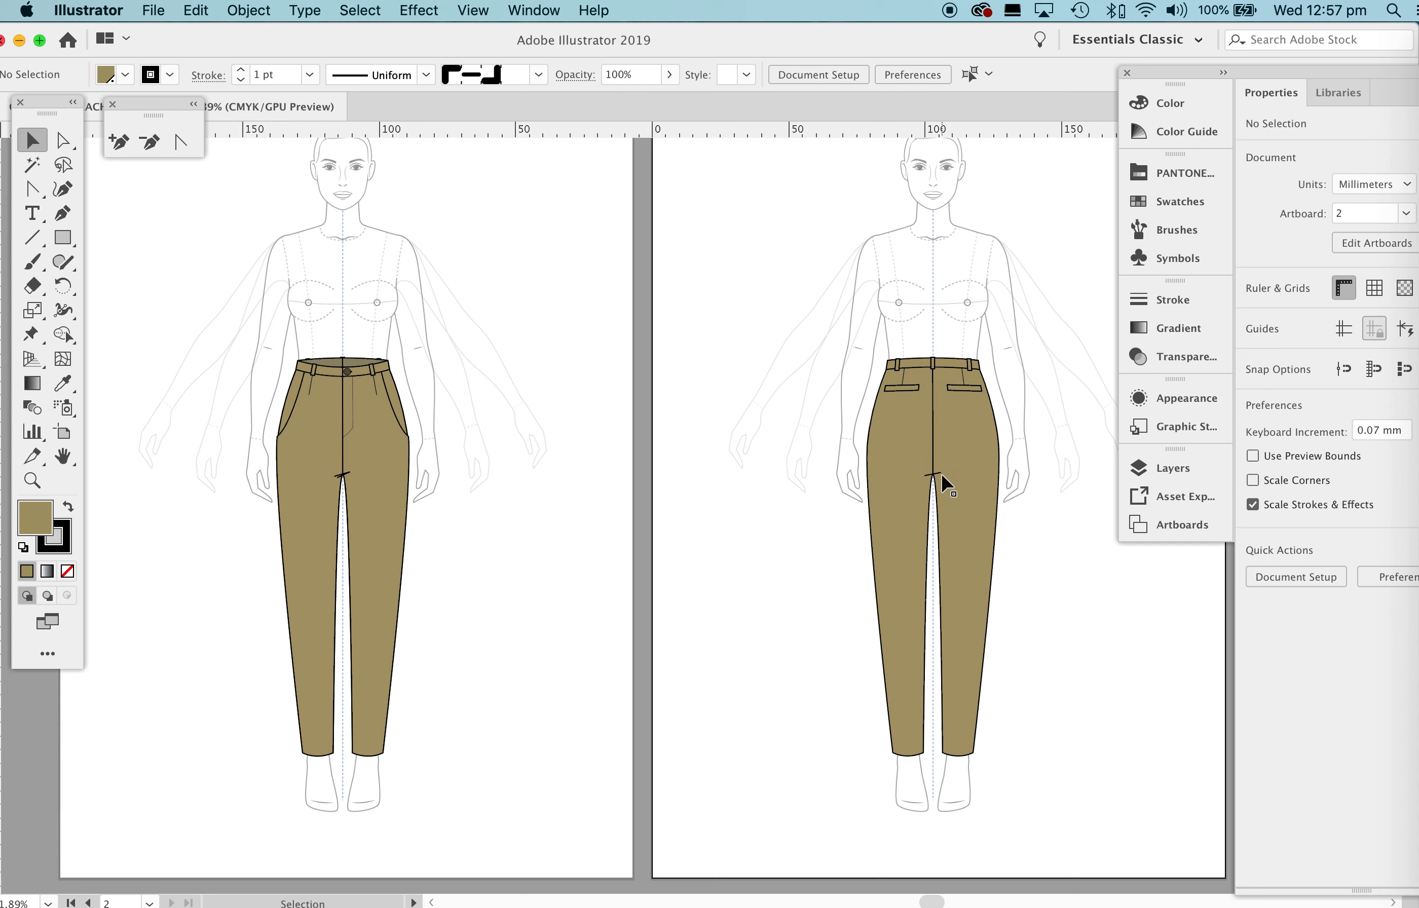
Move the finished front trousers clear of the front body figure, beside it, and deselect them.
{"action": "key", "text": "z"}
{"action": "left_click", "coordinate": [387, 504]}
{"action": "key", "text": "space"}
{"action": "left_click_drag", "start_coordinate": [388, 504], "coordinate": [272, 477]}
{"action": "key", "text": "v"}
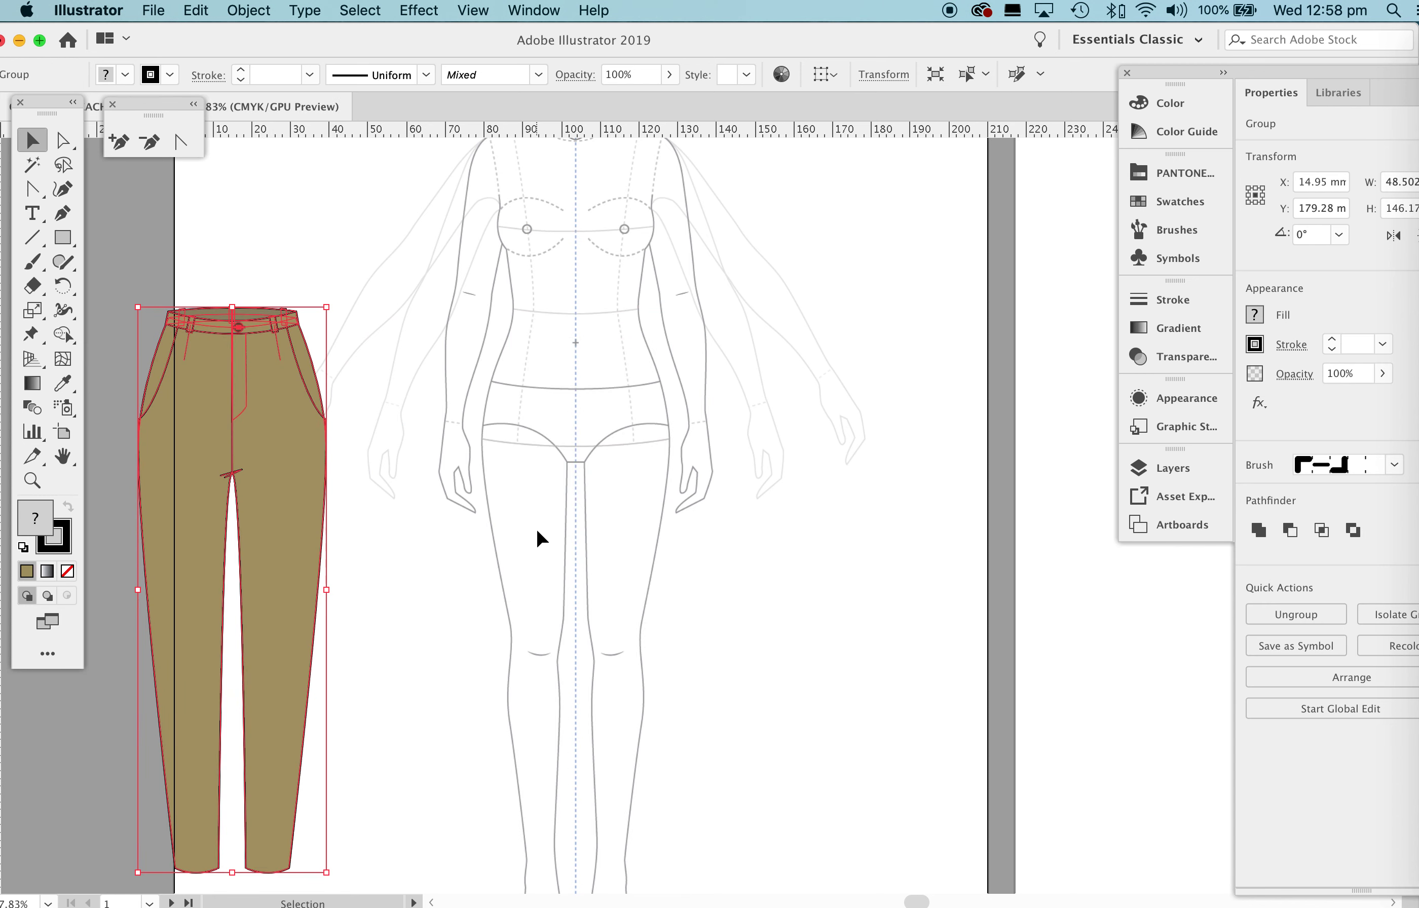
{"action": "left_click", "coordinate": [681, 526]}
{"action": "scroll", "coordinate": [683, 529], "scroll_direction": "down", "scroll_amount": 2}
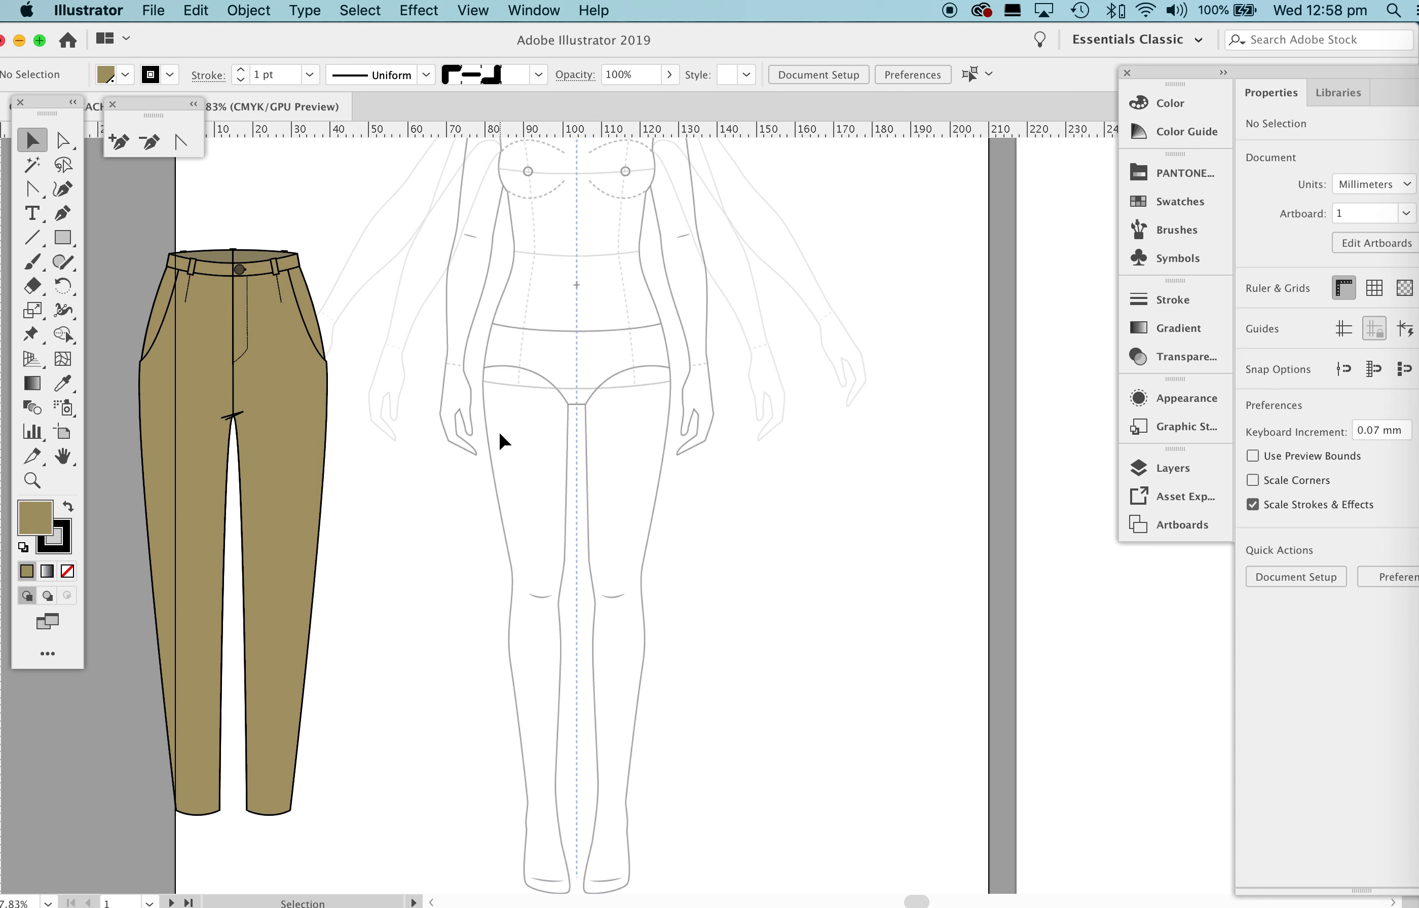
With no fill, draw a closed straight-sided half-trouser outline from the centre-front waist through side waist, hip, ankle hem and crotch using the Pen tool.
{"action": "left_click", "coordinate": [67, 573]}
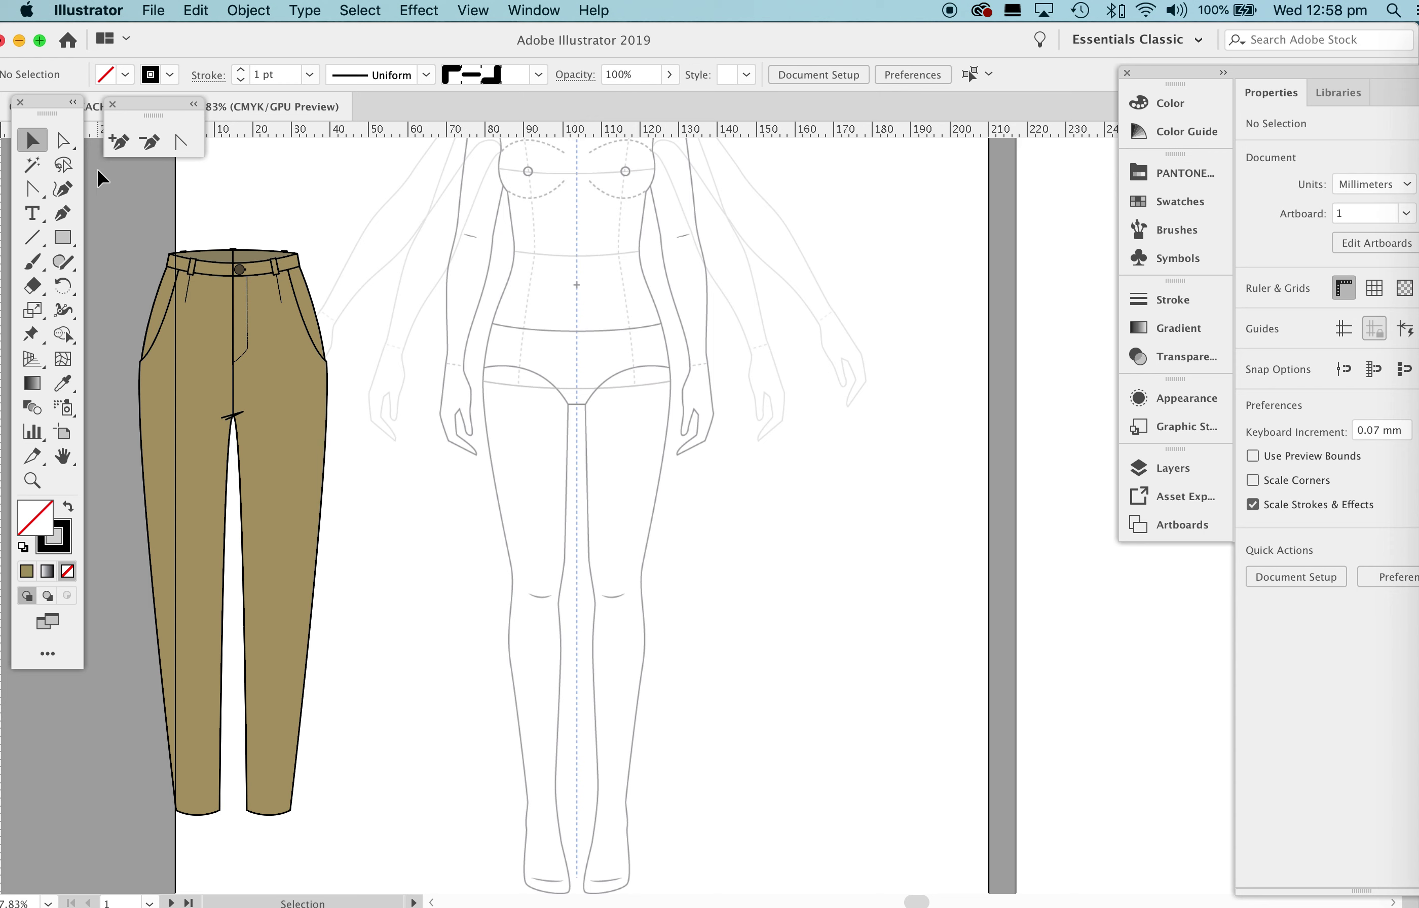
{"action": "left_click", "coordinate": [63, 213]}
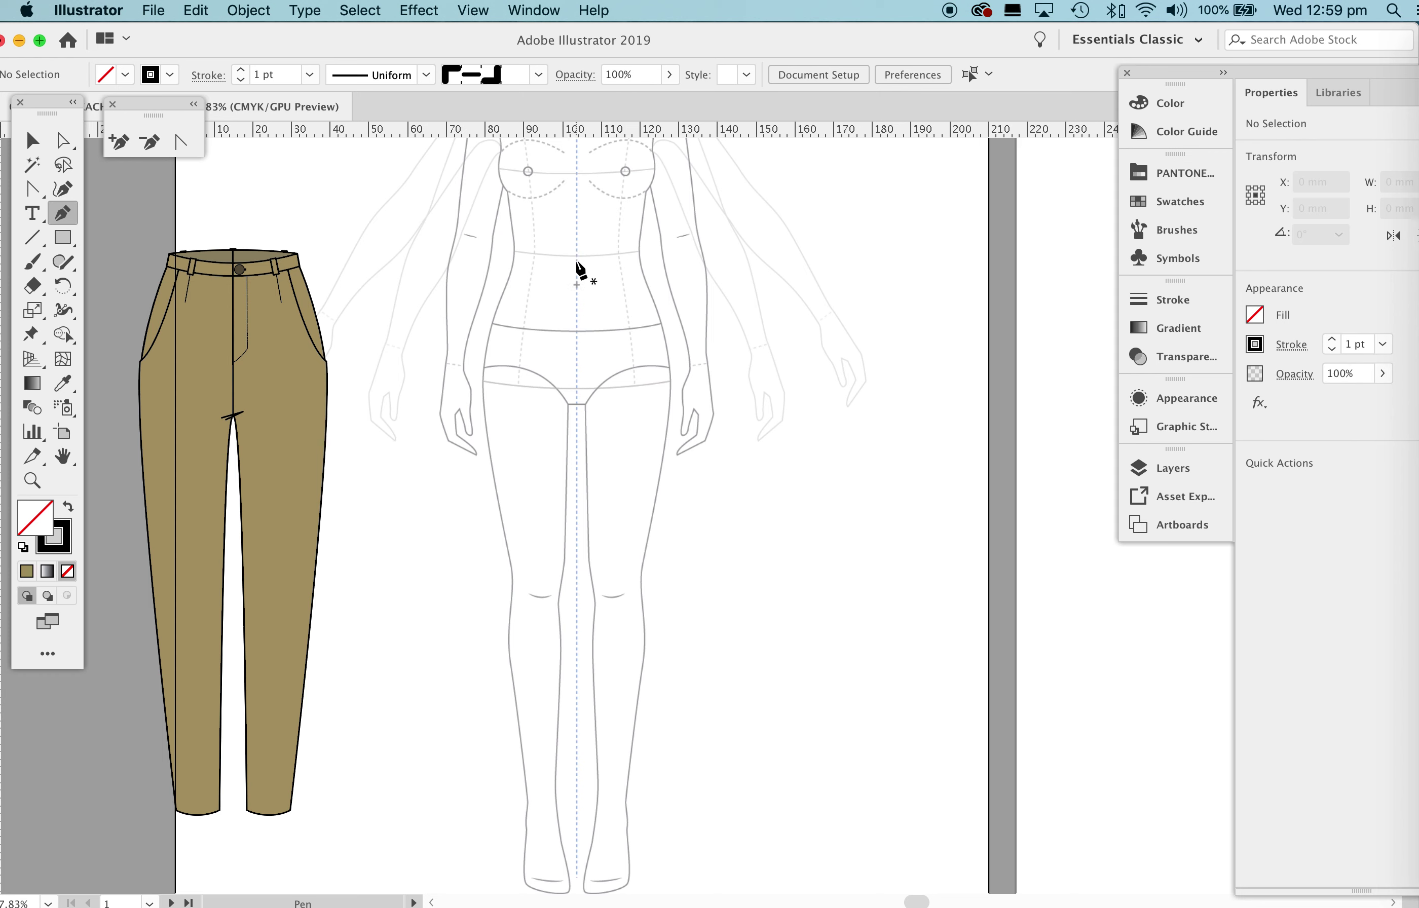
{"action": "left_click", "coordinate": [576, 261]}
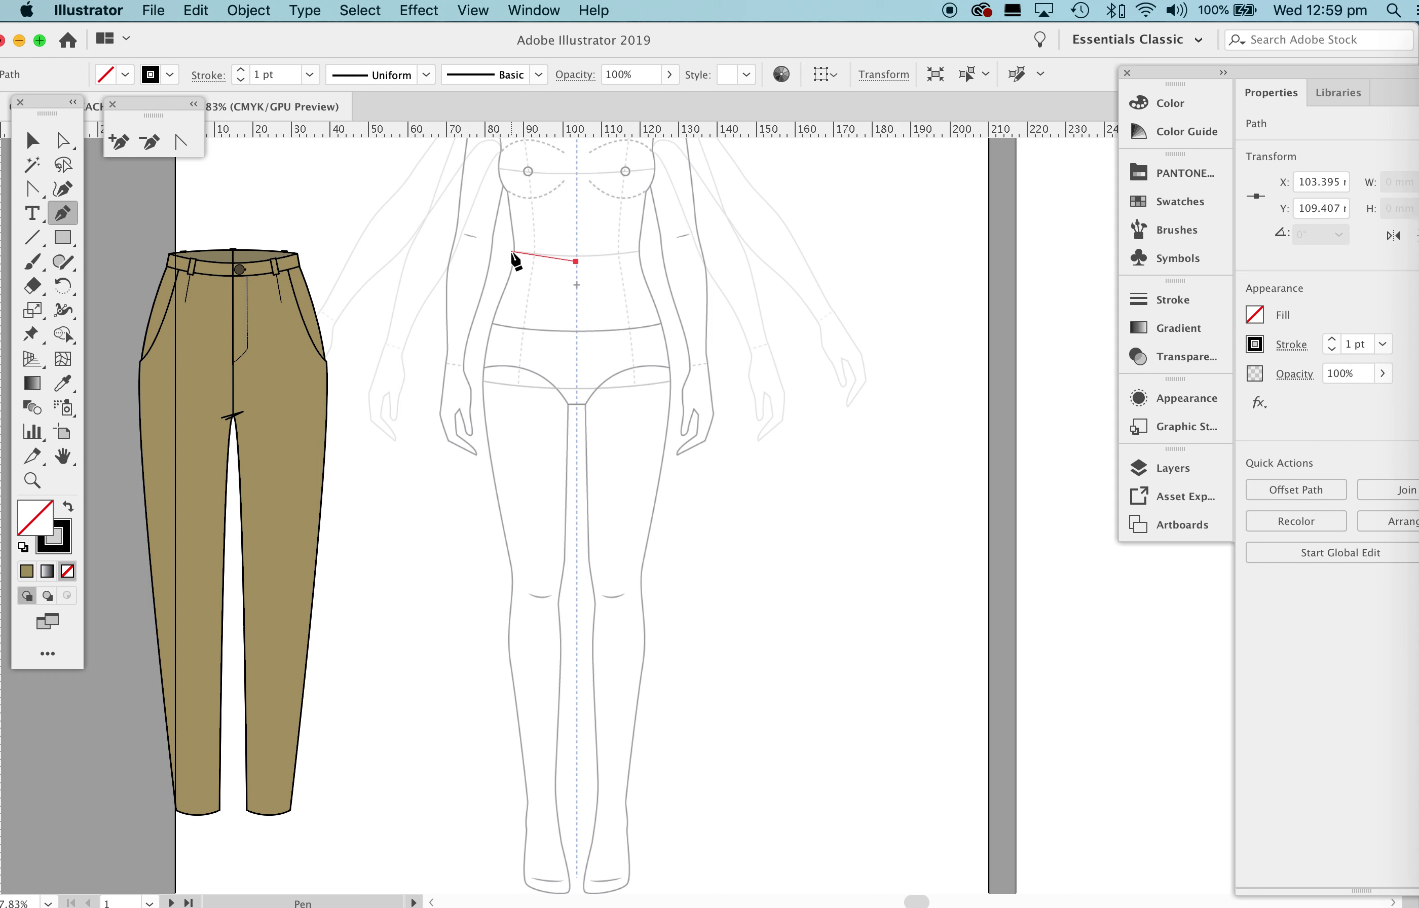
{"action": "left_click", "coordinate": [512, 251]}
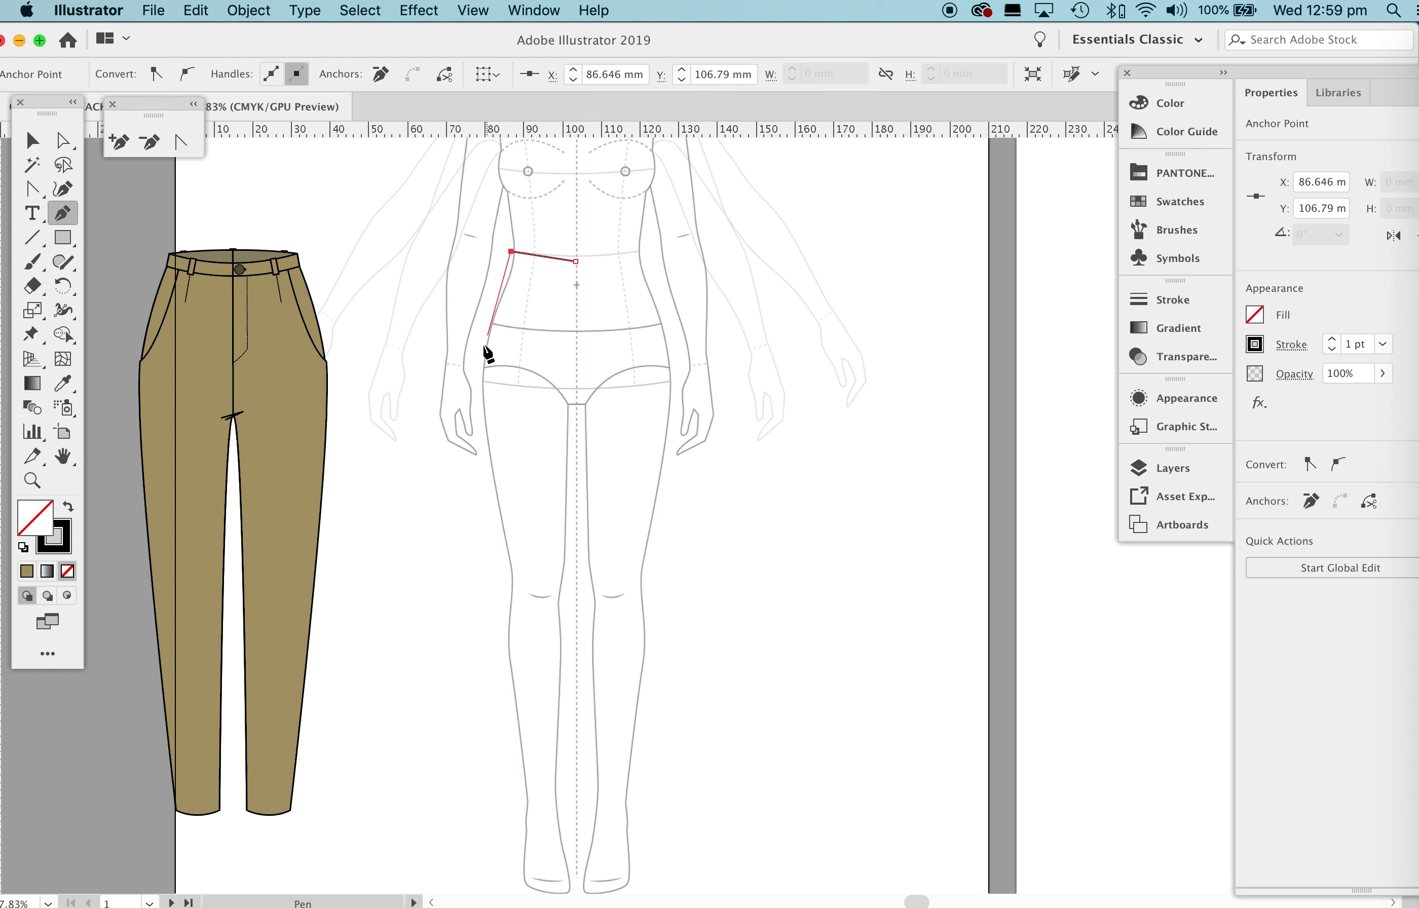
{"action": "left_click", "coordinate": [471, 383]}
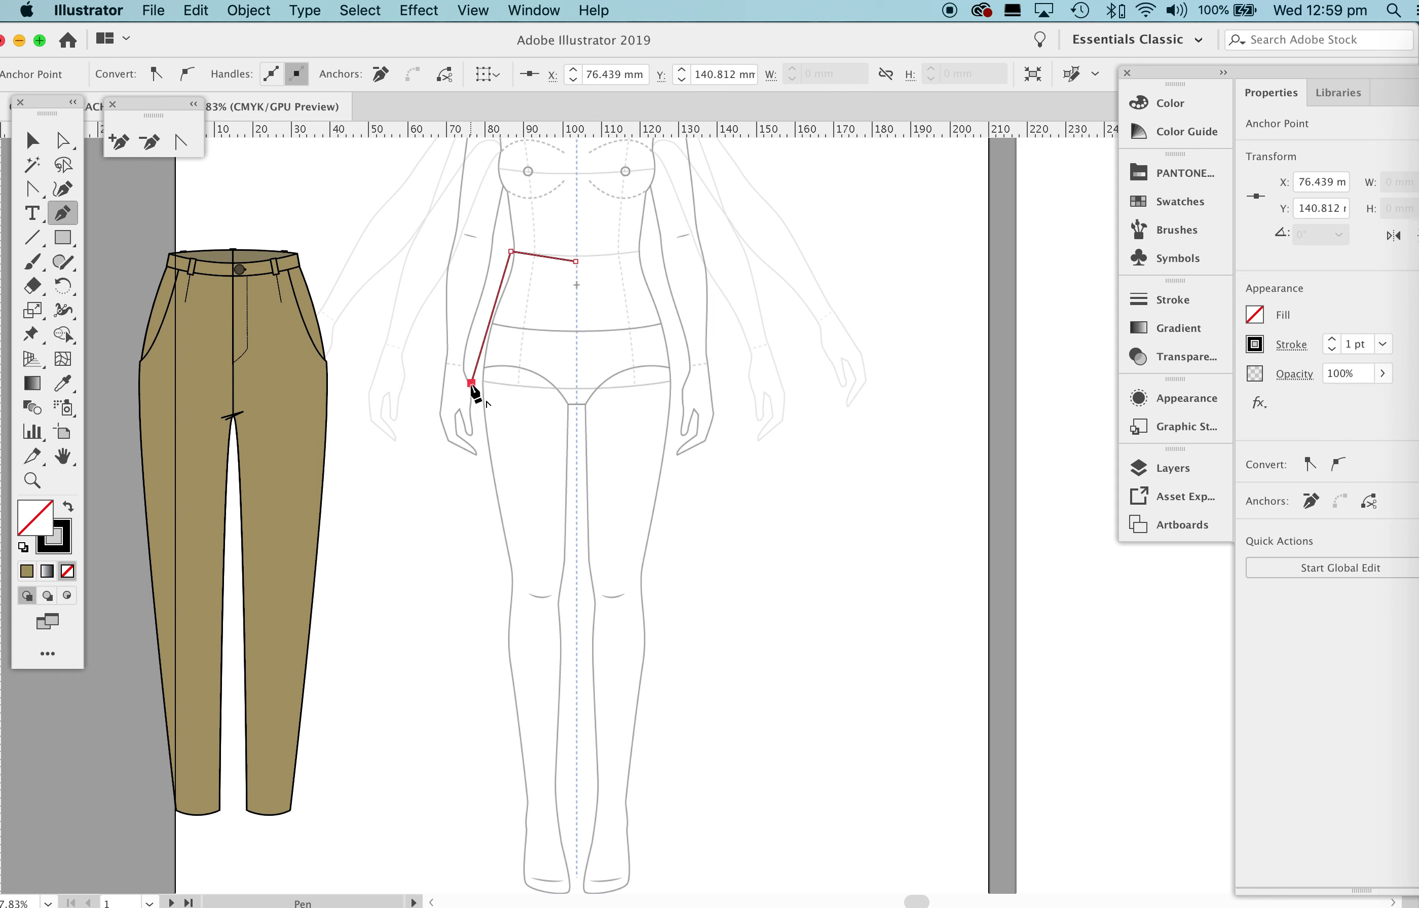
{"action": "left_click", "coordinate": [521, 802]}
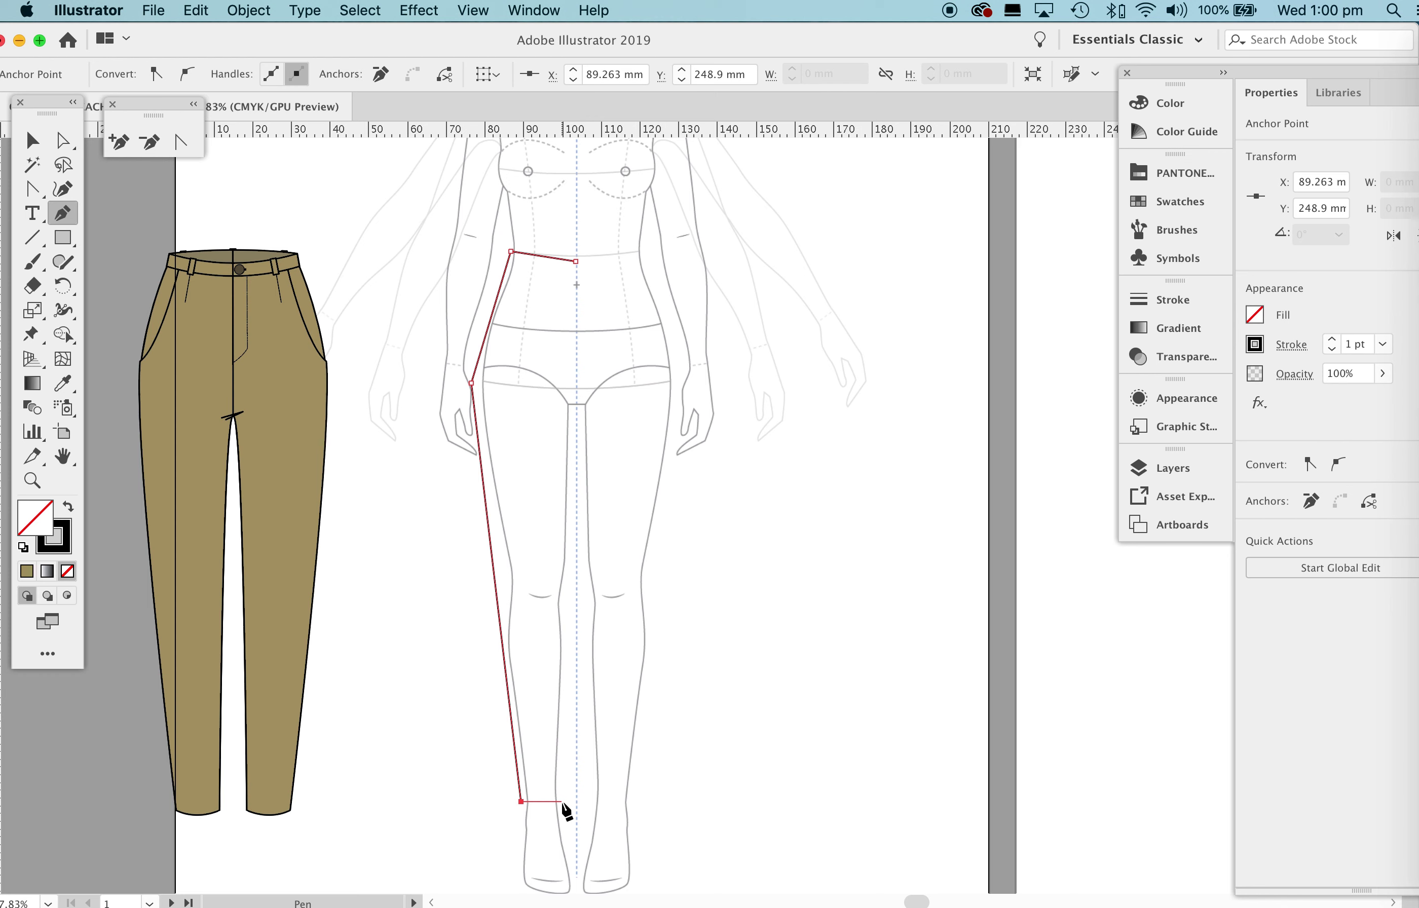
{"action": "left_click", "coordinate": [561, 802]}
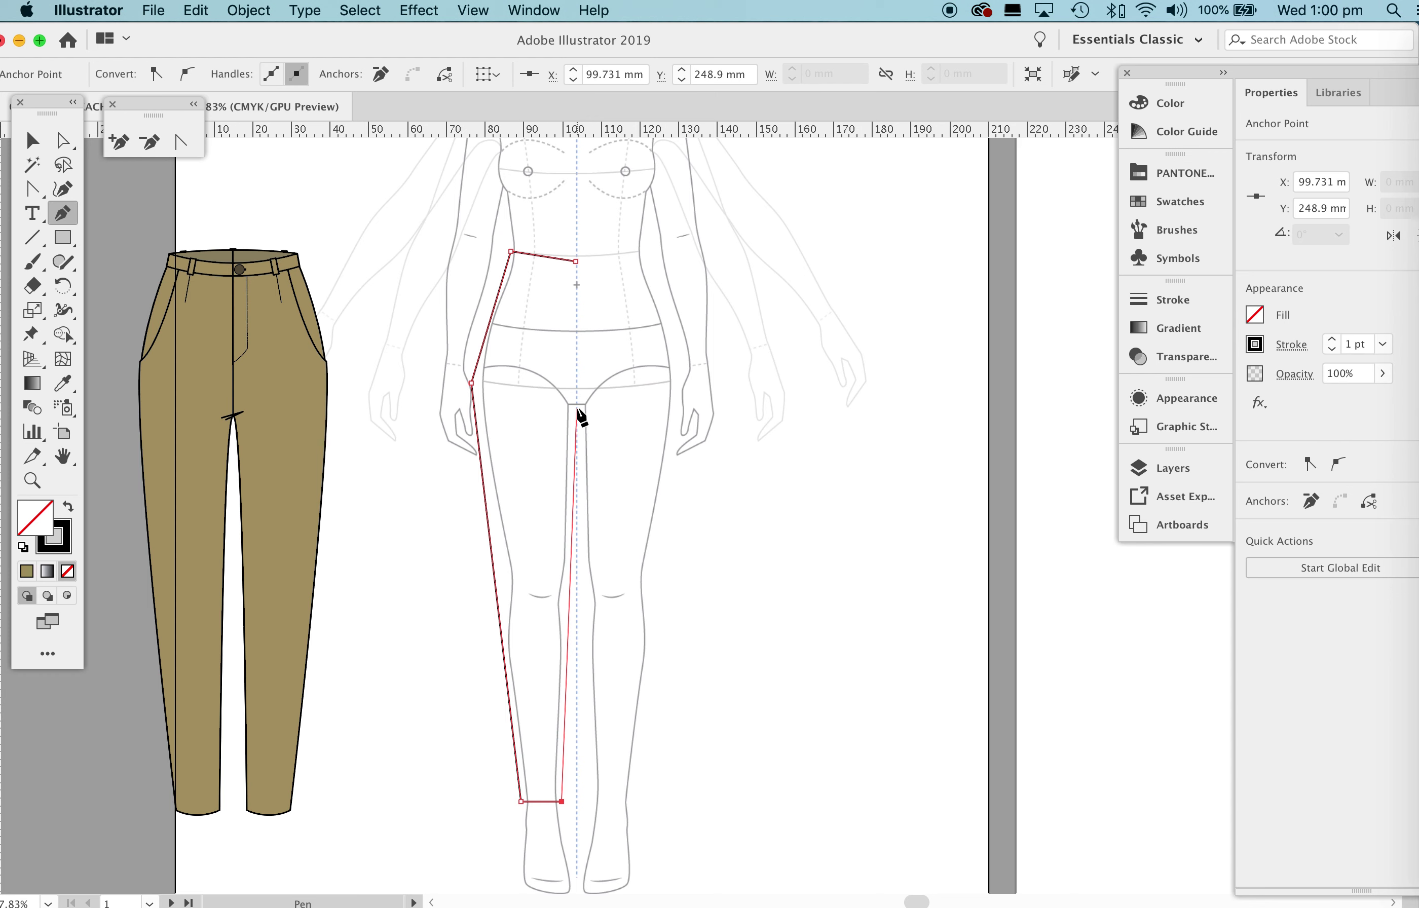
{"action": "left_click", "coordinate": [576, 407]}
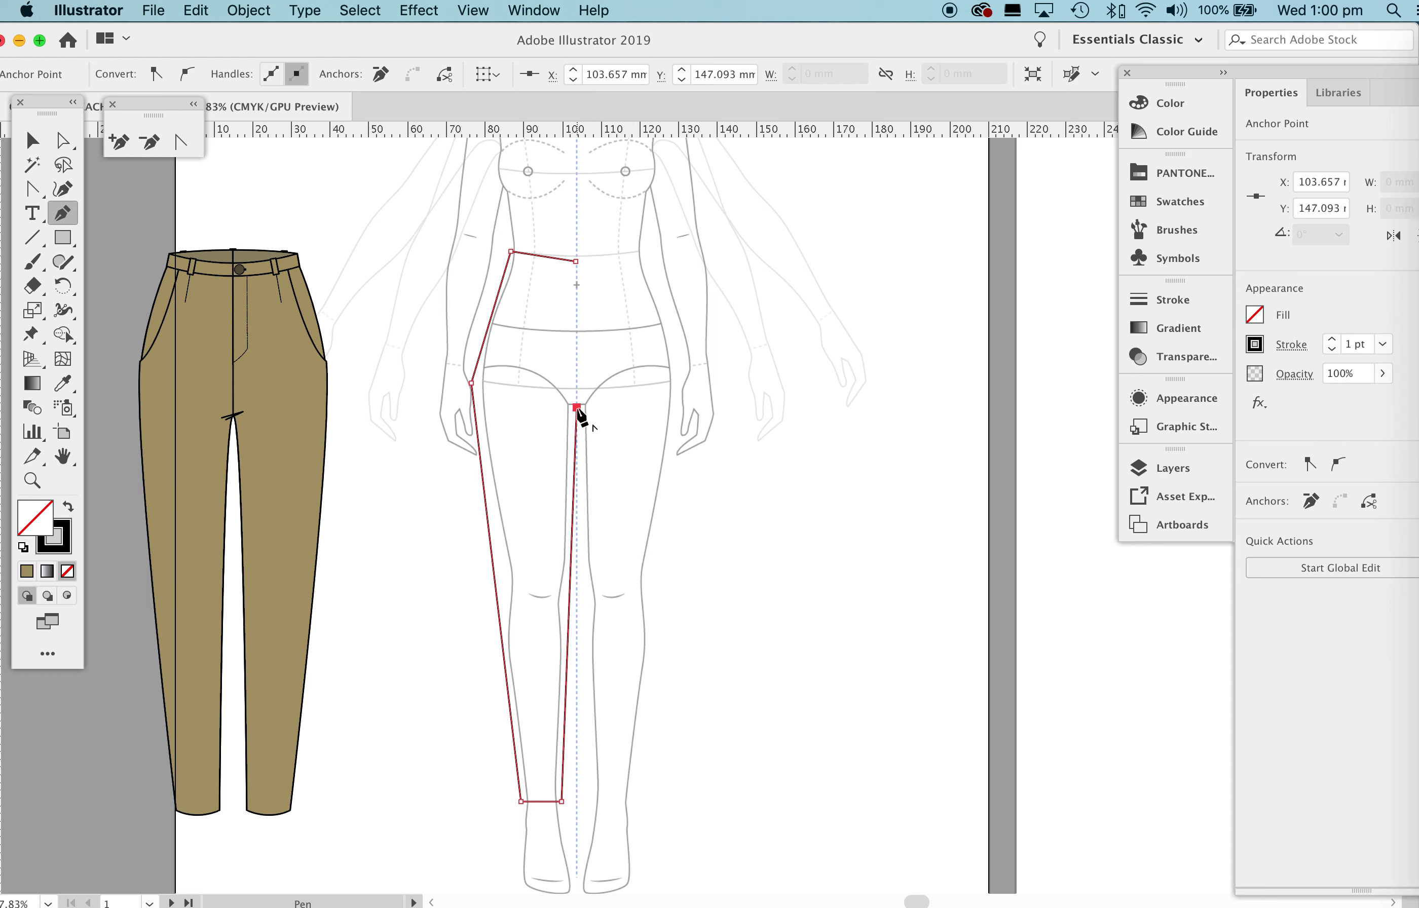
{"action": "left_click", "coordinate": [575, 262]}
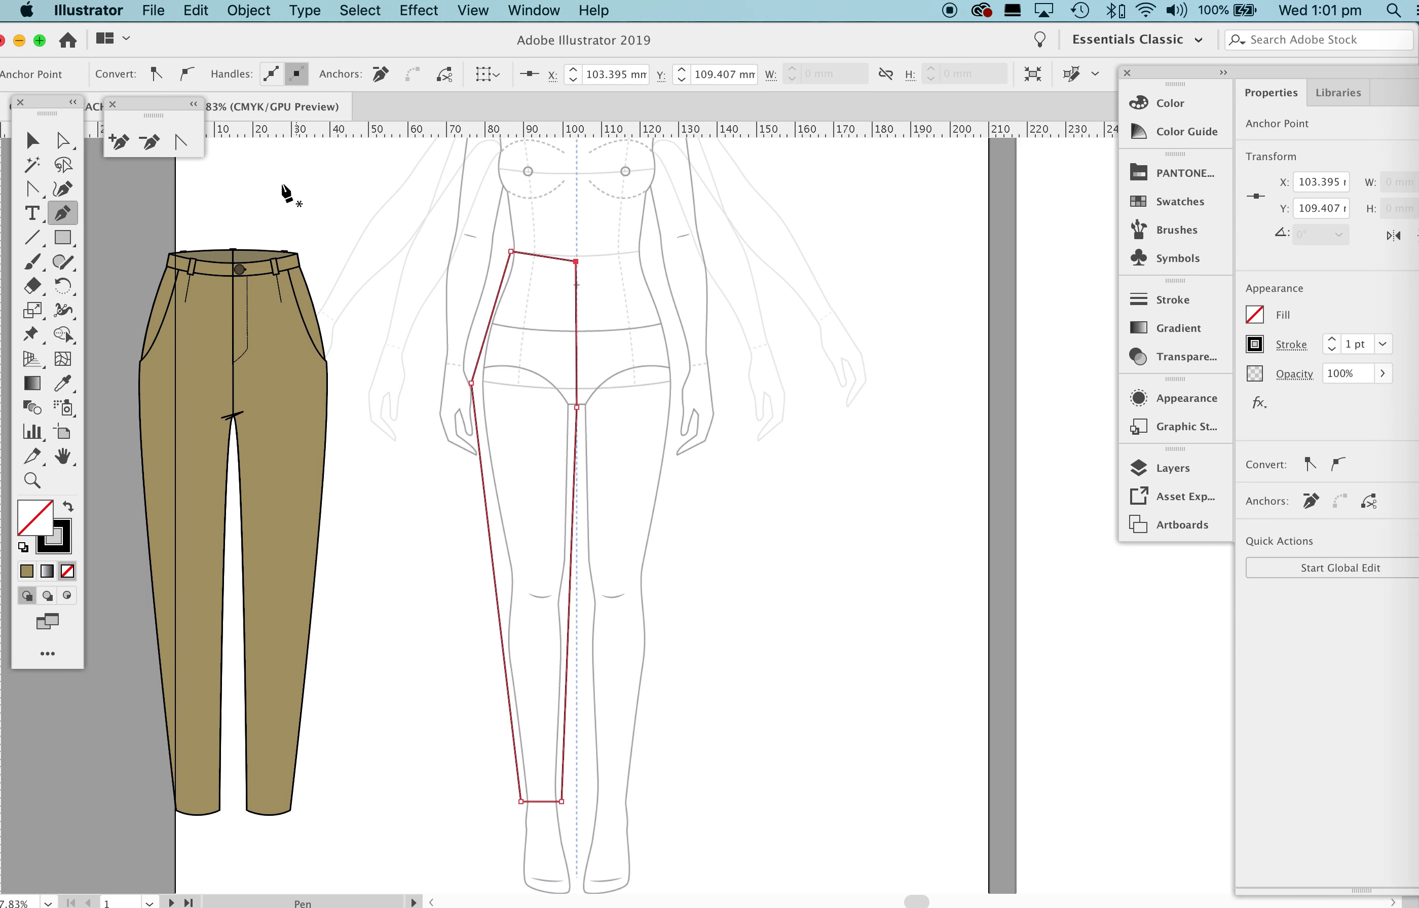
Curve the waistline with a horizontal handle at the centre-front anchor, keeping the centre front straight, and round the side seam at the hip anchor.
{"action": "scroll", "coordinate": [289, 188], "scroll_direction": "right", "scroll_amount": 1}
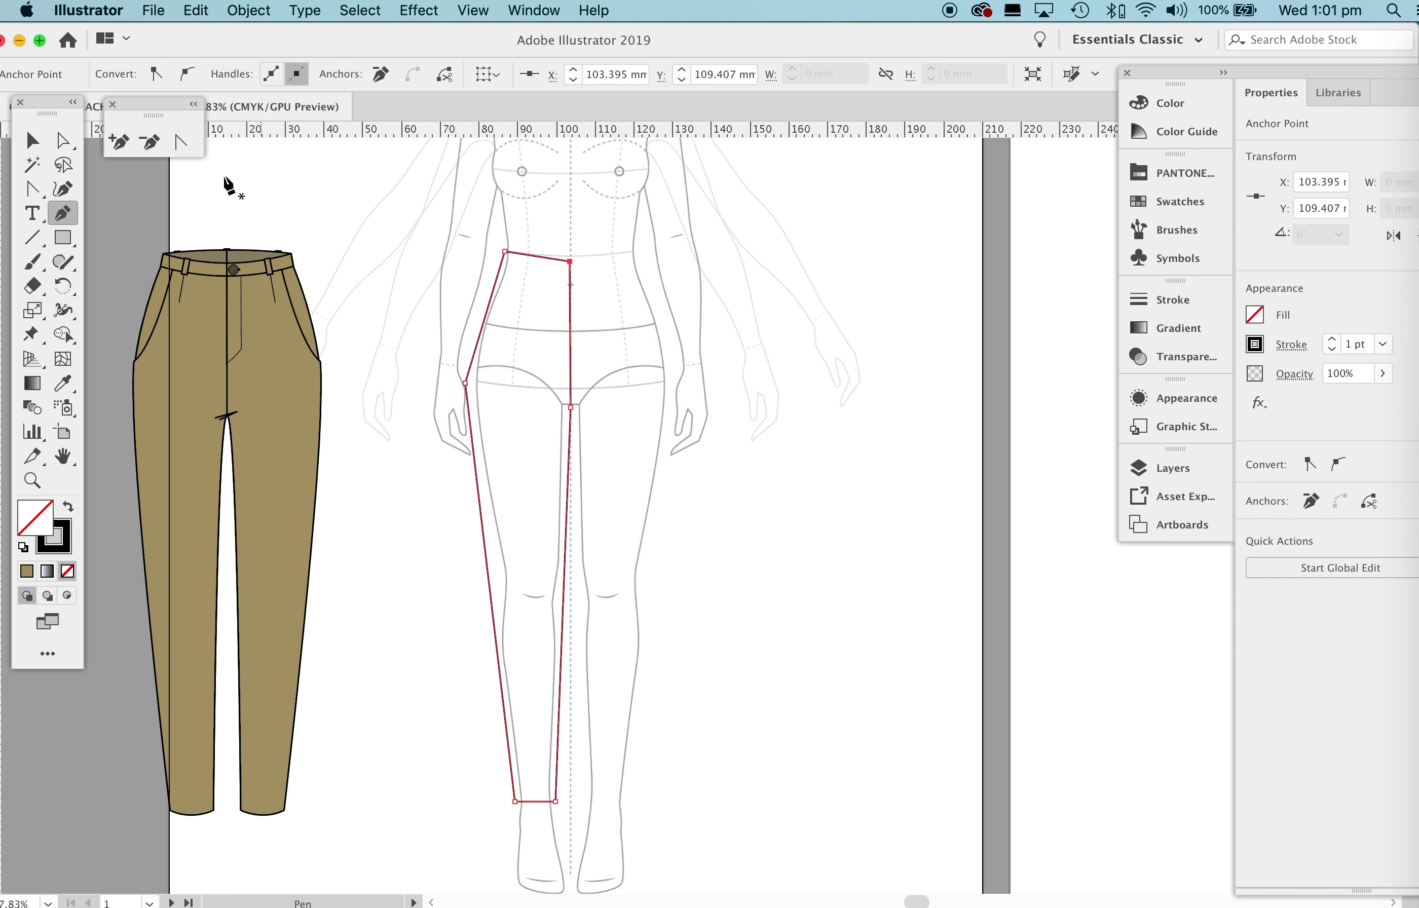
{"action": "left_click", "coordinate": [182, 143]}
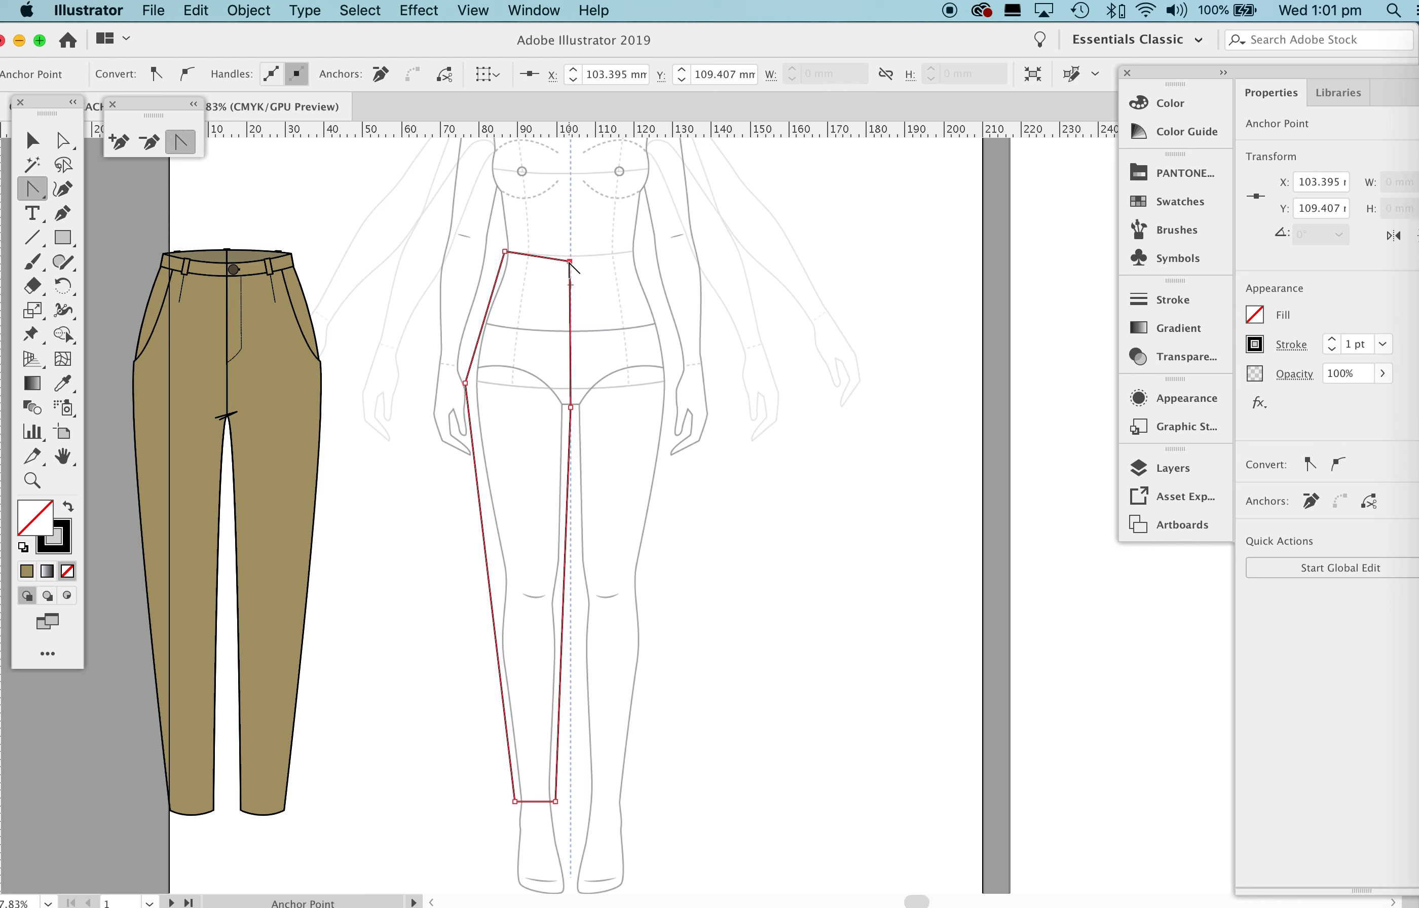
{"action": "key", "text": "z"}
{"action": "left_click_drag", "start_coordinate": [635, 316], "coordinate": [683, 304]}
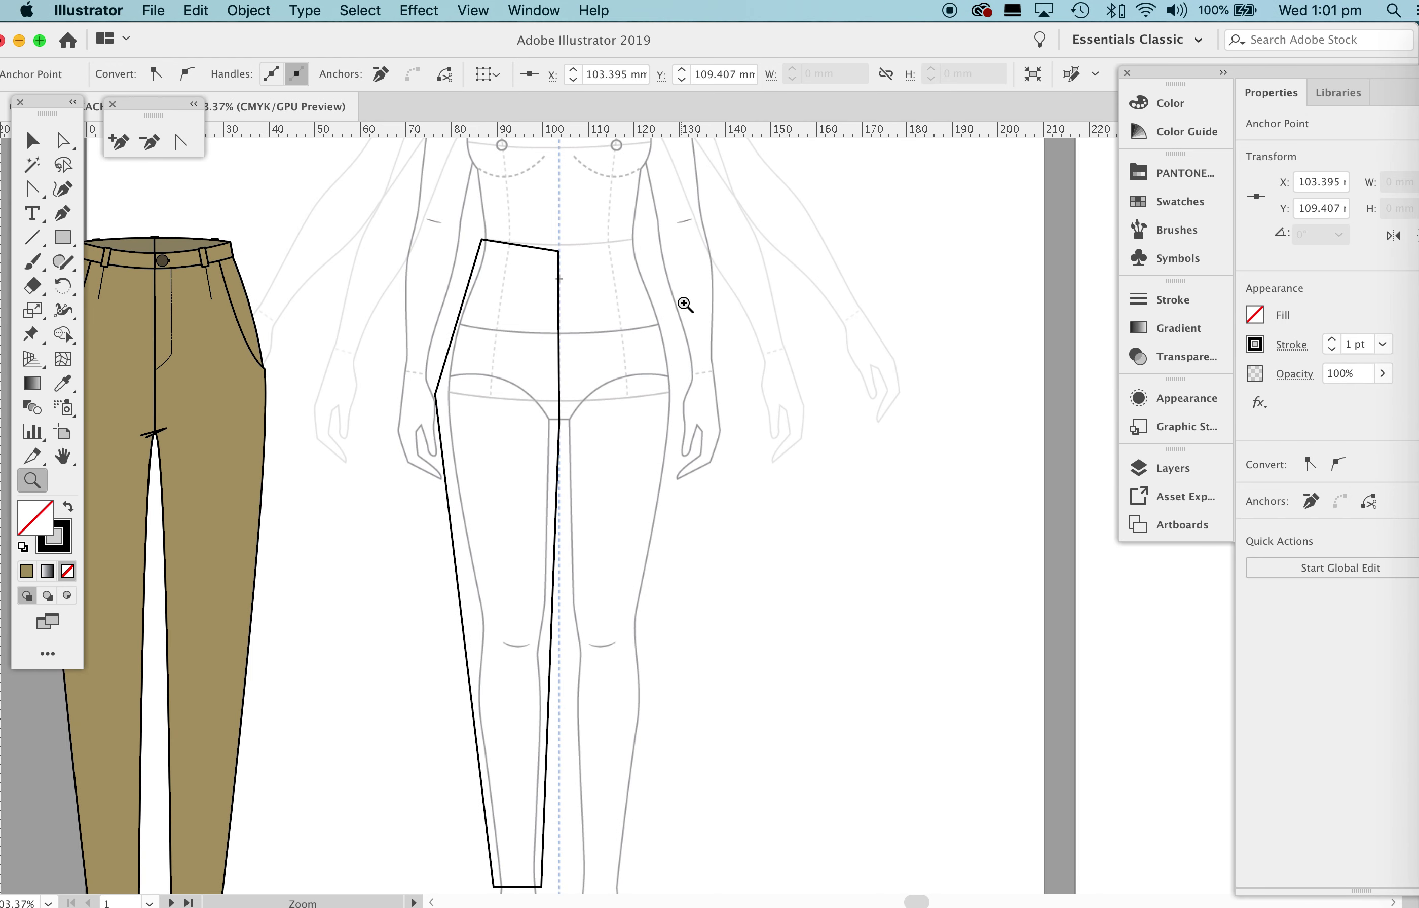
{"action": "left_click", "coordinate": [180, 145]}
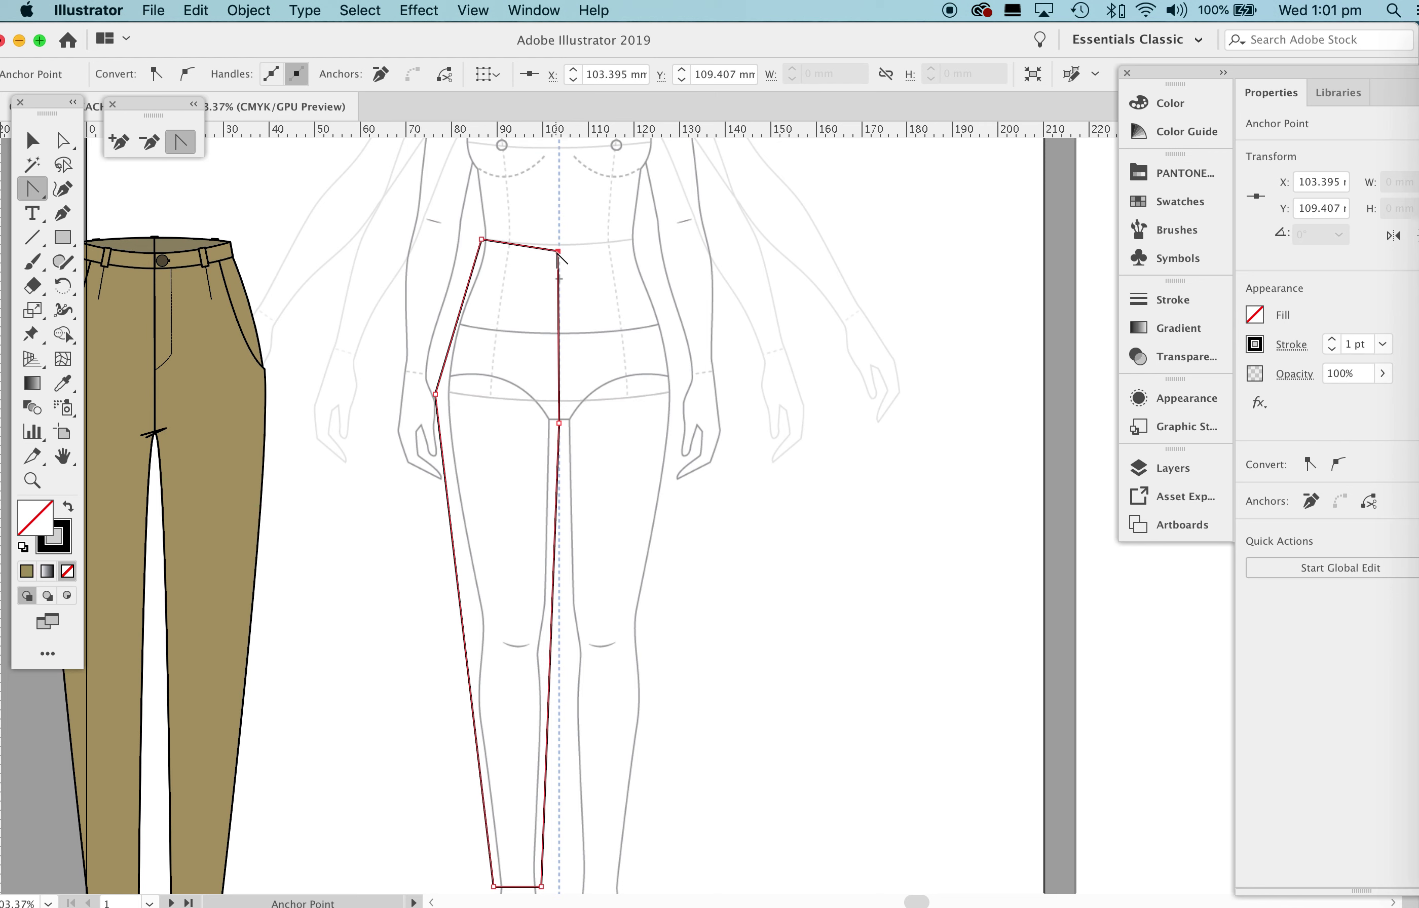
{"action": "left_click_drag", "start_coordinate": [559, 252], "coordinate": [520, 272]}
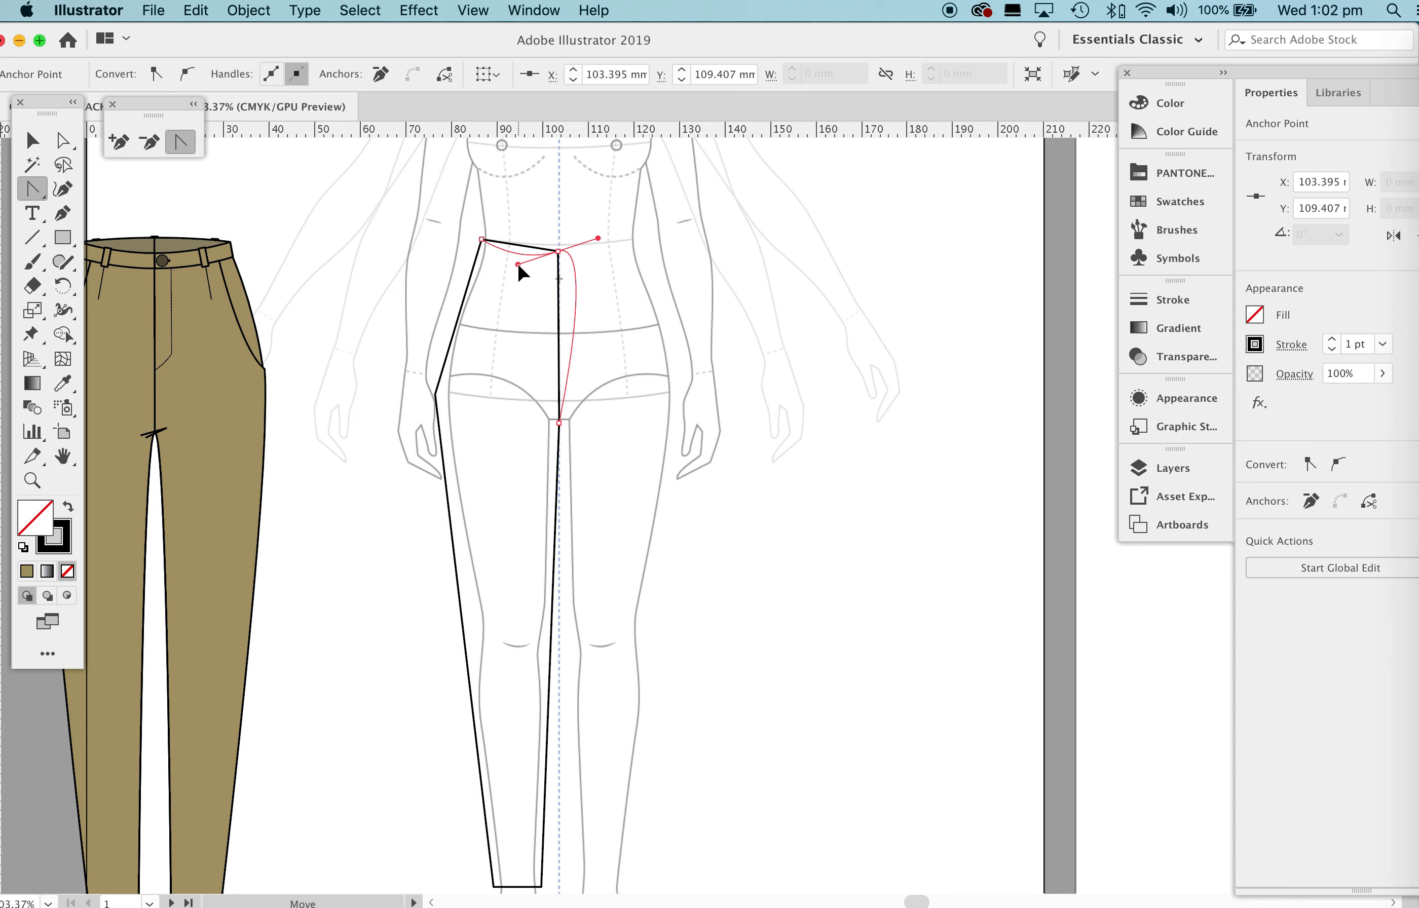
{"action": "key", "text": "shift"}
{"action": "left_click_drag", "start_coordinate": [517, 266], "coordinate": [522, 267]}
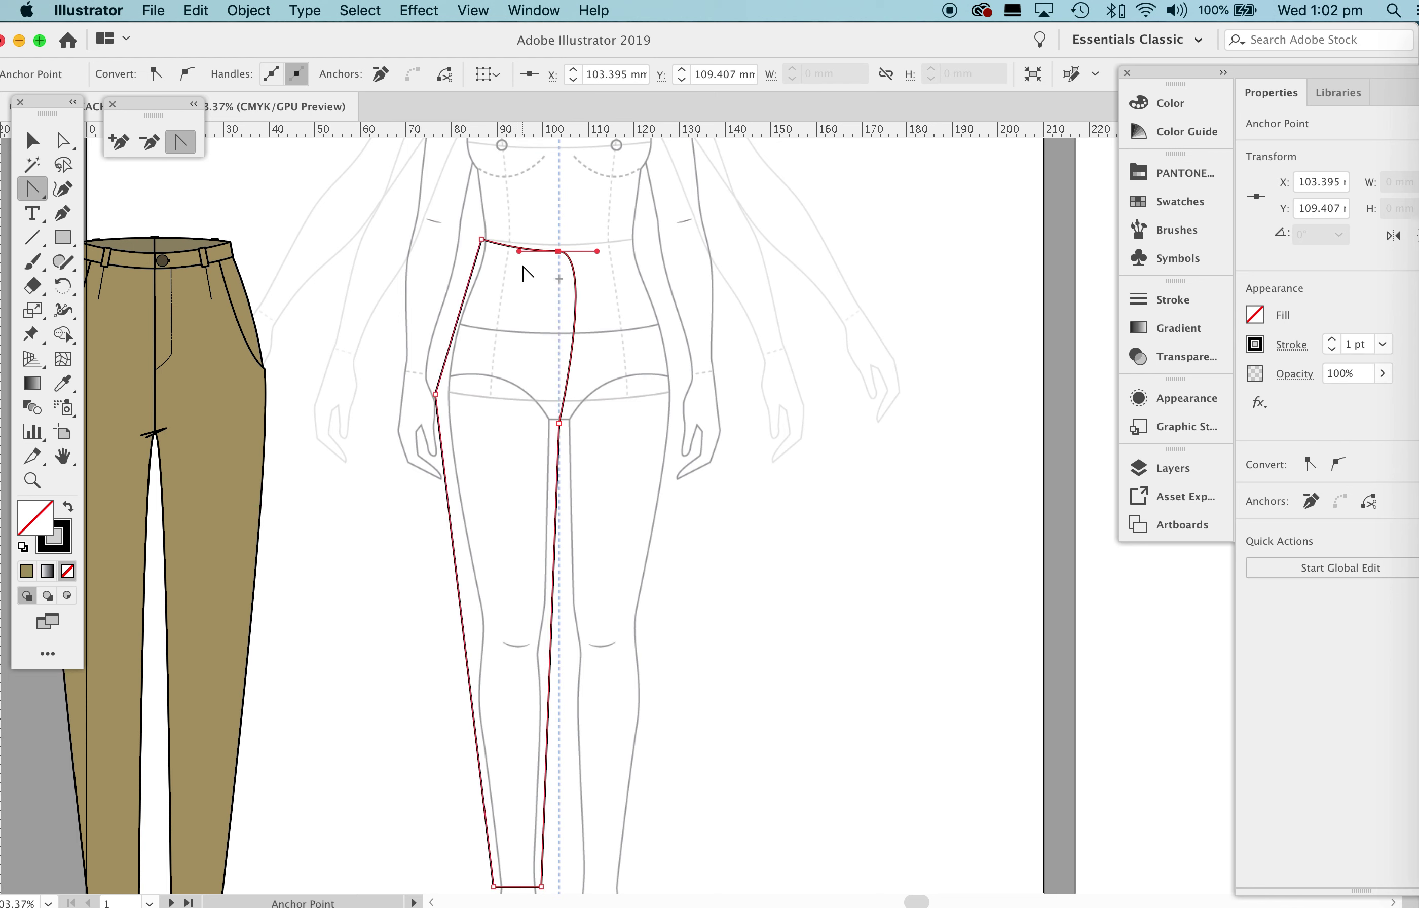
{"action": "left_click", "coordinate": [597, 251]}
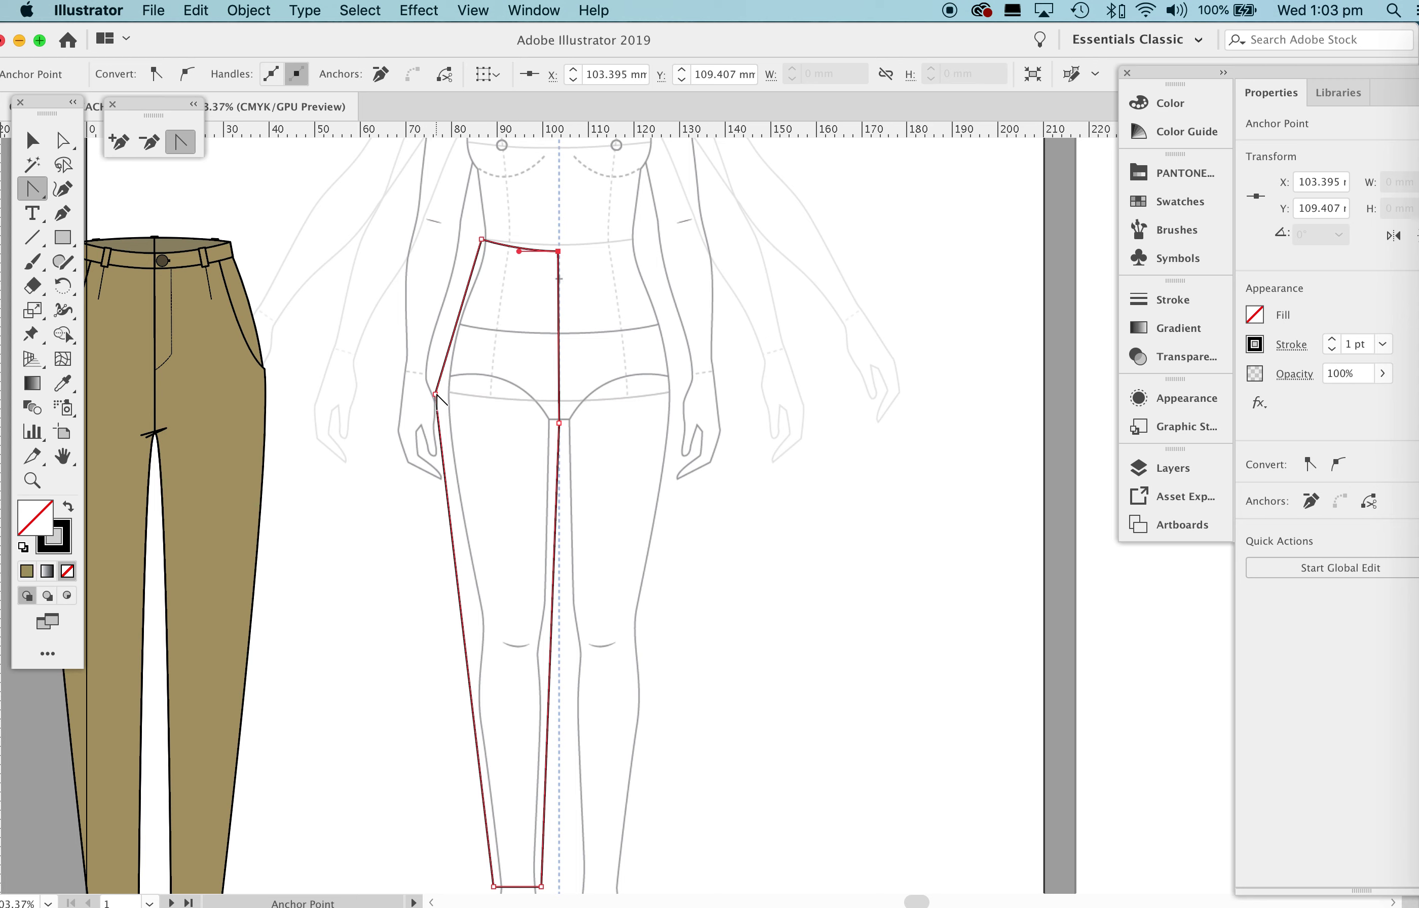
{"action": "left_click_drag", "start_coordinate": [436, 397], "coordinate": [434, 492]}
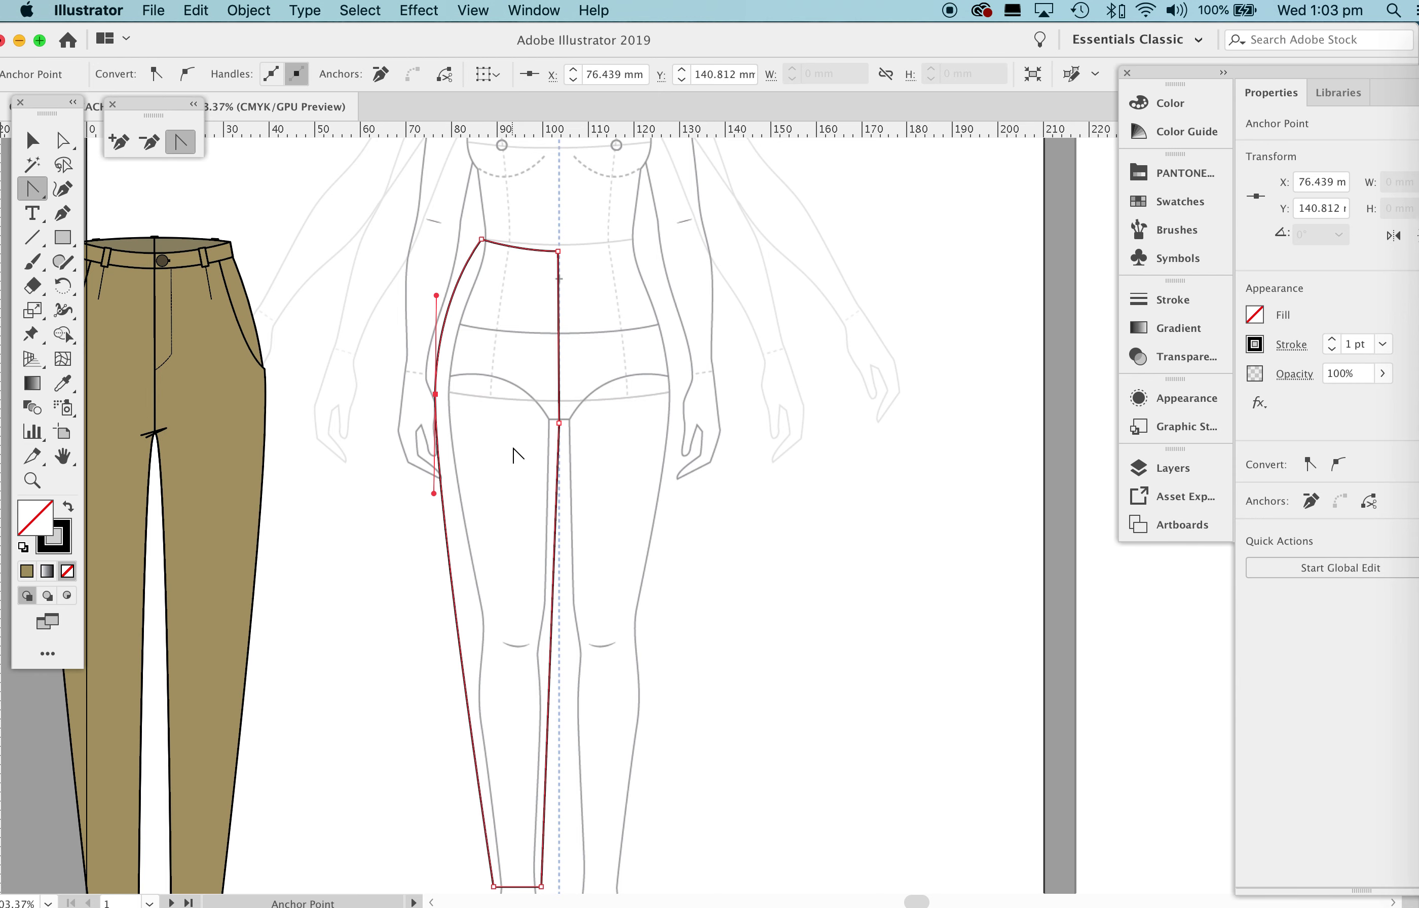
Curve the hem from the inner ankle anchor, aligning one handle with the inseam and angling the other just below the middle of the hem.
{"action": "scroll", "coordinate": [514, 454], "scroll_direction": "down", "scroll_amount": 3}
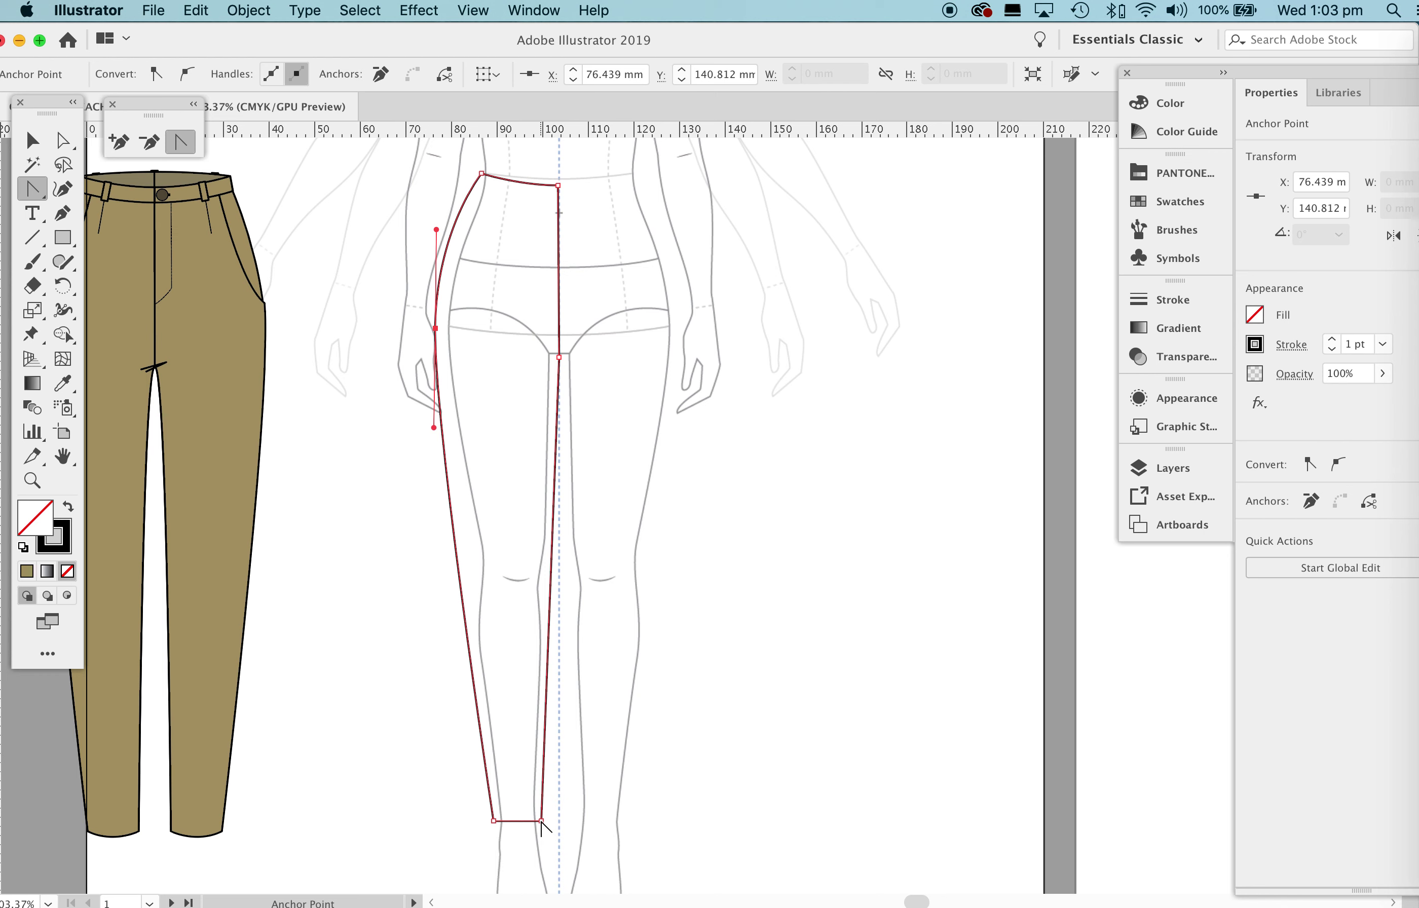
{"action": "left_click_drag", "start_coordinate": [540, 819], "coordinate": [545, 744]}
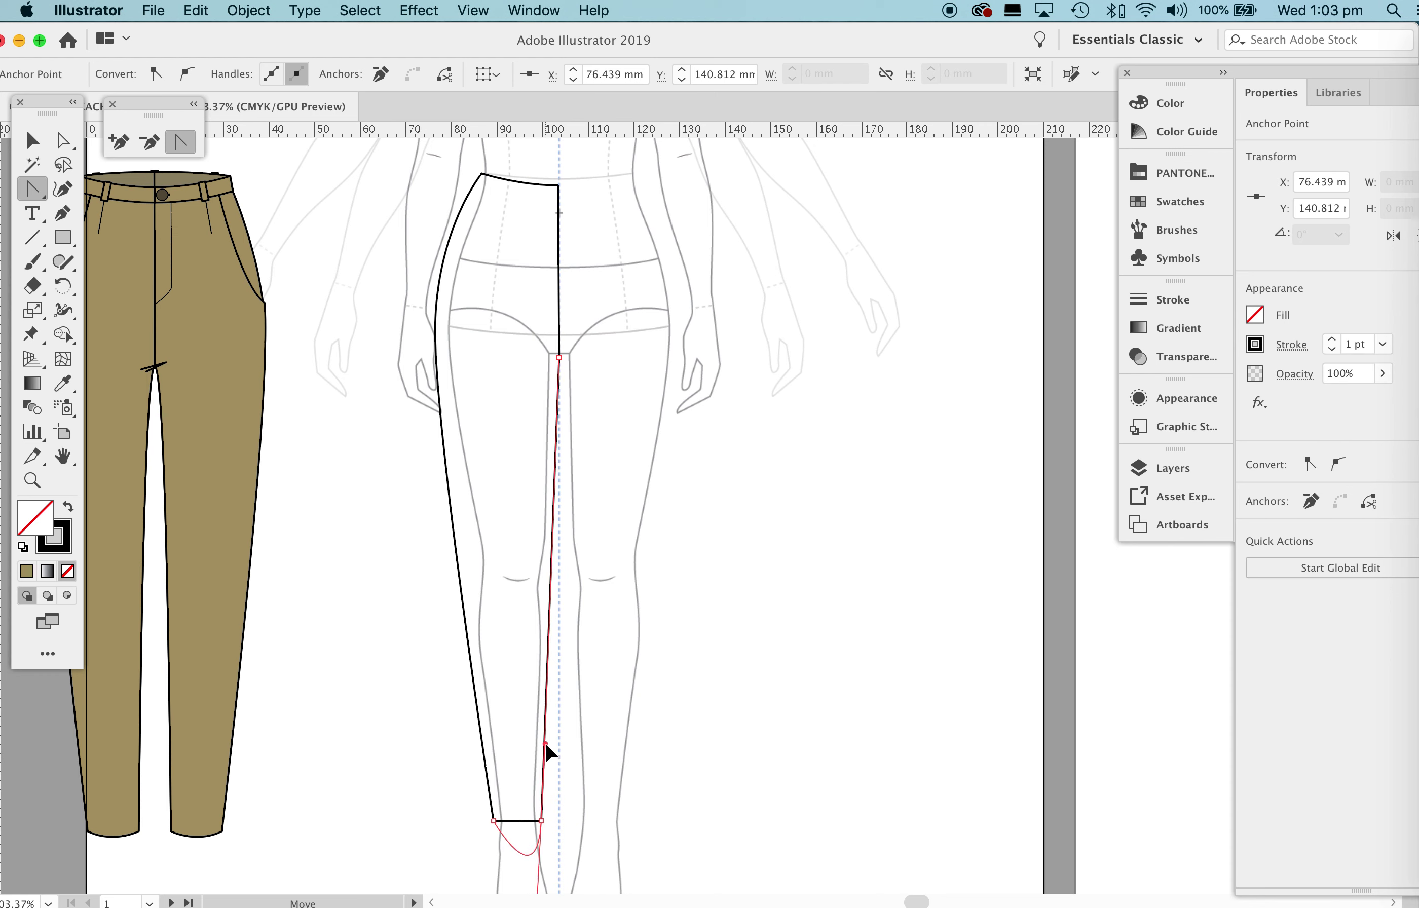
{"action": "left_click_drag", "start_coordinate": [546, 743], "coordinate": [546, 745]}
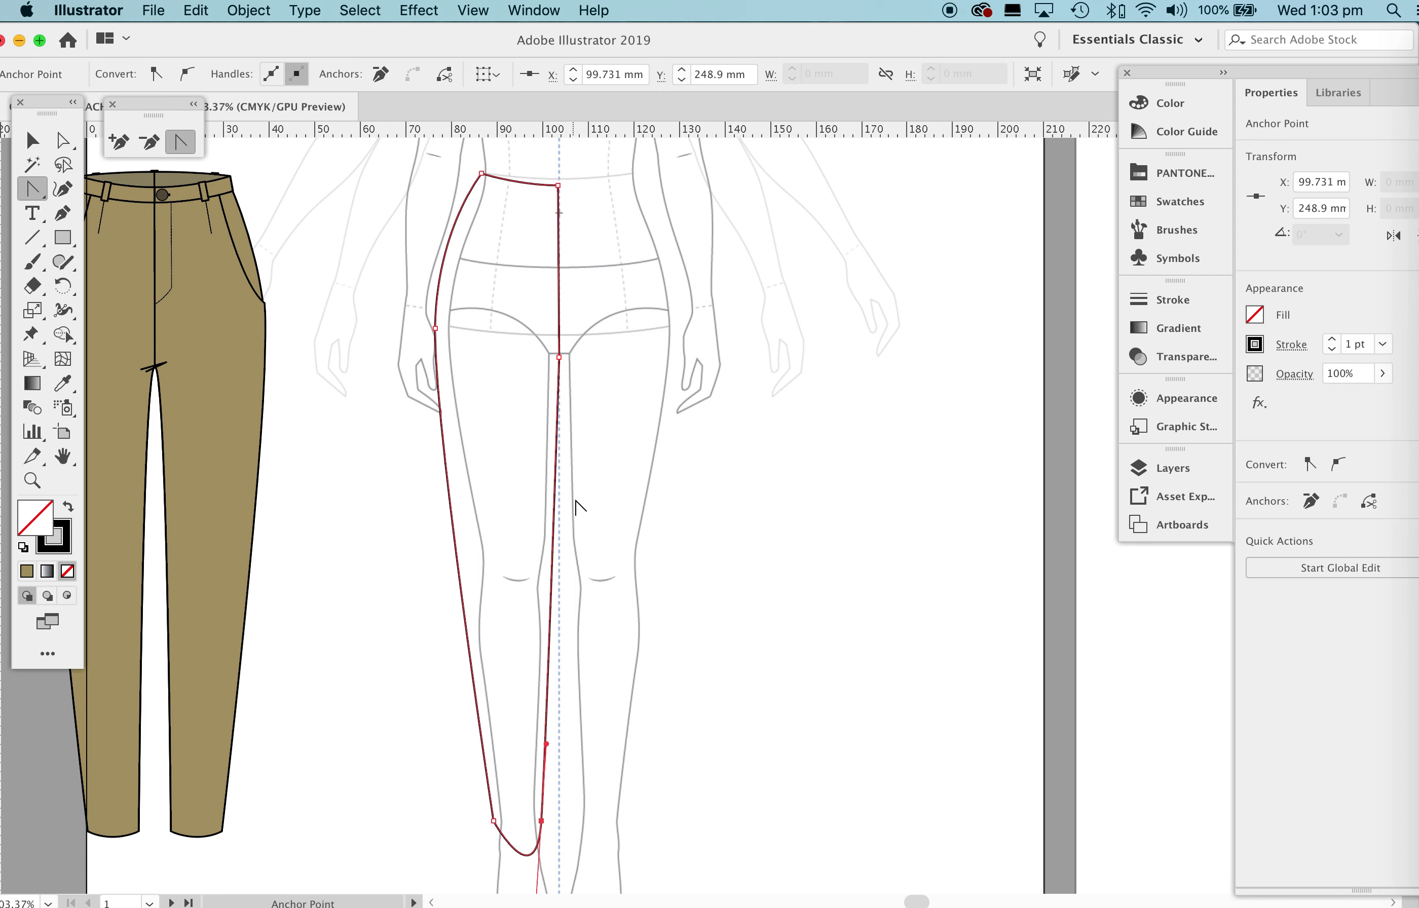
{"action": "scroll", "coordinate": [555, 759], "scroll_direction": "down", "scroll_amount": 3}
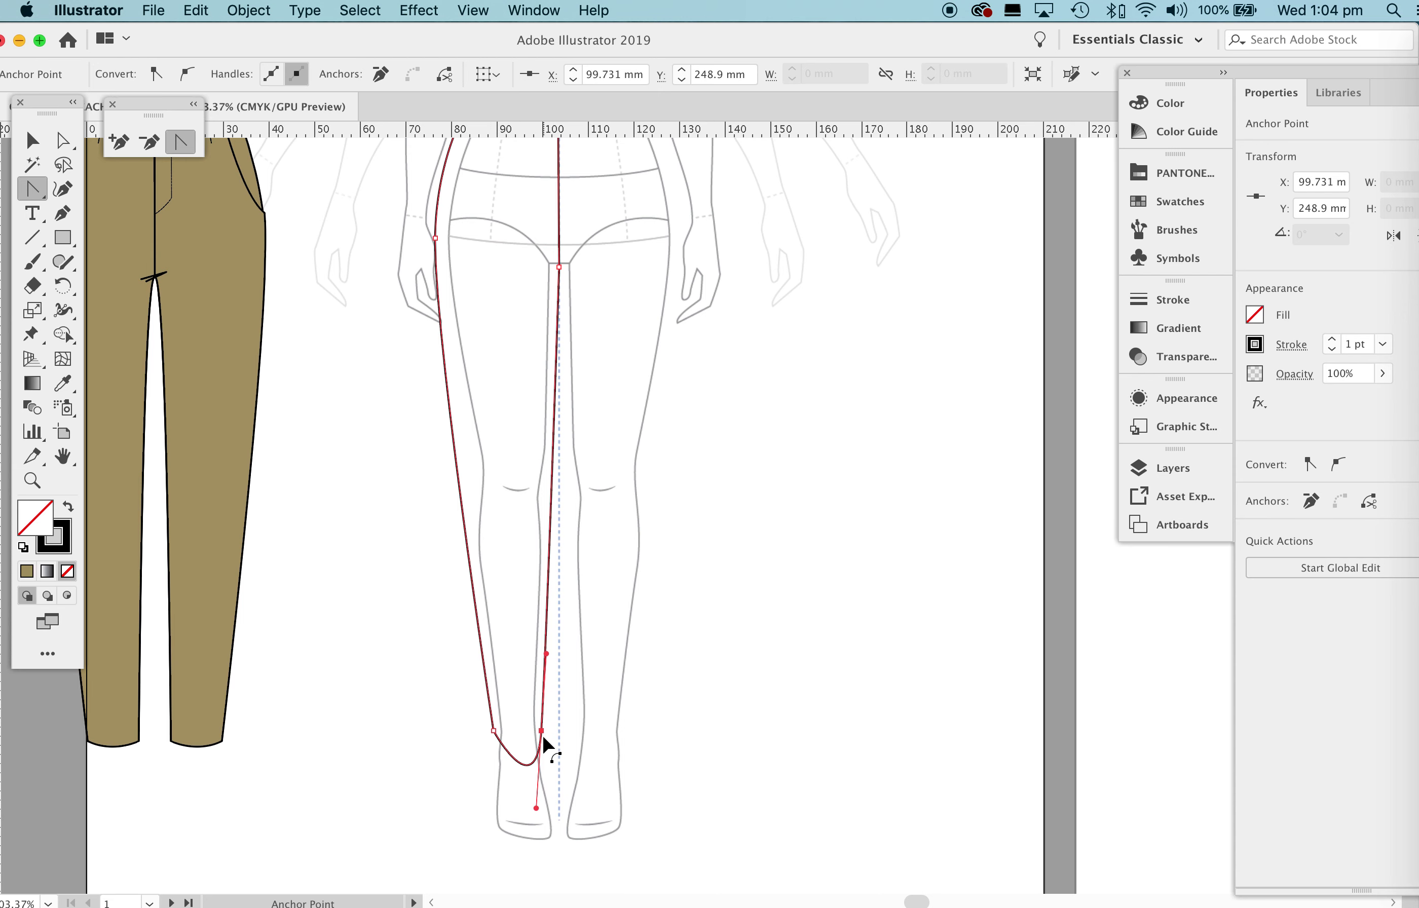
{"action": "scroll", "coordinate": [566, 691], "scroll_direction": "down", "scroll_amount": 2}
{"action": "scroll", "coordinate": [565, 691], "scroll_direction": "down", "scroll_amount": 6}
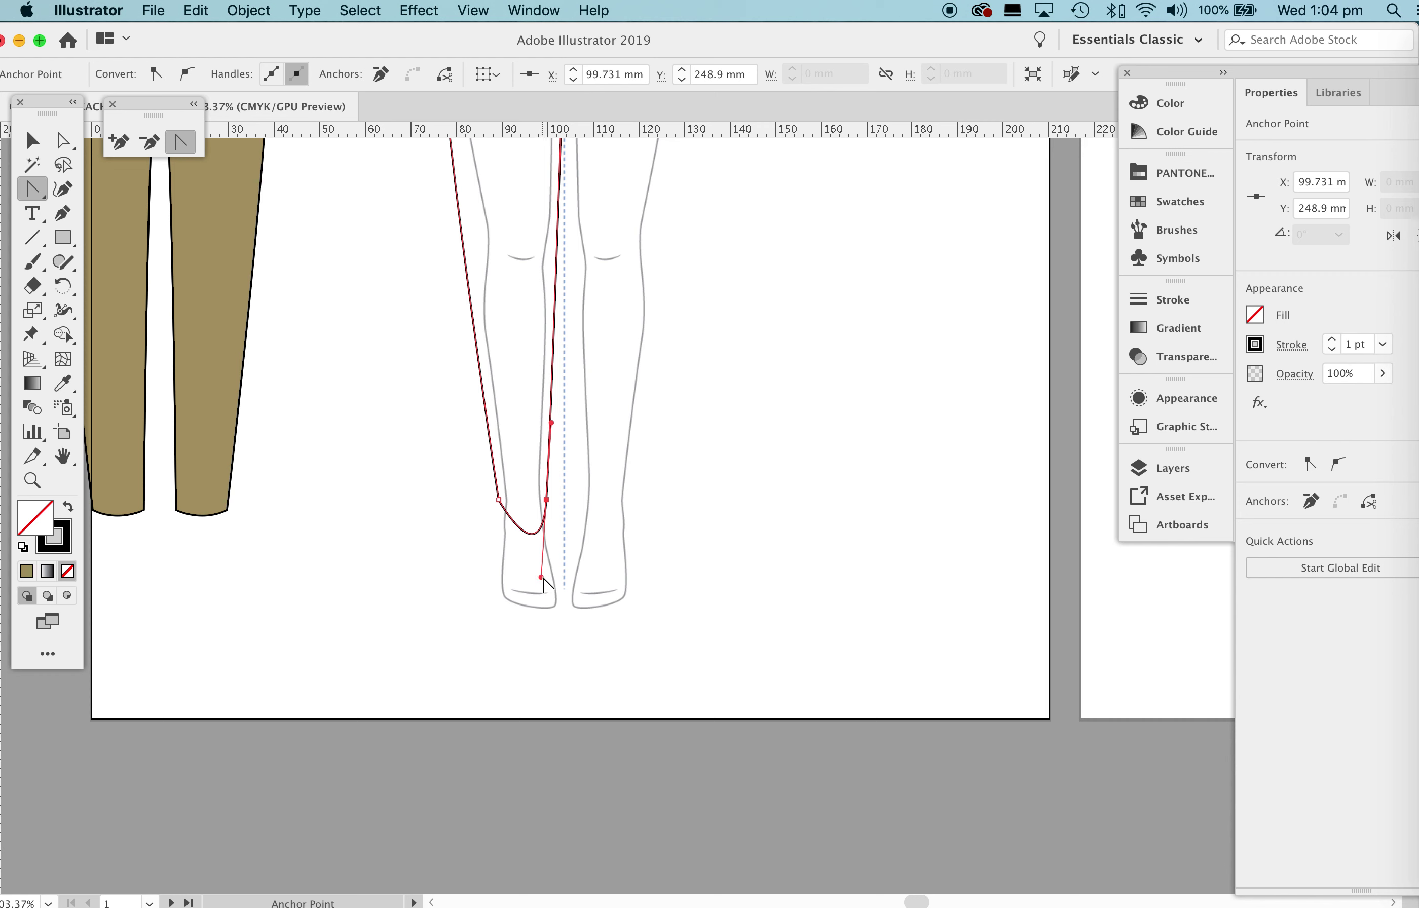
{"action": "left_click_drag", "start_coordinate": [541, 579], "coordinate": [523, 520]}
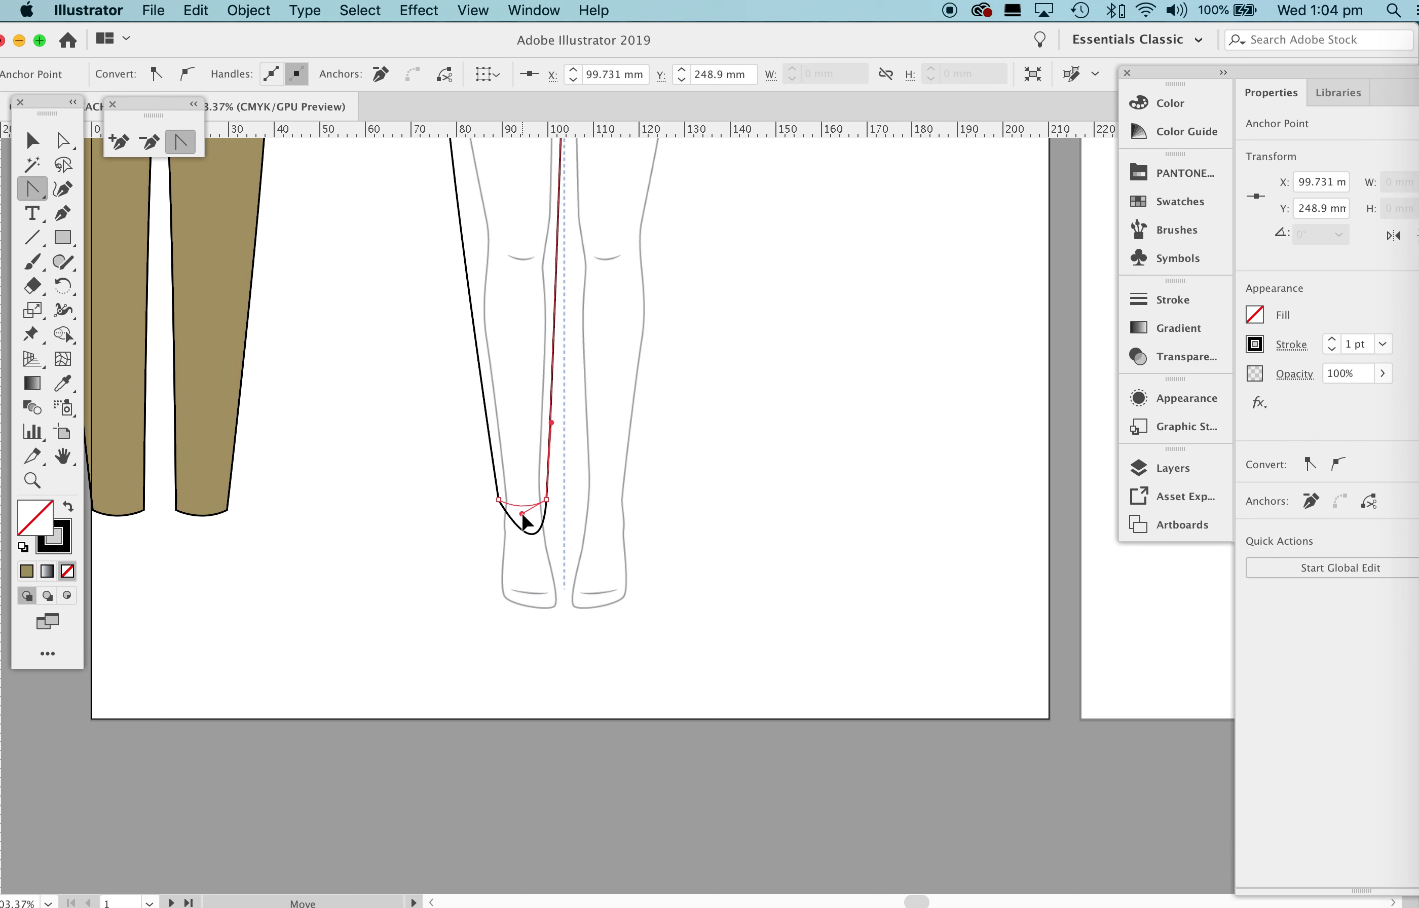
{"action": "left_click_drag", "start_coordinate": [522, 515], "coordinate": [1015, 836]}
Refine the hem into a shallow, even curve by adjusting the inner ankle anchor's handle with the Direct Selection tool.
{"action": "key", "text": "z"}
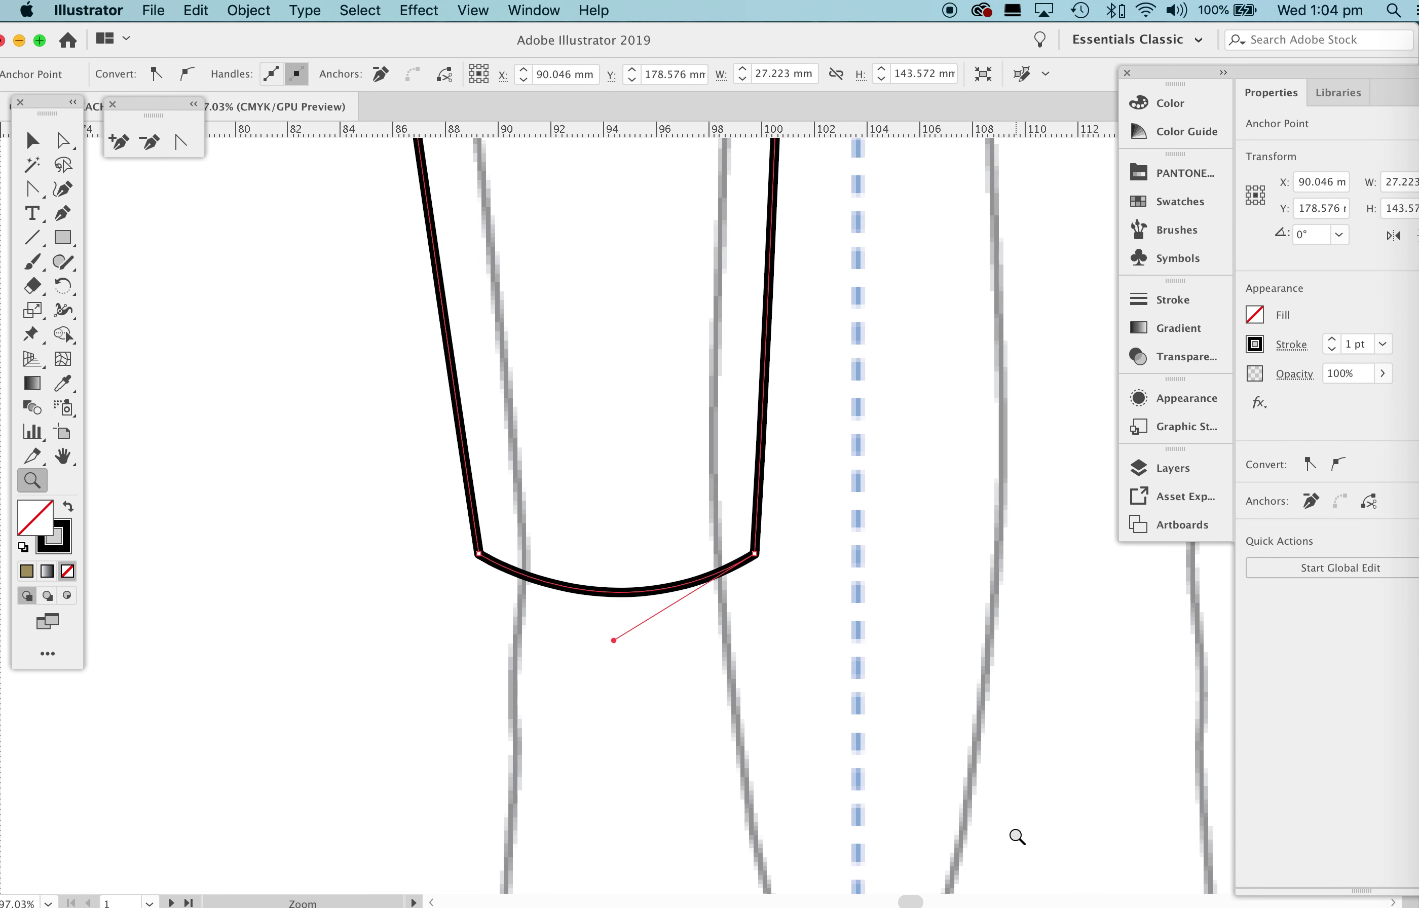
{"action": "left_click", "coordinate": [33, 141]}
{"action": "left_click", "coordinate": [62, 141]}
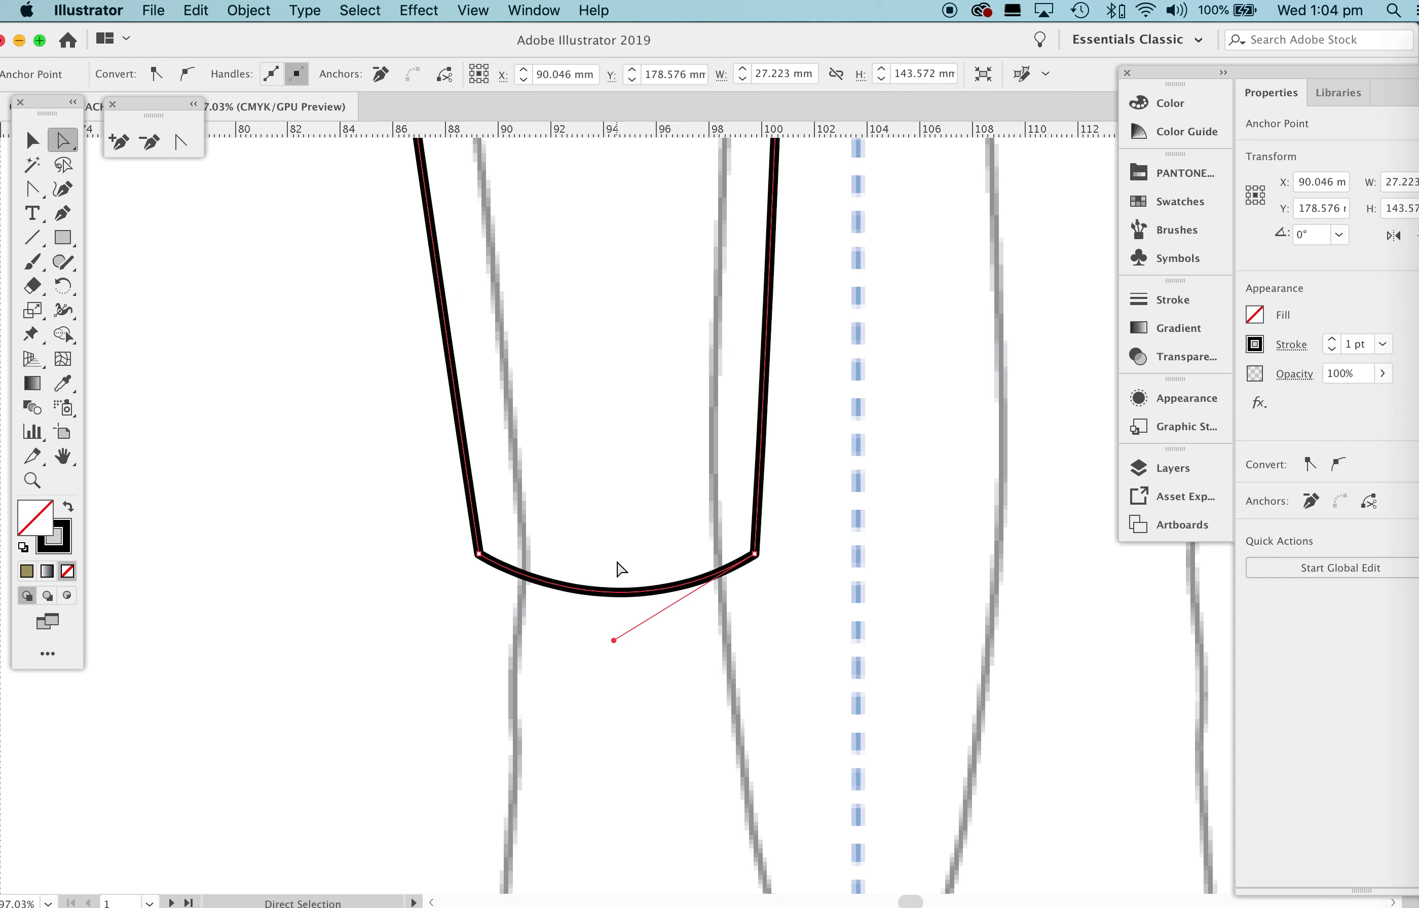
{"action": "left_click_drag", "start_coordinate": [614, 640], "coordinate": [505, 651]}
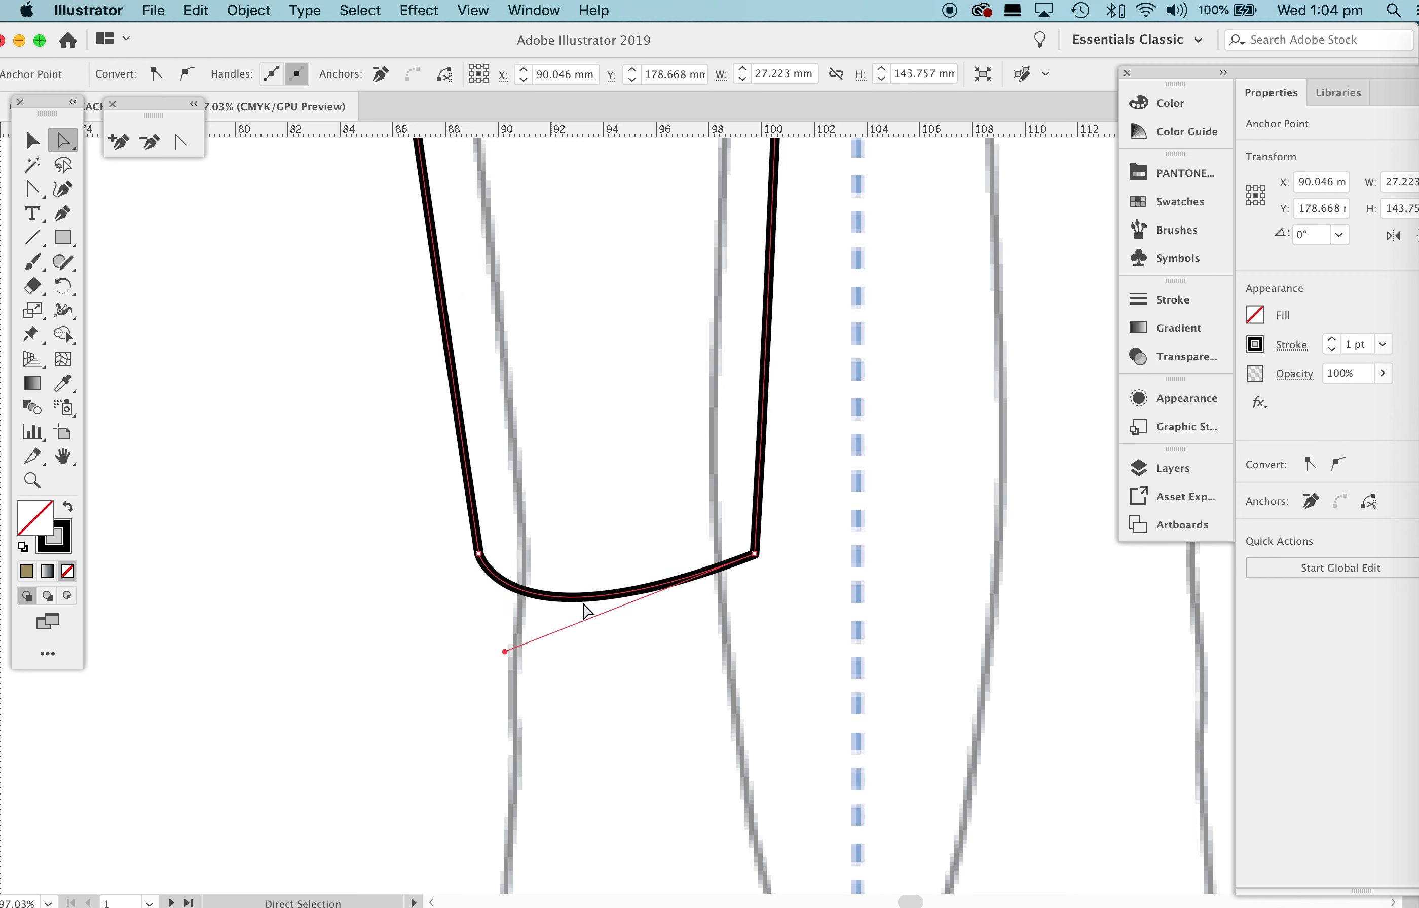
{"action": "left_click_drag", "start_coordinate": [506, 651], "coordinate": [726, 606]}
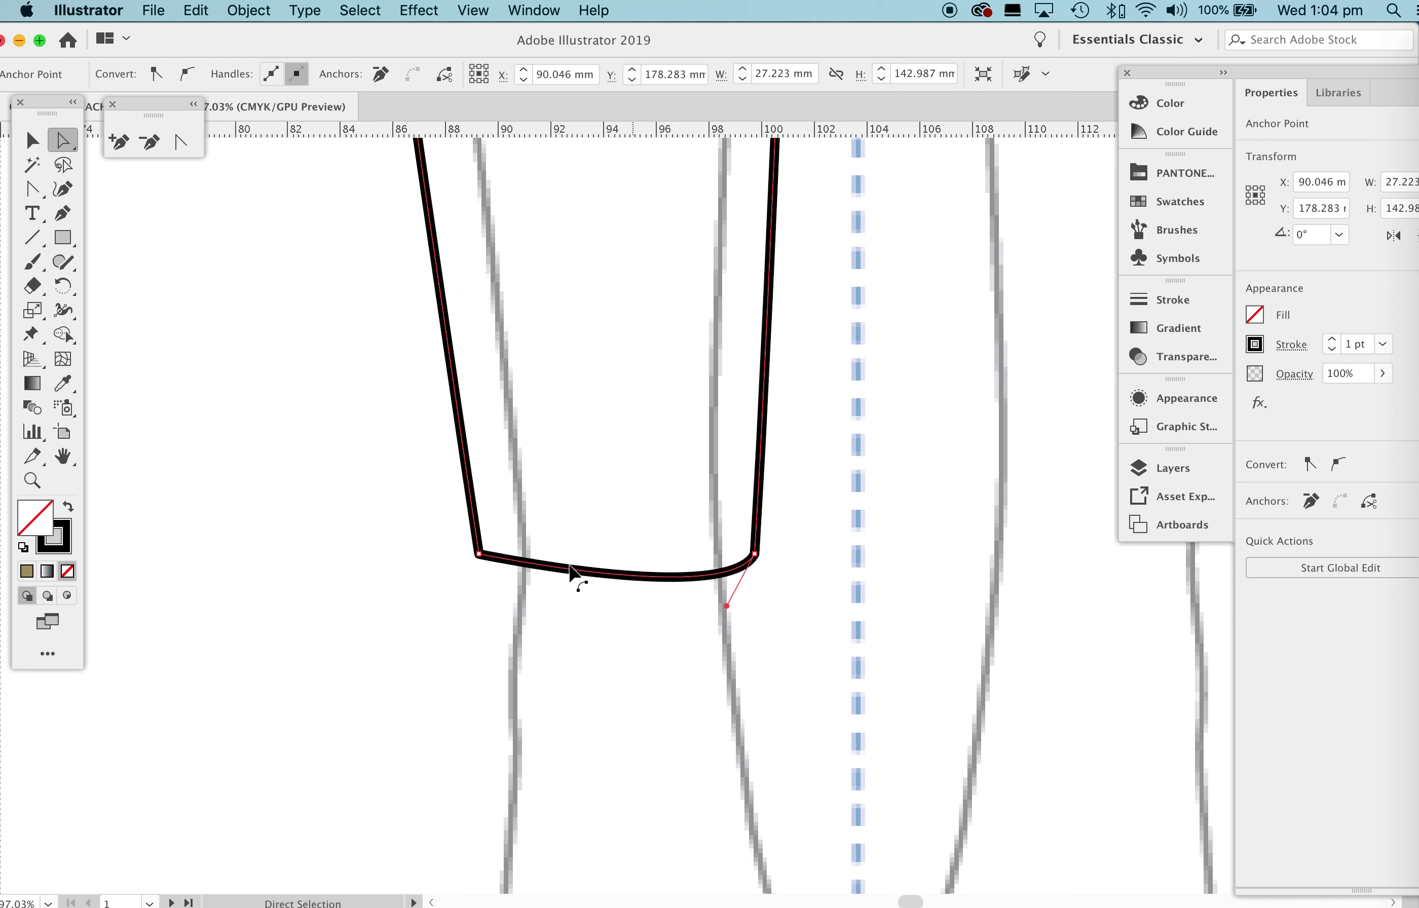
{"action": "left_click_drag", "start_coordinate": [726, 607], "coordinate": [618, 625]}
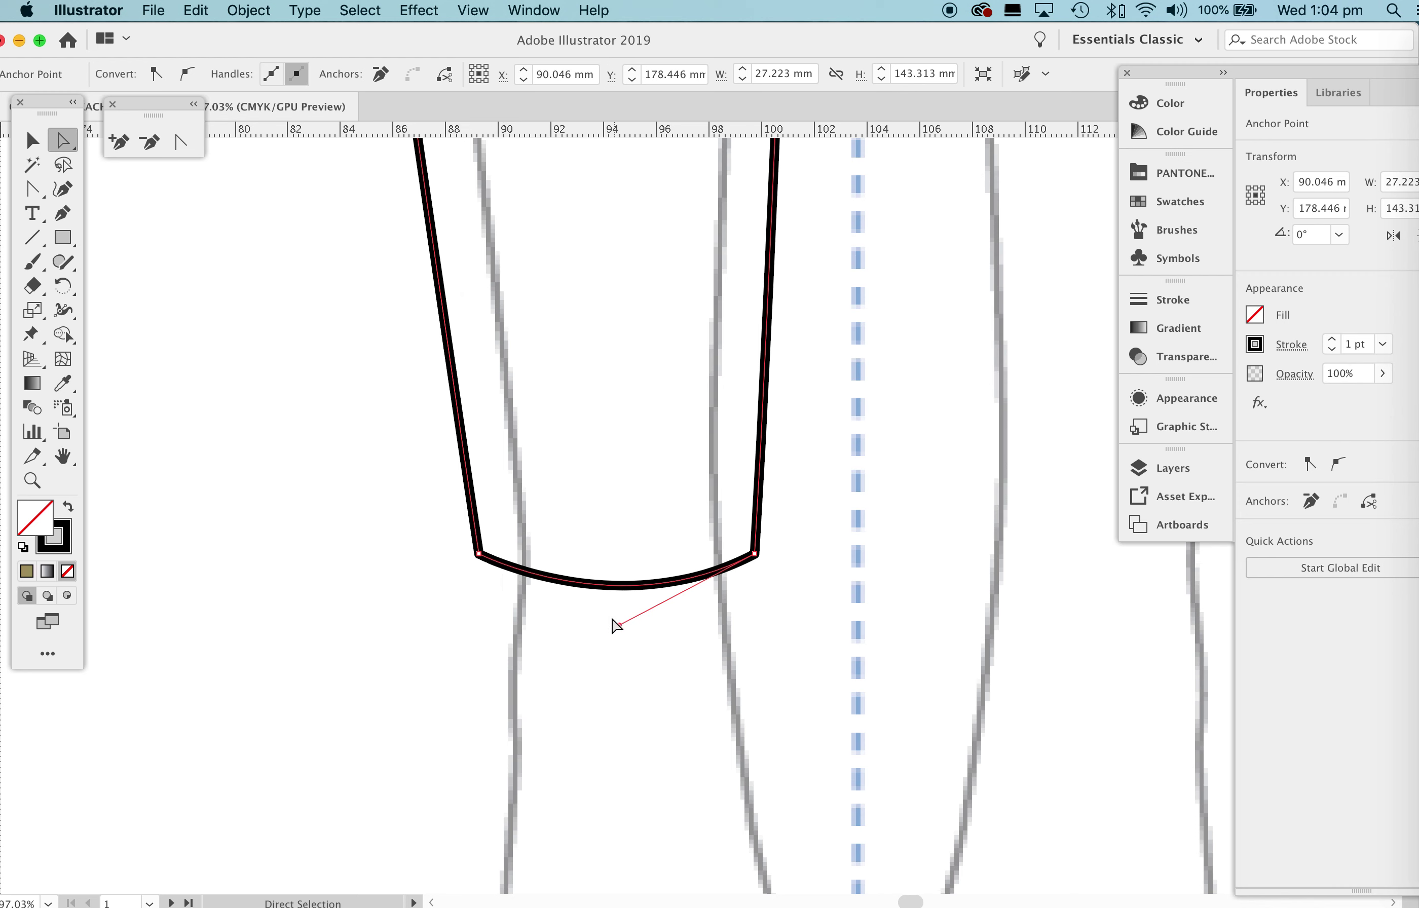
Convert the crotch anchor to a smooth point with short horizontal handles, bending the centre front and the inseam.
{"action": "key", "text": "z"}
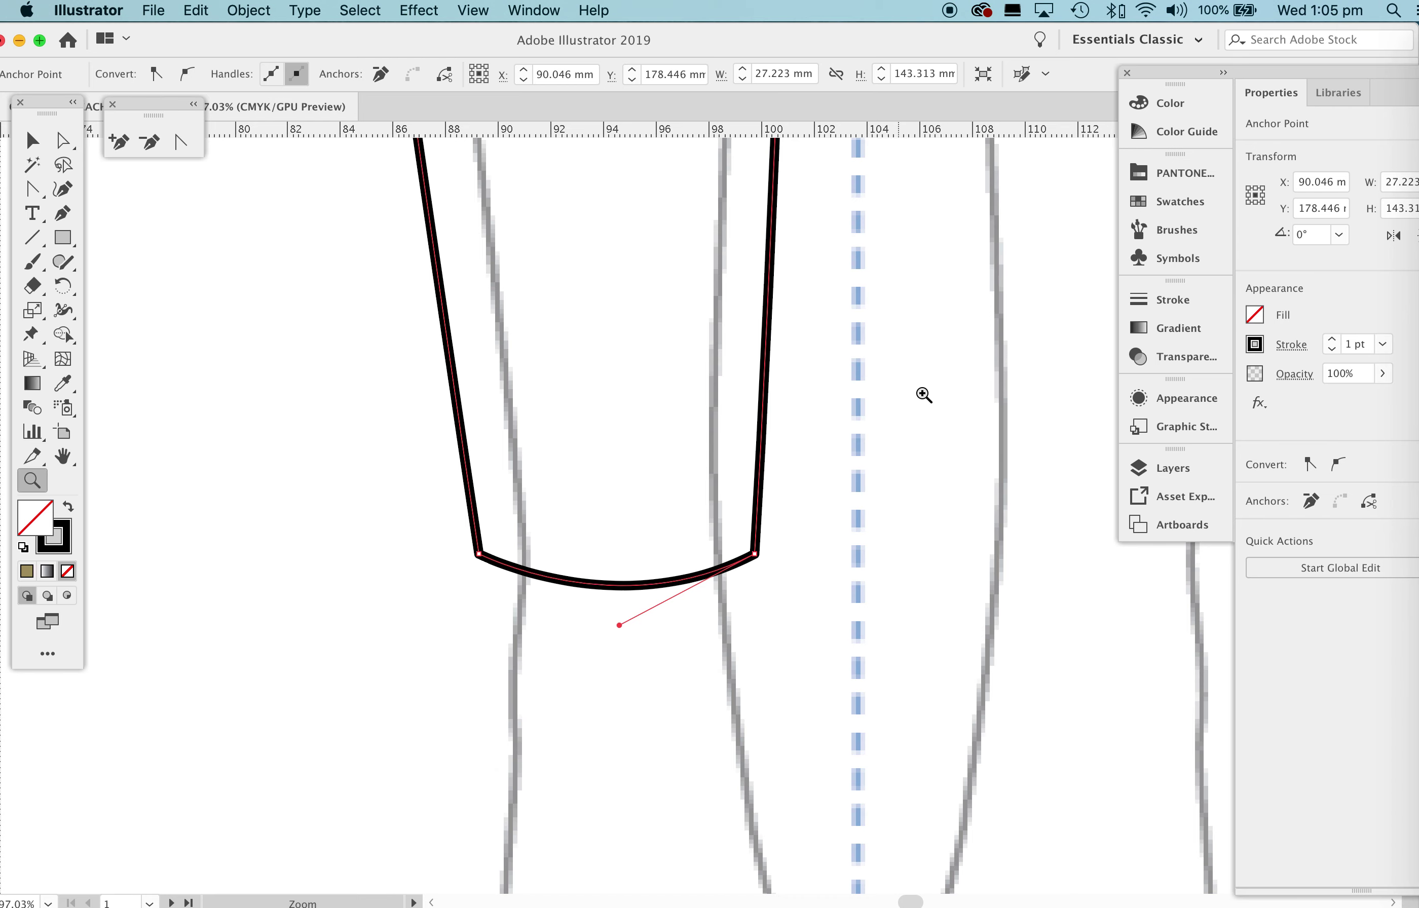
{"action": "left_click", "coordinate": [871, 295], "text": "alt"}
{"action": "key", "text": "space"}
{"action": "left_click_drag", "start_coordinate": [909, 308], "coordinate": [766, 627]}
{"action": "left_click_drag", "start_coordinate": [810, 426], "coordinate": [905, 506]}
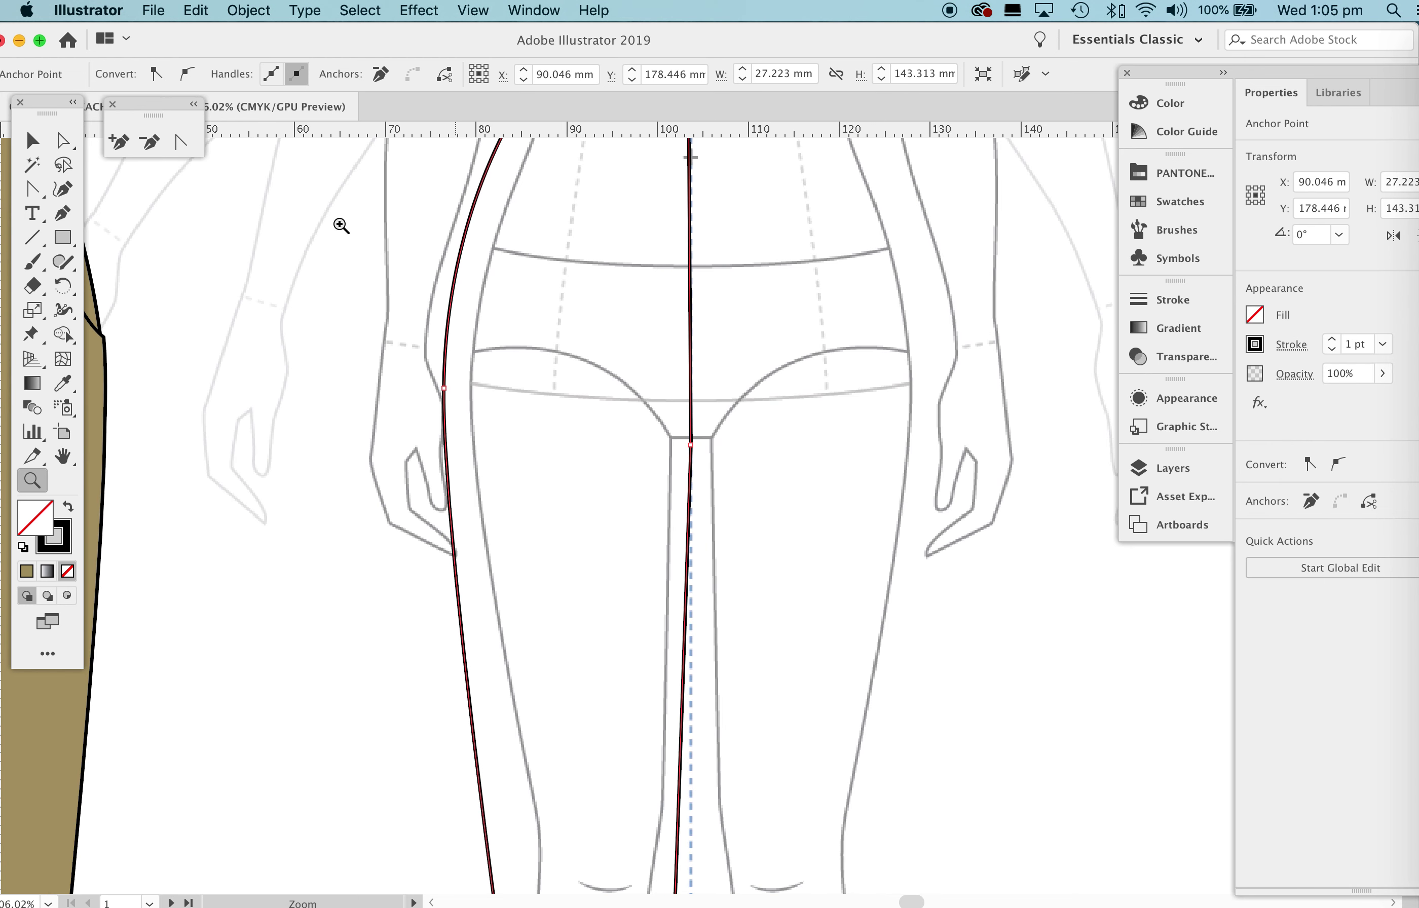
{"action": "left_click", "coordinate": [181, 143]}
{"action": "left_click_drag", "start_coordinate": [692, 444], "coordinate": [719, 444]}
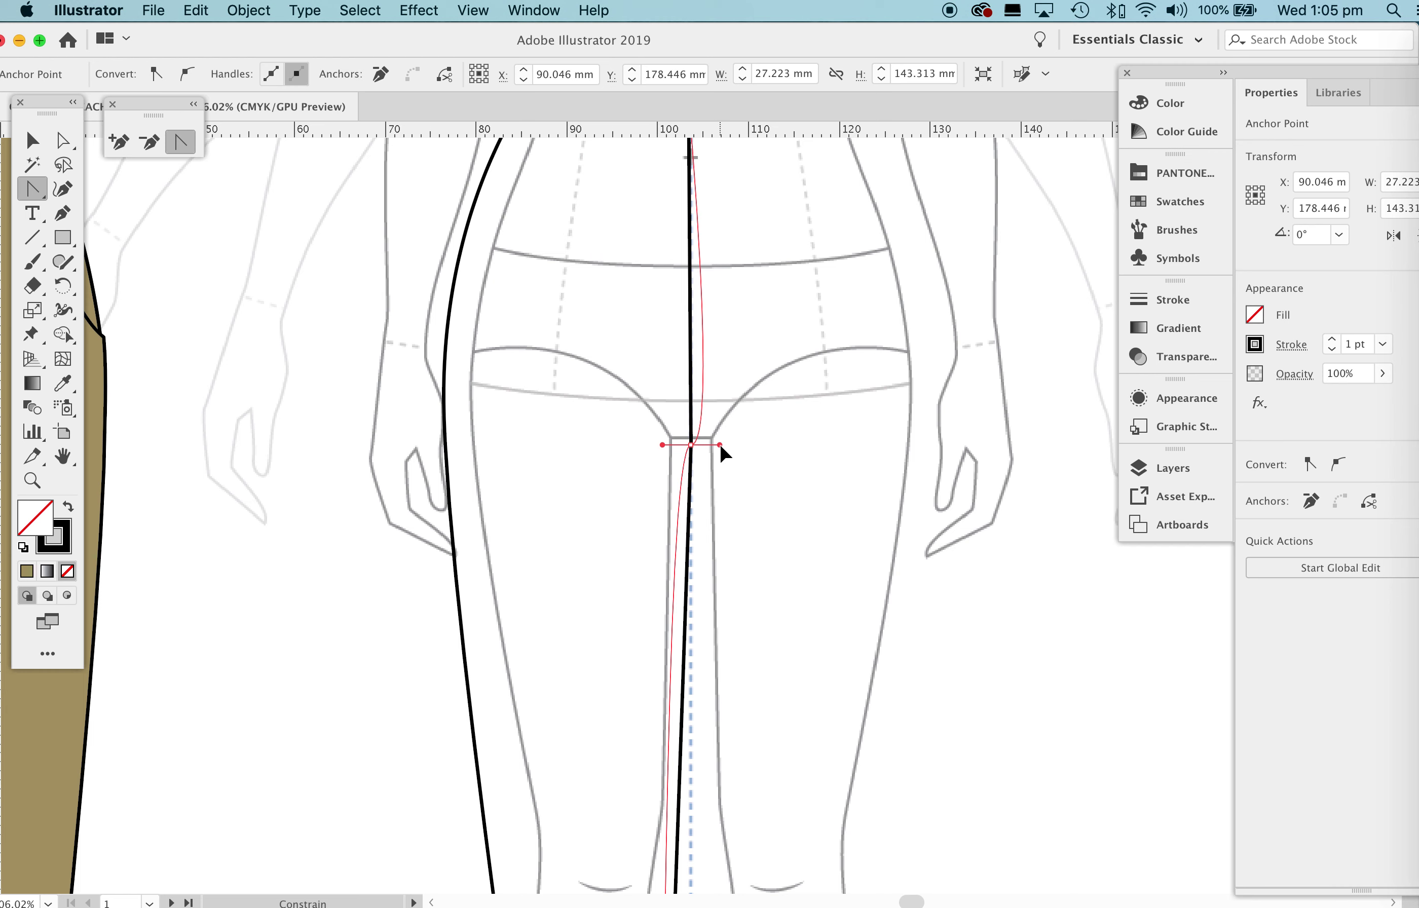
{"action": "left_click_drag", "start_coordinate": [719, 443], "coordinate": [719, 443]}
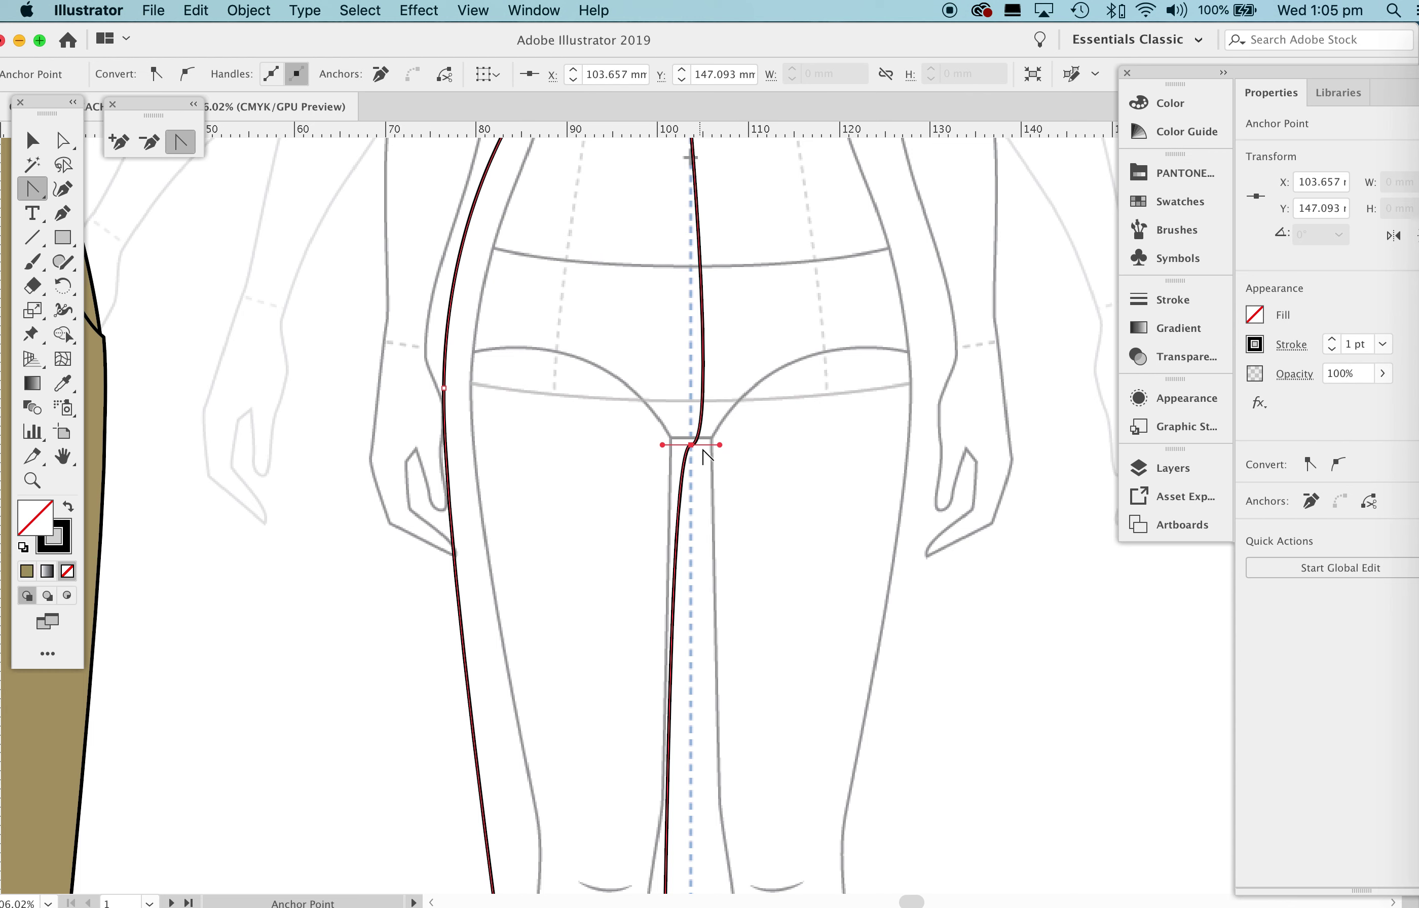
{"action": "scroll", "coordinate": [652, 499], "scroll_direction": "up", "scroll_amount": 5}
{"action": "scroll", "coordinate": [653, 498], "scroll_direction": "right", "scroll_amount": 3}
{"action": "key", "text": "z"}
{"action": "left_click_drag", "start_coordinate": [681, 495], "coordinate": [526, 648]}
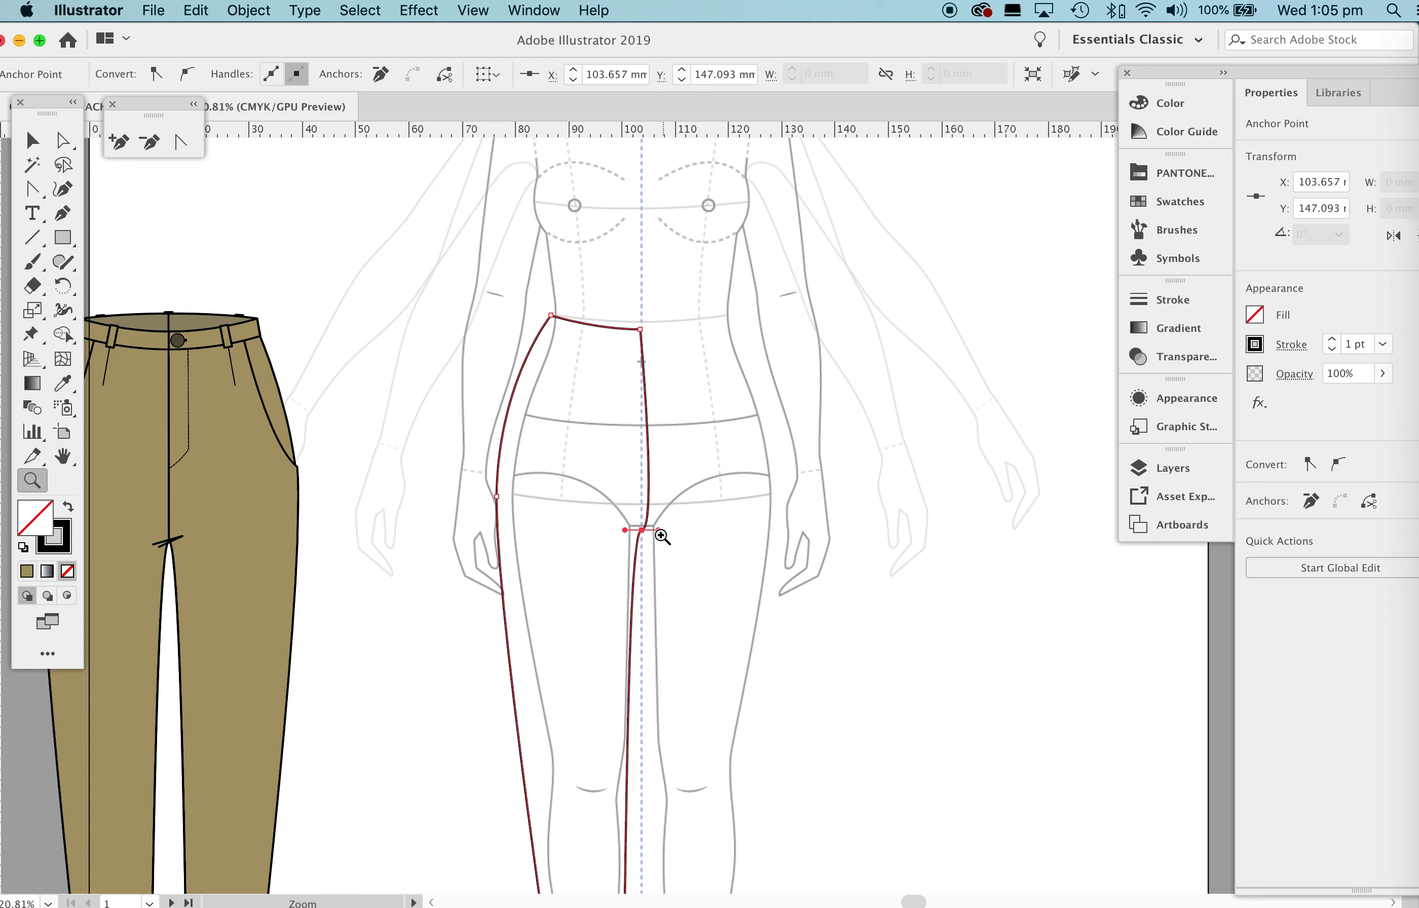
Remove the crotch anchor's handle on the centre-front side with the Anchor Point tool, straightening the centre front.
{"action": "left_click", "coordinate": [181, 142]}
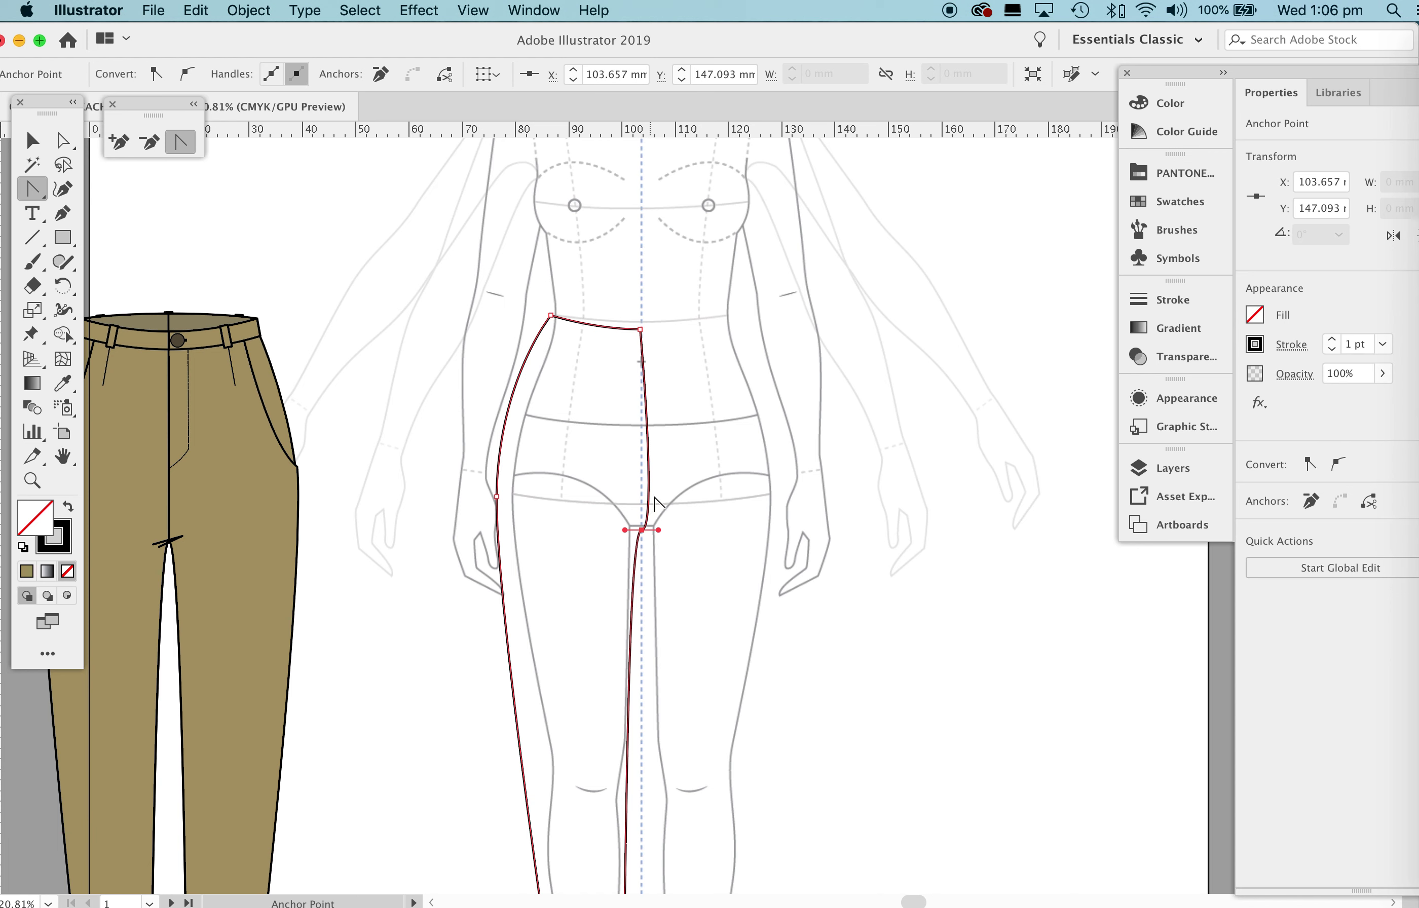
{"action": "left_click", "coordinate": [658, 529]}
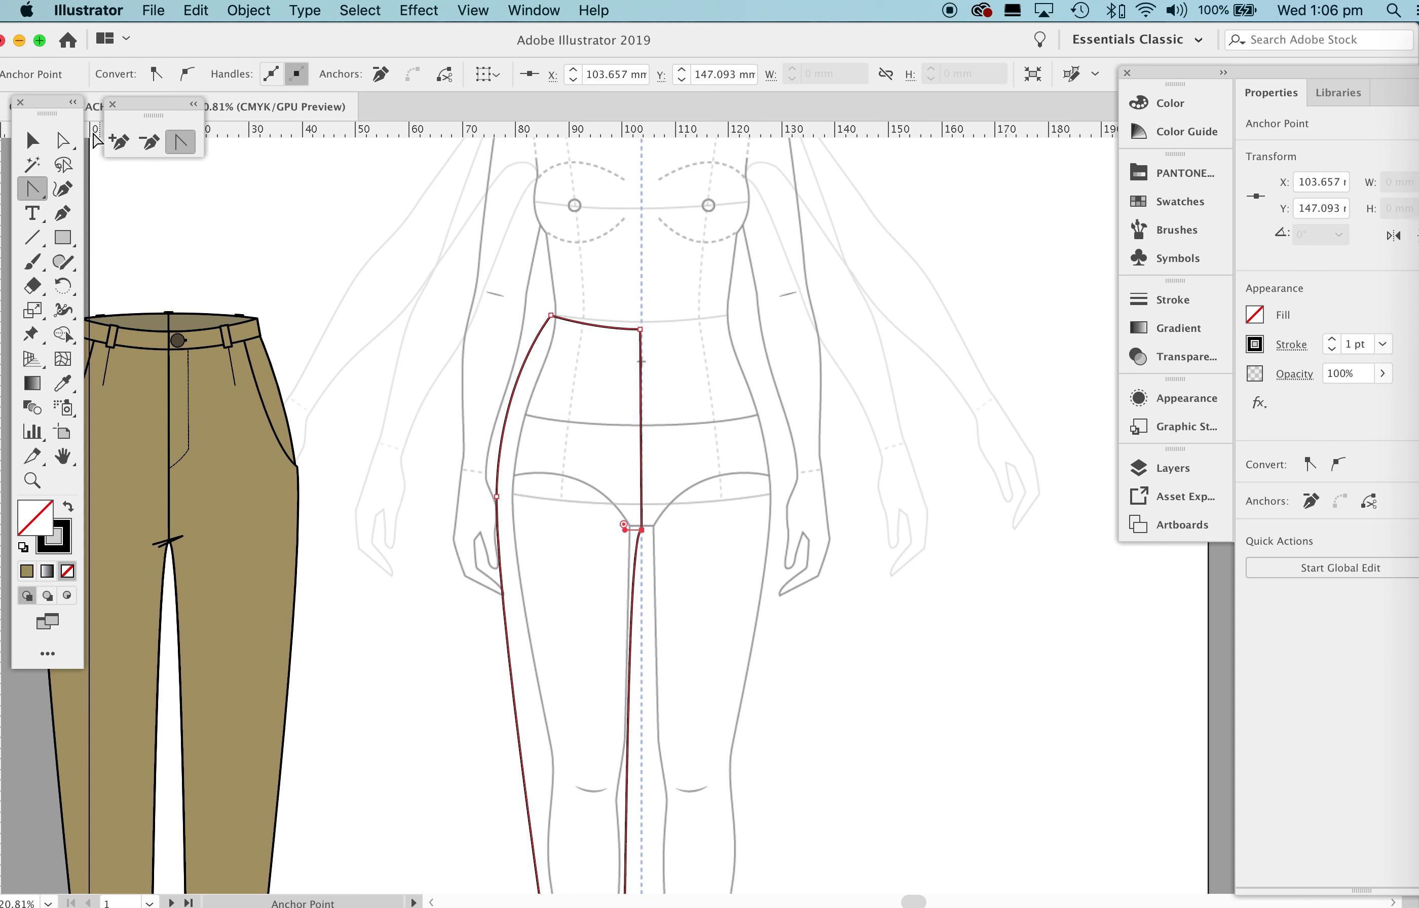
Nudge the side-seam hip anchor inward towards the body to X 78.679 mm with the Direct Selection tool.
{"action": "left_click", "coordinate": [63, 143]}
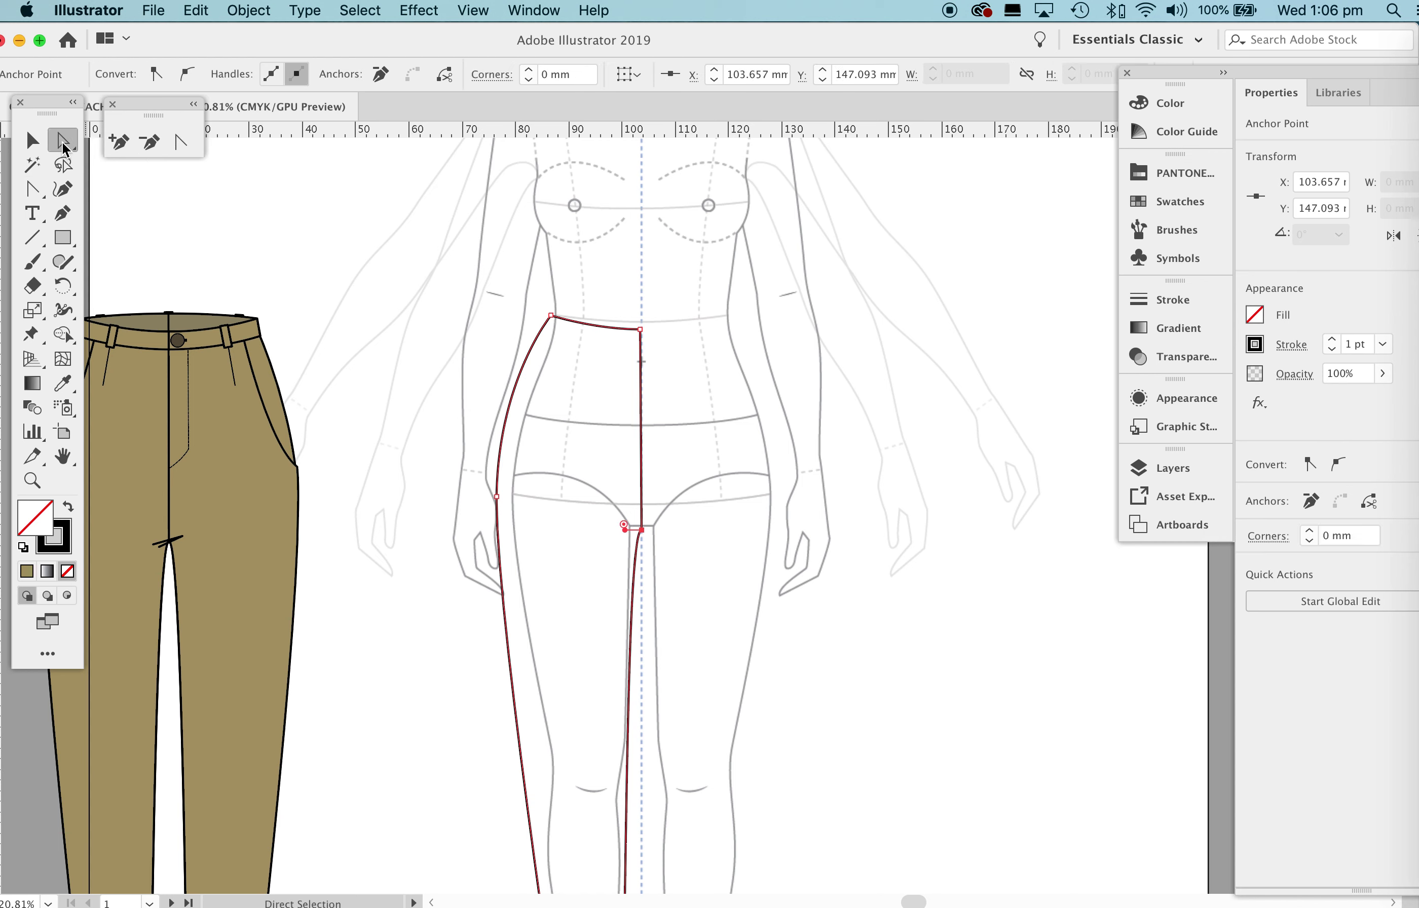
{"action": "left_click", "coordinate": [497, 496]}
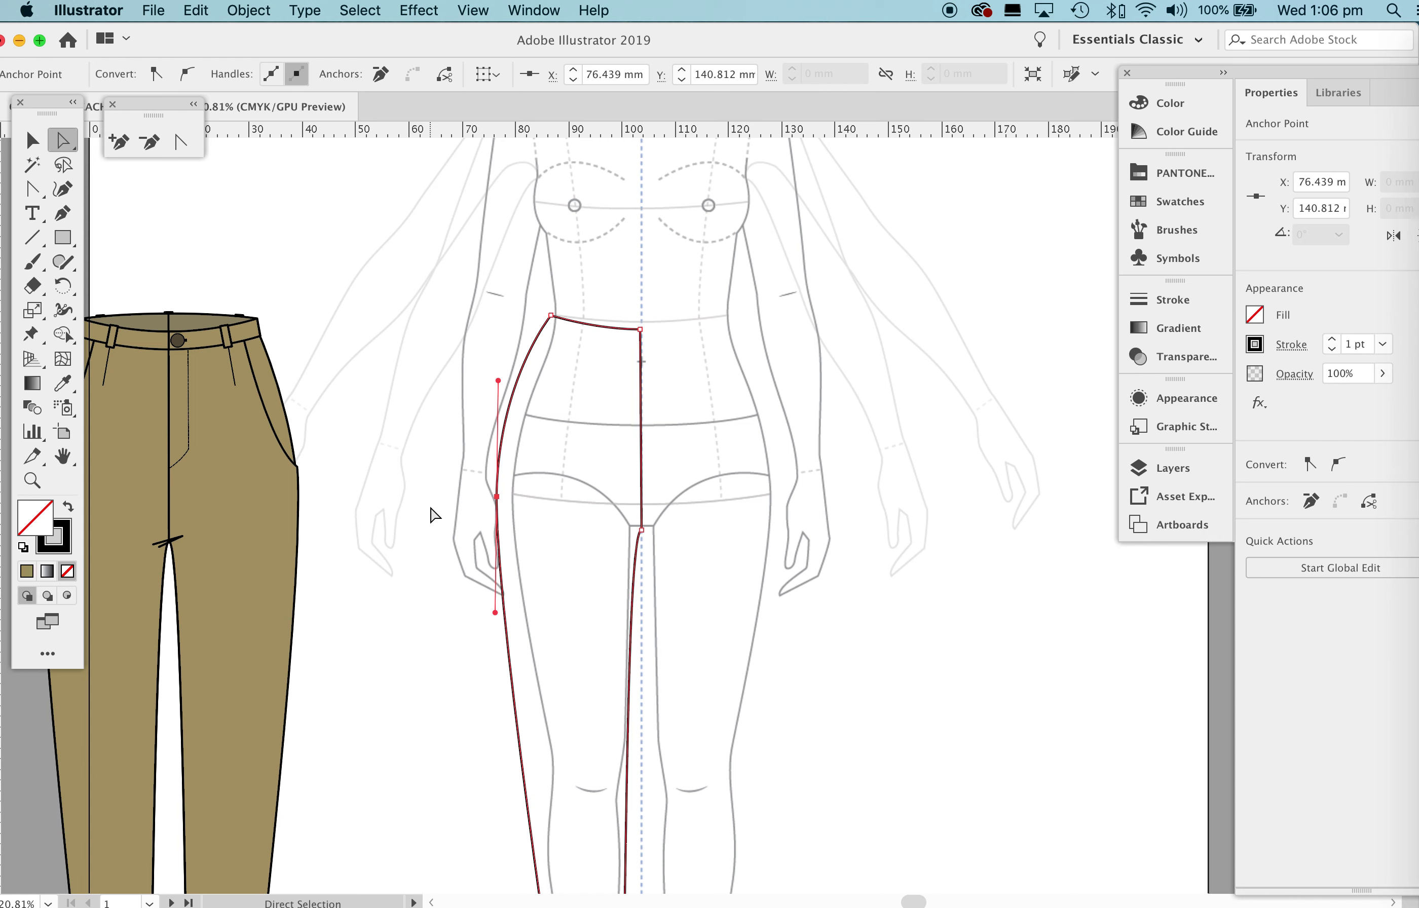
{"action": "key", "text": "Right"}
{"action": "key", "text": "Right"}
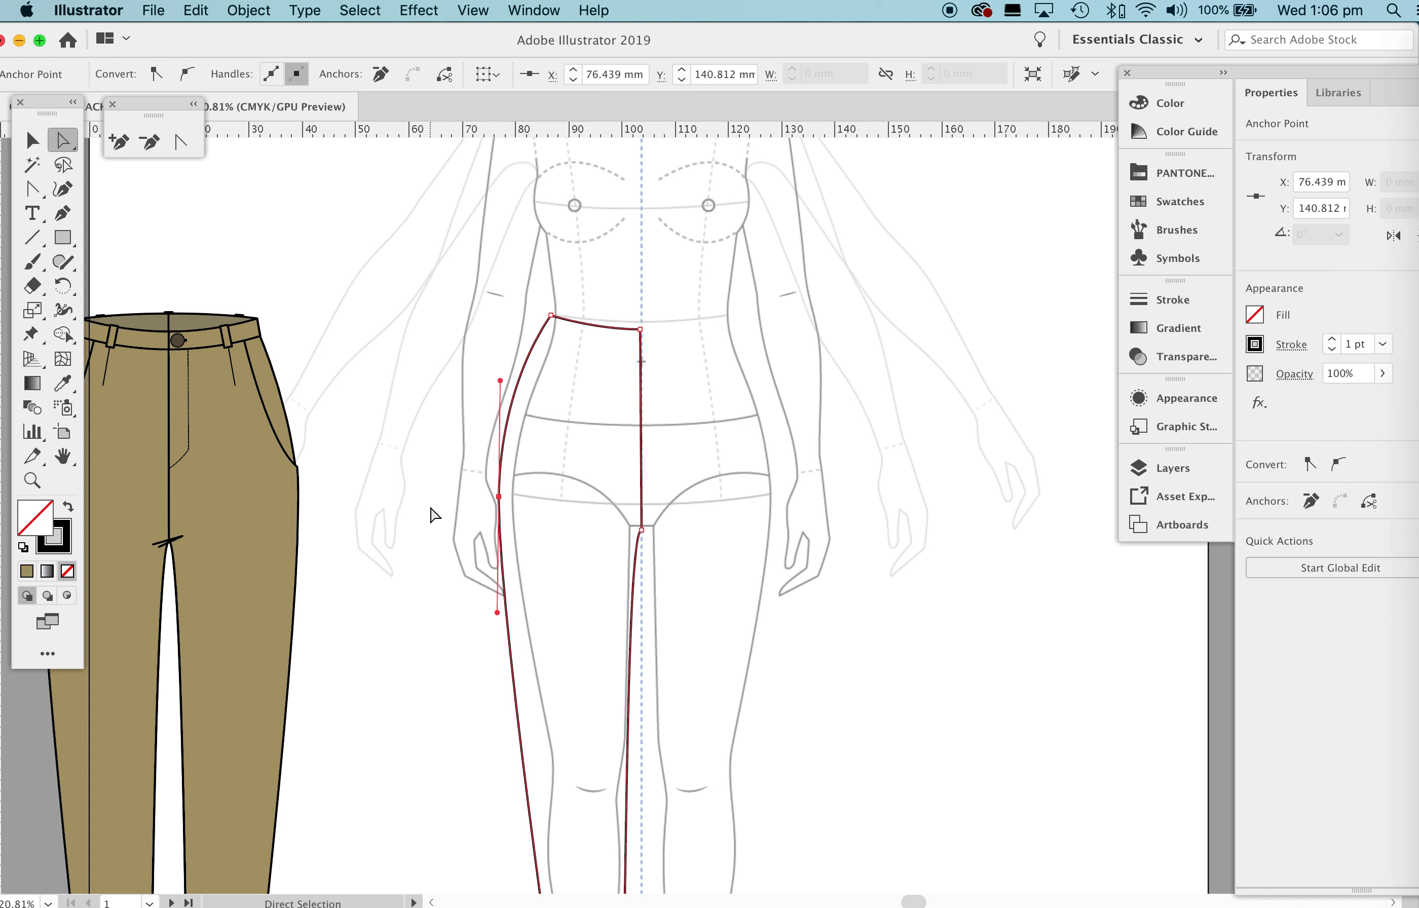
{"action": "key", "text": "Right"}
{"action": "key", "text": "Right"}
{"action": "key", "text": "Right"}
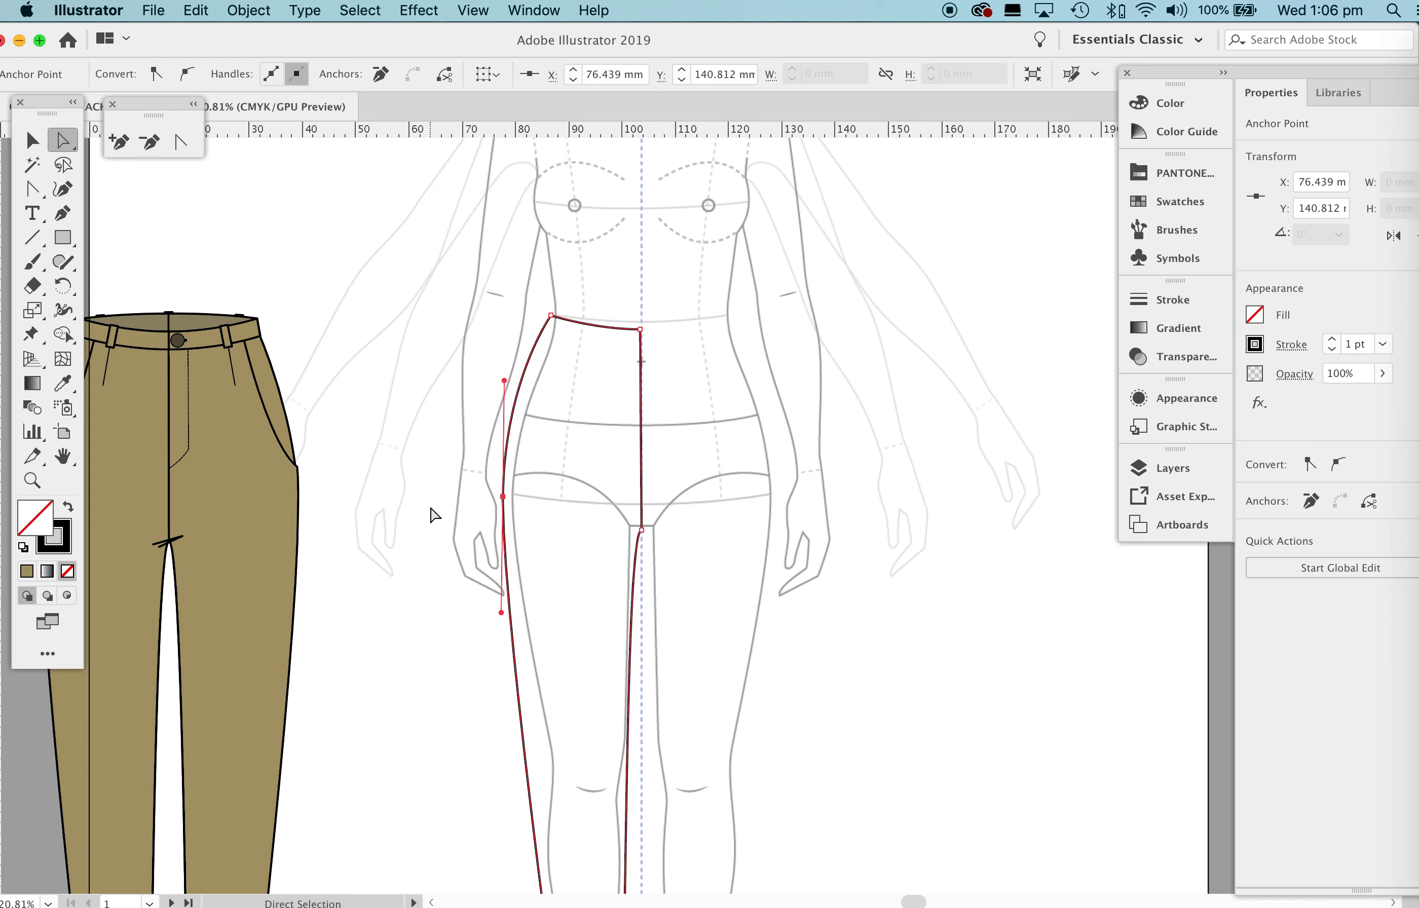
{"action": "key", "text": "Right"}
{"action": "key", "text": "Right"}
{"action": "key", "text": "Right"}
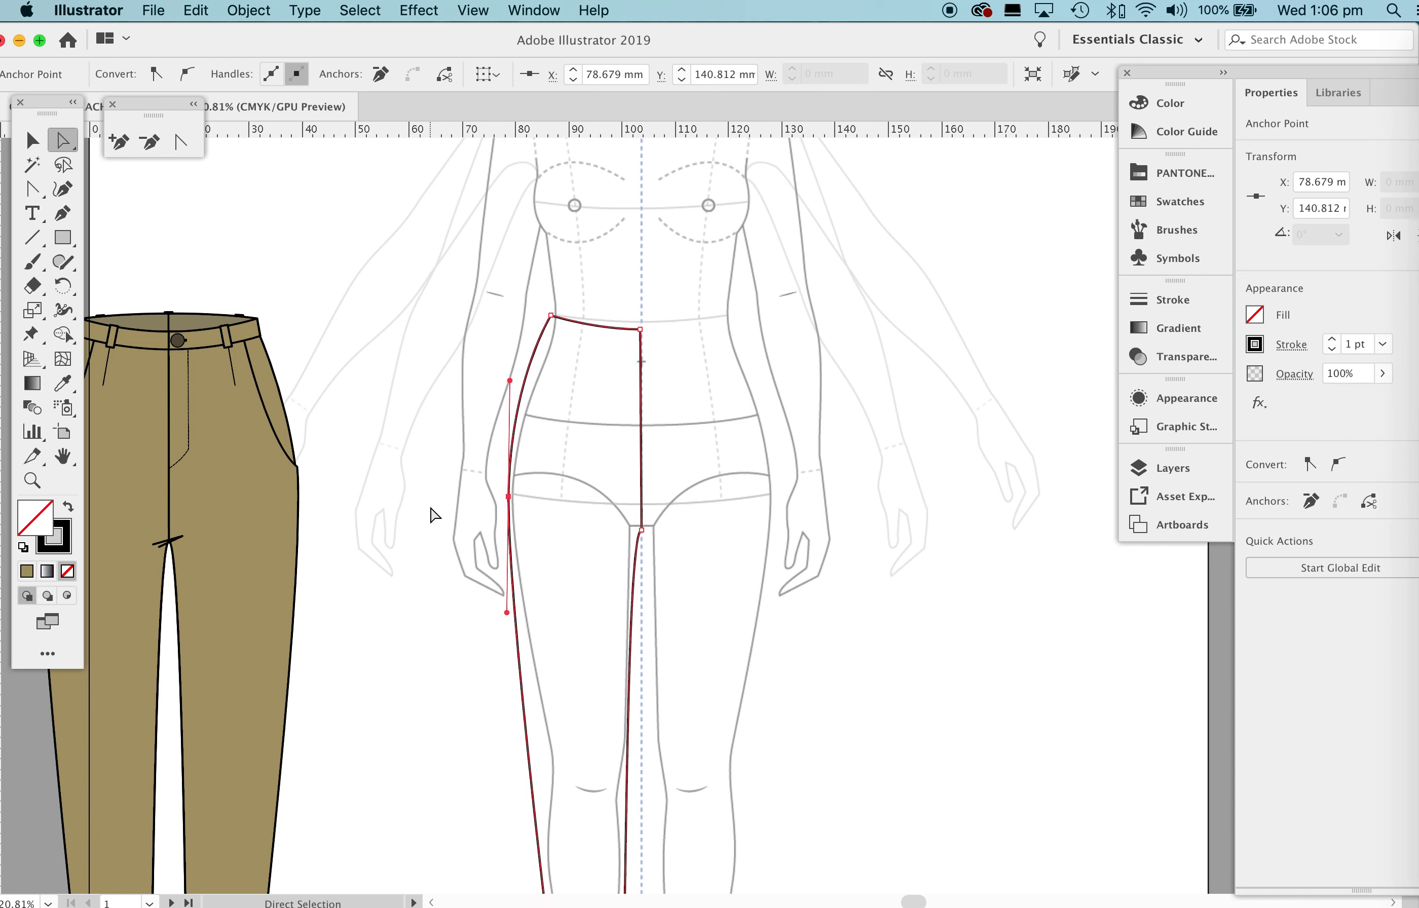
Lower the hip anchor to Y 141.792 mm and shorten its upper handle to flatten the side seam between hip and waist.
{"action": "key", "text": "Down"}
{"action": "key", "text": "Down"}
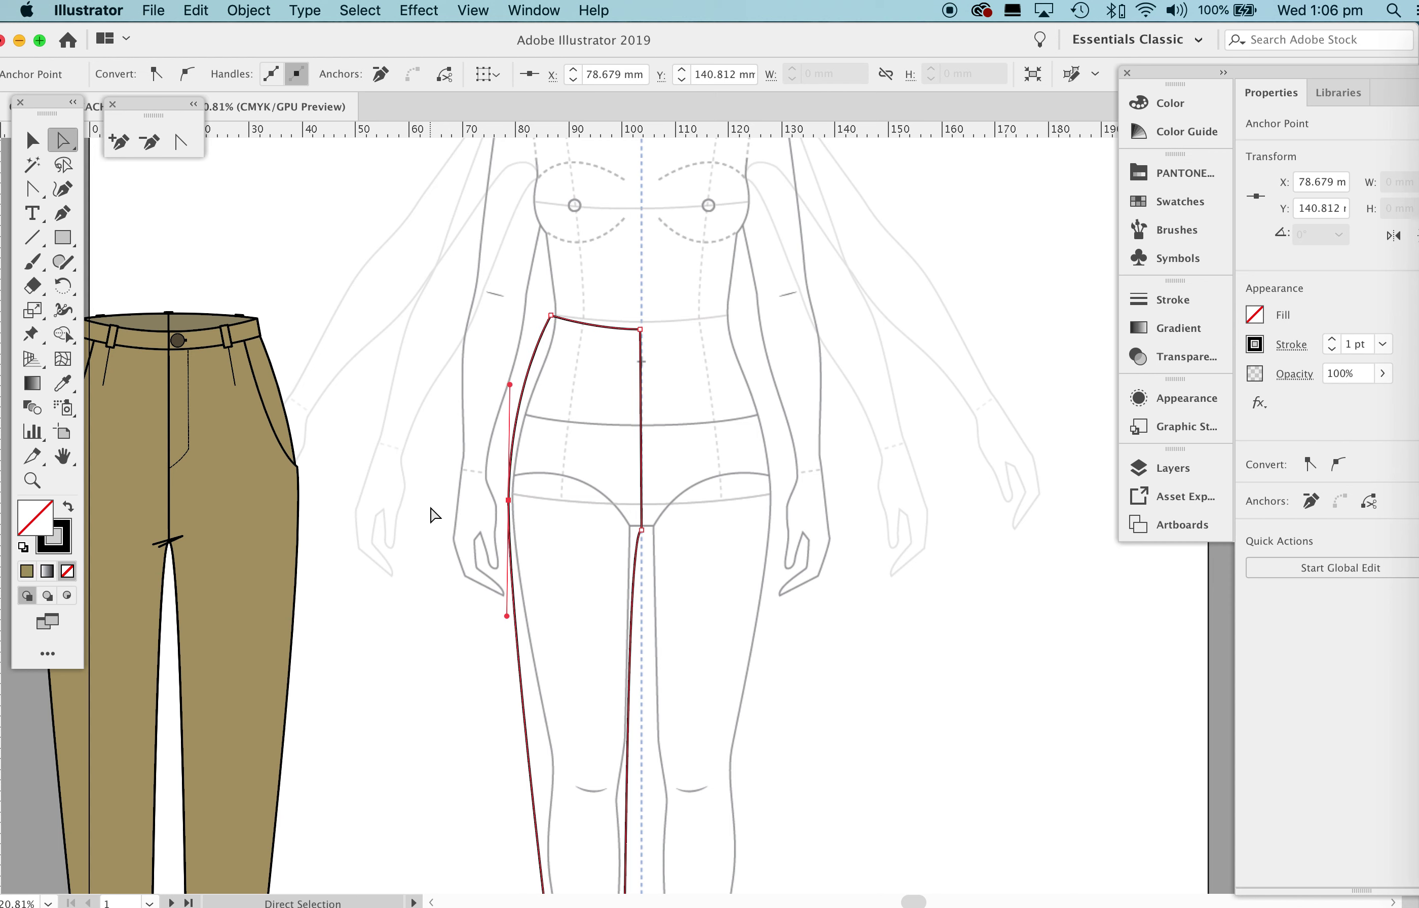
{"action": "key", "text": "Down"}
{"action": "key", "text": "Down"}
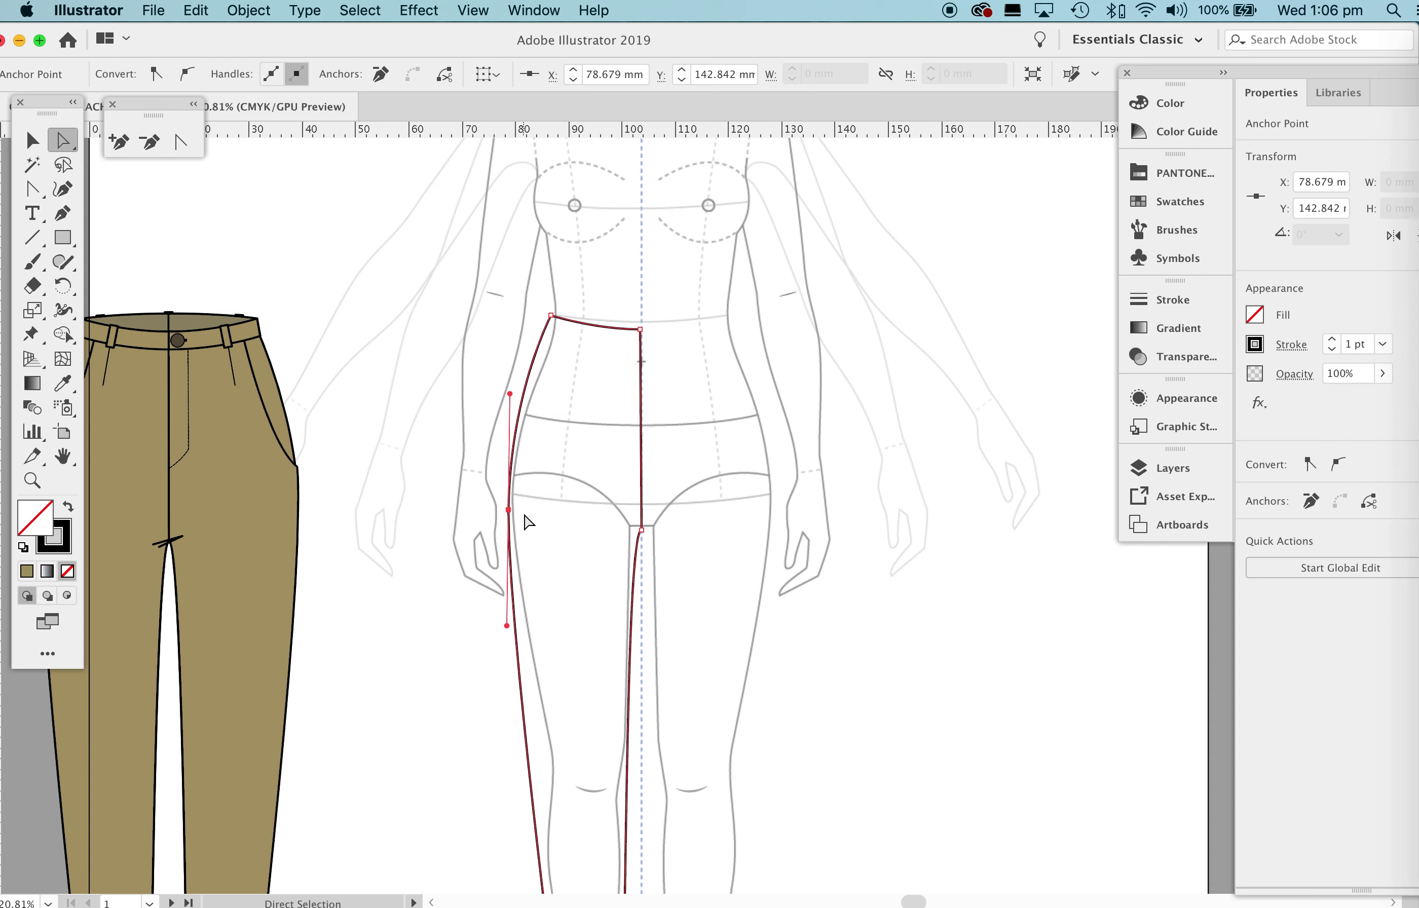
{"action": "key", "text": "Up"}
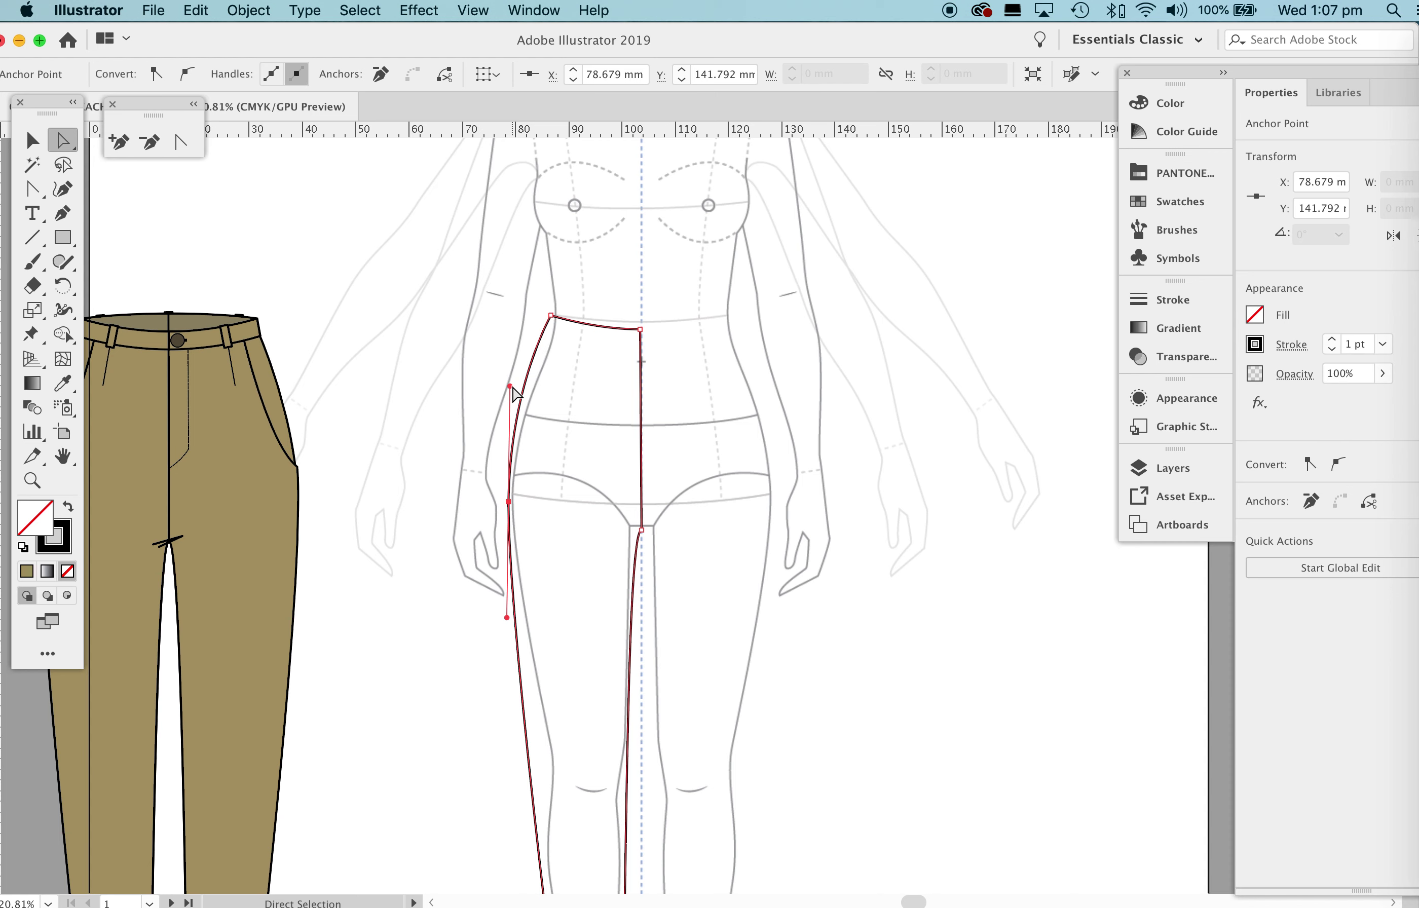
{"action": "left_click_drag", "start_coordinate": [511, 386], "coordinate": [509, 429]}
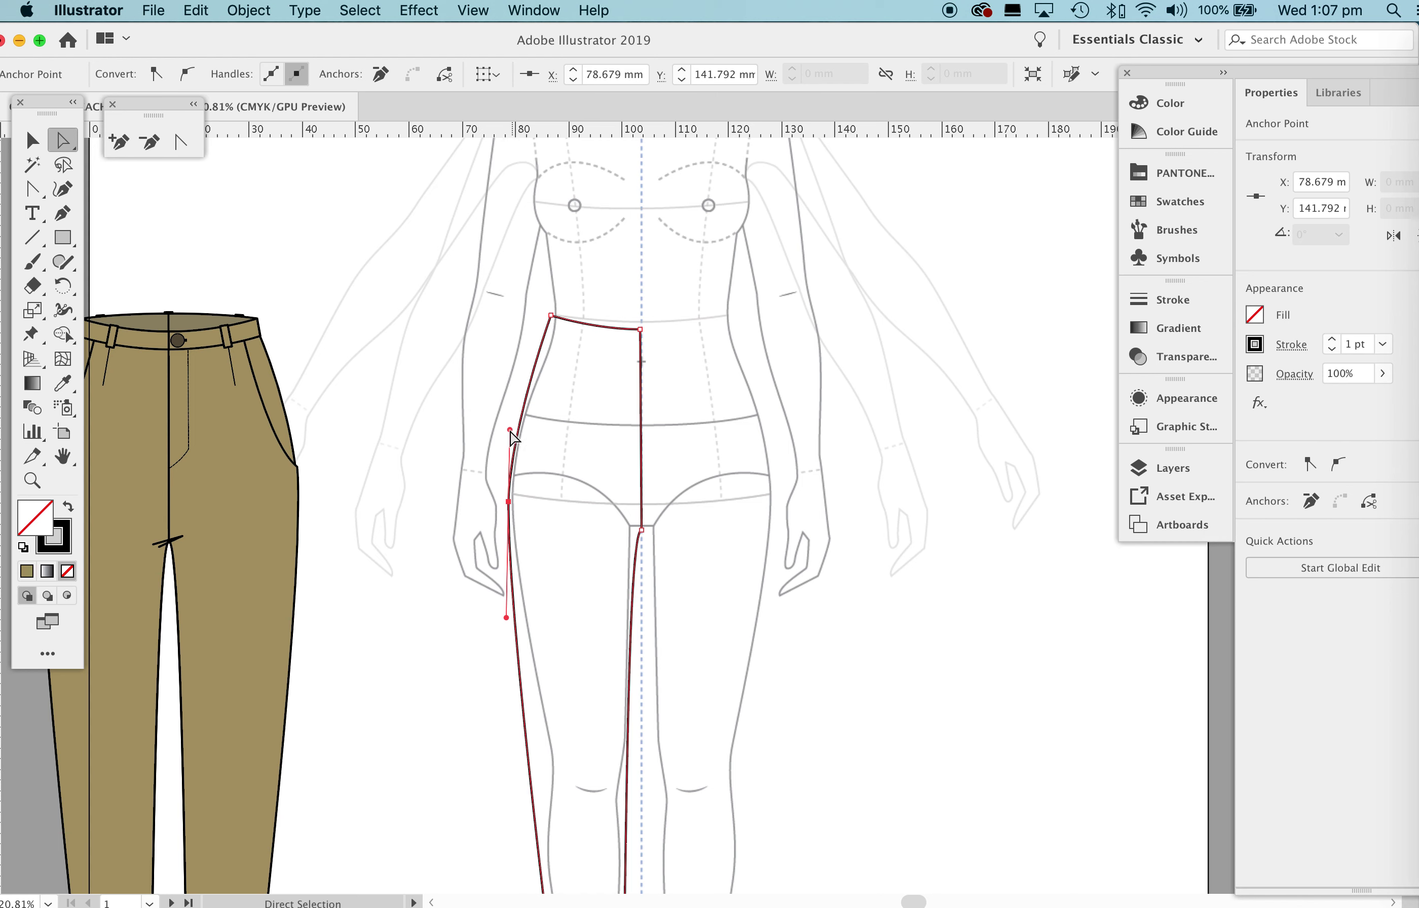
{"action": "left_click_drag", "start_coordinate": [510, 430], "coordinate": [510, 429]}
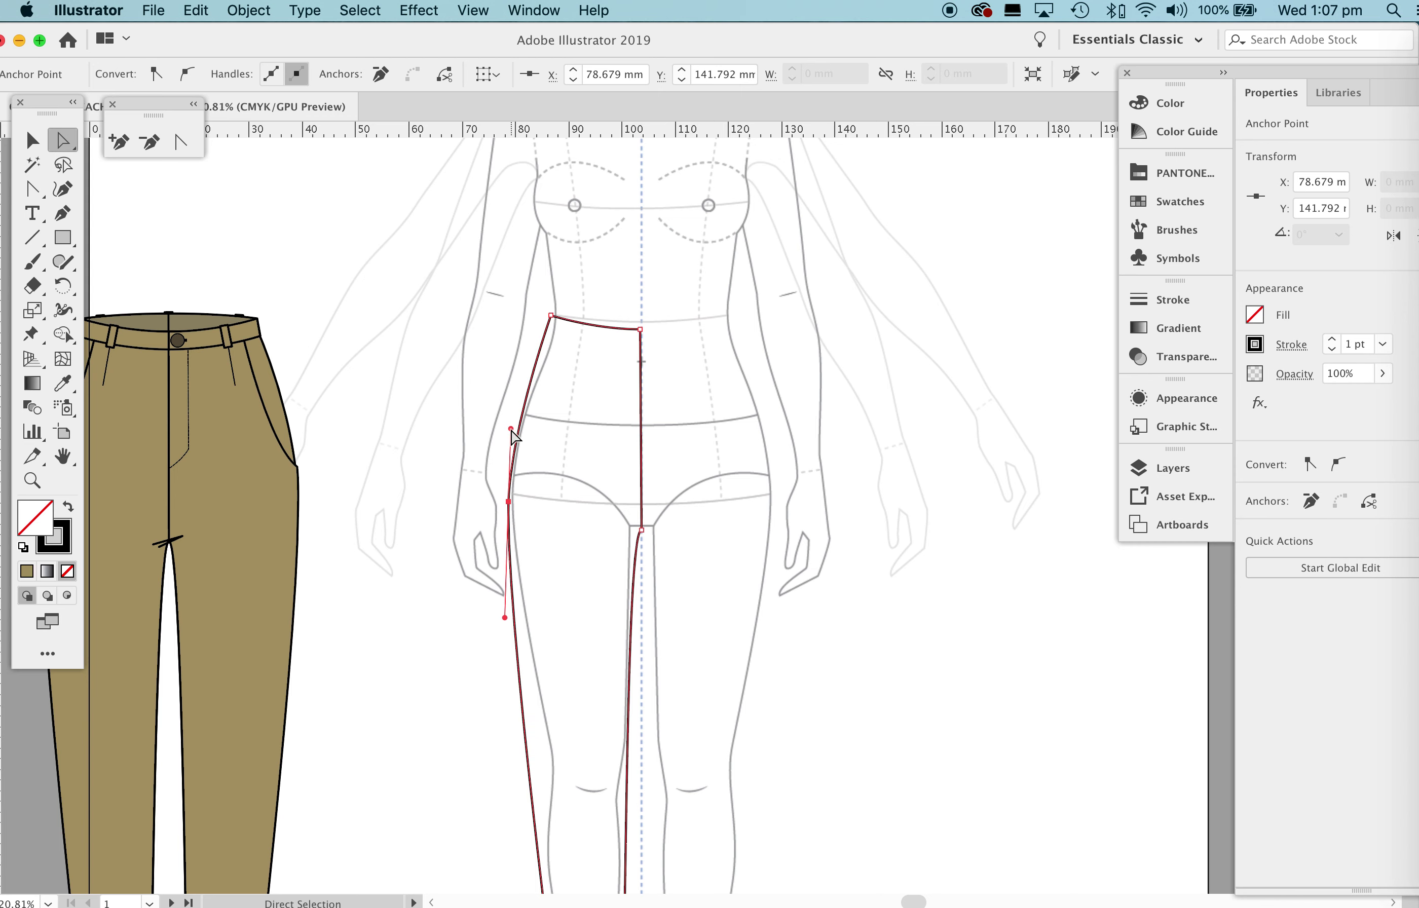
Fill the half-trouser shape with the khaki colour, deselect it and close the colour options.
{"action": "scroll", "coordinate": [633, 515], "scroll_direction": "down", "scroll_amount": 5}
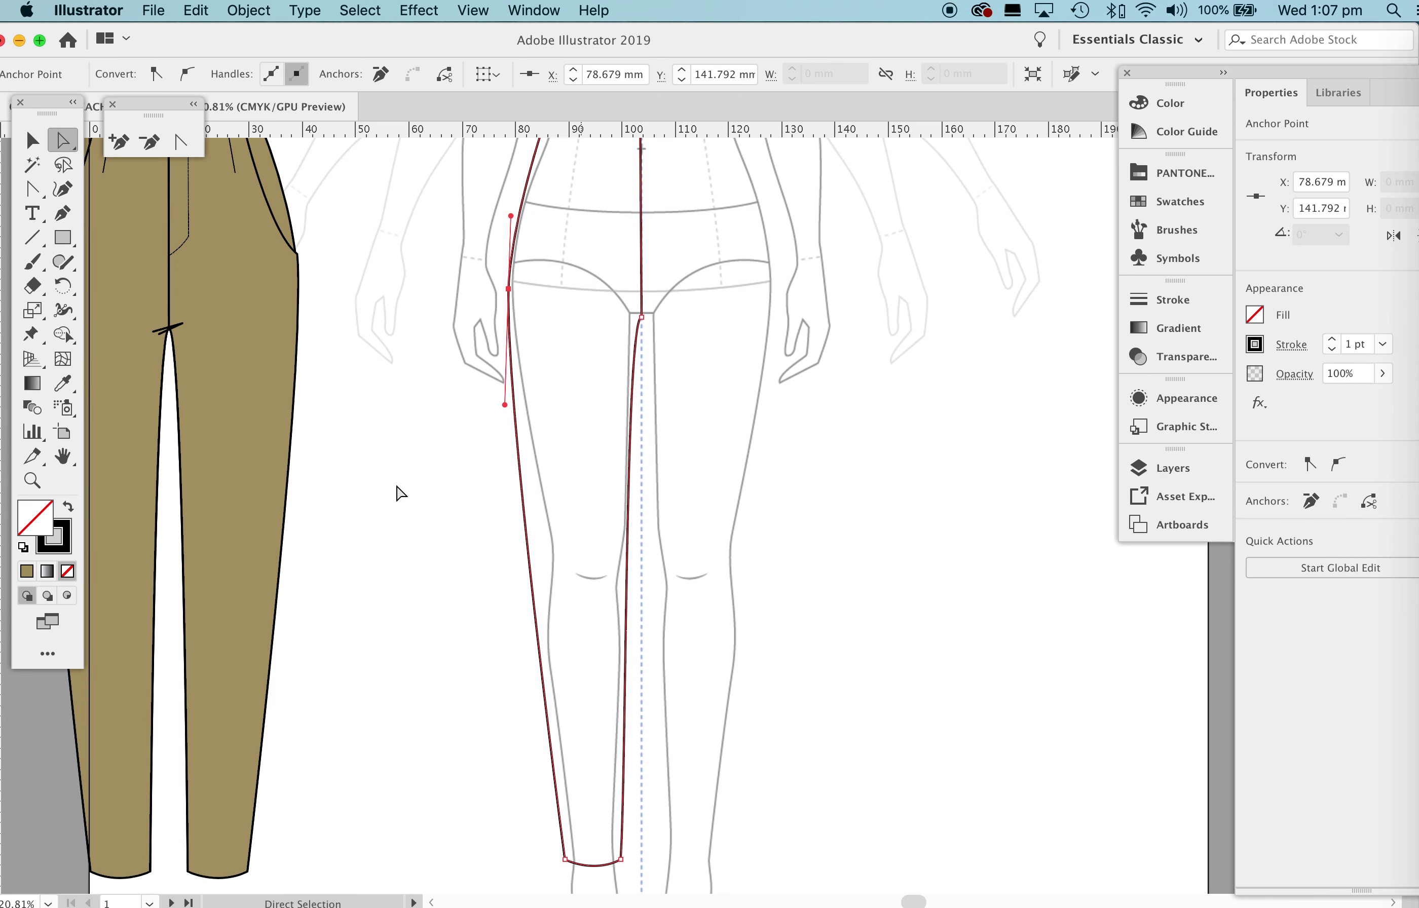
{"action": "key", "text": "z"}
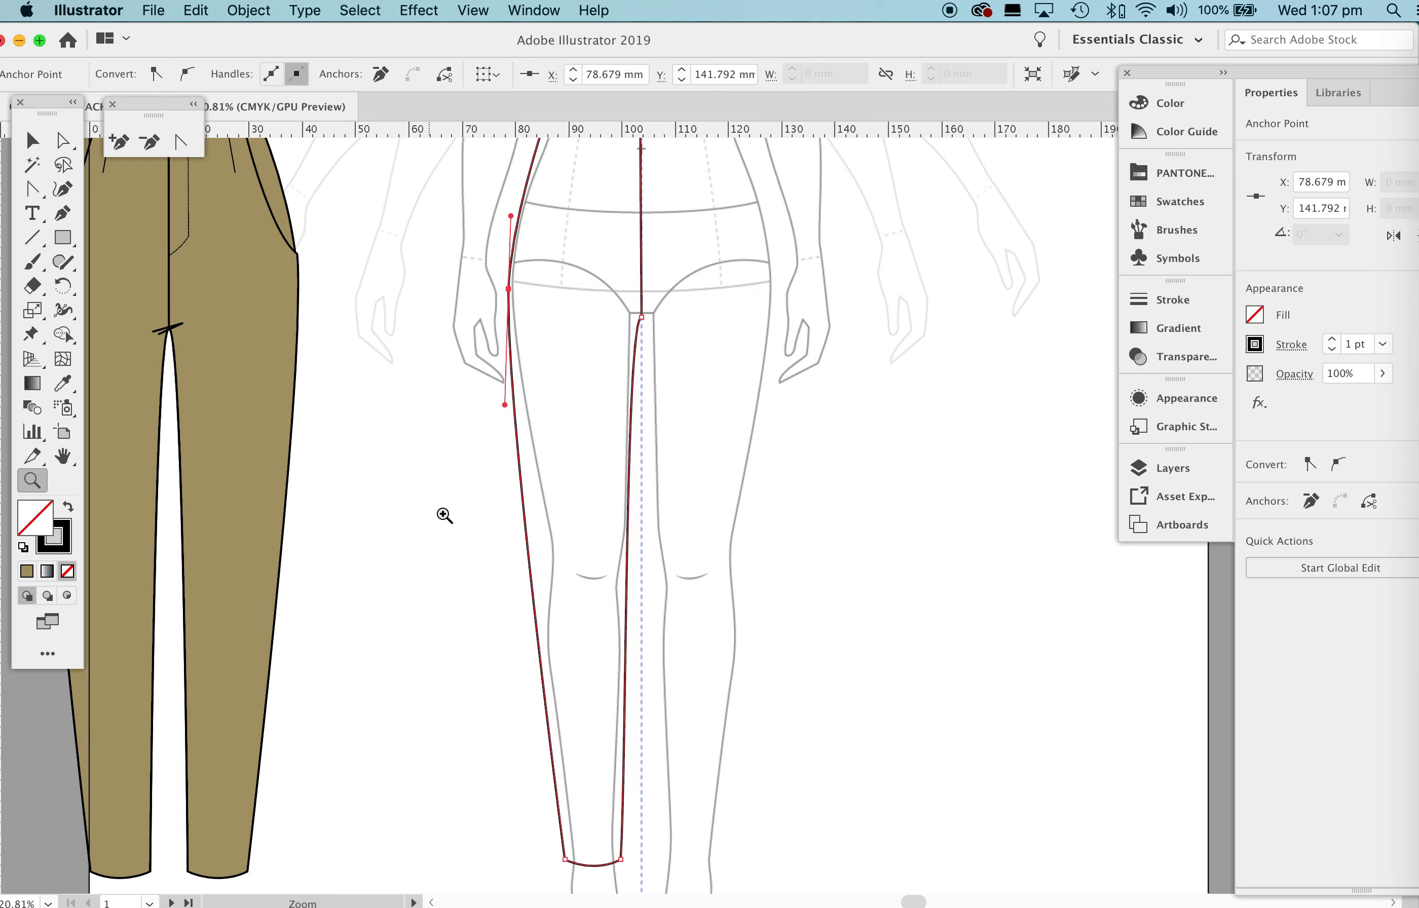
{"action": "left_click", "coordinate": [445, 515], "text": "alt"}
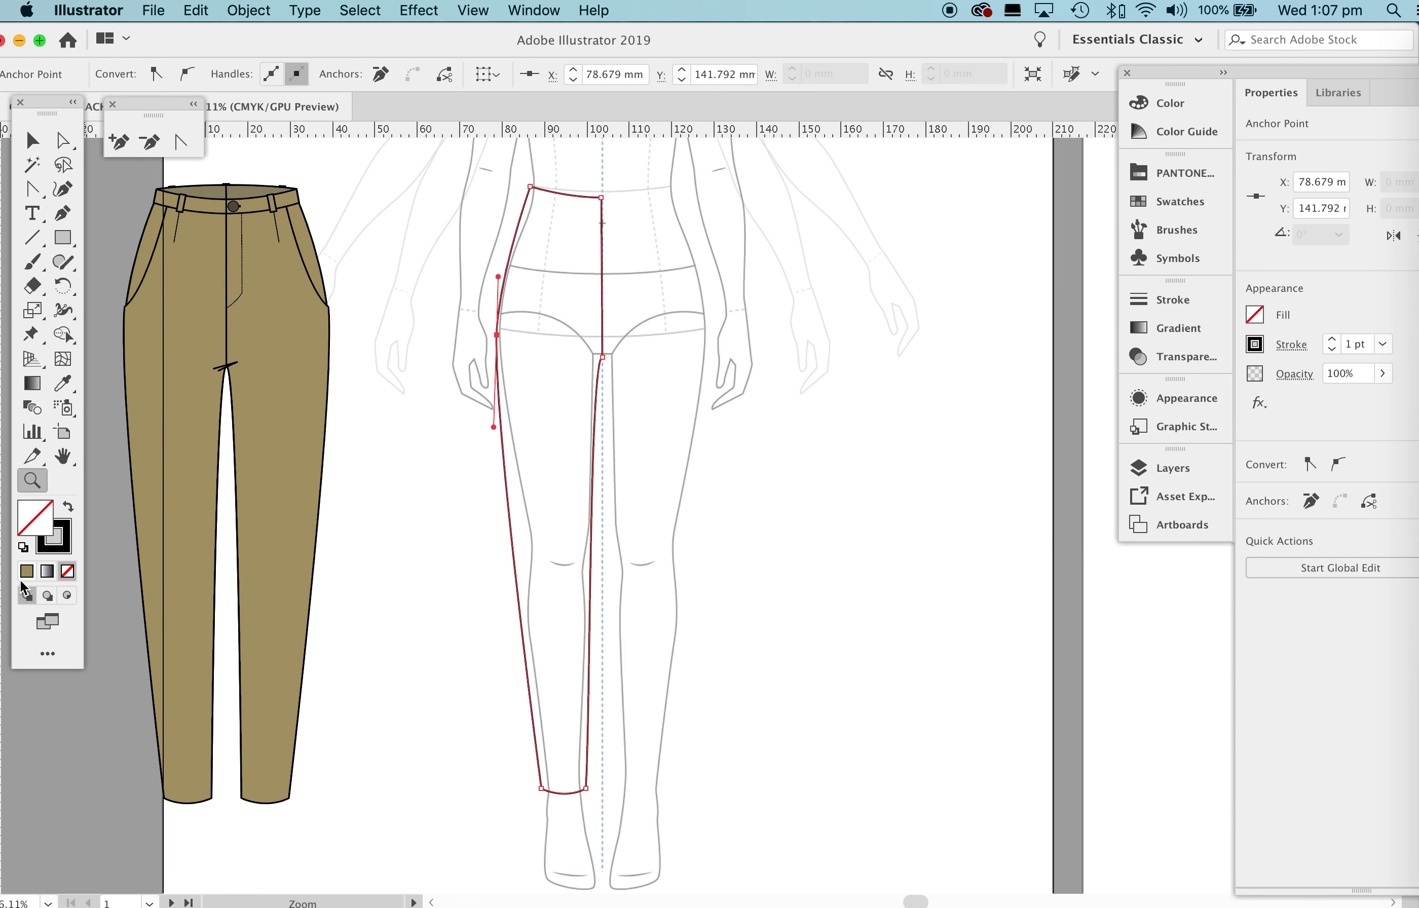
{"action": "left_click", "coordinate": [26, 573]}
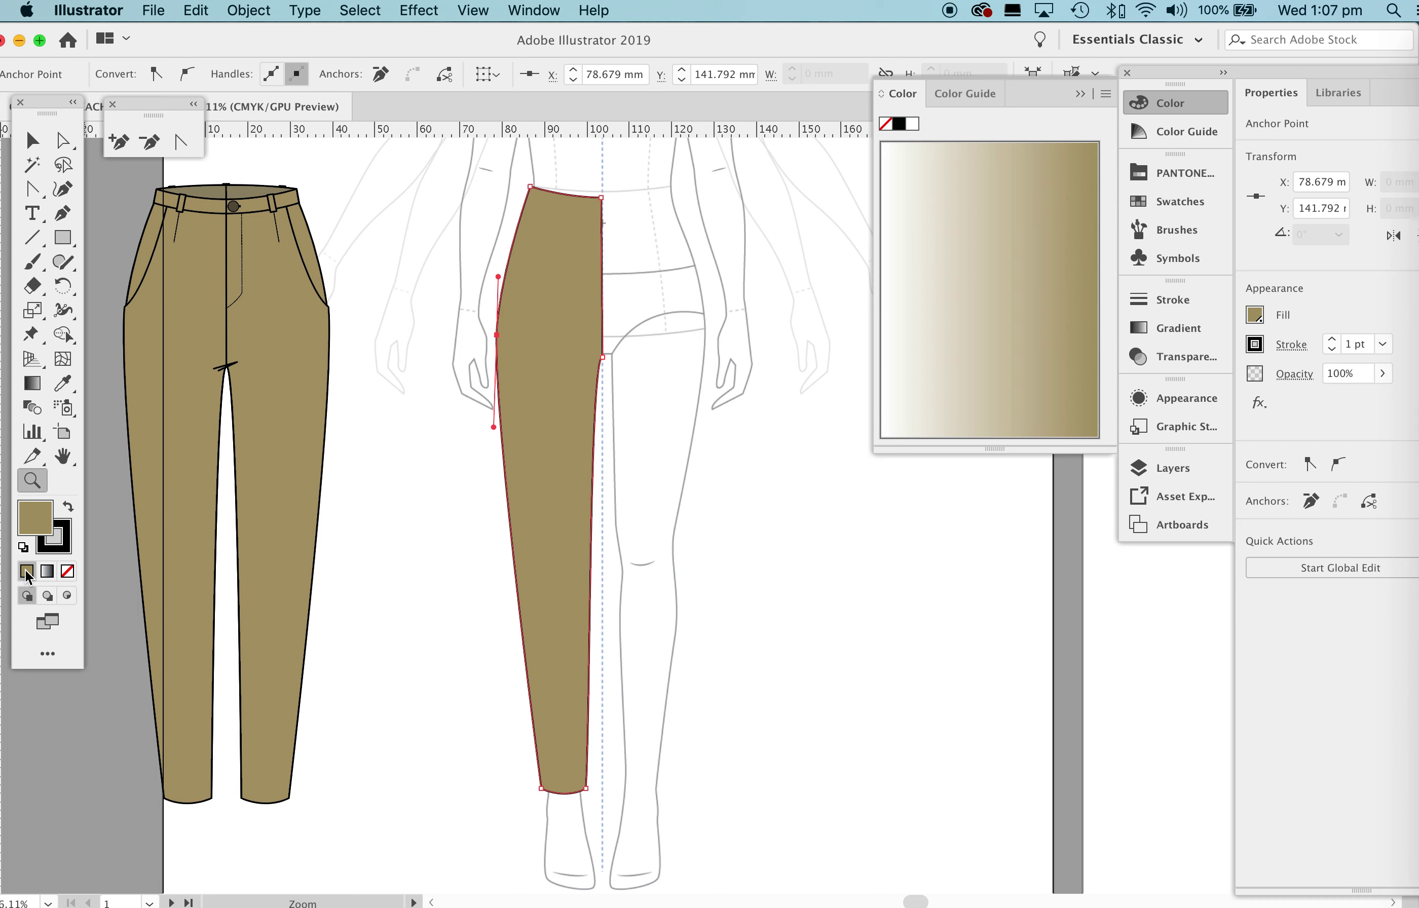
{"action": "left_click", "coordinate": [33, 141]}
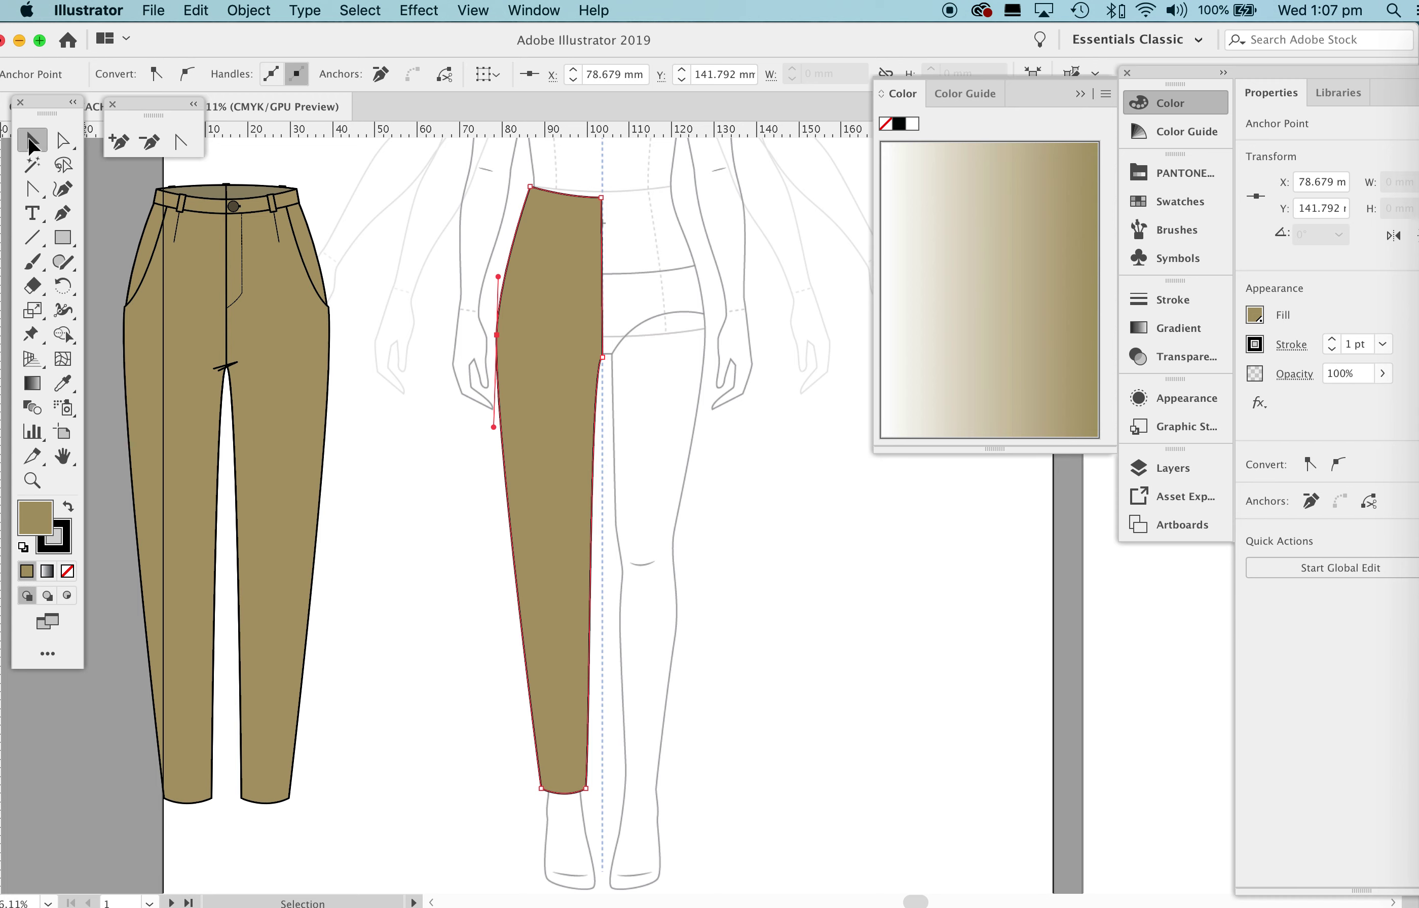
{"action": "left_click", "coordinate": [355, 171]}
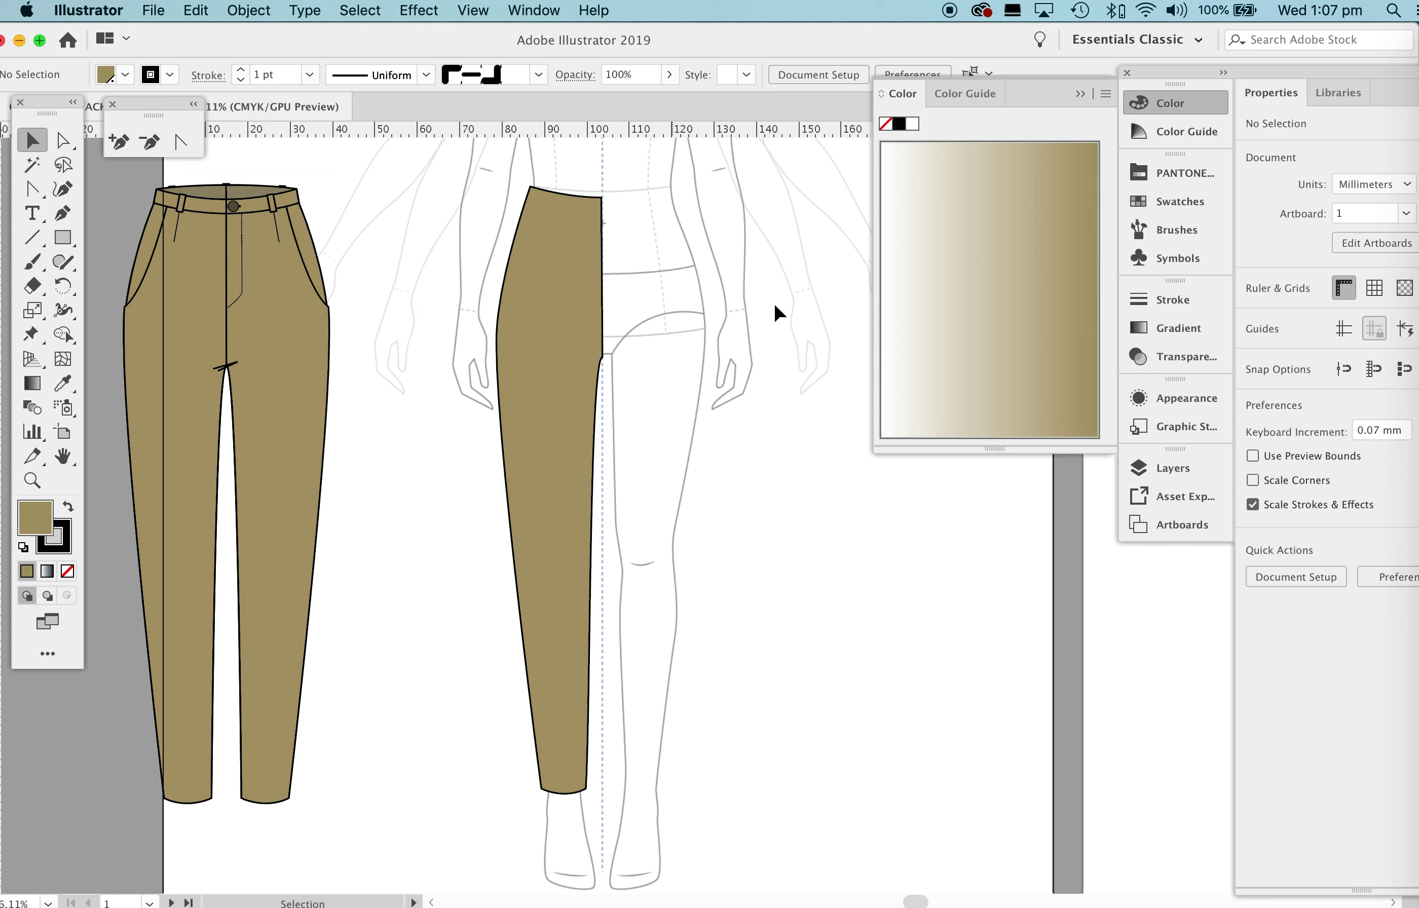
{"action": "left_click", "coordinate": [1080, 95]}
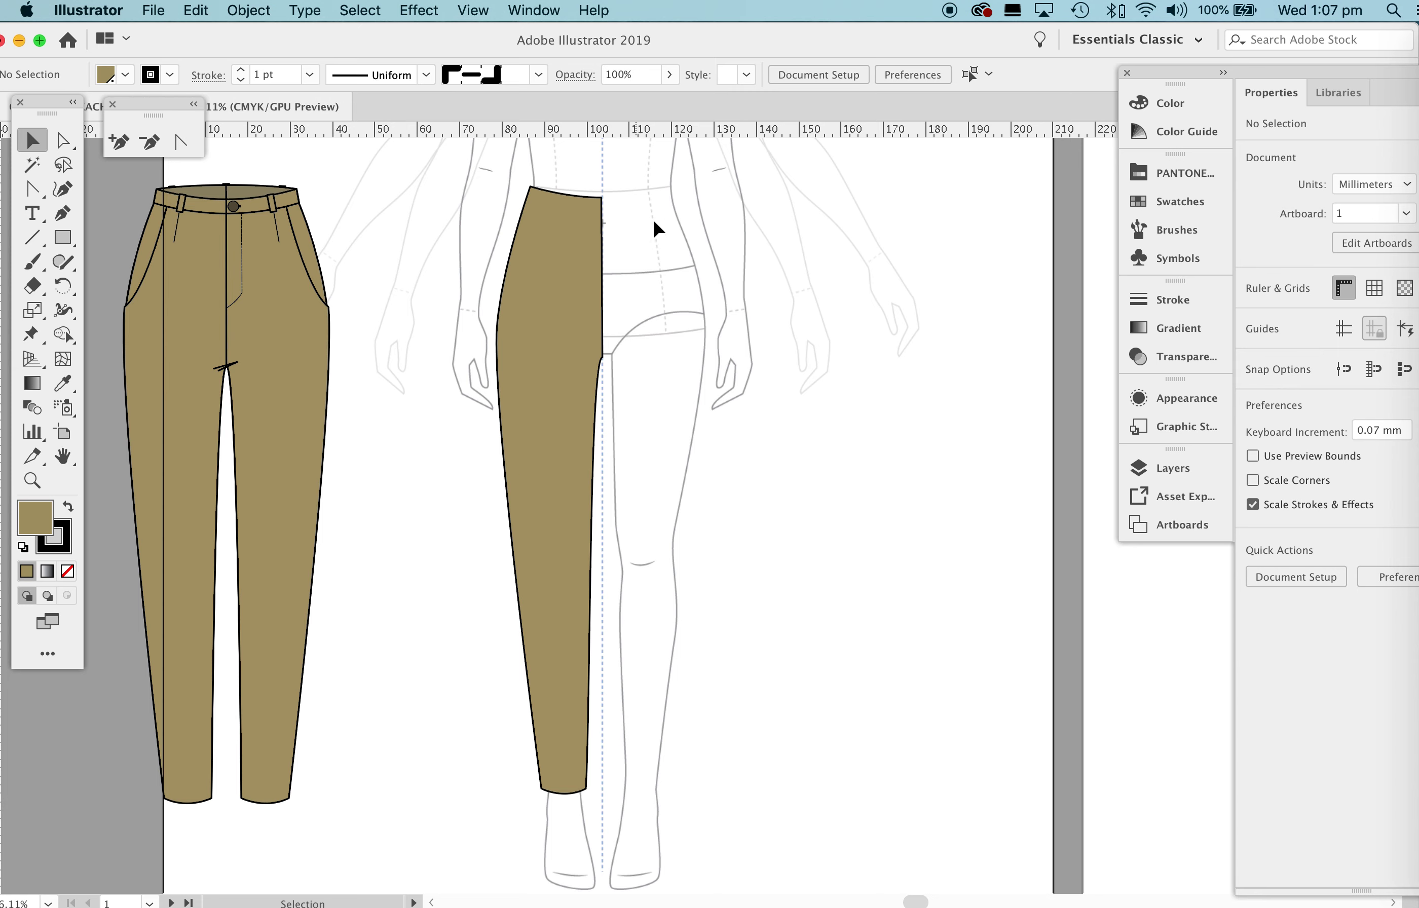
Nudge the anchor where the waistline meets the side seam inward to X 87.136 mm.
{"action": "key", "text": "z"}
{"action": "left_click_drag", "start_coordinate": [554, 189], "coordinate": [855, 438]}
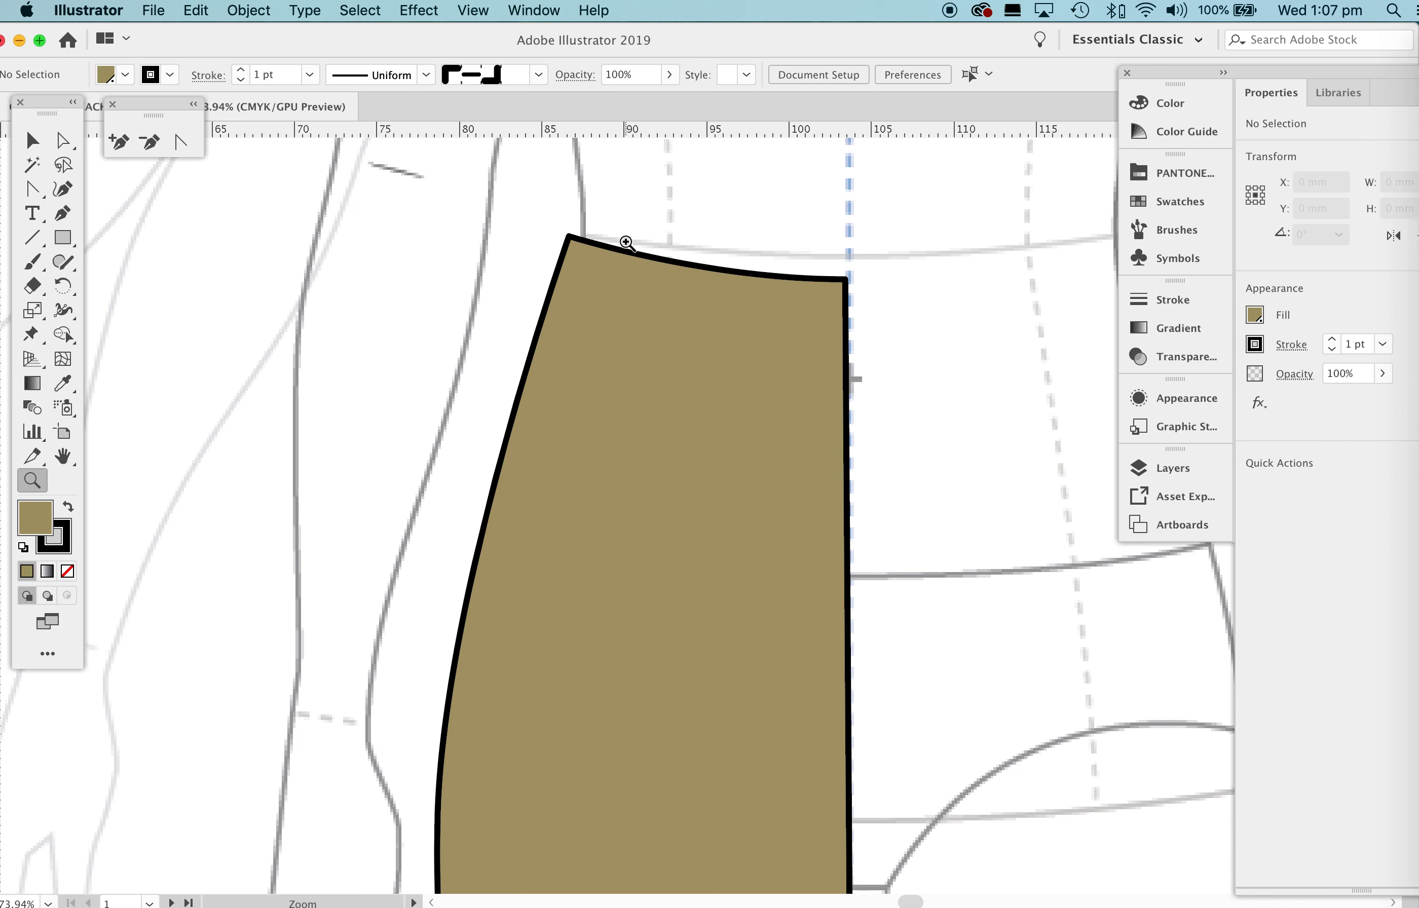
{"action": "left_click", "coordinate": [63, 141]}
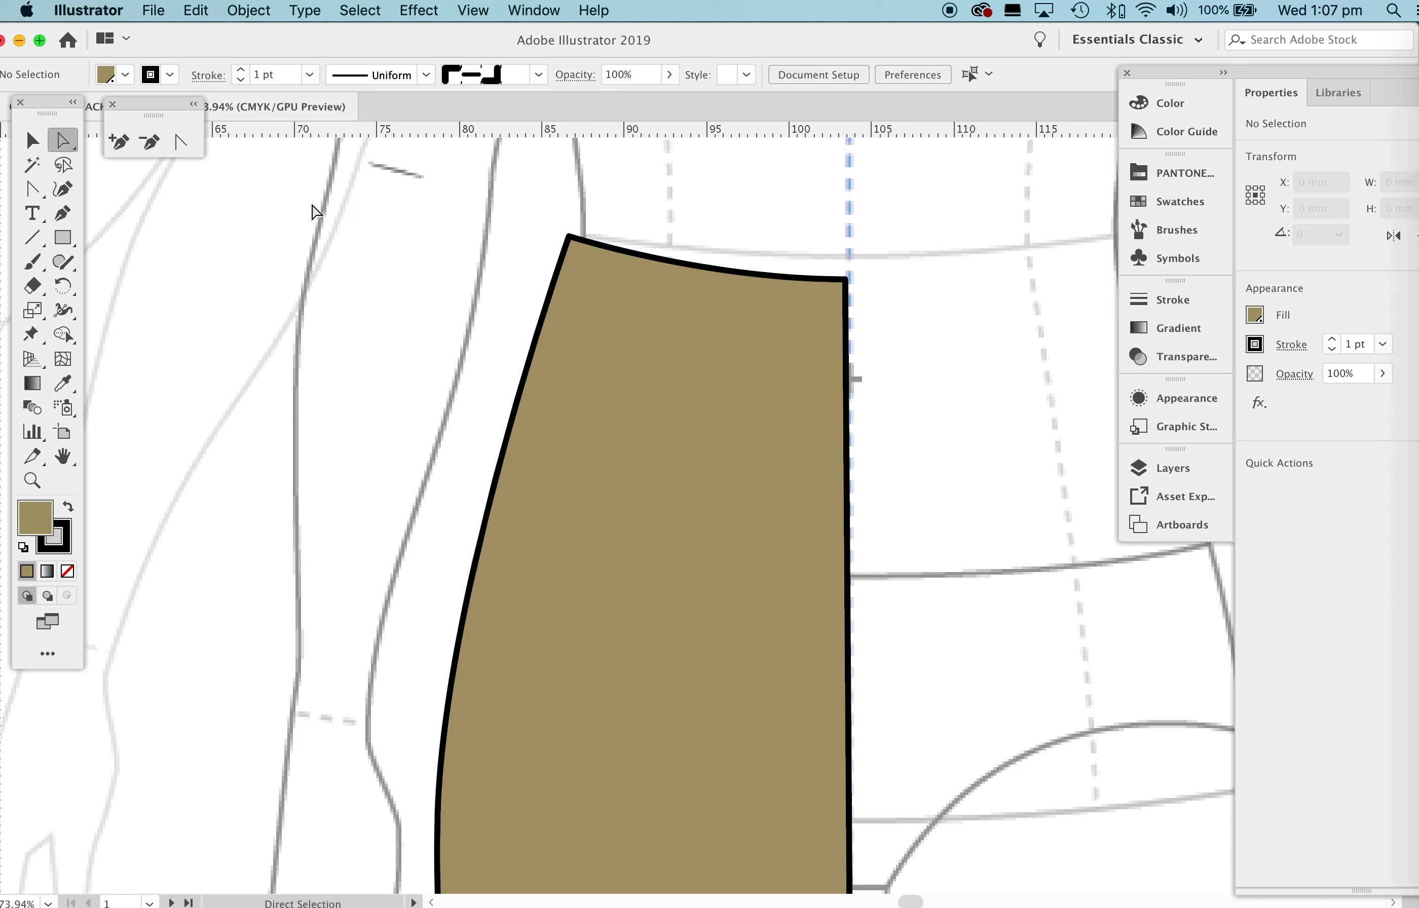
{"action": "left_click", "coordinate": [568, 238]}
{"action": "key", "text": "Right"}
{"action": "key", "text": "Right"}
{"action": "key", "text": "Right"}
{"action": "key", "text": "Right"}
{"action": "key", "text": "Right"}
{"action": "key", "text": "Right"}
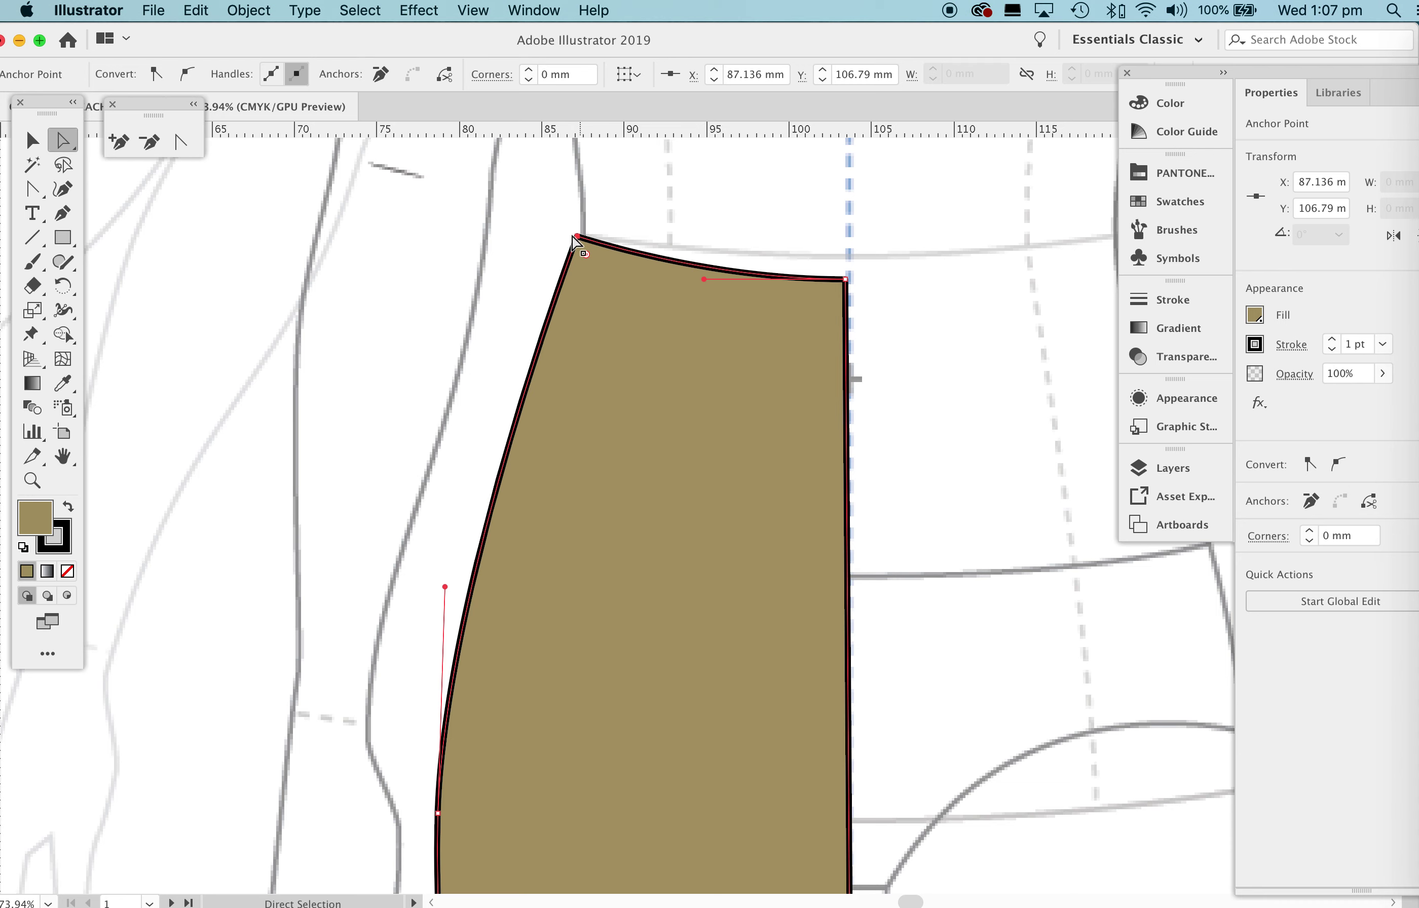
With the khaki half-trouser kept filled and deselected, set new Pen paths to no fill and a 0.5 pt stroke.
{"action": "key", "text": "z"}
{"action": "left_click_drag", "start_coordinate": [811, 253], "coordinate": [643, 395]}
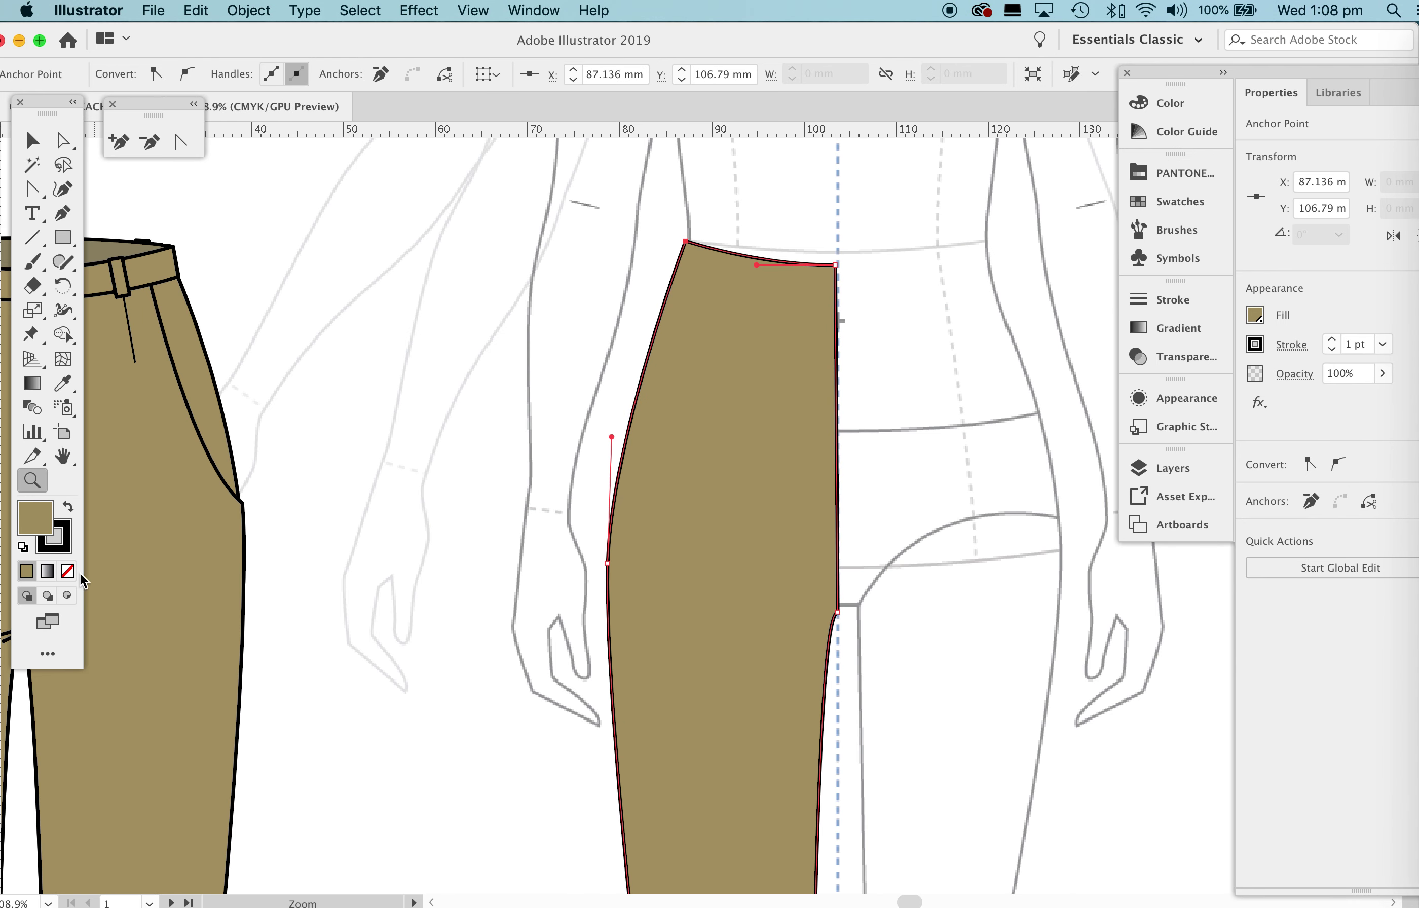
{"action": "left_click", "coordinate": [66, 572]}
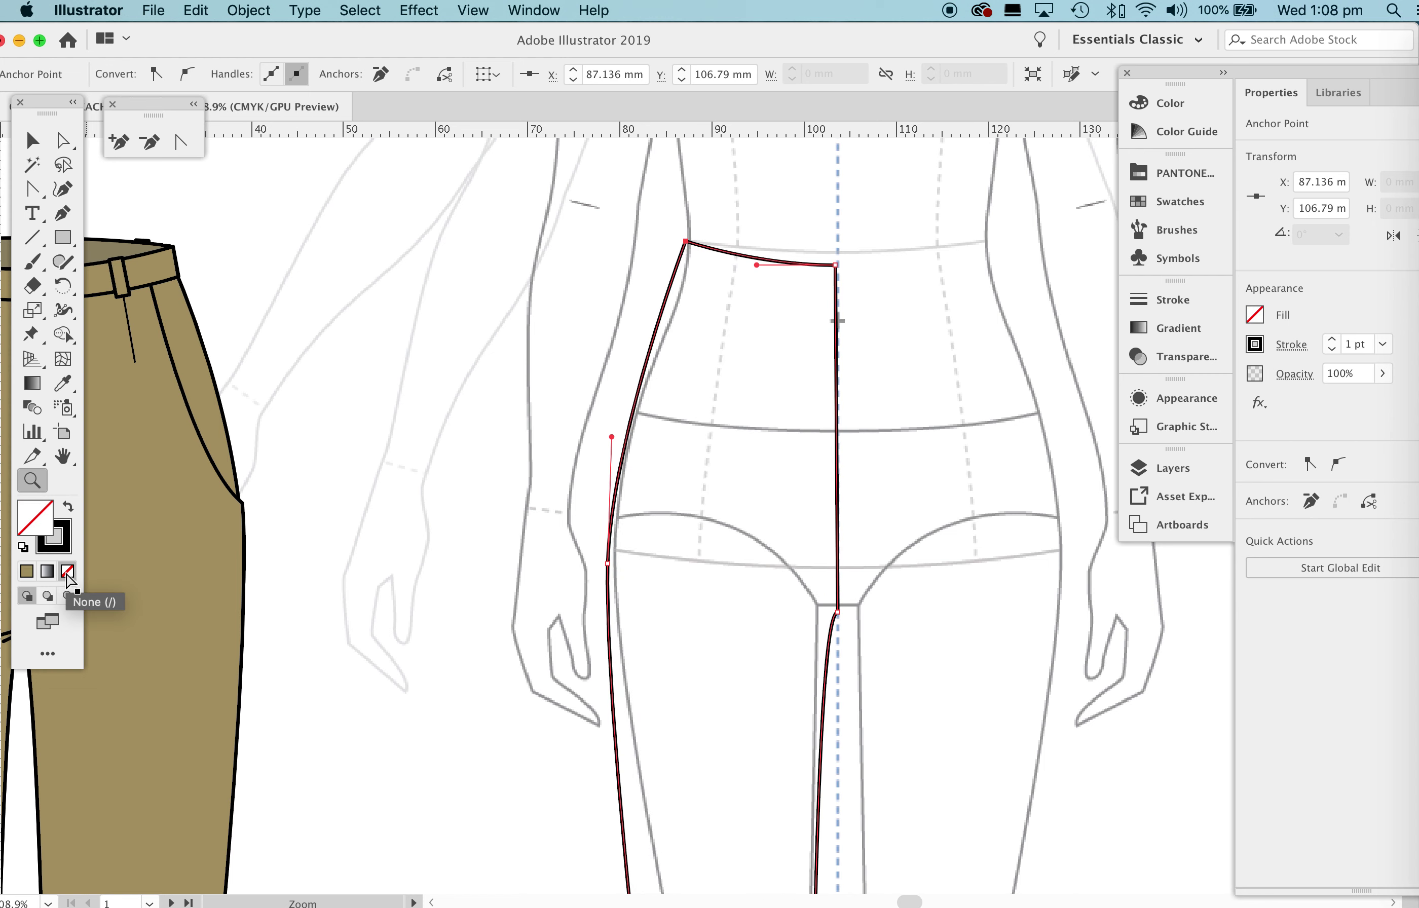
{"action": "key", "text": "super+z"}
{"action": "left_click", "coordinate": [34, 141]}
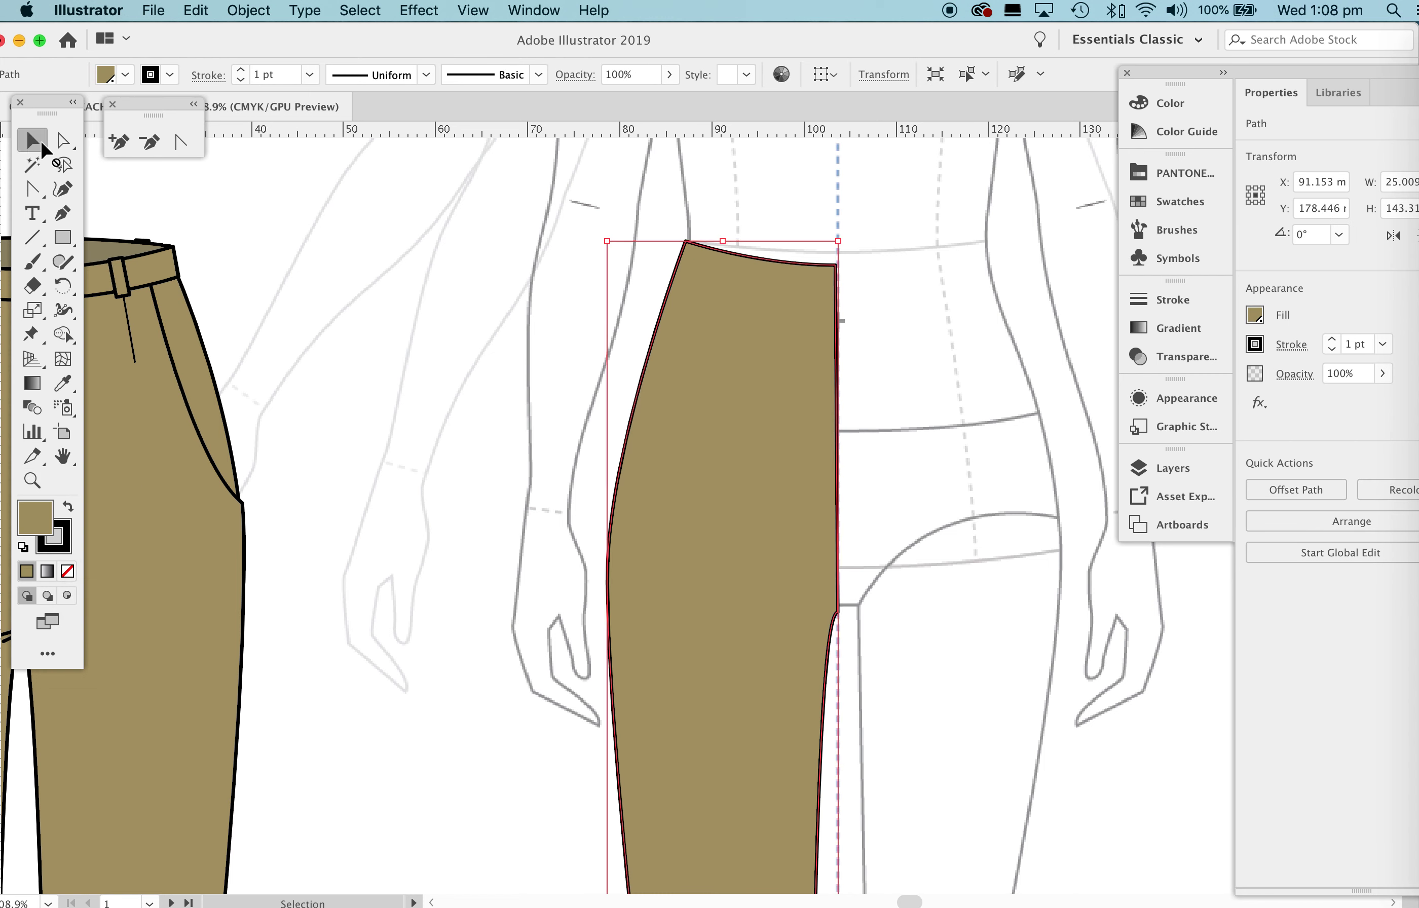
{"action": "left_click", "coordinate": [477, 274]}
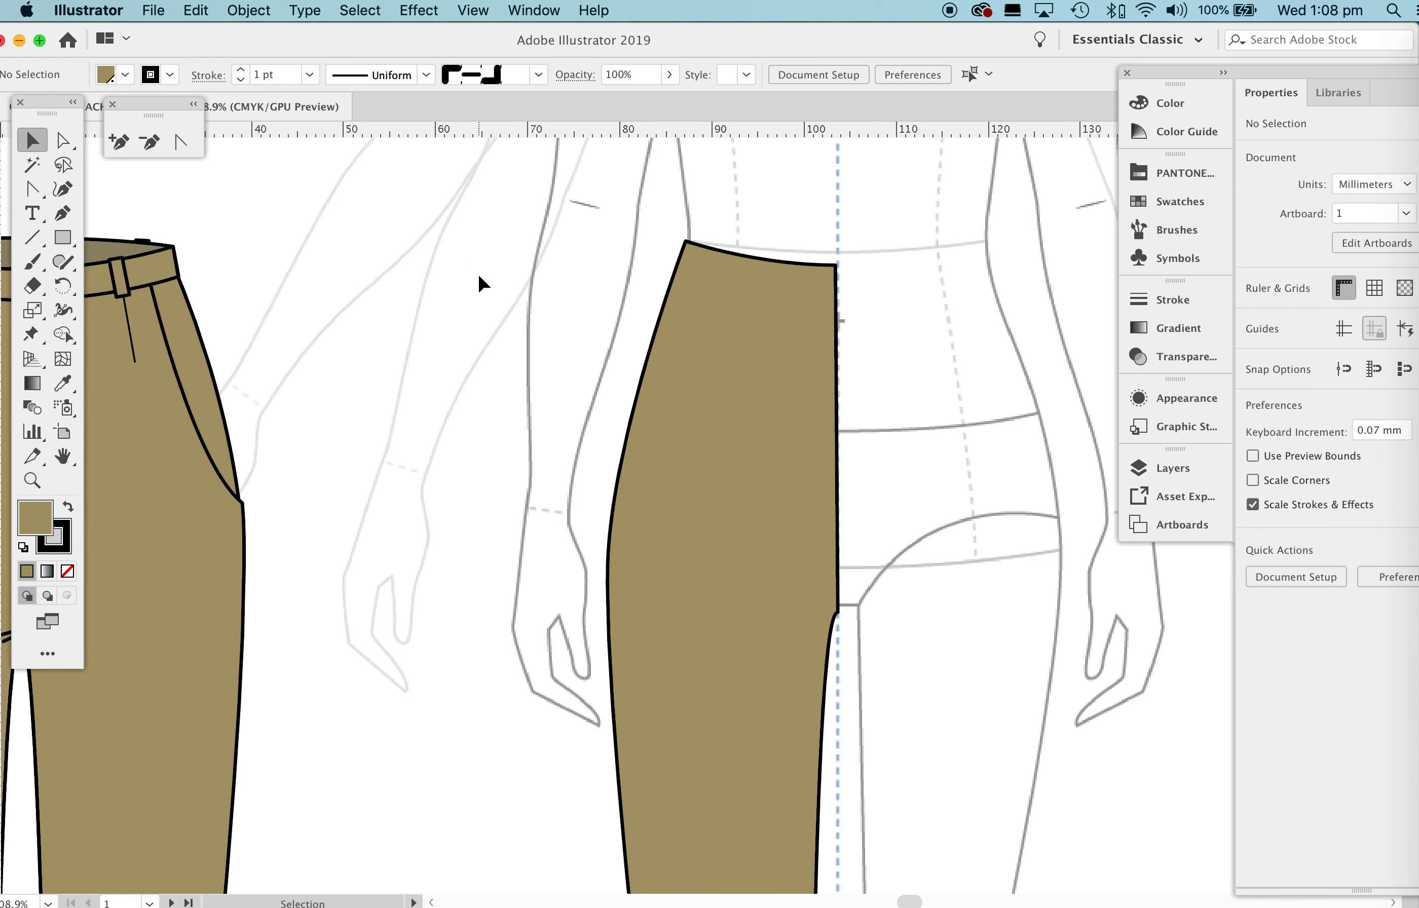
{"action": "left_click", "coordinate": [68, 569]}
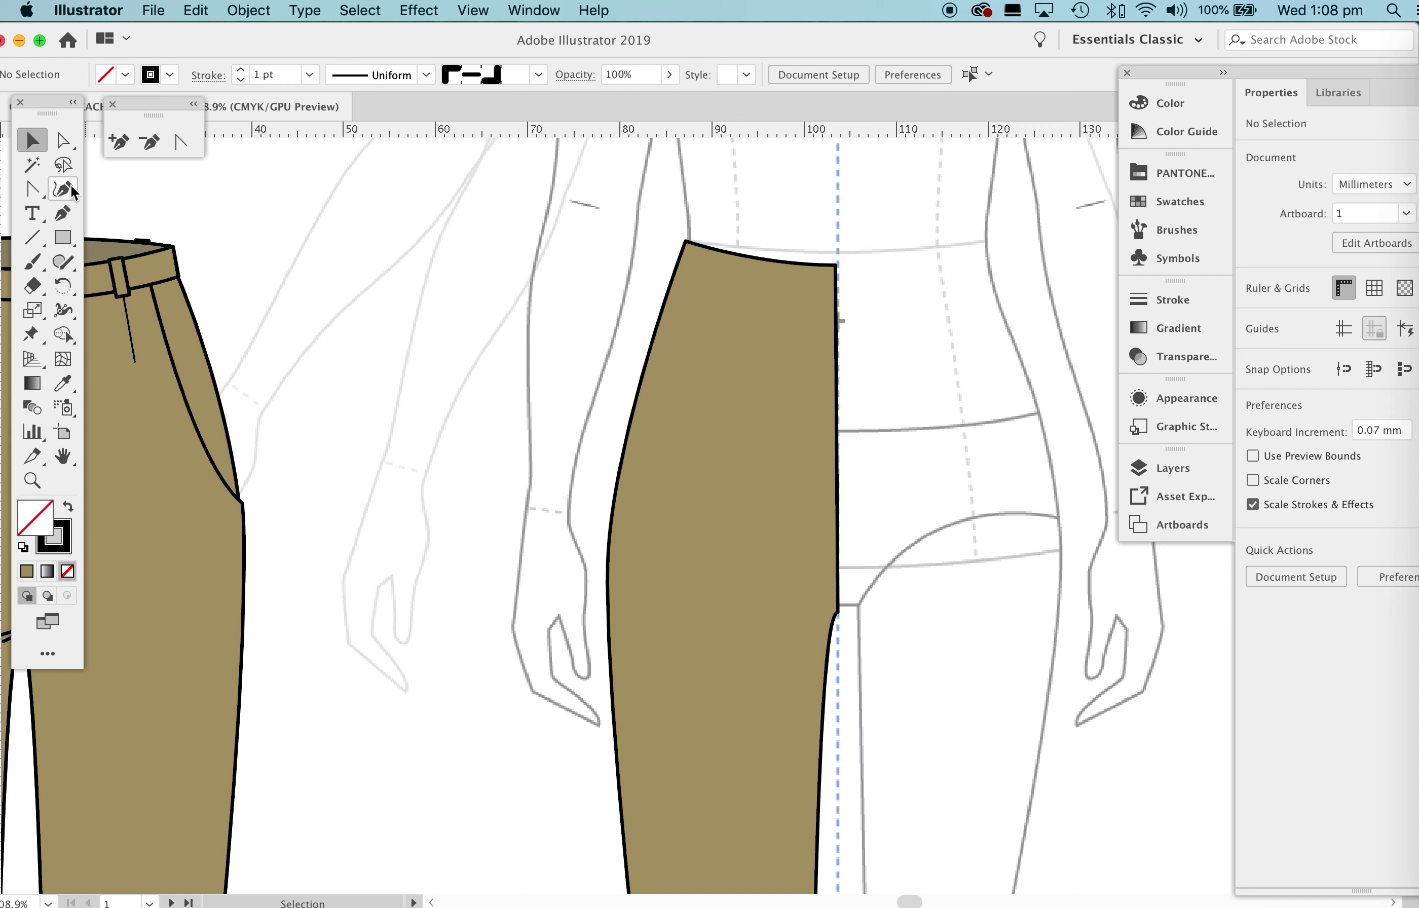
{"action": "left_click", "coordinate": [63, 214]}
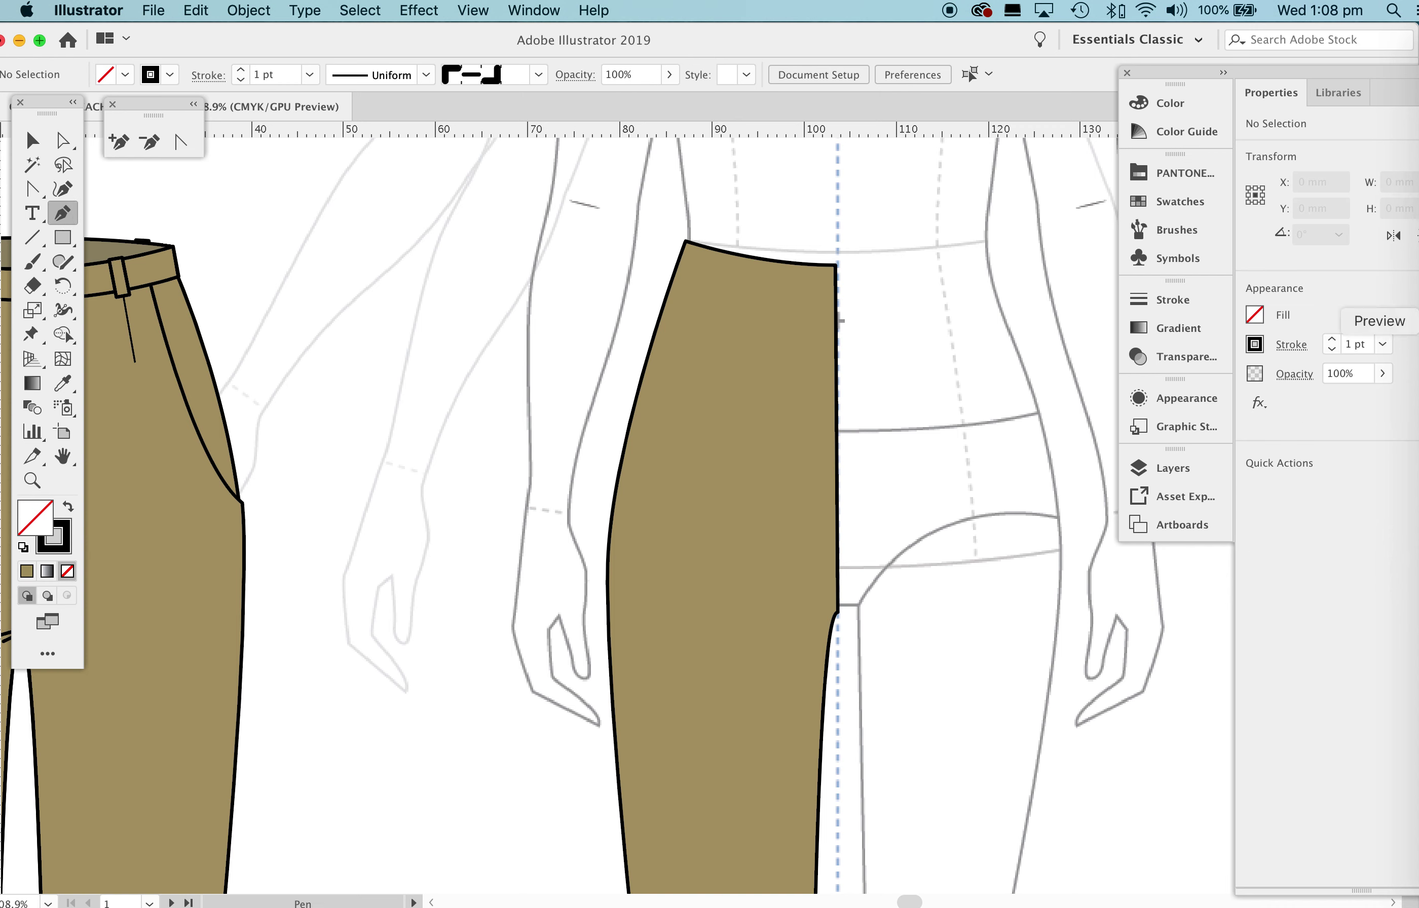
{"action": "left_click", "coordinate": [1331, 350]}
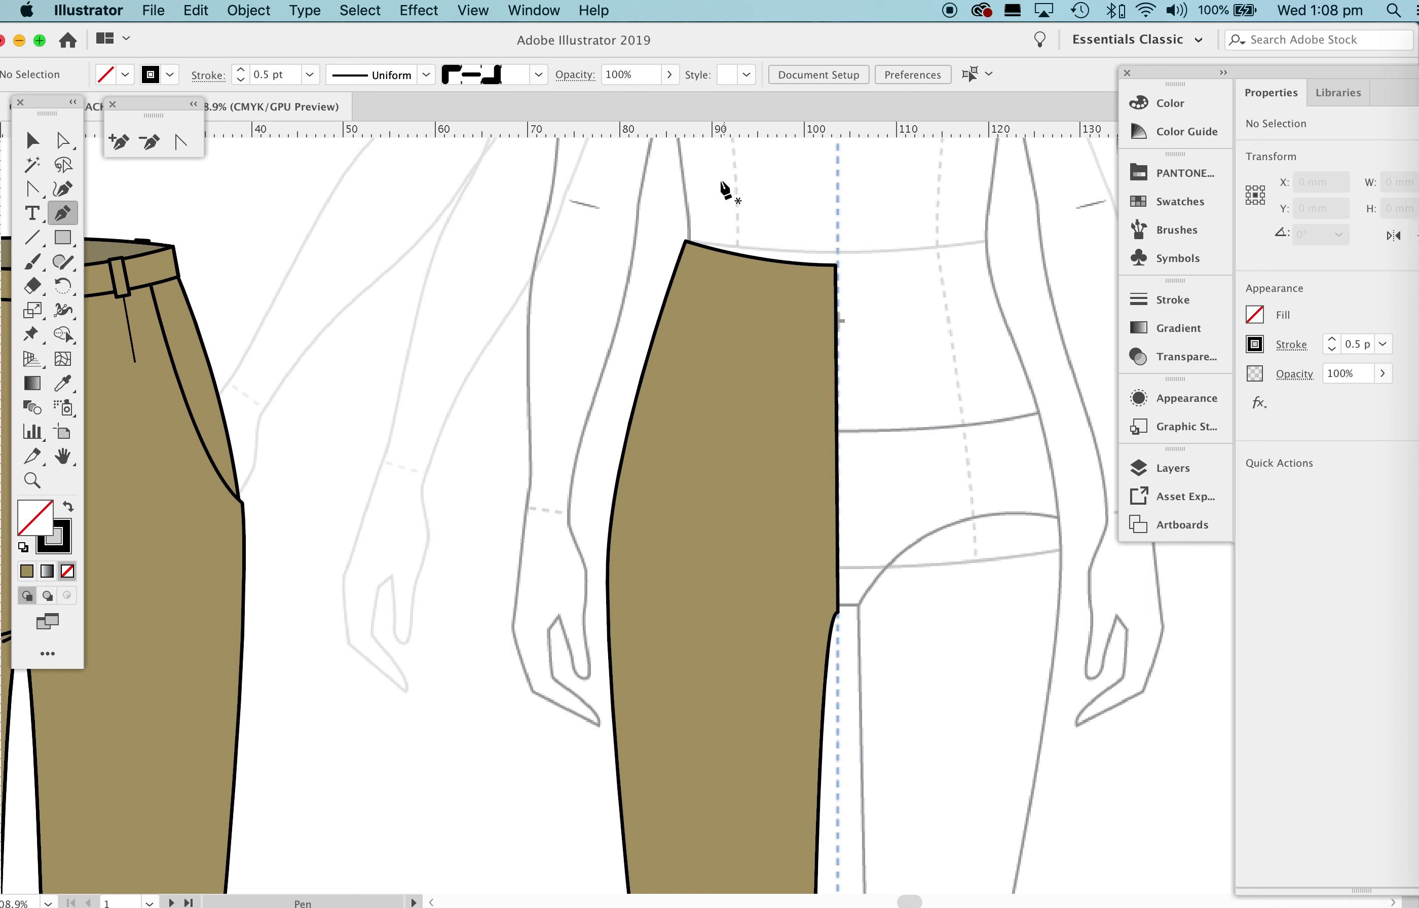
Draw a straight, slanted dart line from the waistline at about X 92.8, Y 108.3 mm down to X 91.3, Y 117.6 mm, and deselect it.
{"action": "left_click", "coordinate": [738, 256]}
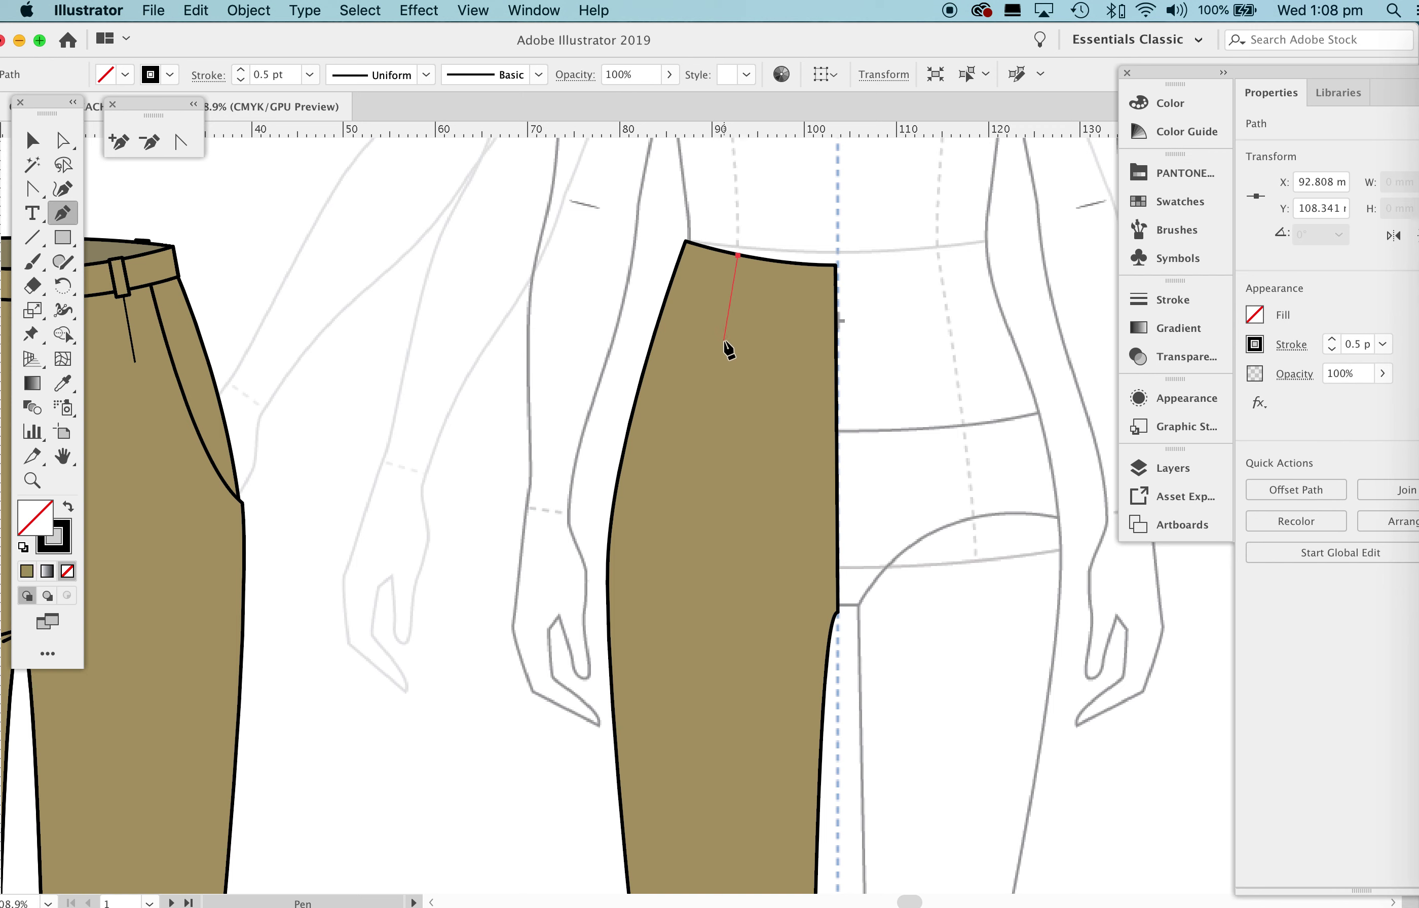
{"action": "left_click", "coordinate": [723, 340]}
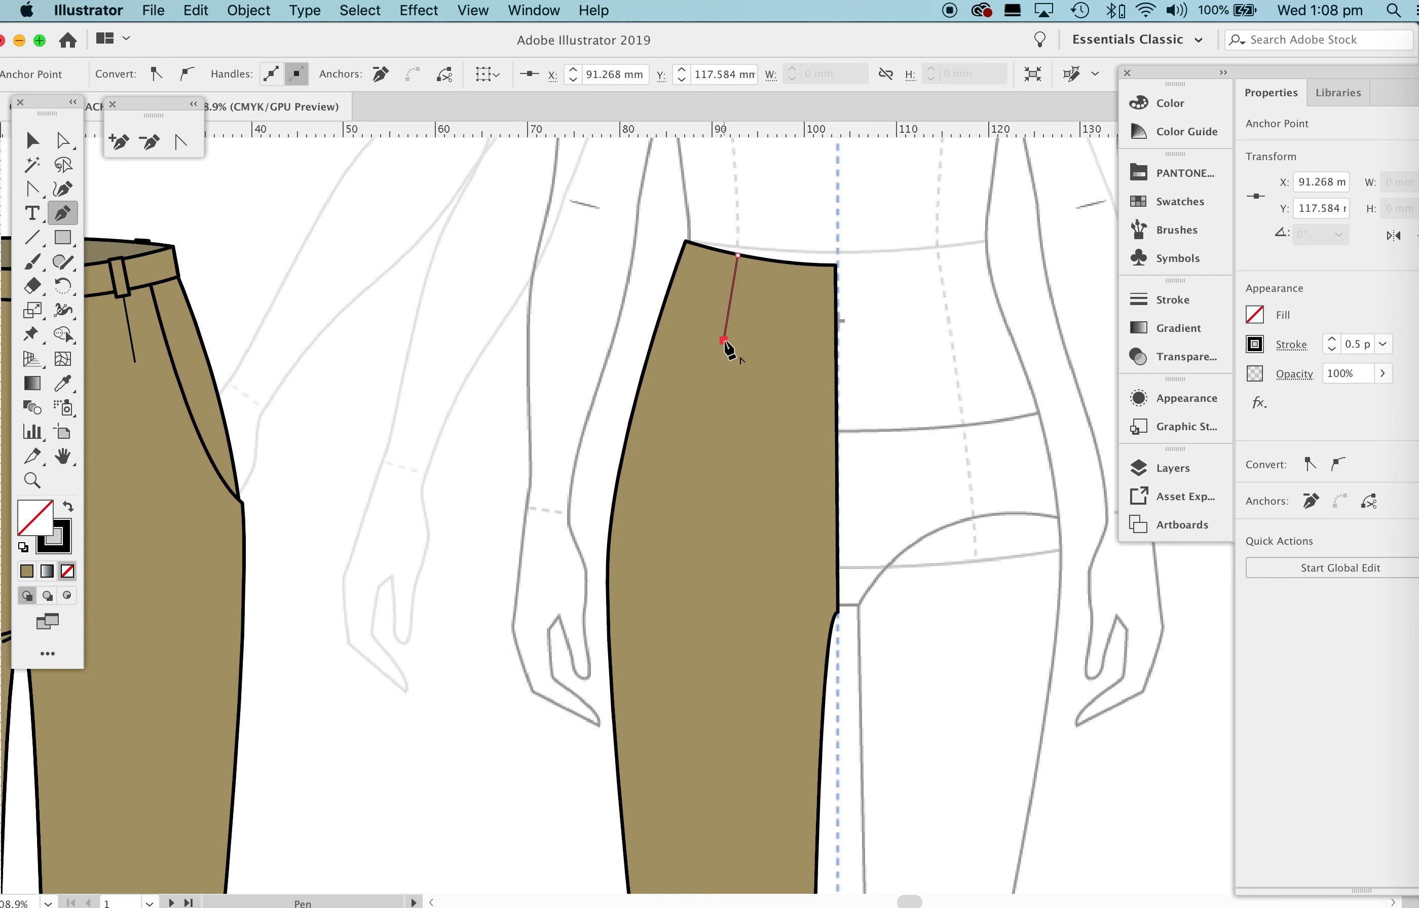
{"action": "key", "text": "Escape"}
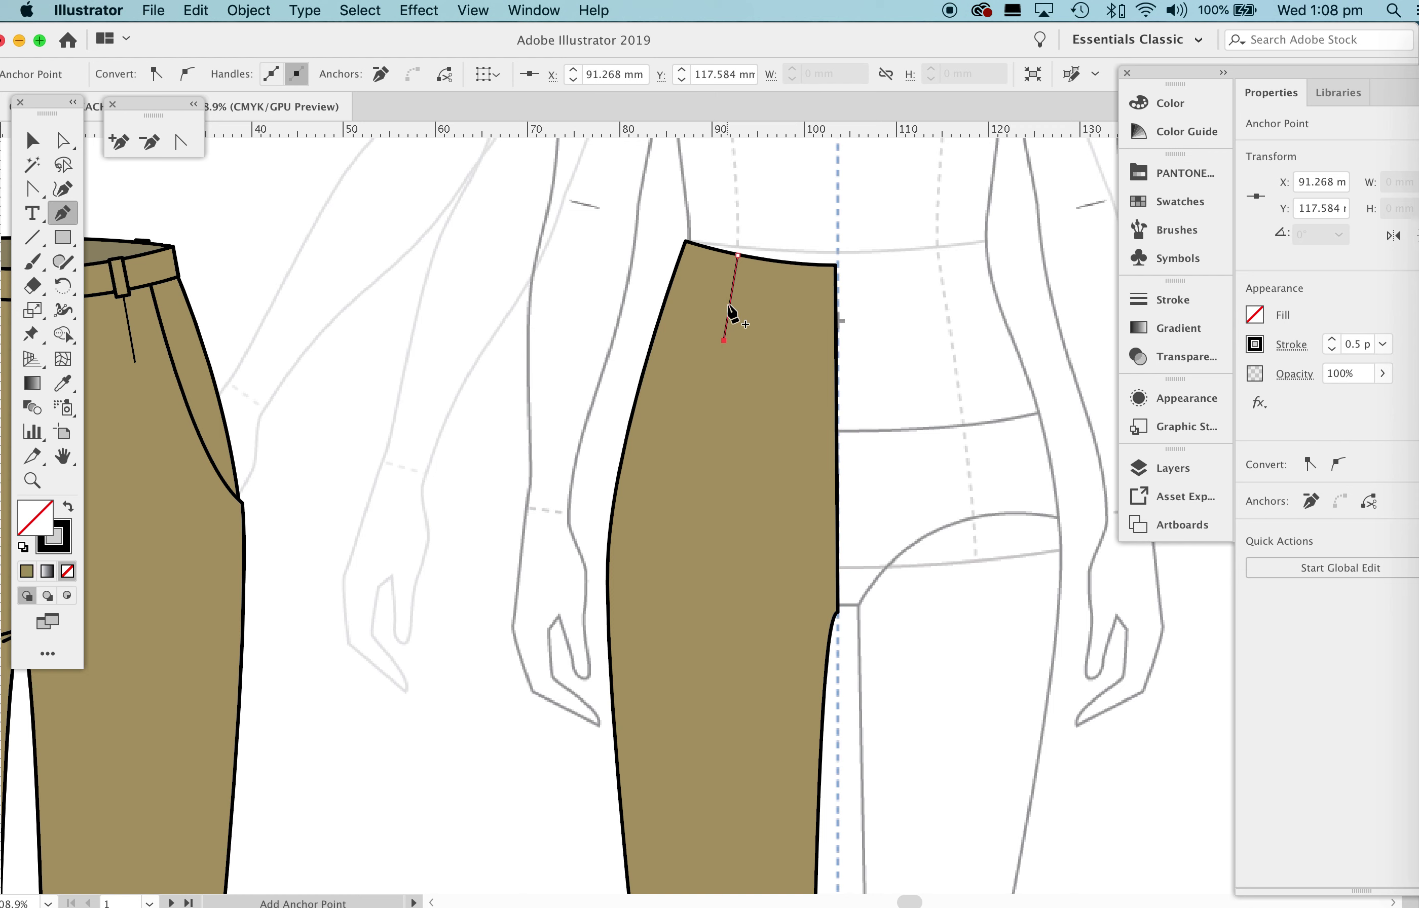
{"action": "left_click", "coordinate": [31, 141]}
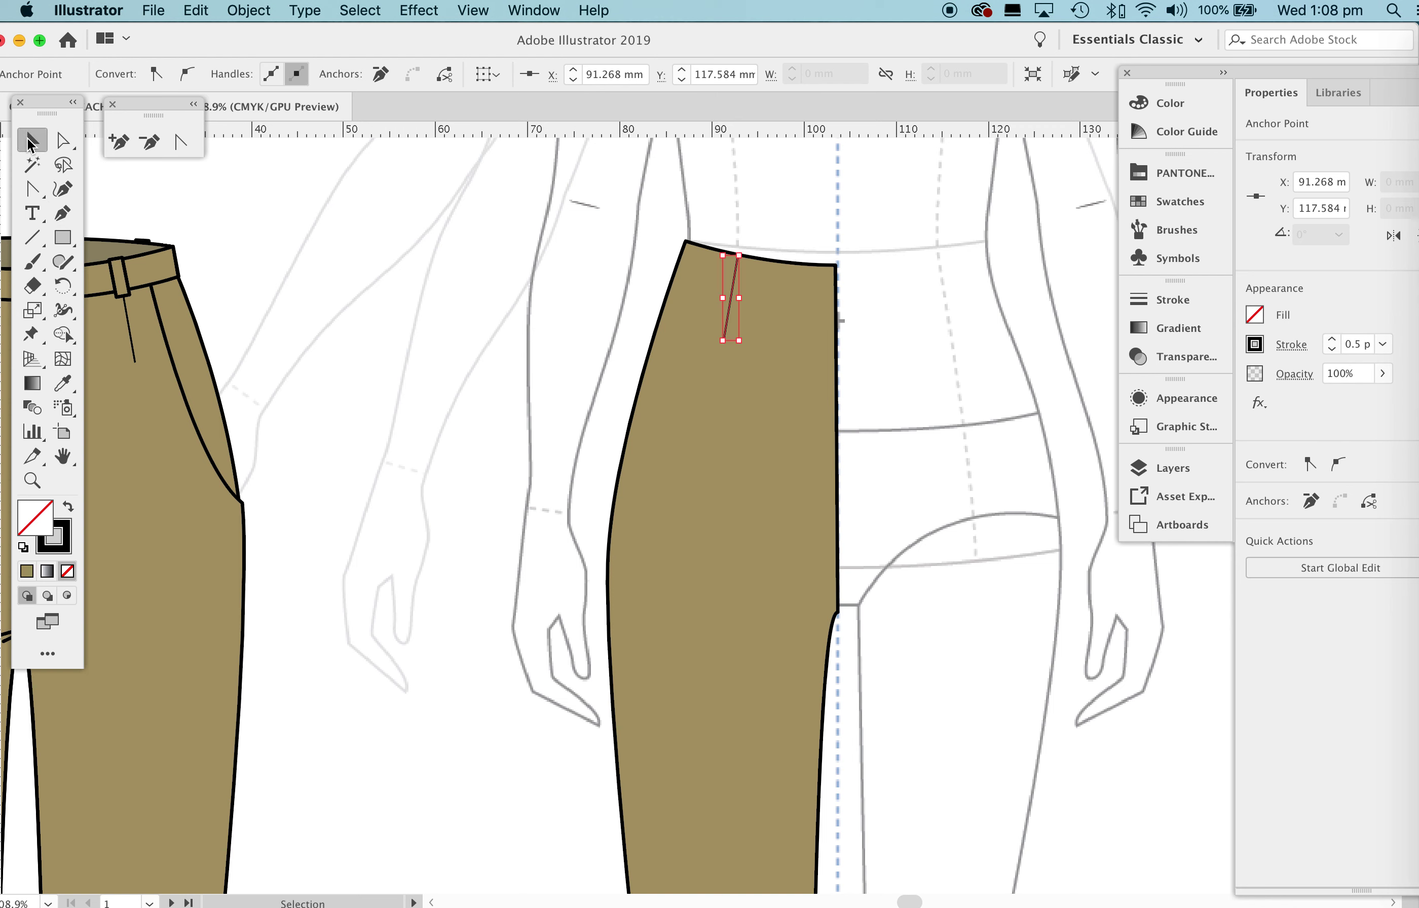
{"action": "left_click", "coordinate": [359, 224]}
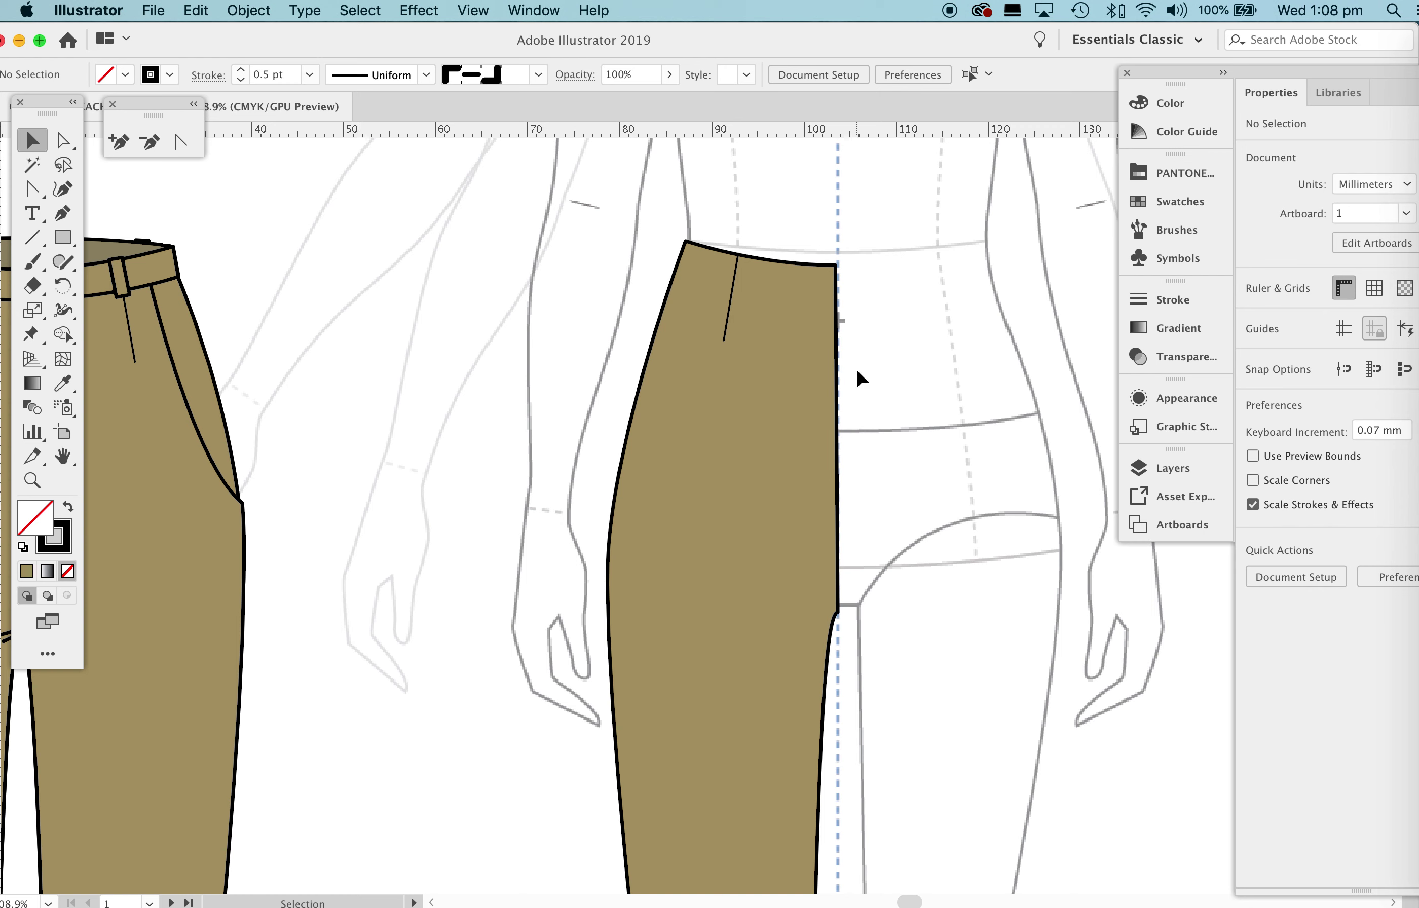
Draw a khaki-filled open pocket path from the waistline at about X 89.8, Y 107.7 mm through X 78.5, Y 128.4 to X 78.6, Y 146 mm.
{"action": "key", "text": "p"}
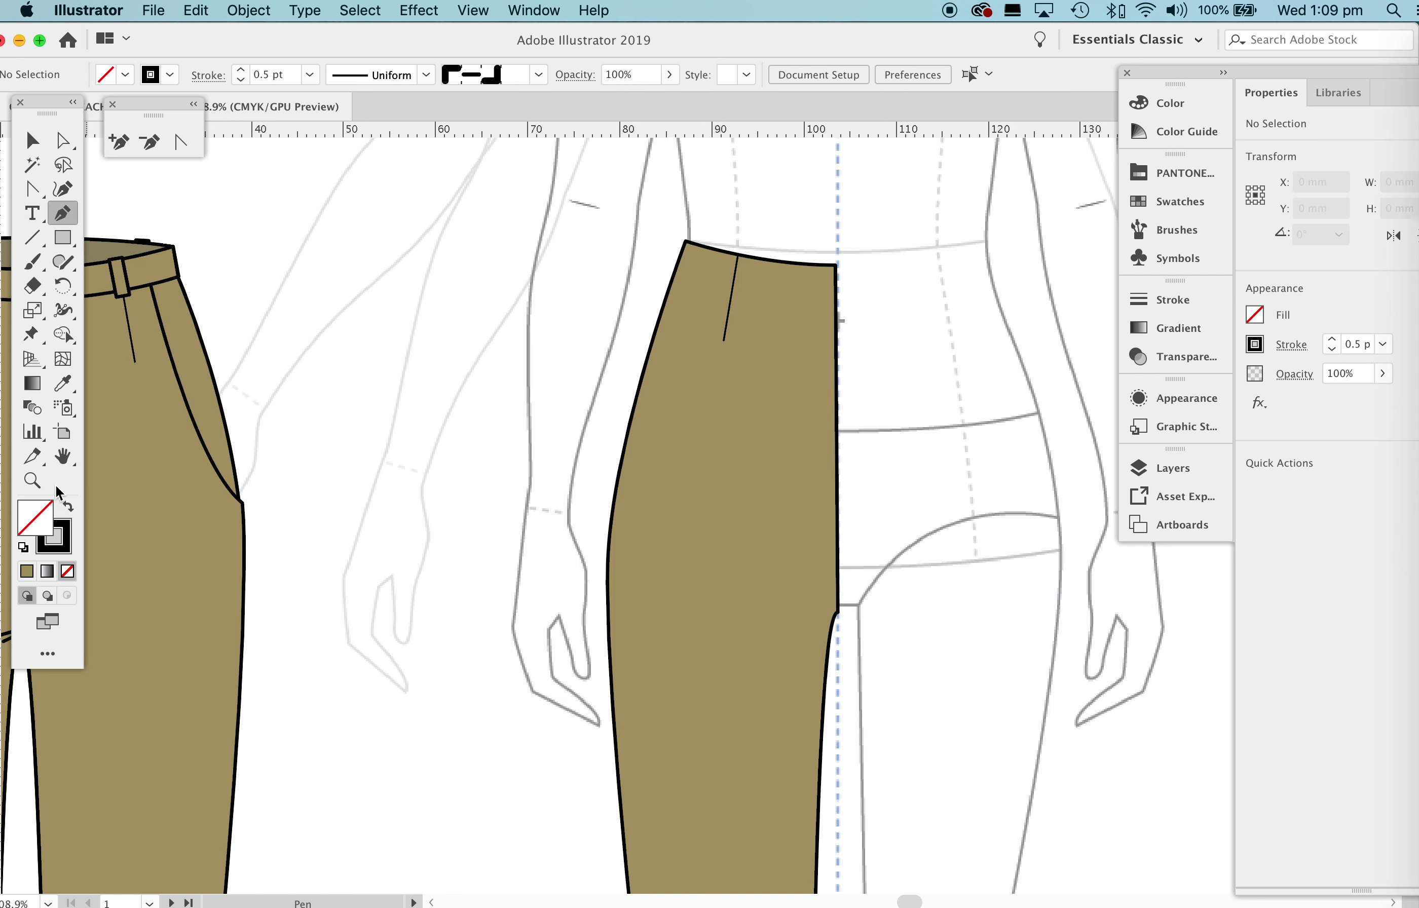
{"action": "left_click", "coordinate": [26, 573]}
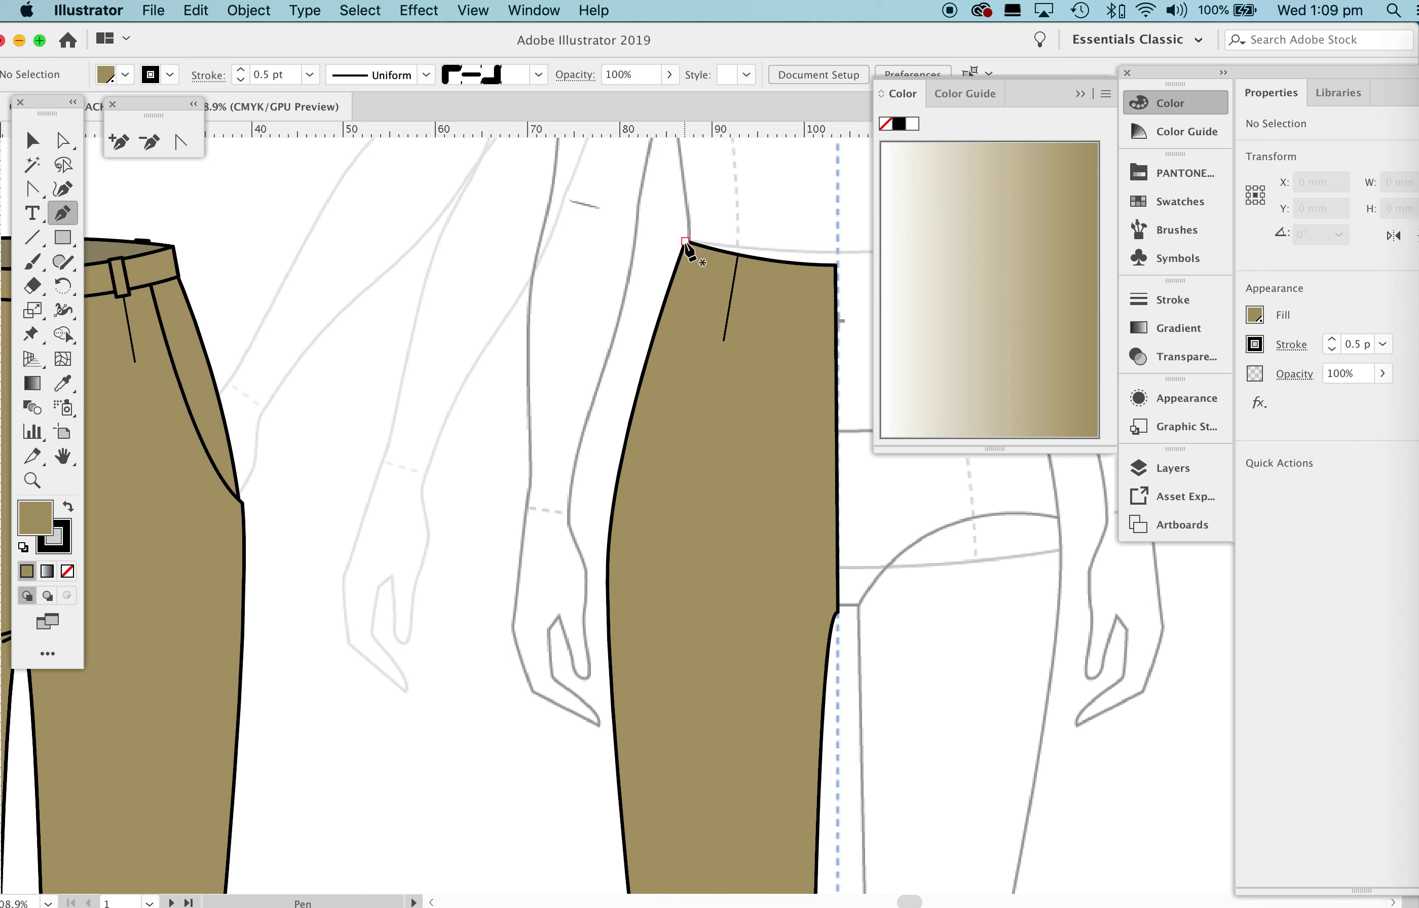
{"action": "left_click", "coordinate": [711, 249]}
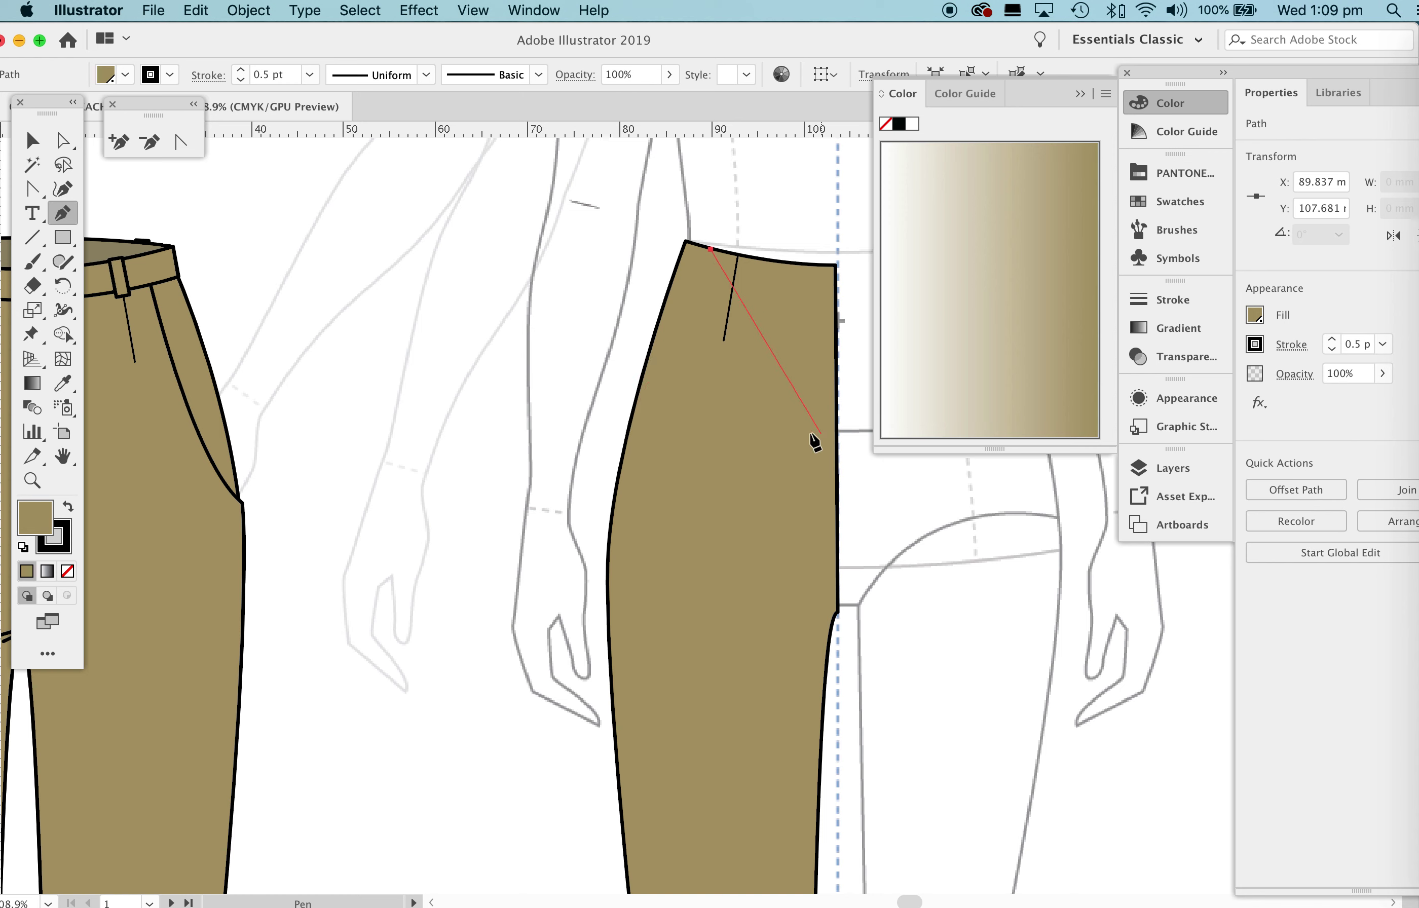
{"action": "left_click", "coordinate": [606, 439]}
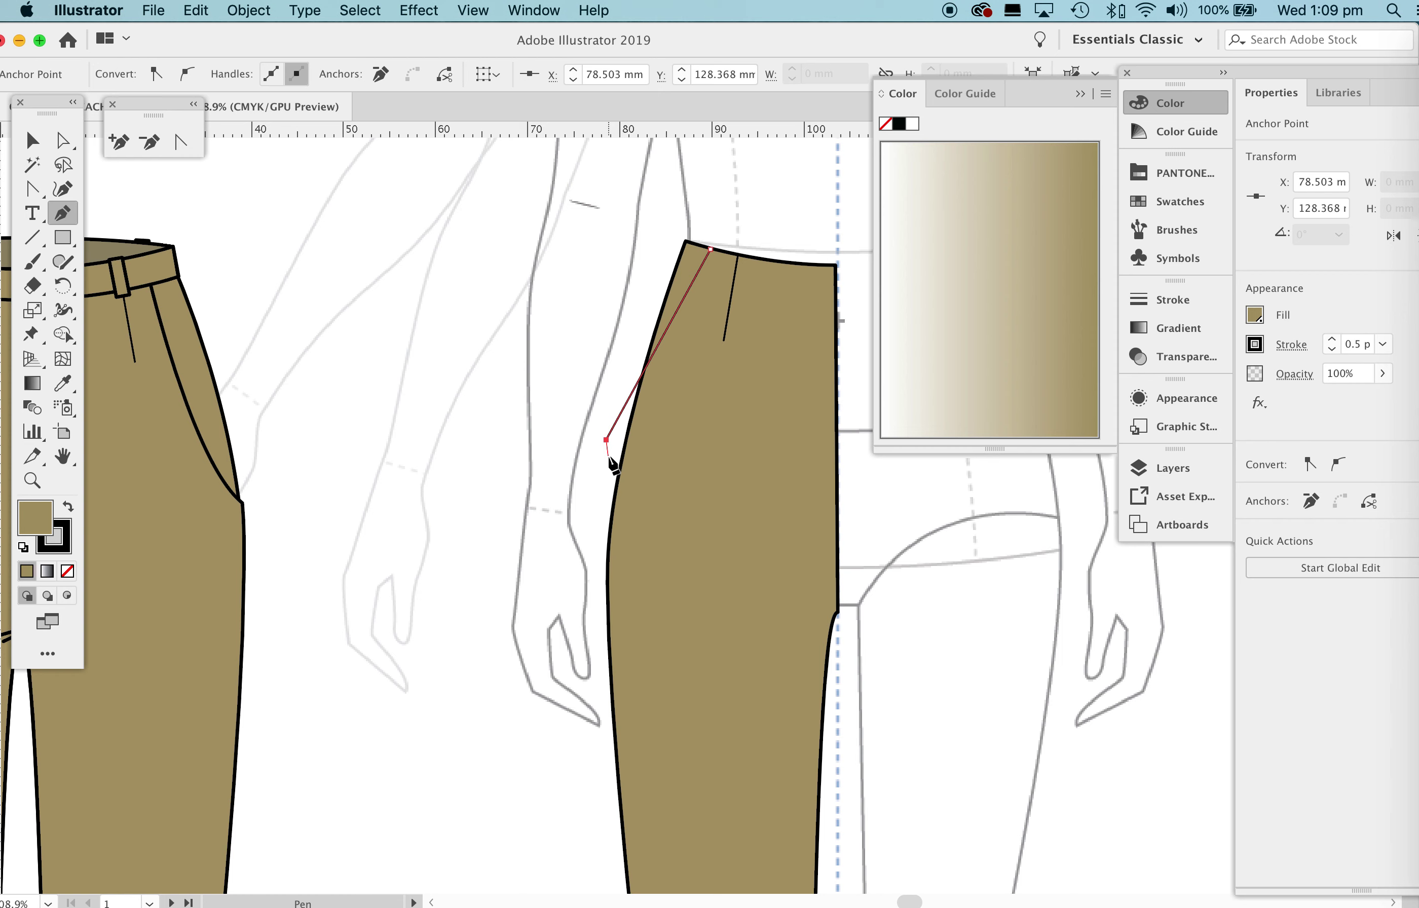
{"action": "scroll", "coordinate": [591, 524], "scroll_direction": "up", "scroll_amount": 1}
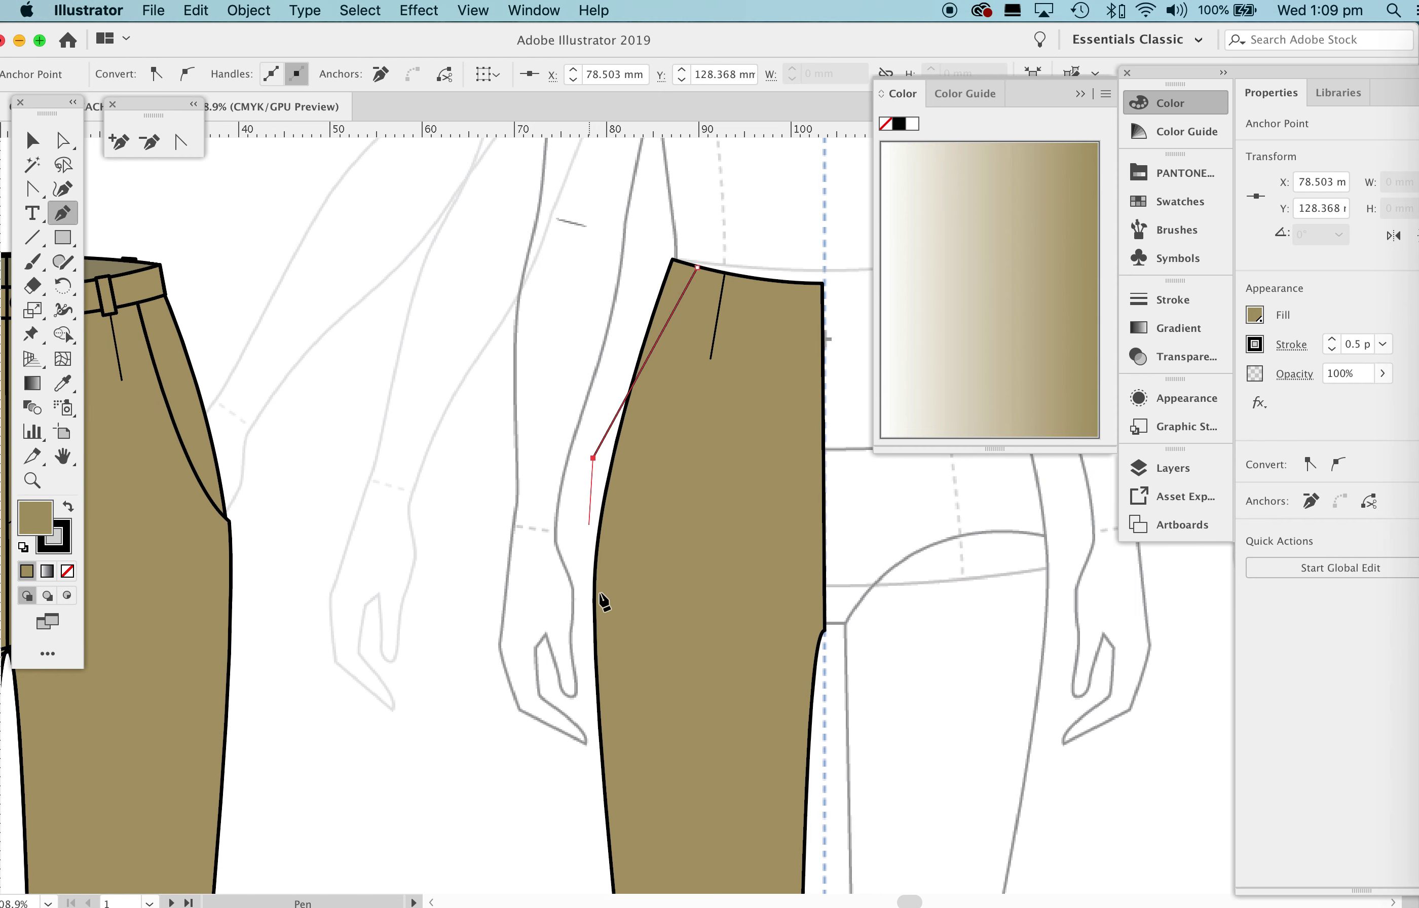
{"action": "left_click", "coordinate": [594, 620]}
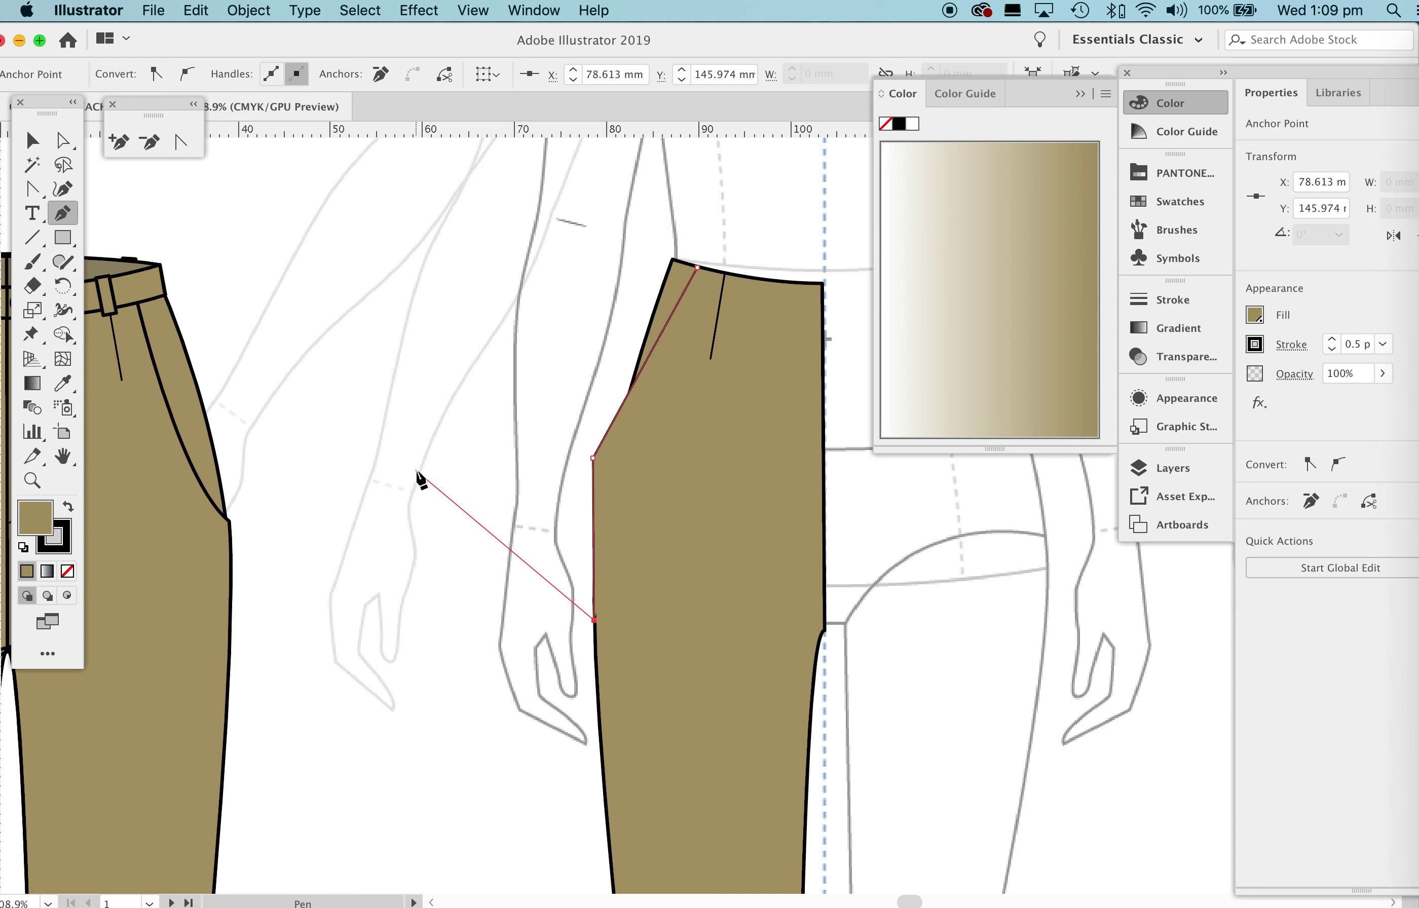
{"action": "key", "text": "Escape"}
Set the pocket path's stroke weight to 1 pt.
{"action": "left_click", "coordinate": [1332, 338]}
{"action": "left_click", "coordinate": [1331, 339]}
{"action": "left_click", "coordinate": [1331, 350]}
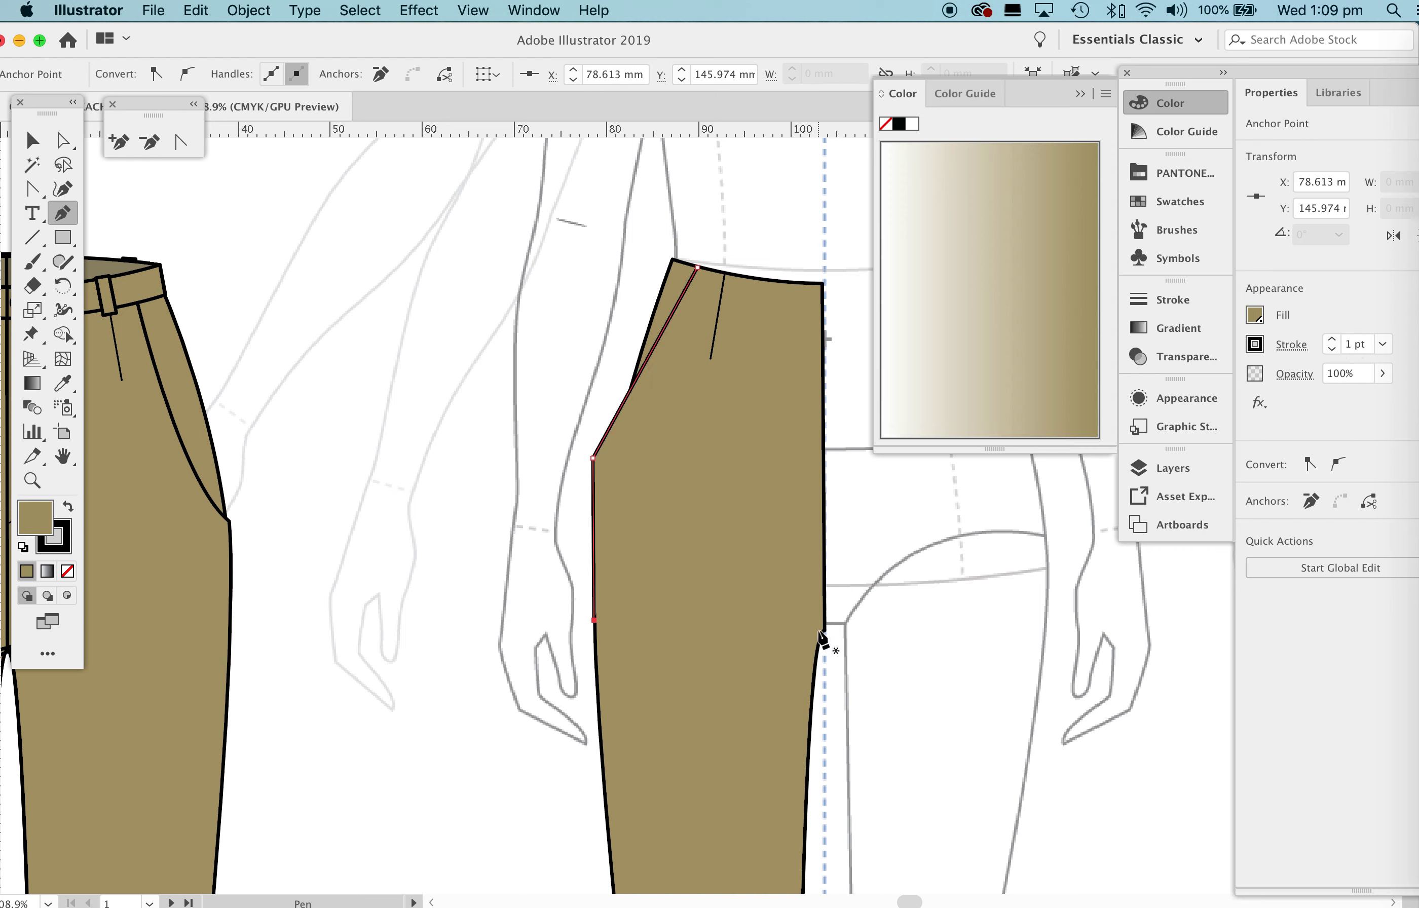
Curve the slanted pocket opening by pulling a direction handle straight down from its waistline anchor.
{"action": "key", "text": "z"}
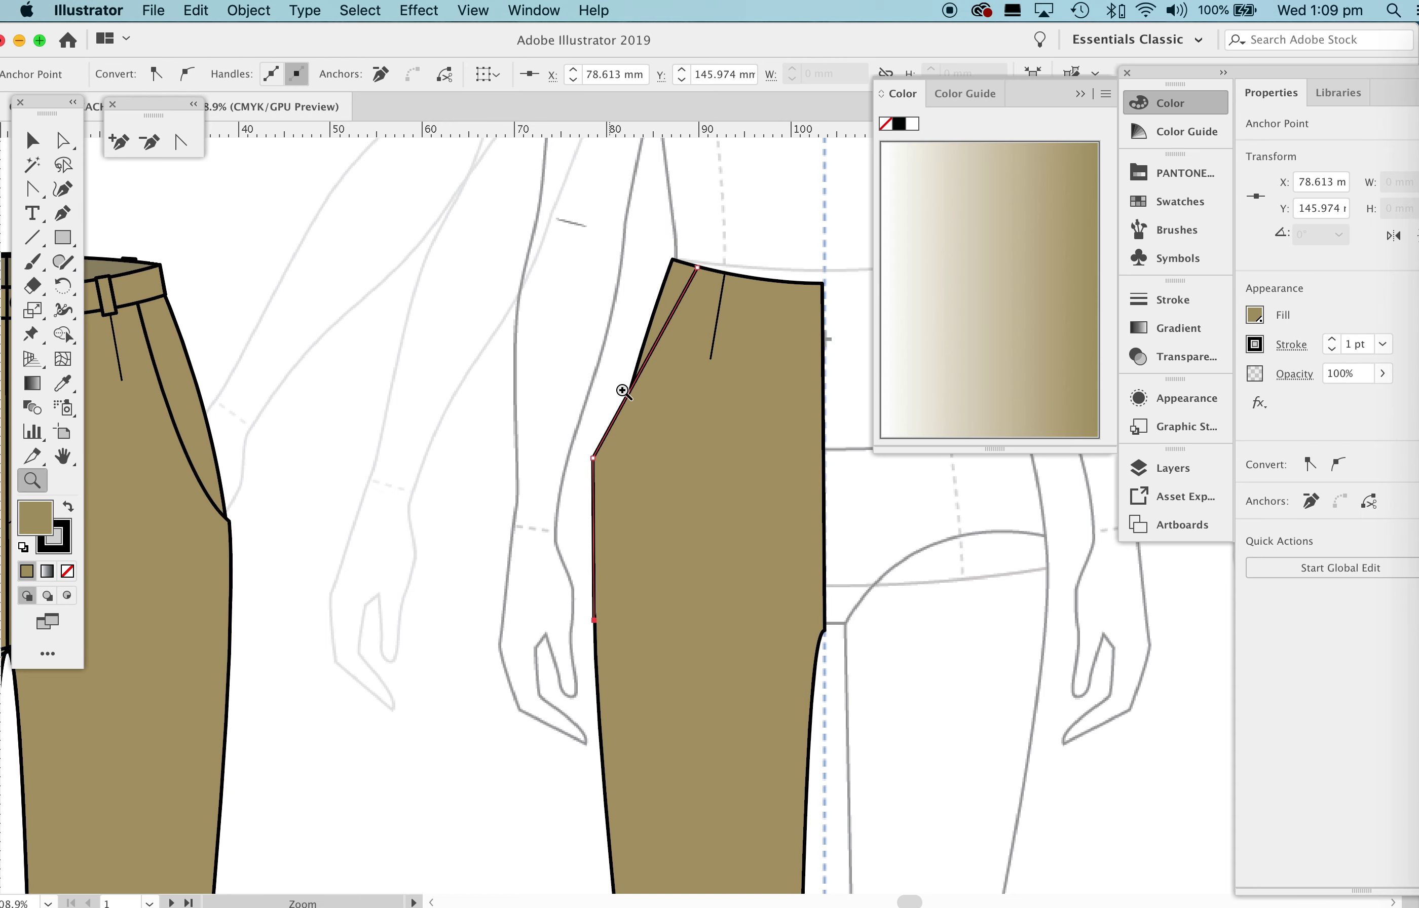
{"action": "left_click_drag", "start_coordinate": [620, 390], "coordinate": [752, 455]}
{"action": "key", "text": "space"}
{"action": "left_click_drag", "start_coordinate": [752, 455], "coordinate": [588, 461]}
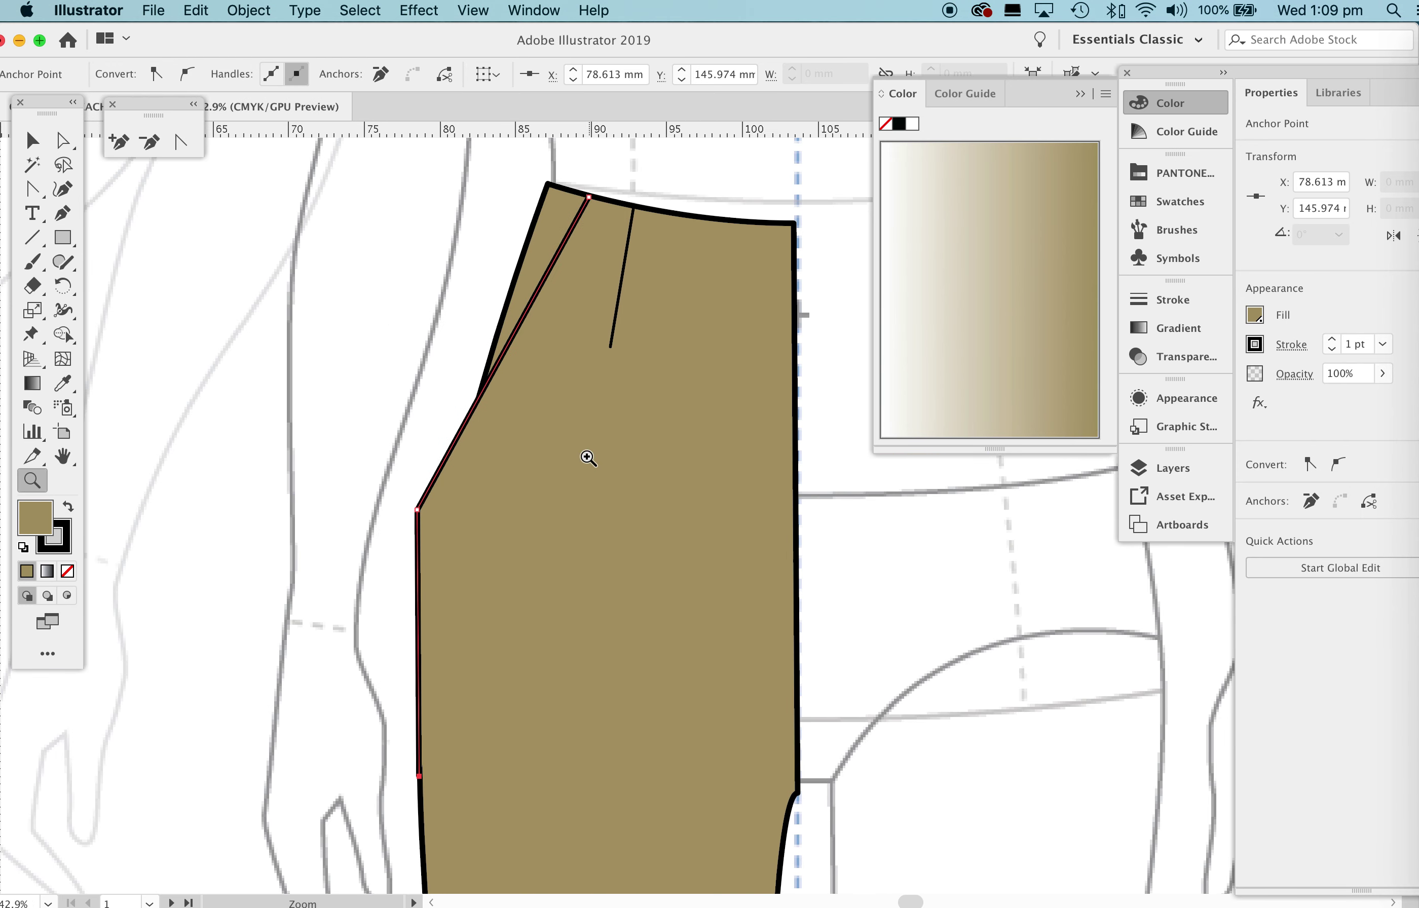
{"action": "left_click", "coordinate": [173, 145]}
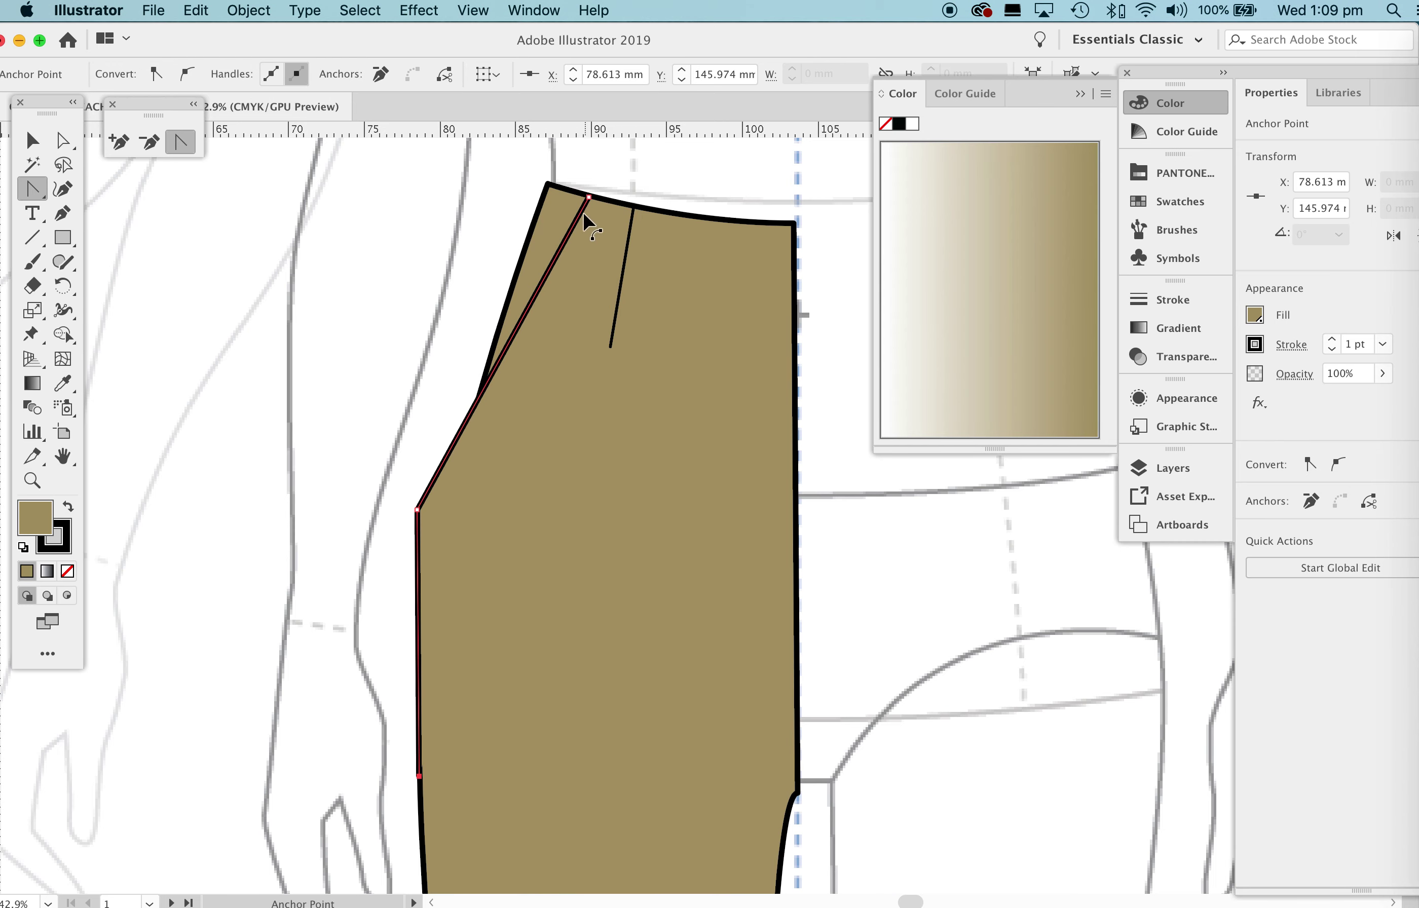
{"action": "scroll", "coordinate": [408, 506], "scroll_direction": "right", "scroll_amount": 1}
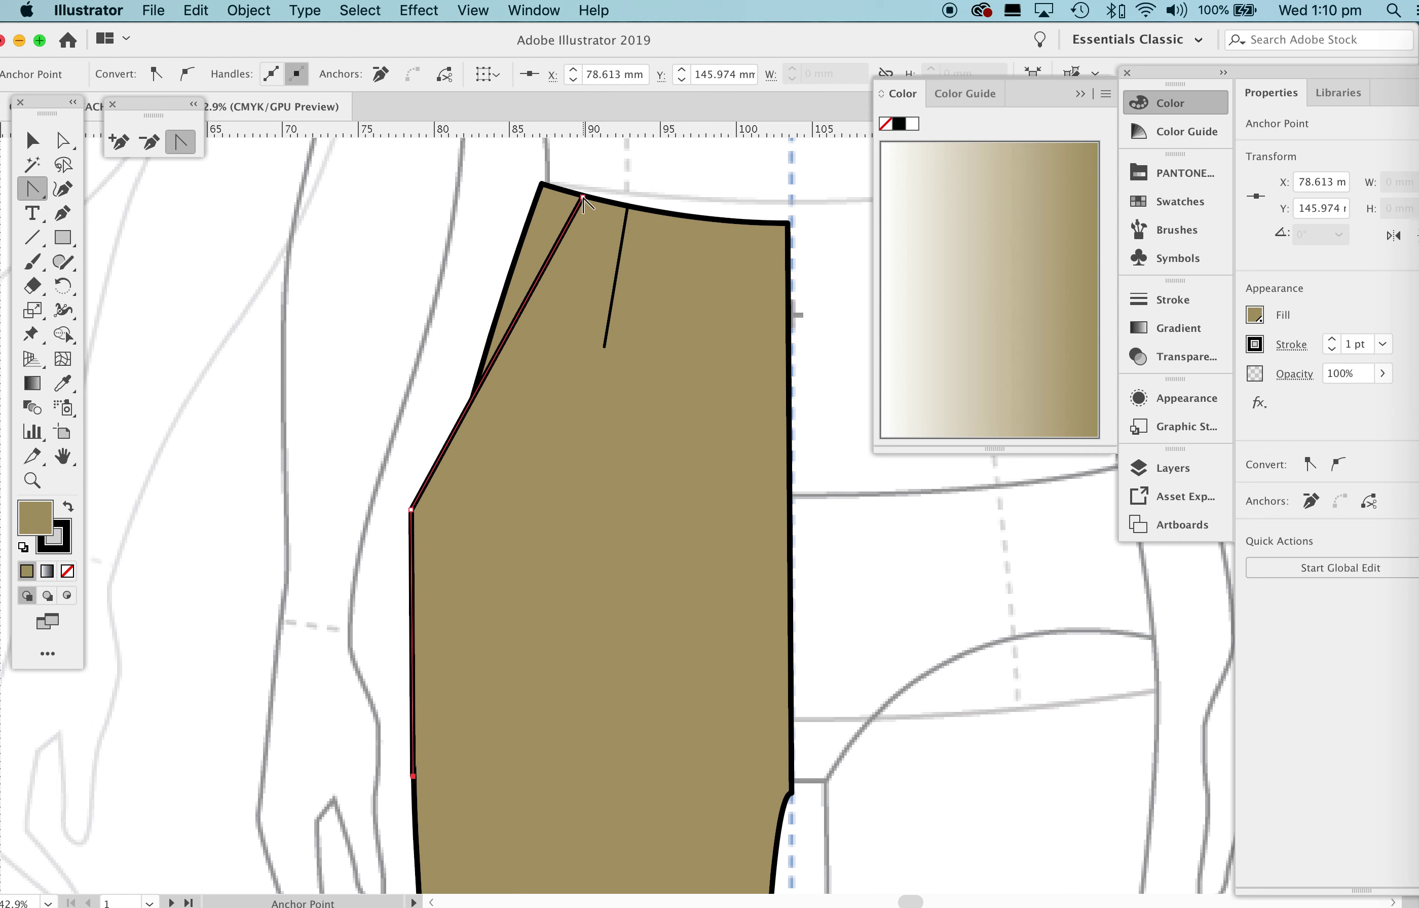
{"action": "left_click_drag", "start_coordinate": [582, 197], "coordinate": [583, 255]}
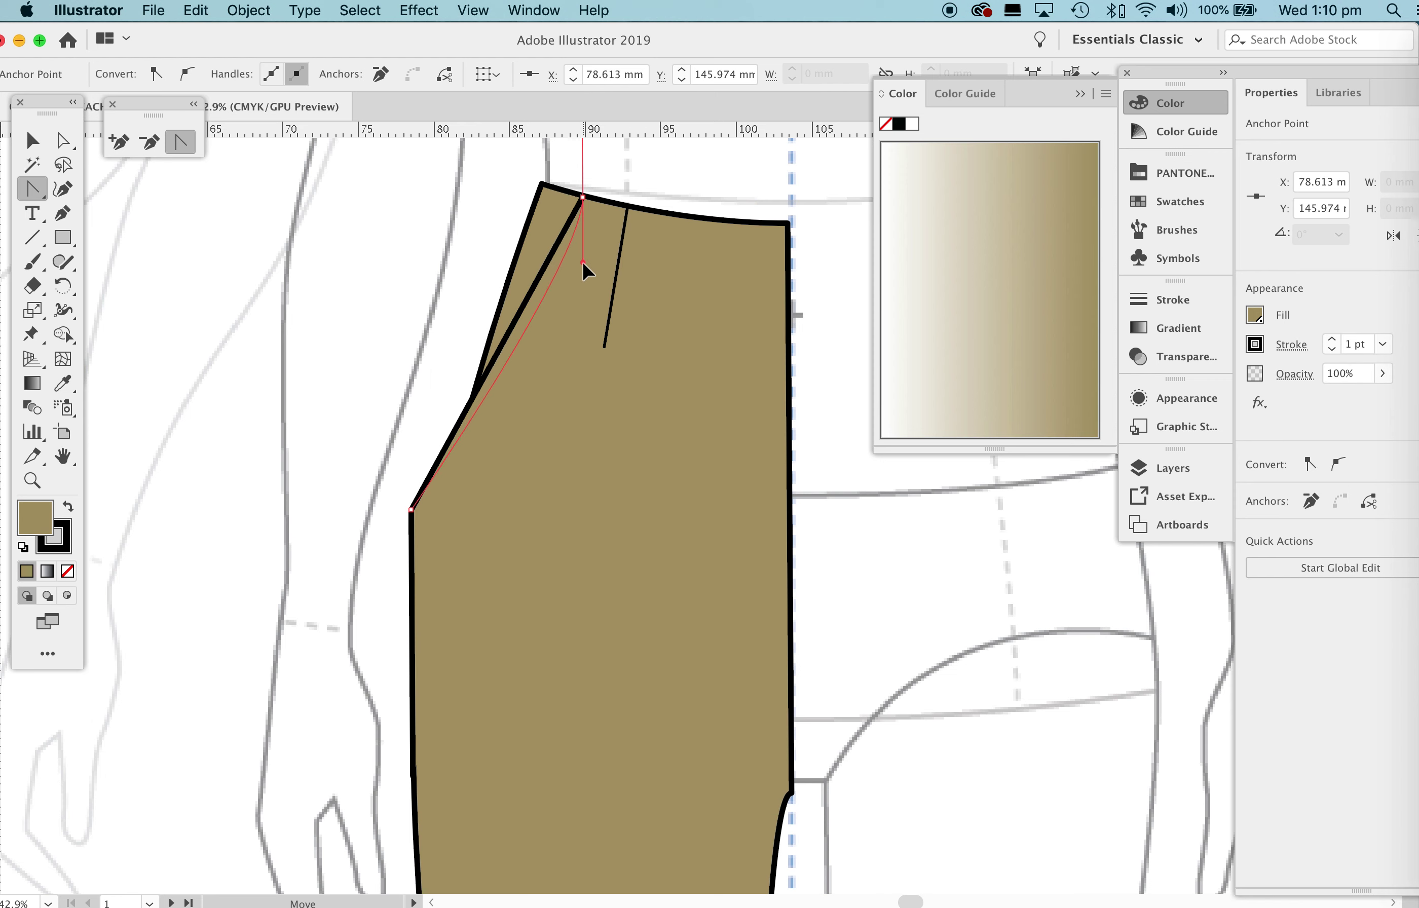
{"action": "left_click_drag", "start_coordinate": [582, 261], "coordinate": [582, 261]}
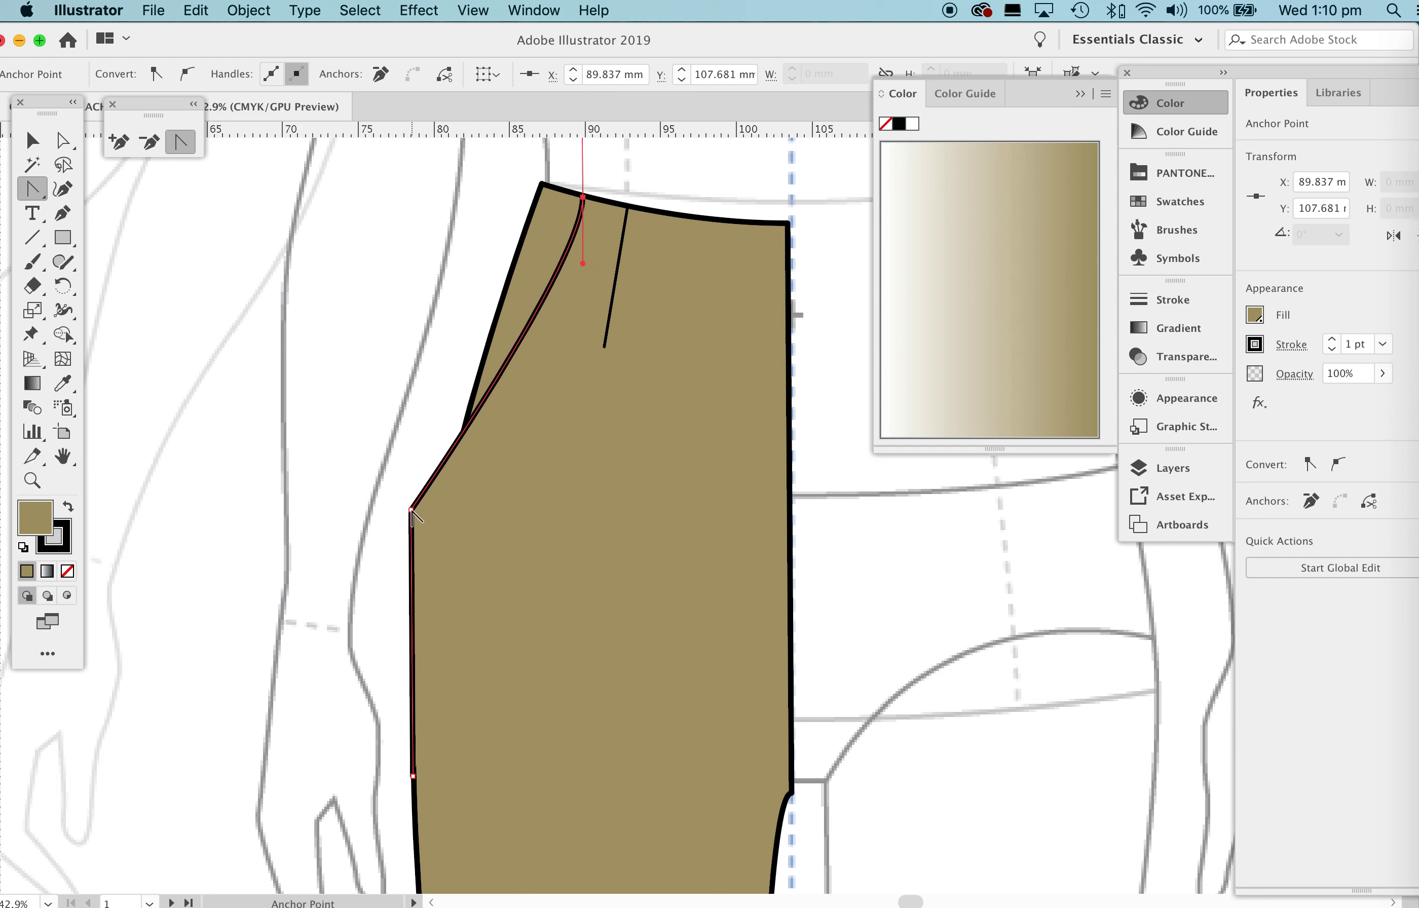
Pull direction handles from the pocket path's middle anchor and lengthen the lower one downward to curve the side-seam segment.
{"action": "mouse_move", "coordinate": [411, 511]}
{"action": "left_mouse_down"}
{"action": "mouse_move", "coordinate": [388, 543]}
{"action": "mouse_move", "coordinate": [374, 516]}
{"action": "mouse_move", "coordinate": [391, 532]}
{"action": "left_mouse_up"}
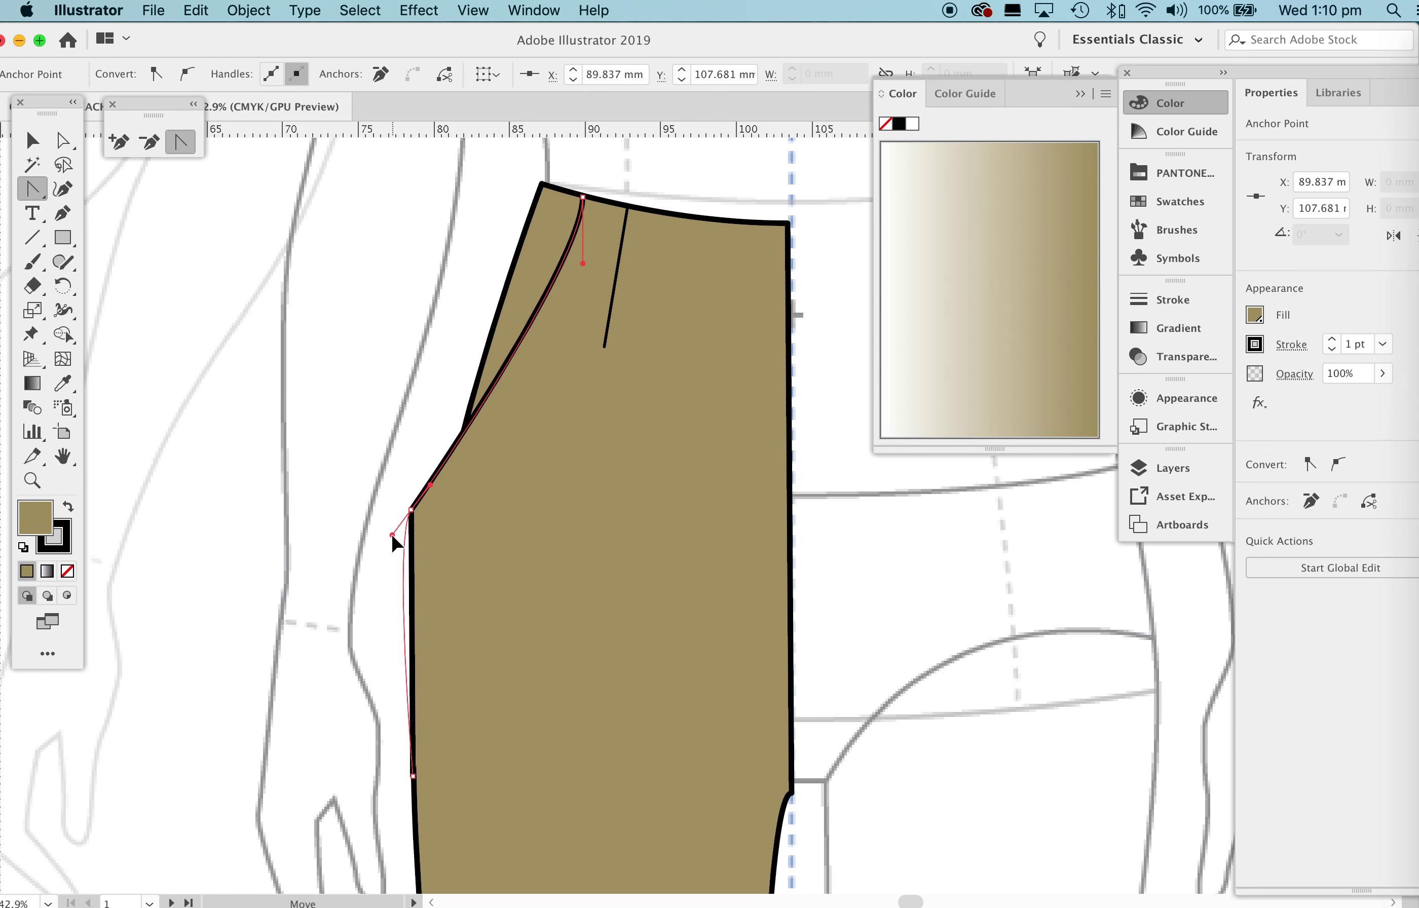
{"action": "left_click_drag", "start_coordinate": [391, 533], "coordinate": [391, 533]}
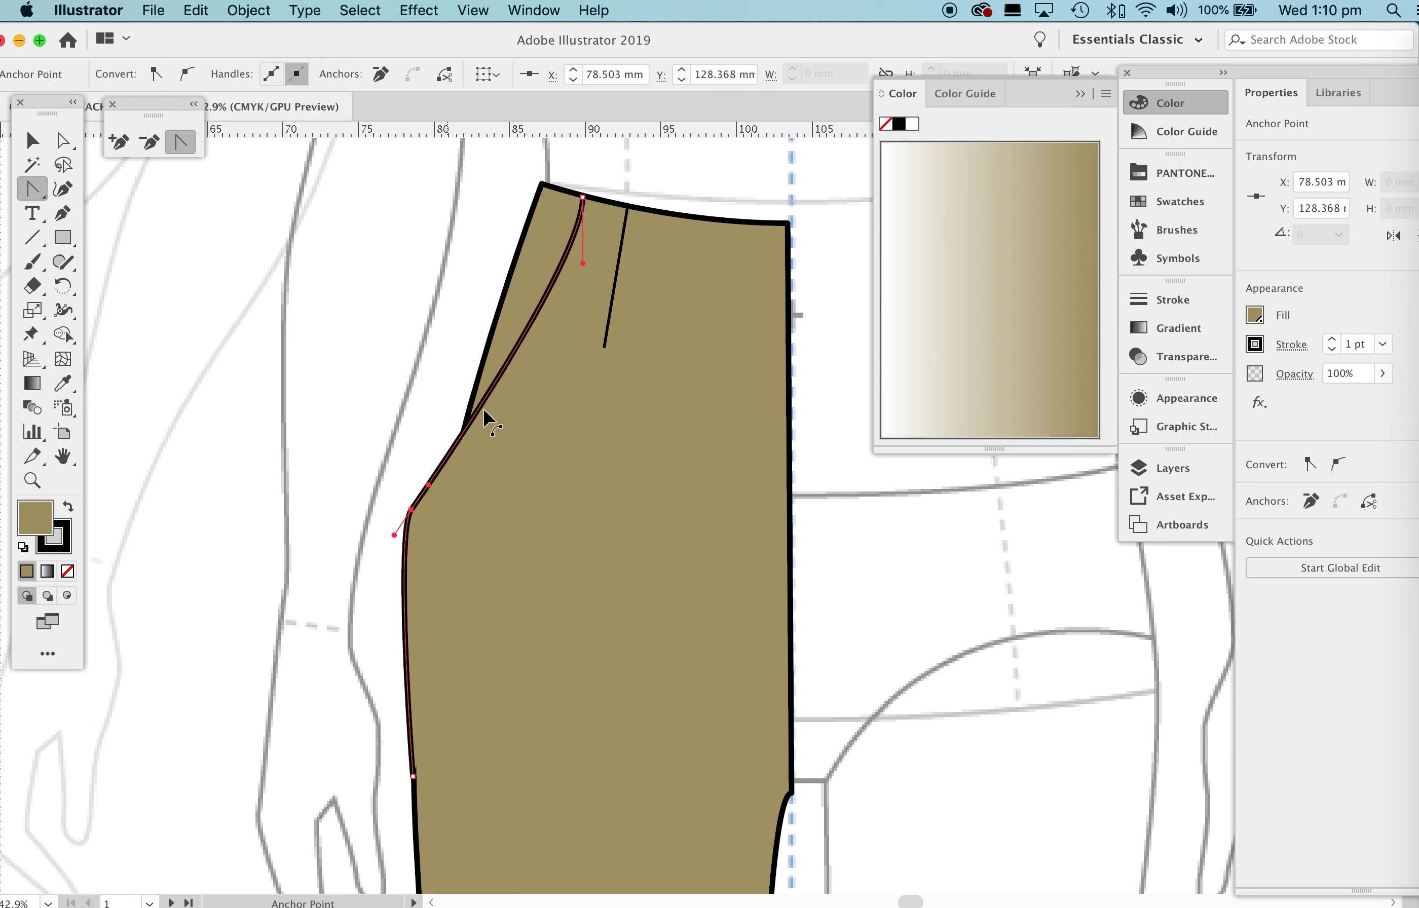
{"action": "scroll", "coordinate": [442, 467], "scroll_direction": "down", "scroll_amount": 3}
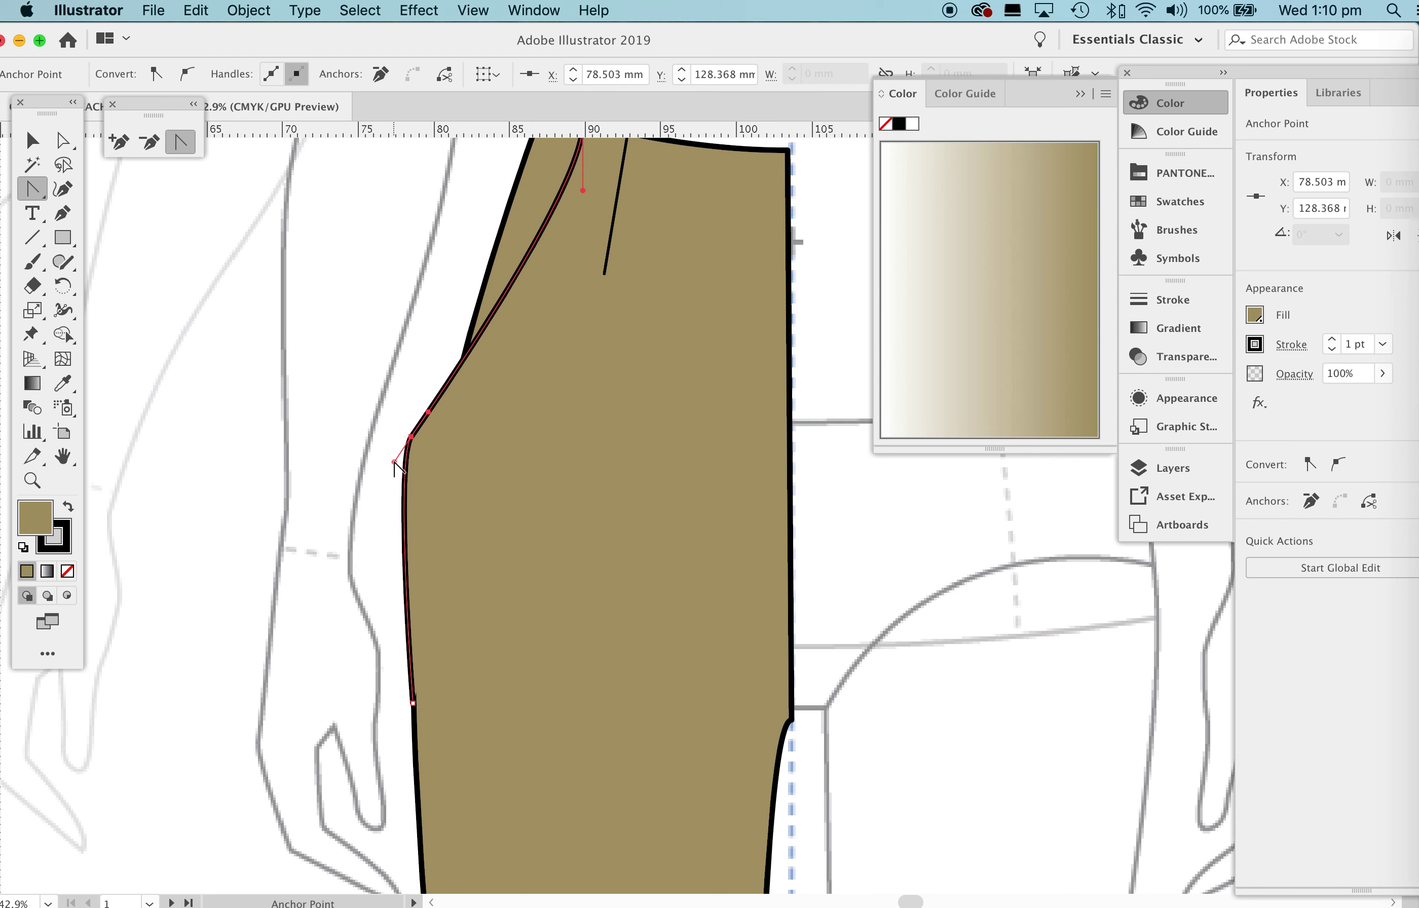
{"action": "left_click_drag", "start_coordinate": [395, 462], "coordinate": [394, 462]}
{"action": "left_click_drag", "start_coordinate": [394, 463], "coordinate": [392, 534]}
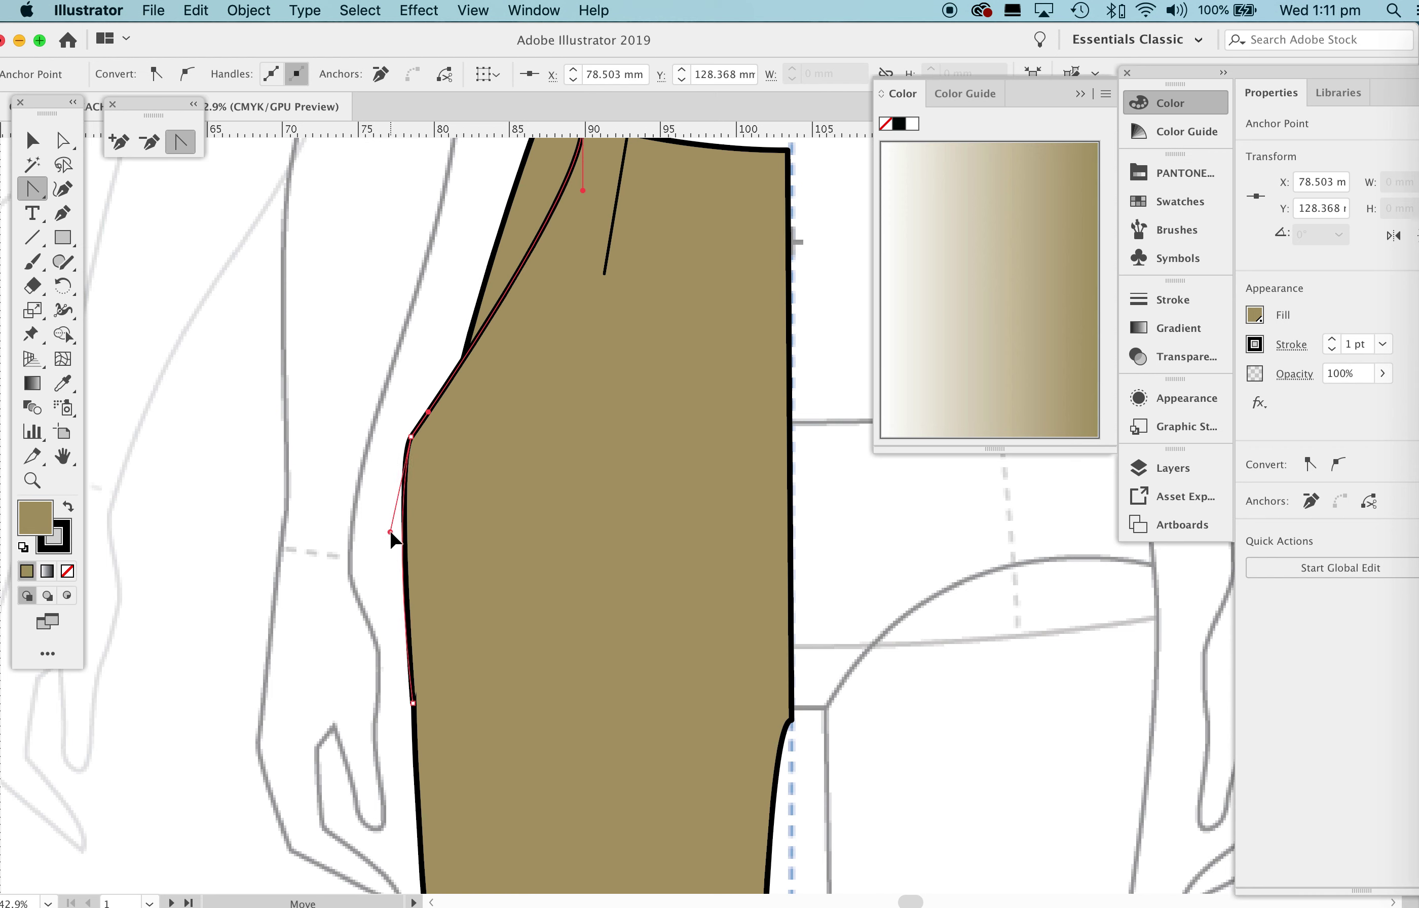
{"action": "left_click_drag", "start_coordinate": [391, 533], "coordinate": [391, 533]}
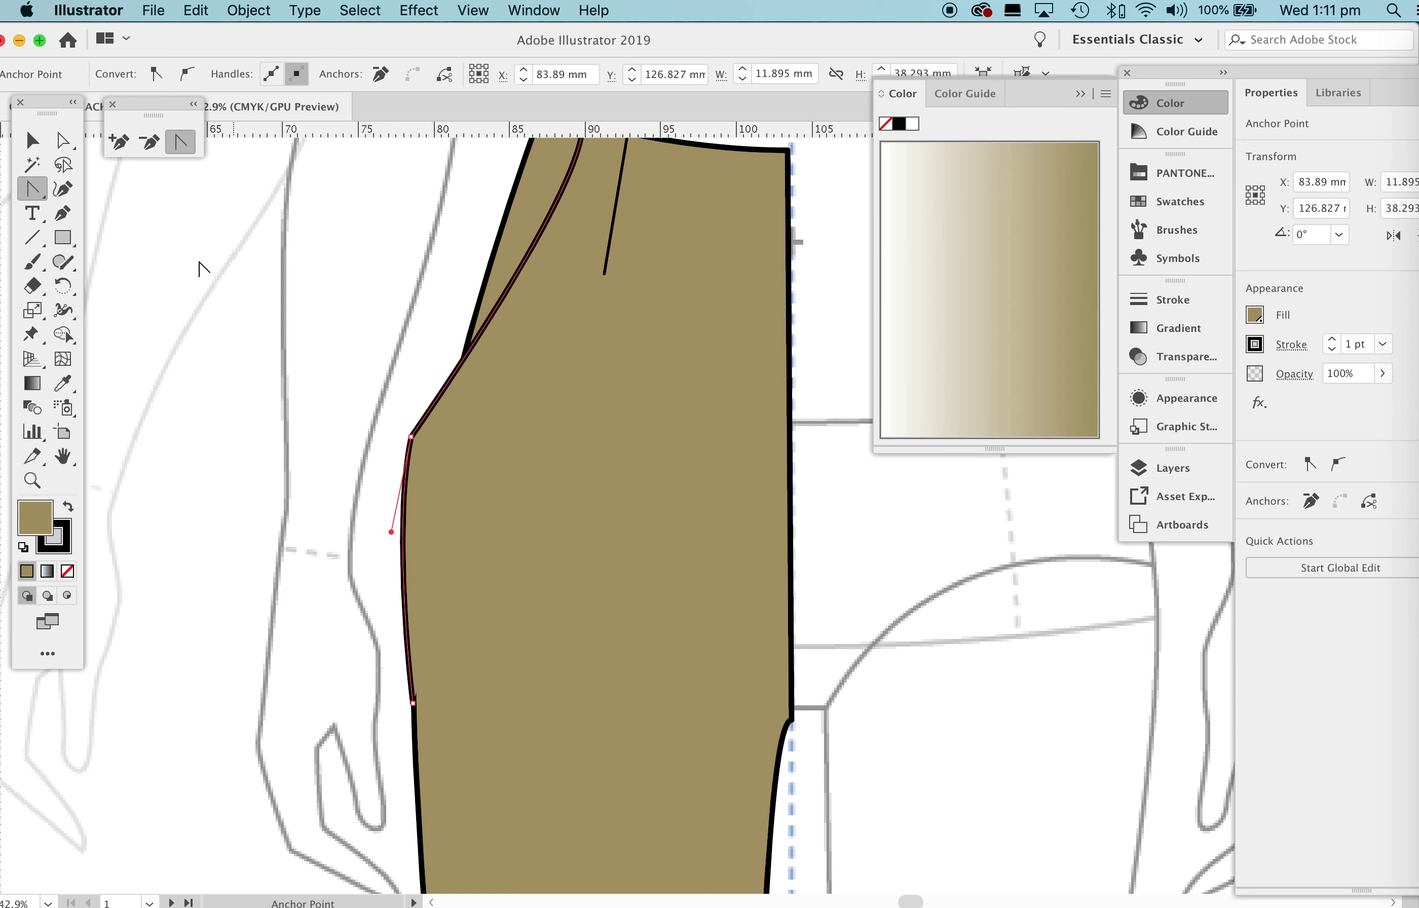
Nudge the pocket path's middle anchor inward to X 80.323 mm so the pocket opening ends nearer the side seam.
{"action": "scroll", "coordinate": [146, 203], "scroll_direction": "right", "scroll_amount": 2}
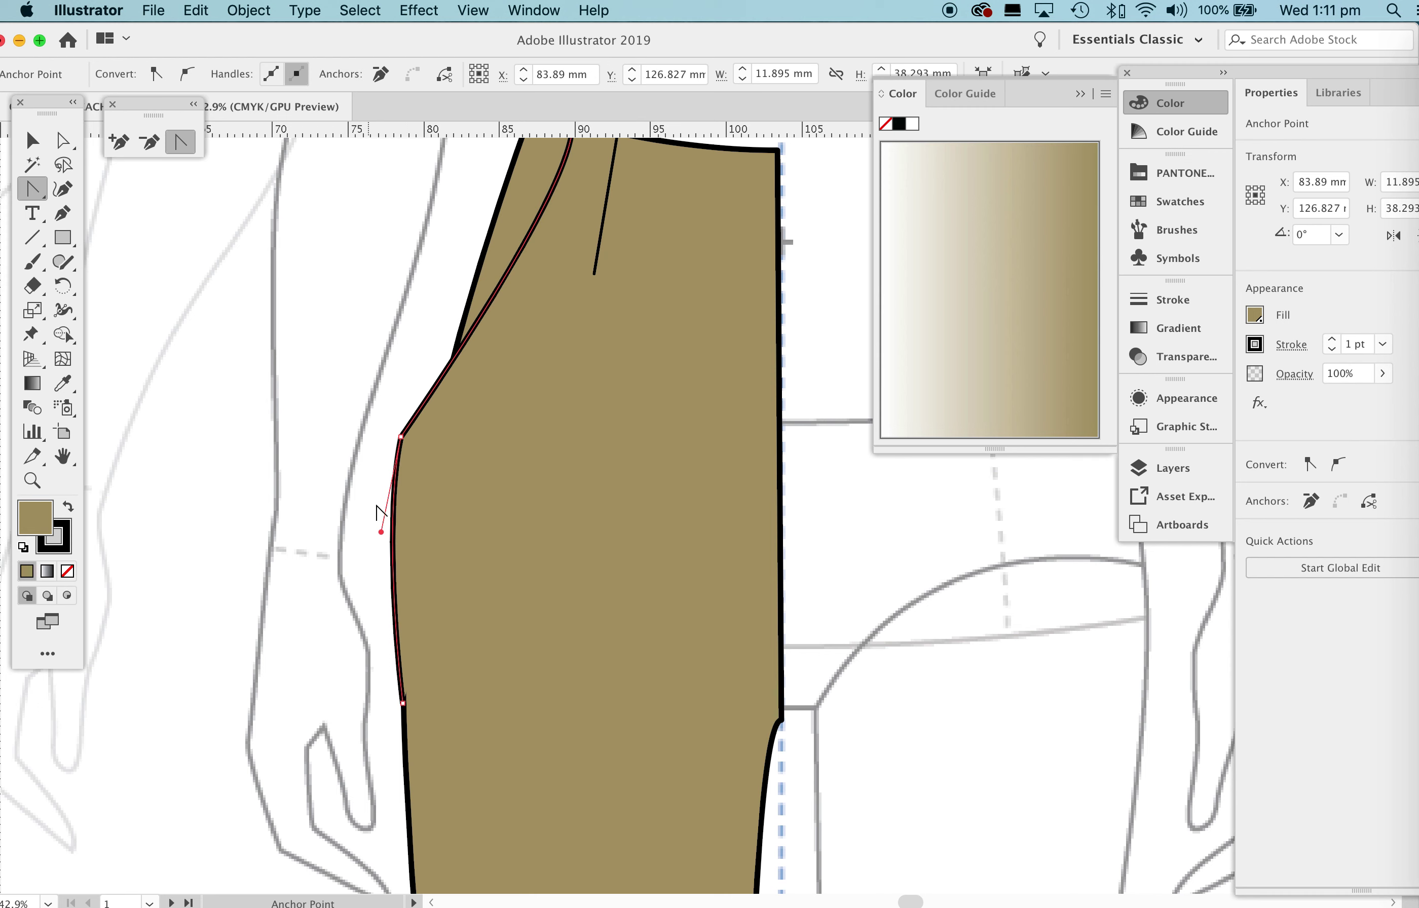
{"action": "key", "text": "a"}
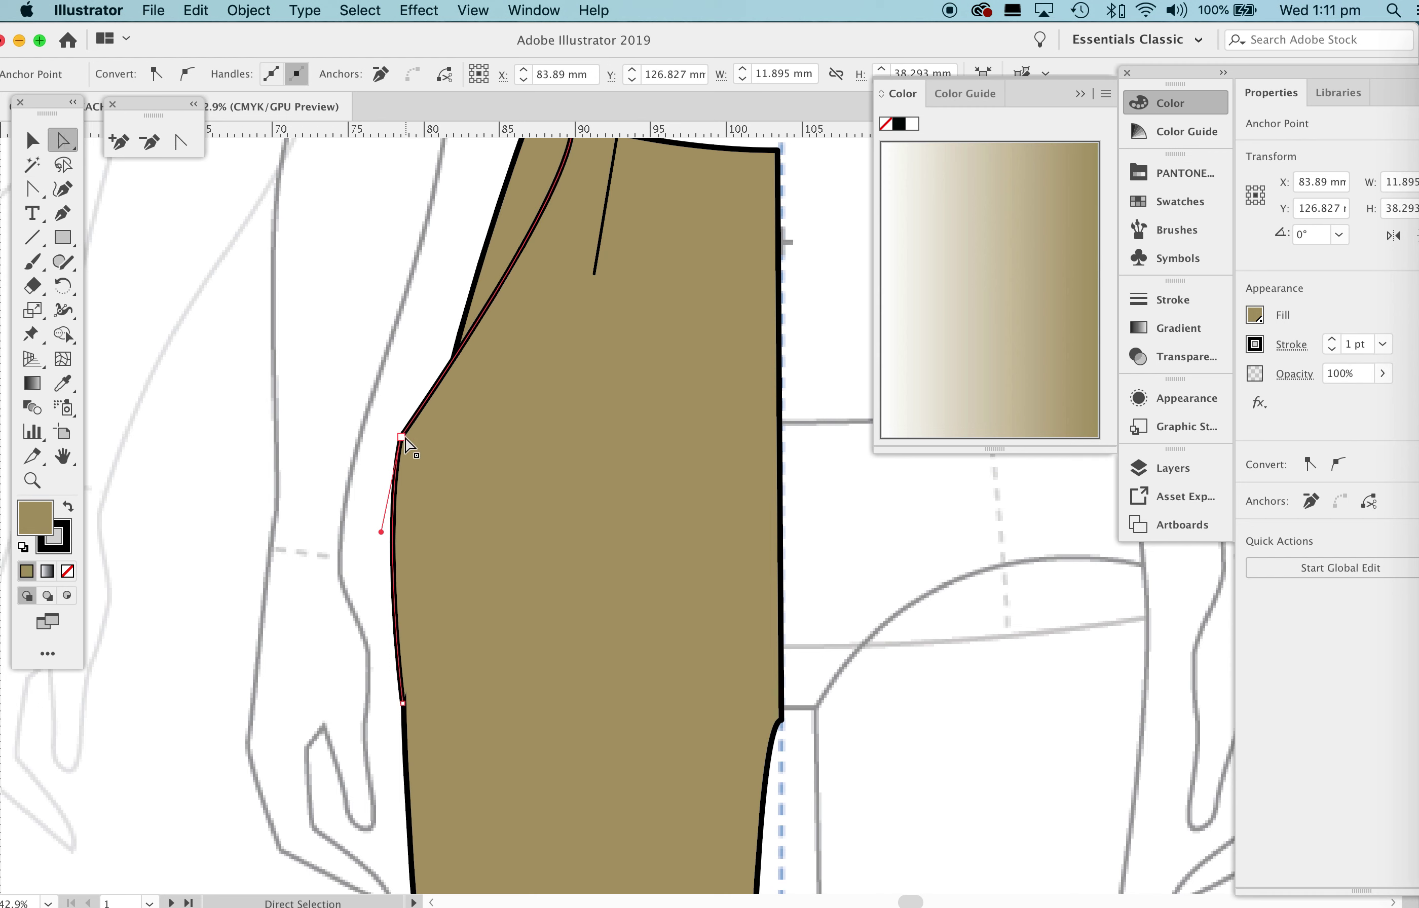
{"action": "left_click", "coordinate": [401, 438]}
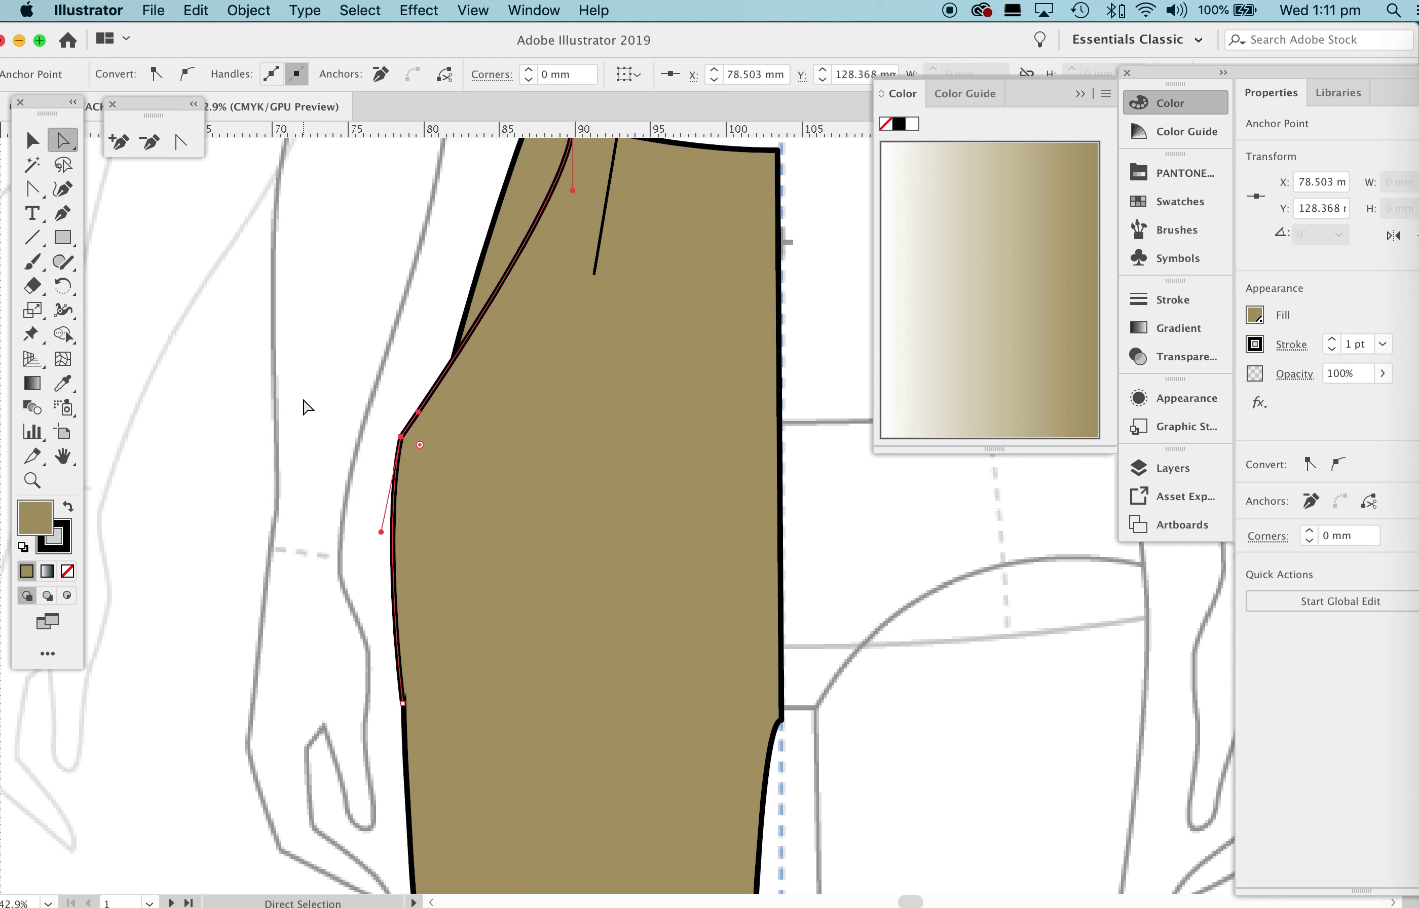
{"action": "key", "text": "Right"}
{"action": "key", "text": "Right"}
{"action": "key", "text": "Right"}
{"action": "key", "text": "Right"}
{"action": "key", "text": "Right"}
{"action": "key", "text": "Right"}
{"action": "key", "text": "Right"}
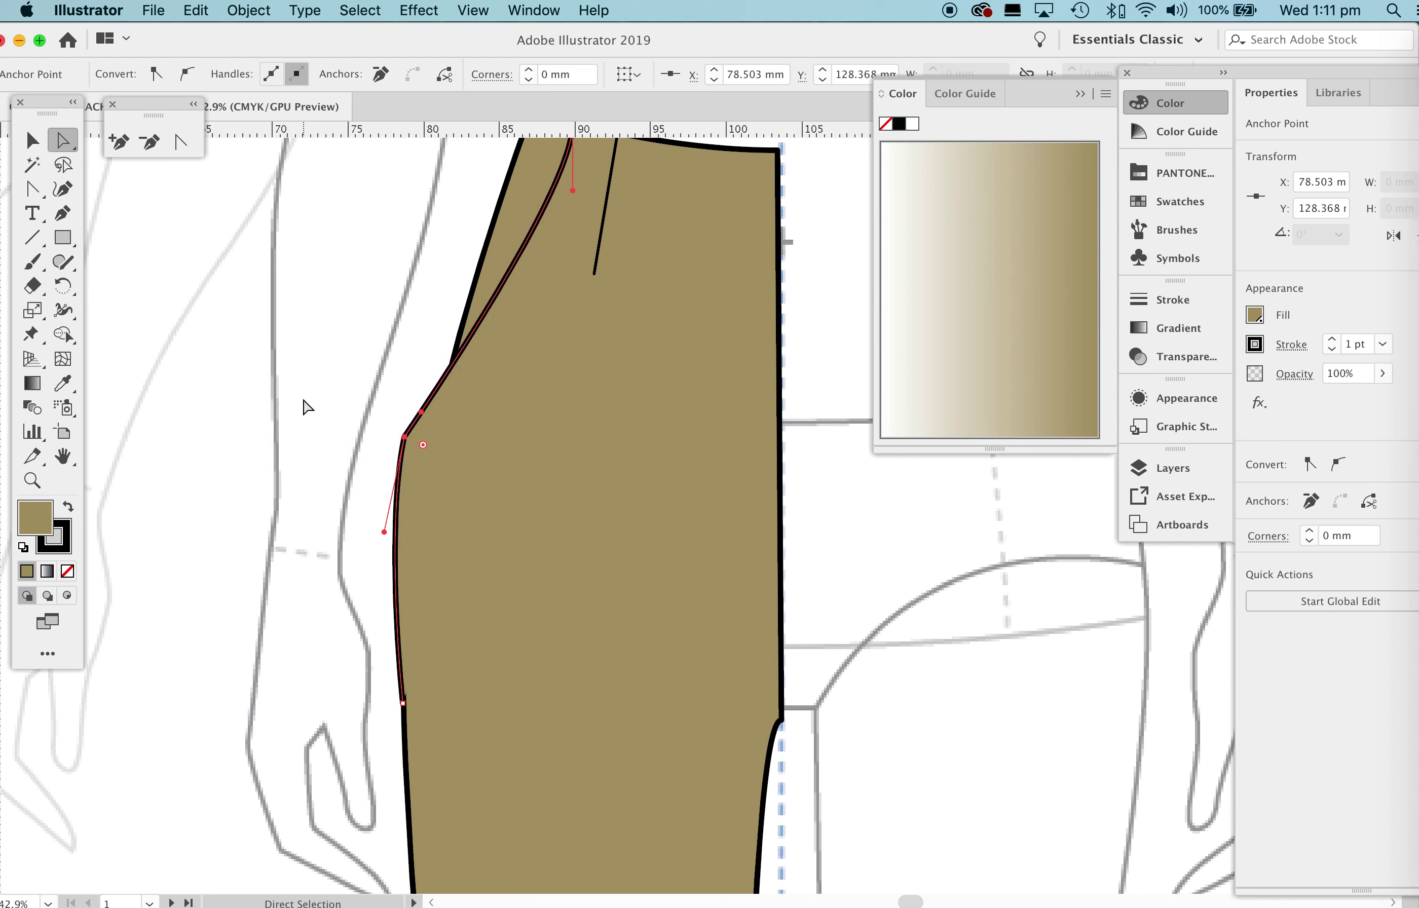
{"action": "key", "text": "Right"}
{"action": "key", "text": "Right"}
{"action": "key", "text": "Right"}
{"action": "key", "text": "Right"}
{"action": "key", "text": "Right"}
{"action": "key", "text": "Right"}
{"action": "key", "text": "Right"}
{"action": "key", "text": "Right"}
{"action": "key", "text": "Right"}
{"action": "key", "text": "Right"}
{"action": "key", "text": "Right"}
{"action": "key", "text": "Right"}
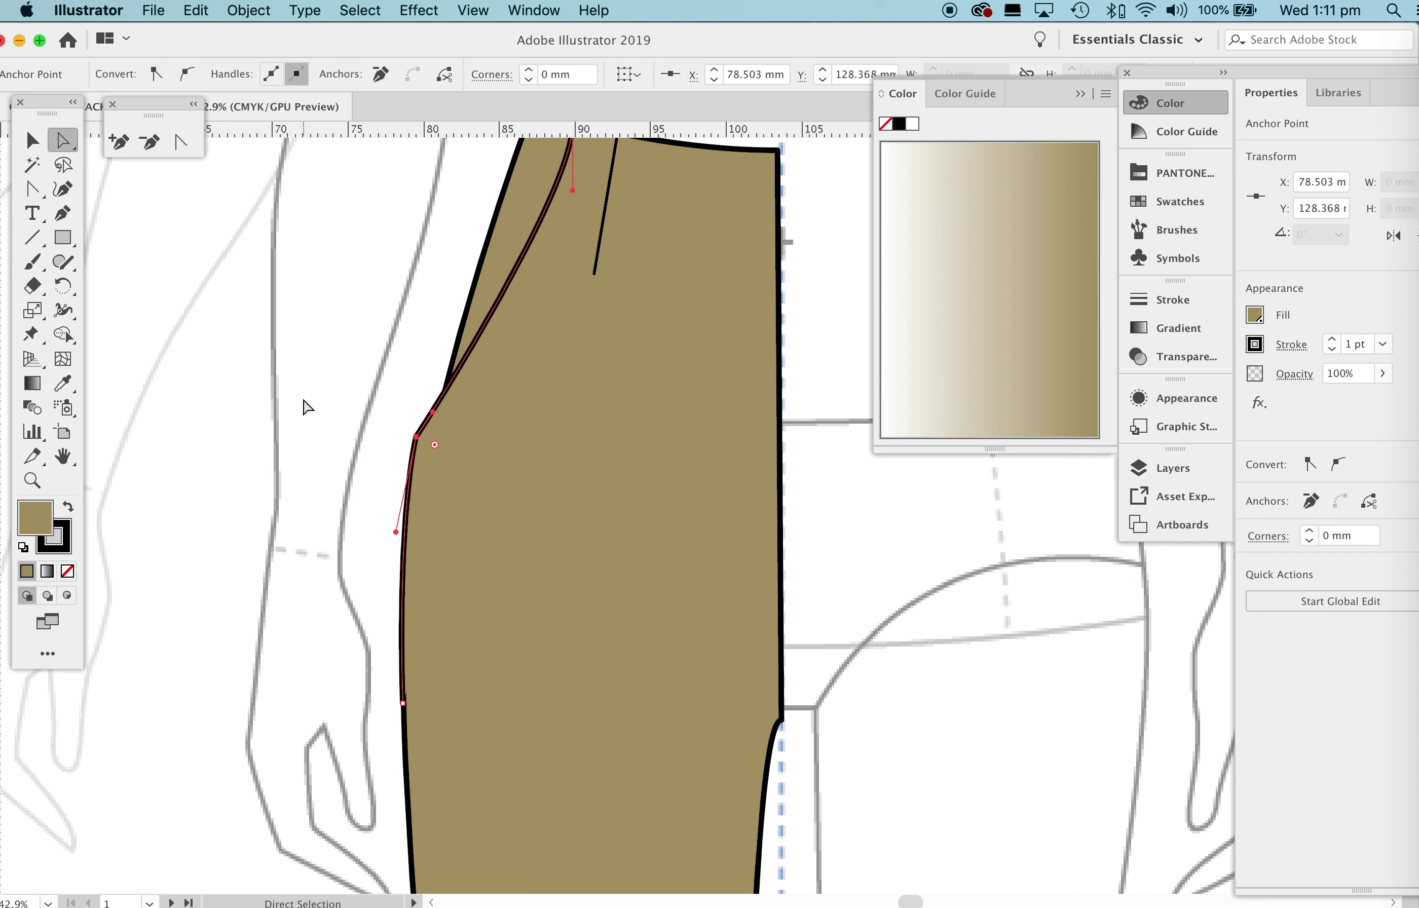
{"action": "key", "text": "Right"}
{"action": "key", "text": "Right"}
{"action": "key", "text": "Right"}
{"action": "key", "text": "Right"}
{"action": "key", "text": "Right"}
{"action": "key", "text": "Right"}
{"action": "key", "text": "Right"}
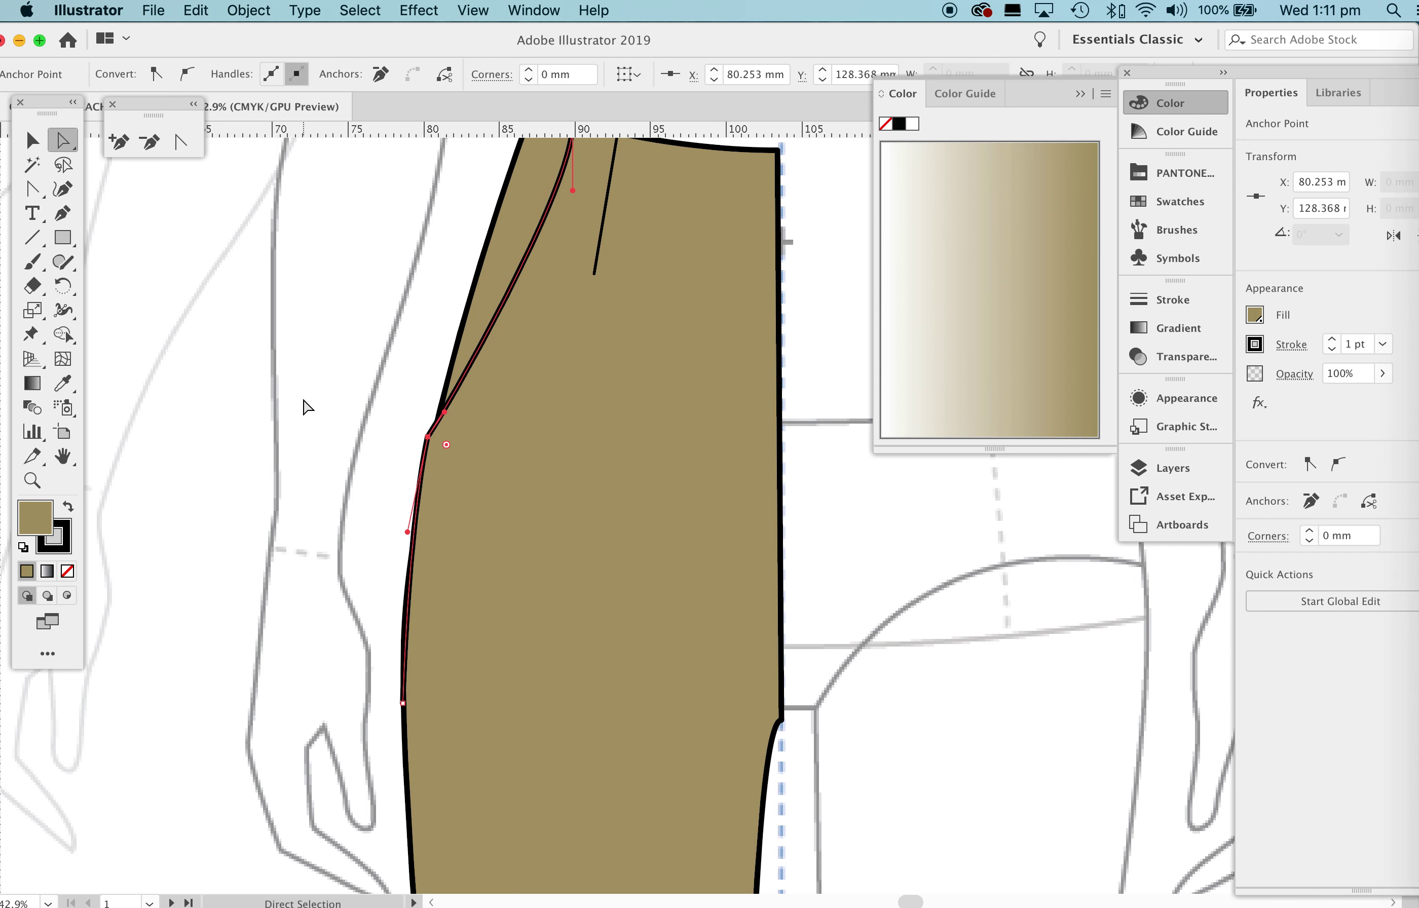
{"action": "scroll", "coordinate": [304, 400], "scroll_direction": "down", "scroll_amount": 1}
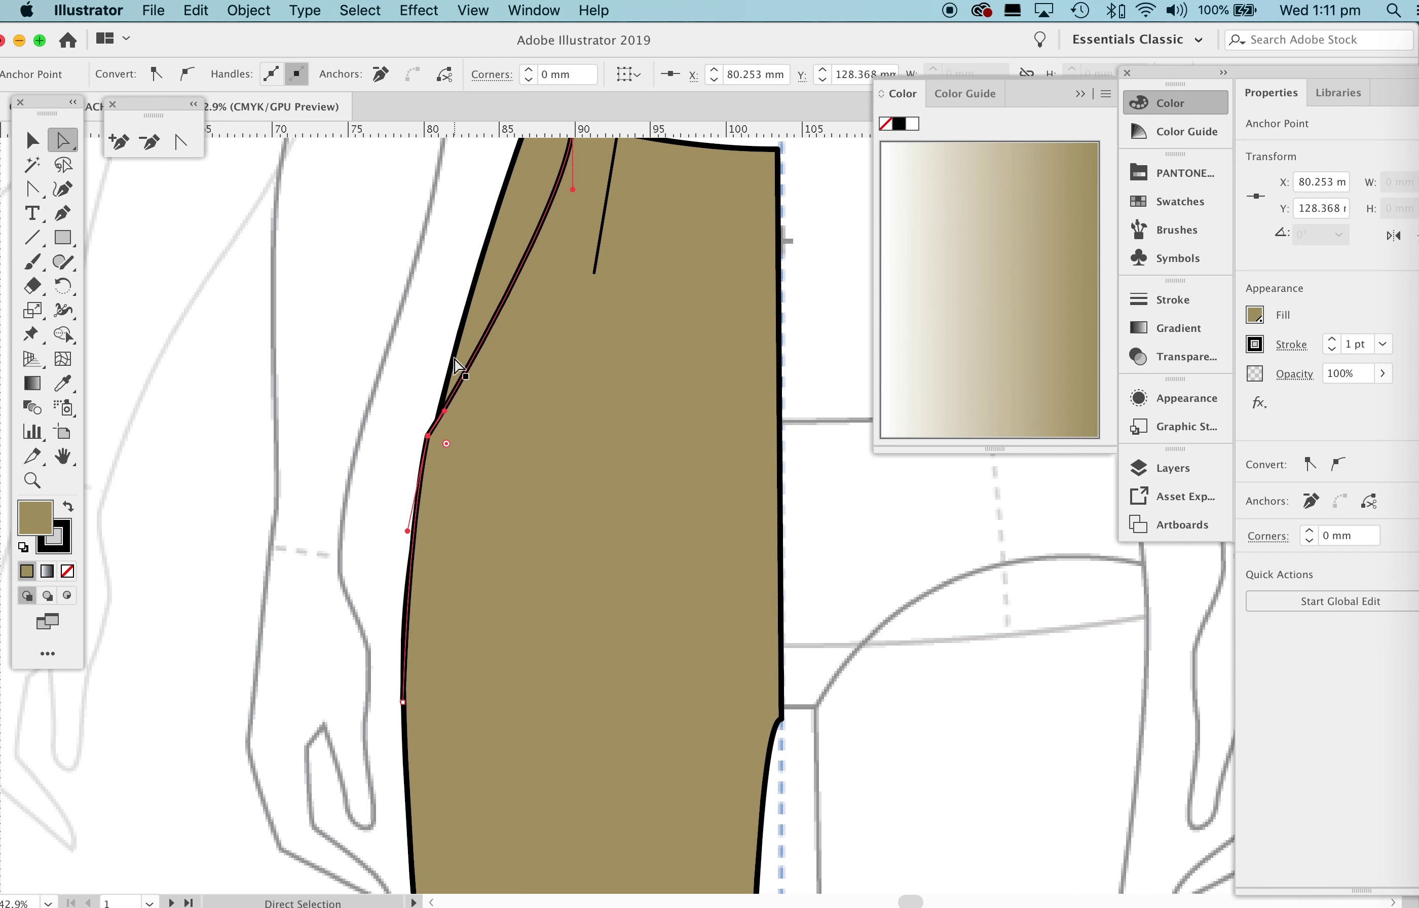
{"action": "key", "text": "Right"}
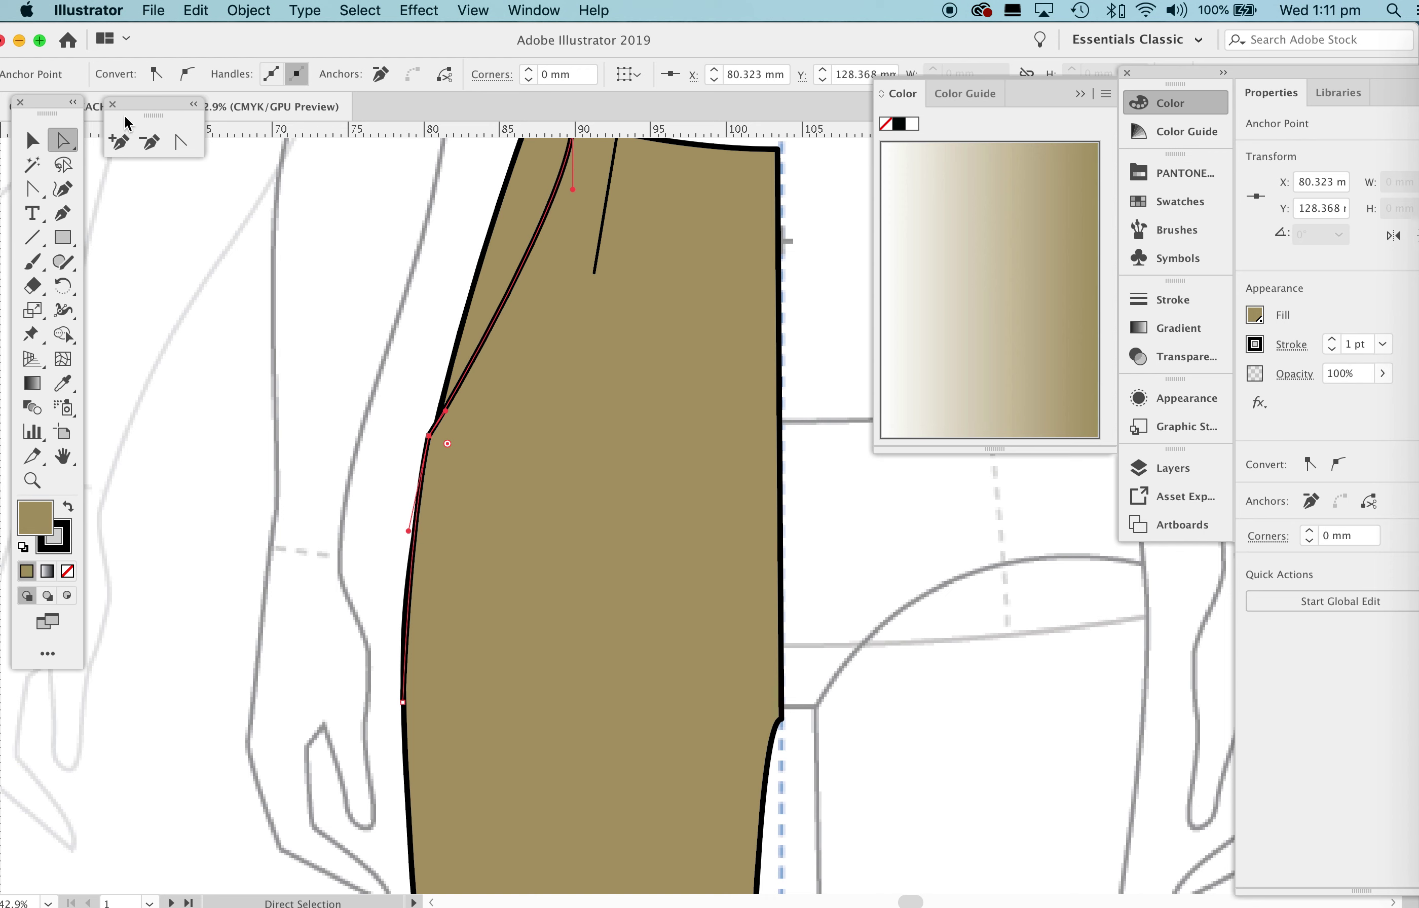
Extend the middle anchor's lower handle outward to round the hip, nudge the path's bottom anchor to X 78.683 mm and deselect.
{"action": "mouse_move", "coordinate": [409, 532]}
{"action": "left_mouse_down"}
{"action": "mouse_move", "coordinate": [387, 543]}
{"action": "mouse_move", "coordinate": [445, 553]}
{"action": "mouse_move", "coordinate": [396, 552]}
{"action": "left_mouse_up"}
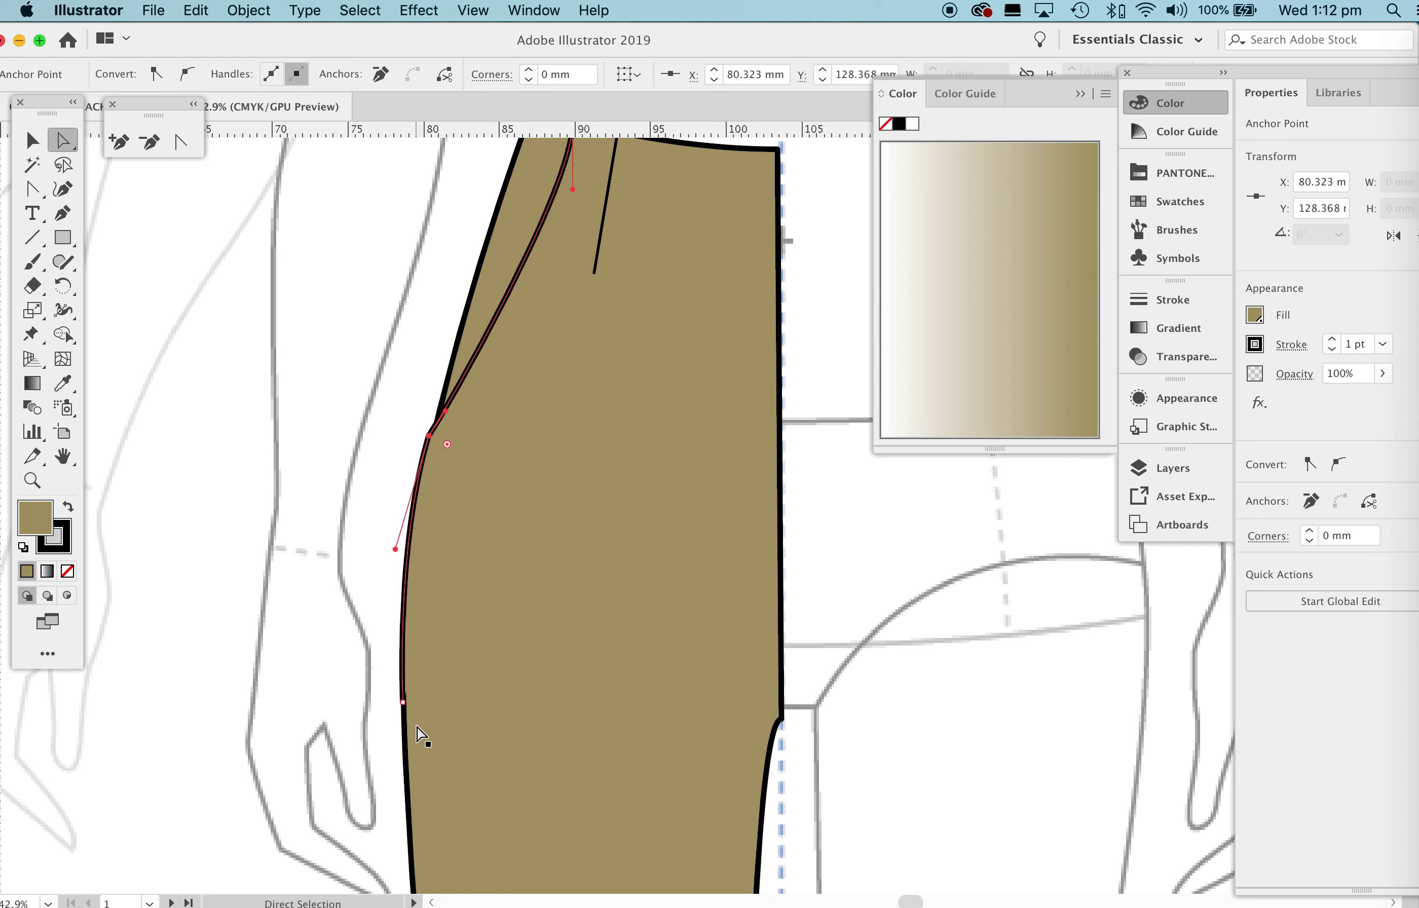
{"action": "key", "text": "z"}
{"action": "left_click", "coordinate": [408, 699]}
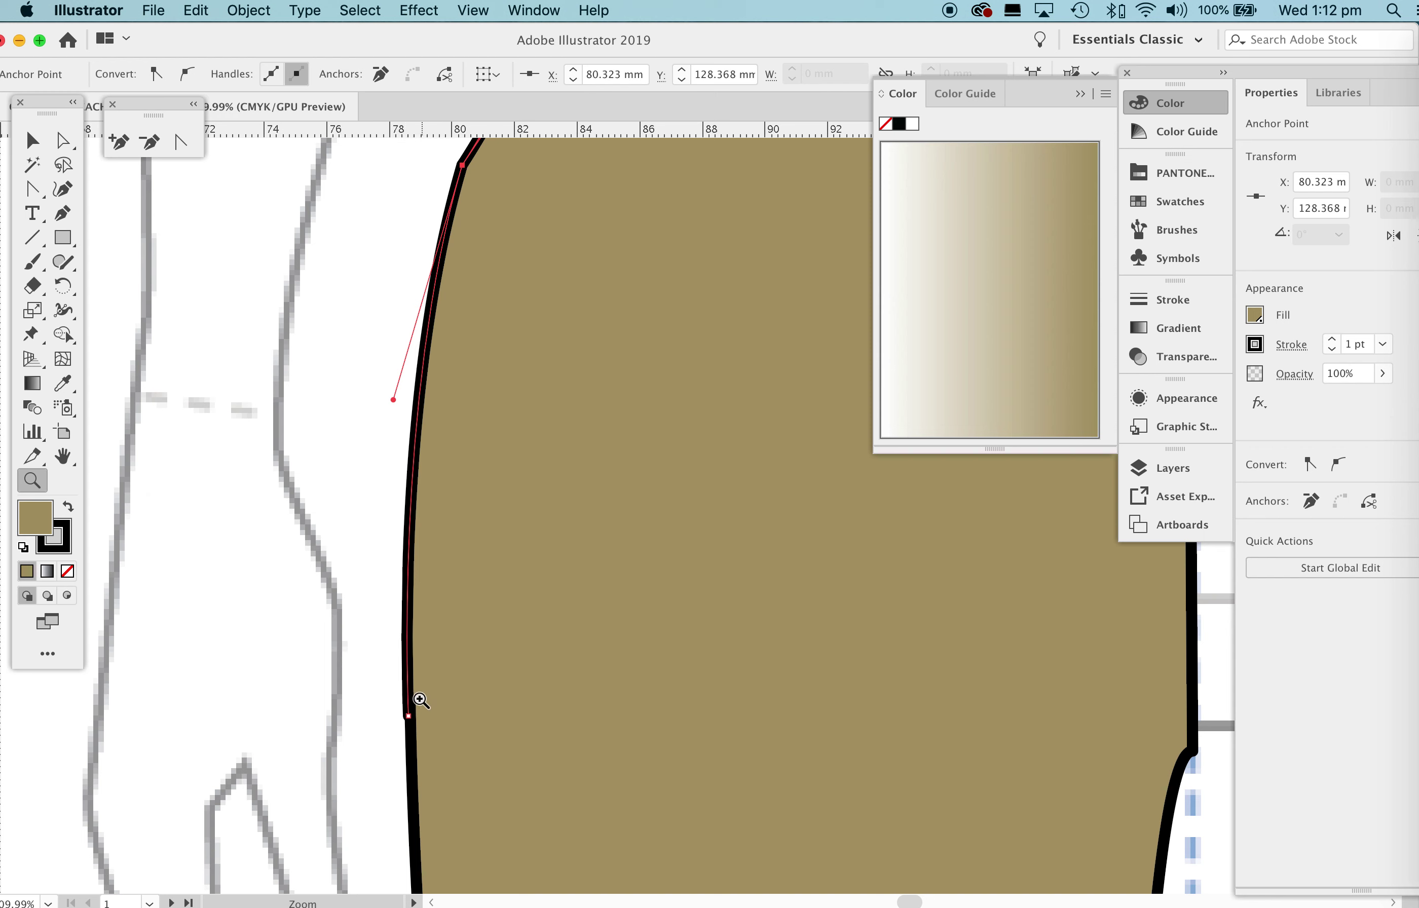
{"action": "key", "text": "a"}
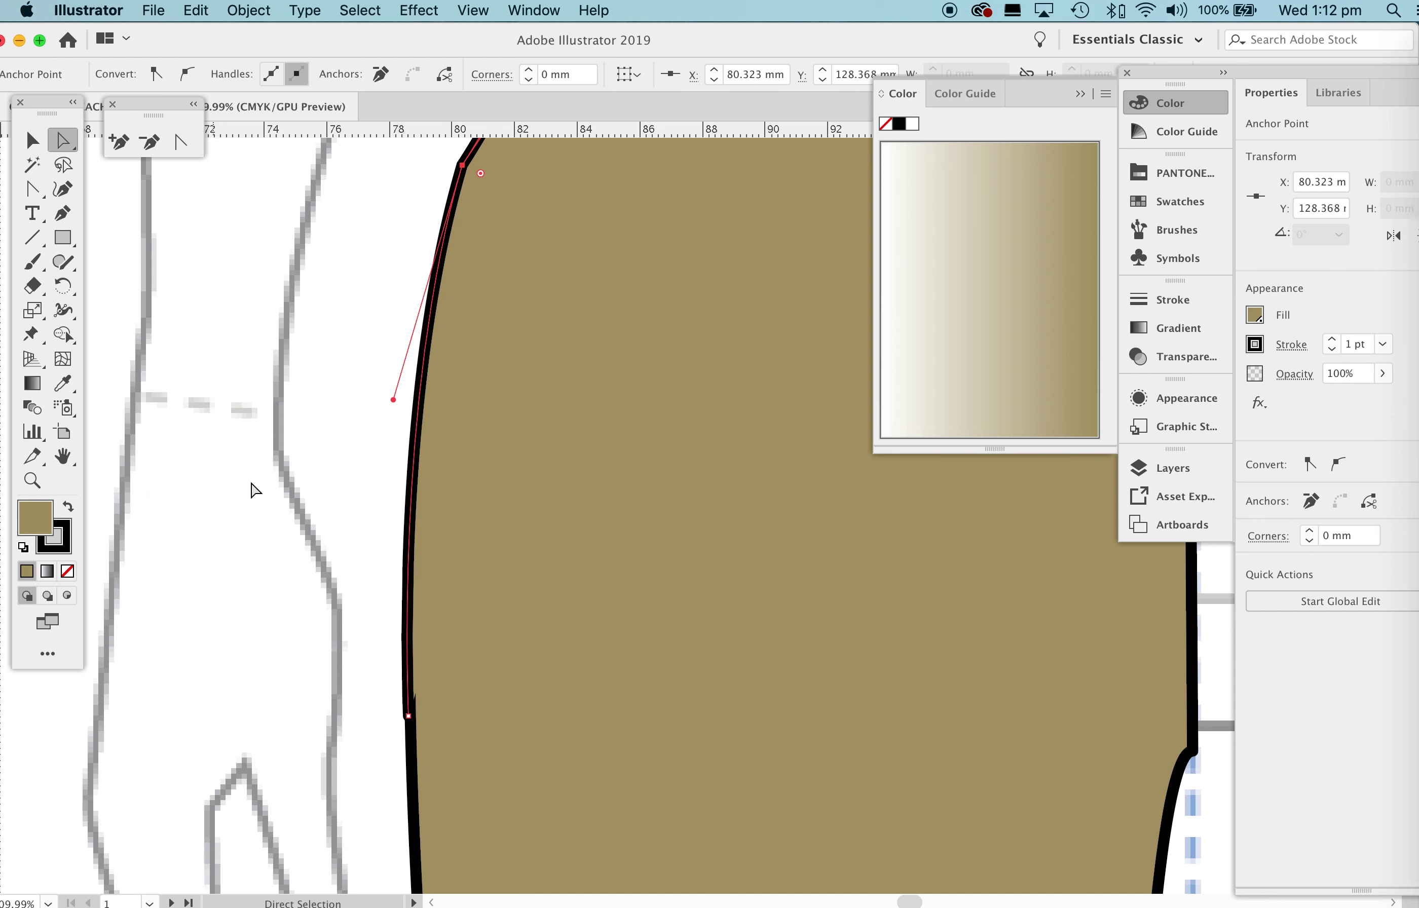
{"action": "left_click", "coordinate": [409, 717]}
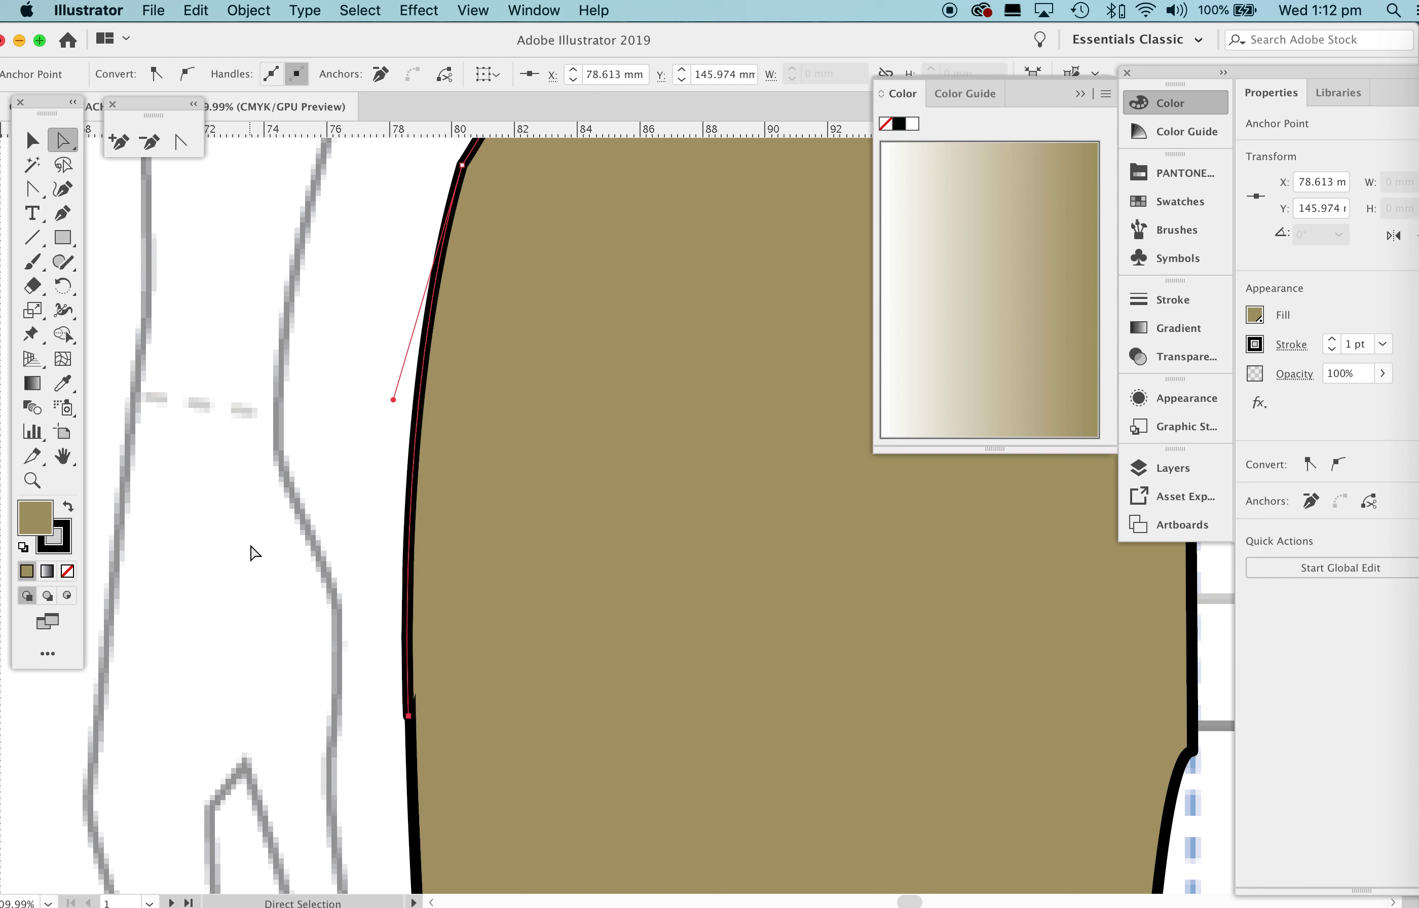
{"action": "key", "text": "Right"}
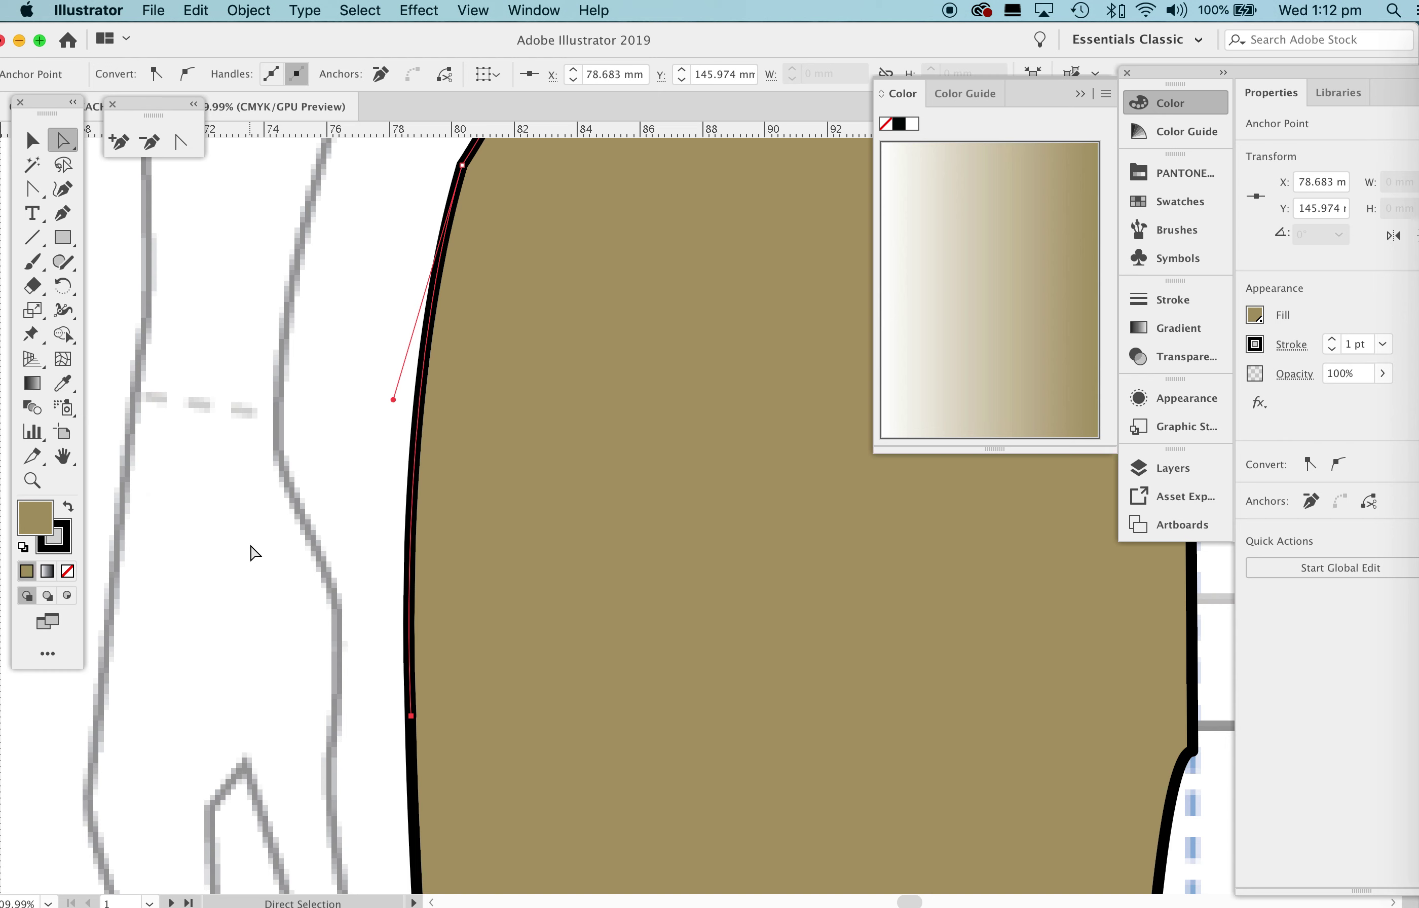
{"action": "left_click", "coordinate": [297, 544]}
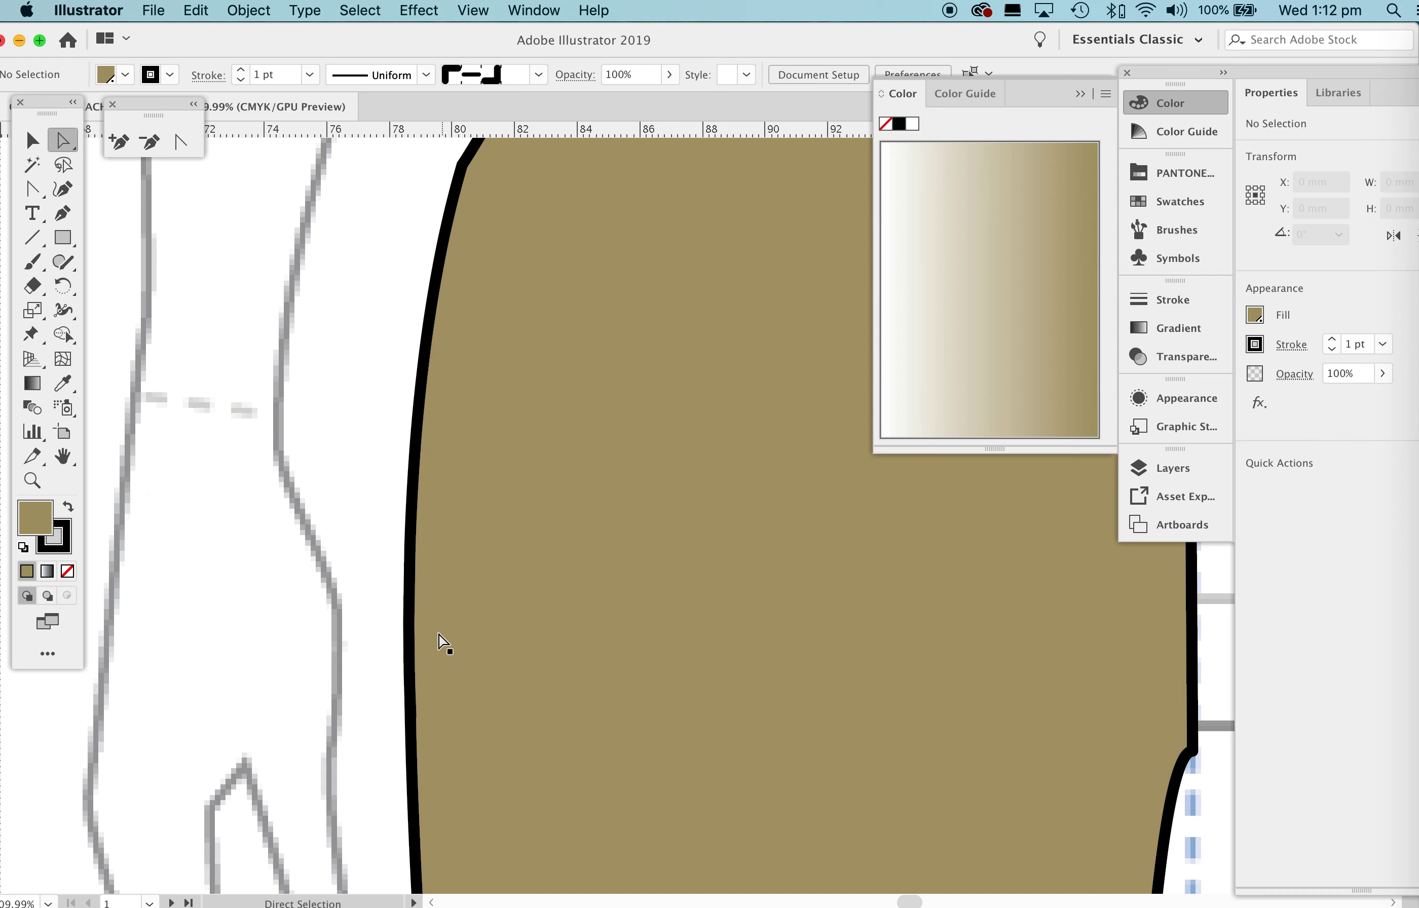
{"action": "key", "text": "z"}
{"action": "left_click_drag", "start_coordinate": [674, 457], "coordinate": [257, 704]}
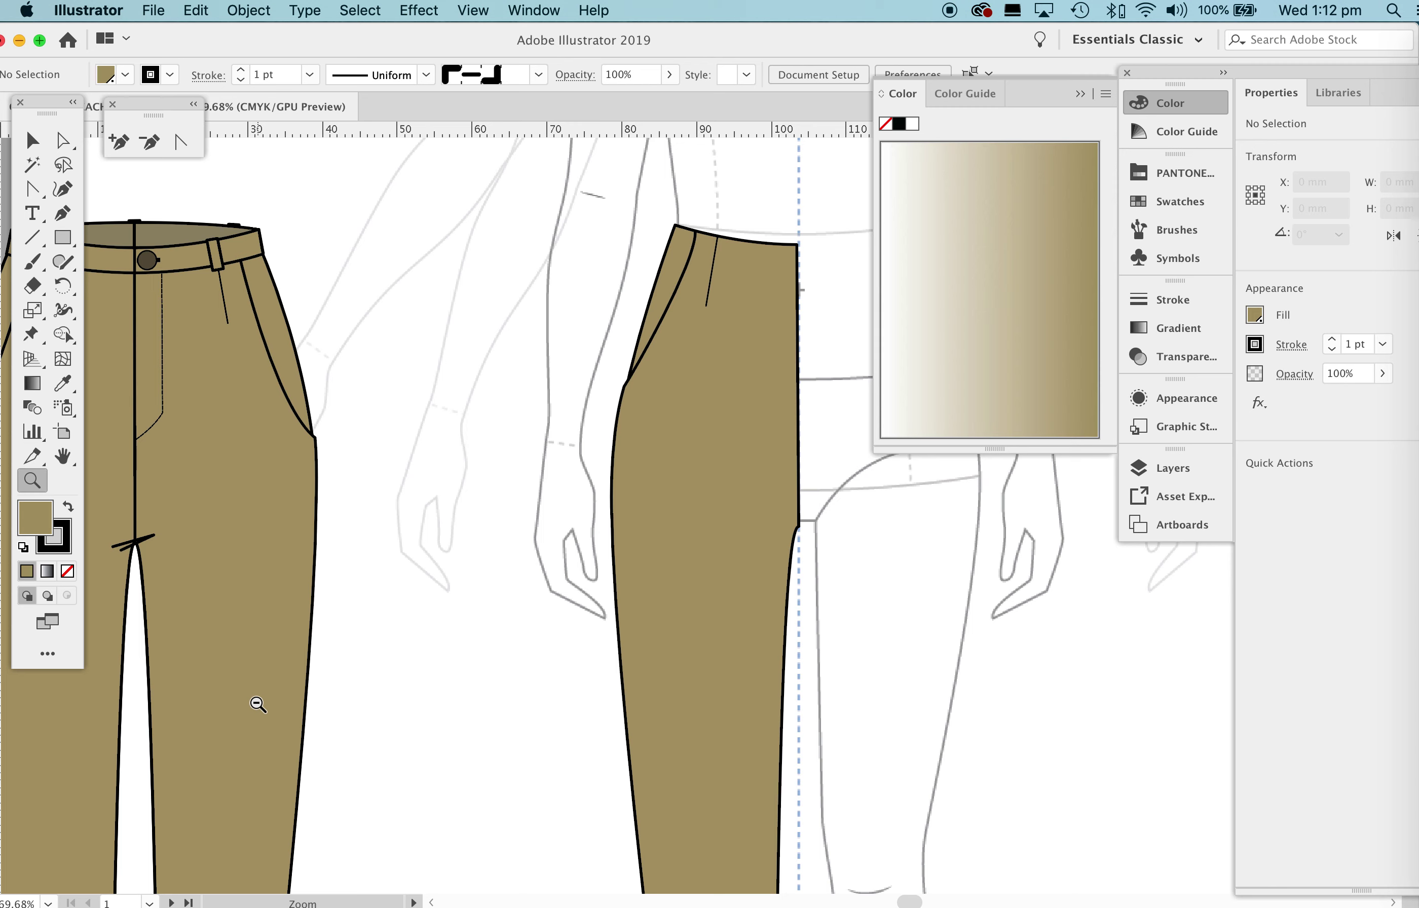
{"action": "left_click_drag", "start_coordinate": [717, 393], "coordinate": [766, 363]}
{"action": "key", "text": "a"}
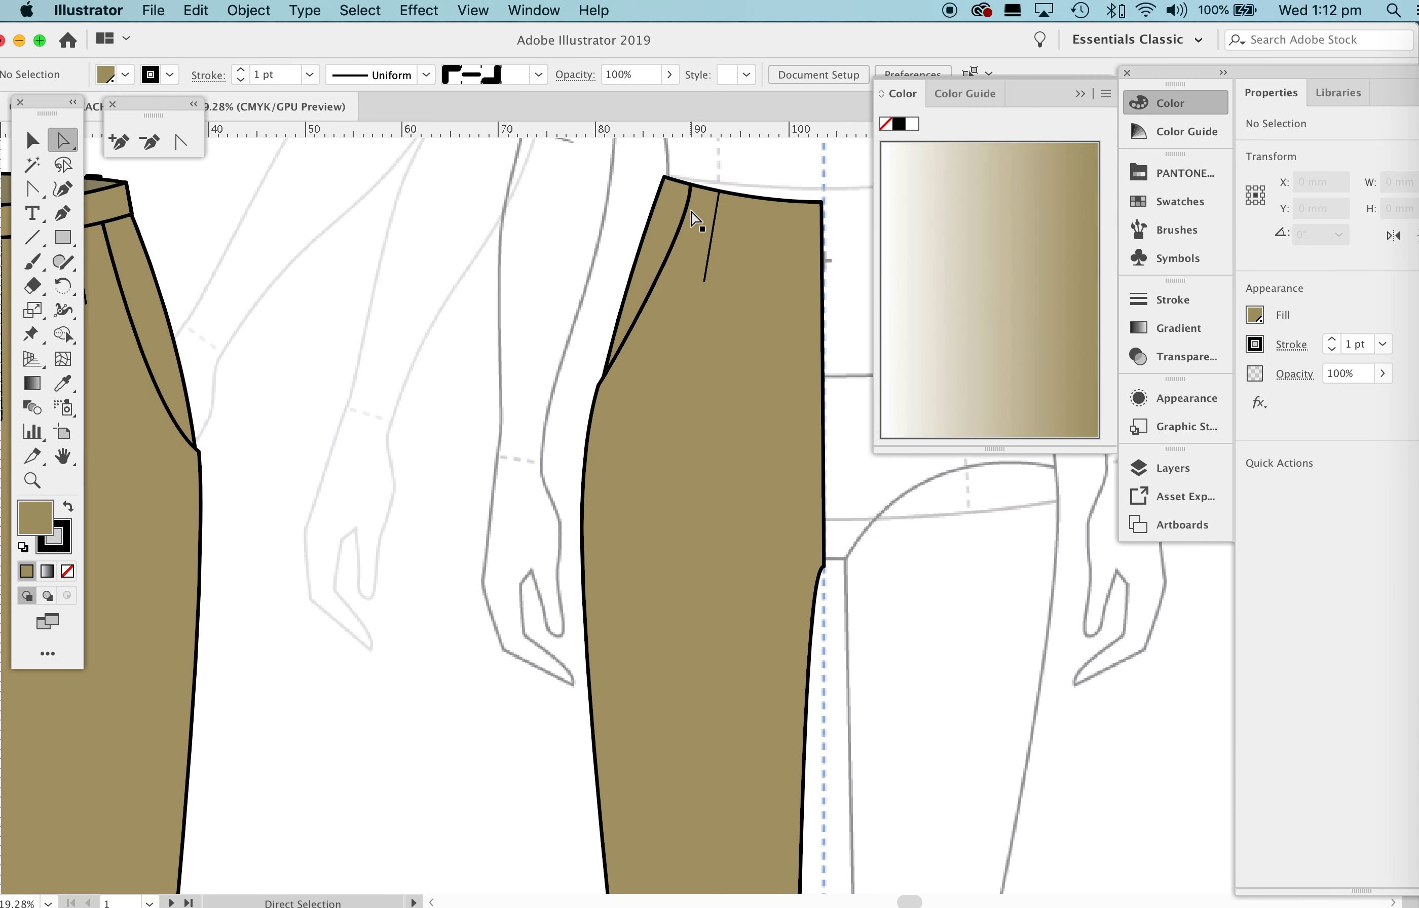
{"action": "left_click", "coordinate": [690, 208]}
{"action": "left_click", "coordinate": [590, 233]}
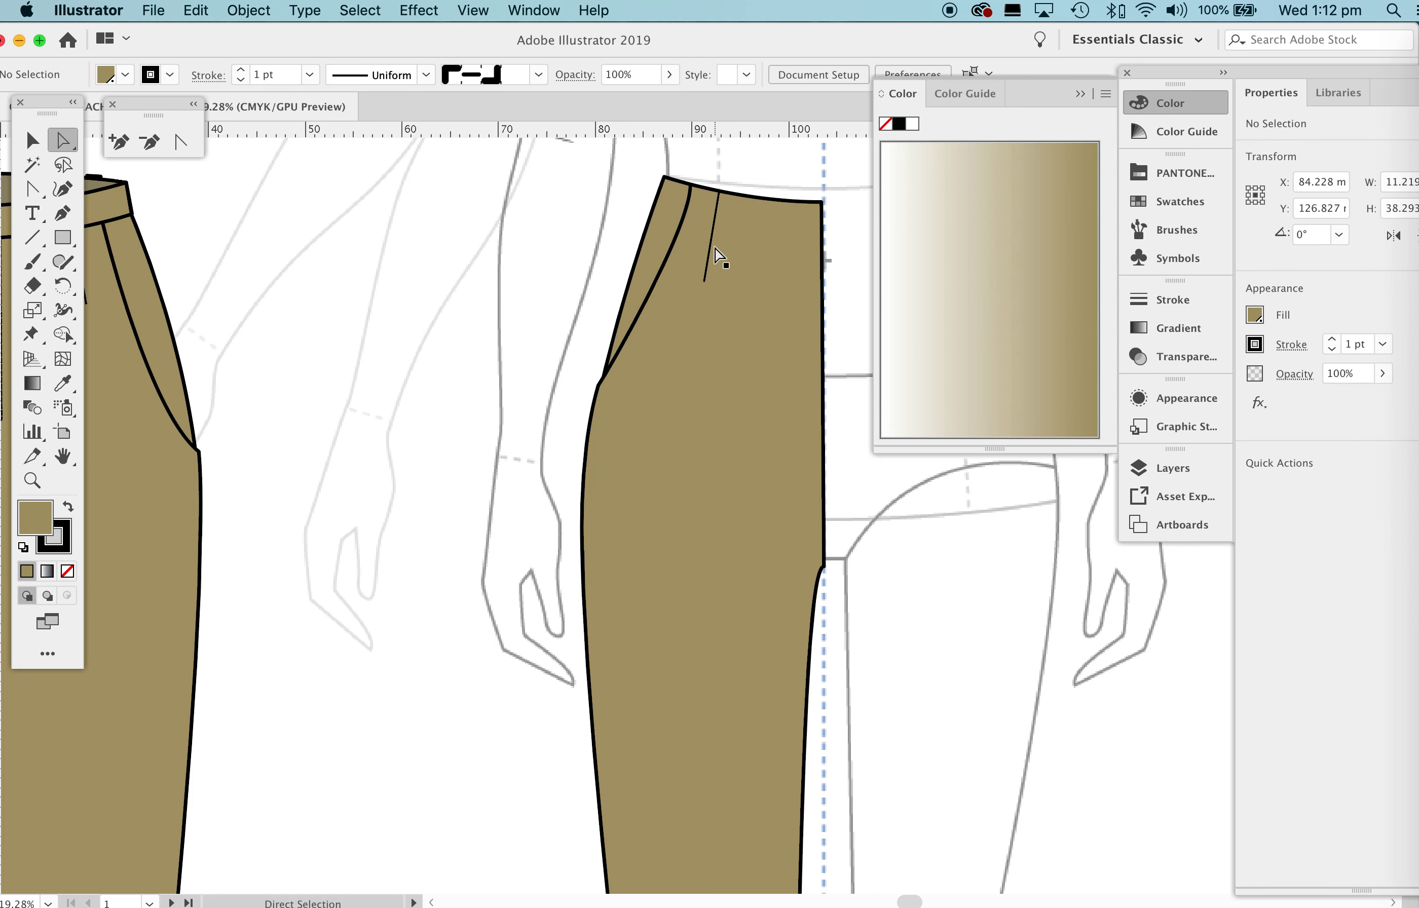
Reshape the slanted pocket opening's curve by adjusting the direction handle of its waistline anchor, and deselect the path.
{"action": "left_click", "coordinate": [662, 269]}
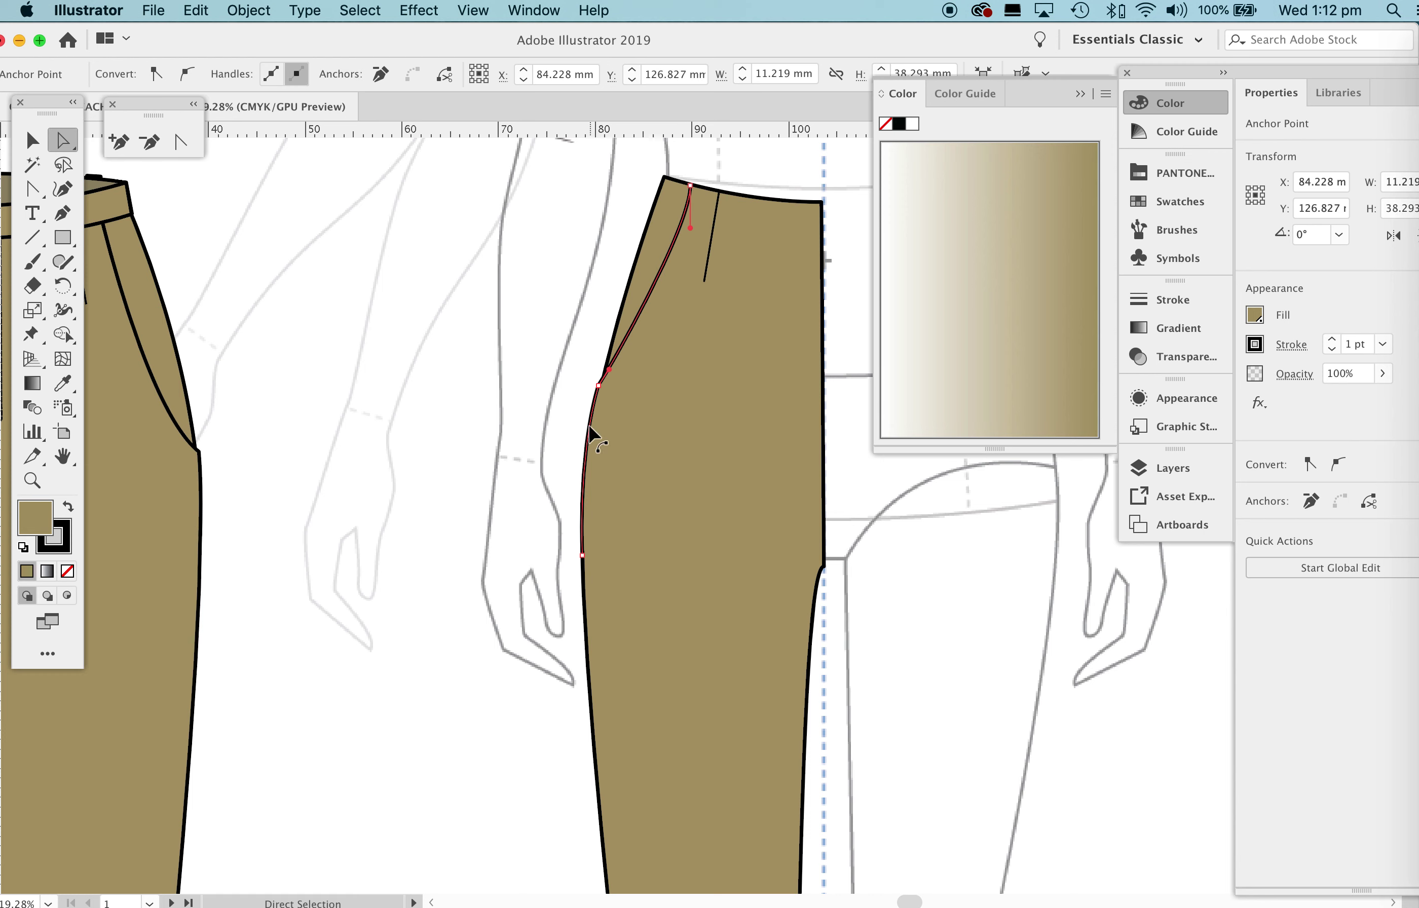
{"action": "left_click_drag", "start_coordinate": [690, 228], "coordinate": [666, 284]}
{"action": "left_click", "coordinate": [393, 278]}
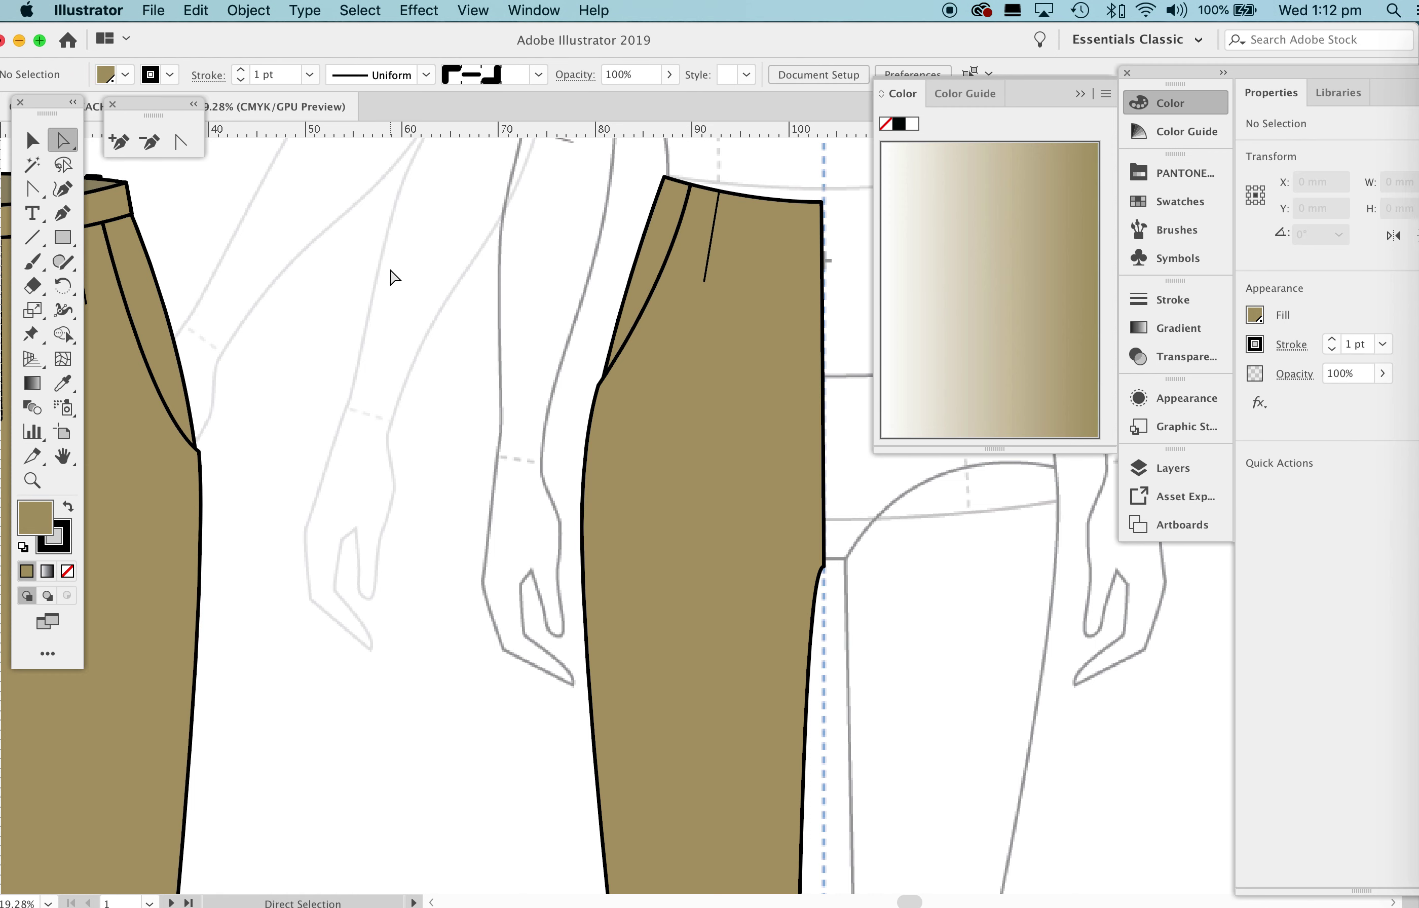
Copy only the waistline segment of the half-trouser and paste it in front as a separate open path.
{"action": "left_click", "coordinate": [1081, 93]}
{"action": "key", "text": "z"}
{"action": "left_click", "coordinate": [906, 372], "text": "alt"}
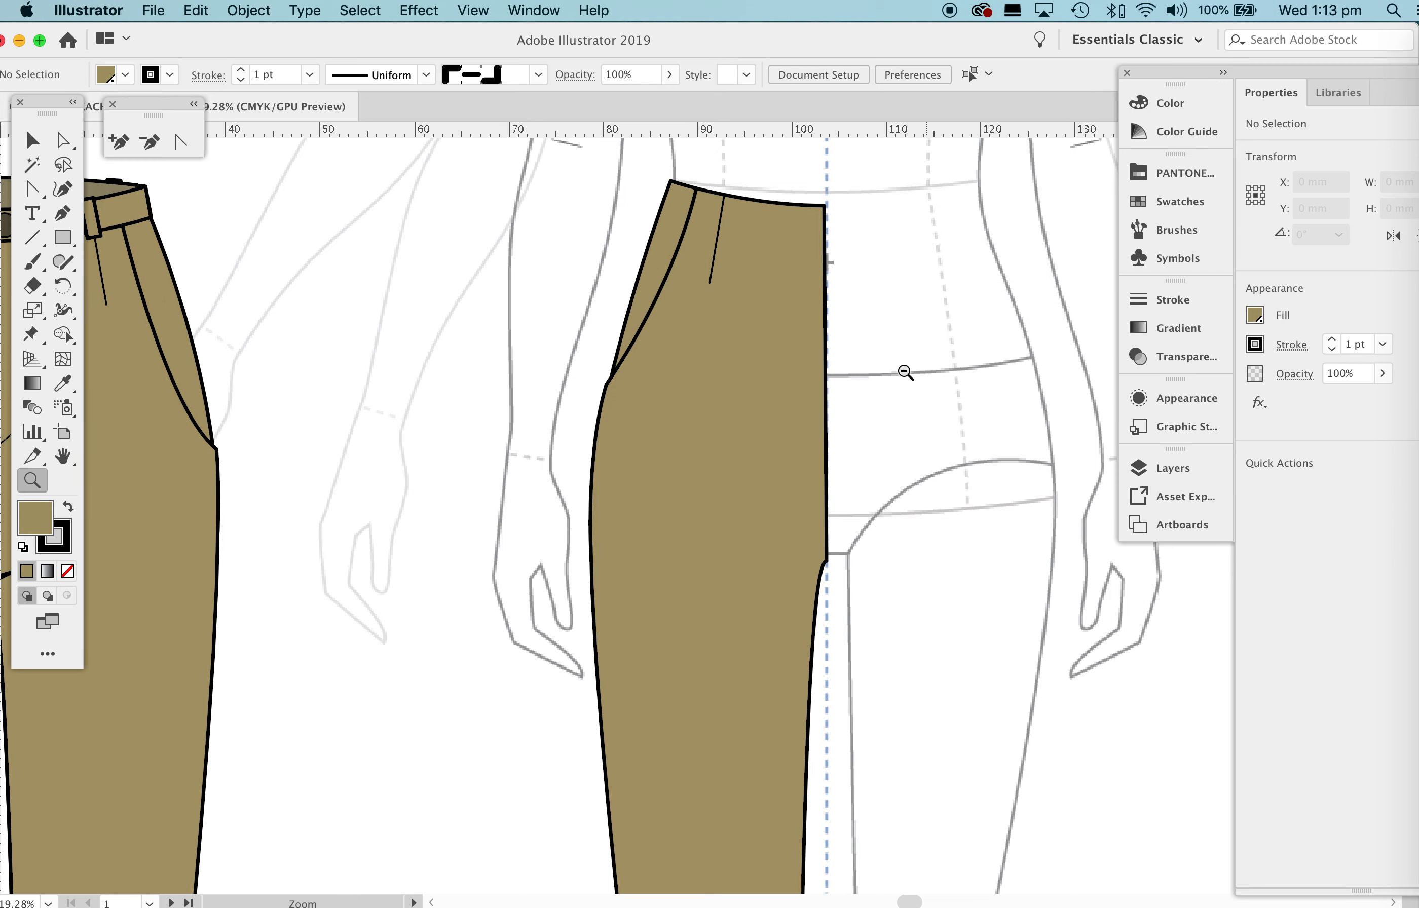
{"action": "left_click", "coordinate": [905, 372], "text": "alt"}
{"action": "left_click_drag", "start_coordinate": [756, 476], "coordinate": [794, 468]}
{"action": "left_click_drag", "start_coordinate": [838, 338], "coordinate": [730, 385]}
{"action": "key", "text": "a"}
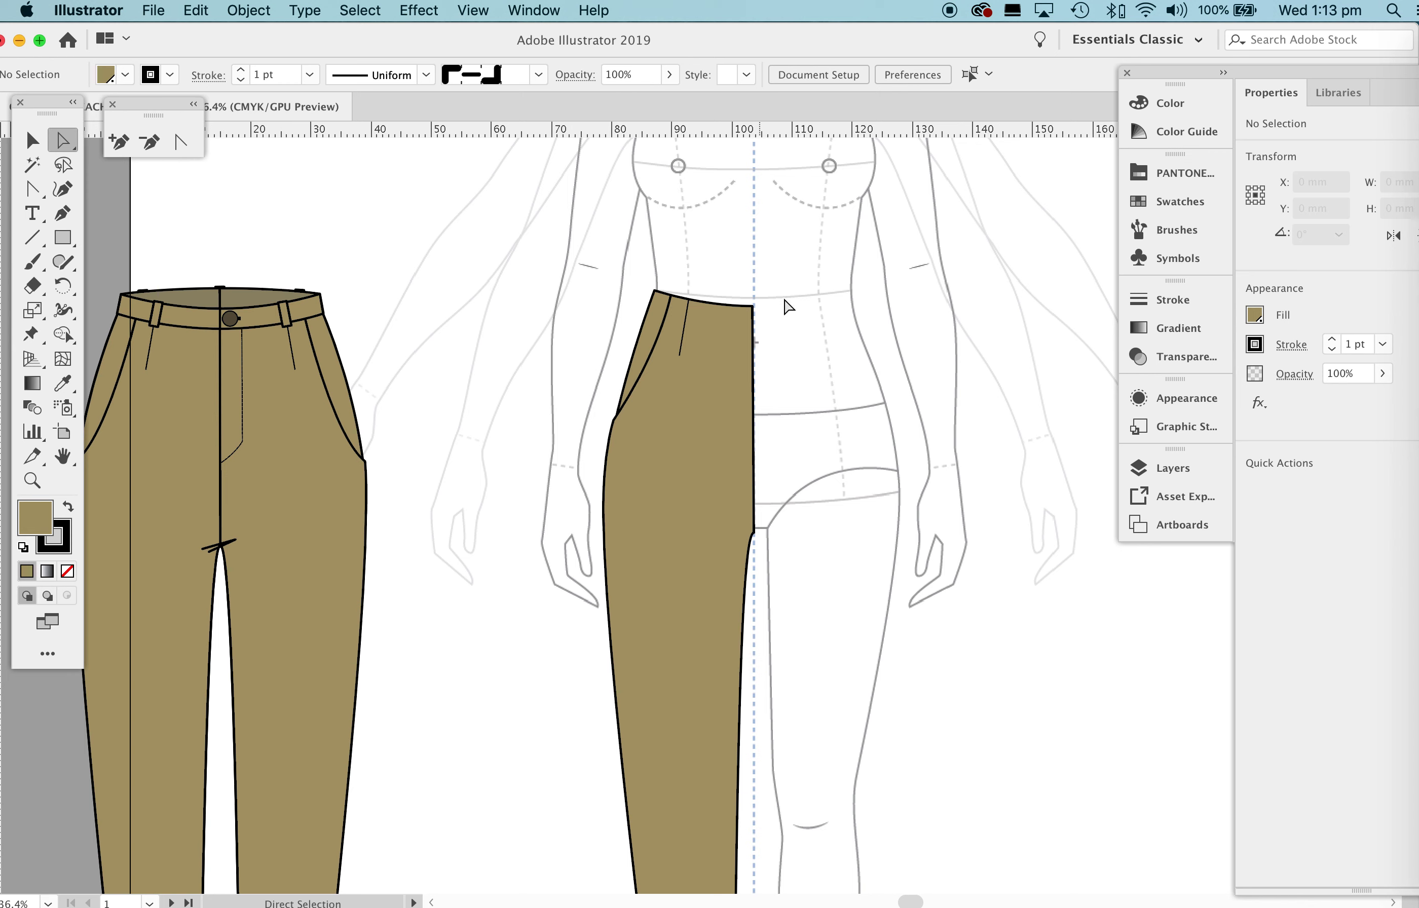
{"action": "left_click", "coordinate": [710, 302]}
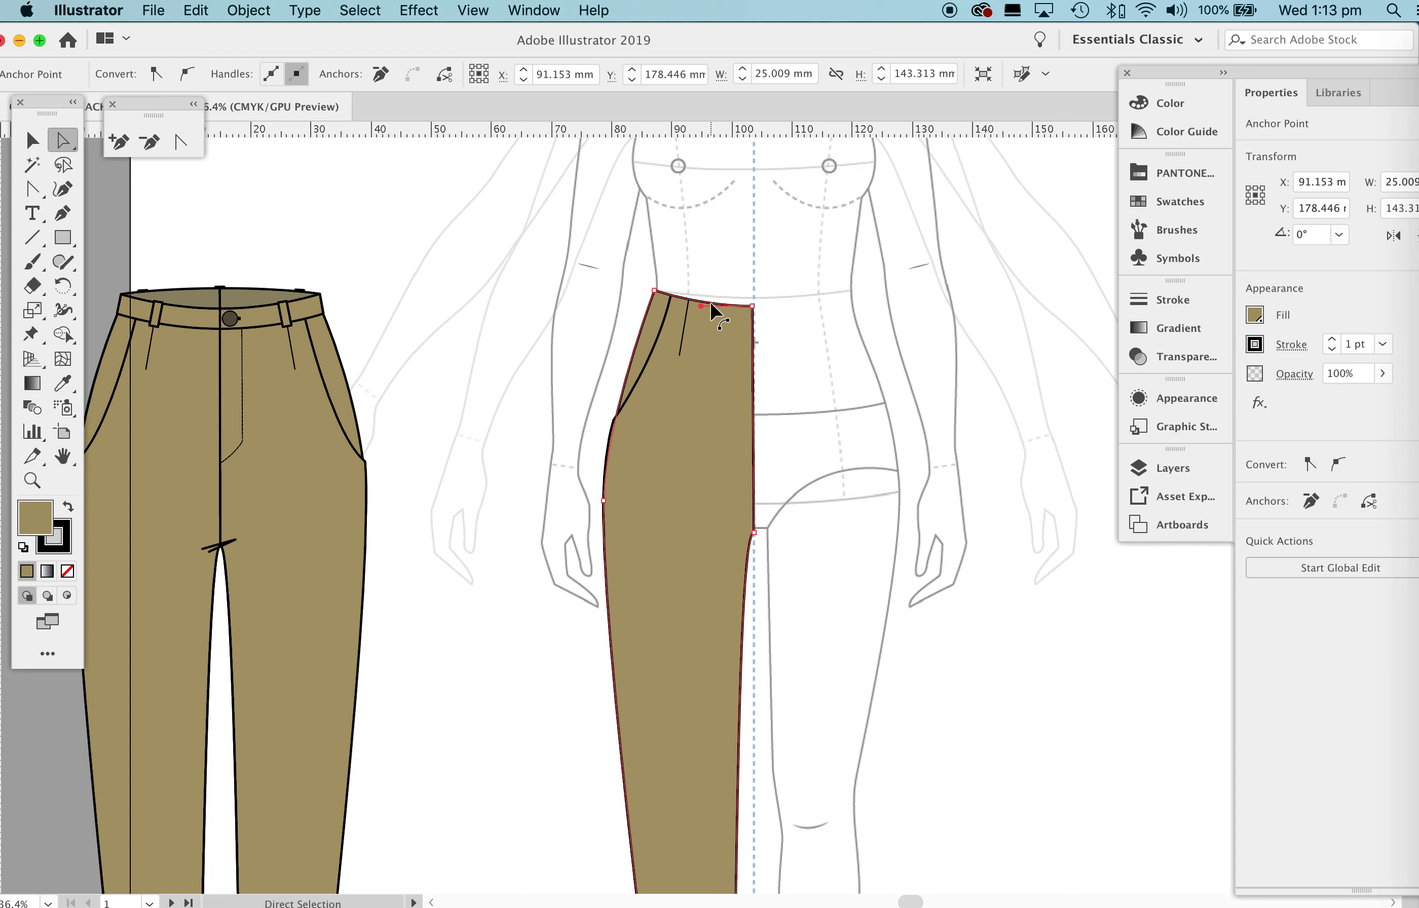
{"action": "left_click", "coordinate": [710, 304]}
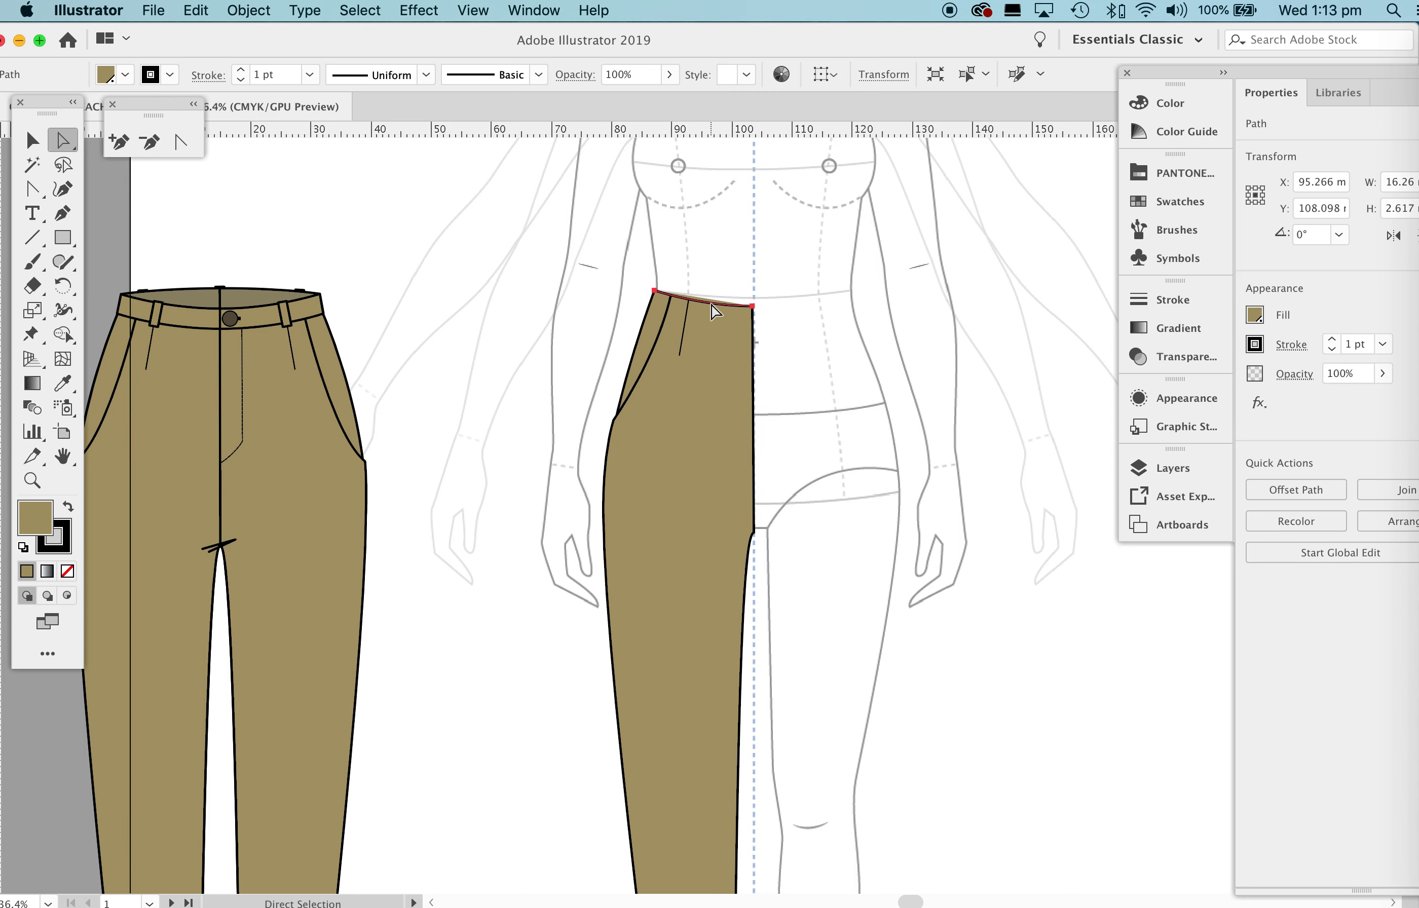
Remove the fill from the copied waistline path and set its stroke weight to 10 pt.
{"action": "key", "text": "z"}
{"action": "left_click_drag", "start_coordinate": [713, 295], "coordinate": [1083, 427]}
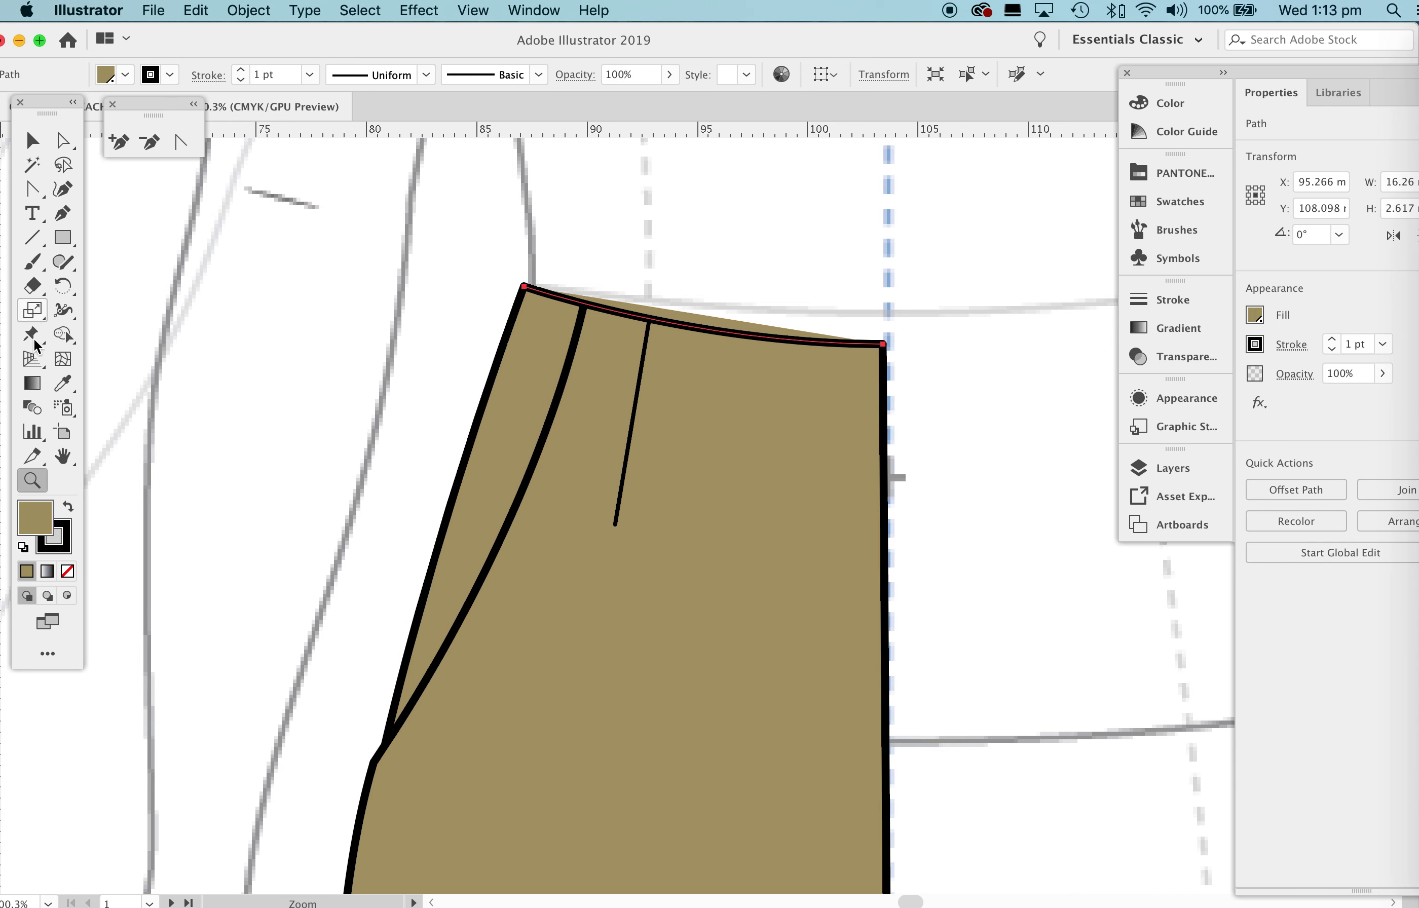
{"action": "scroll", "coordinate": [28, 563], "scroll_direction": "right", "scroll_amount": 1}
{"action": "left_click", "coordinate": [65, 570]}
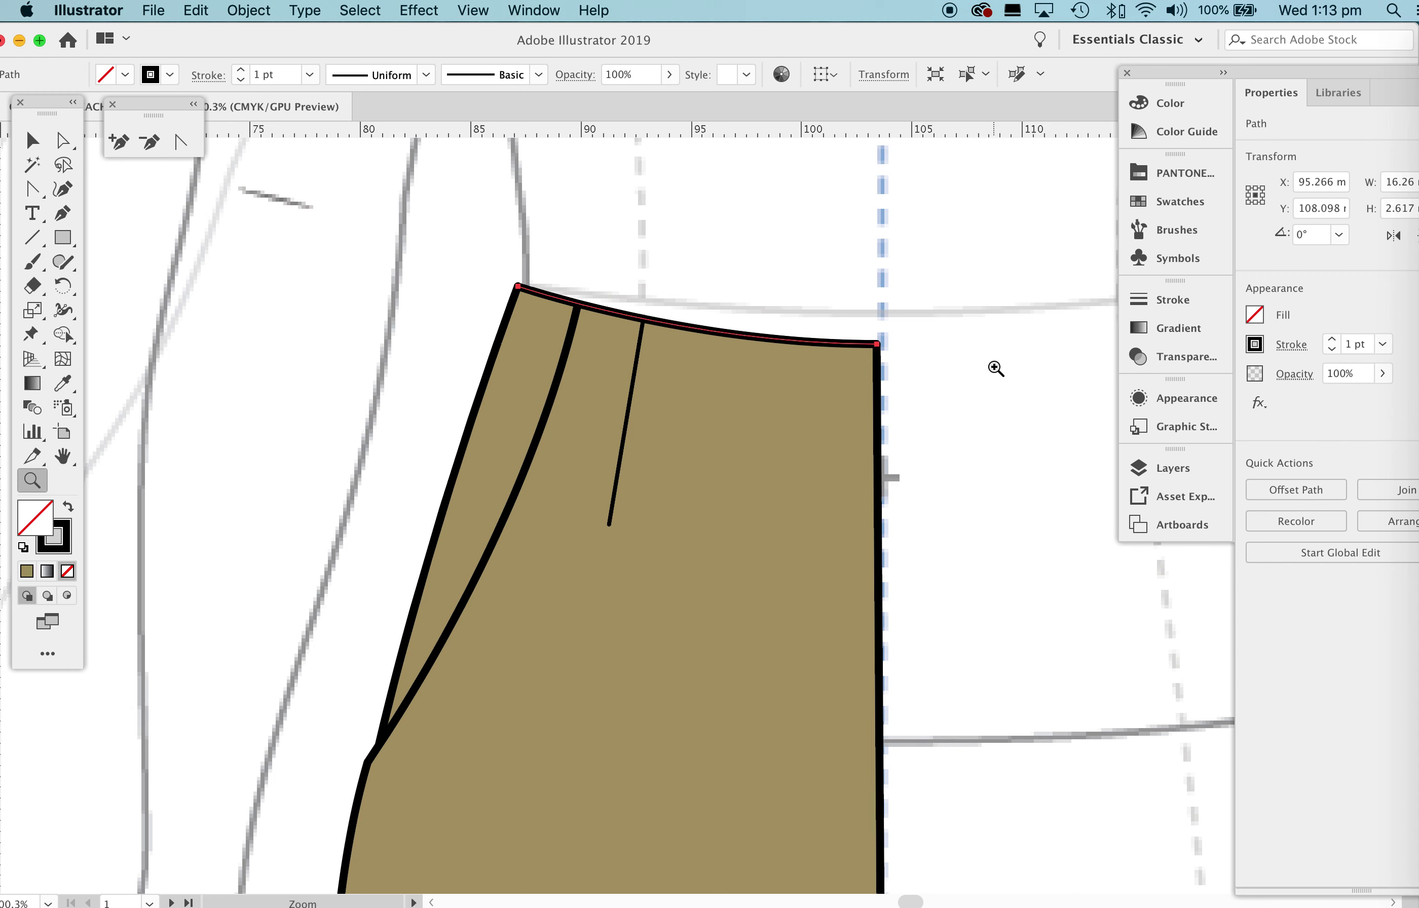
{"action": "left_click", "coordinate": [1383, 344]}
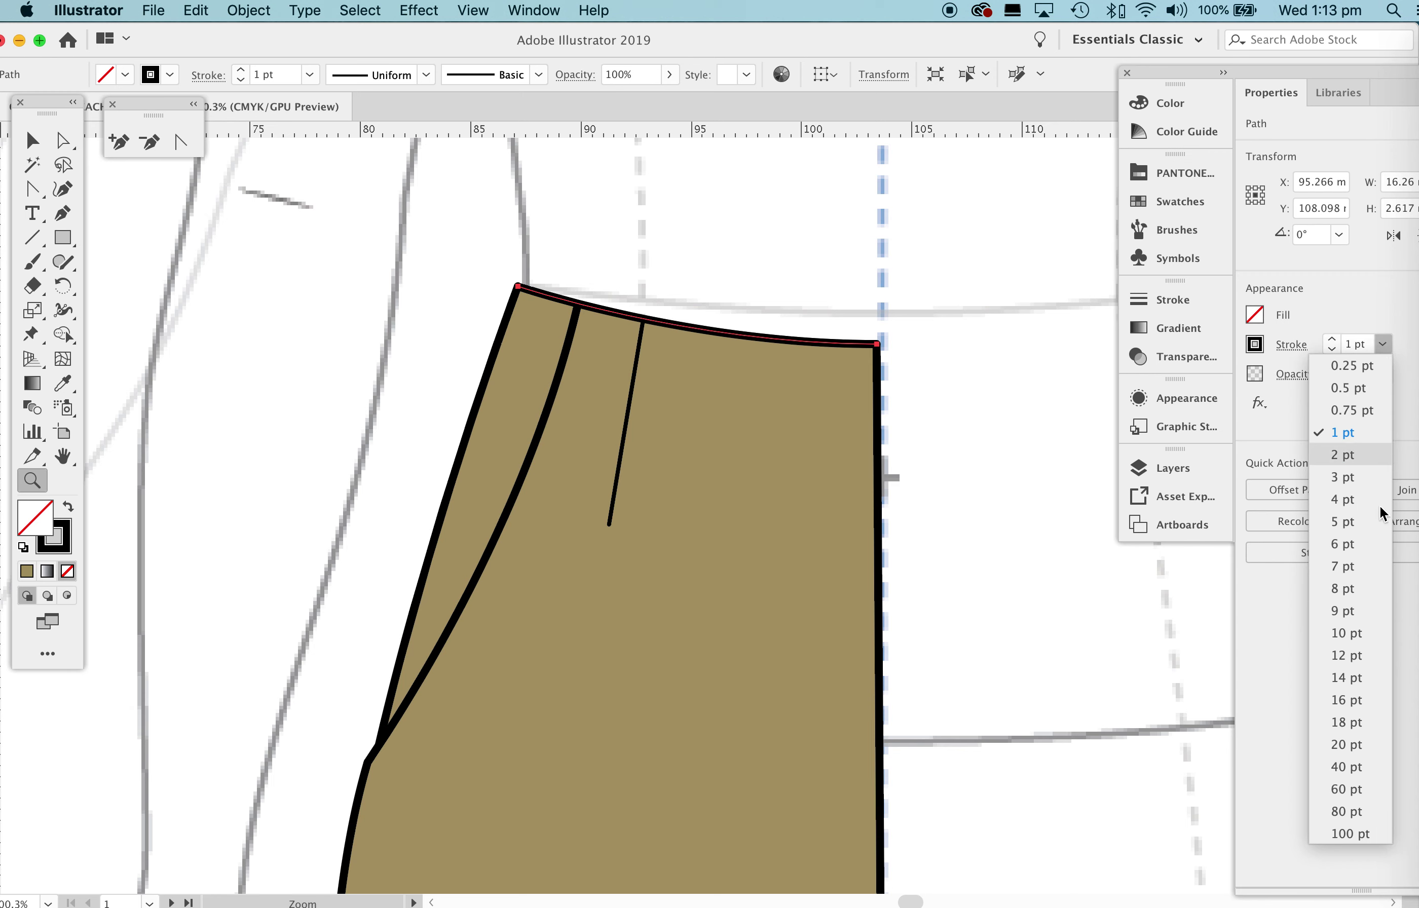
{"action": "left_click", "coordinate": [1341, 634]}
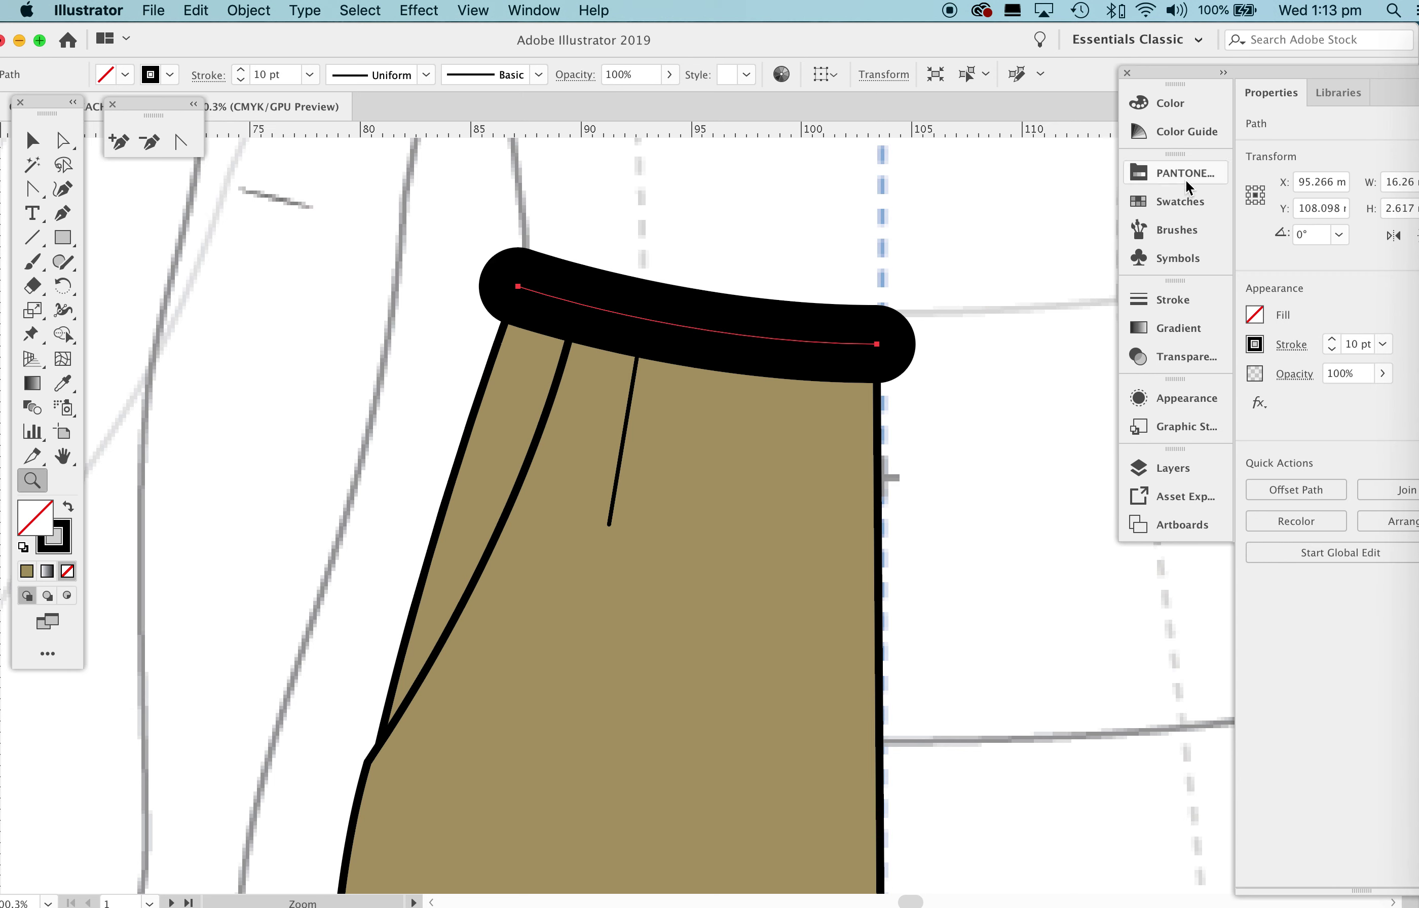
Give the thick waistline stroke butt caps and expand it into a closed waistband shape.
{"action": "left_click", "coordinate": [1170, 300]}
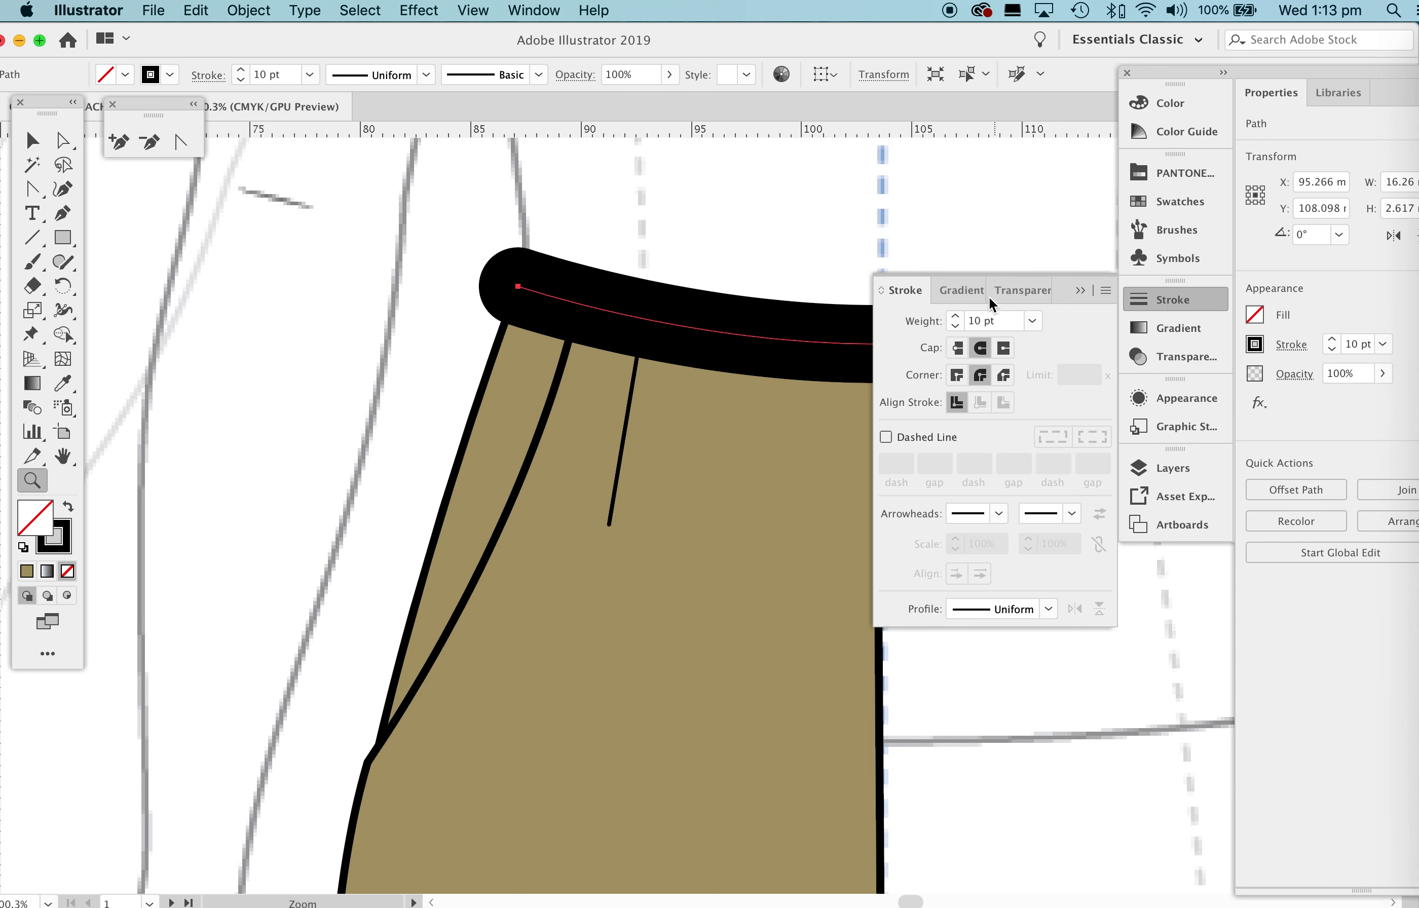
{"action": "left_click", "coordinate": [956, 348]}
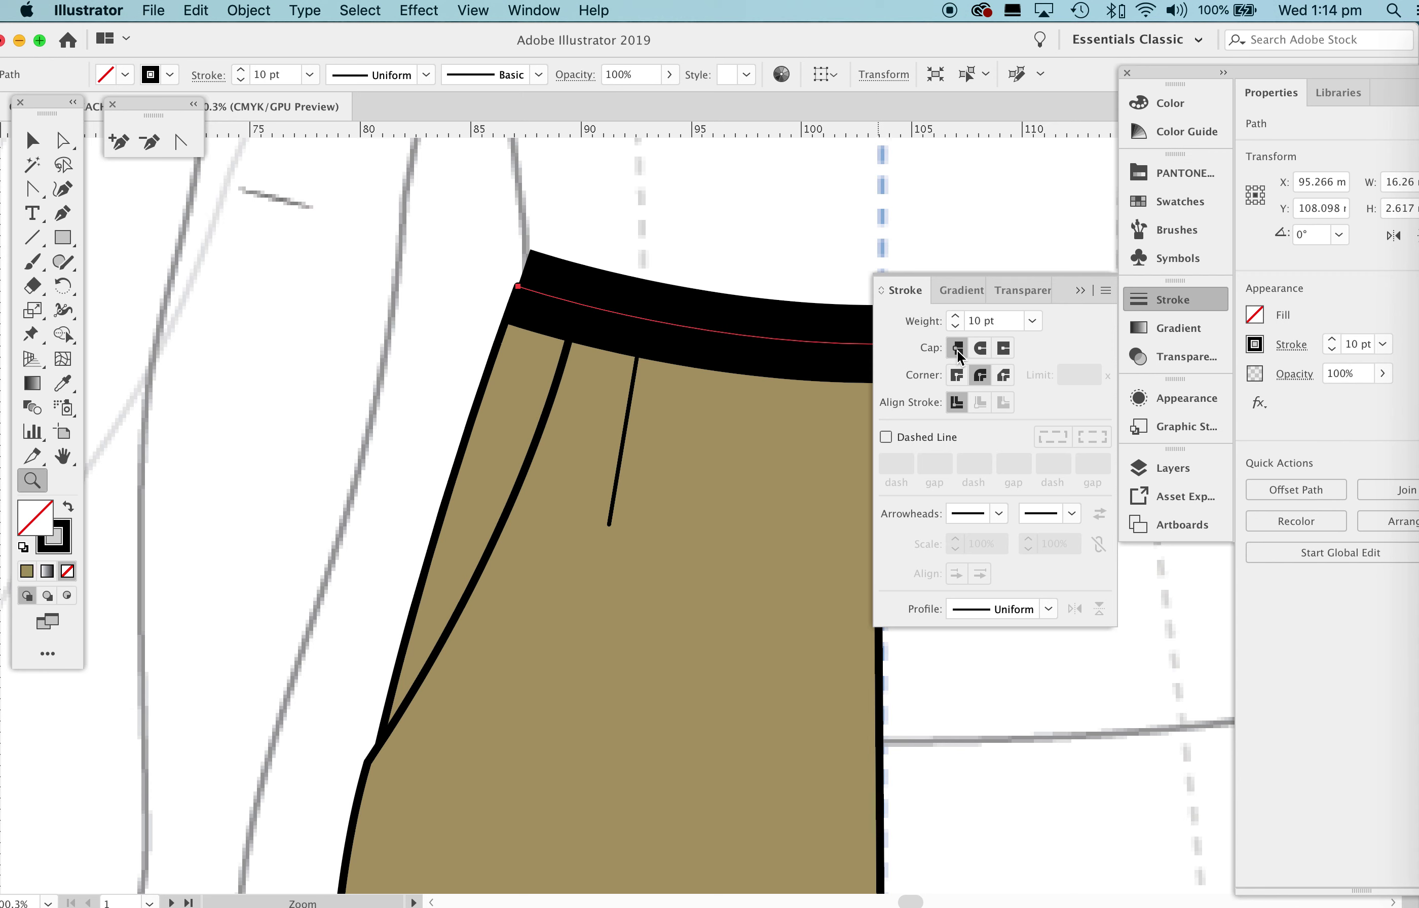
{"action": "left_click", "coordinate": [1080, 289]}
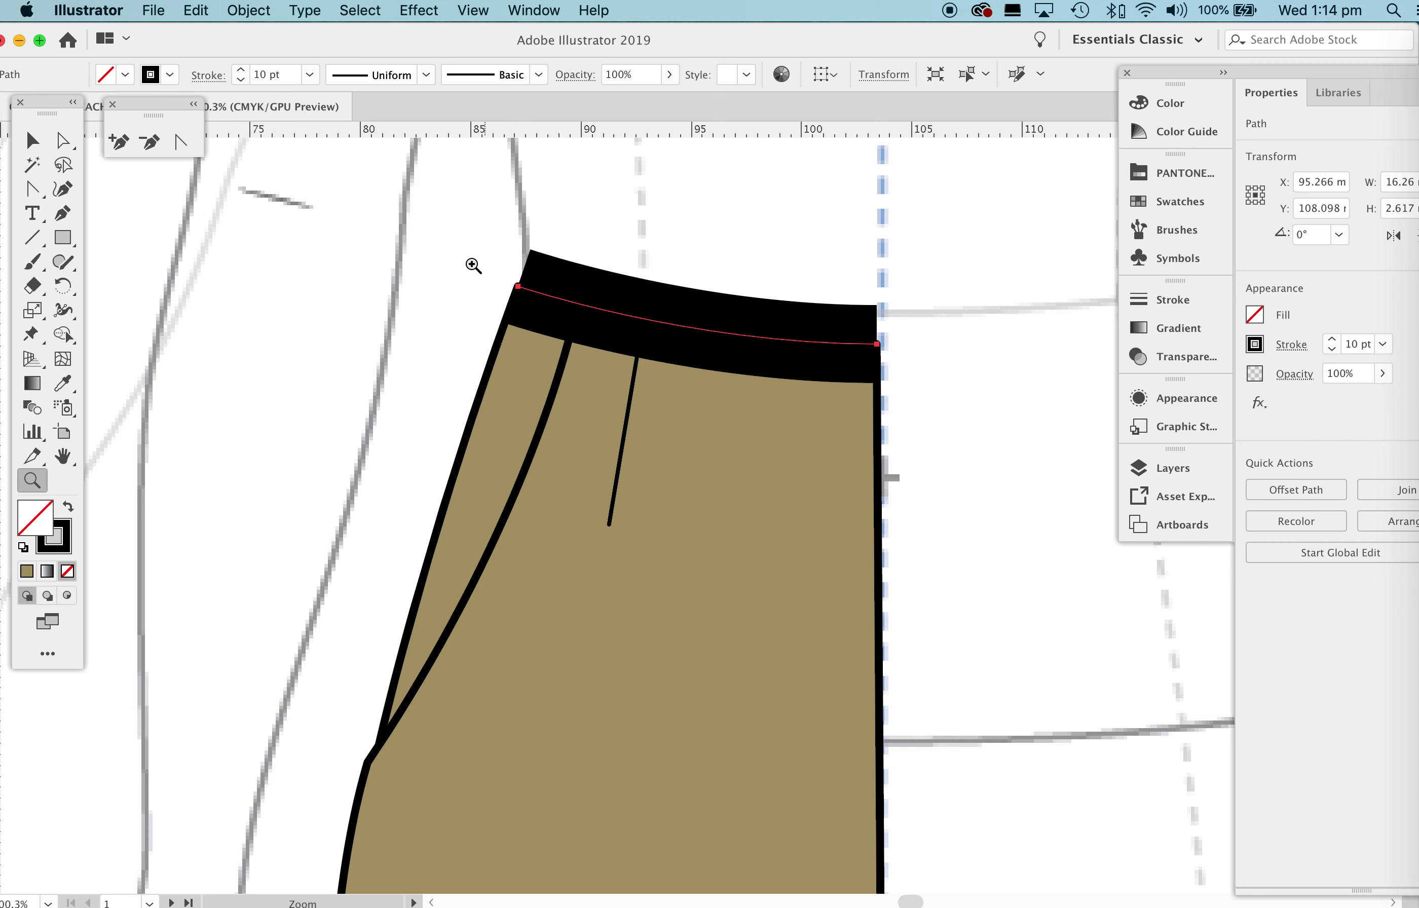
{"action": "left_click", "coordinate": [238, 16]}
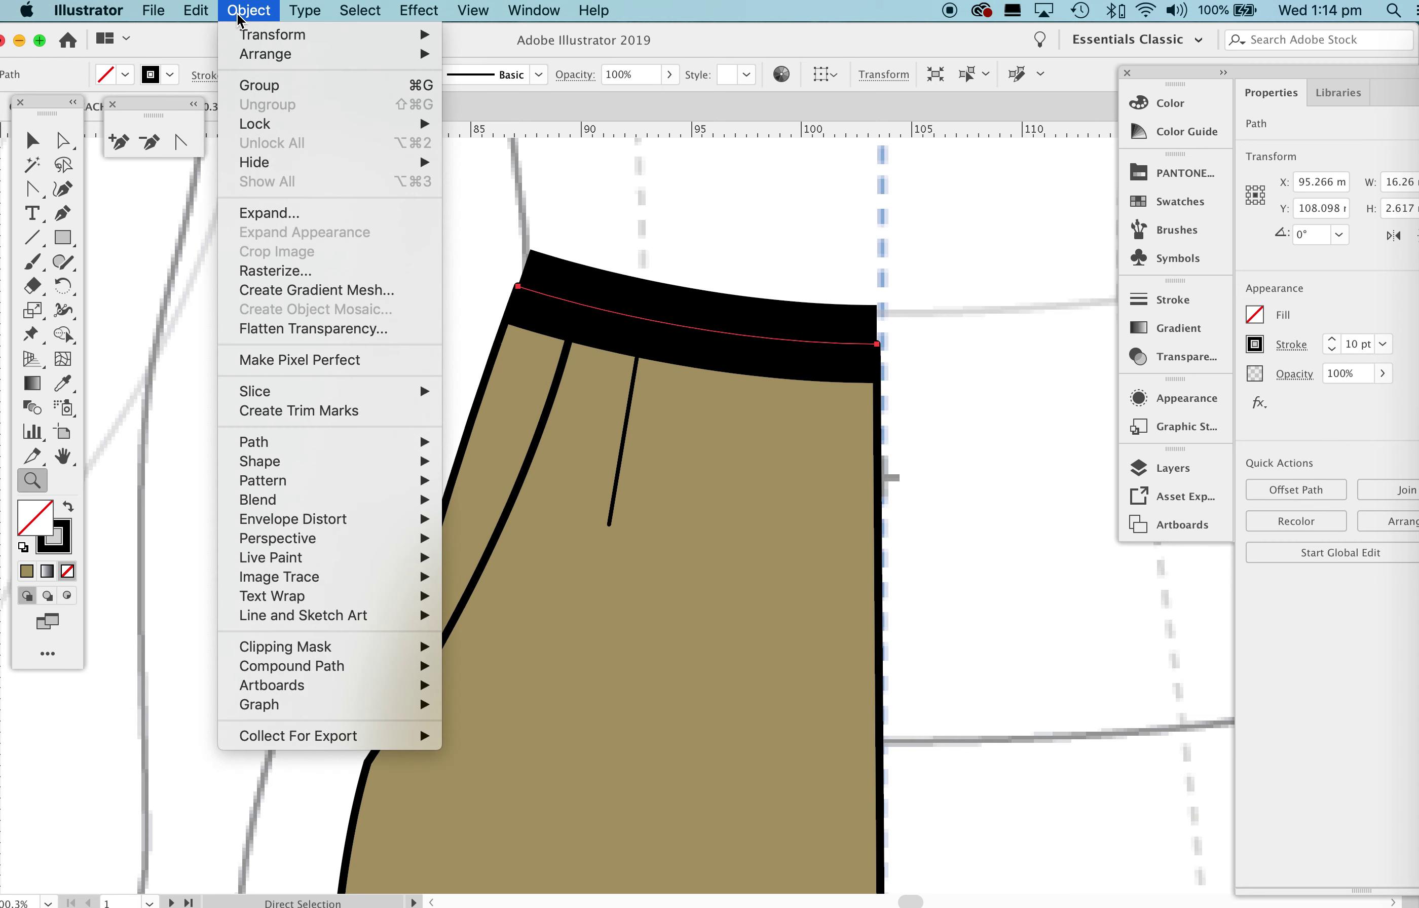
{"action": "left_click", "coordinate": [268, 213]}
{"action": "left_click", "coordinate": [647, 597]}
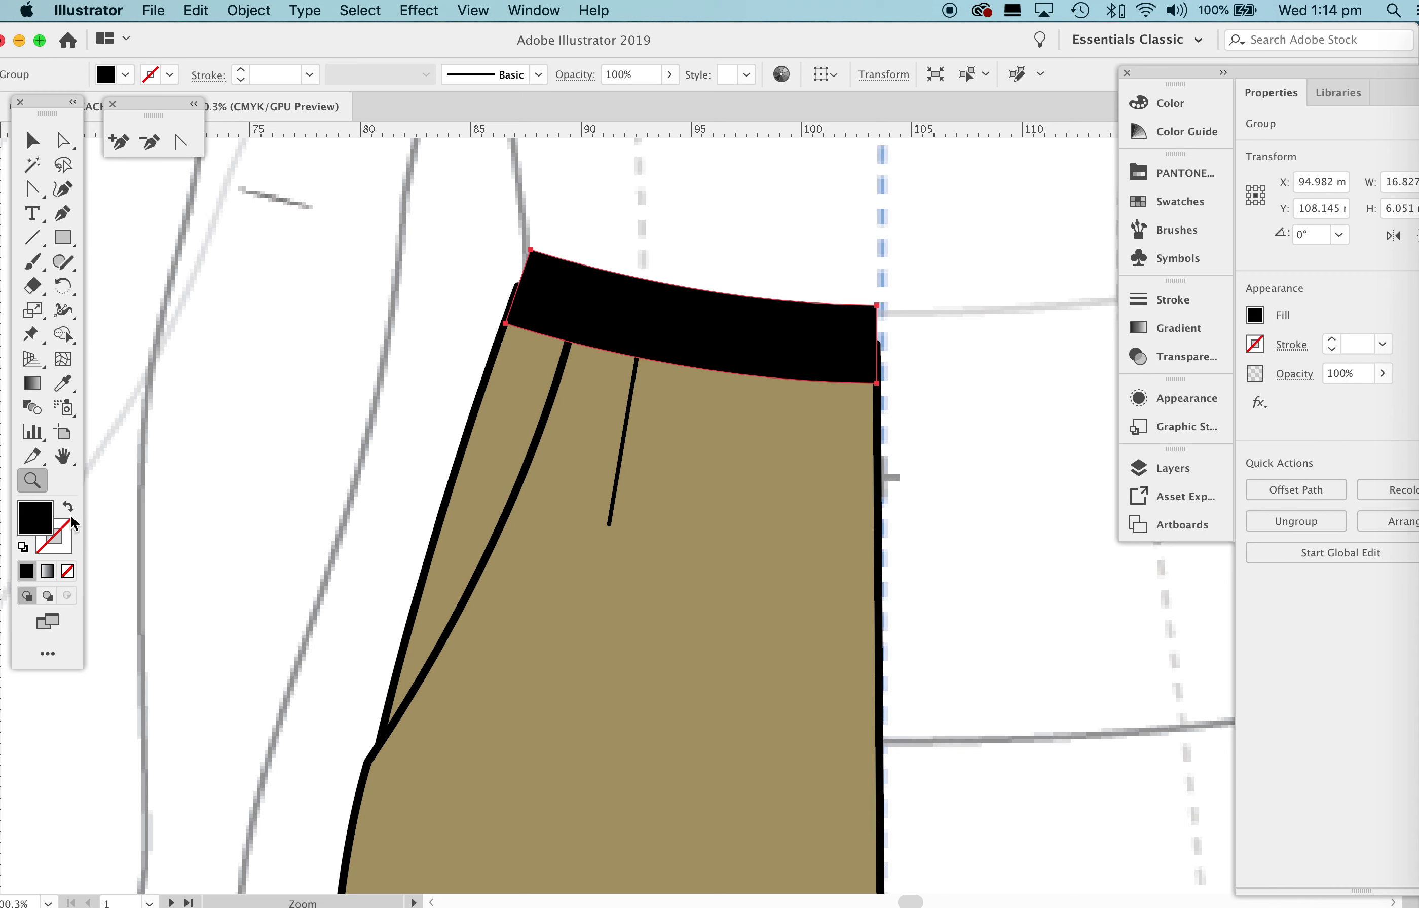
Apply the trouser leg's khaki fill and 1 pt black stroke to the waistband with the Eyedropper and bring it to the front.
{"action": "left_click", "coordinate": [62, 384]}
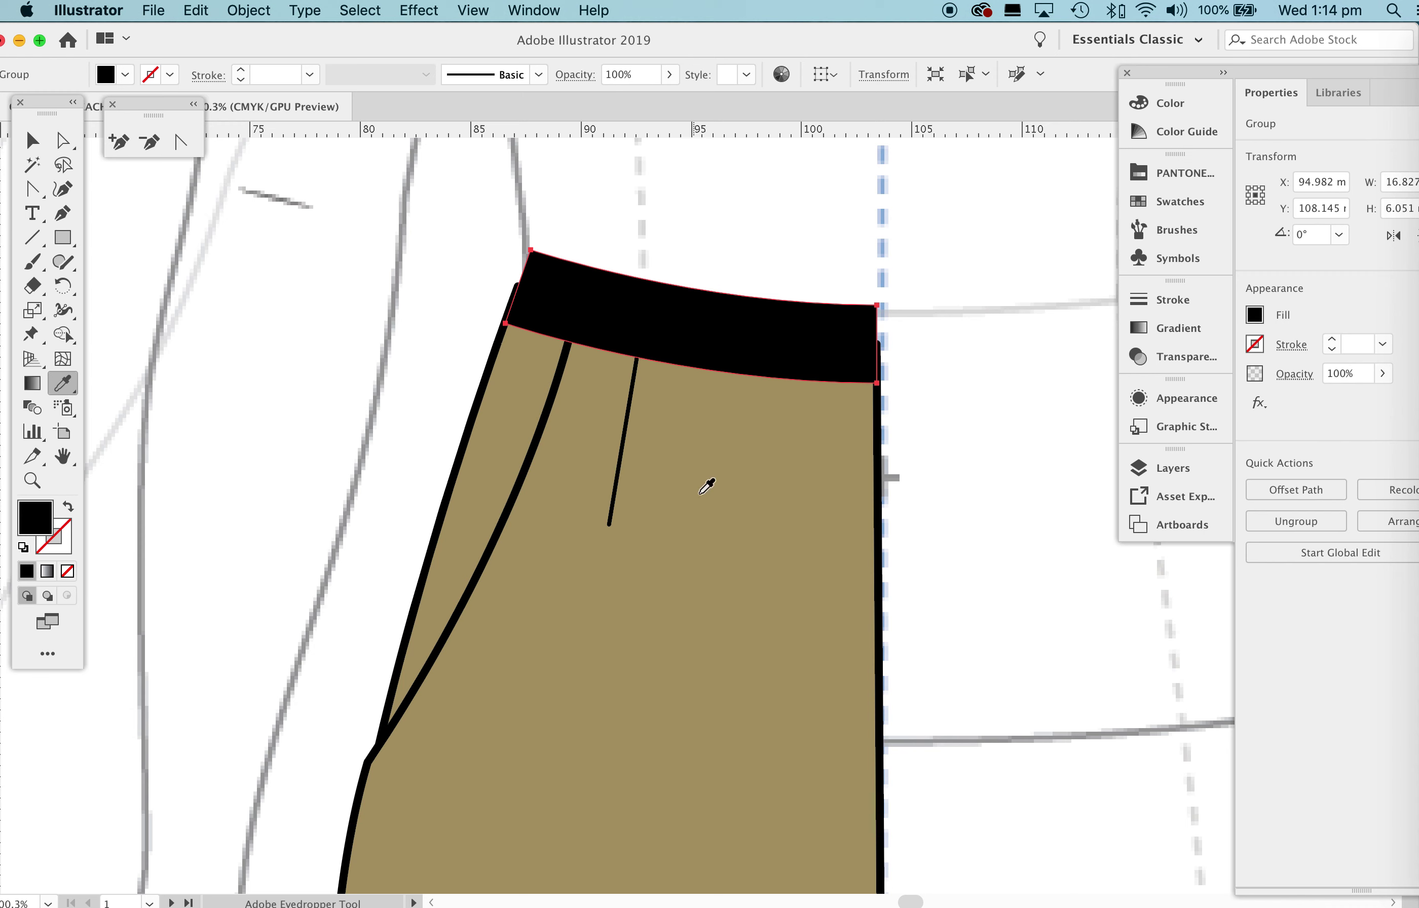
{"action": "left_click", "coordinate": [706, 522]}
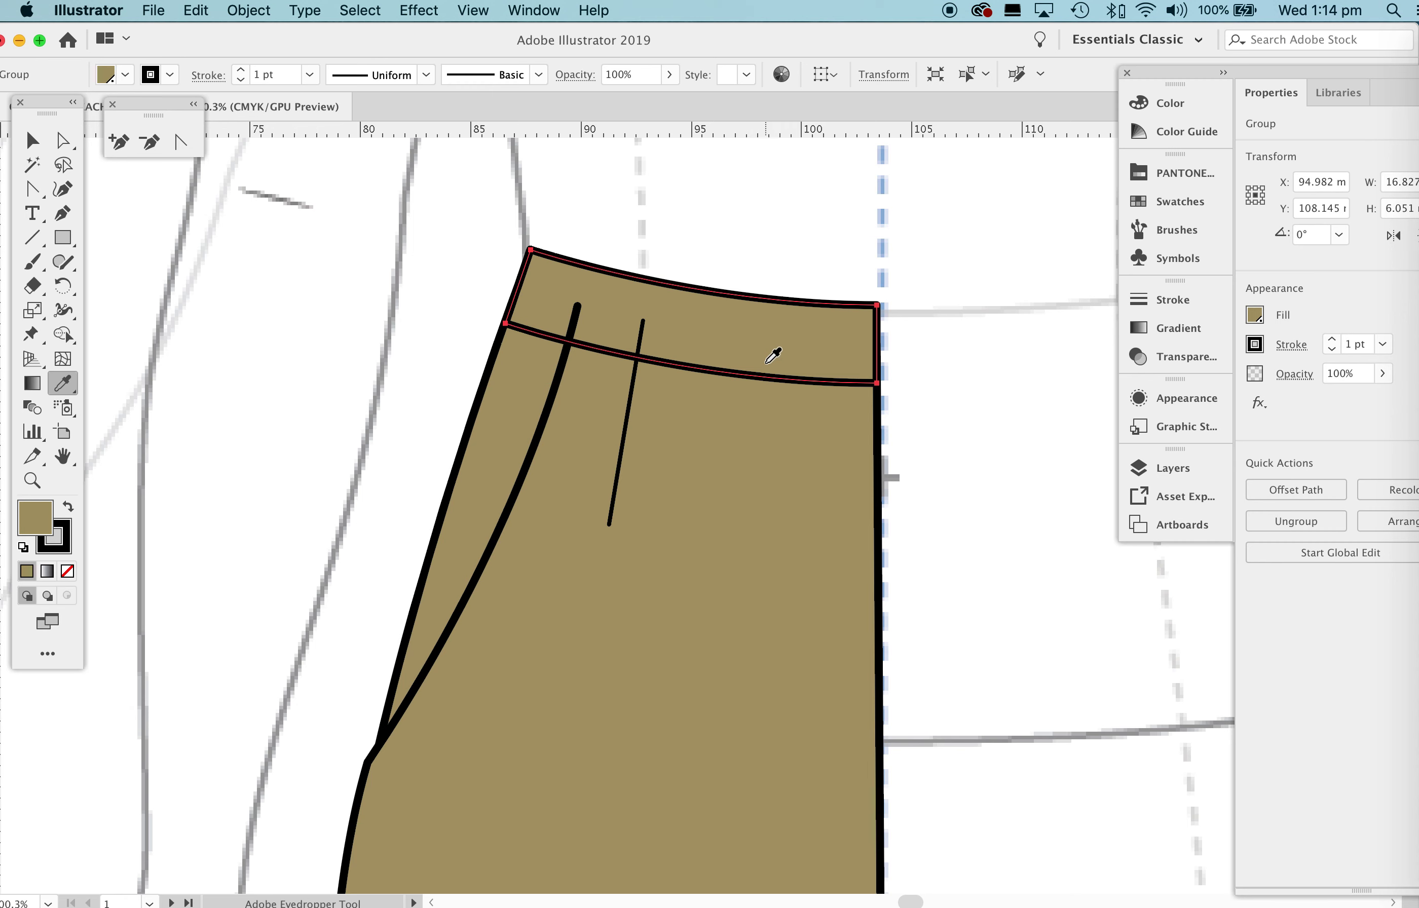
{"action": "right_click", "coordinate": [810, 352]}
{"action": "mouse_move", "coordinate": [862, 571]}
{"action": "left_click", "coordinate": [1071, 565]}
{"action": "left_click", "coordinate": [31, 145]}
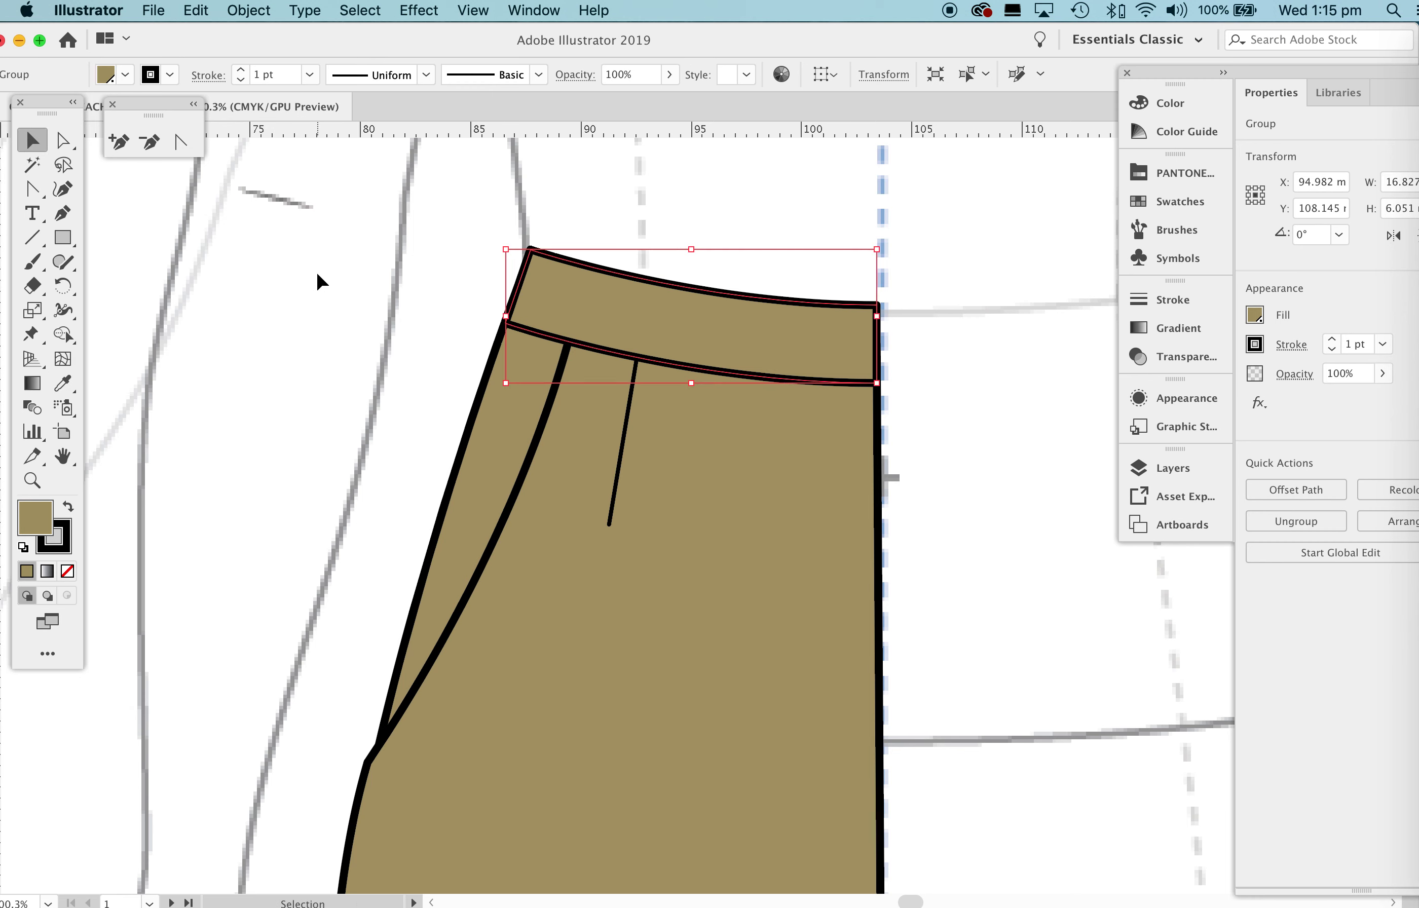
{"action": "left_click", "coordinate": [313, 279]}
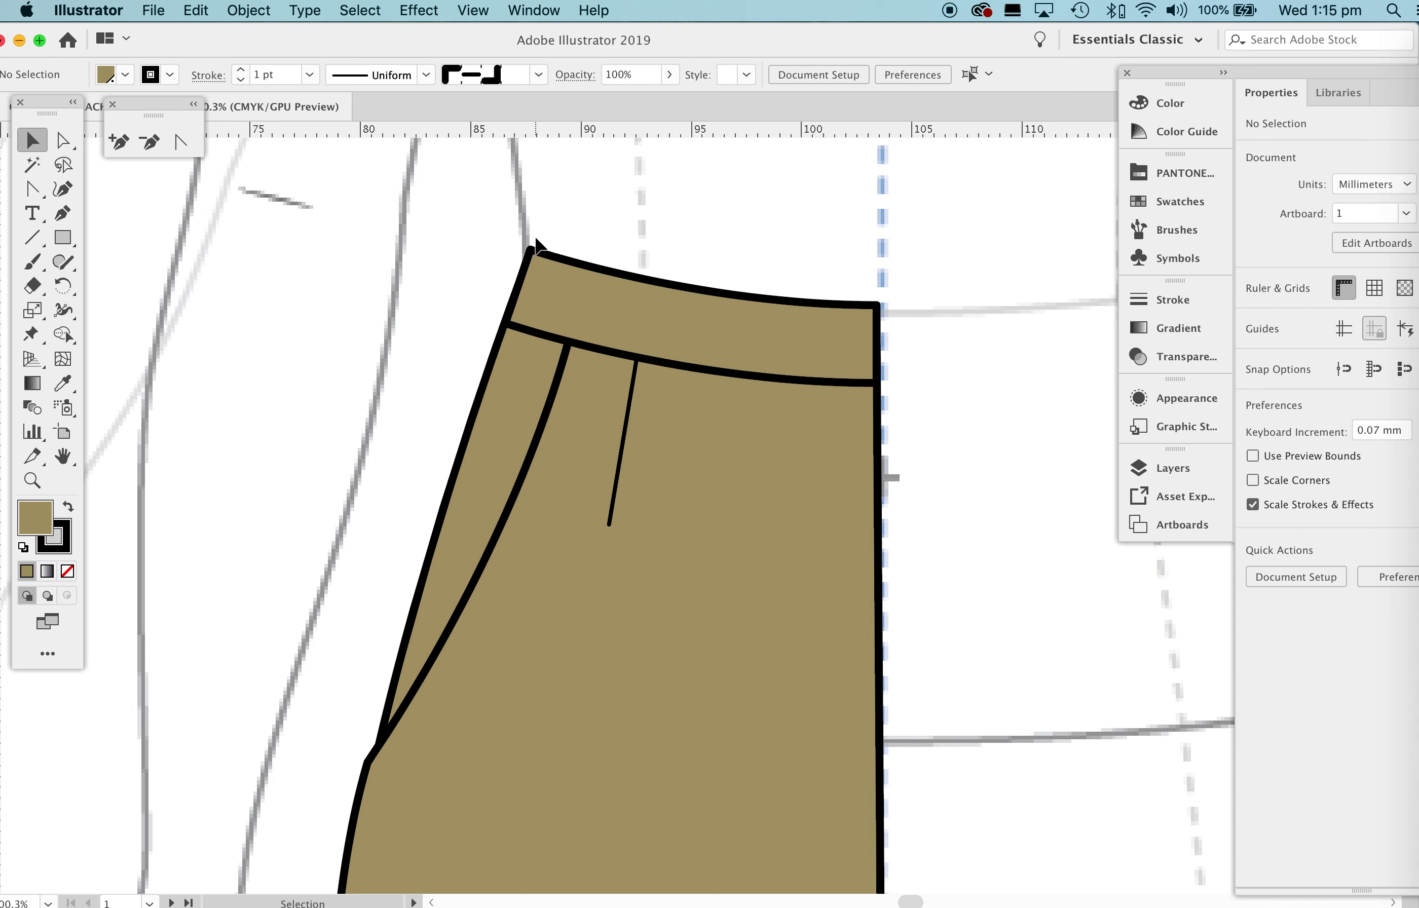
Nudge the waistband's upper side-seam anchor outward to X 87.284 mm and deselect the shape.
{"action": "key", "text": "a"}
{"action": "left_click", "coordinate": [531, 251]}
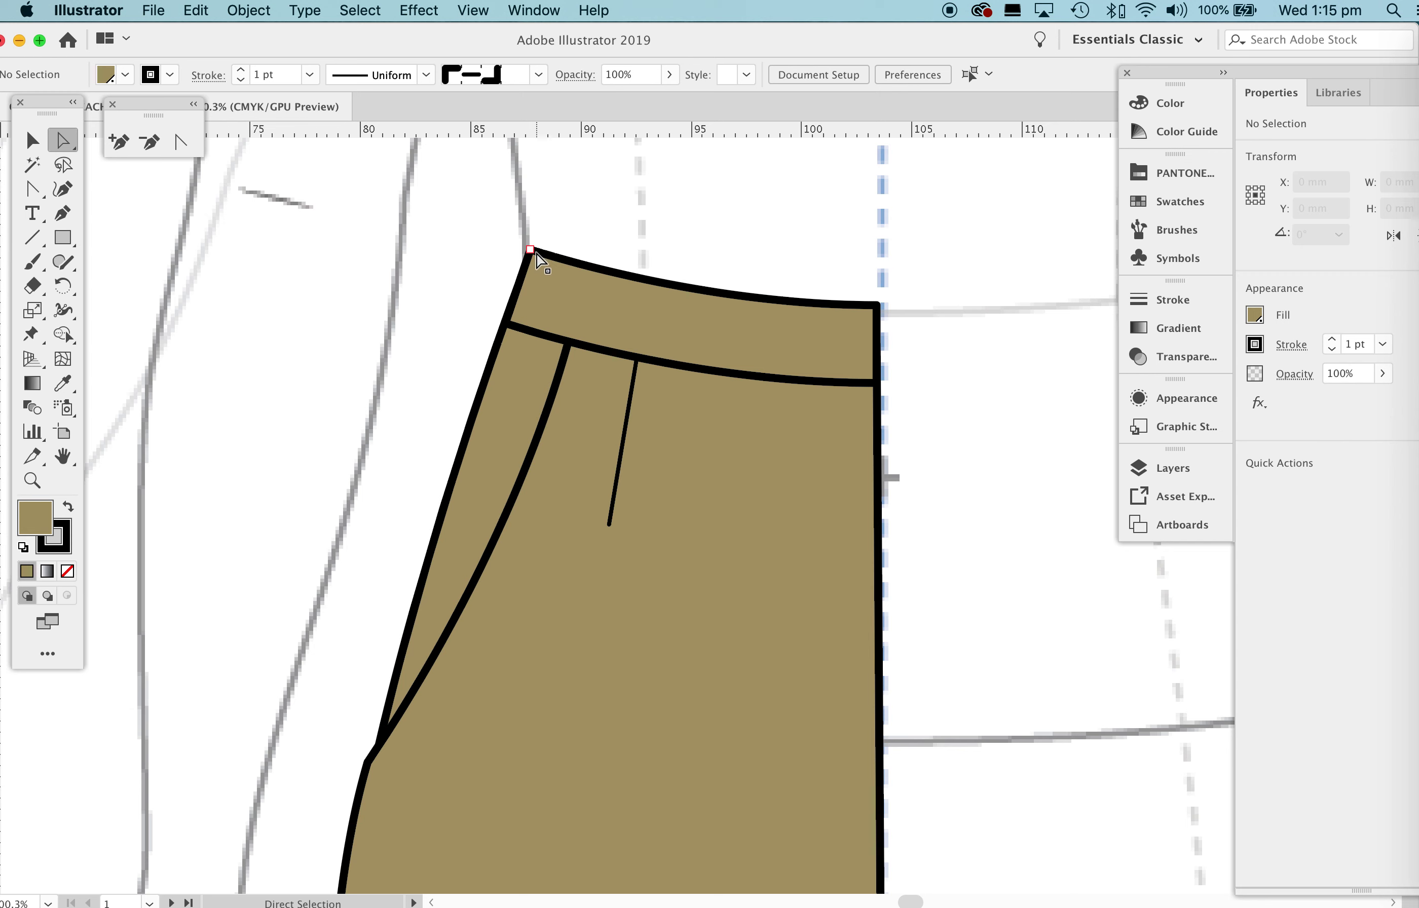
{"action": "left_click", "coordinate": [532, 251]}
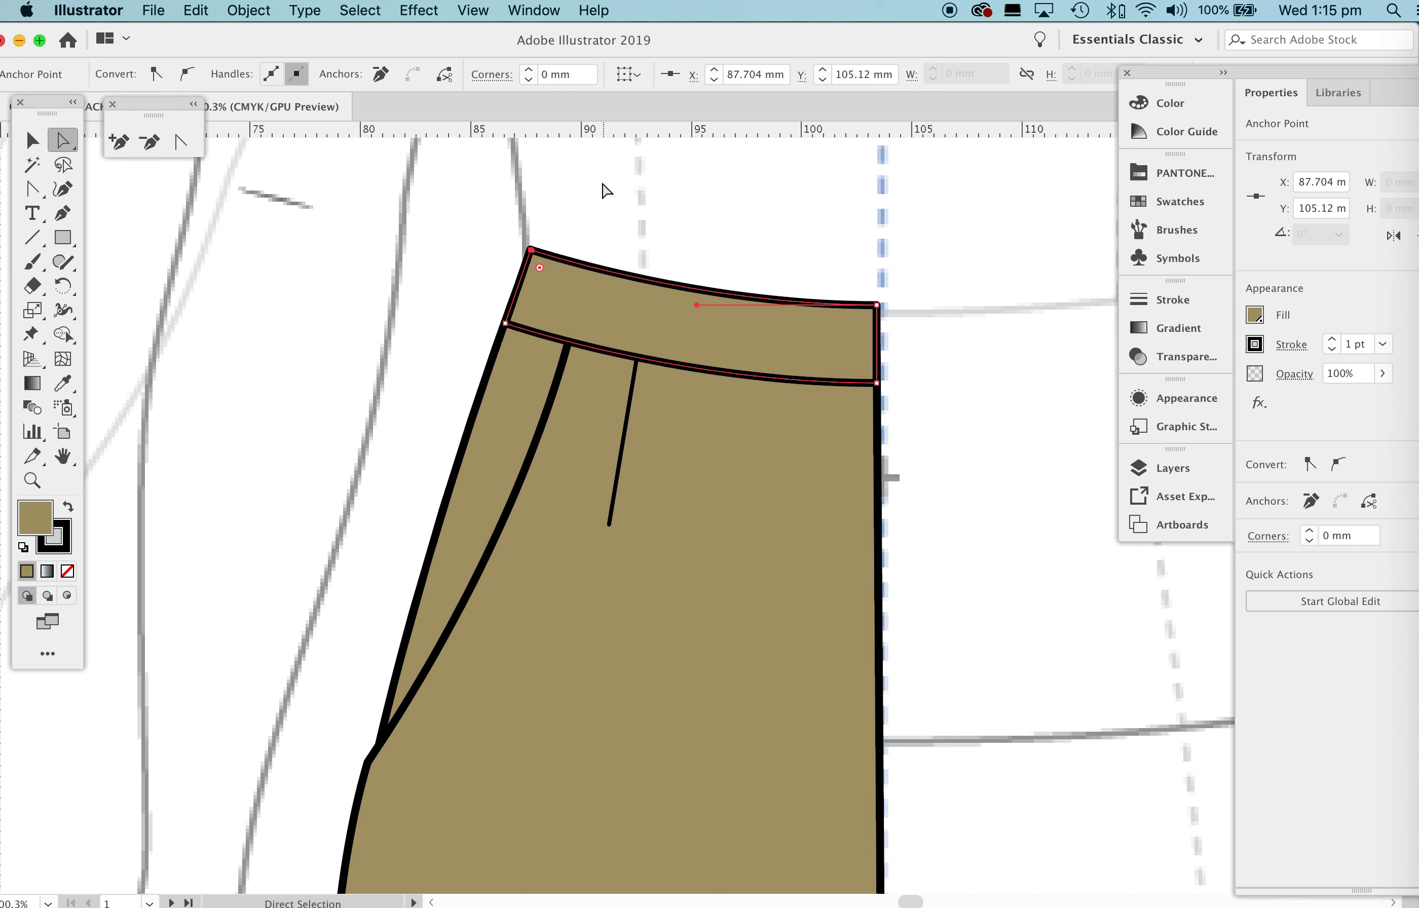
{"action": "left_click", "coordinate": [573, 237]}
{"action": "left_click", "coordinate": [532, 253]}
{"action": "key", "text": "Left"}
{"action": "key", "text": "Left"}
{"action": "key", "text": "Left"}
{"action": "key", "text": "Left"}
{"action": "key", "text": "Left"}
{"action": "key", "text": "Left"}
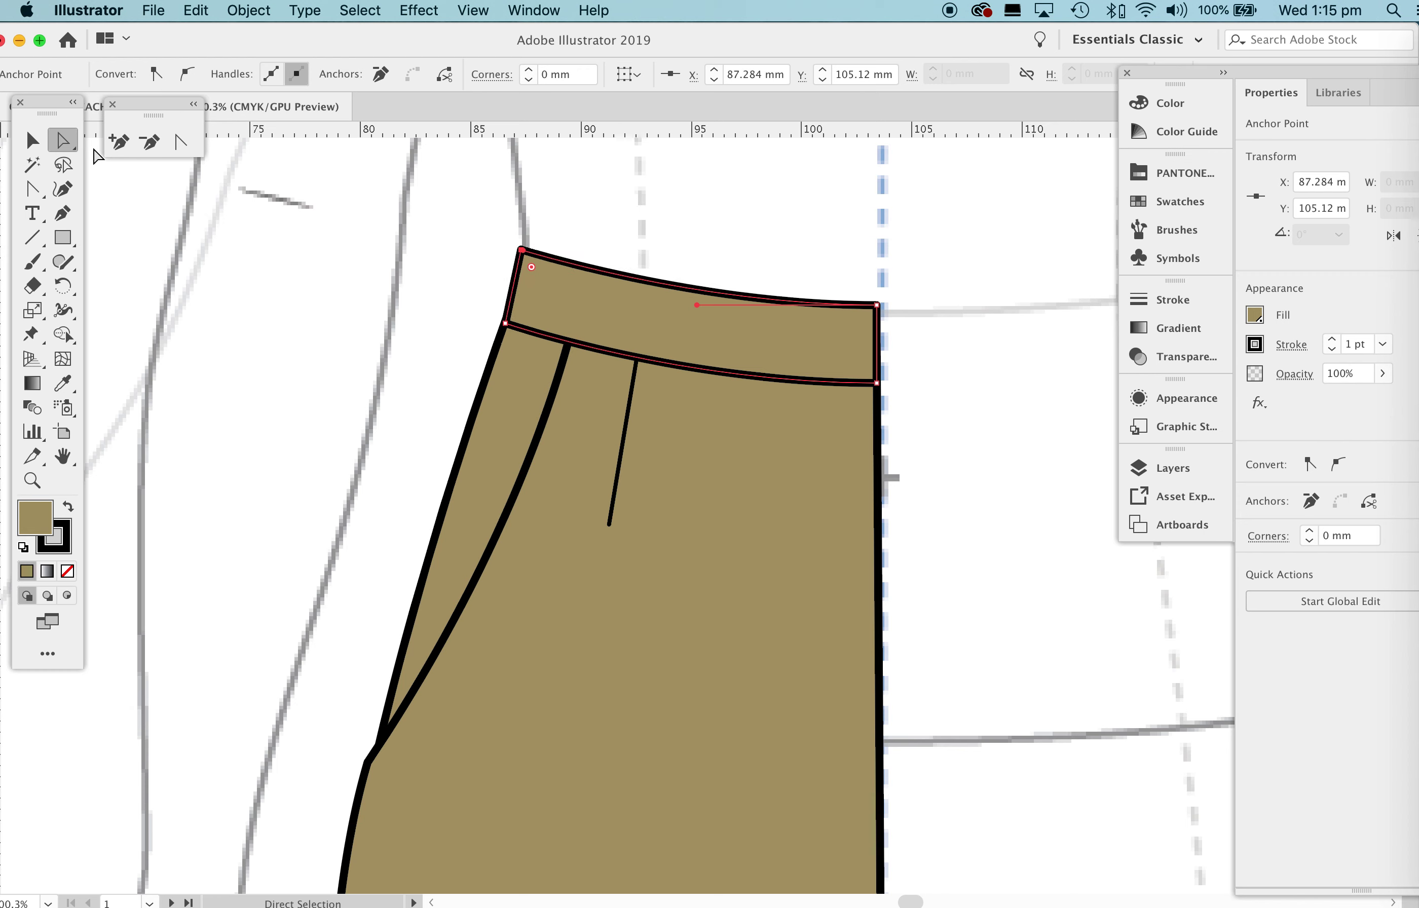
{"action": "left_click", "coordinate": [30, 141]}
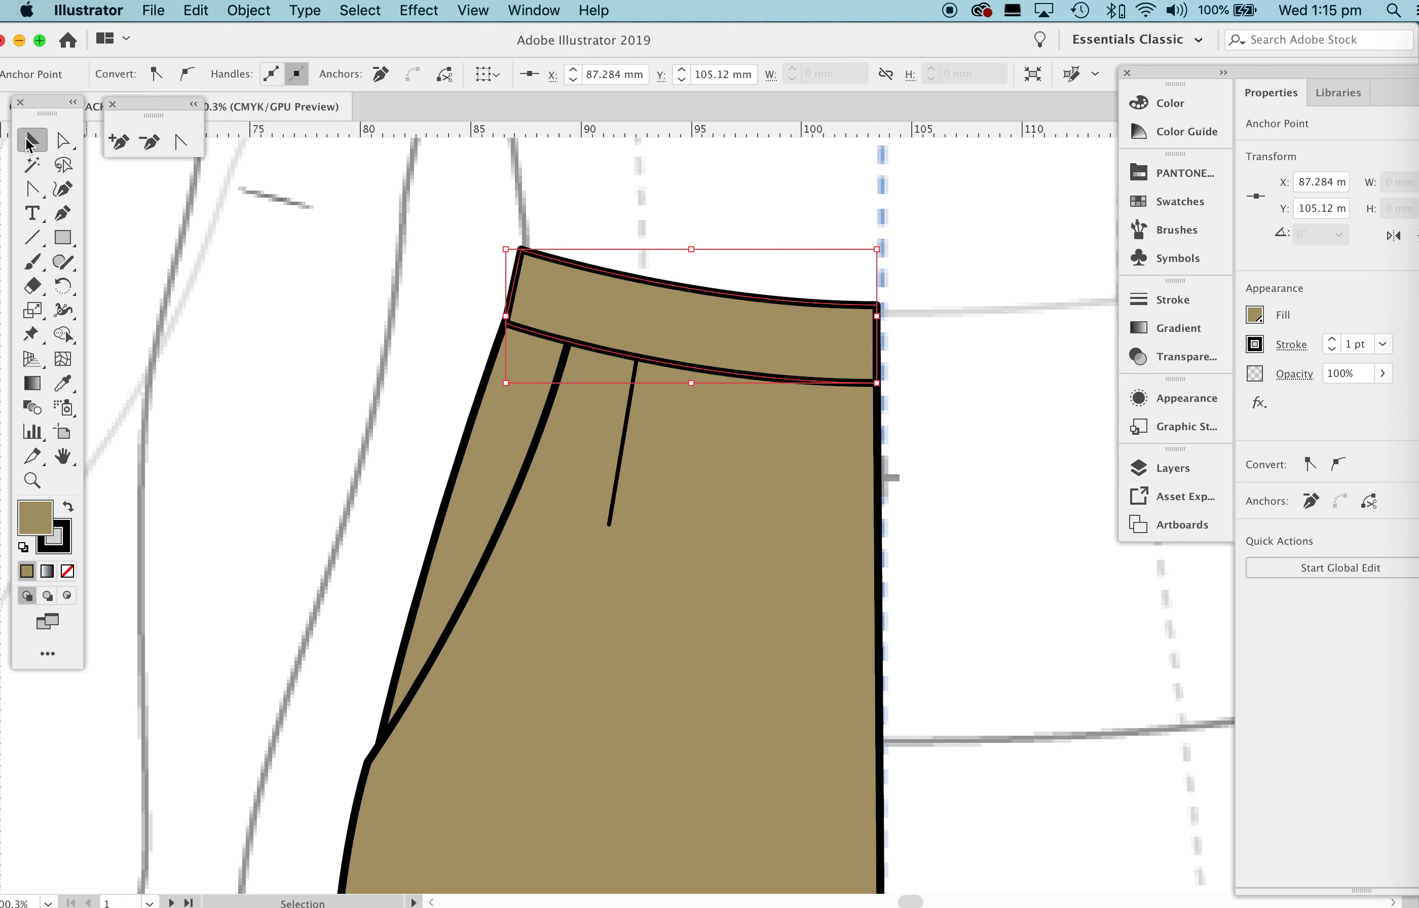
{"action": "left_click", "coordinate": [369, 304]}
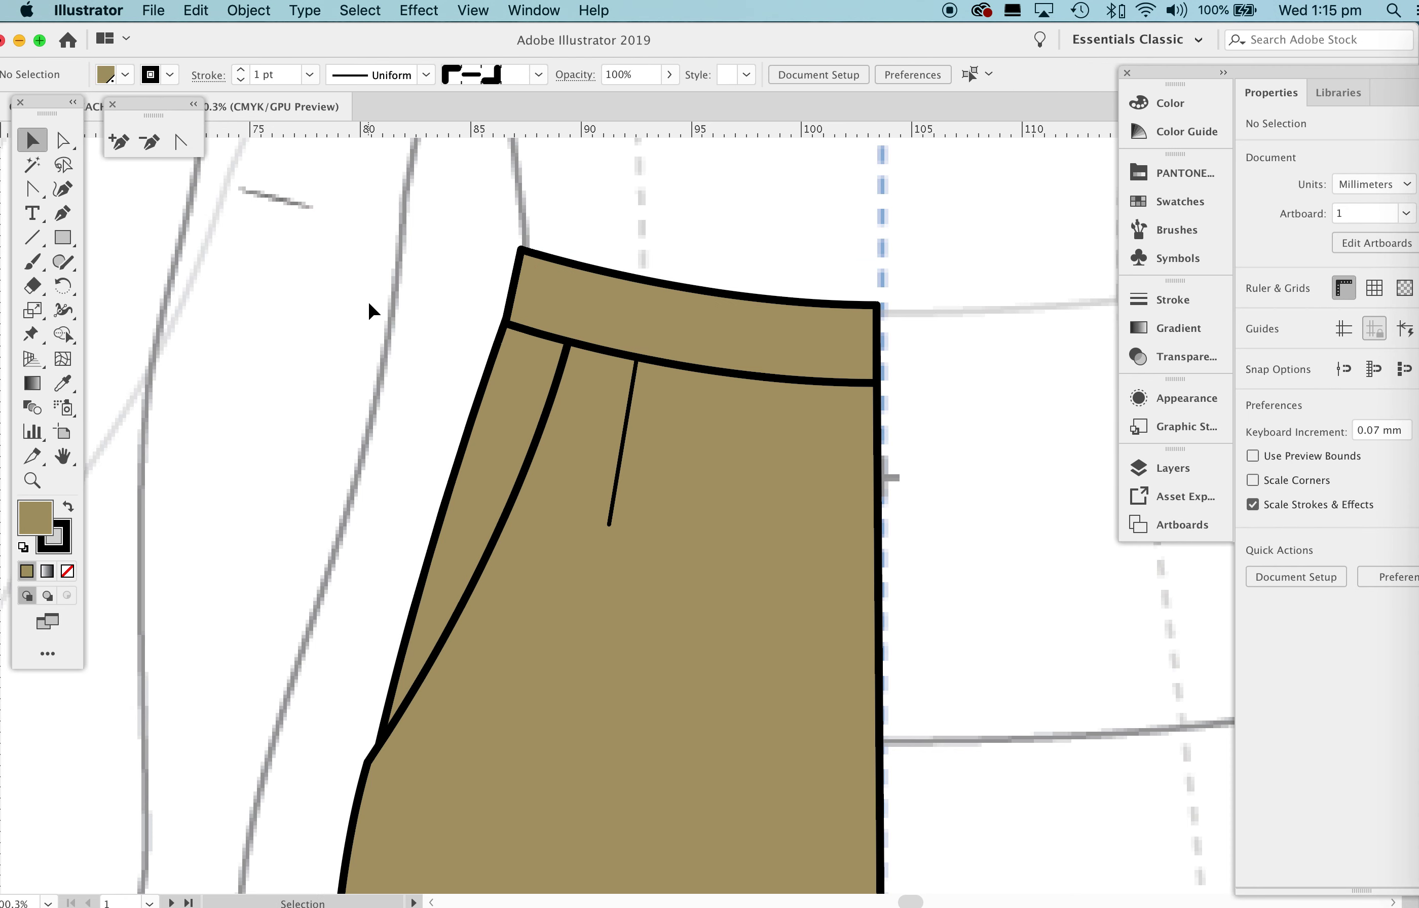
Nudge the waistband's lower side-seam anchor outward by one 0.07 mm increment to meet the trouser outline, and deselect.
{"action": "key", "text": "a"}
{"action": "left_click", "coordinate": [506, 324]}
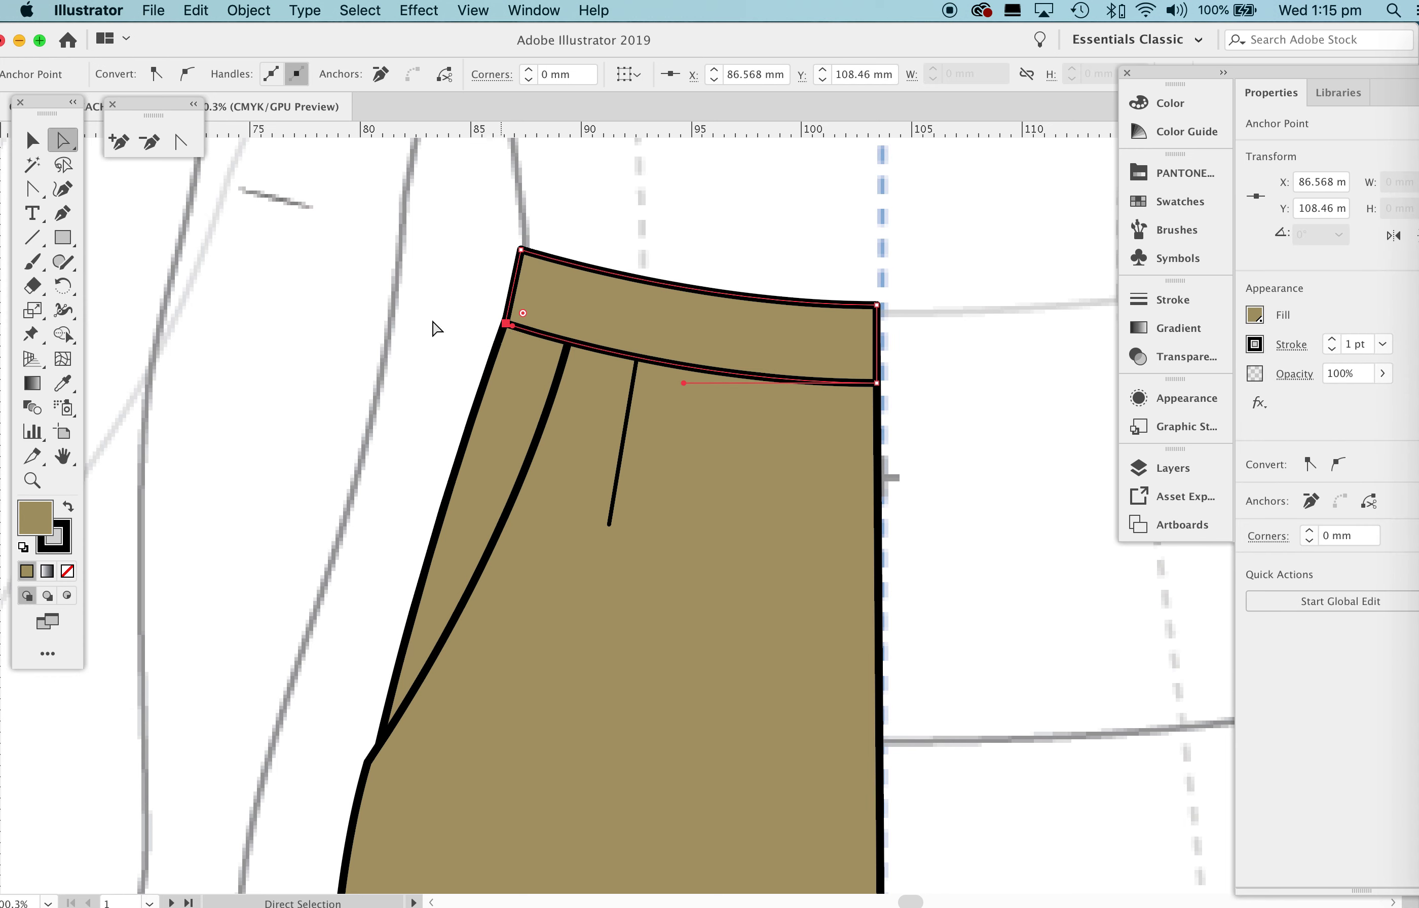
{"action": "key", "text": "Left"}
{"action": "left_click", "coordinate": [362, 323]}
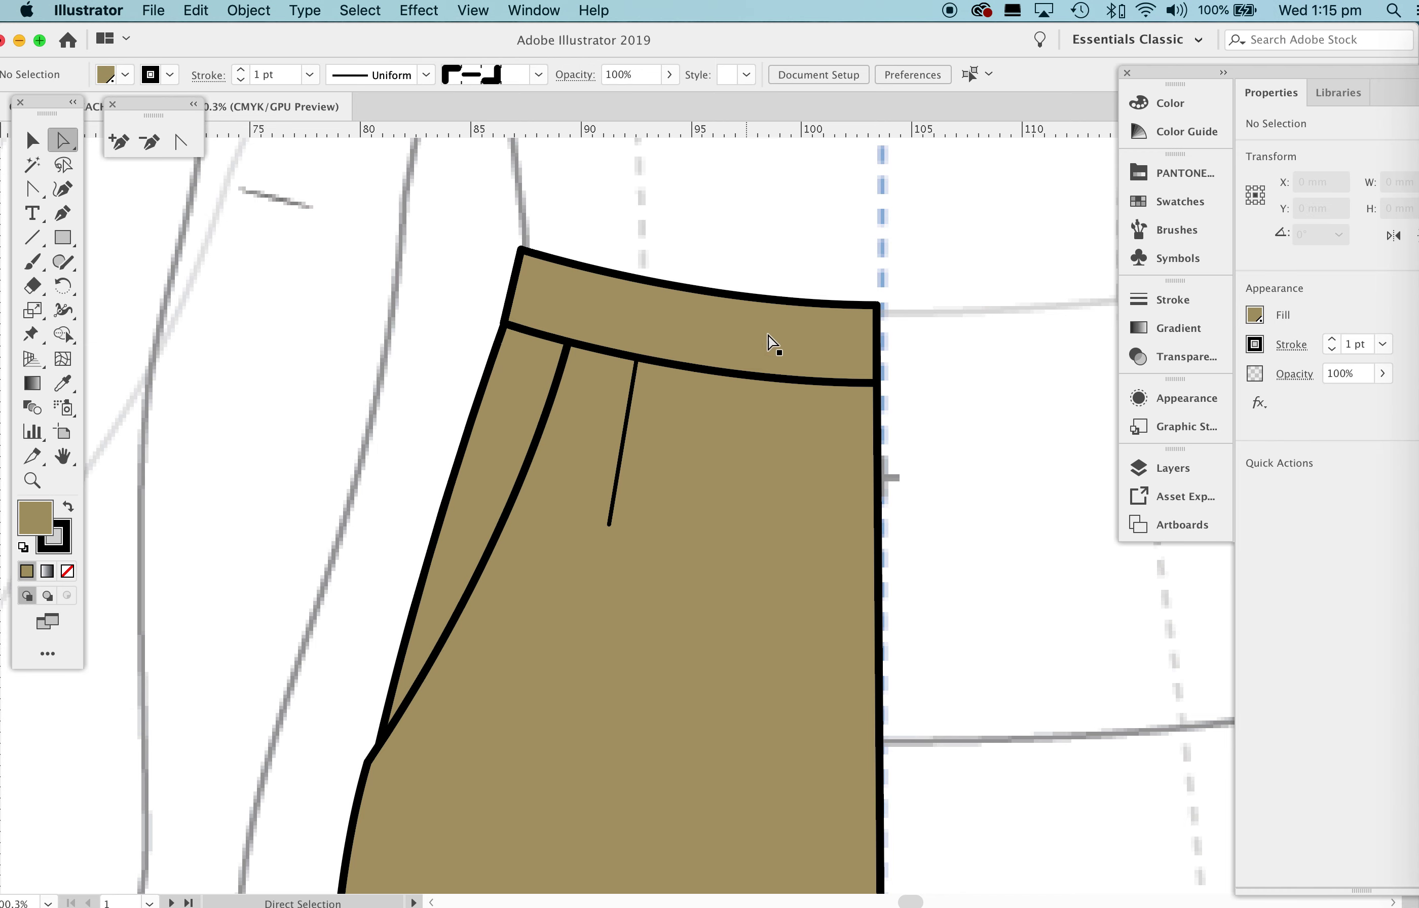
Draw a slanted belt-loop line about 4.2 mm long across the waistband beside the dart with the Pen tool and no fill.
{"action": "key", "text": "z"}
{"action": "left_click_drag", "start_coordinate": [885, 326], "coordinate": [632, 449]}
{"action": "left_click_drag", "start_coordinate": [849, 373], "coordinate": [1023, 257]}
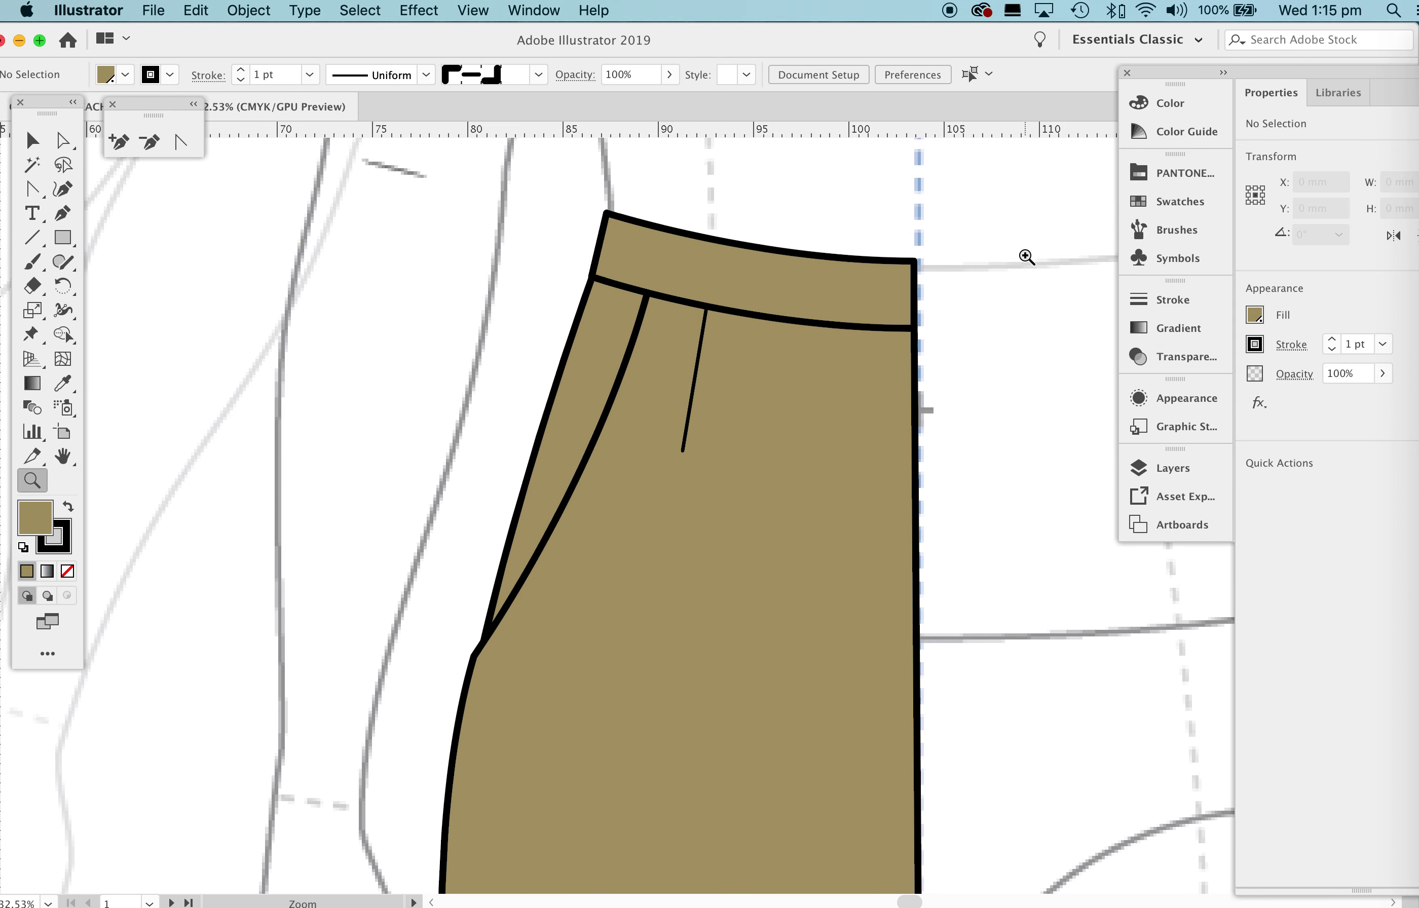
{"action": "key", "text": "p"}
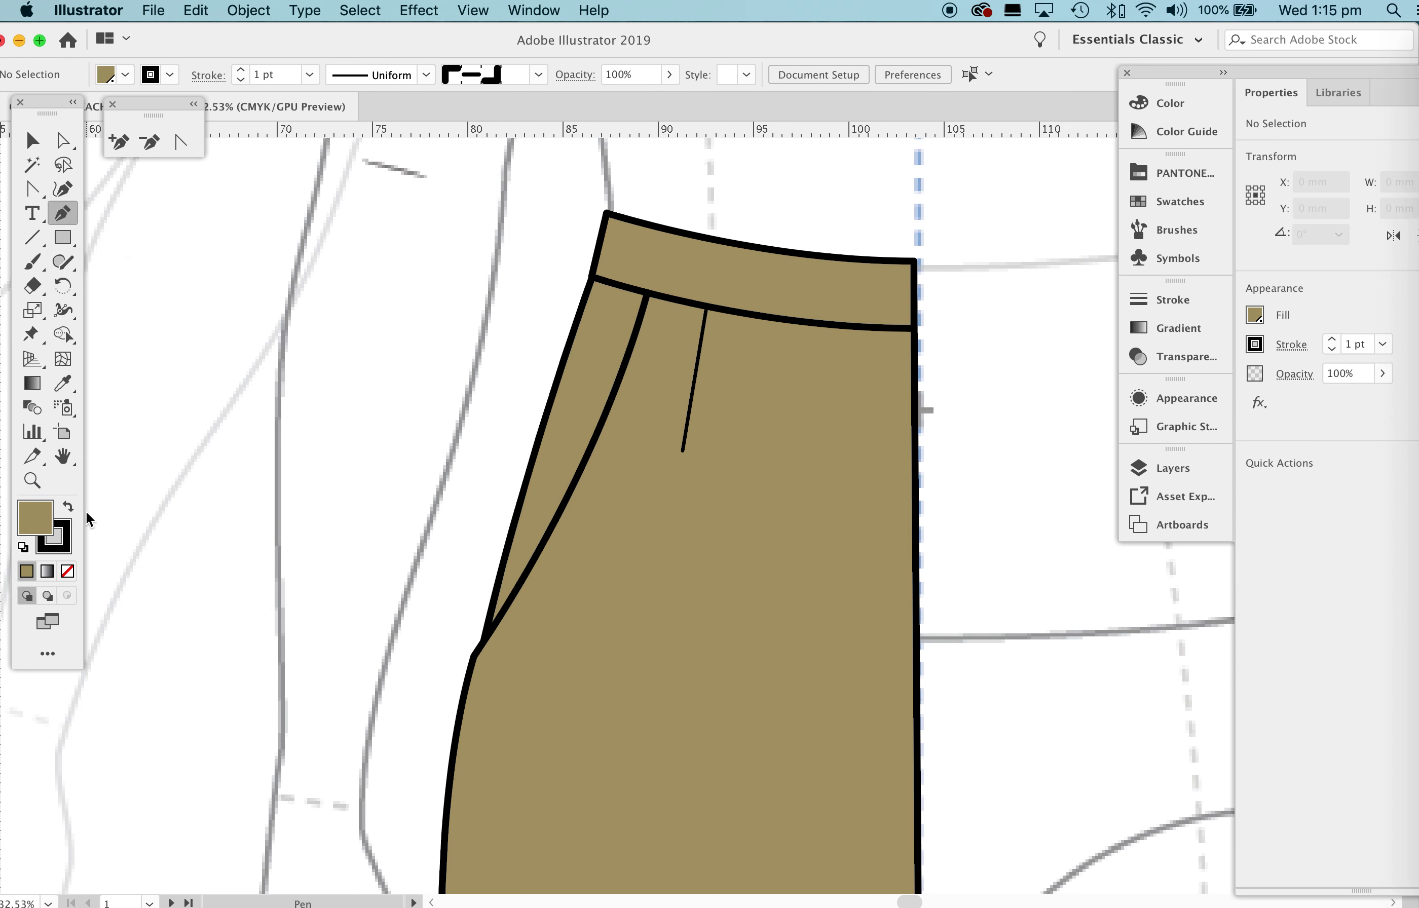
{"action": "left_click", "coordinate": [68, 570]}
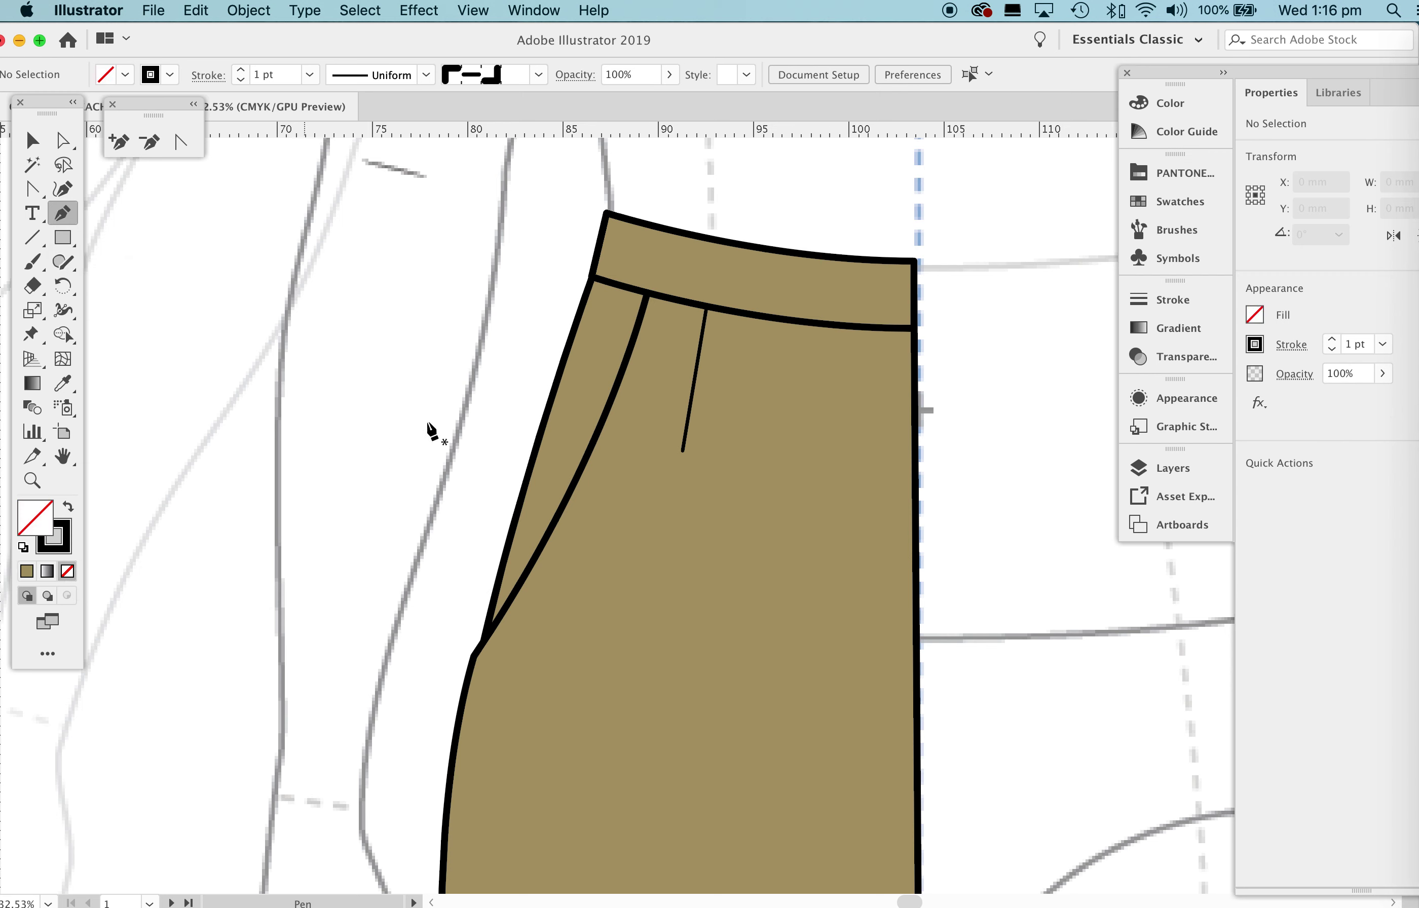
{"action": "left_click", "coordinate": [738, 241]}
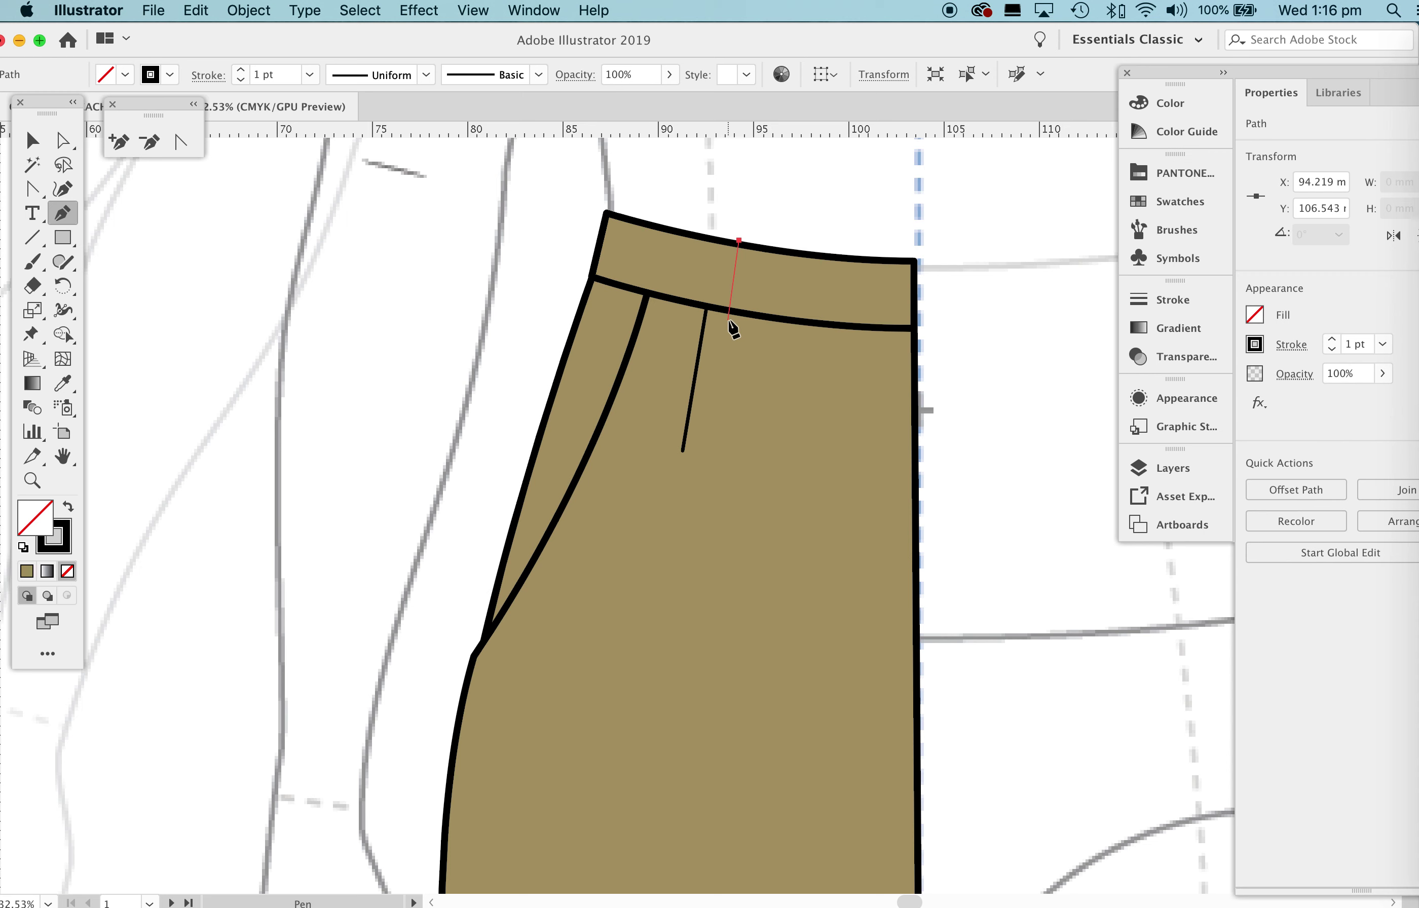
{"action": "left_click", "coordinate": [728, 320]}
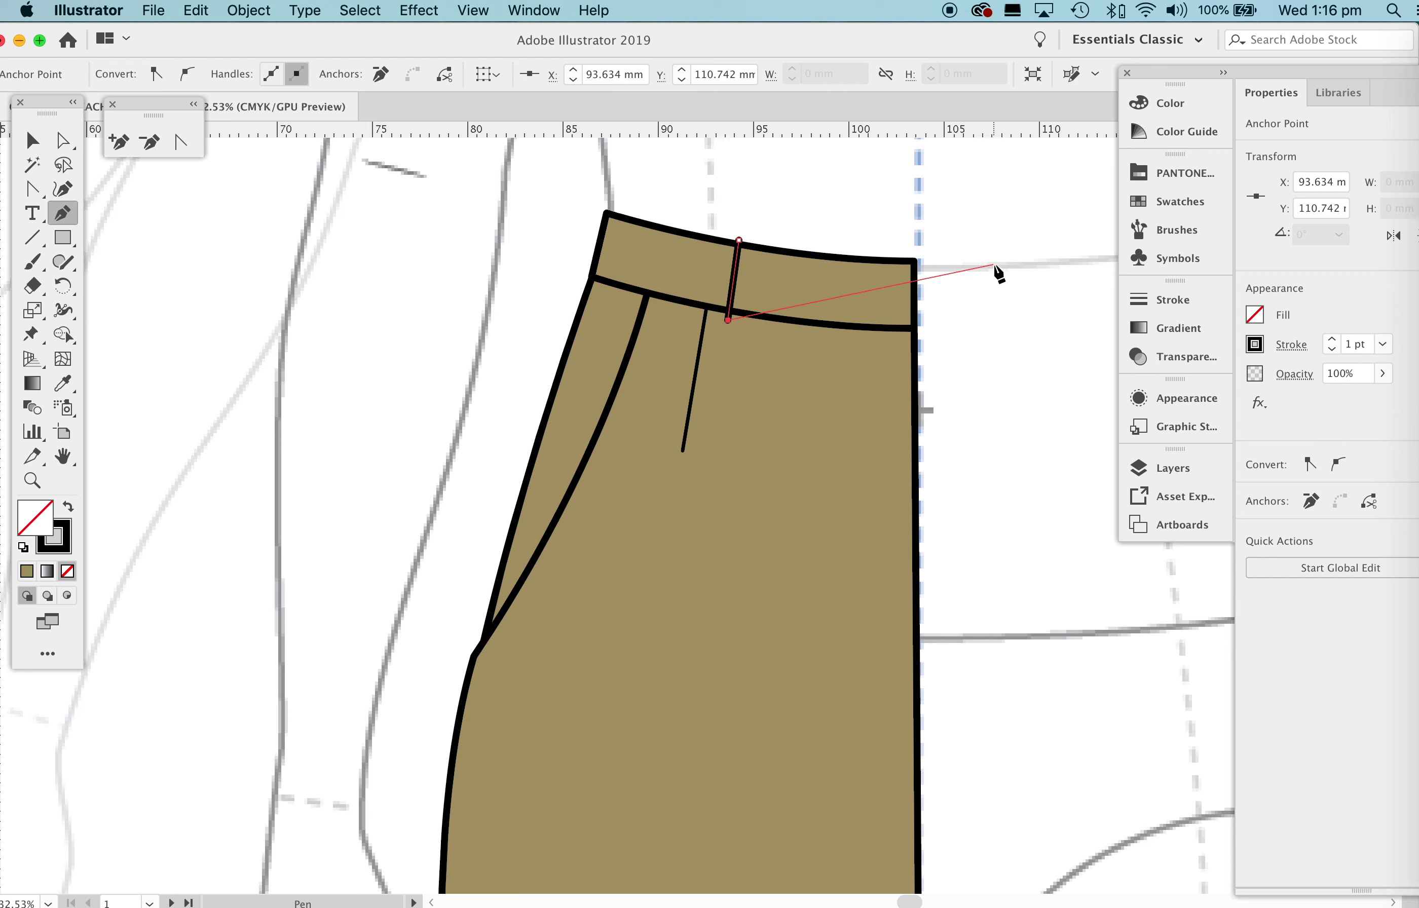
{"action": "key", "text": "Escape"}
Give the belt-loop line butt caps and set its stroke weight to 4 pt.
{"action": "left_click", "coordinate": [1158, 299]}
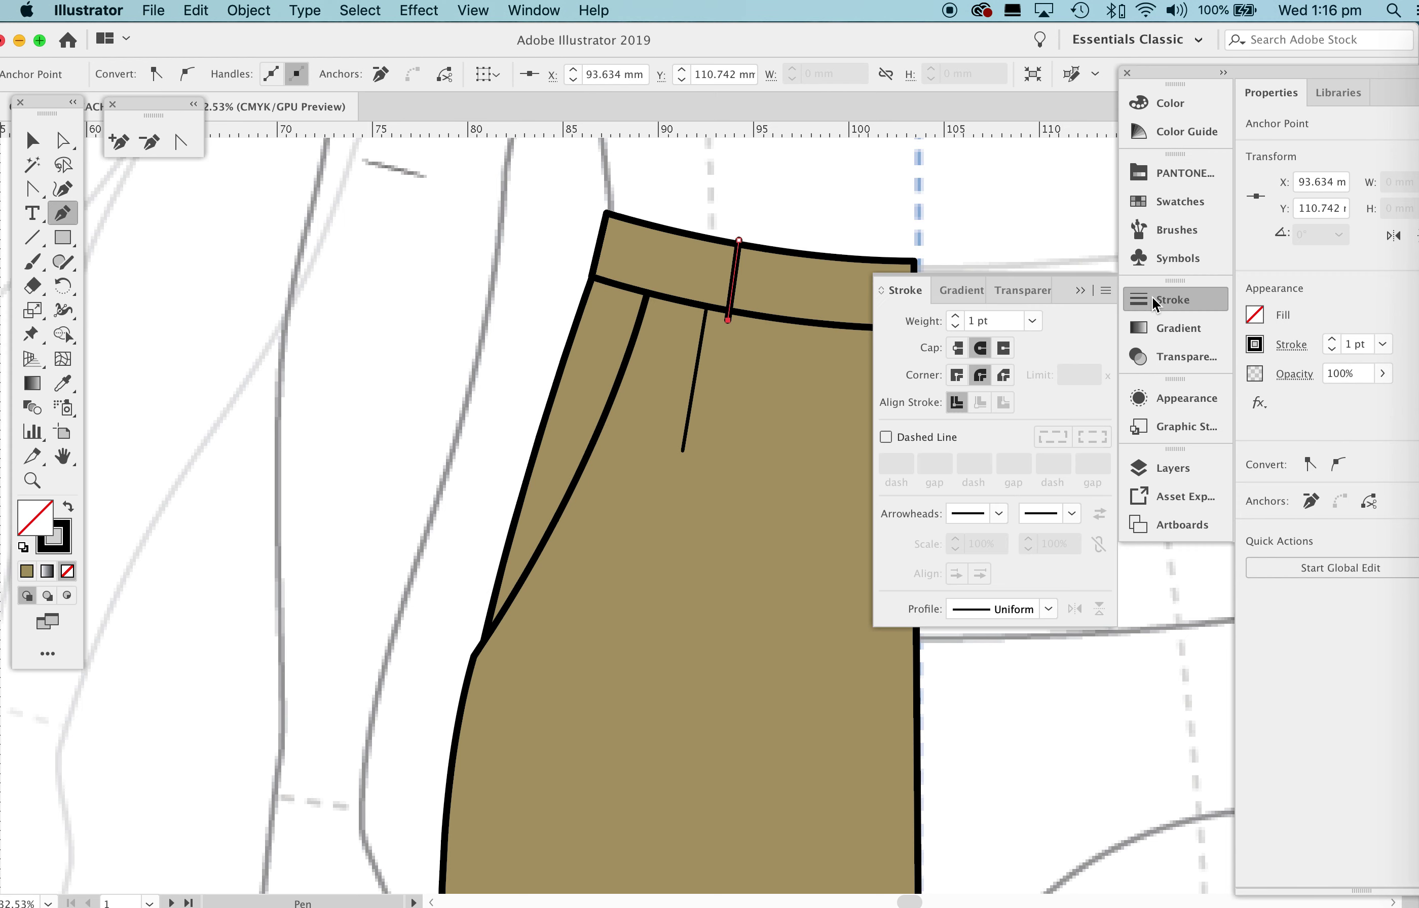
{"action": "left_click", "coordinate": [958, 351]}
{"action": "left_click", "coordinate": [1080, 291]}
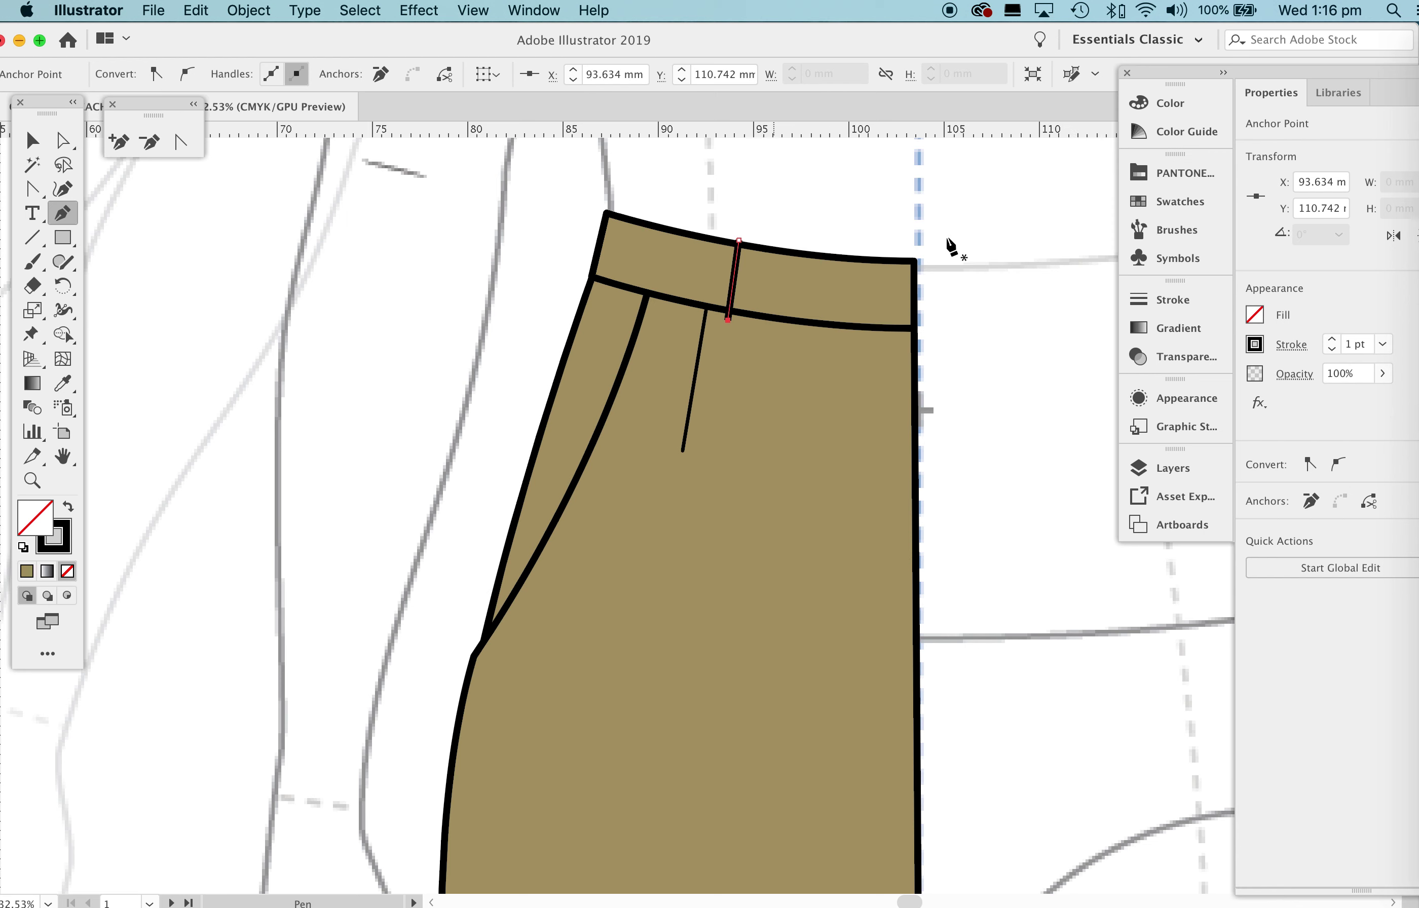
{"action": "left_click", "coordinate": [1382, 344]}
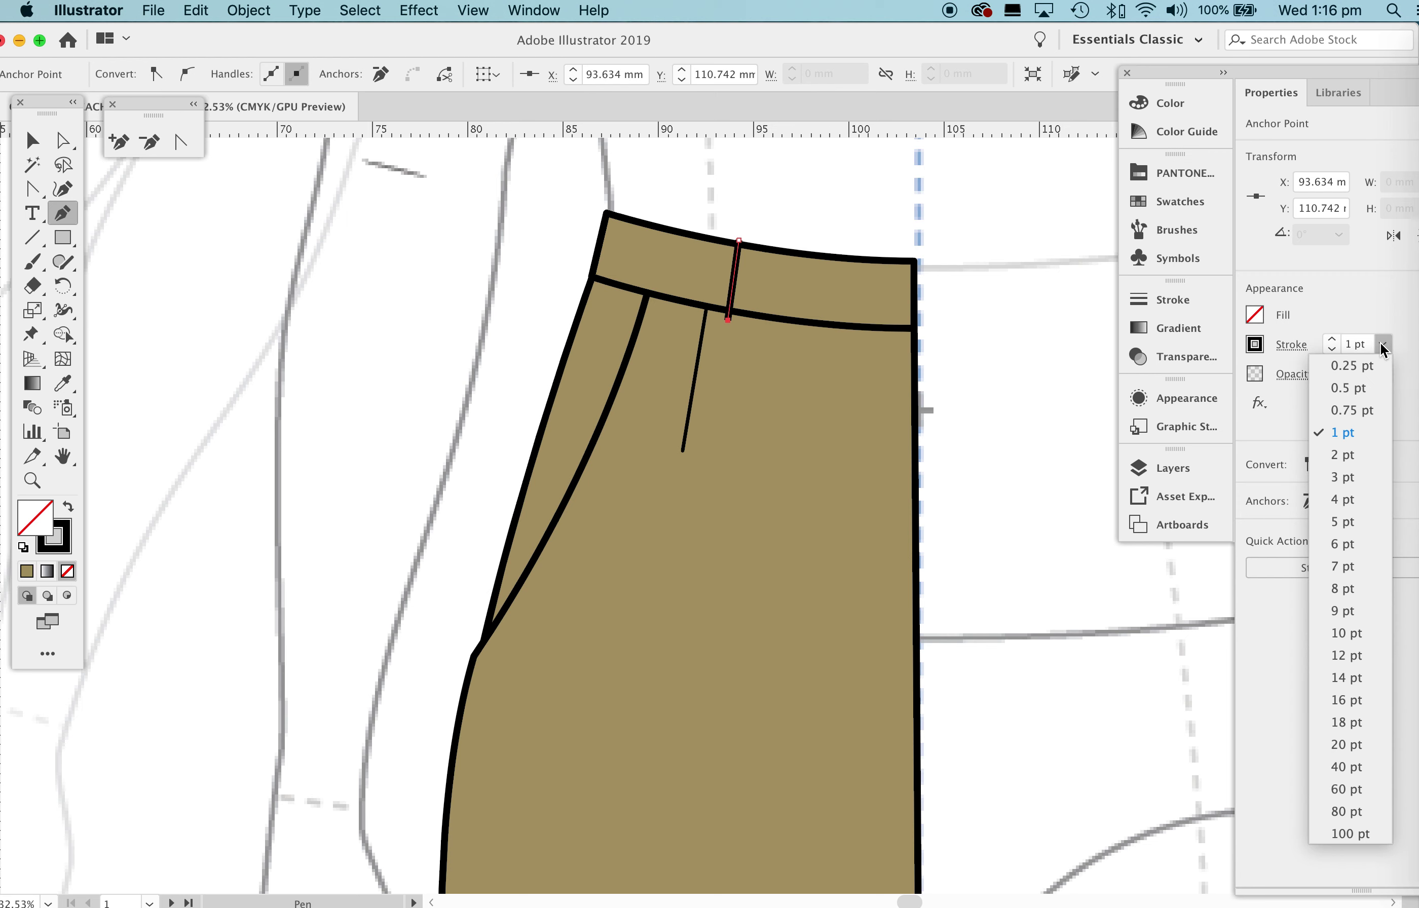
{"action": "left_click", "coordinate": [1346, 503]}
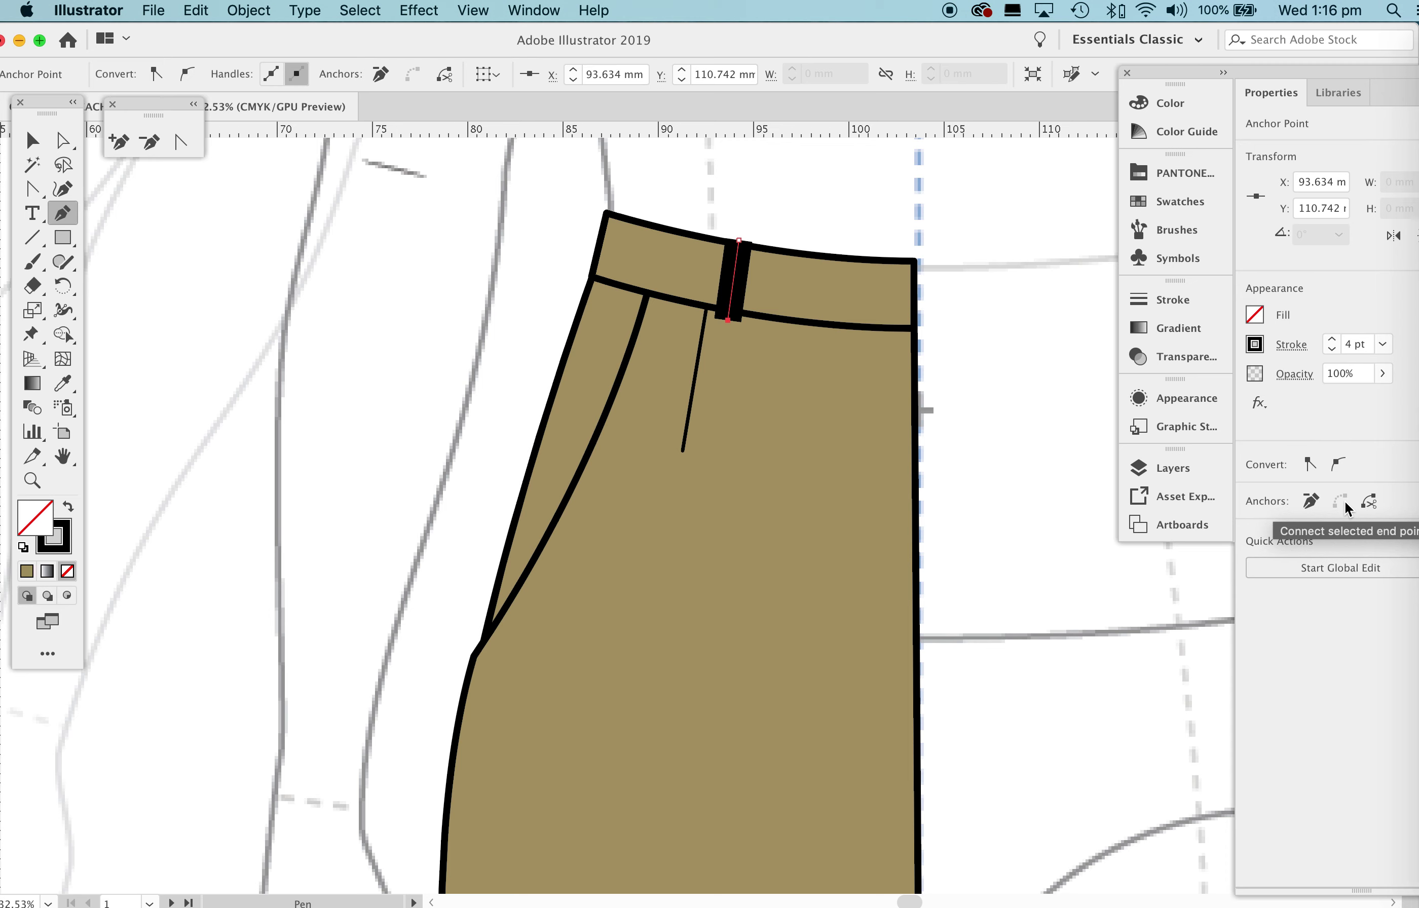
Expand the thick belt-loop line's fill and stroke into an outlined shape.
{"action": "left_click", "coordinate": [248, 11]}
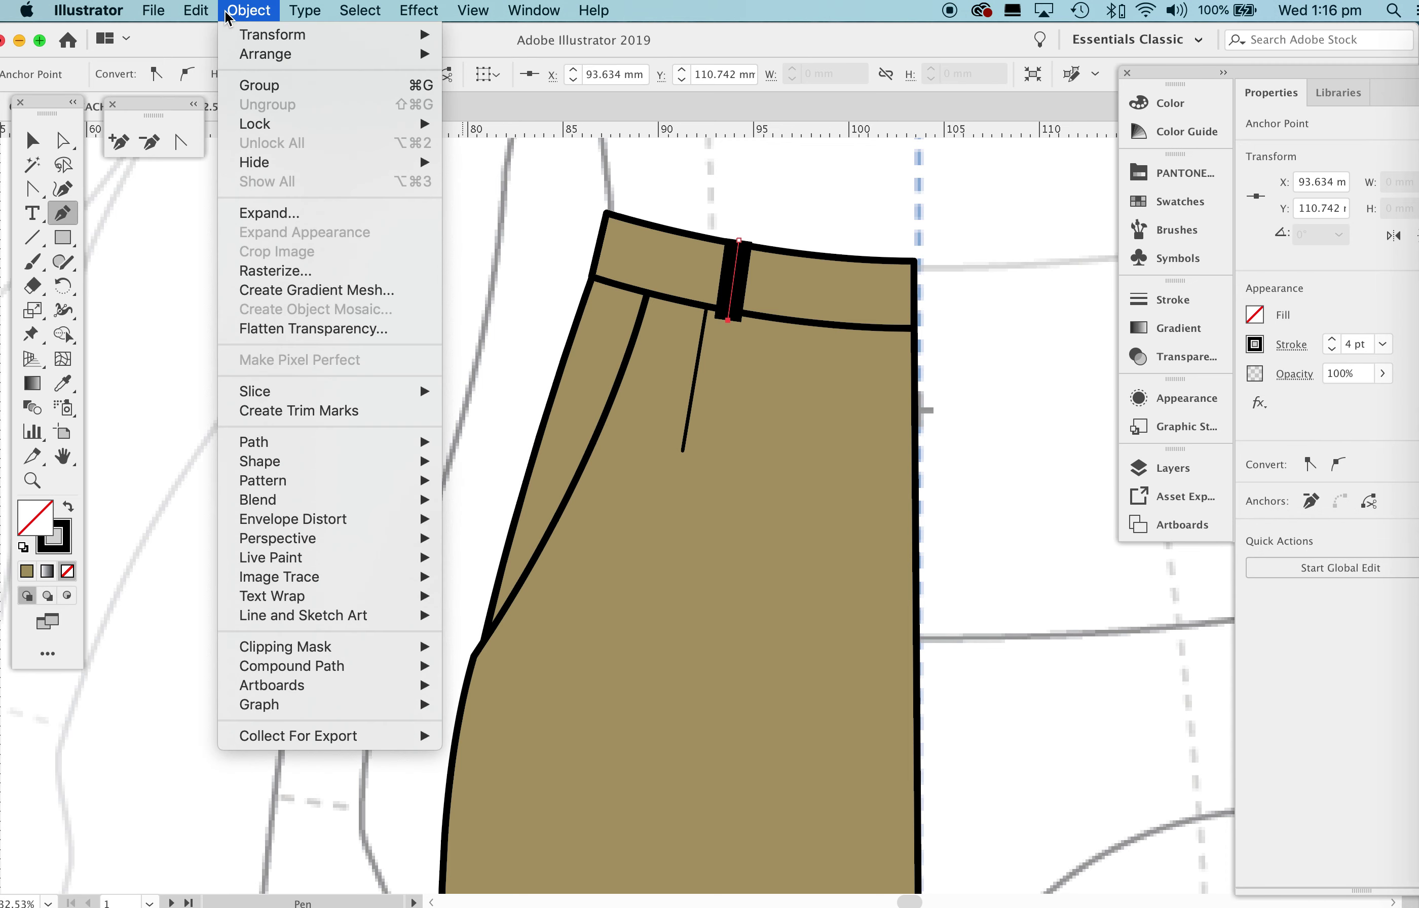
{"action": "left_click", "coordinate": [263, 213]}
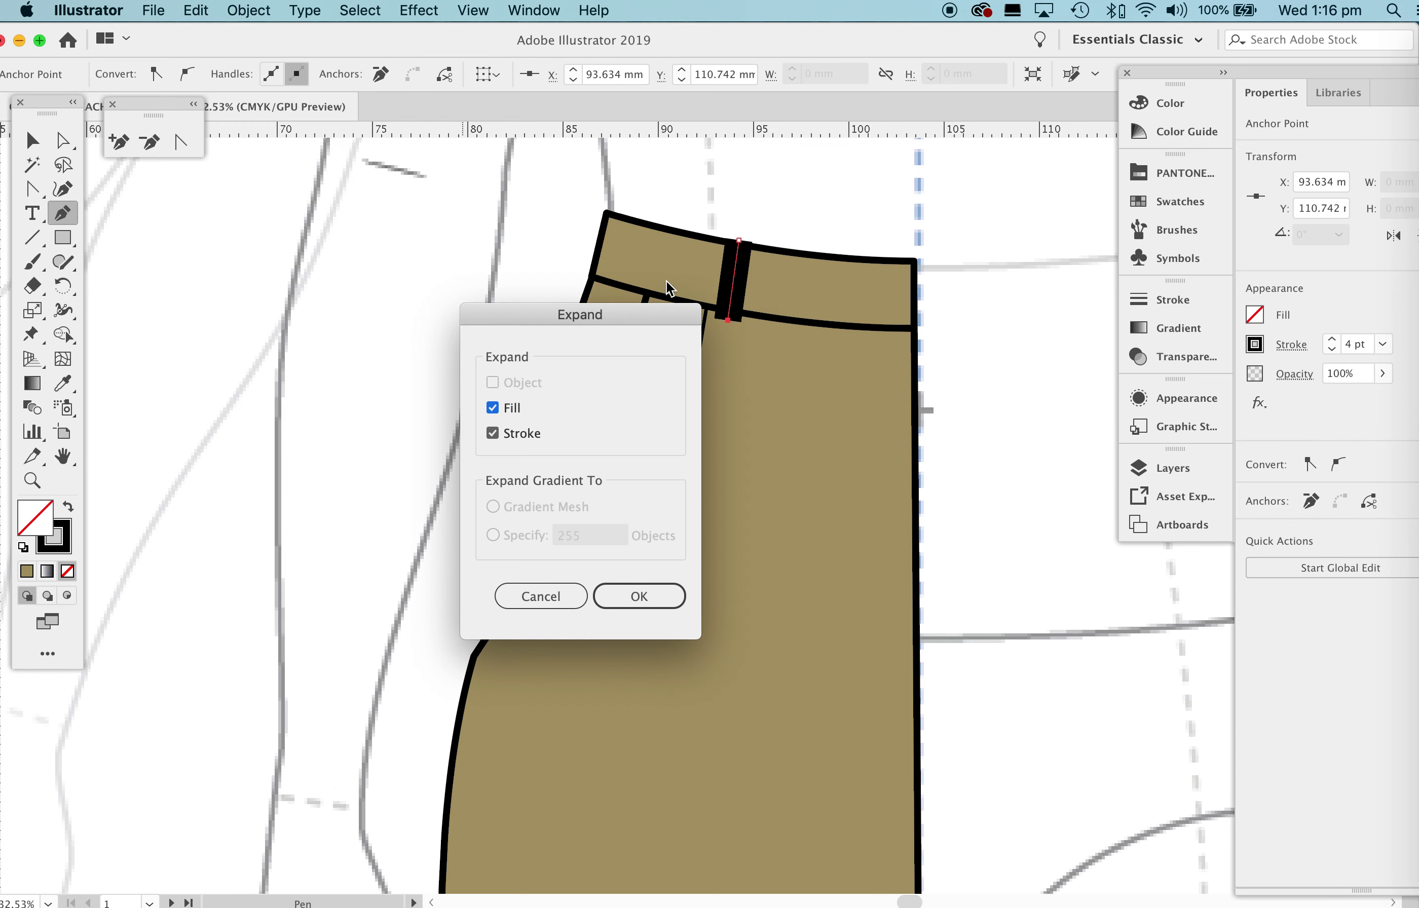
{"action": "left_click", "coordinate": [639, 593]}
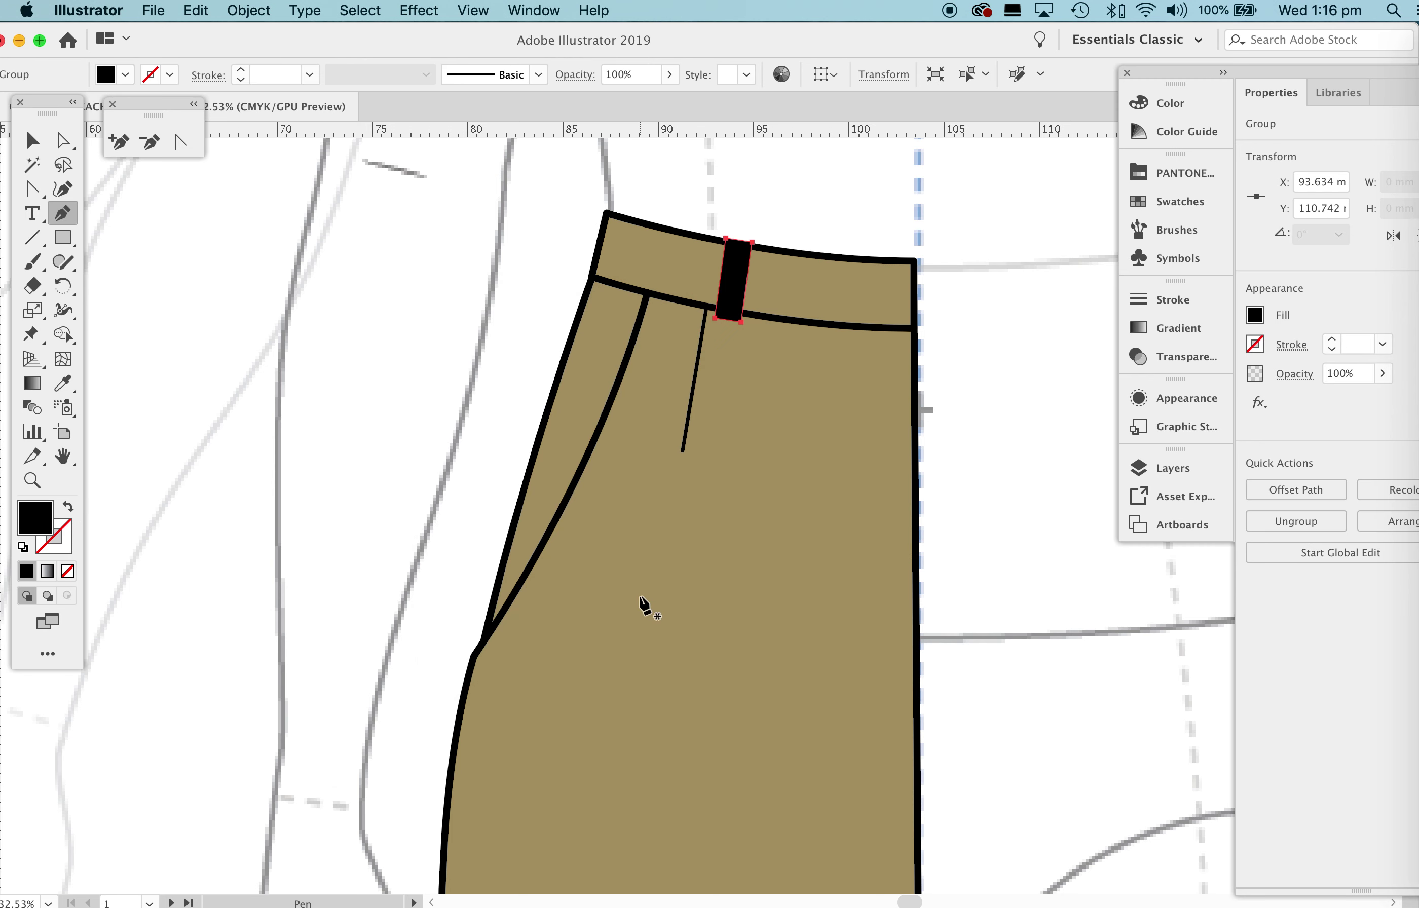
Copy the trouser's khaki fill and 1 pt black stroke onto the belt-loop shape with the Eyedropper, and deselect it.
{"action": "left_click", "coordinate": [64, 384]}
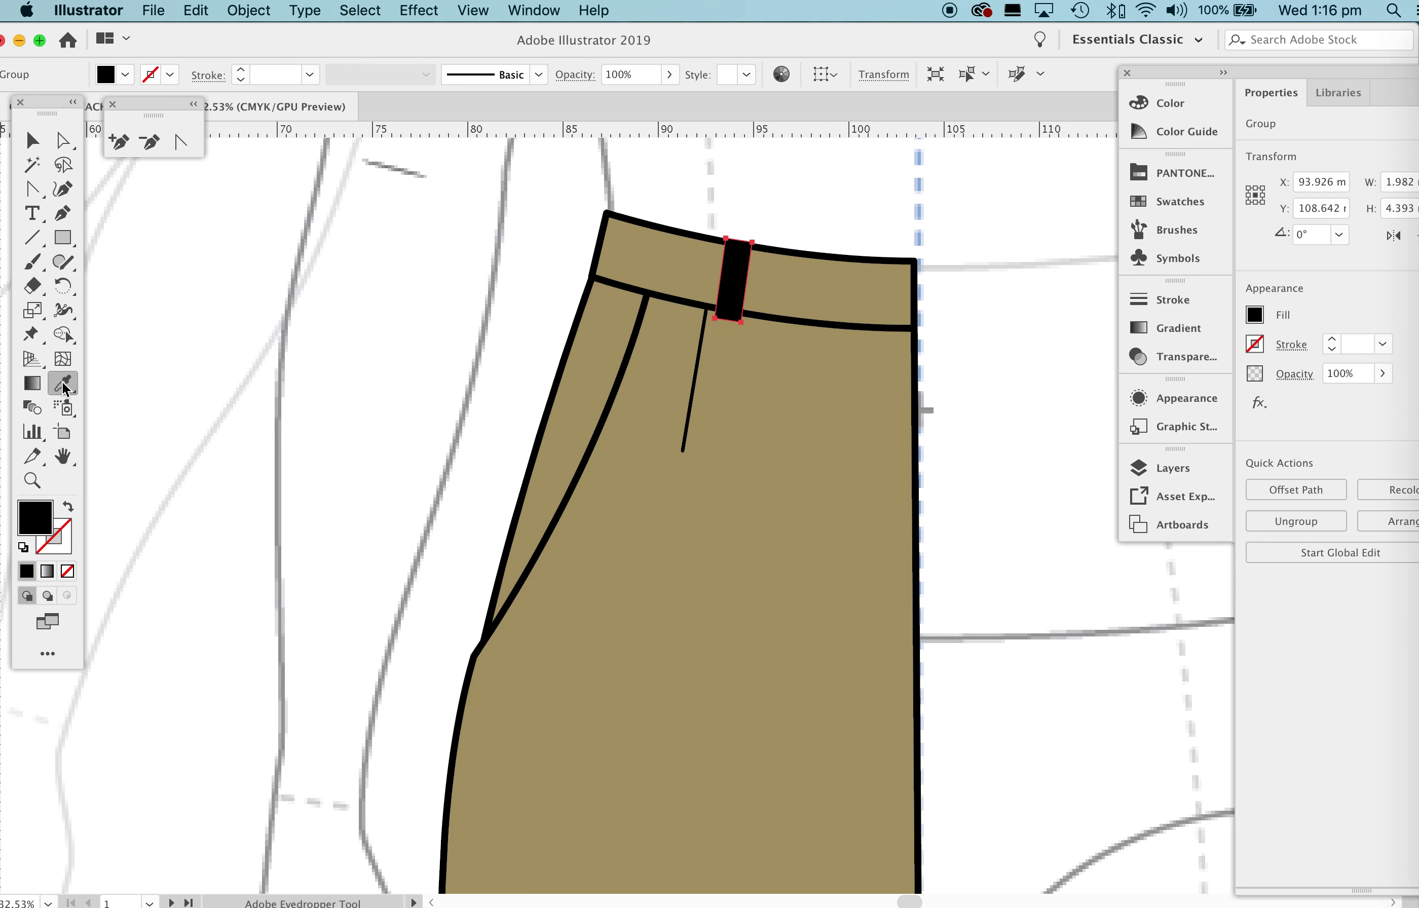
{"action": "left_click", "coordinate": [825, 379]}
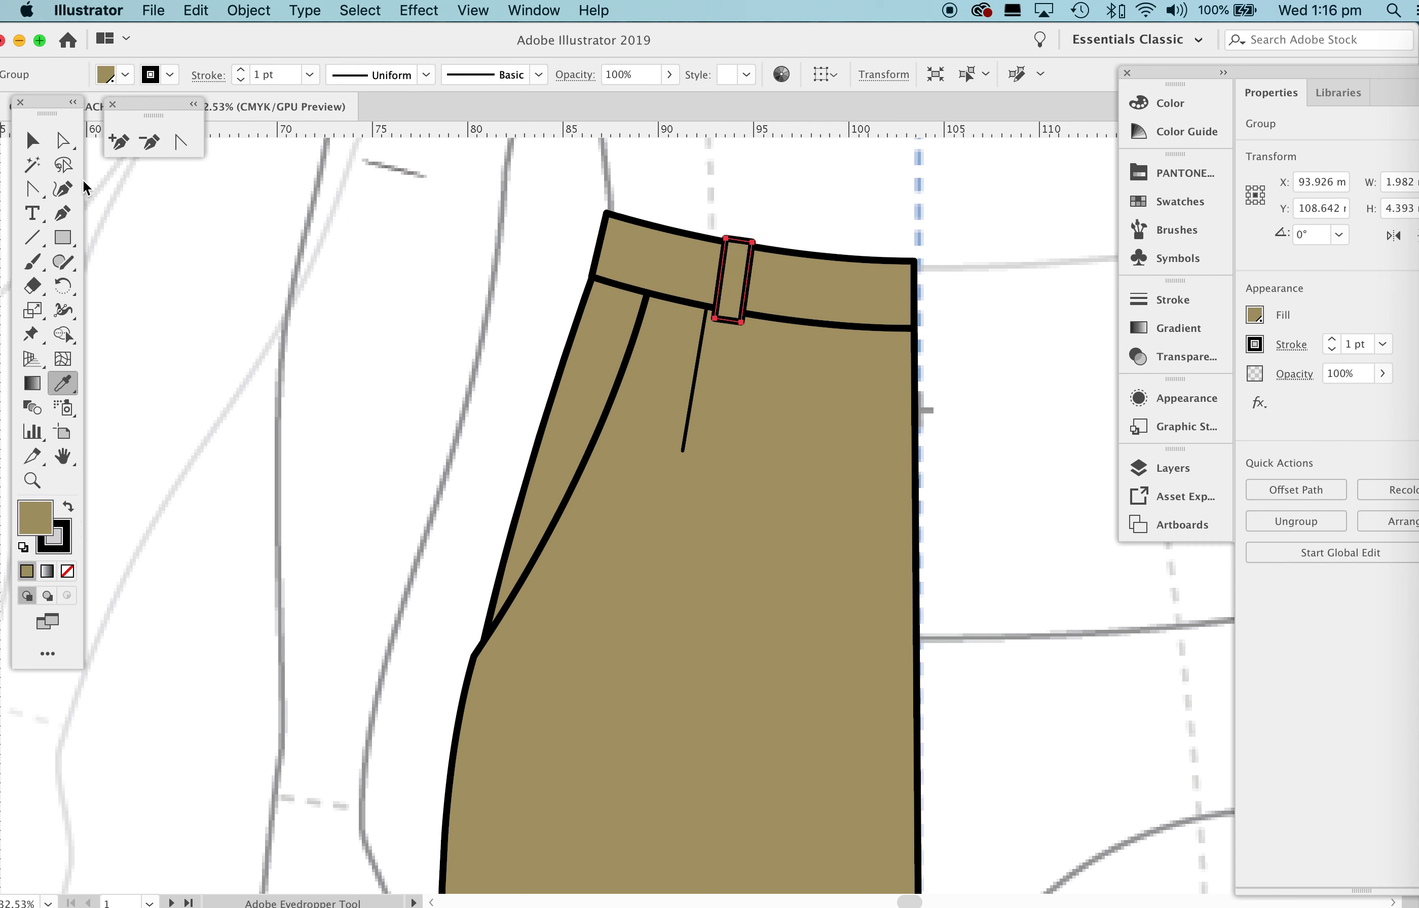
{"action": "left_click", "coordinate": [33, 142]}
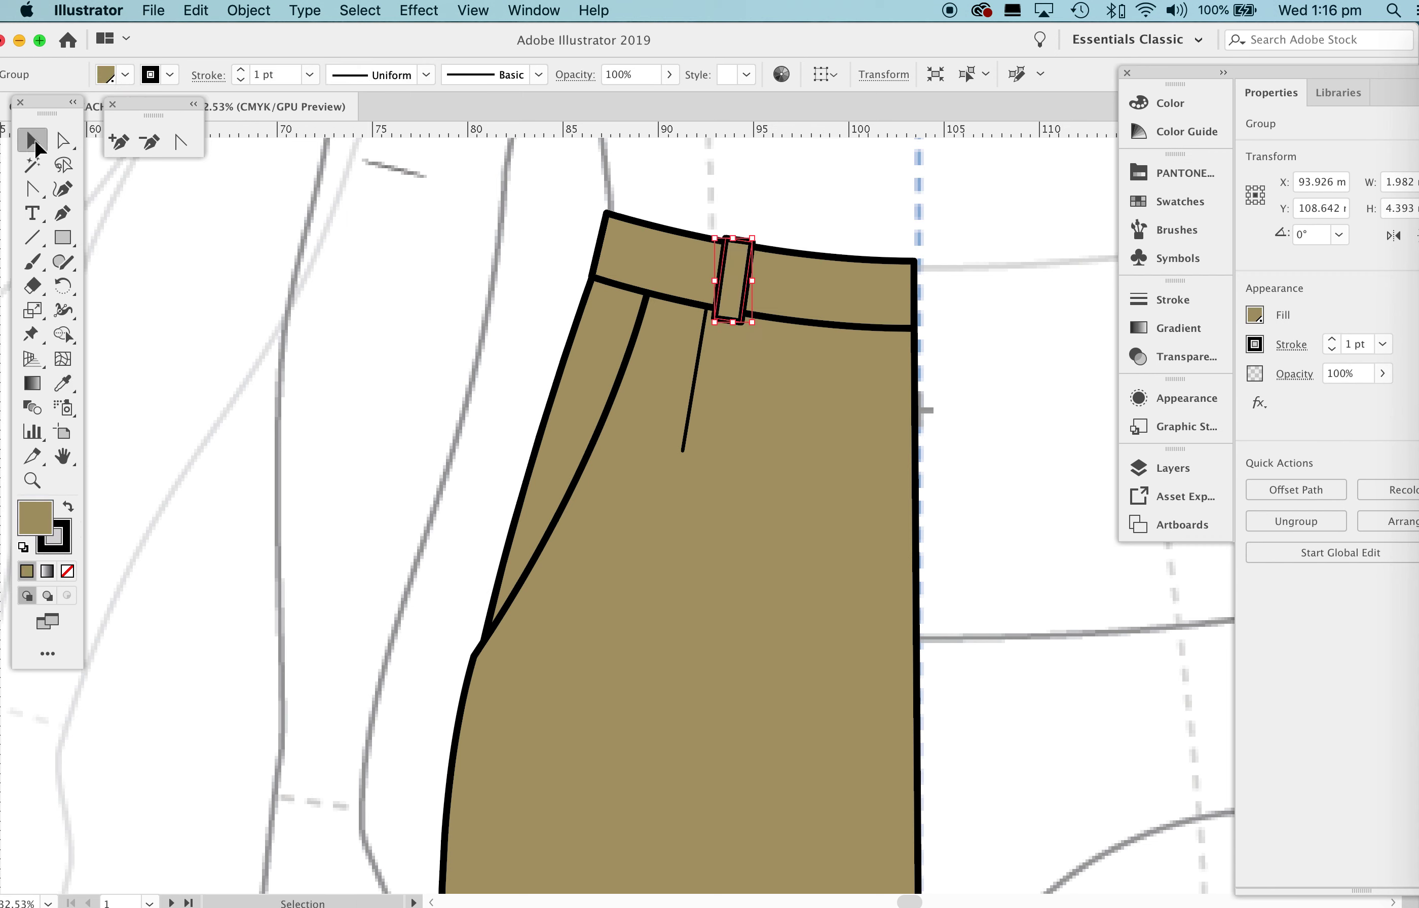
{"action": "left_click", "coordinate": [314, 268]}
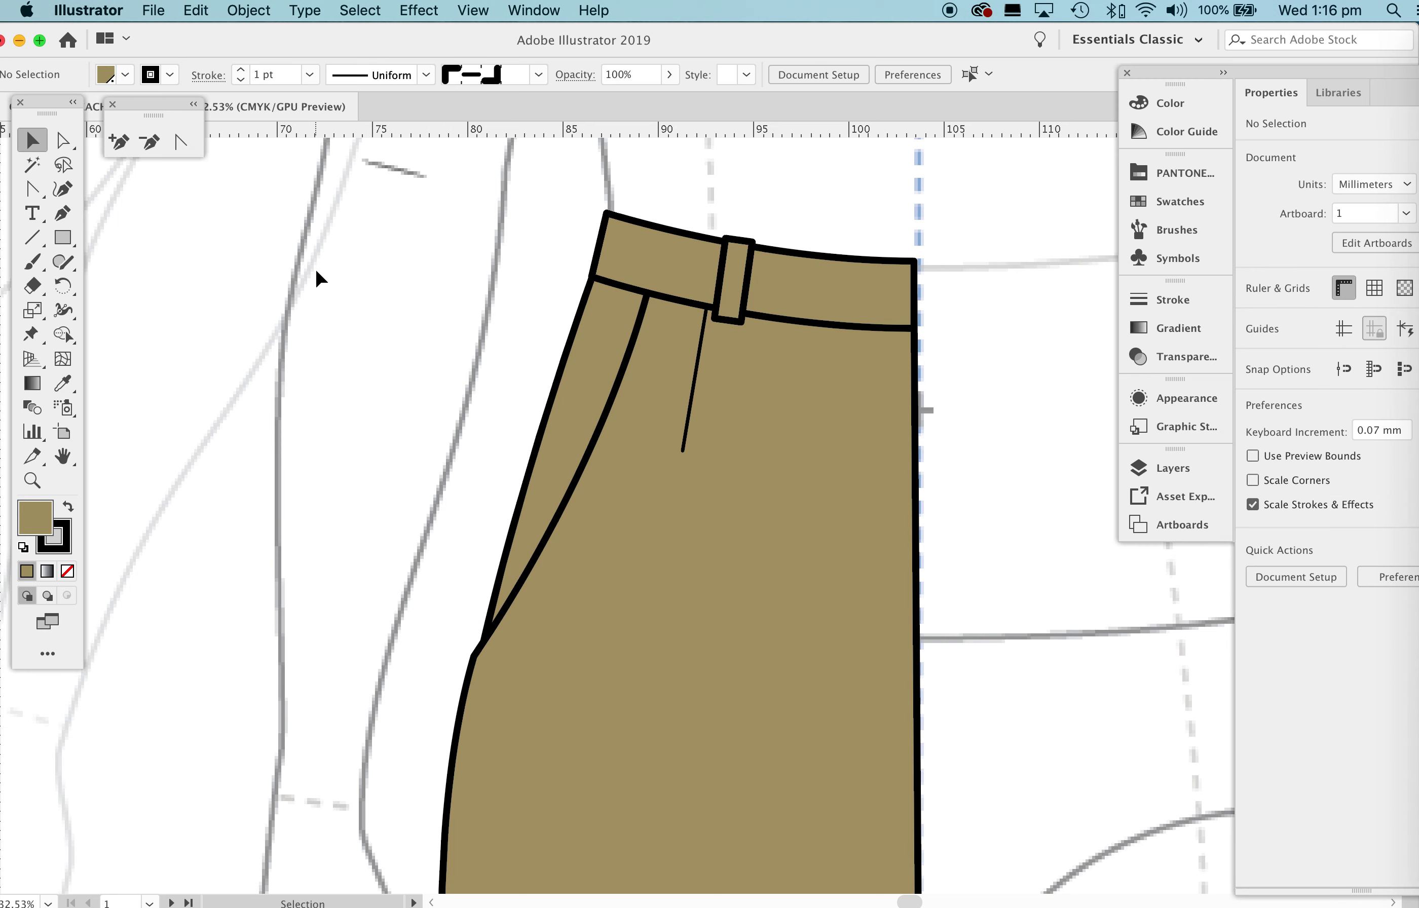
Move the belt loop along the waistband toward the centre front, to X 94.717 mm and Y 108.899 mm, and deselect it.
{"action": "key", "text": "z"}
{"action": "left_click_drag", "start_coordinate": [795, 291], "coordinate": [943, 417]}
{"action": "left_click_drag", "start_coordinate": [745, 331], "coordinate": [704, 416]}
{"action": "key", "text": "v"}
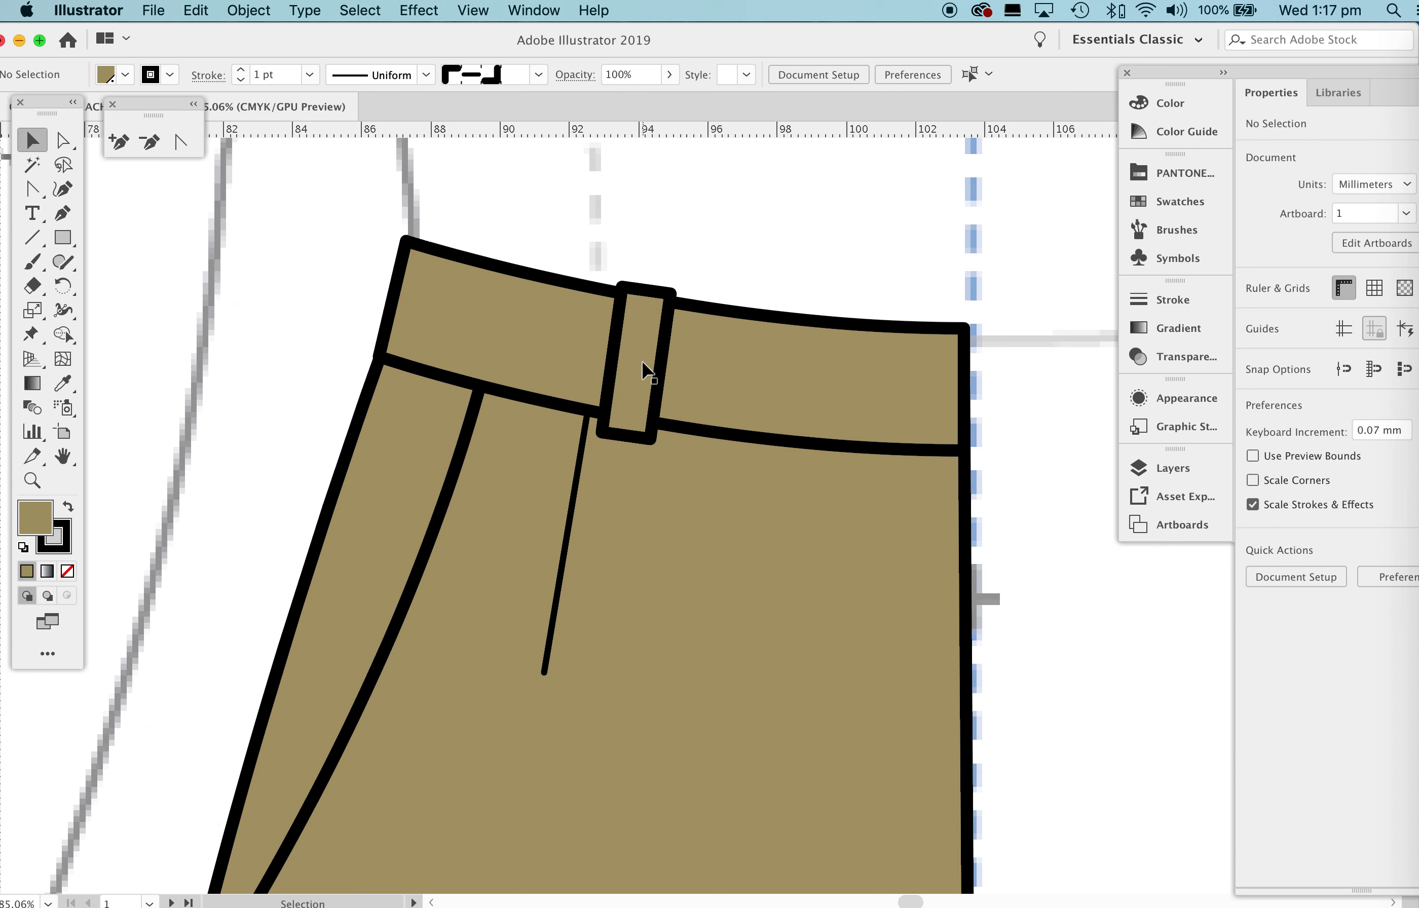
{"action": "left_click_drag", "start_coordinate": [641, 361], "coordinate": [656, 361]}
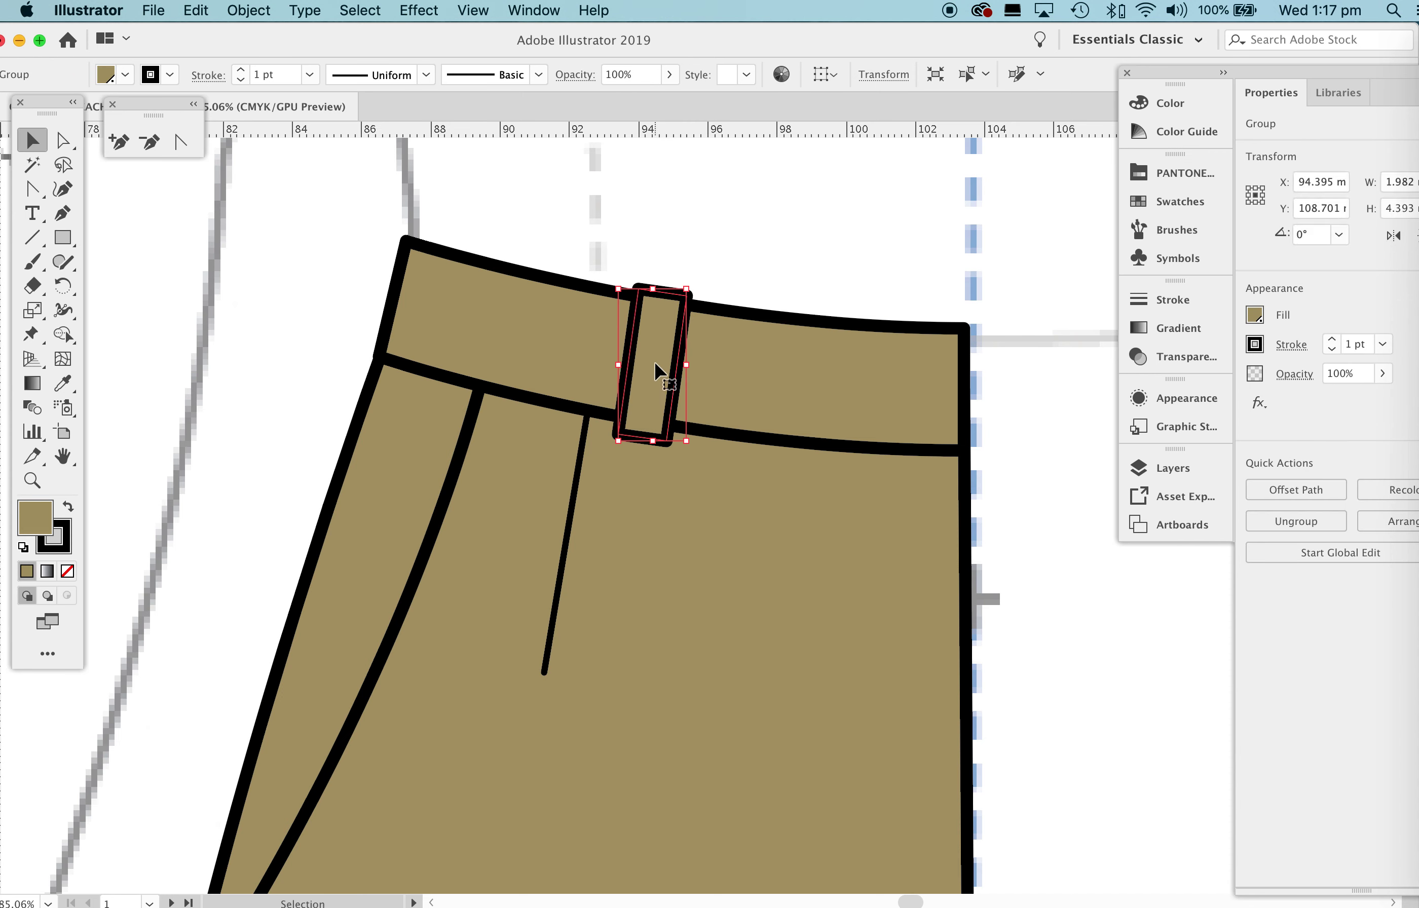
{"action": "left_click_drag", "start_coordinate": [647, 362], "coordinate": [658, 365]}
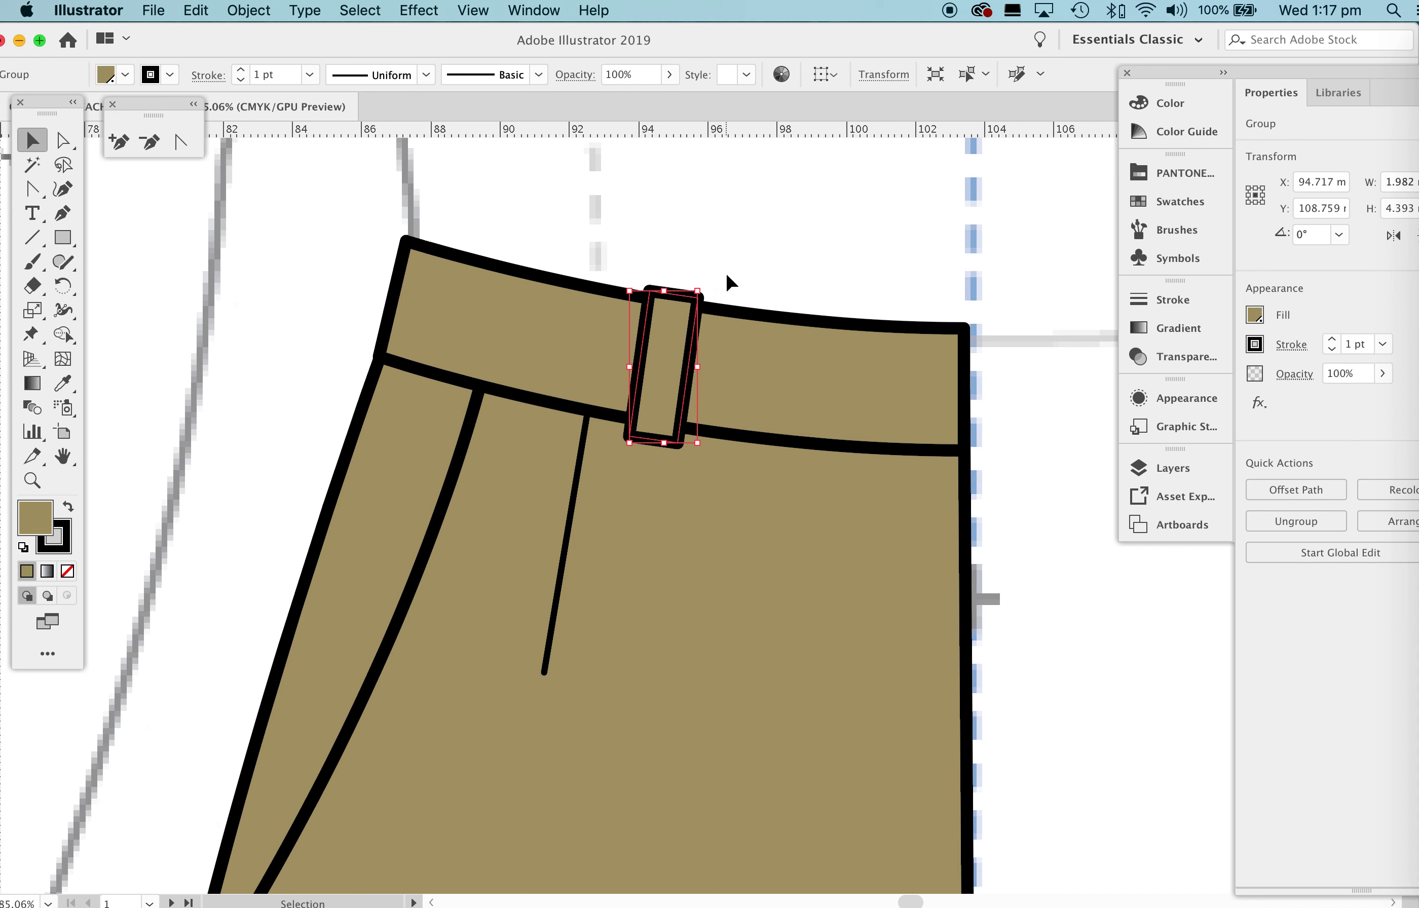
{"action": "key", "text": "Down"}
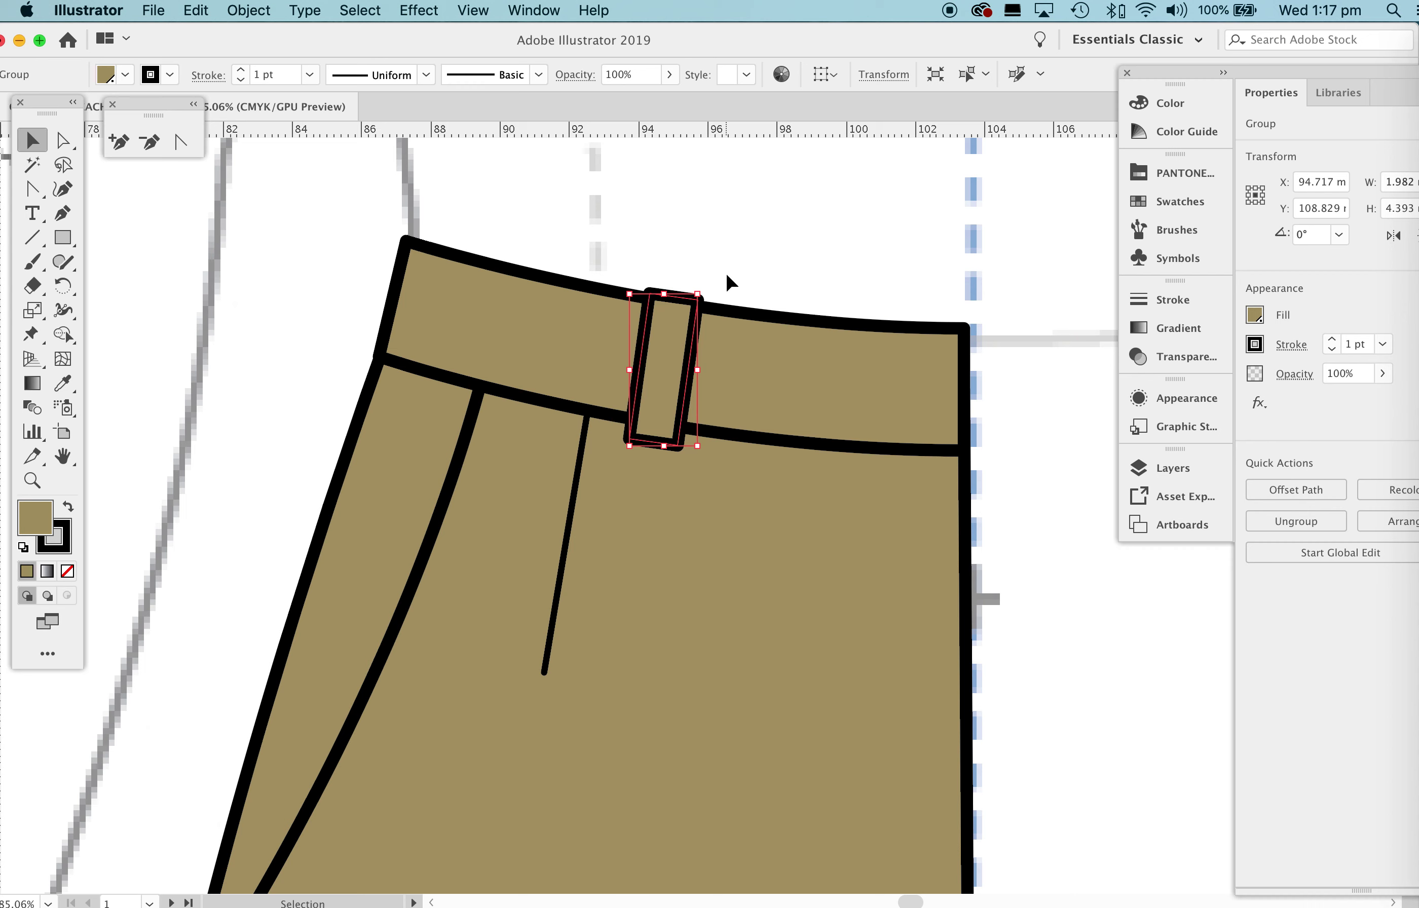
{"action": "key", "text": "Down"}
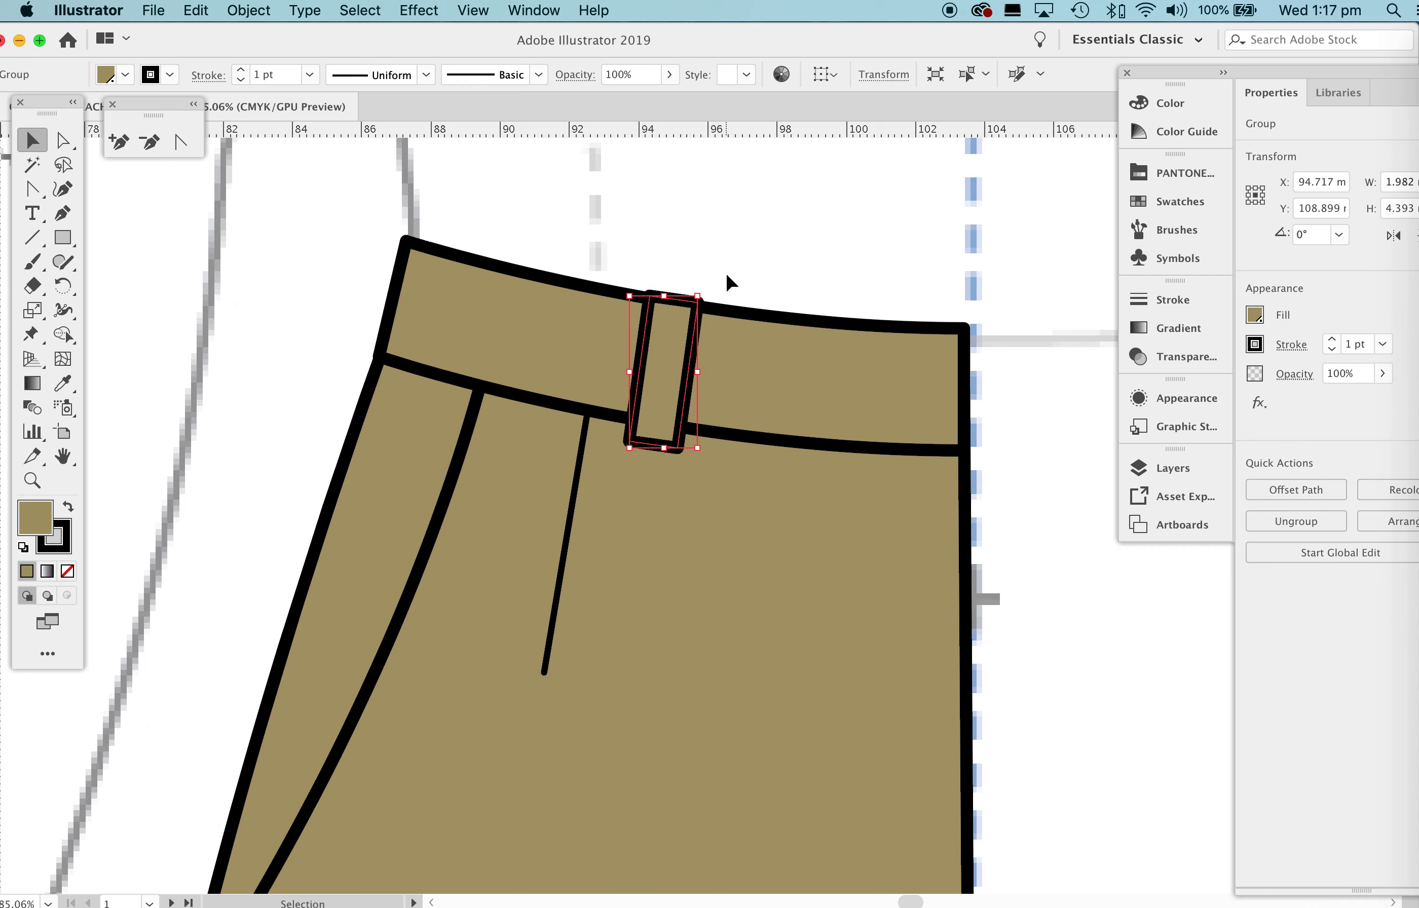
{"action": "left_click", "coordinate": [726, 272]}
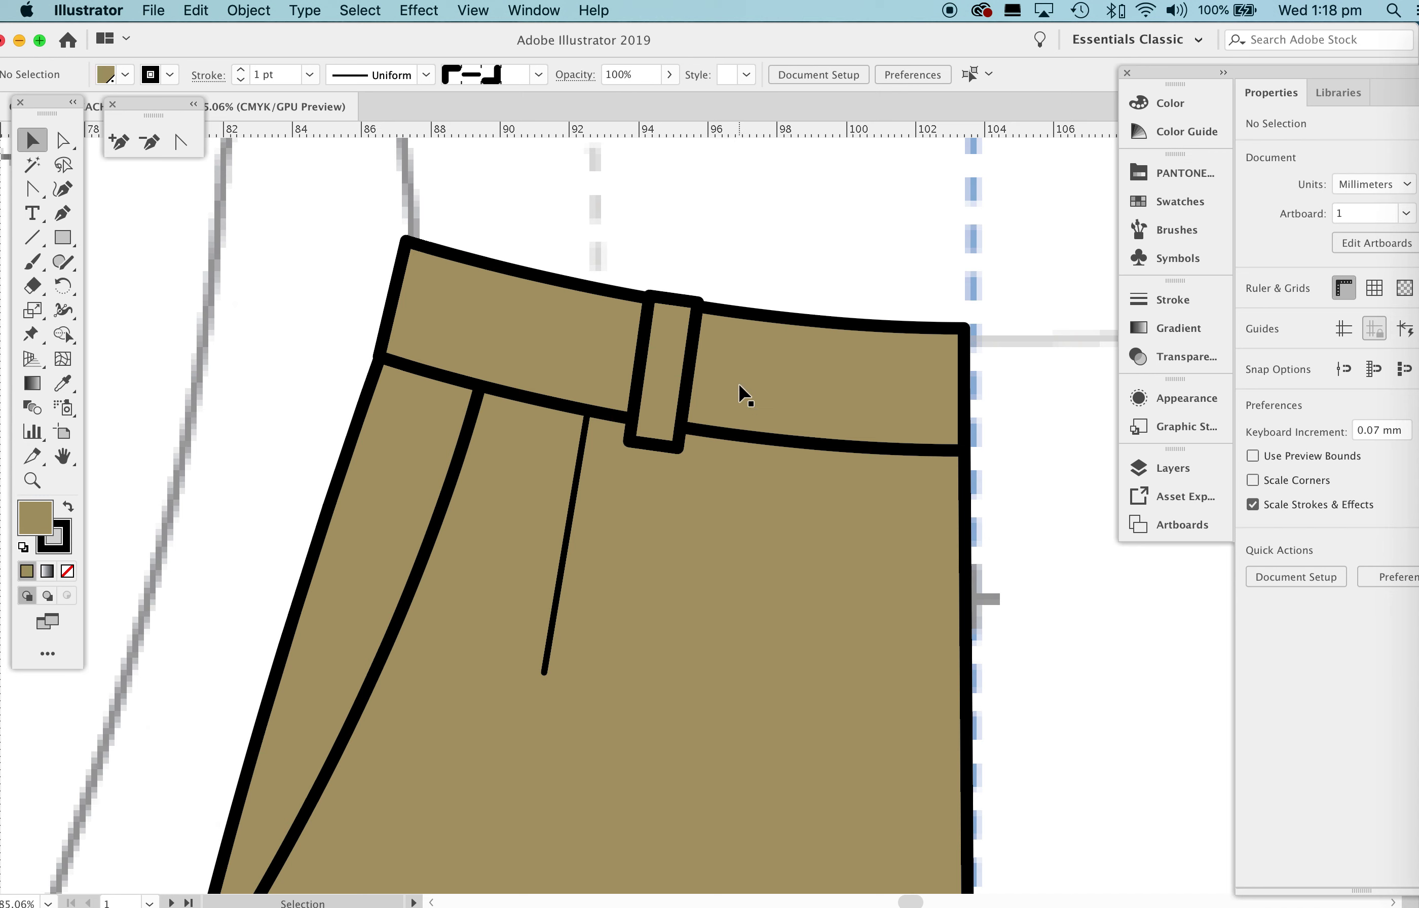
Select the complete half-trouser with all its details and make a reflected copy across the vertical axis.
{"action": "key", "text": "z"}
{"action": "left_click_drag", "start_coordinate": [947, 307], "coordinate": [329, 717]}
{"action": "key", "text": "space"}
{"action": "left_click_drag", "start_coordinate": [703, 653], "coordinate": [558, 591]}
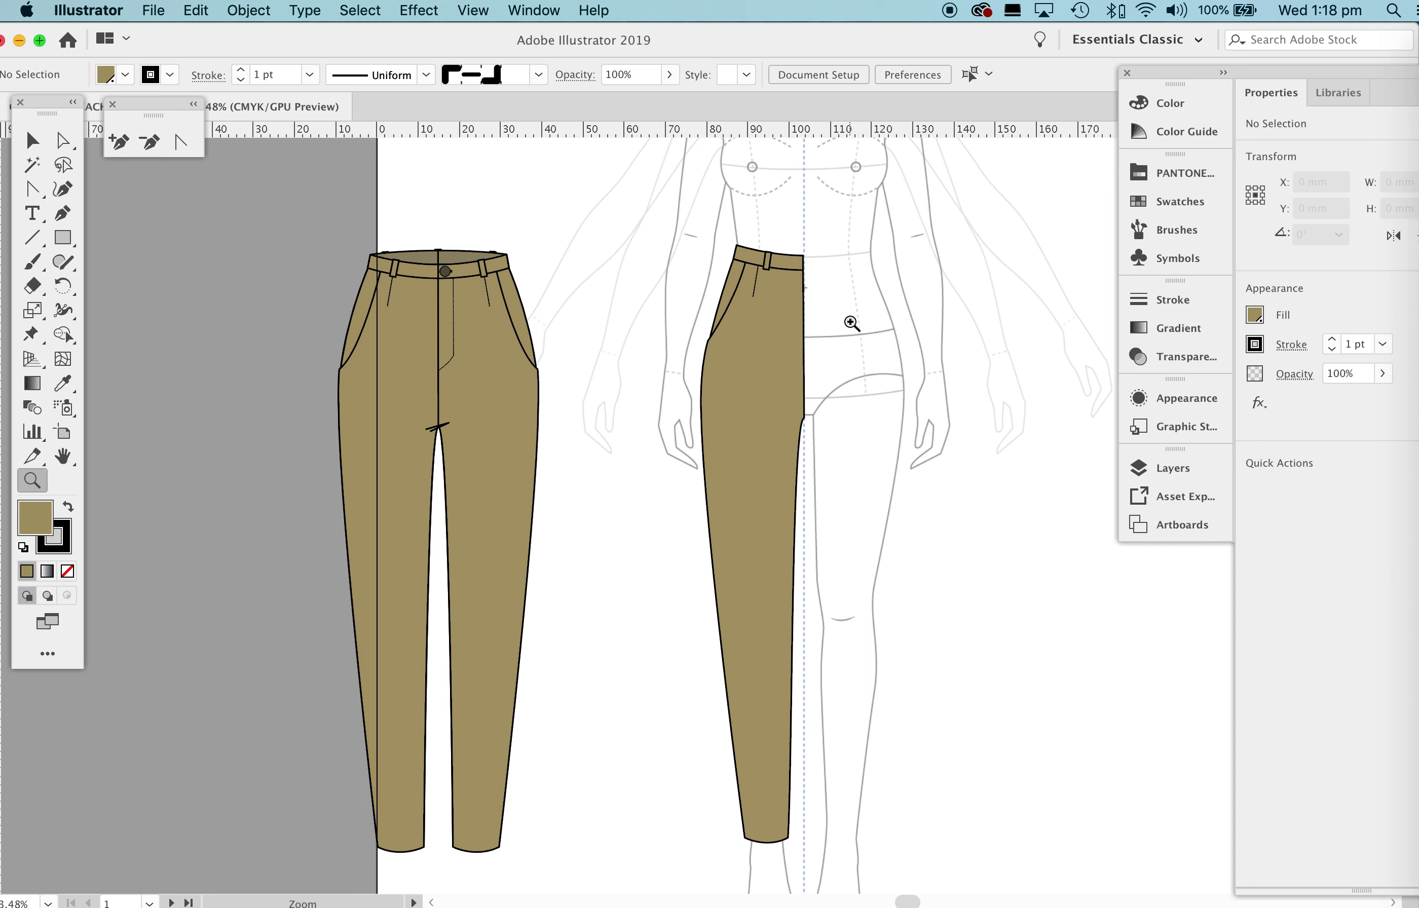
{"action": "key", "text": "v"}
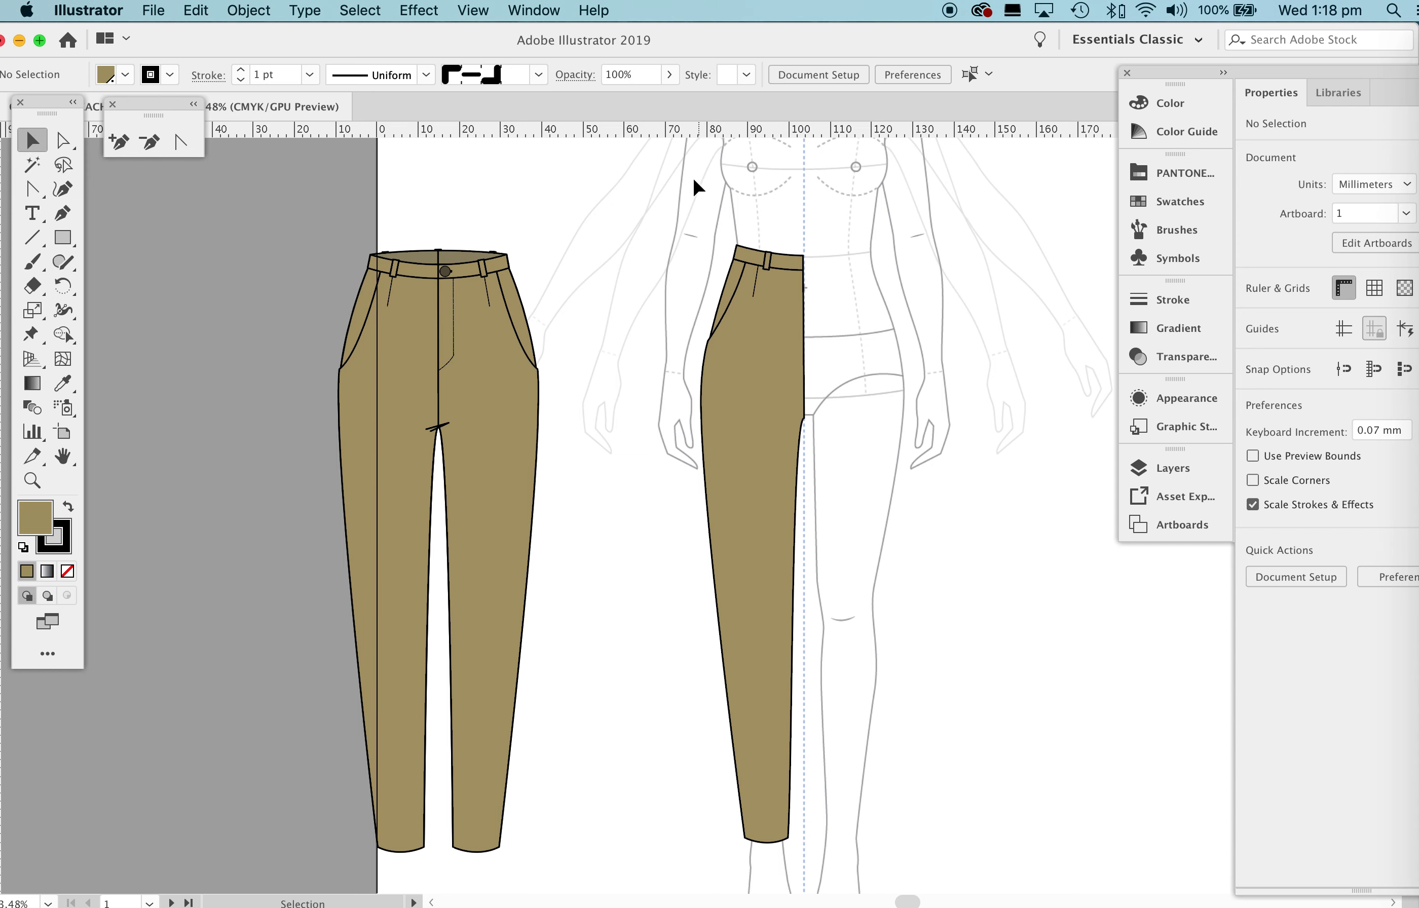
{"action": "scroll", "coordinate": [694, 177], "scroll_direction": "right", "scroll_amount": 1}
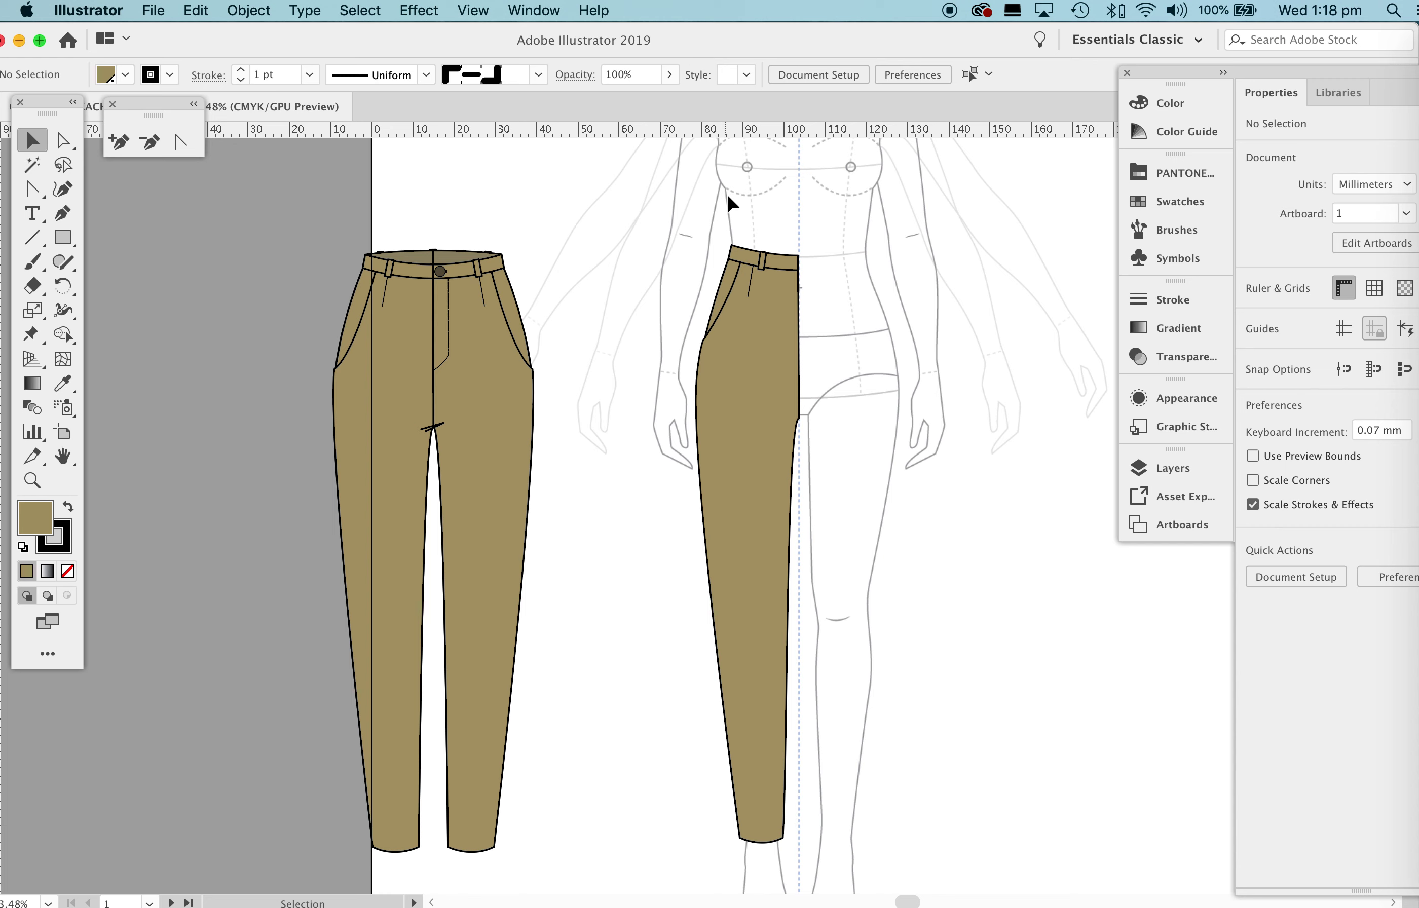
{"action": "left_click_drag", "start_coordinate": [682, 453], "coordinate": [832, 859]}
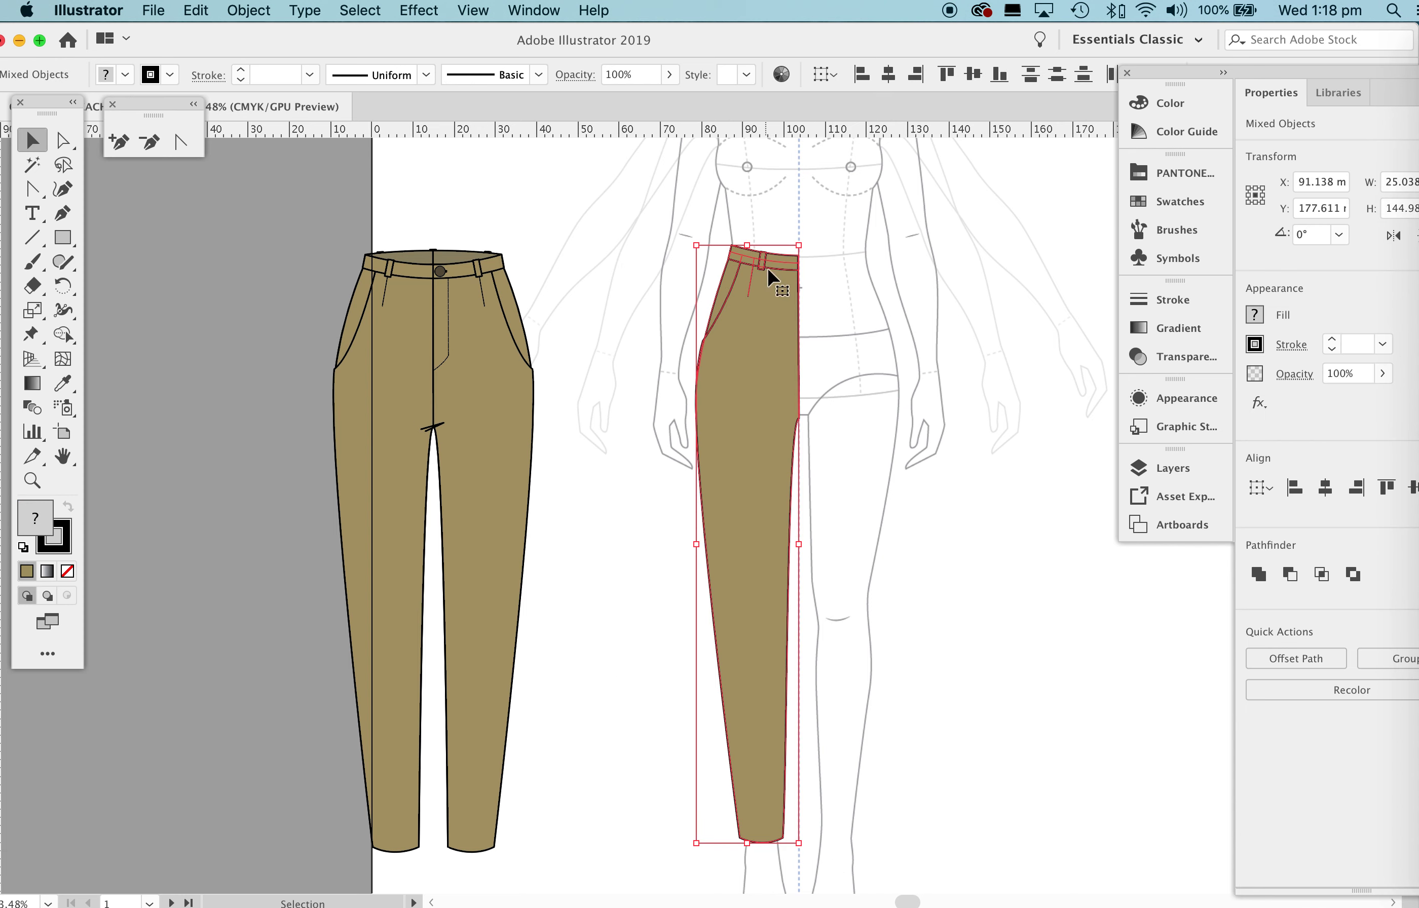
{"action": "right_click", "coordinate": [758, 451]}
{"action": "mouse_move", "coordinate": [828, 654]}
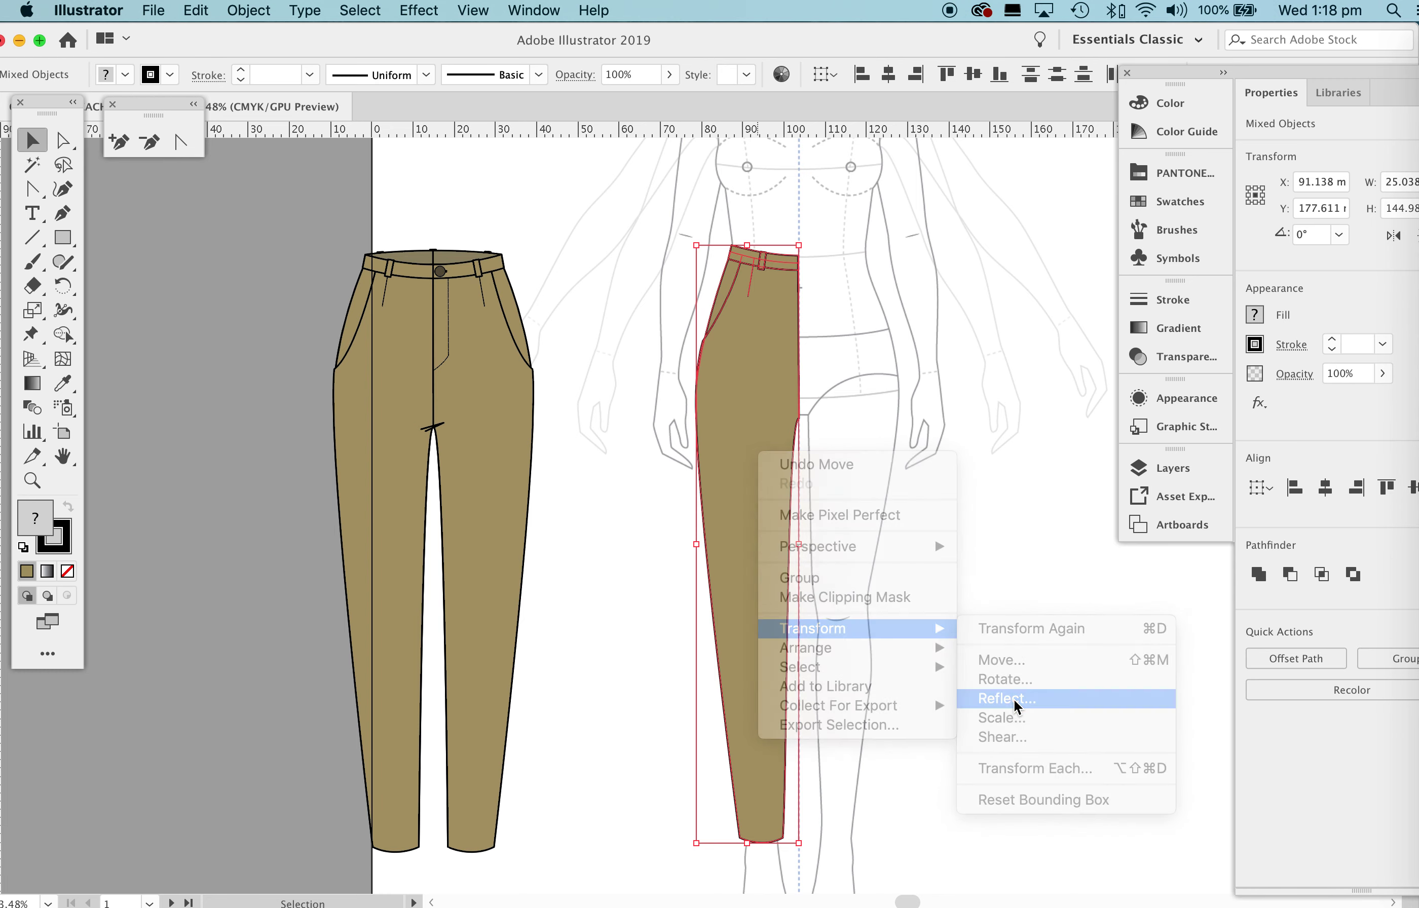
{"action": "left_click", "coordinate": [1016, 701]}
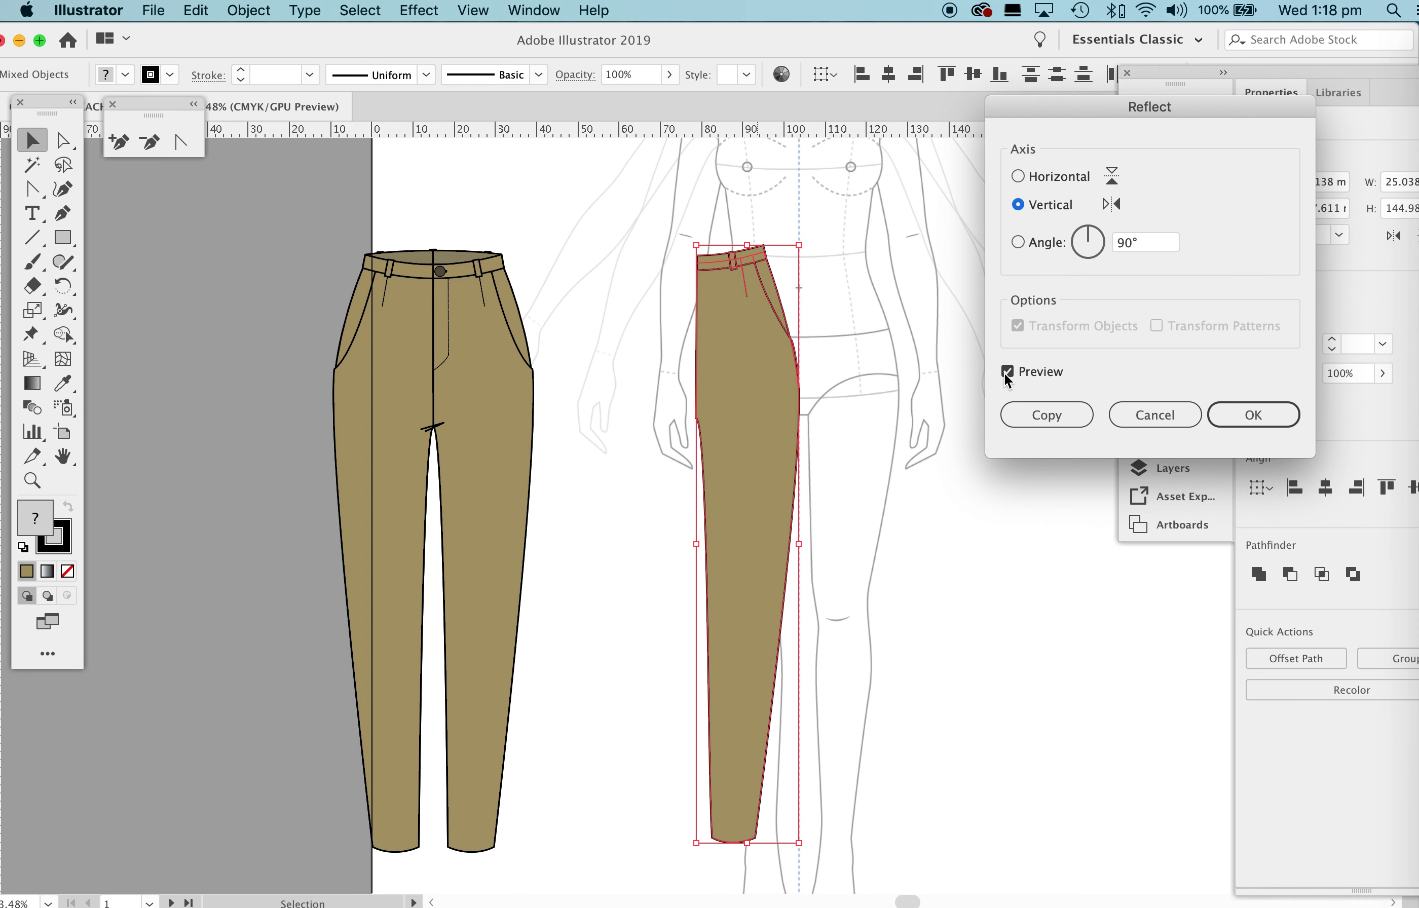
{"action": "left_click", "coordinate": [1049, 417]}
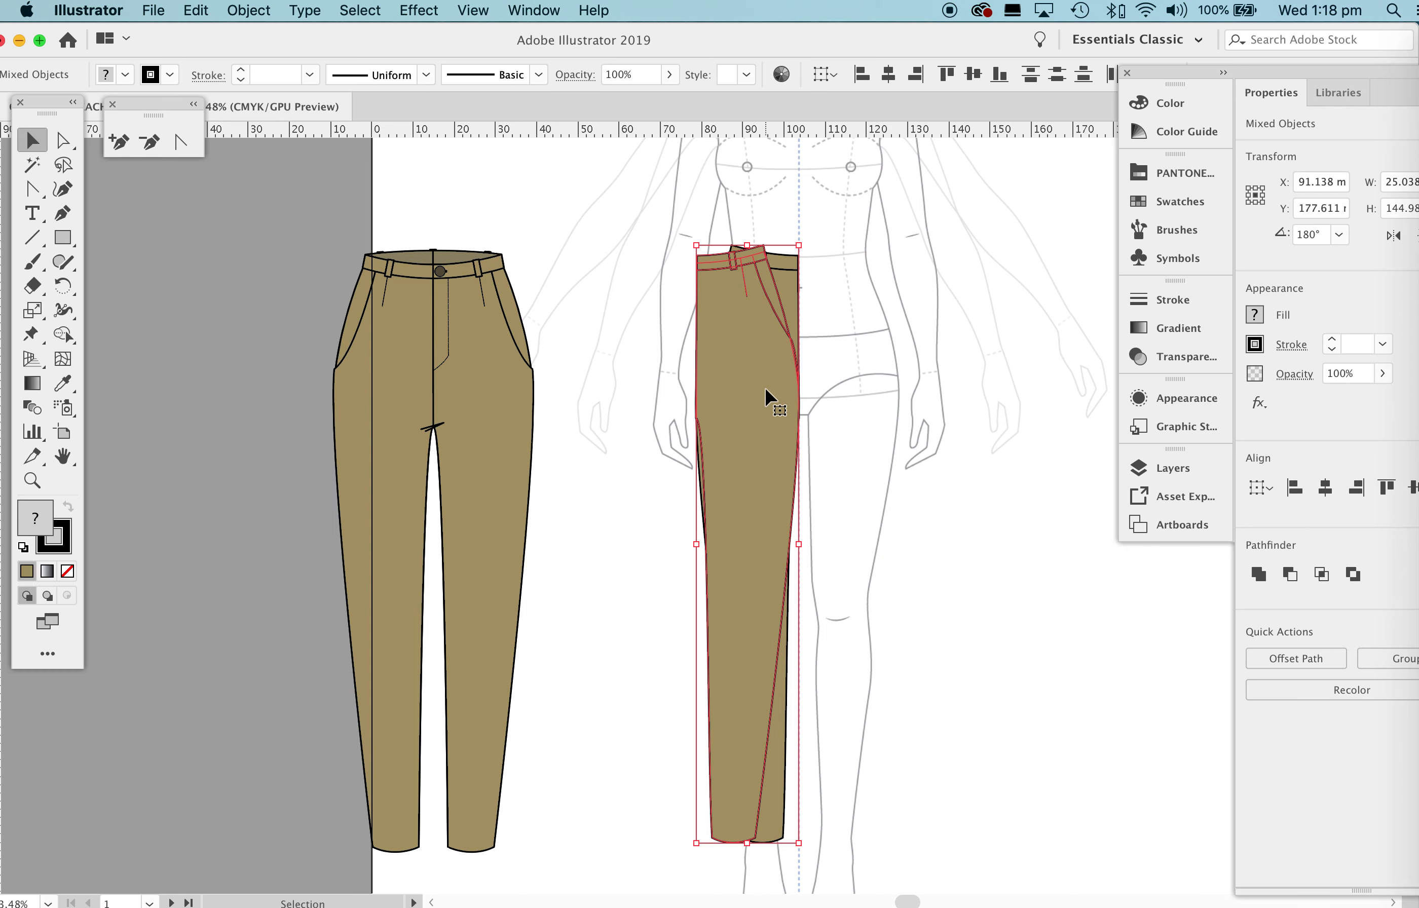
Move the reflected half to the other side of the centre front line, to X 115.872 mm so the halves meet, and deselect.
{"action": "scroll", "coordinate": [765, 387], "scroll_direction": "left", "scroll_amount": 1}
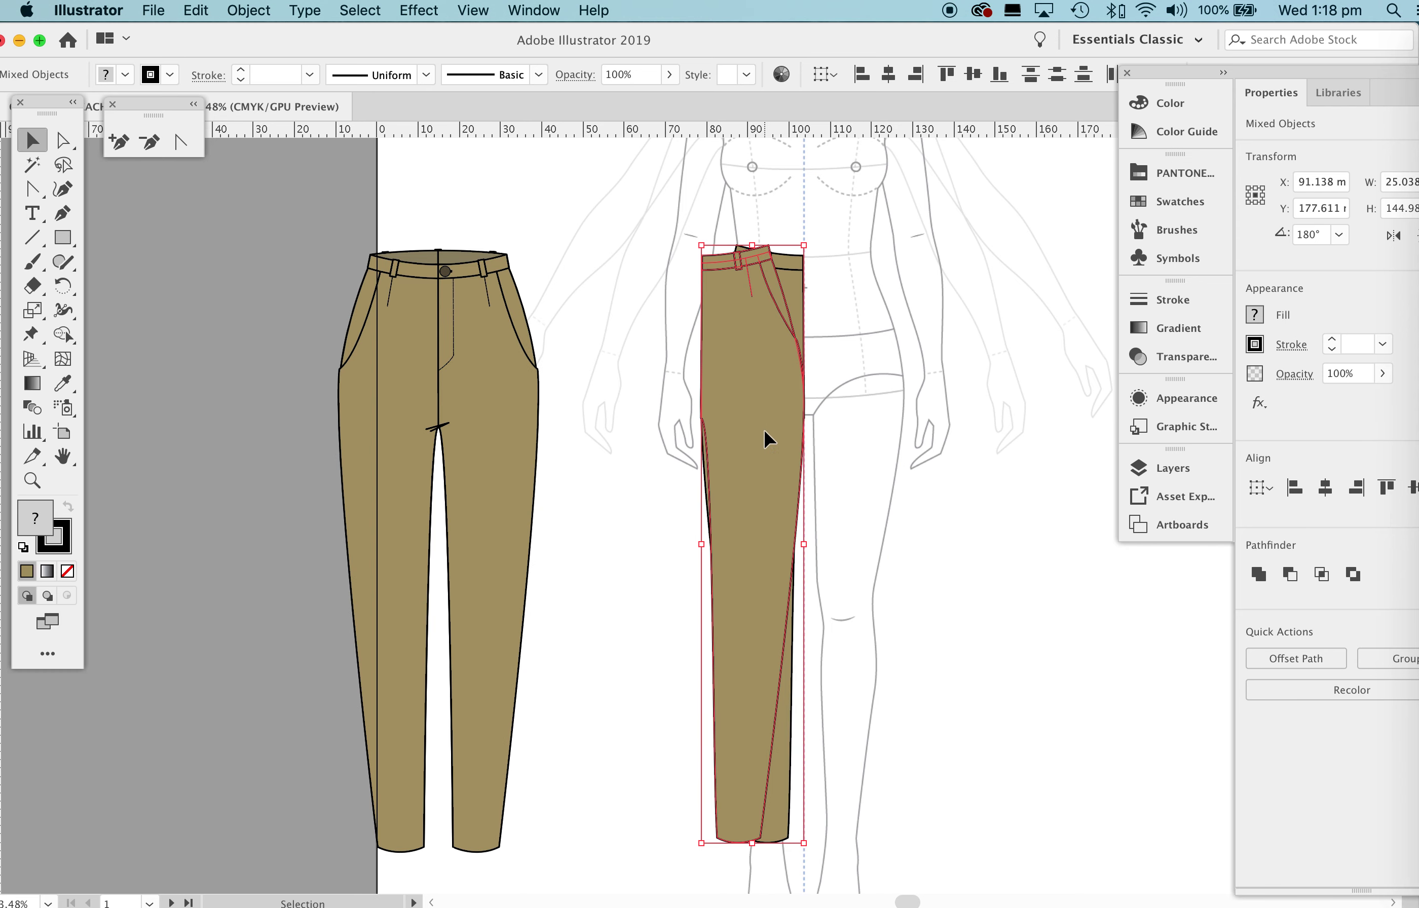
{"action": "left_click_drag", "start_coordinate": [764, 429], "coordinate": [871, 442]}
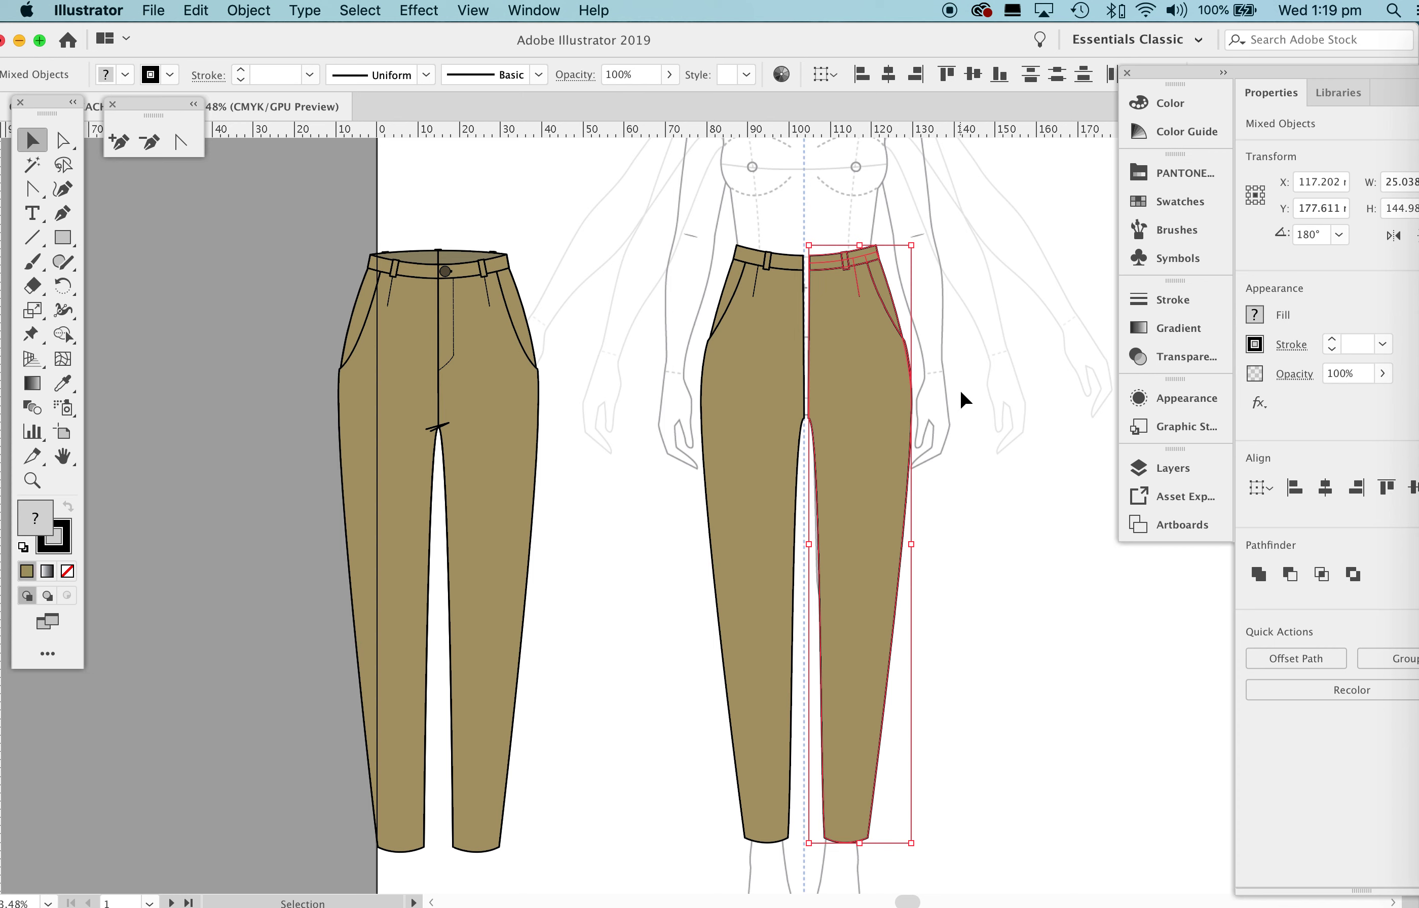
{"action": "key", "text": "Left"}
{"action": "key", "text": "Left"}
{"action": "key", "text": "Left"}
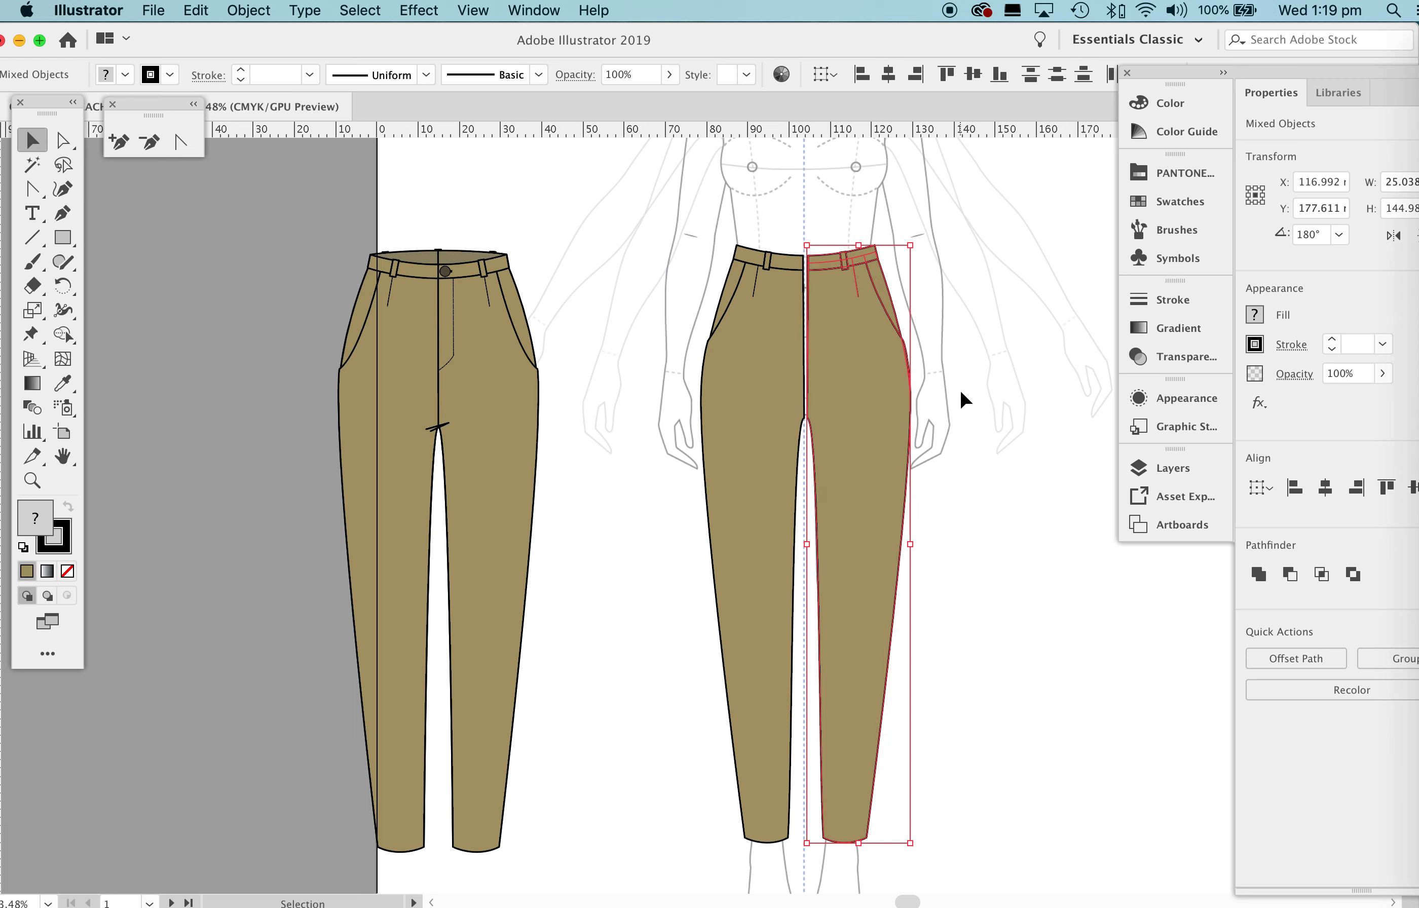
{"action": "key", "text": "Left"}
{"action": "key", "text": "Left"}
{"action": "key", "text": "Left"}
{"action": "key", "text": "Left"}
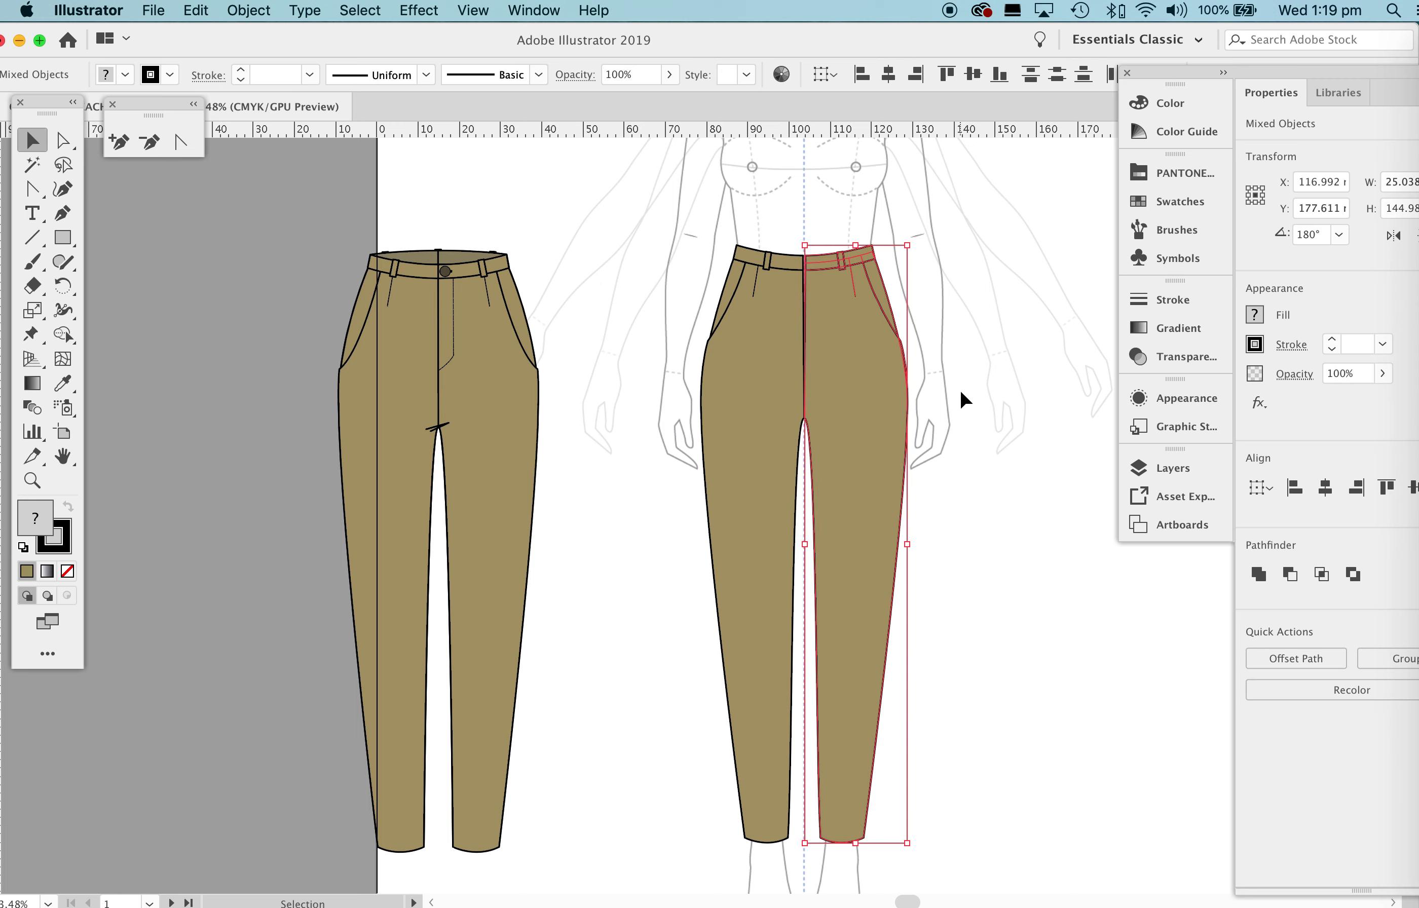
{"action": "key", "text": "Left"}
{"action": "key", "text": "Left"}
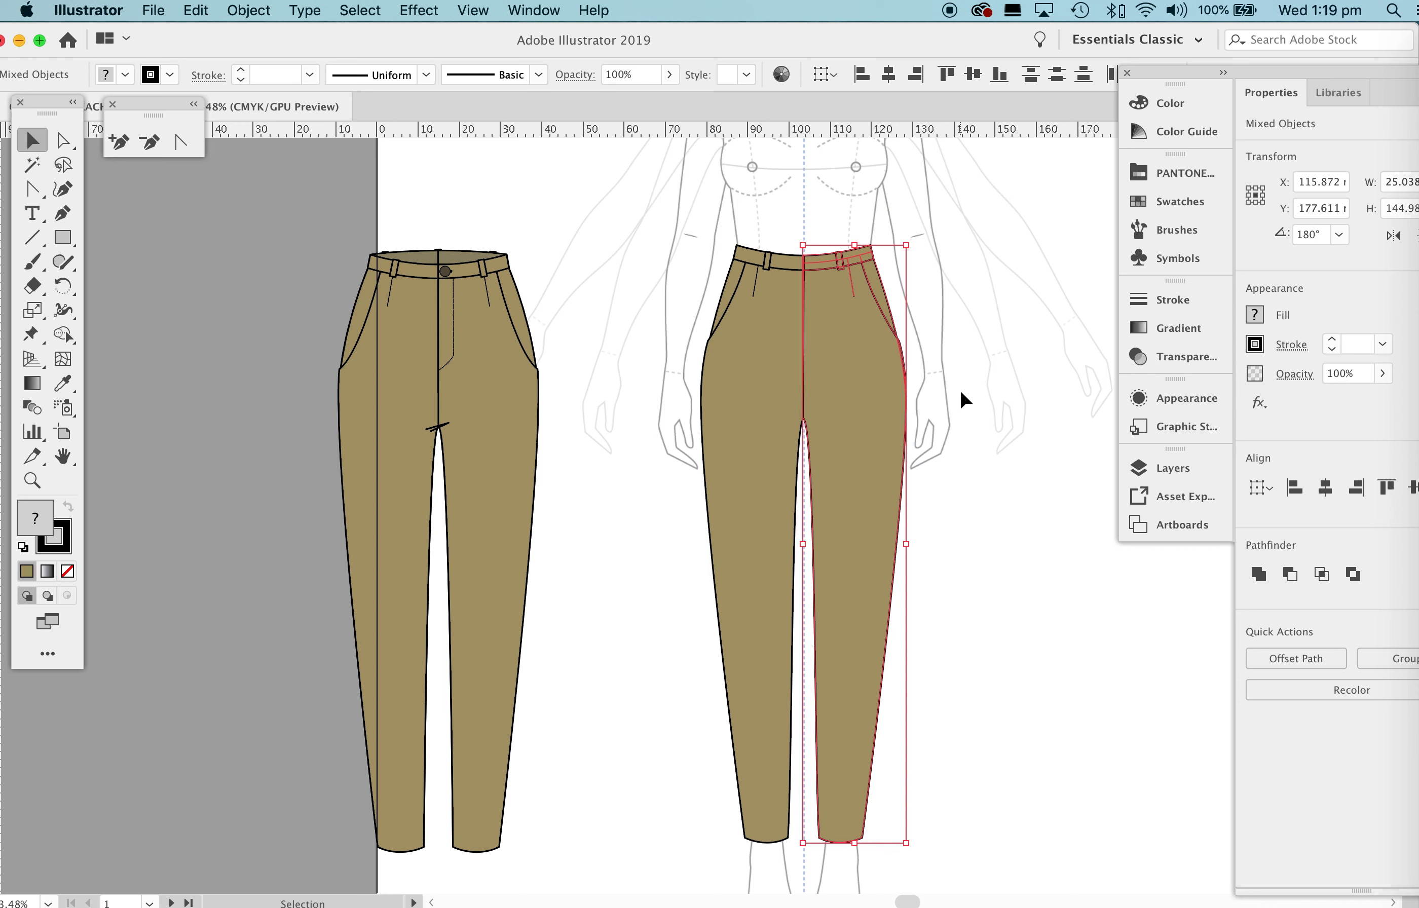
{"action": "left_click", "coordinate": [994, 377]}
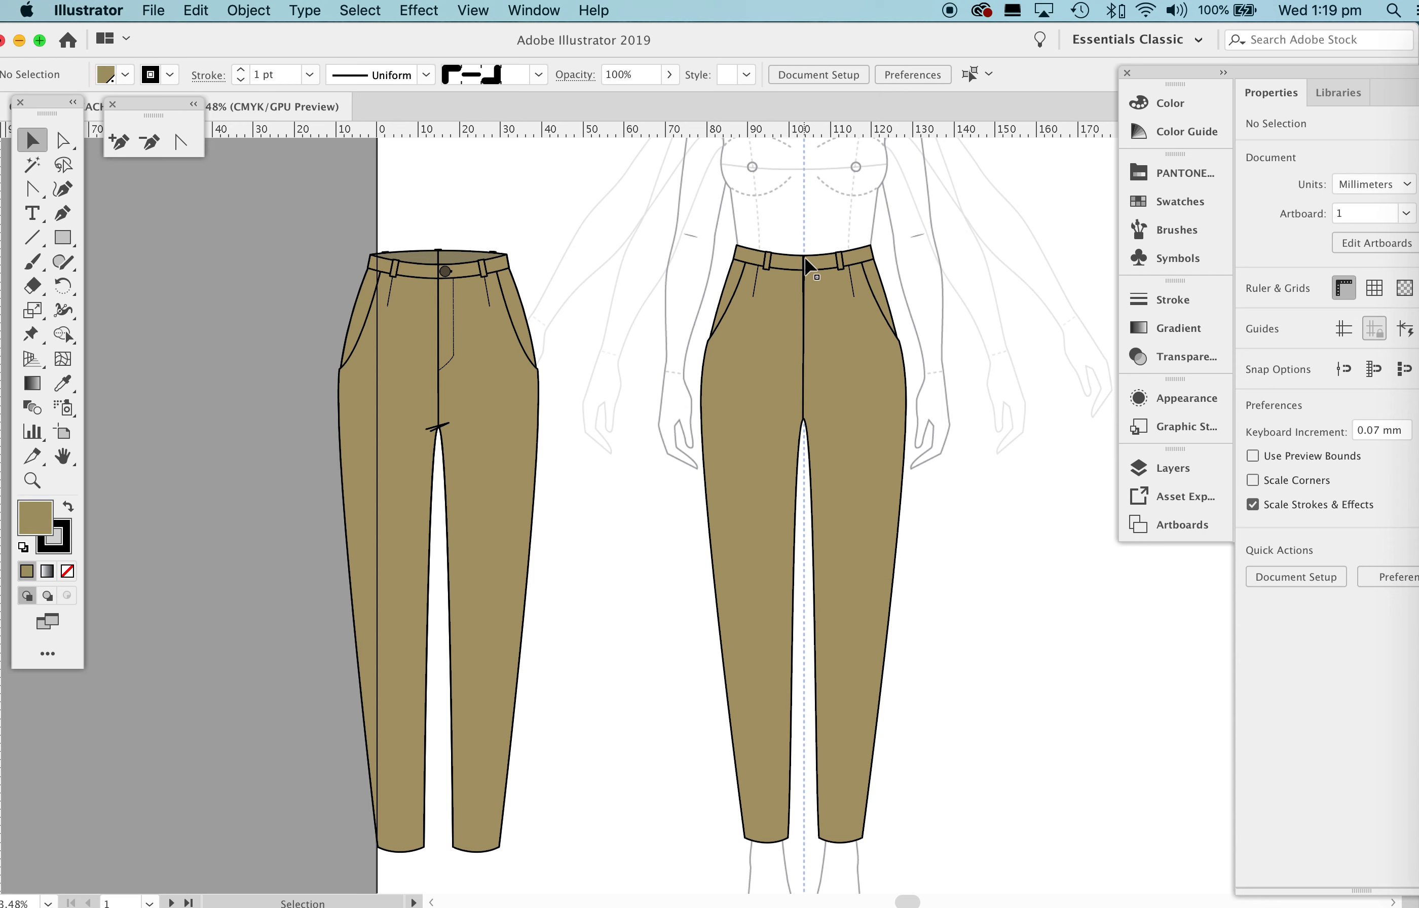
Reselect the reflected half and nudge it toward the centre front by two 0.07 mm increments, and deselect.
{"action": "left_click_drag", "start_coordinate": [827, 213], "coordinate": [955, 664]}
{"action": "left_click_drag", "start_coordinate": [959, 840], "coordinate": [1020, 858]}
{"action": "left_click", "coordinate": [824, 203]}
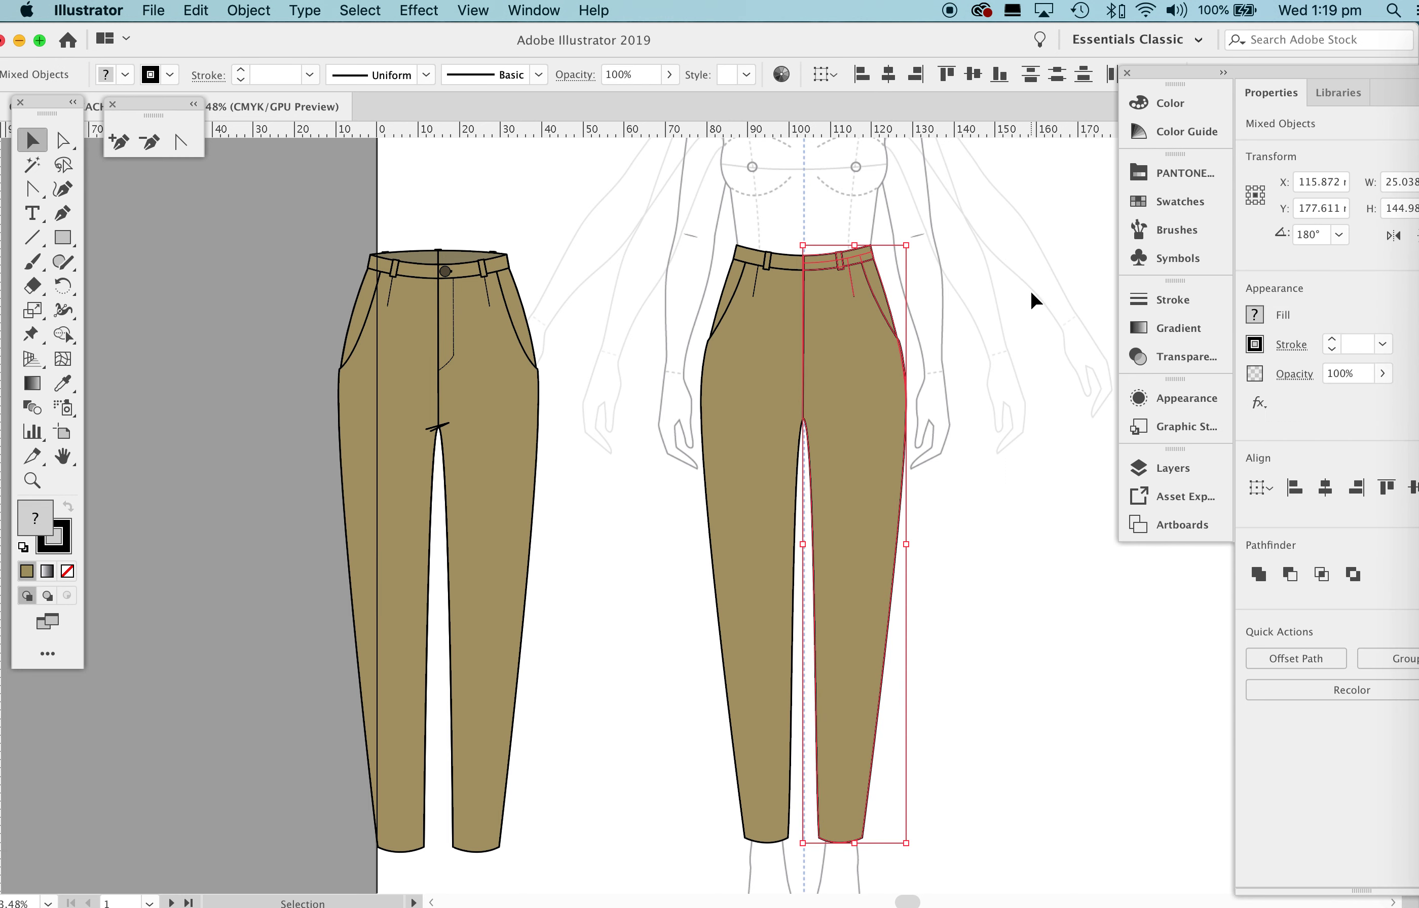
{"action": "key", "text": "Left"}
{"action": "key", "text": "Left"}
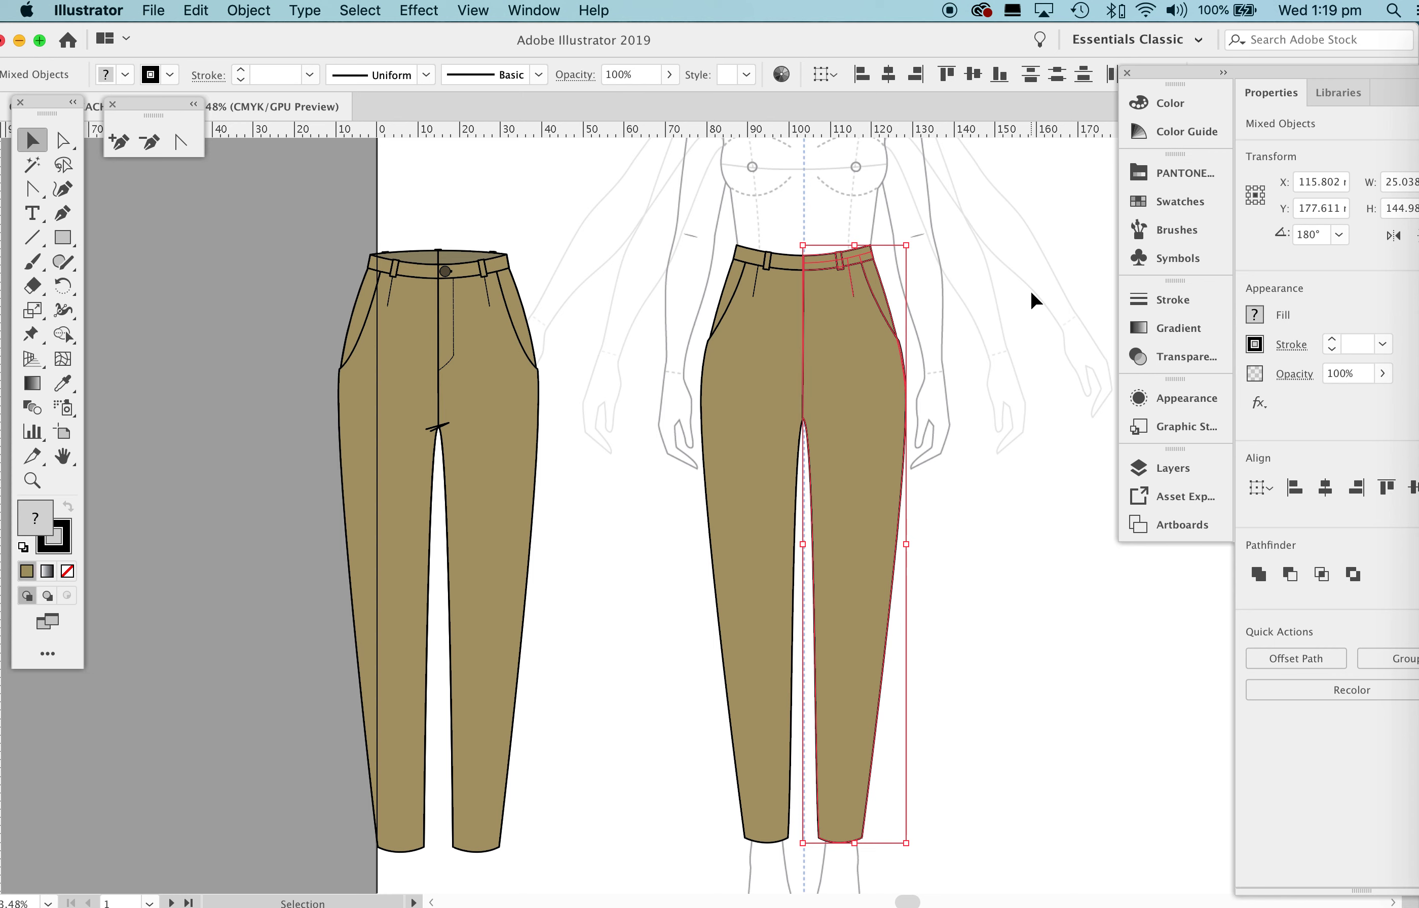
{"action": "left_click", "coordinate": [1029, 290]}
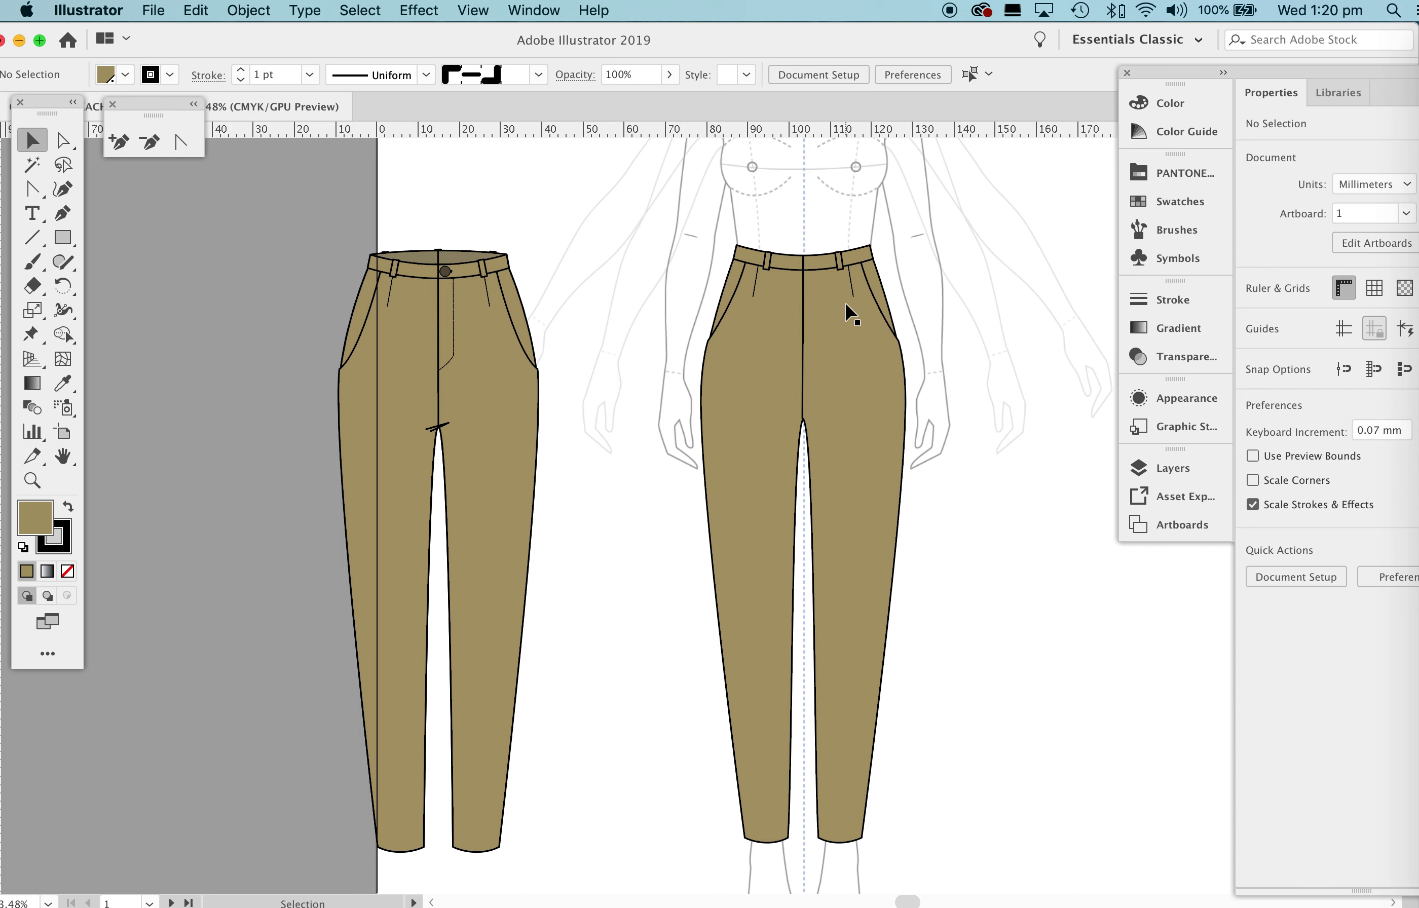
Select the complete front trousers and move them horizontally off the body template to X 171.69 mm.
{"action": "key", "text": "z"}
{"action": "left_click_drag", "start_coordinate": [776, 227], "coordinate": [830, 291]}
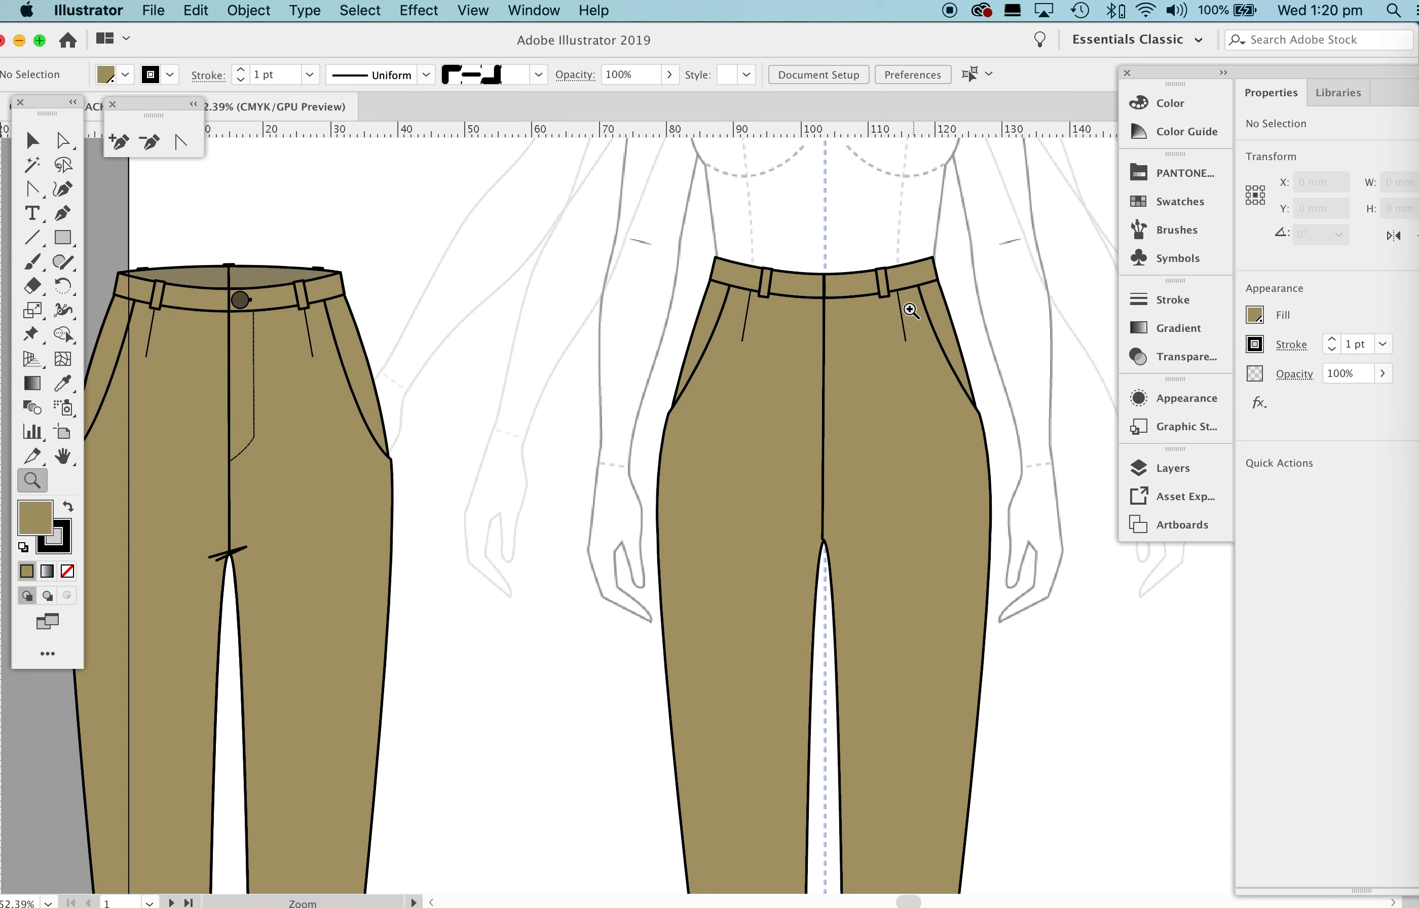
{"action": "left_click", "coordinate": [926, 309], "text": "alt"}
{"action": "left_click_drag", "start_coordinate": [826, 366], "coordinate": [768, 413]}
{"action": "left_click_drag", "start_coordinate": [881, 405], "coordinate": [685, 384]}
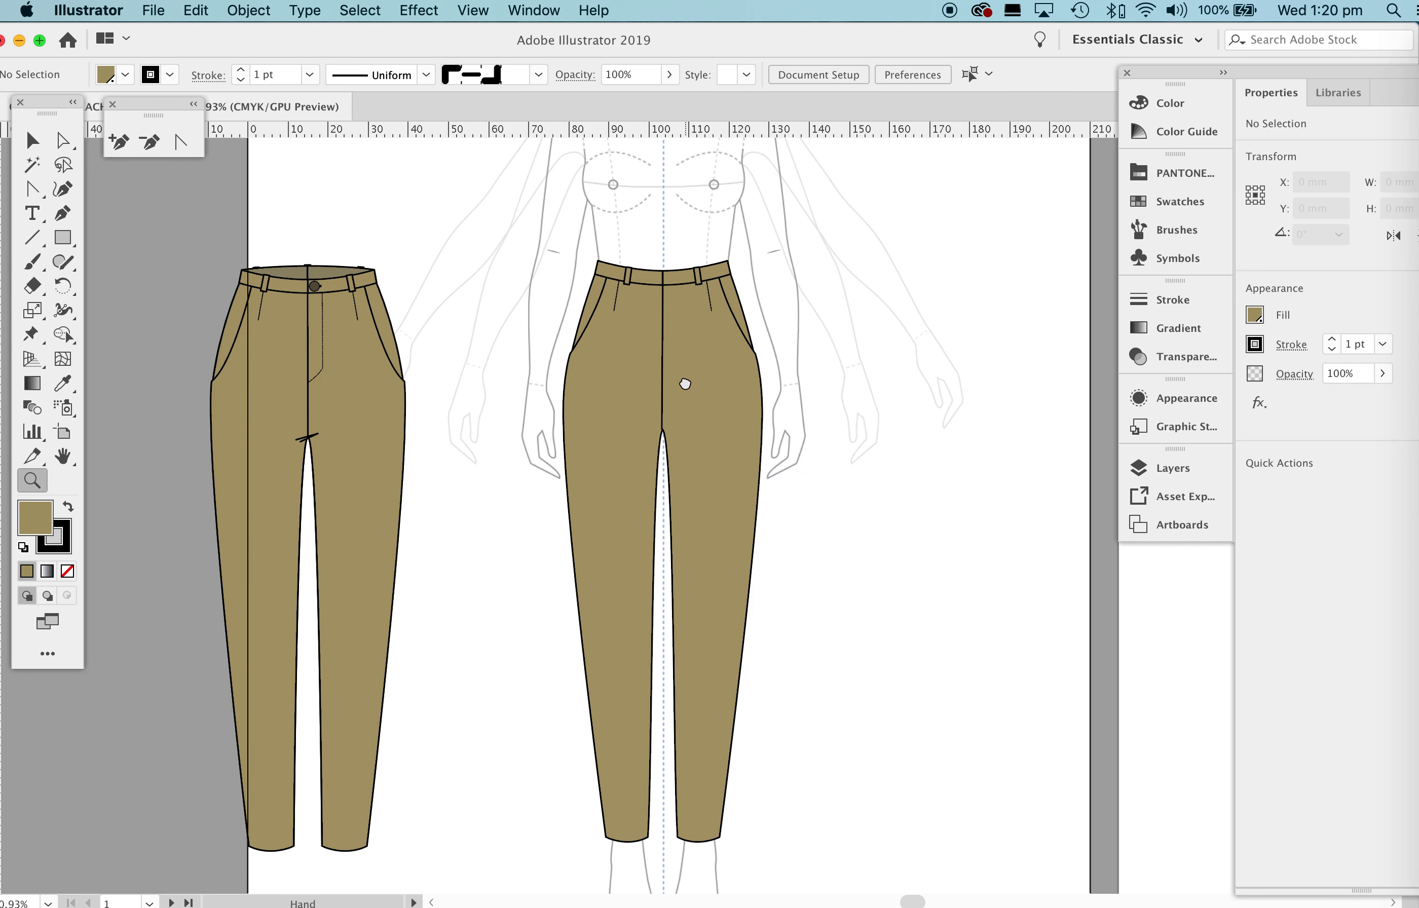
{"action": "key", "text": "v"}
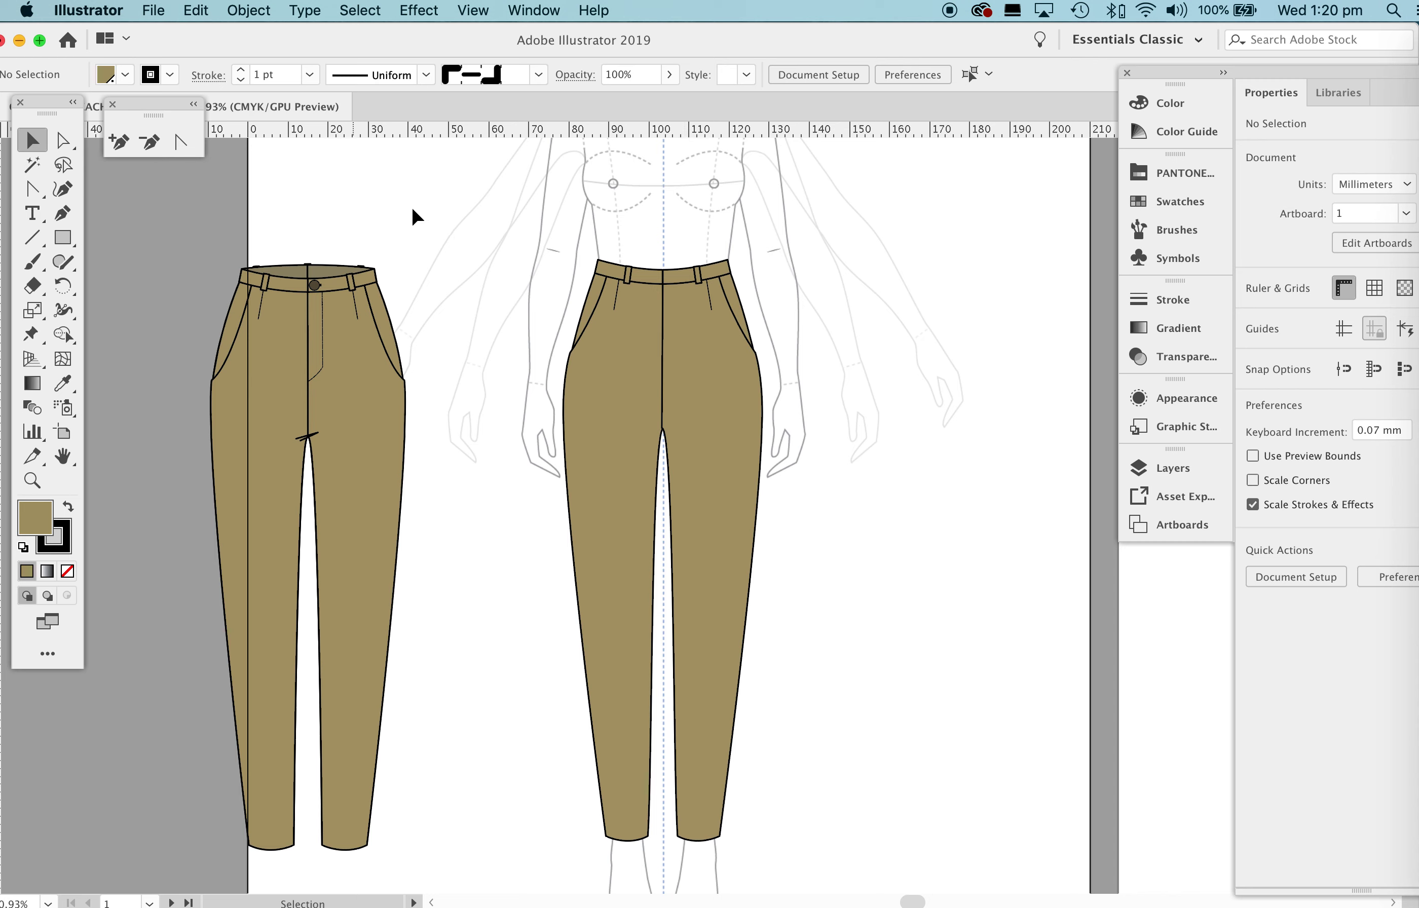
{"action": "left_click_drag", "start_coordinate": [516, 220], "coordinate": [785, 847]}
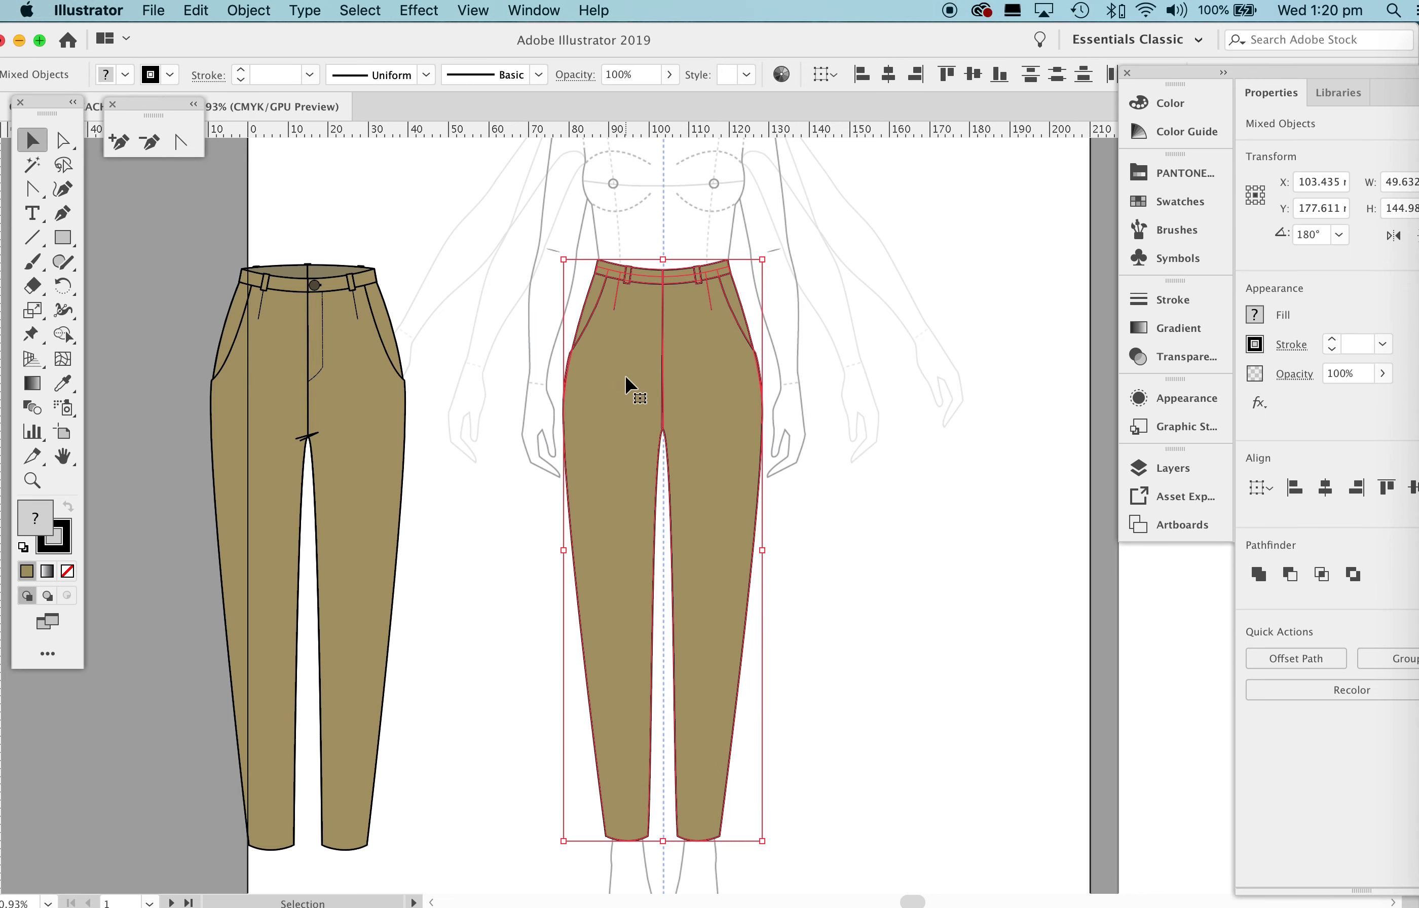
{"action": "key", "text": "space"}
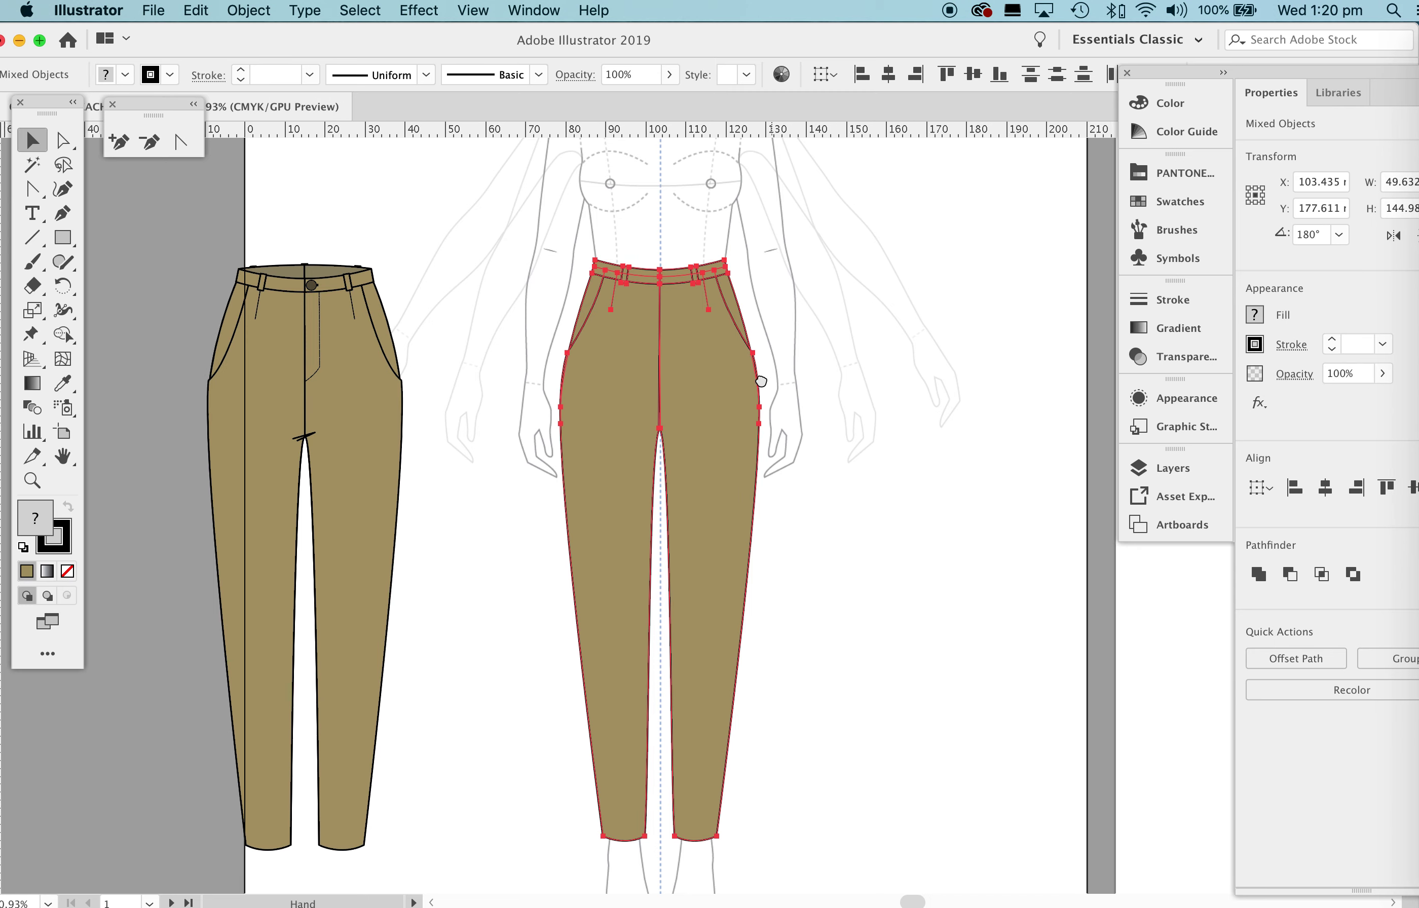
{"action": "left_click_drag", "start_coordinate": [772, 382], "coordinate": [665, 384]}
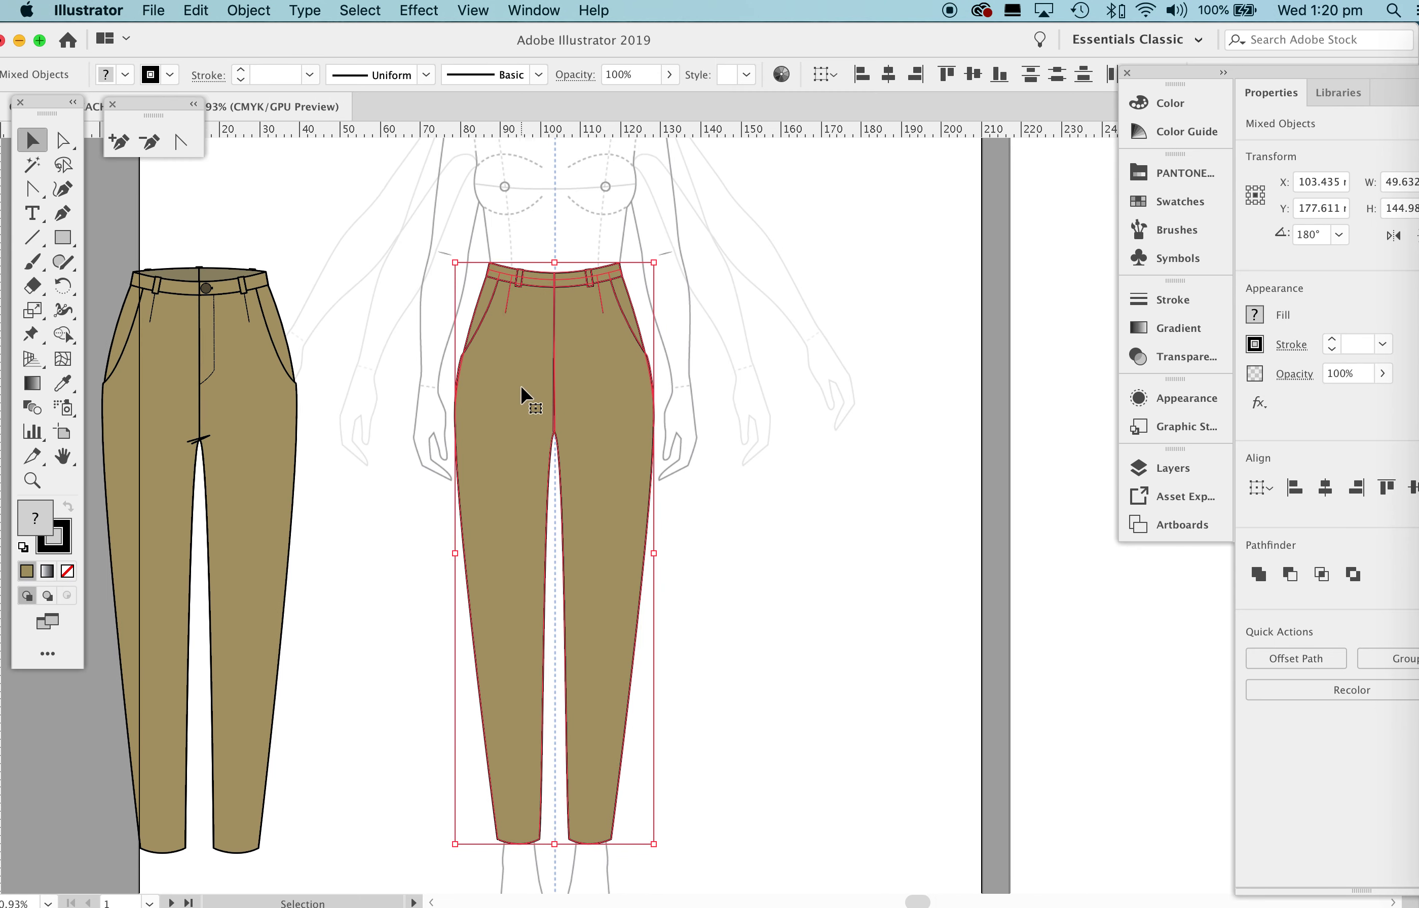
{"action": "left_click_drag", "start_coordinate": [517, 387], "coordinate": [791, 397]}
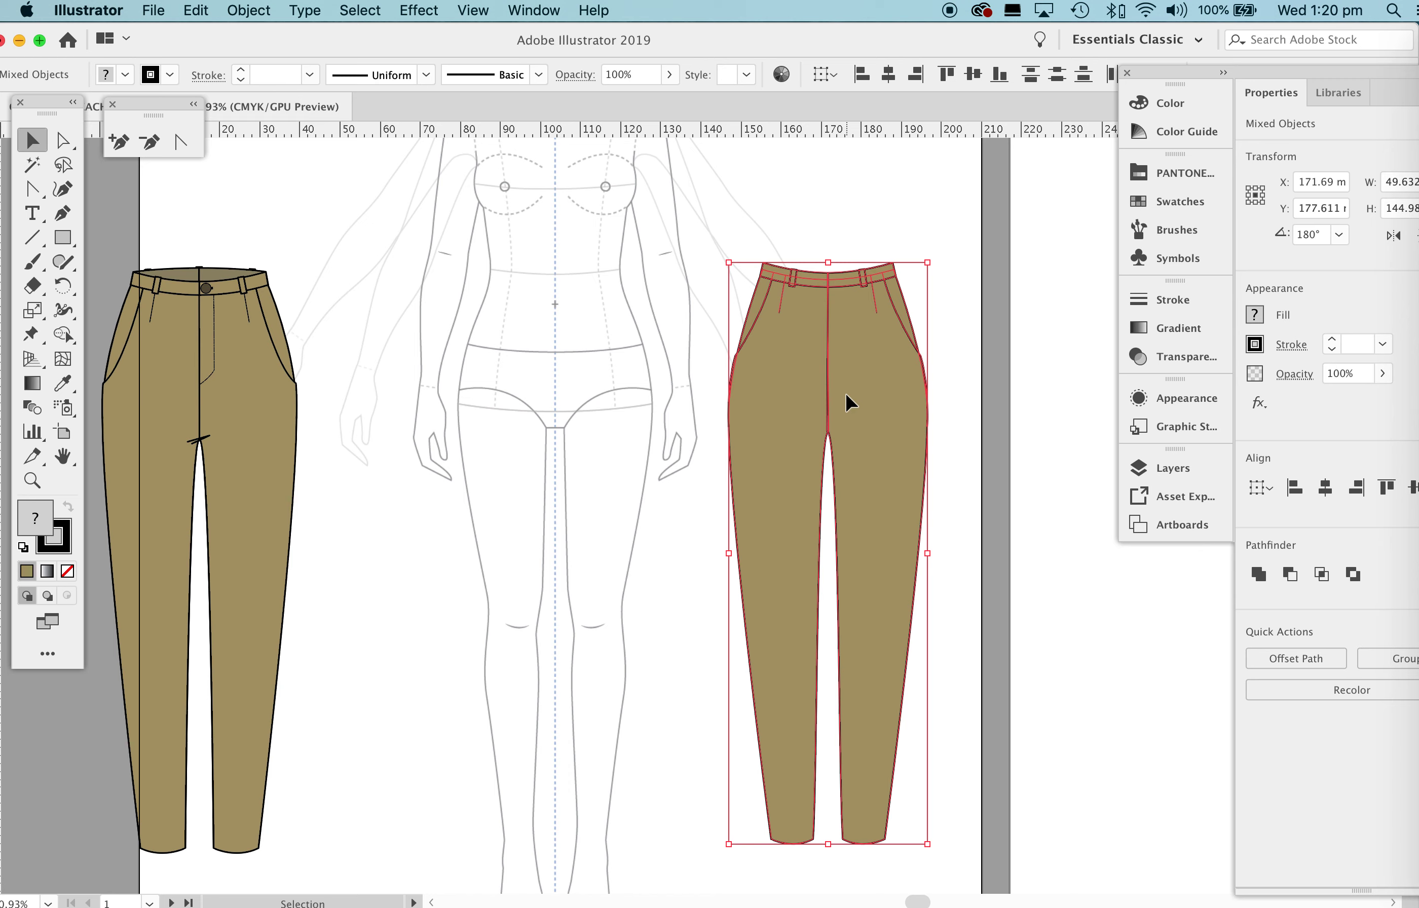
Place a horizontally aligned copy of the trousers back over the body template at X 103.688 mm, and deselect.
{"action": "left_click_drag", "start_coordinate": [845, 395], "coordinate": [577, 401]}
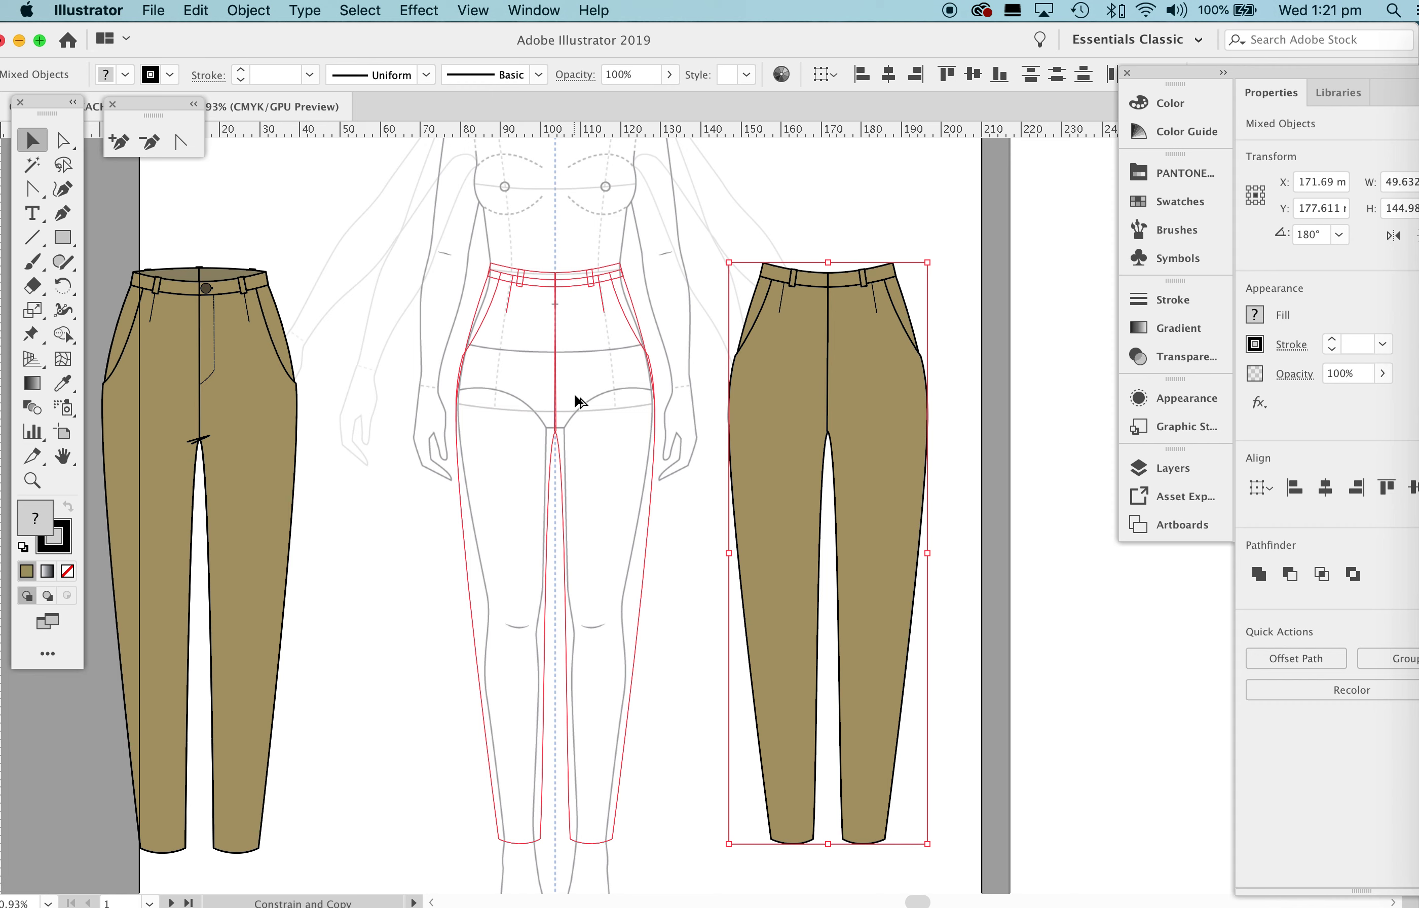
{"action": "left_click_drag", "start_coordinate": [577, 400], "coordinate": [574, 402]}
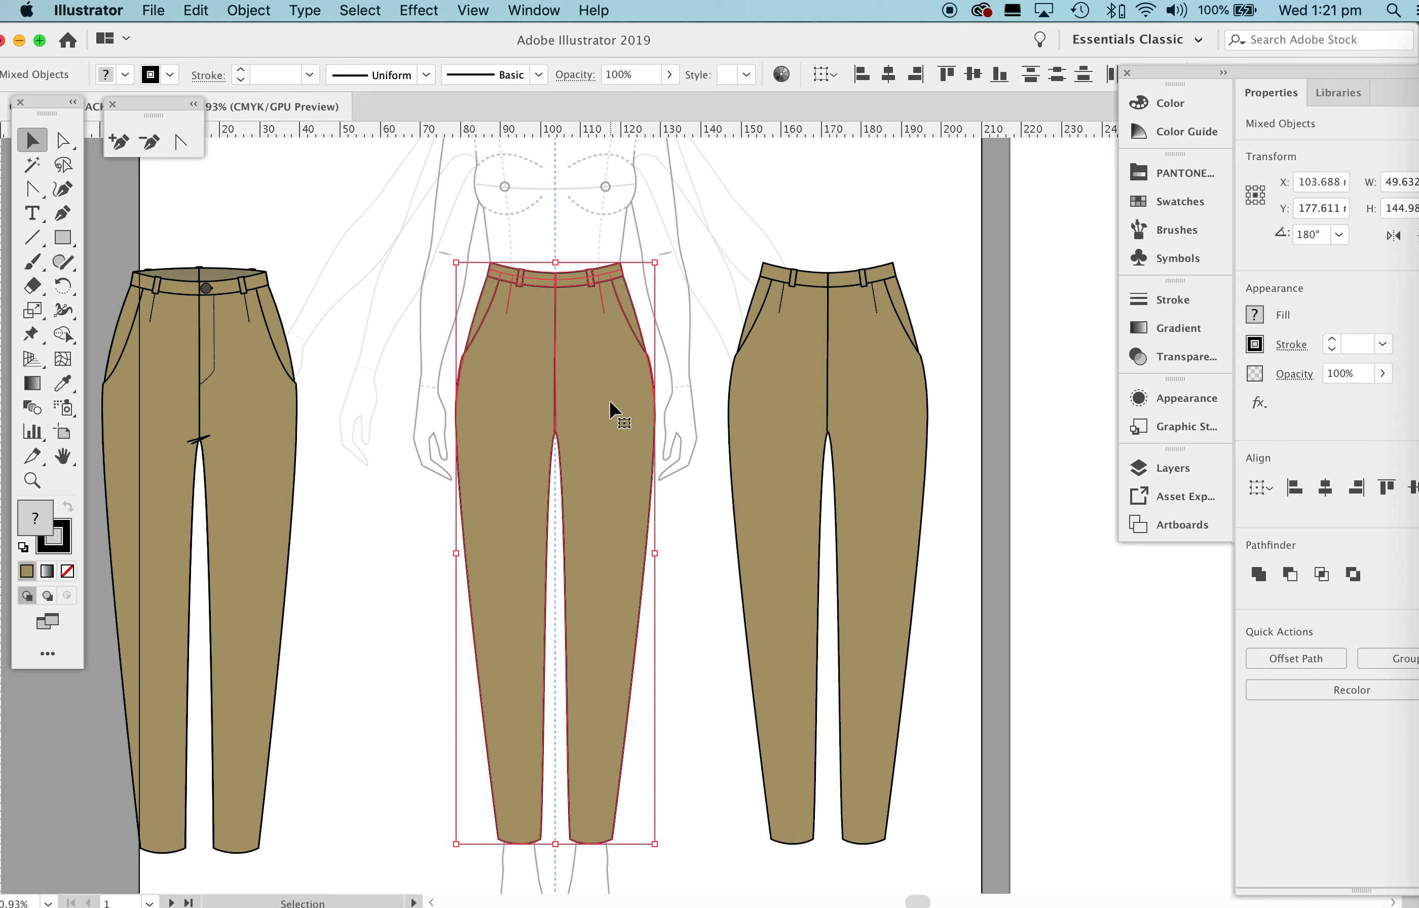
{"action": "left_click", "coordinate": [792, 223]}
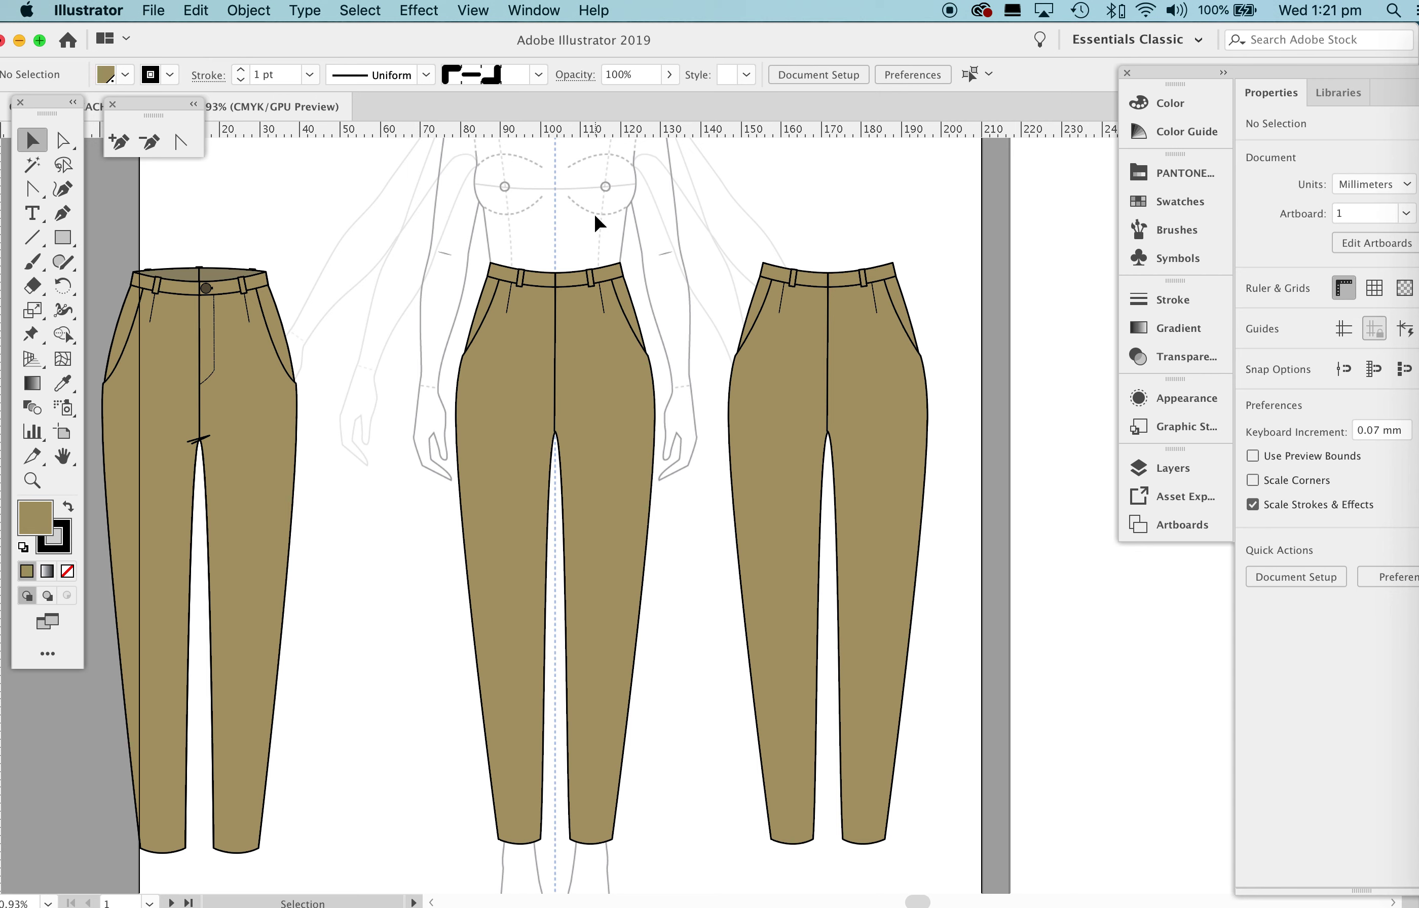
Delete the mirrored half of the trousers on the template, including its belt loop.
{"action": "left_click_drag", "start_coordinate": [636, 215], "coordinate": [673, 770]}
{"action": "key", "text": "Delete"}
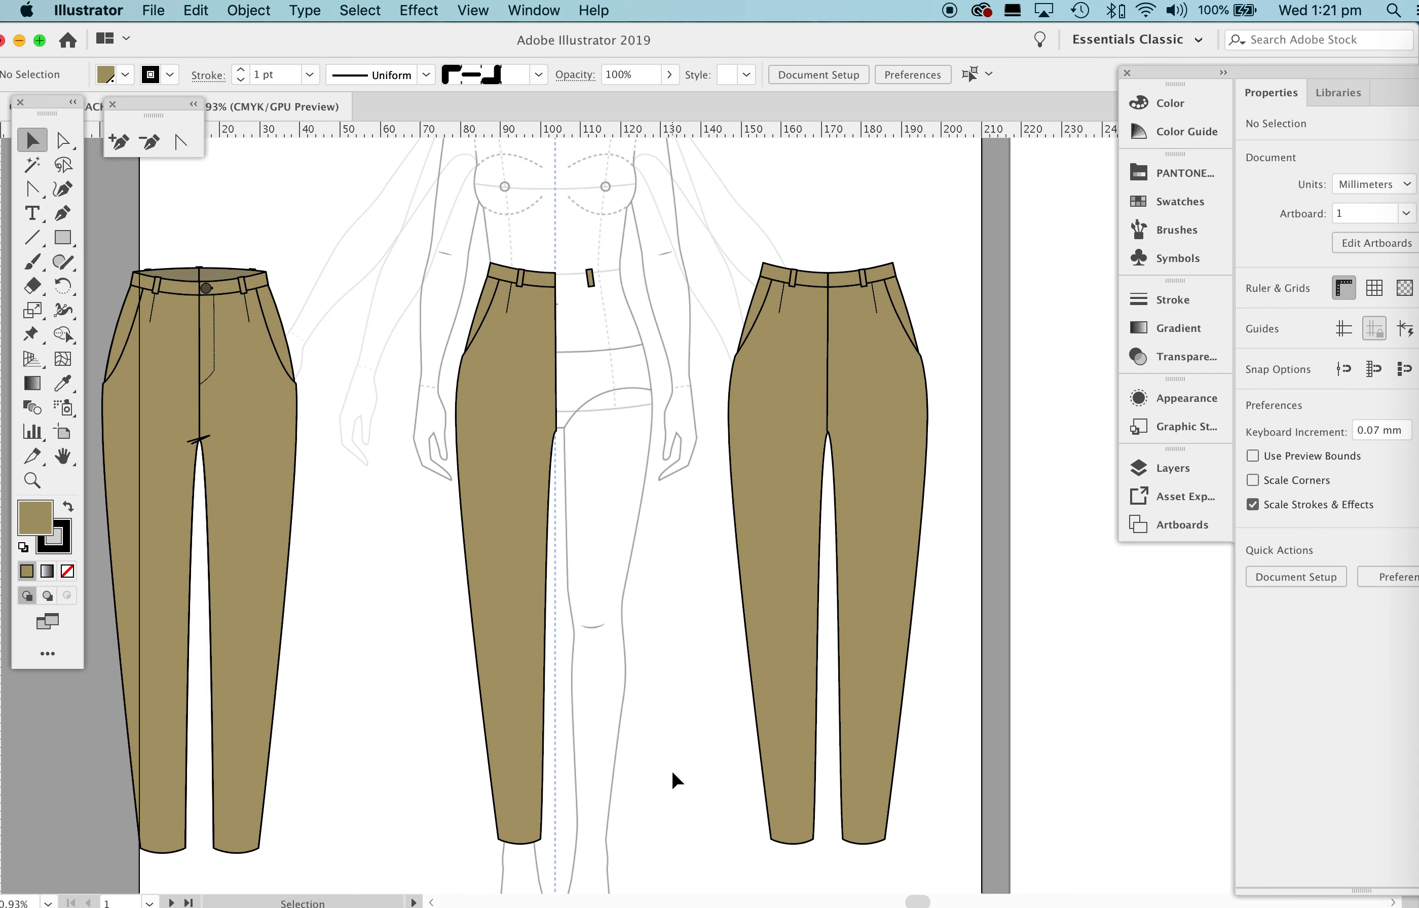
{"action": "left_click", "coordinate": [594, 277]}
{"action": "key", "text": "Delete"}
Delete the belt loop, dart, waistband and side pocket from the remaining half-trouser so only the plain leg shape stays.
{"action": "left_click", "coordinate": [525, 279]}
{"action": "key", "text": "Delete"}
{"action": "left_click", "coordinate": [510, 301]}
{"action": "key", "text": "Delete"}
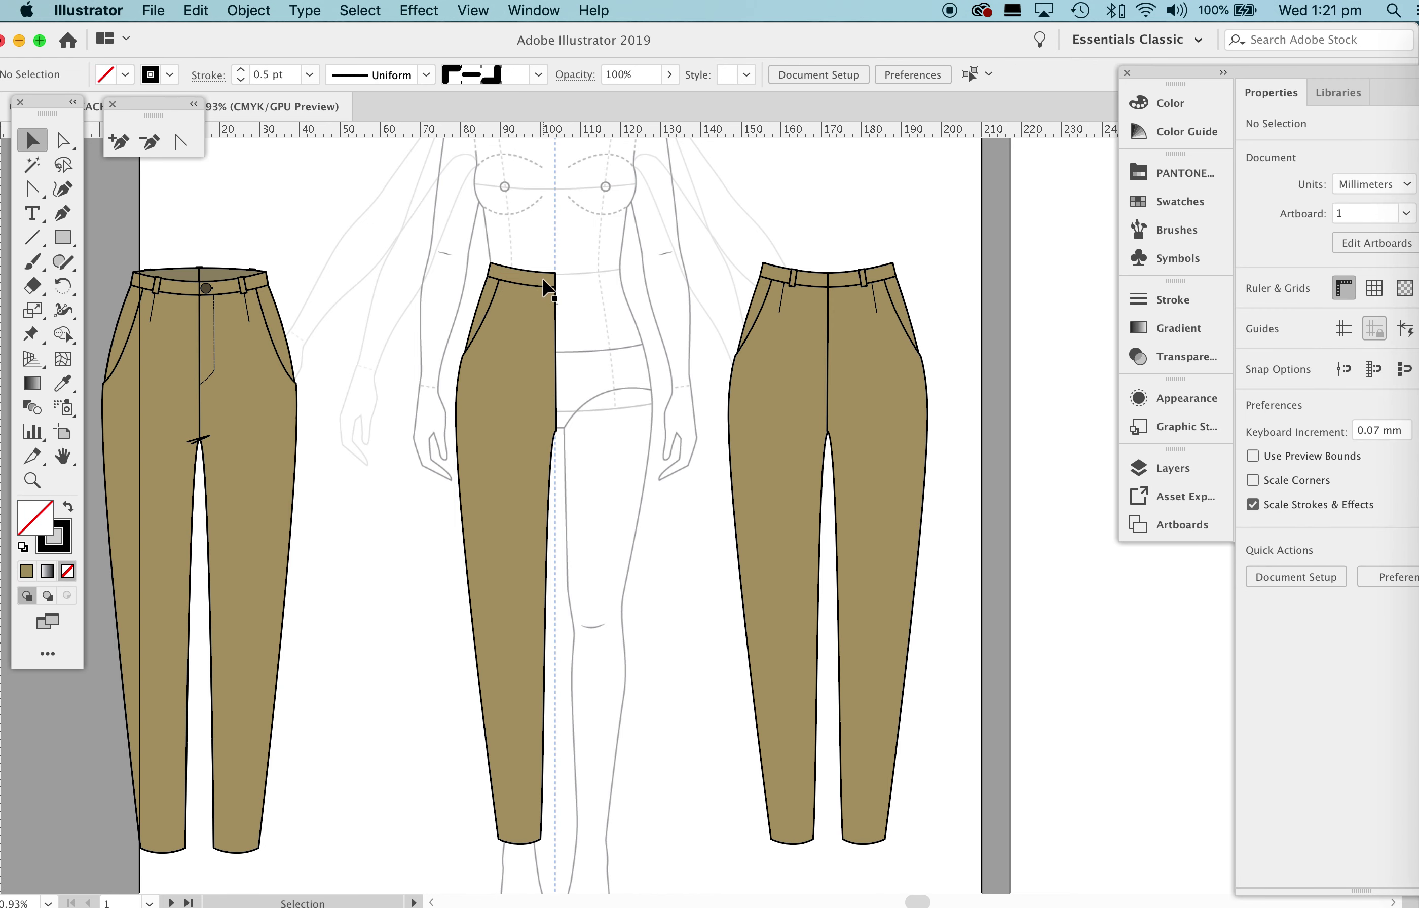
{"action": "left_click", "coordinate": [548, 287]}
{"action": "key", "text": "Delete"}
{"action": "left_click", "coordinate": [485, 322]}
{"action": "key", "text": "Delete"}
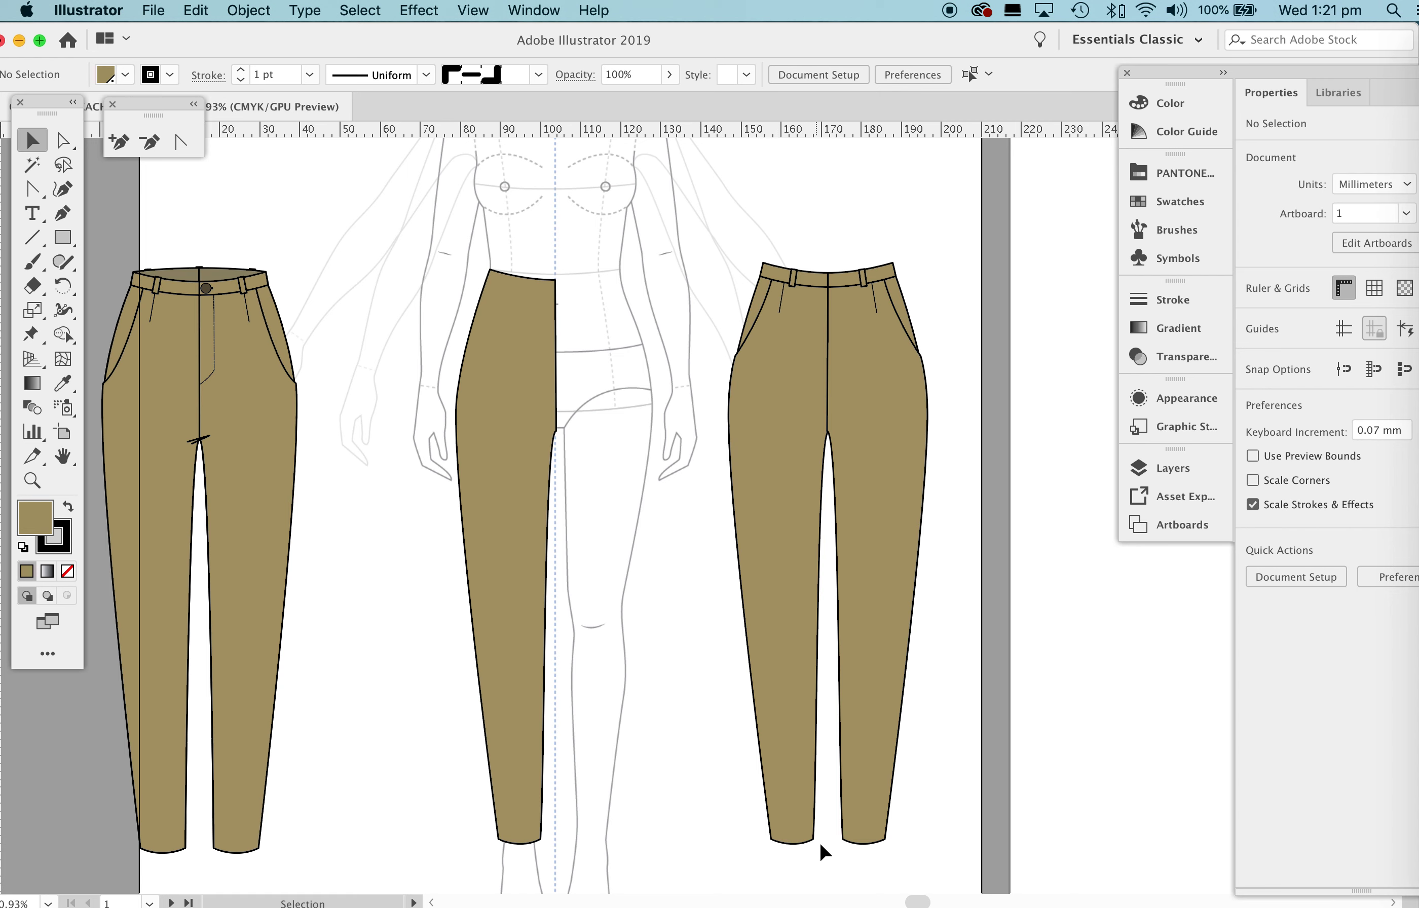
Raise the half-trouser's waist anchor point at the centre line to Y 105.487 mm in keyboard increments, and deselect.
{"action": "key", "text": "a"}
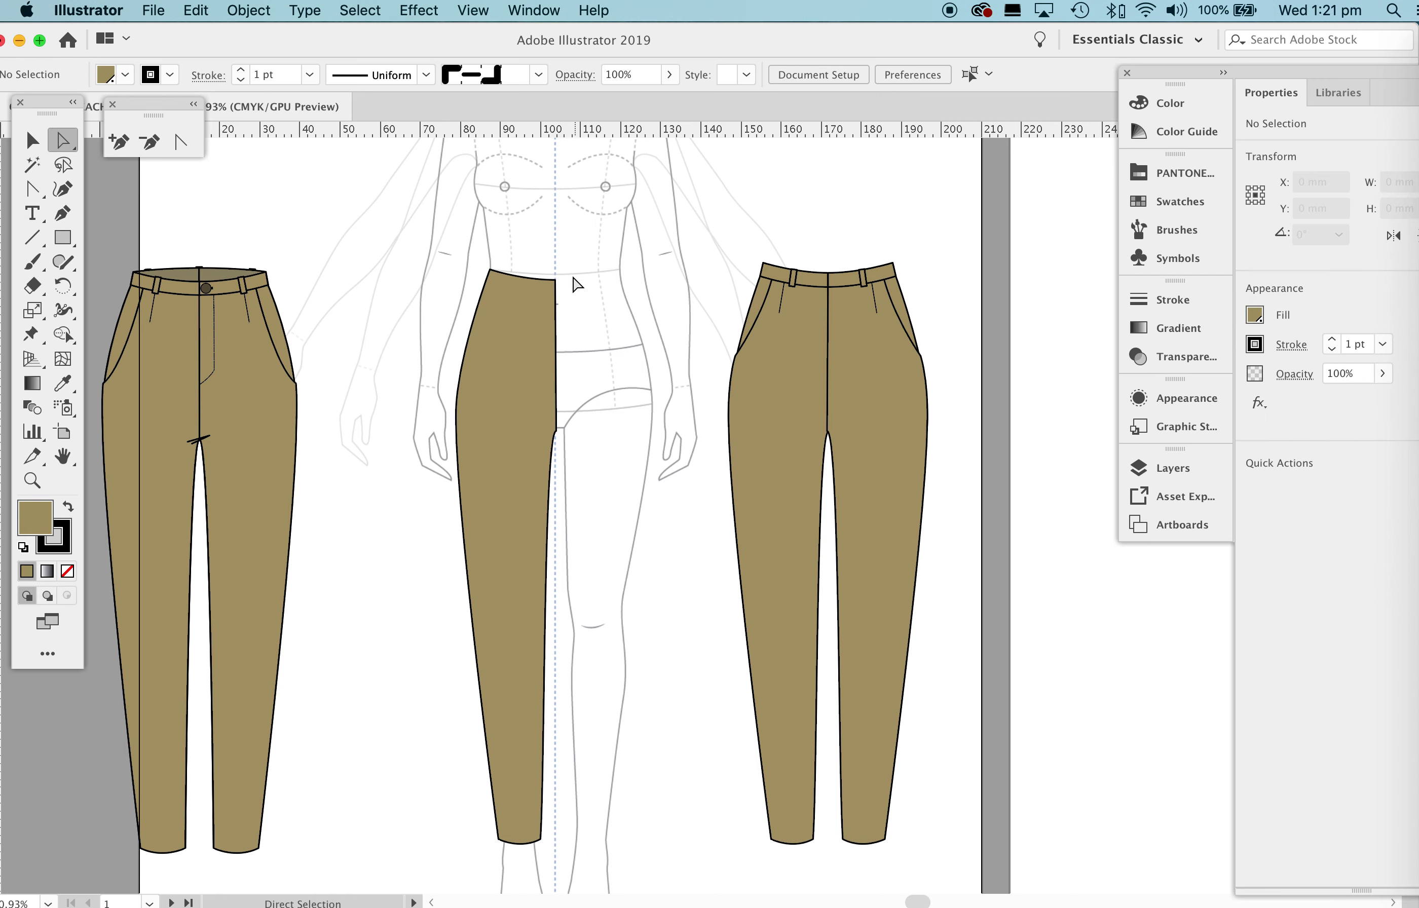
{"action": "left_click", "coordinate": [555, 280]}
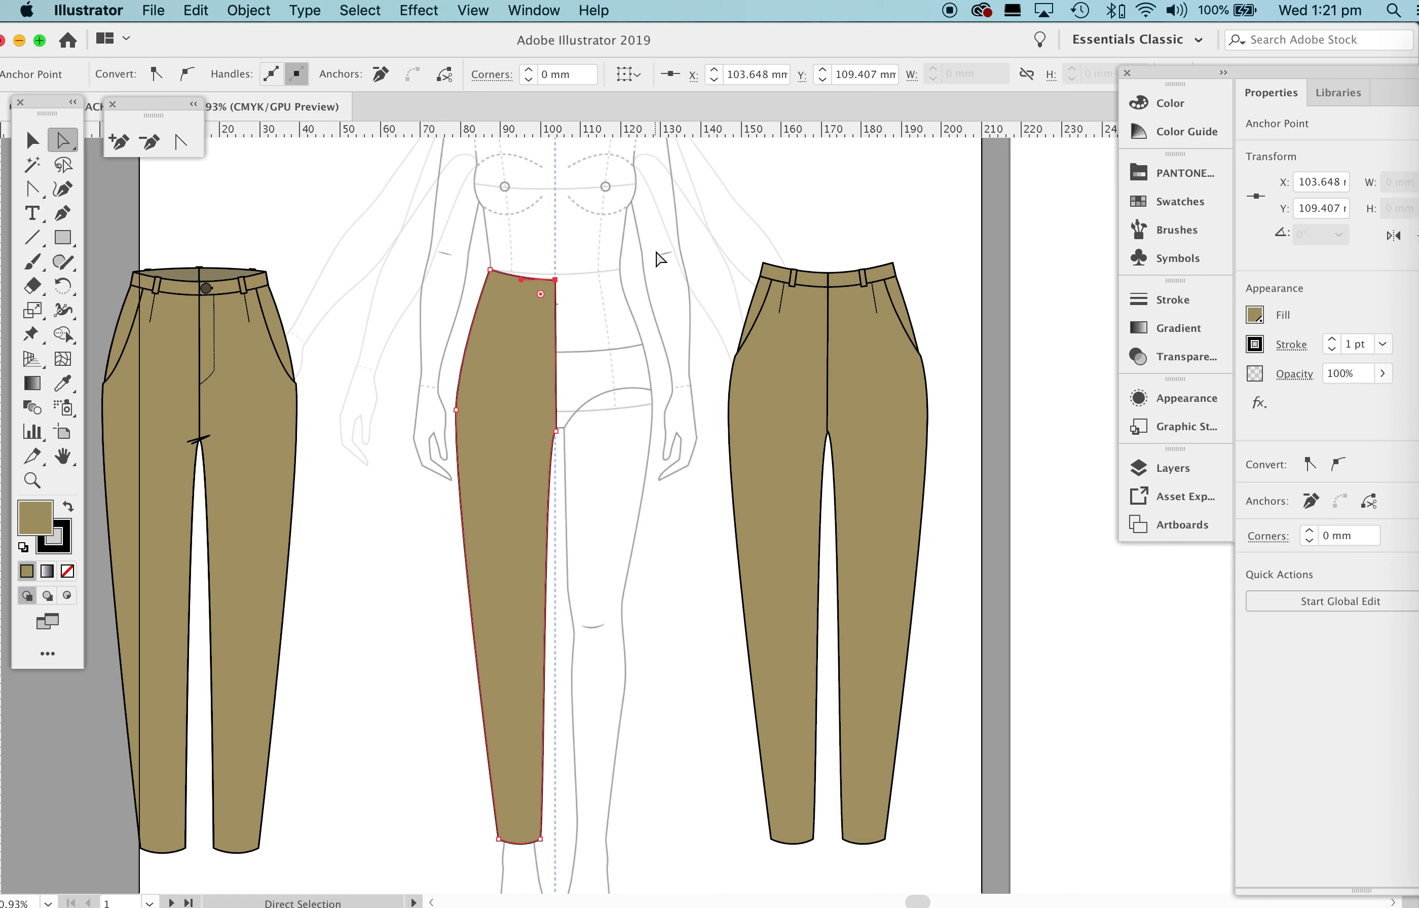
{"action": "key", "text": "Up"}
{"action": "key", "text": "Up"}
{"action": "key", "text": "Up"}
{"action": "key", "text": "Up"}
{"action": "key", "text": "Up"}
{"action": "key", "text": "Up"}
{"action": "key", "text": "Up"}
{"action": "key", "text": "Up"}
{"action": "key", "text": "Up"}
{"action": "key", "text": "Up"}
{"action": "key", "text": "Up"}
{"action": "key", "text": "Up"}
{"action": "key", "text": "Up"}
{"action": "key", "text": "Up"}
{"action": "key", "text": "Up"}
{"action": "key", "text": "Up"}
{"action": "key", "text": "Up"}
{"action": "key", "text": "Up"}
{"action": "key", "text": "Up"}
{"action": "key", "text": "Up"}
{"action": "key", "text": "Up"}
{"action": "key", "text": "Up"}
{"action": "key", "text": "z"}
{"action": "left_click", "coordinate": [566, 262]}
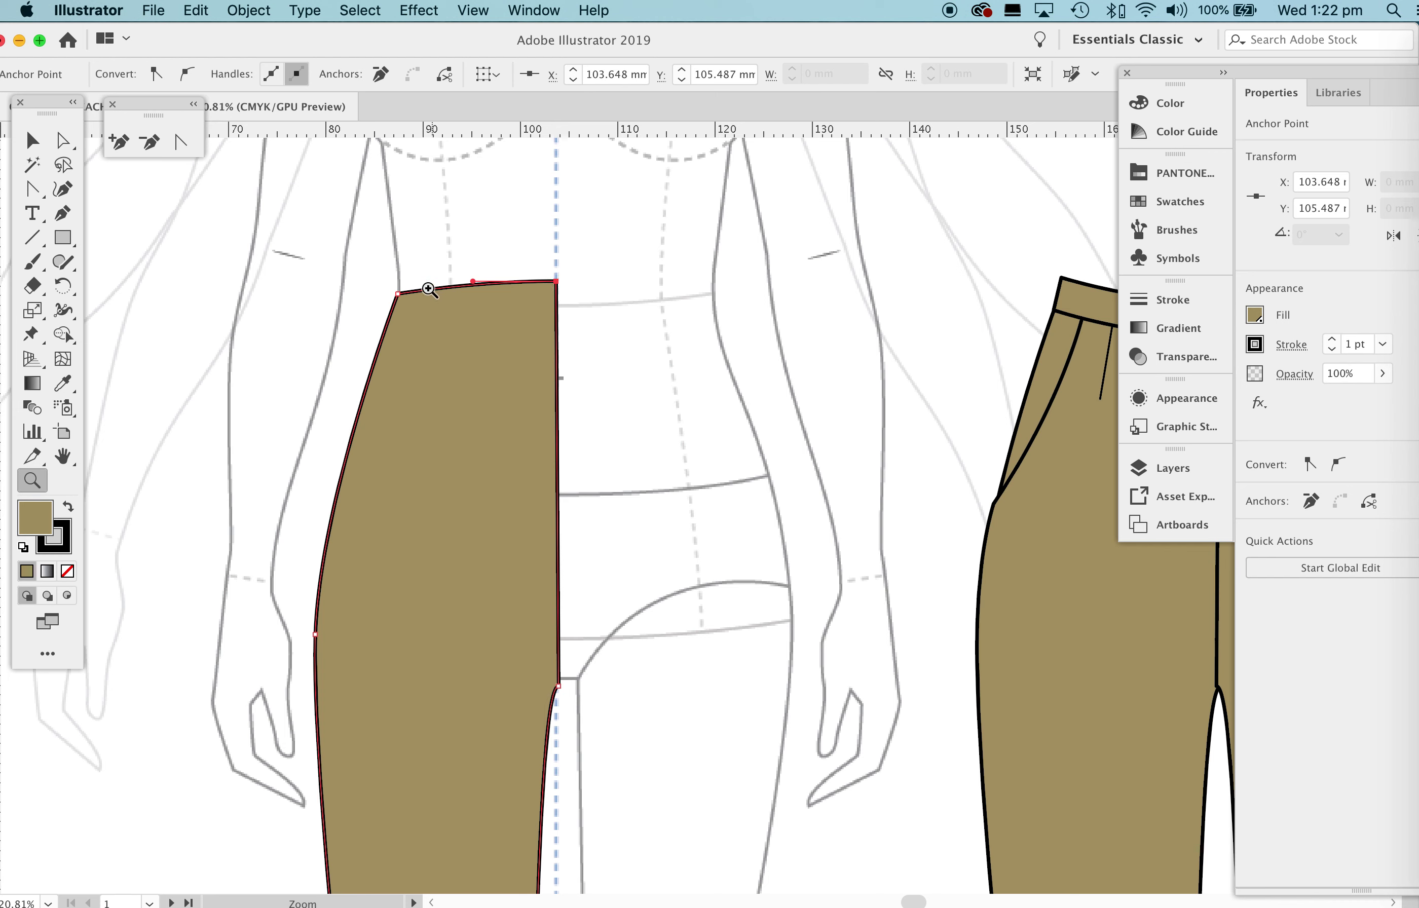
{"action": "left_click", "coordinate": [32, 142]}
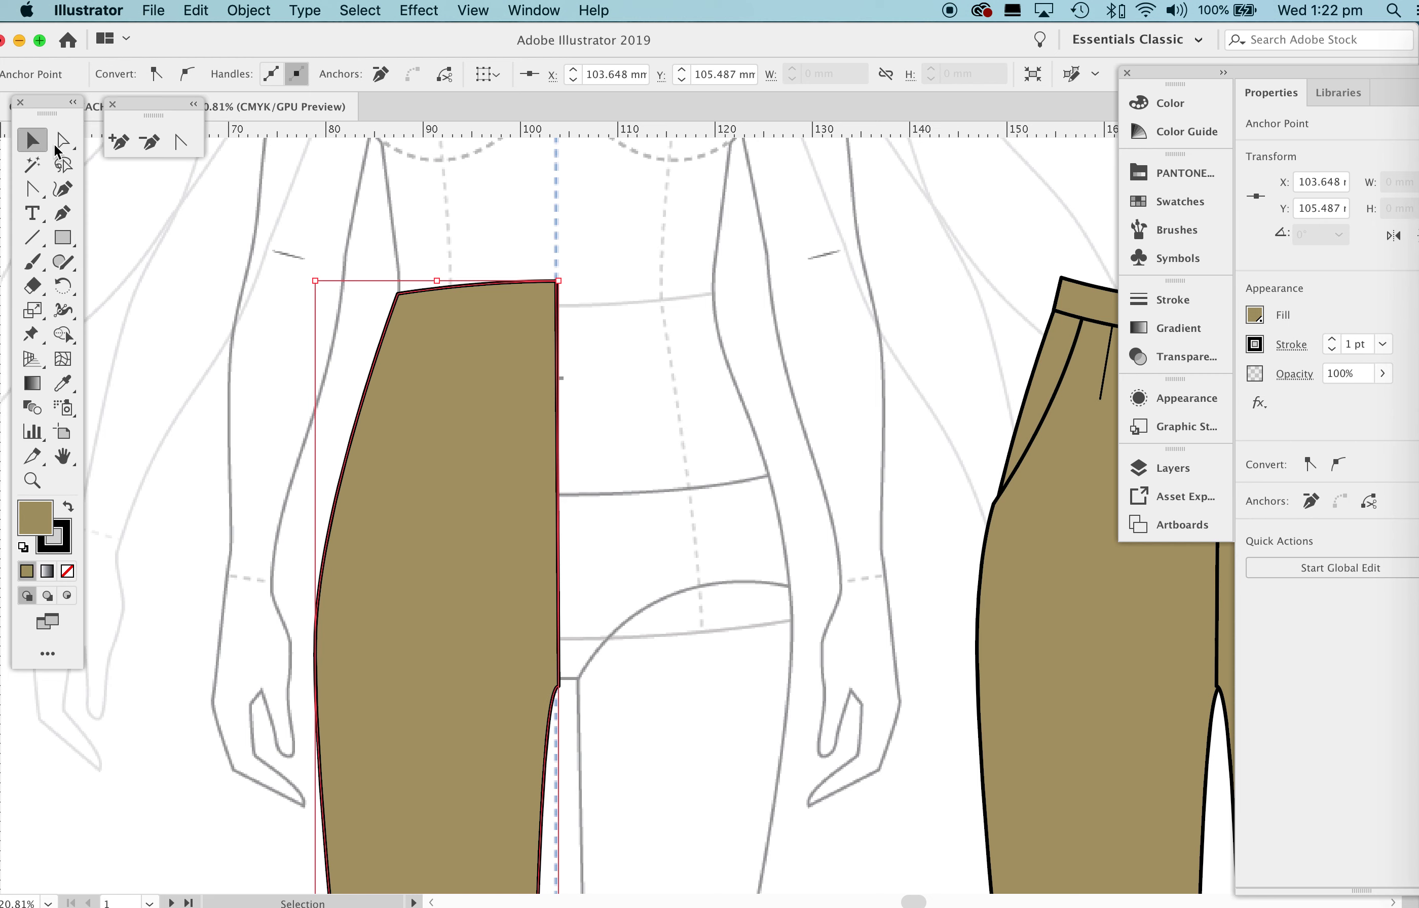
{"action": "left_click", "coordinate": [653, 220]}
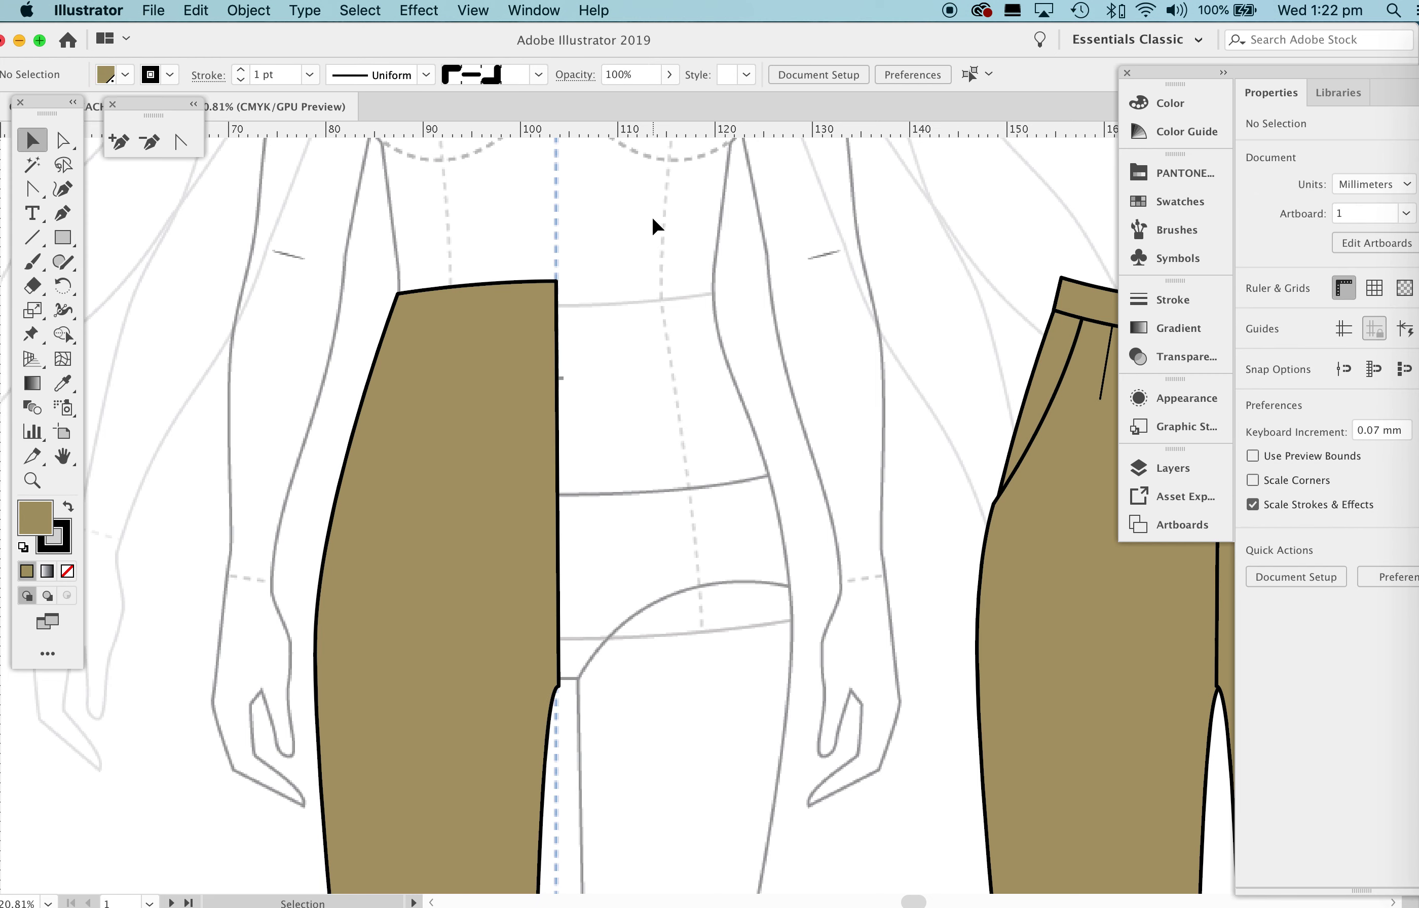
Copy the top waist edge of the half-trouser, paste it in front, and remove the fill of the pasted line.
{"action": "key", "text": "a"}
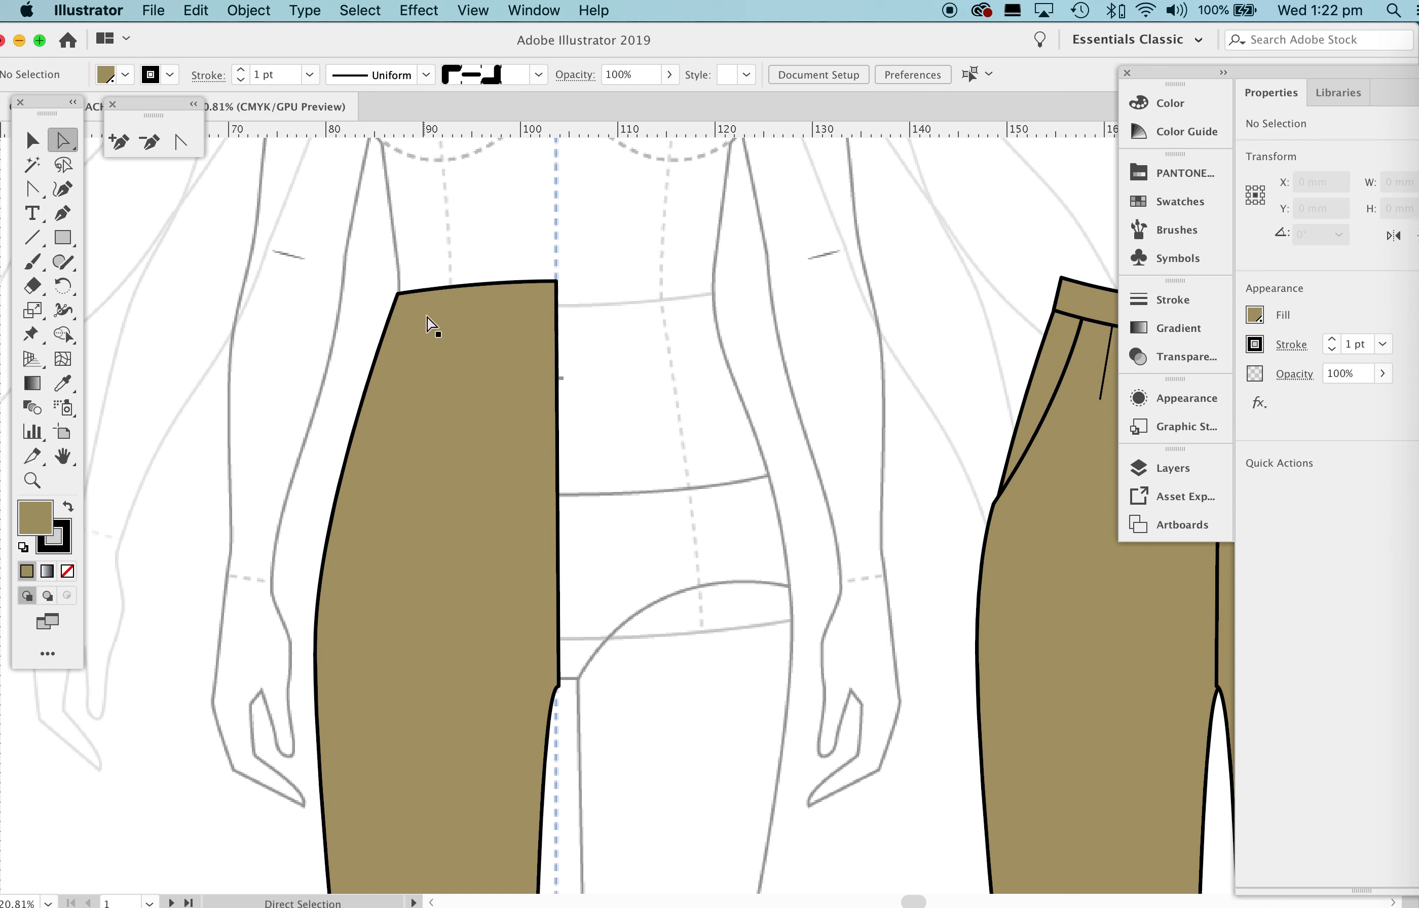
{"action": "left_click", "coordinate": [459, 287]}
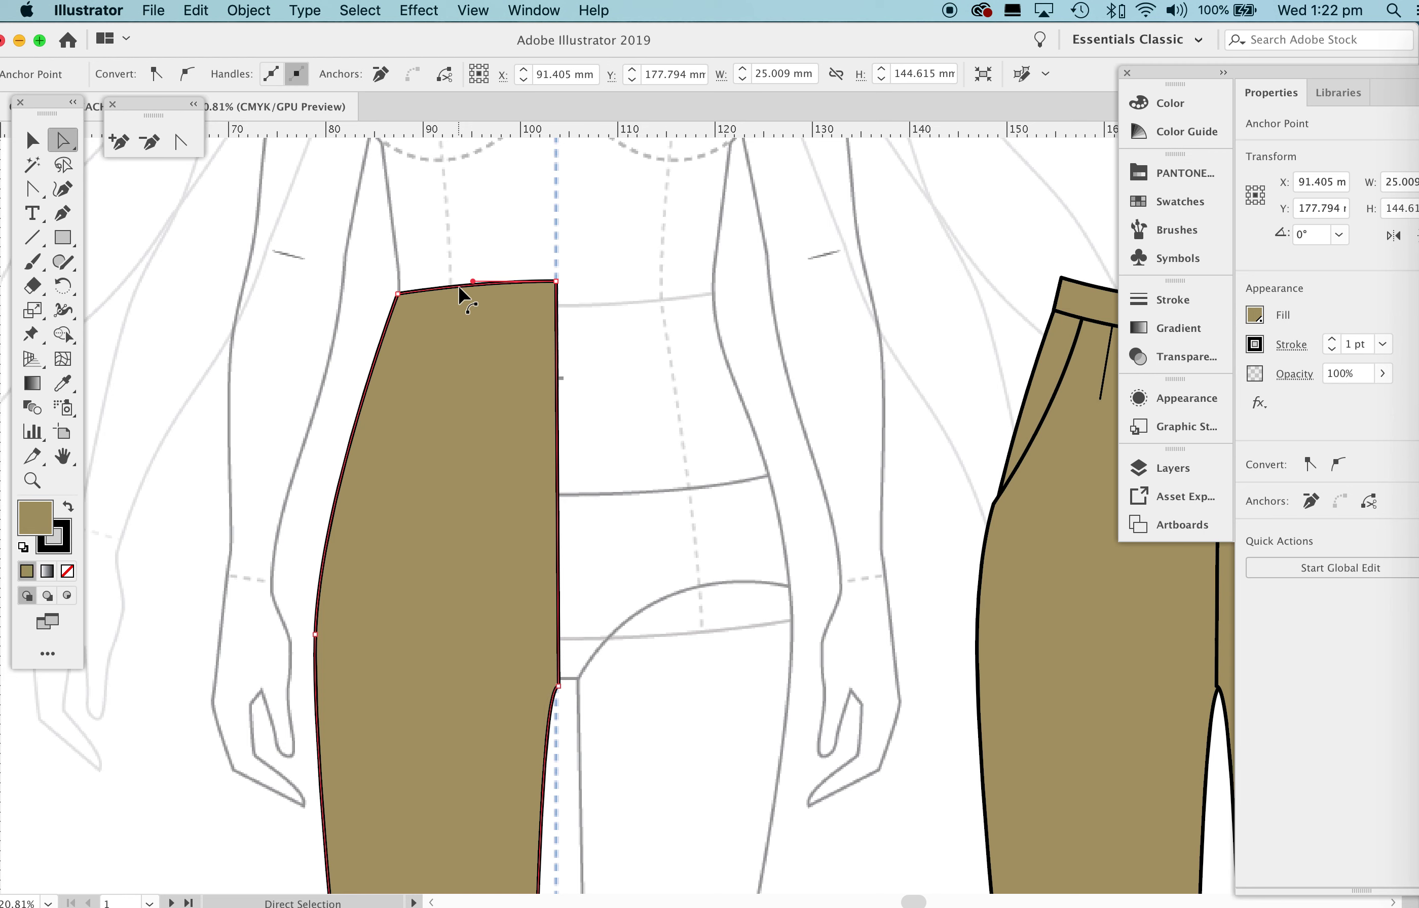
{"action": "key", "text": "super"}
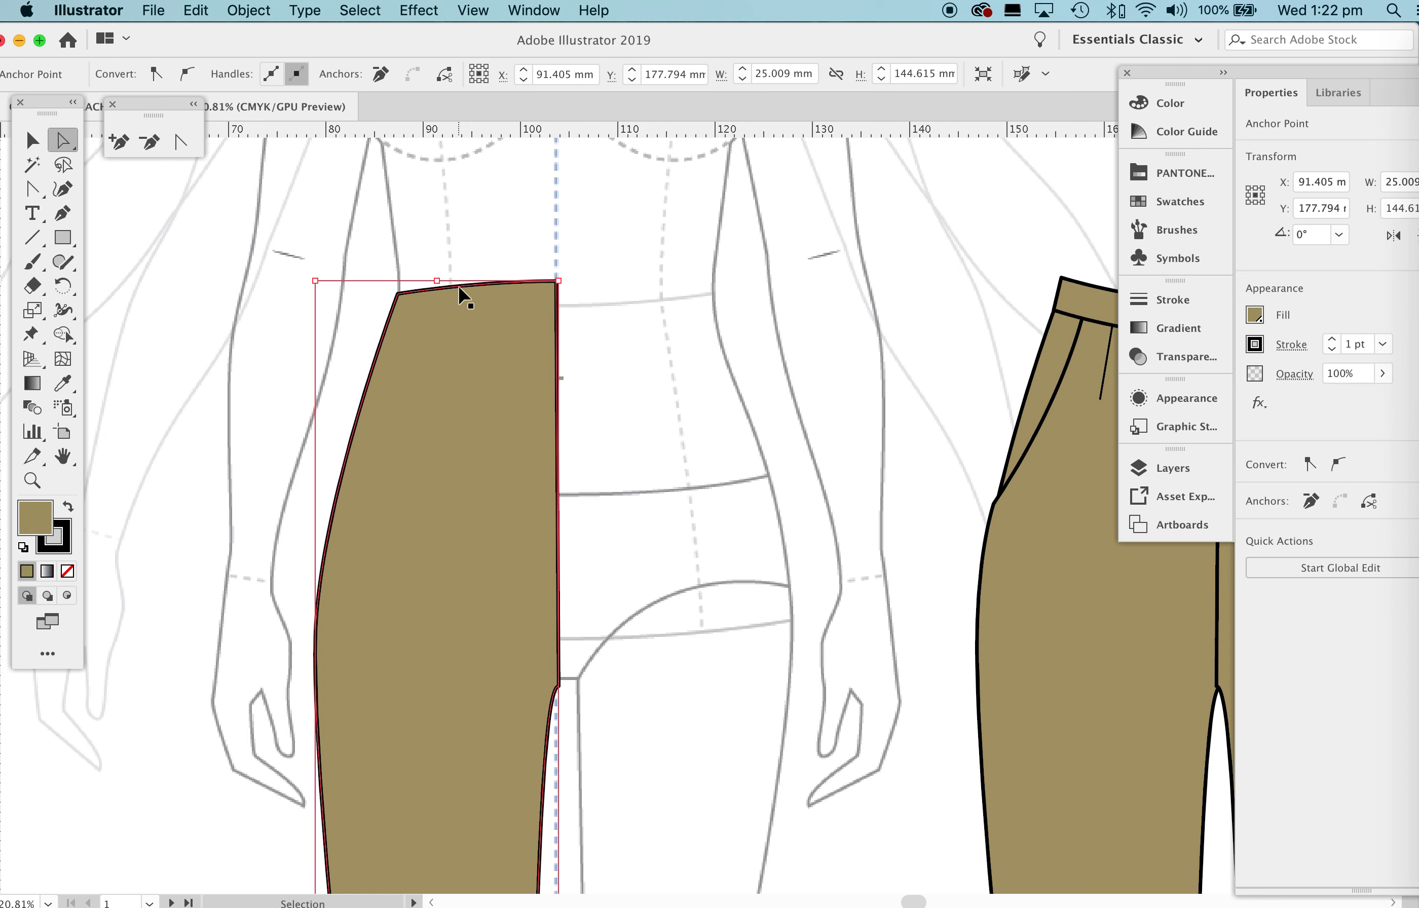
{"action": "key", "text": "super+f"}
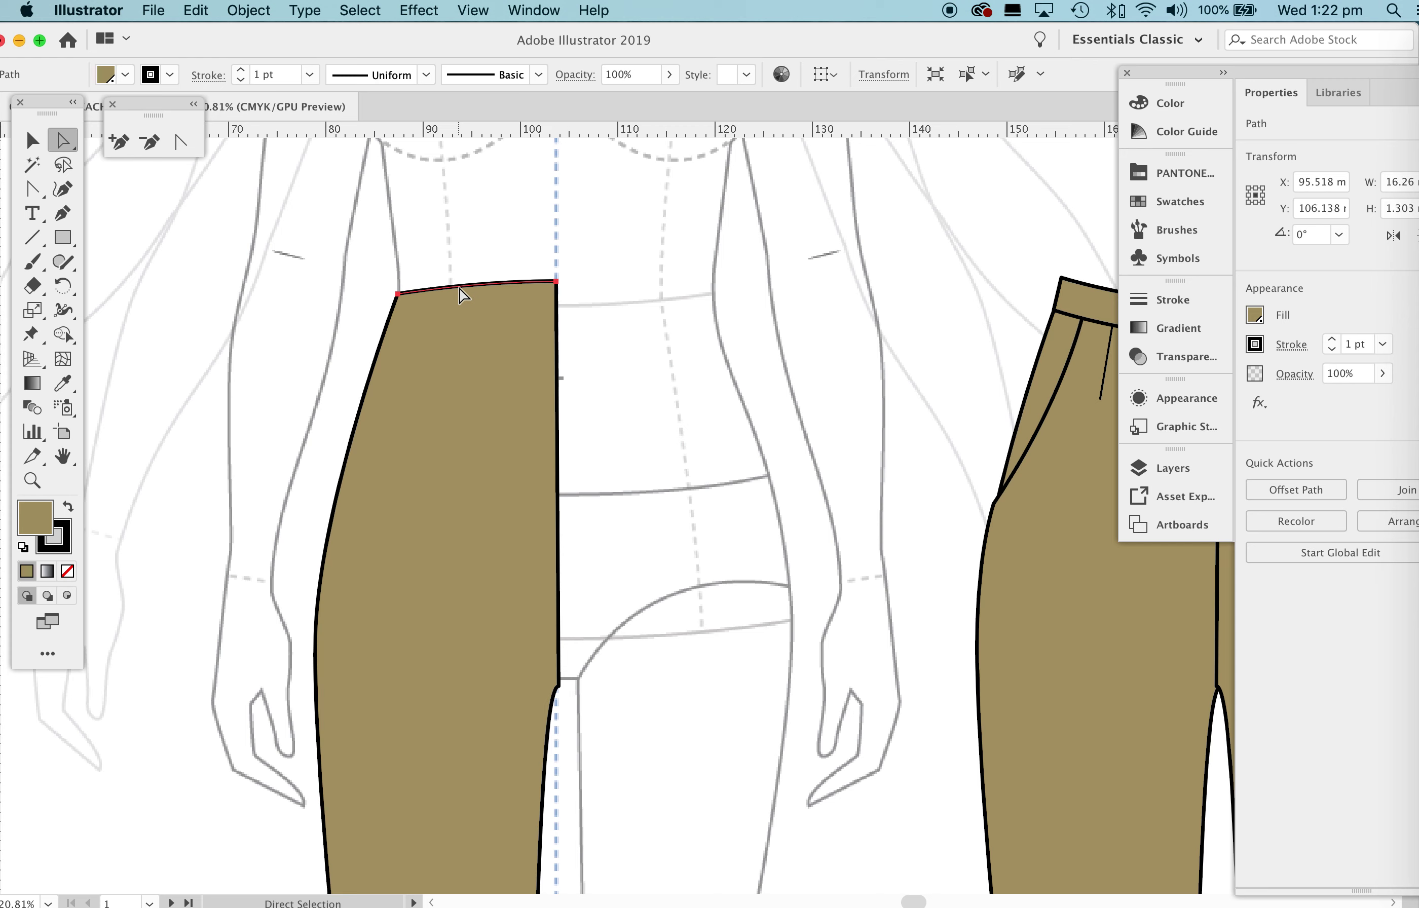
{"action": "left_click", "coordinate": [74, 572]}
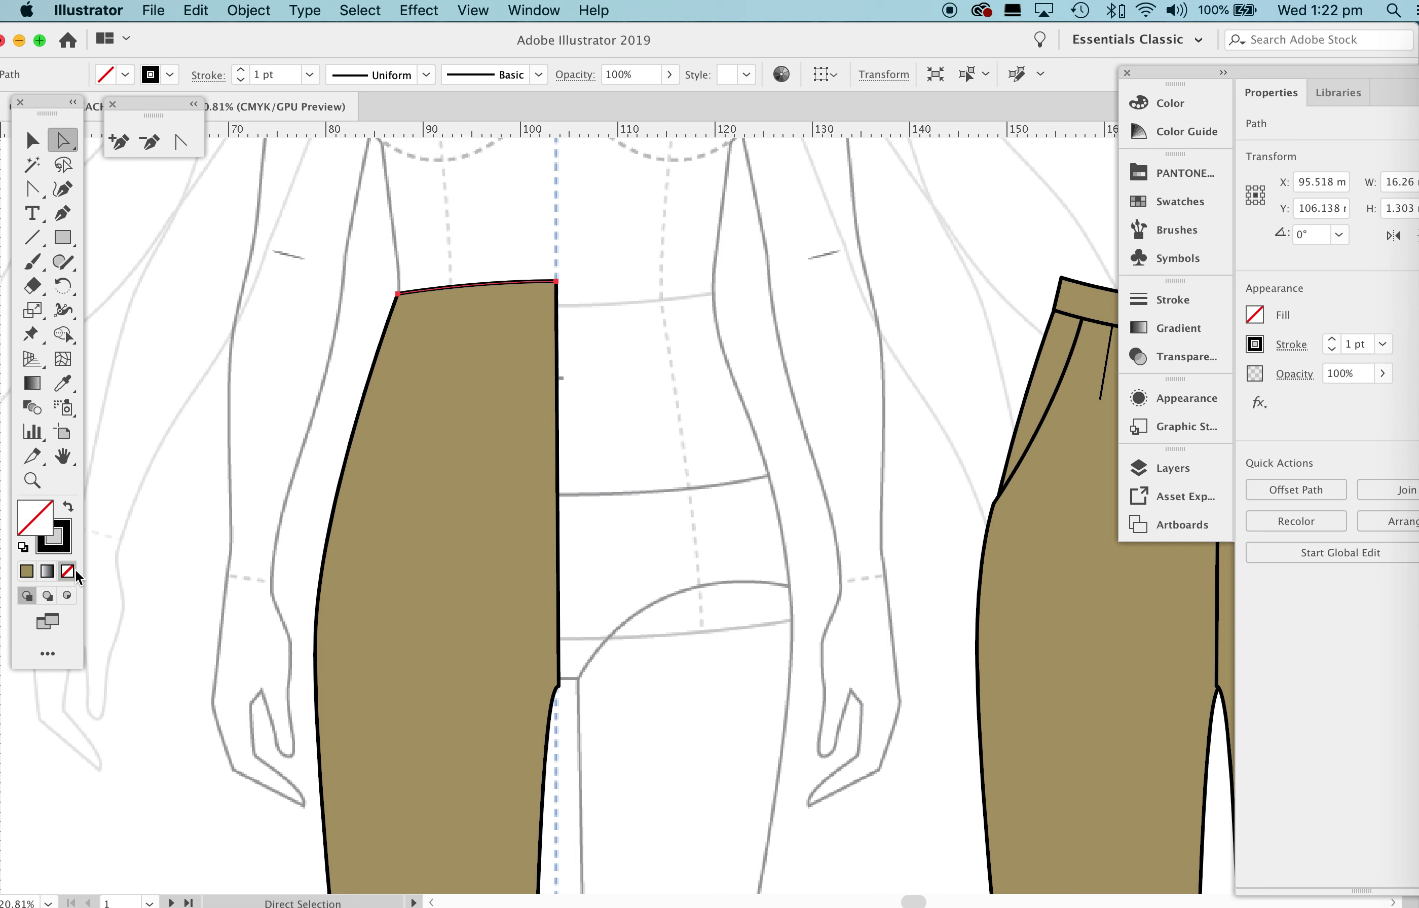
Set the pasted waist line's stroke weight to 10 pt and its cap style to Butt Cap.
{"action": "left_click", "coordinate": [1382, 343]}
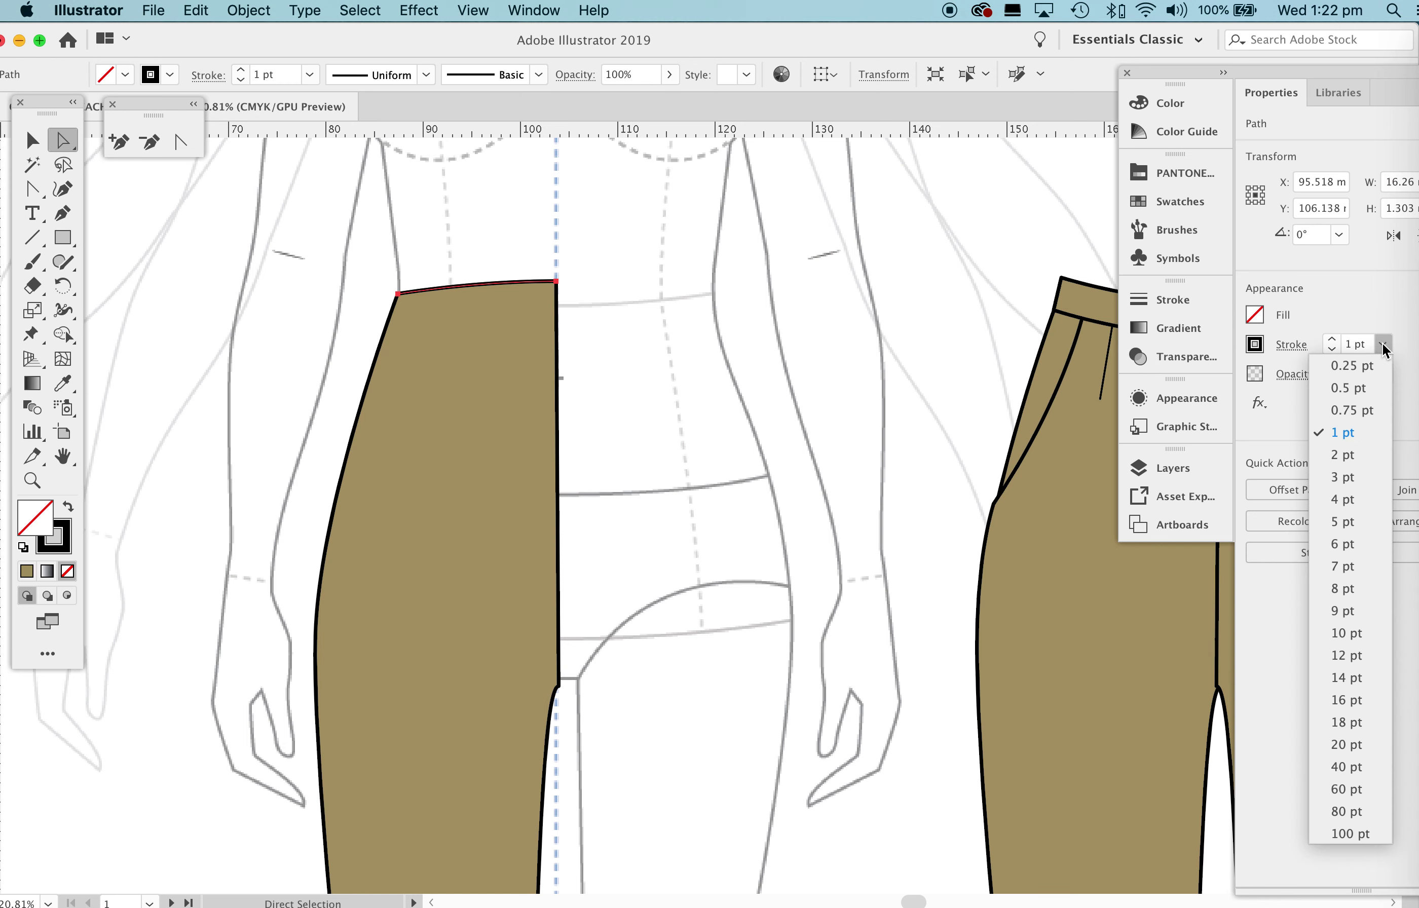
{"action": "left_click", "coordinate": [1343, 633]}
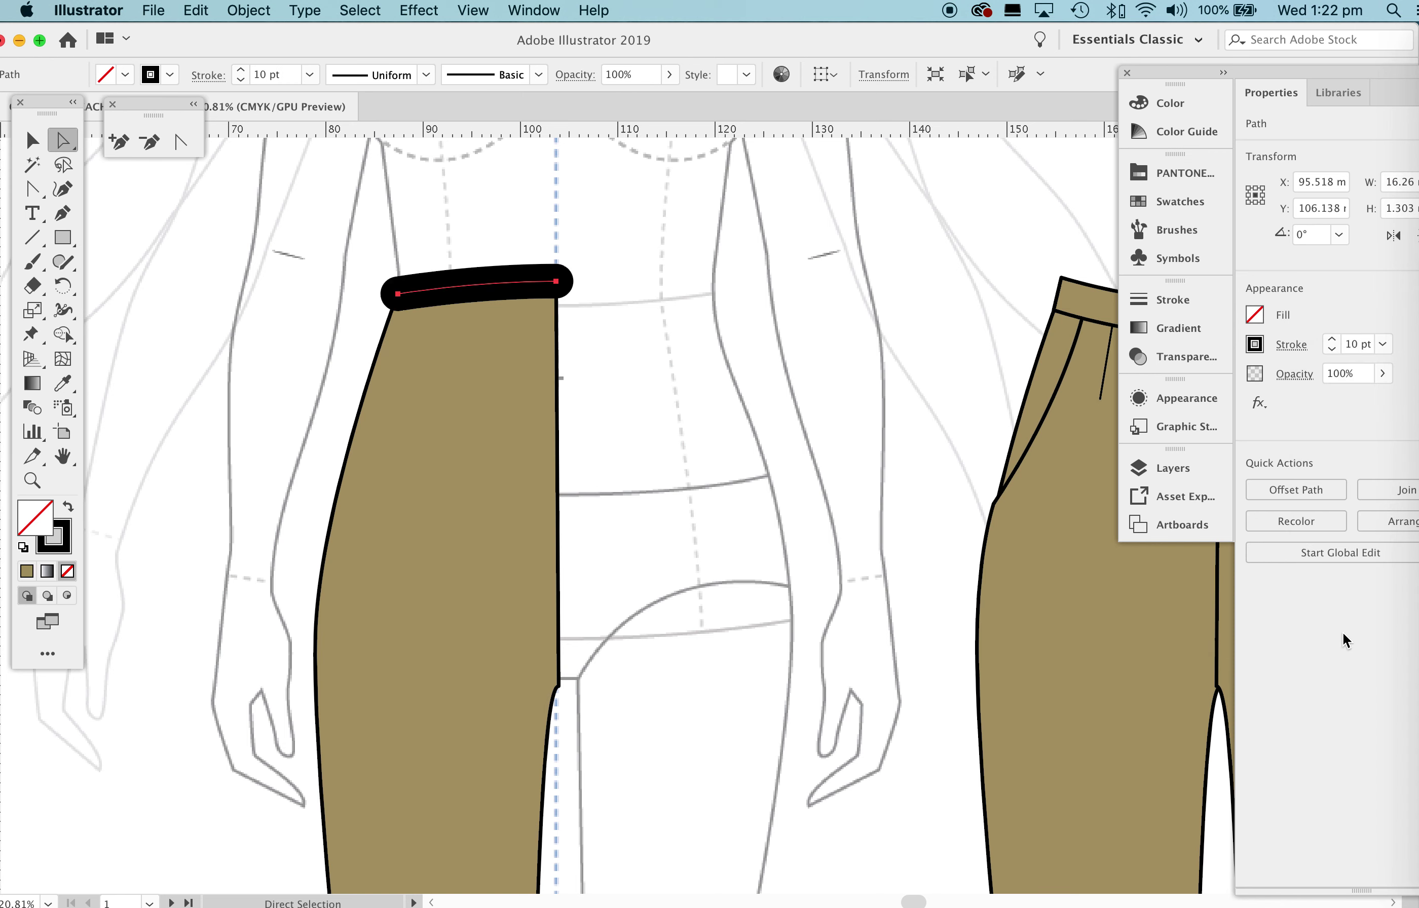
{"action": "left_click", "coordinate": [1165, 299]}
{"action": "left_click", "coordinate": [958, 348]}
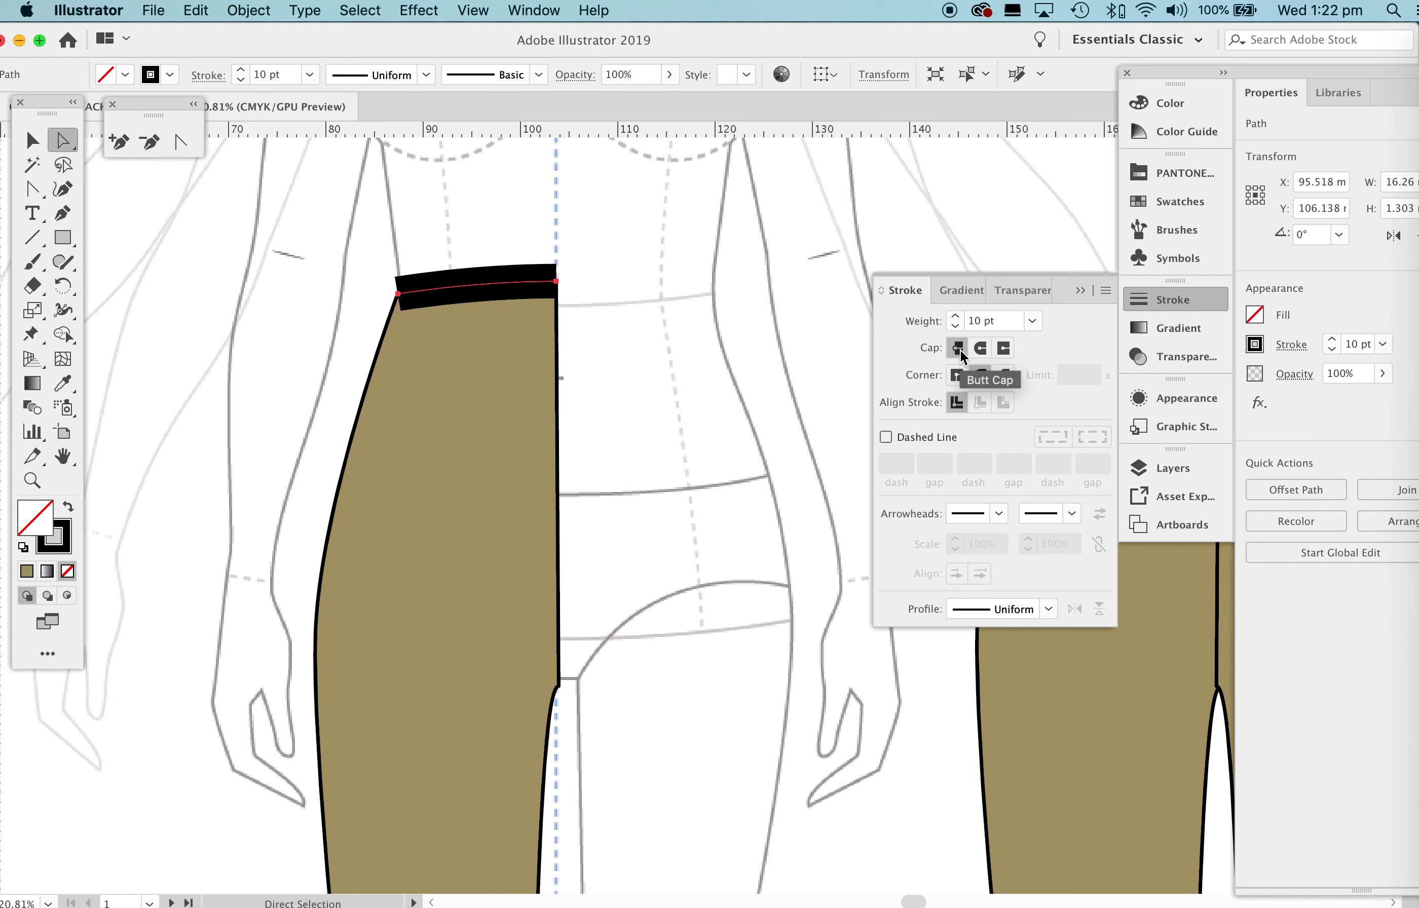
{"action": "left_click", "coordinate": [1079, 292]}
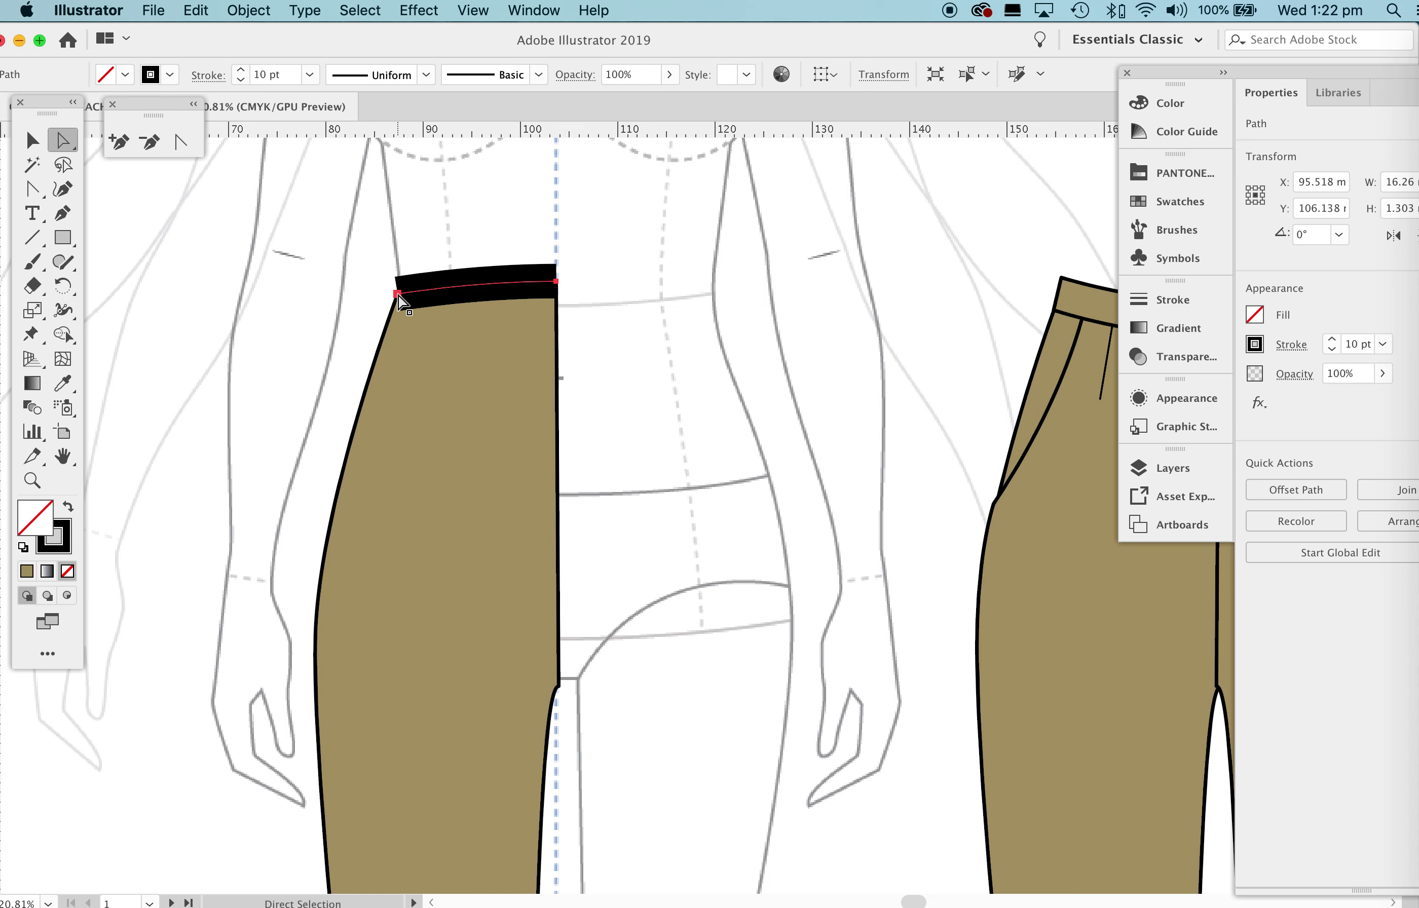
Expand the thick waist line into a waistband shape with the Fill and Stroke options enabled.
{"action": "left_click", "coordinate": [249, 10]}
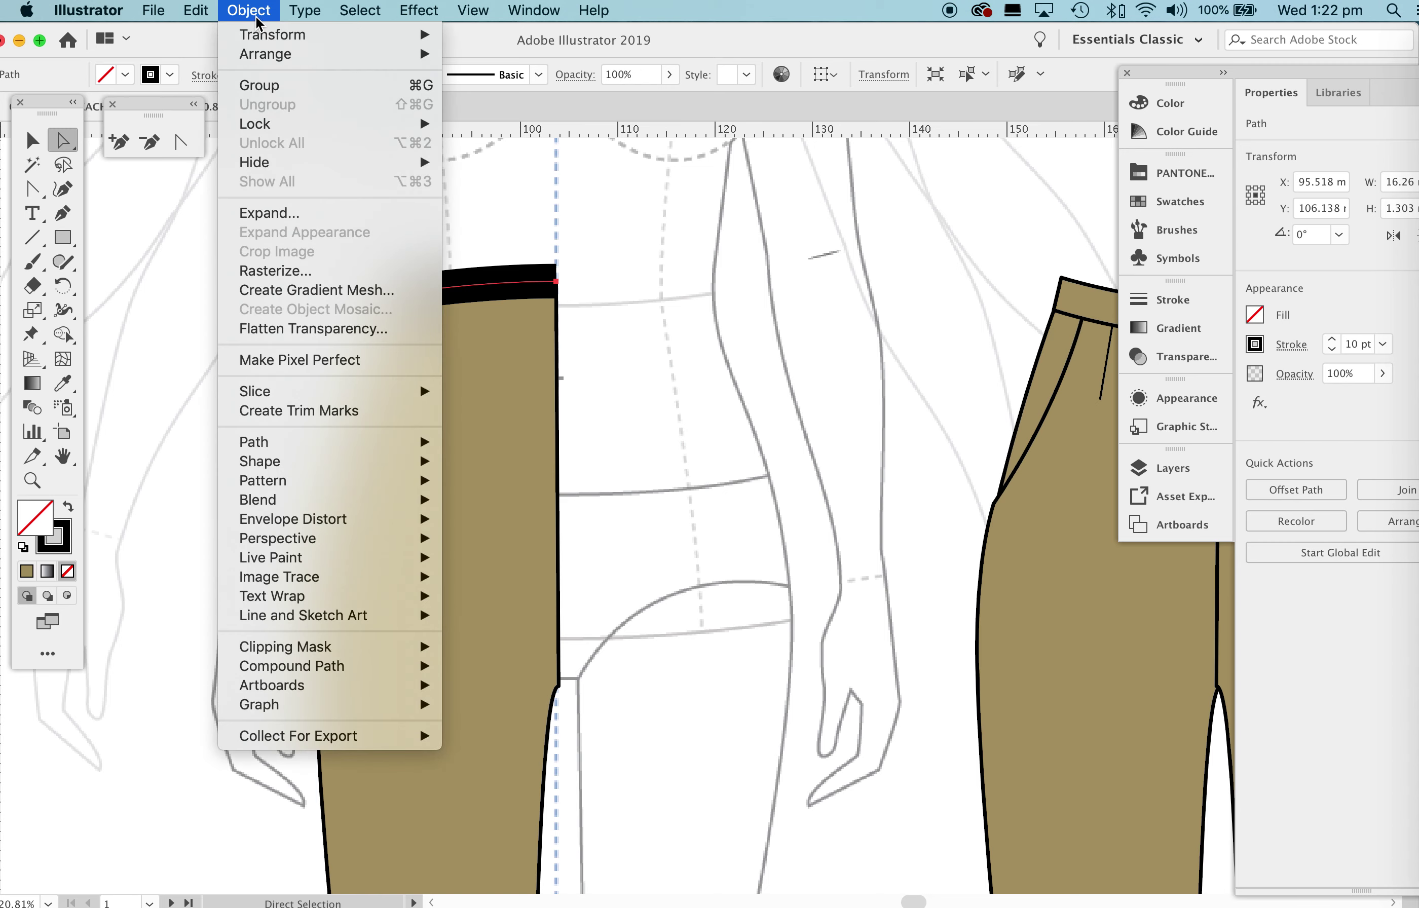
{"action": "left_click", "coordinate": [266, 215]}
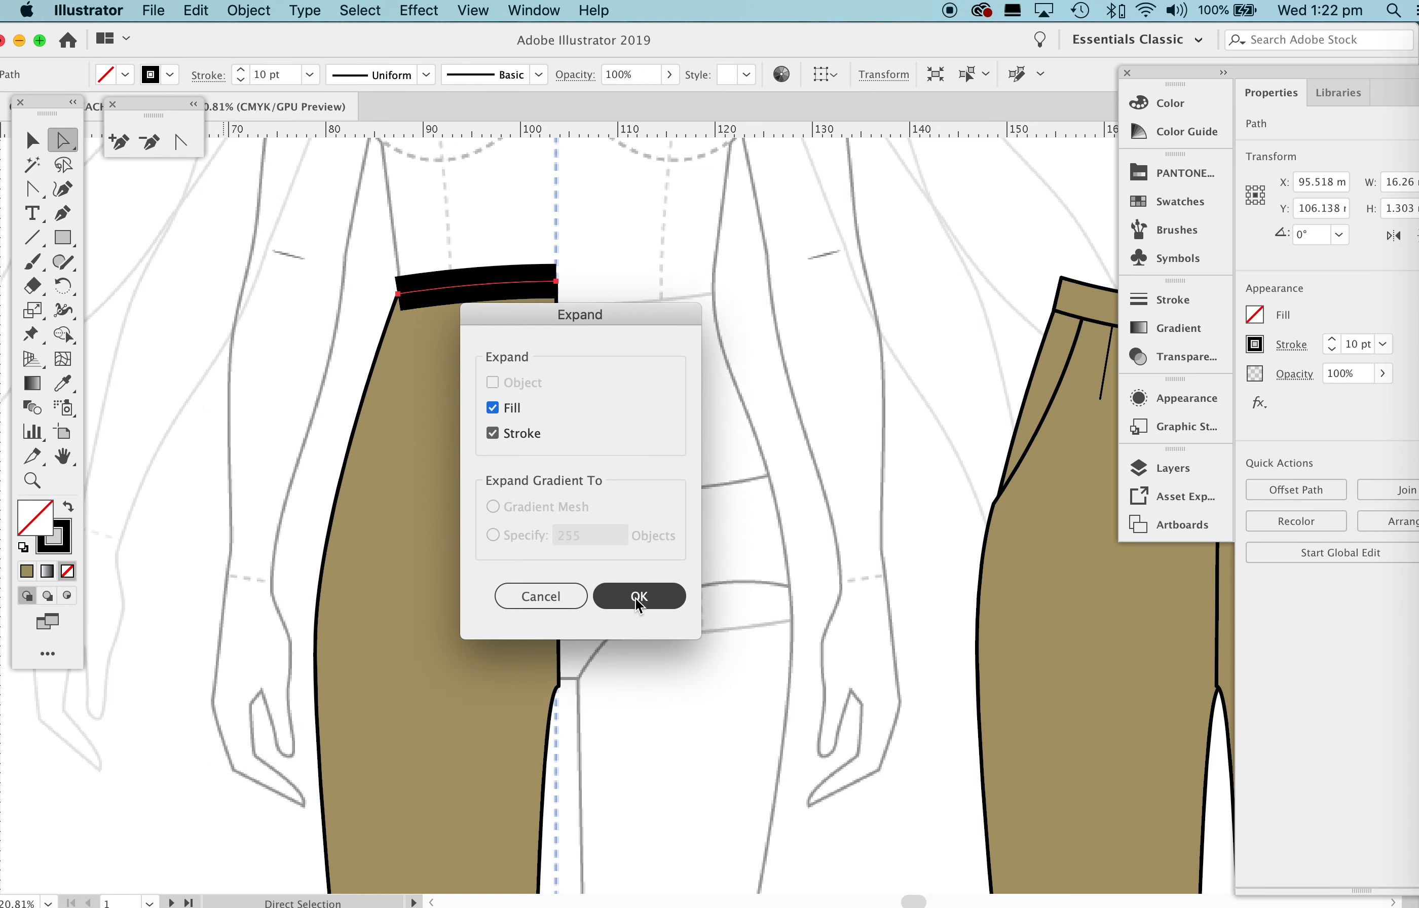
{"action": "left_click", "coordinate": [641, 596]}
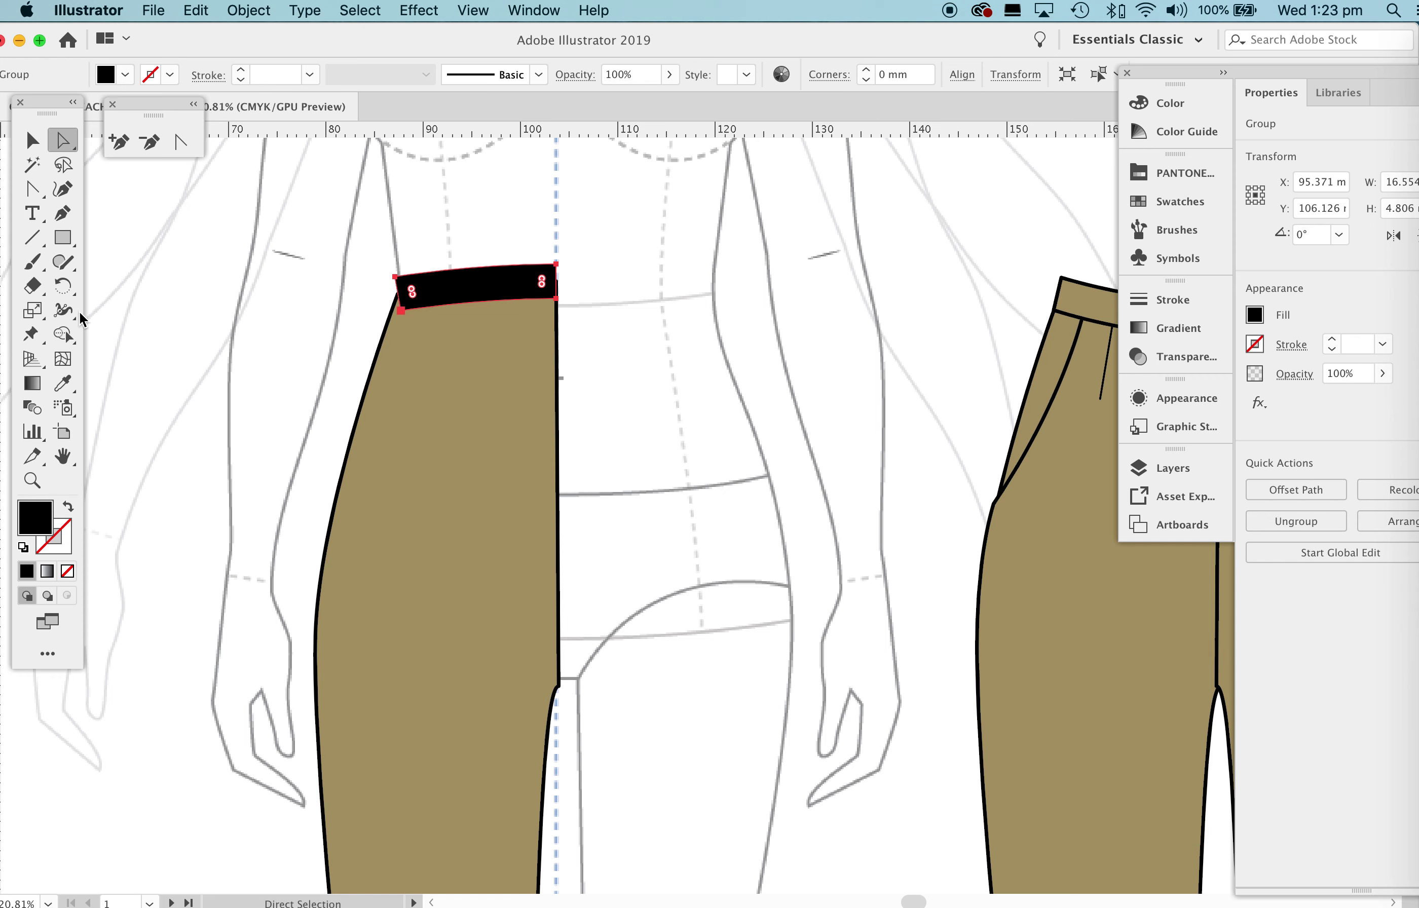
Apply the trouser leg's khaki fill and 1 pt black stroke to the waistband shape with the Eyedropper tool.
{"action": "left_click", "coordinate": [61, 384]}
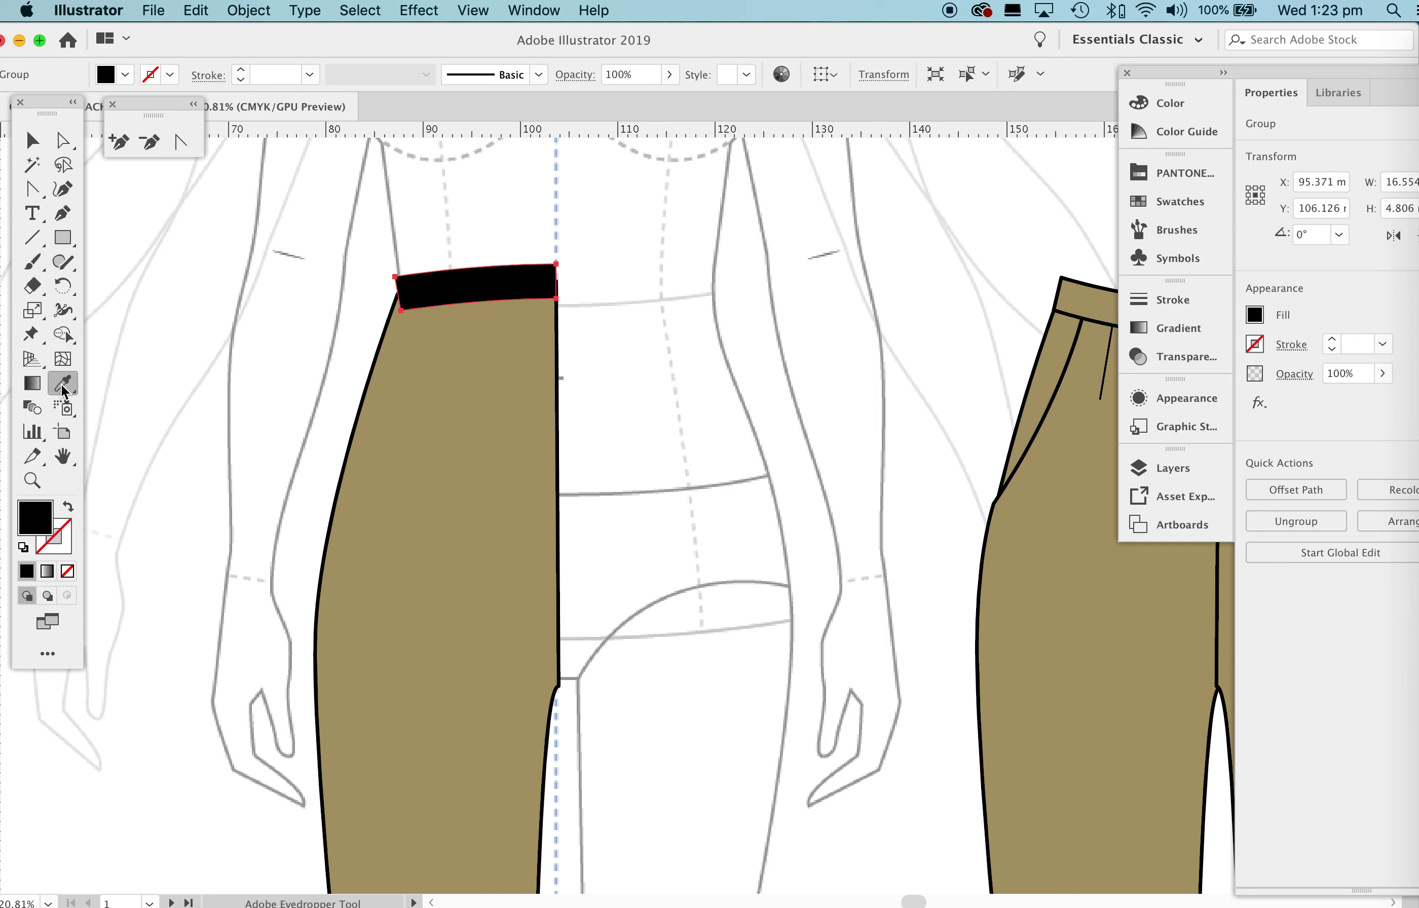
{"action": "left_click", "coordinate": [460, 411]}
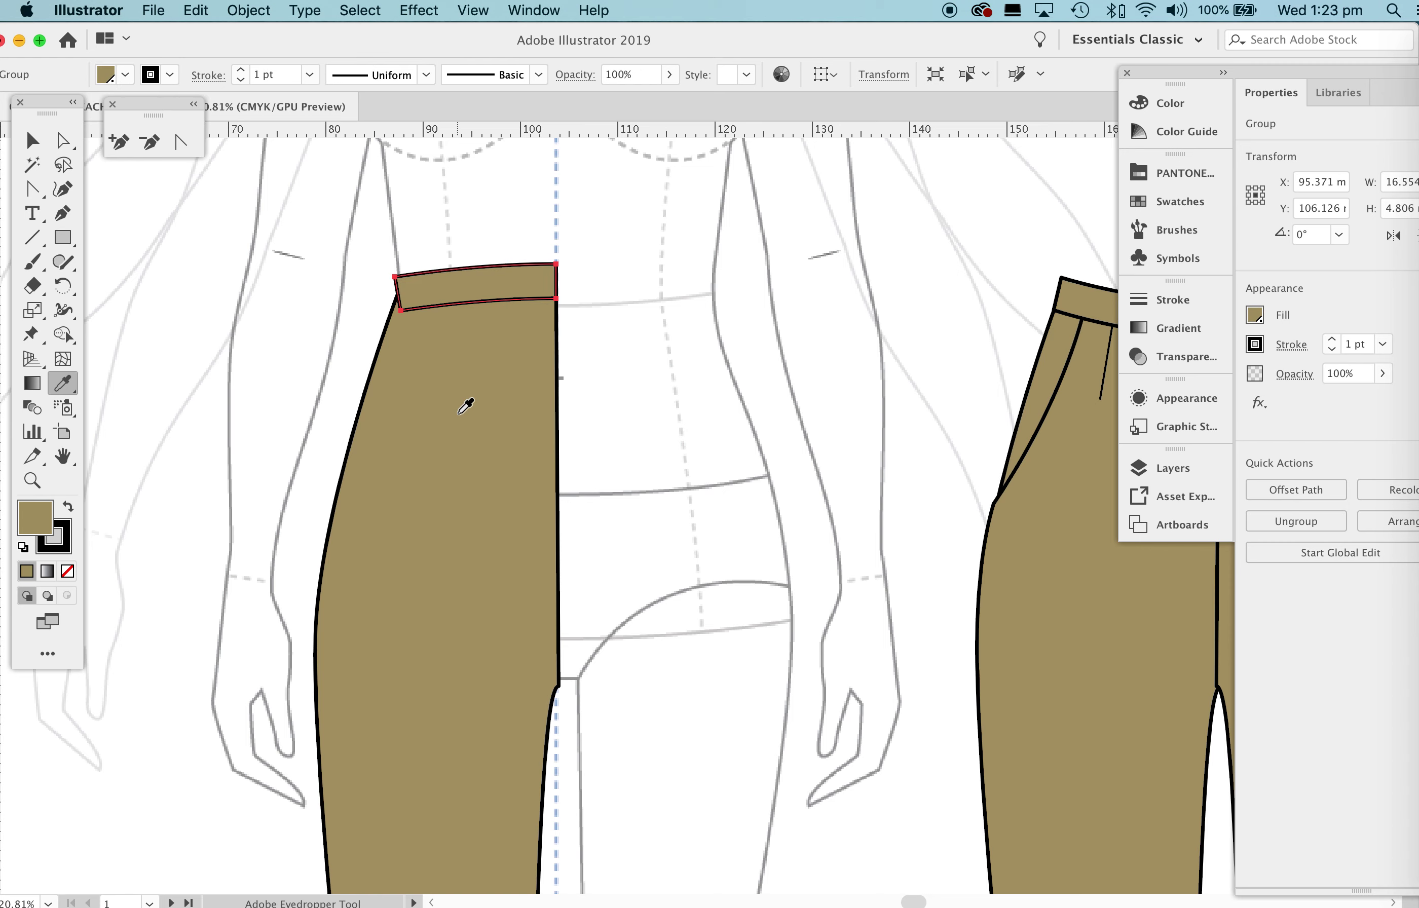
{"action": "key", "text": "z"}
{"action": "left_click_drag", "start_coordinate": [393, 262], "coordinate": [760, 526]}
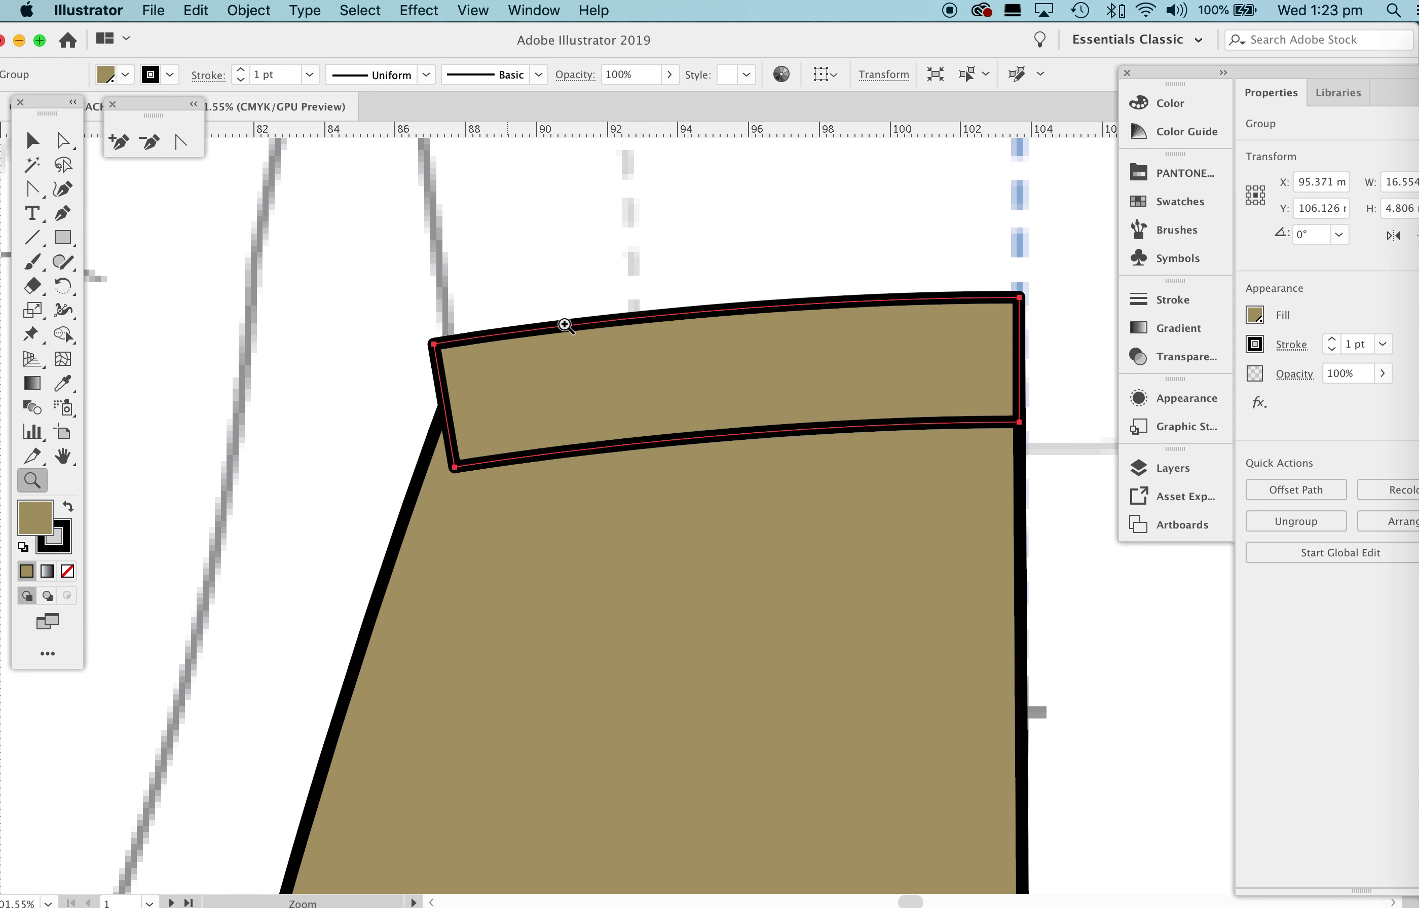
{"action": "left_click_drag", "start_coordinate": [760, 373], "coordinate": [578, 360]}
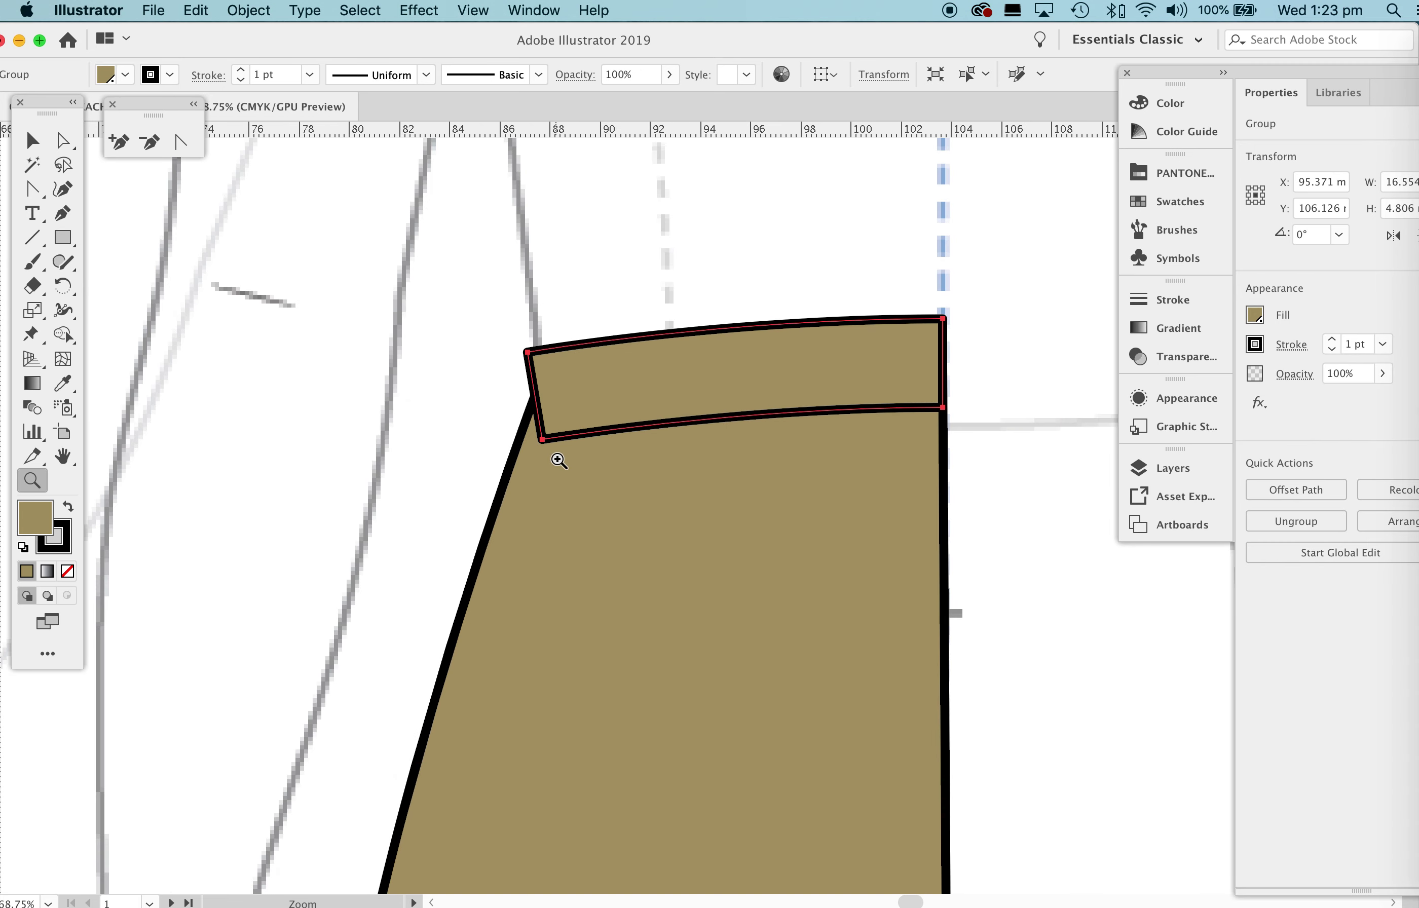
Move the waistband's lower outer corner anchor outward to X 86.703 mm so it meets the trouser side seam.
{"action": "left_click", "coordinate": [32, 140]}
{"action": "left_click", "coordinate": [288, 305]}
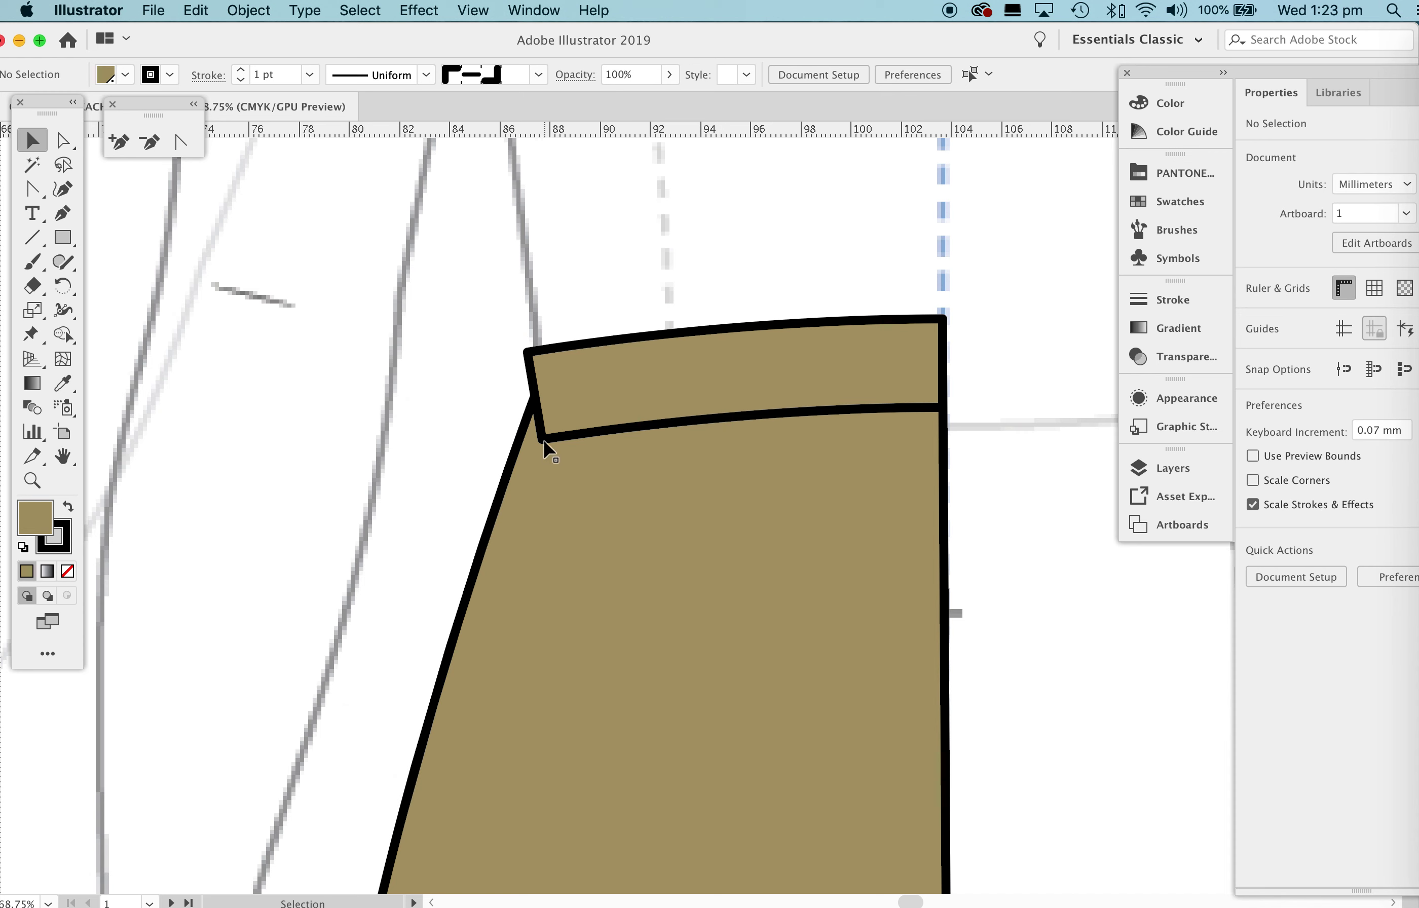
{"action": "left_click", "coordinate": [61, 141]}
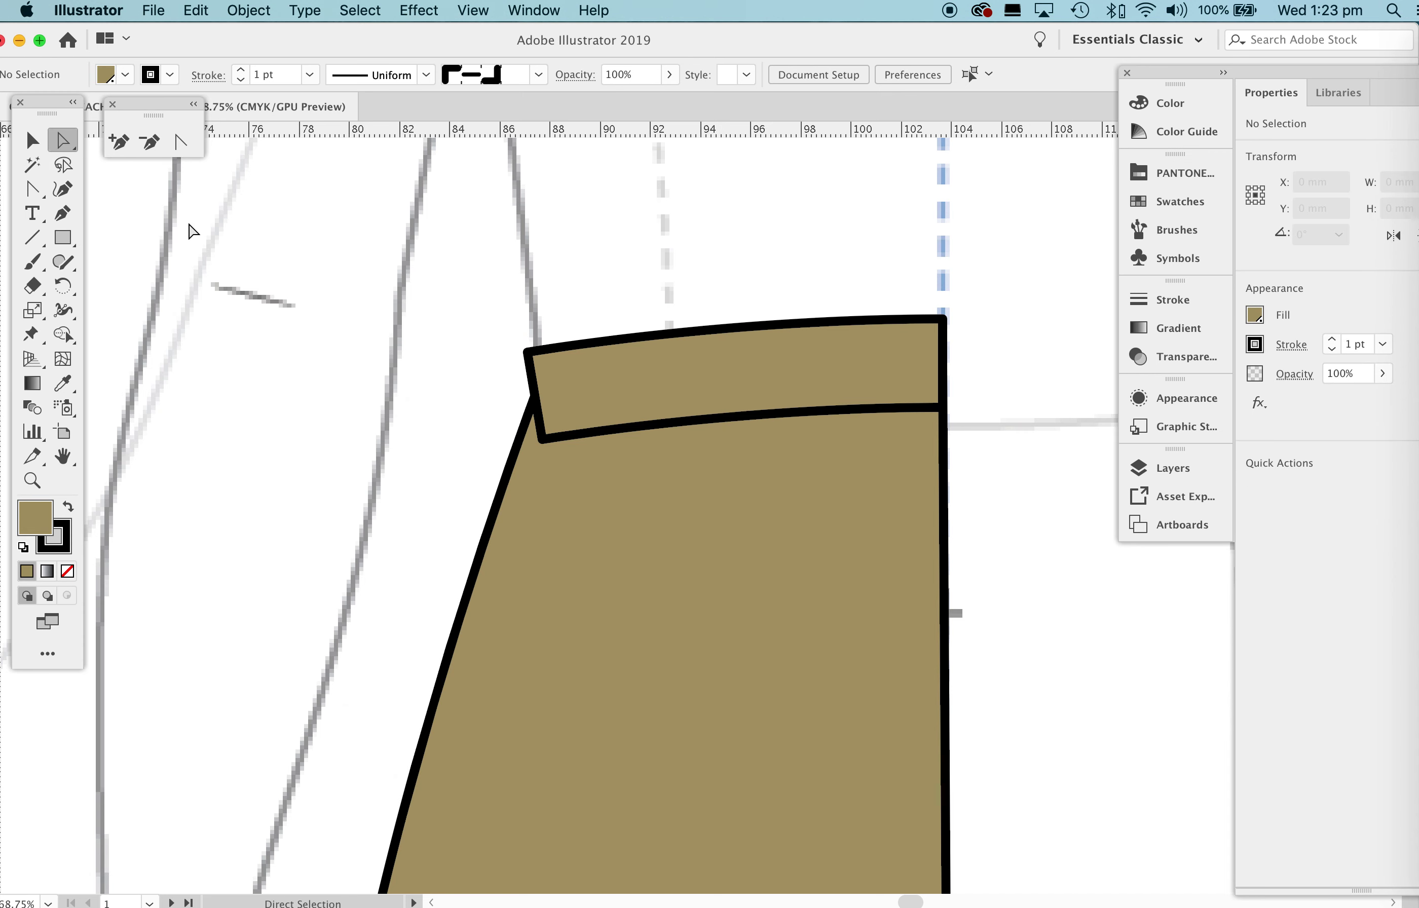
{"action": "left_click", "coordinate": [544, 439]}
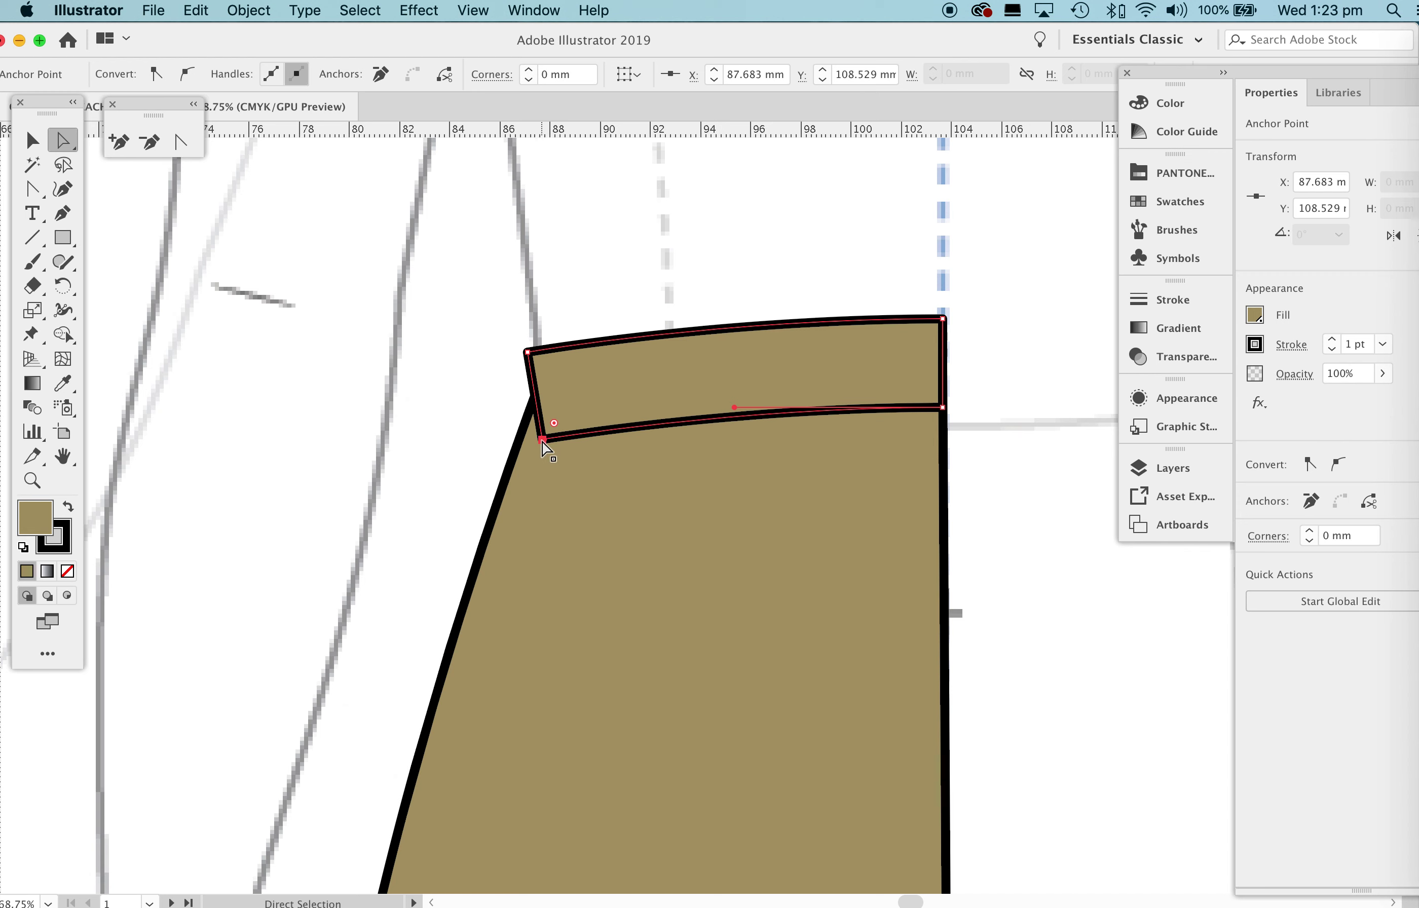
{"action": "key", "text": "Left"}
{"action": "key", "text": "Left"}
{"action": "key", "text": "Left"}
{"action": "key", "text": "Left"}
{"action": "key", "text": "Left"}
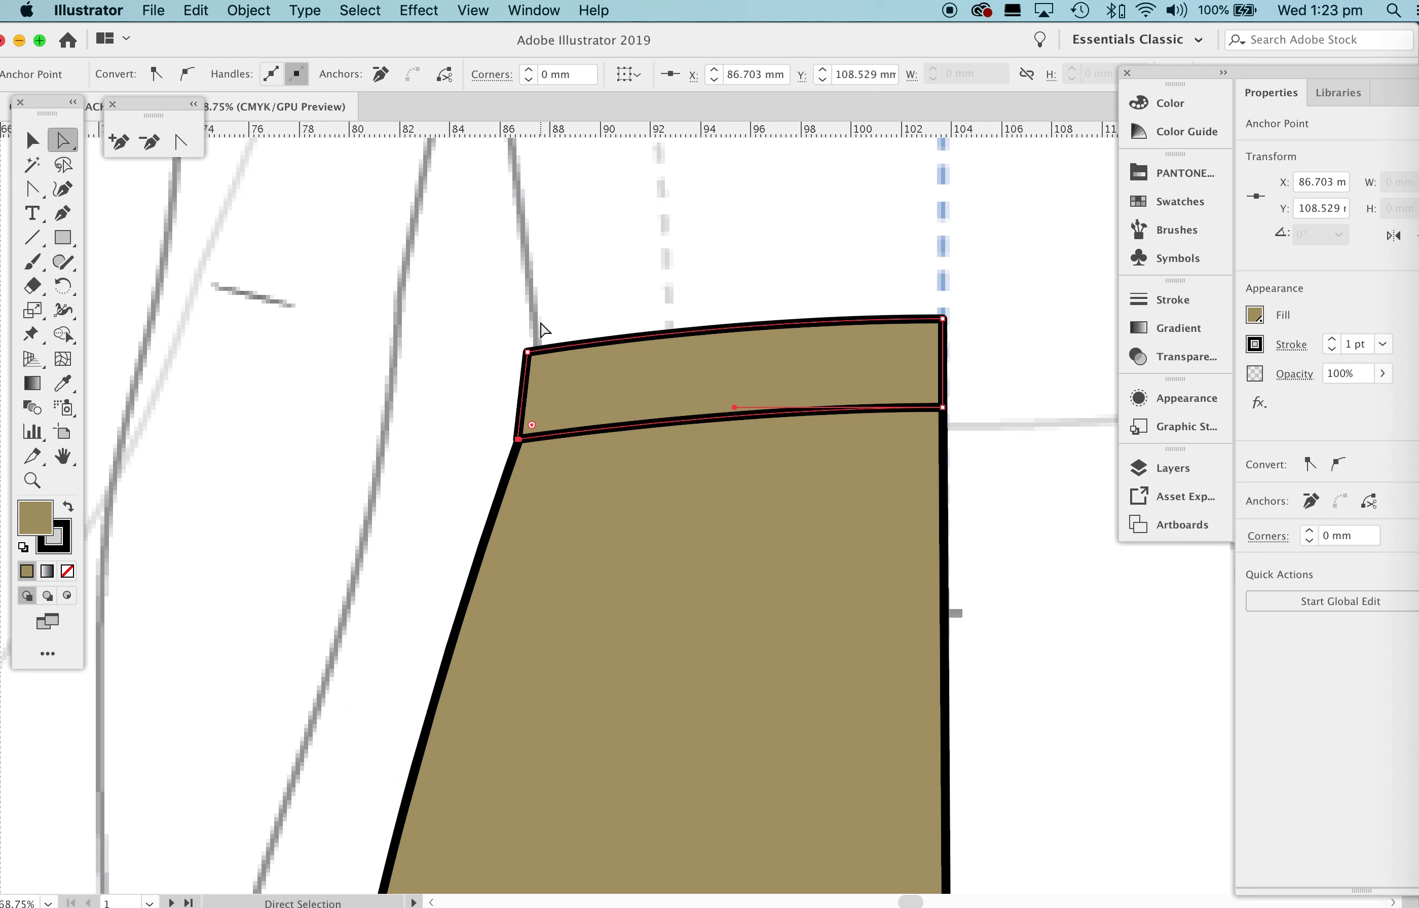
Move the waistband's upper outer corner anchor inward to X 87.304 mm and deselect the shape.
{"action": "left_click", "coordinate": [528, 352]}
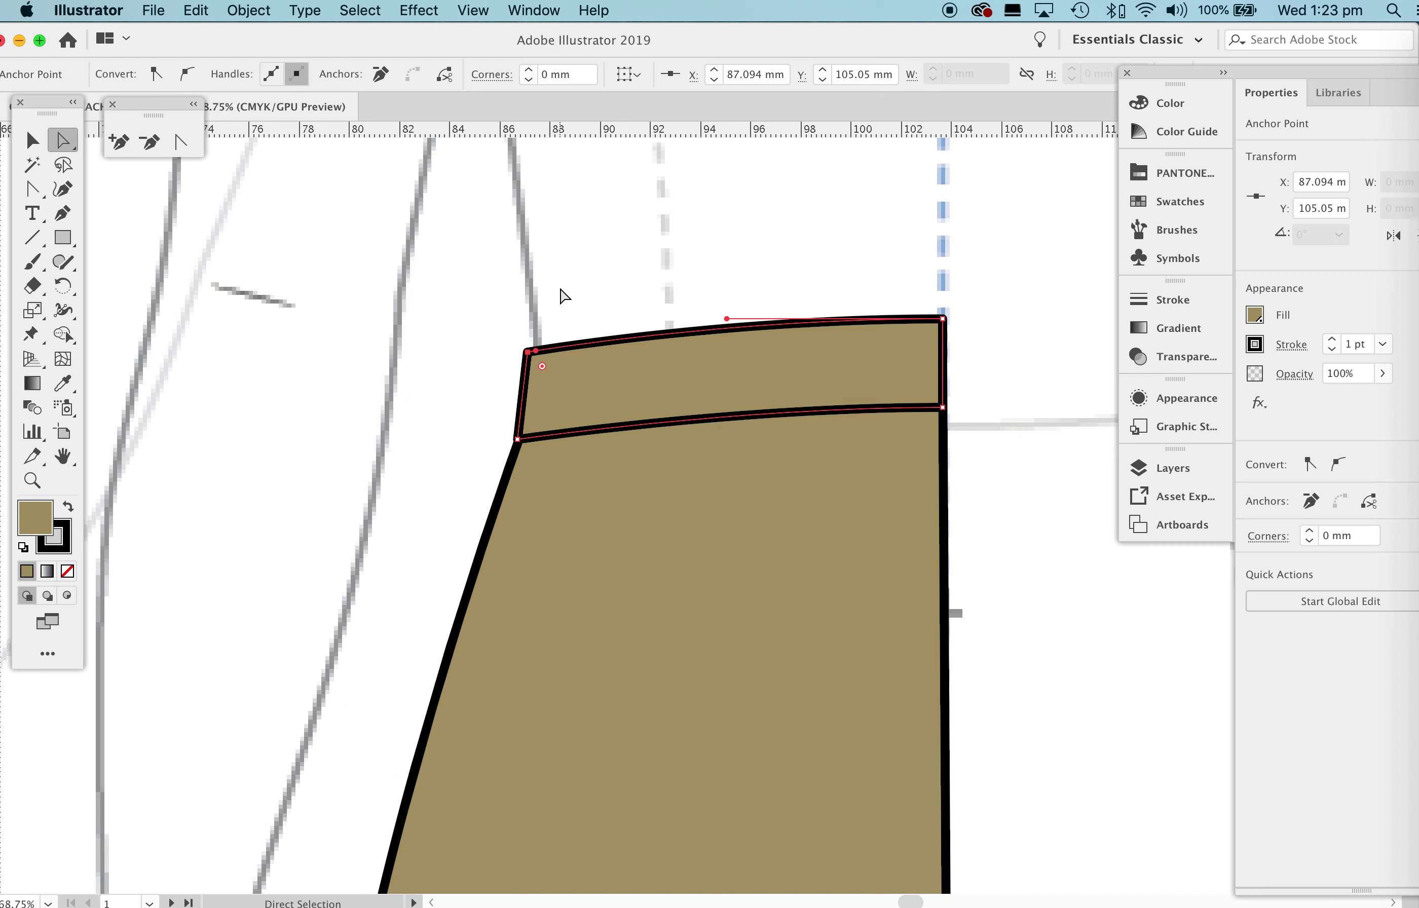
{"action": "key", "text": "Right"}
{"action": "key", "text": "Right"}
{"action": "key", "text": "Right"}
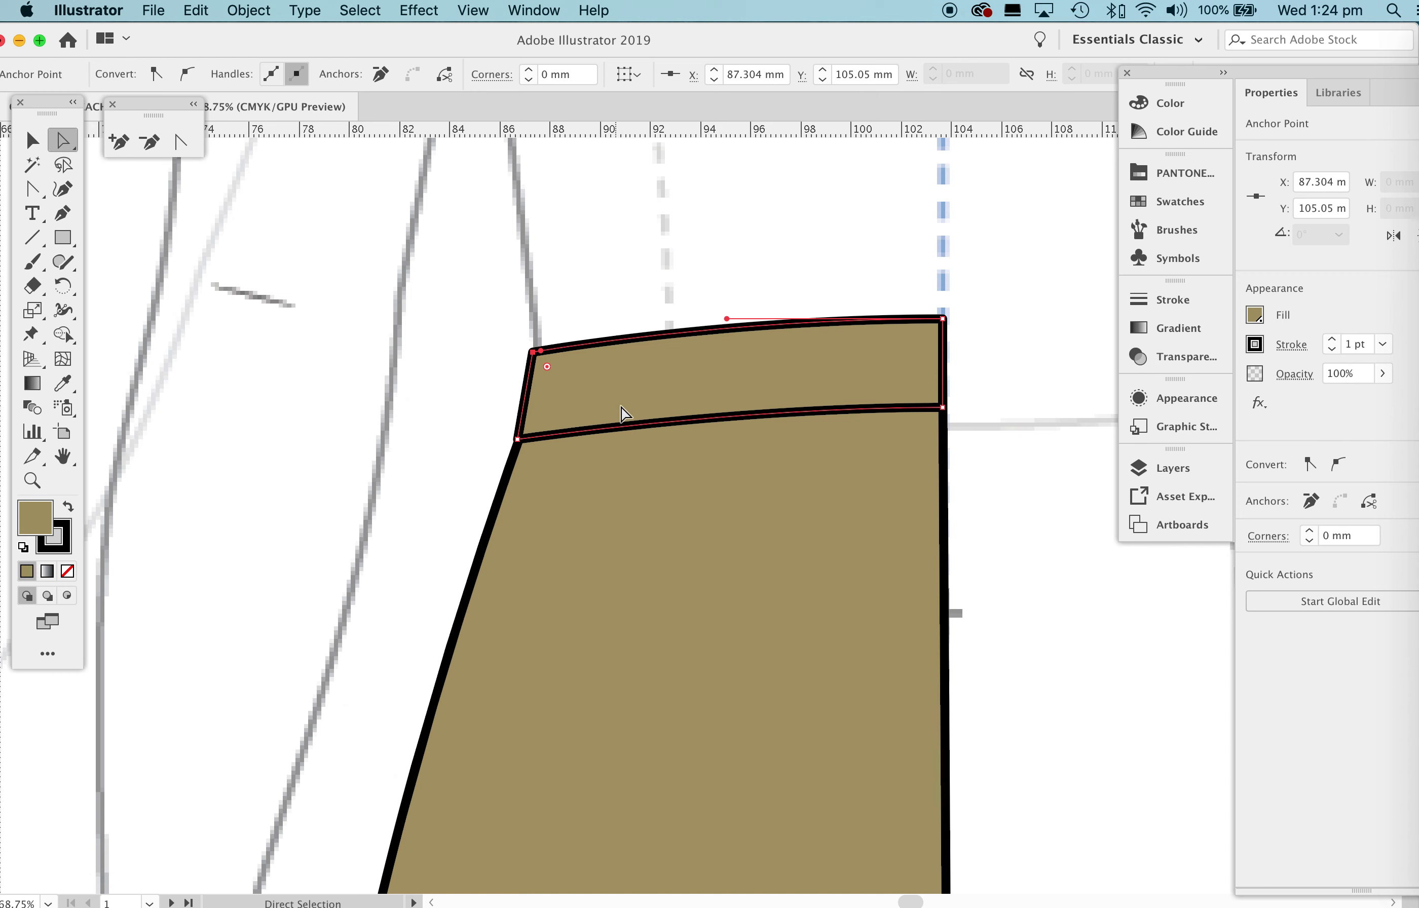
{"action": "left_click", "coordinate": [33, 140]}
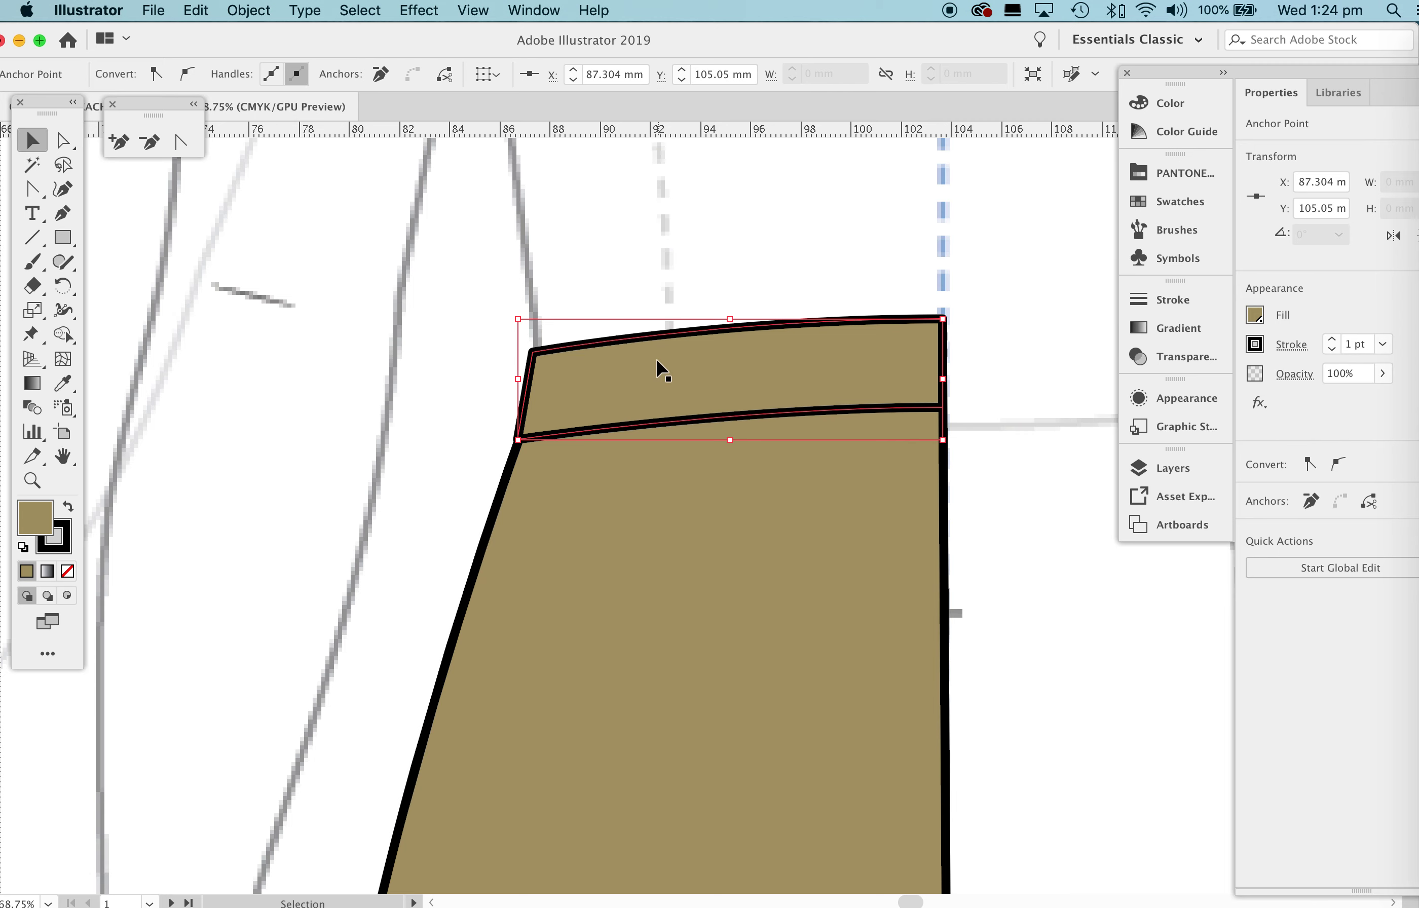
{"action": "left_click", "coordinate": [365, 268]}
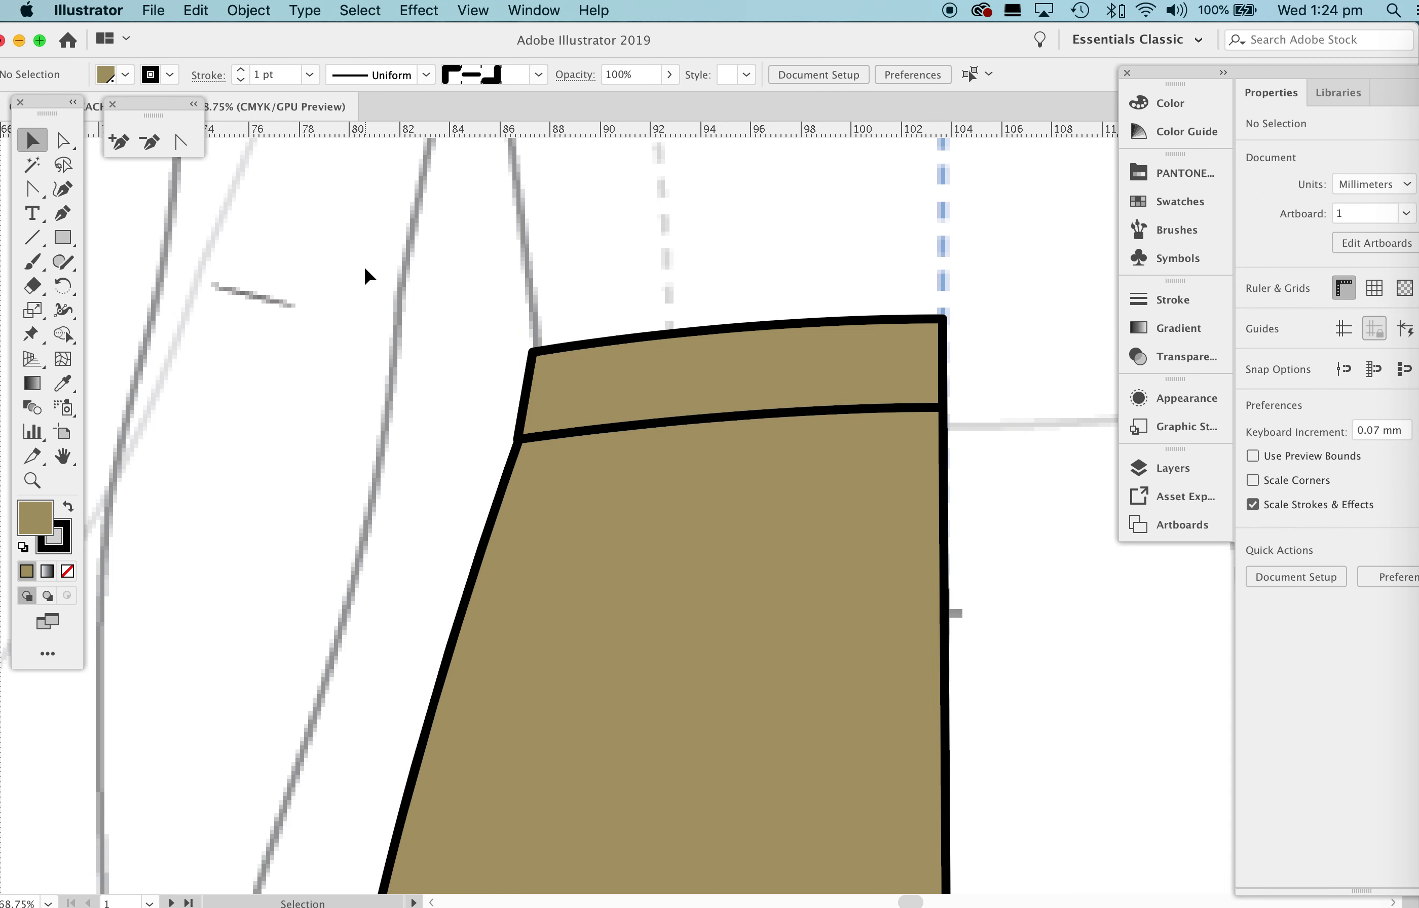
{"action": "key", "text": "z"}
{"action": "left_click_drag", "start_coordinate": [987, 274], "coordinate": [681, 506]}
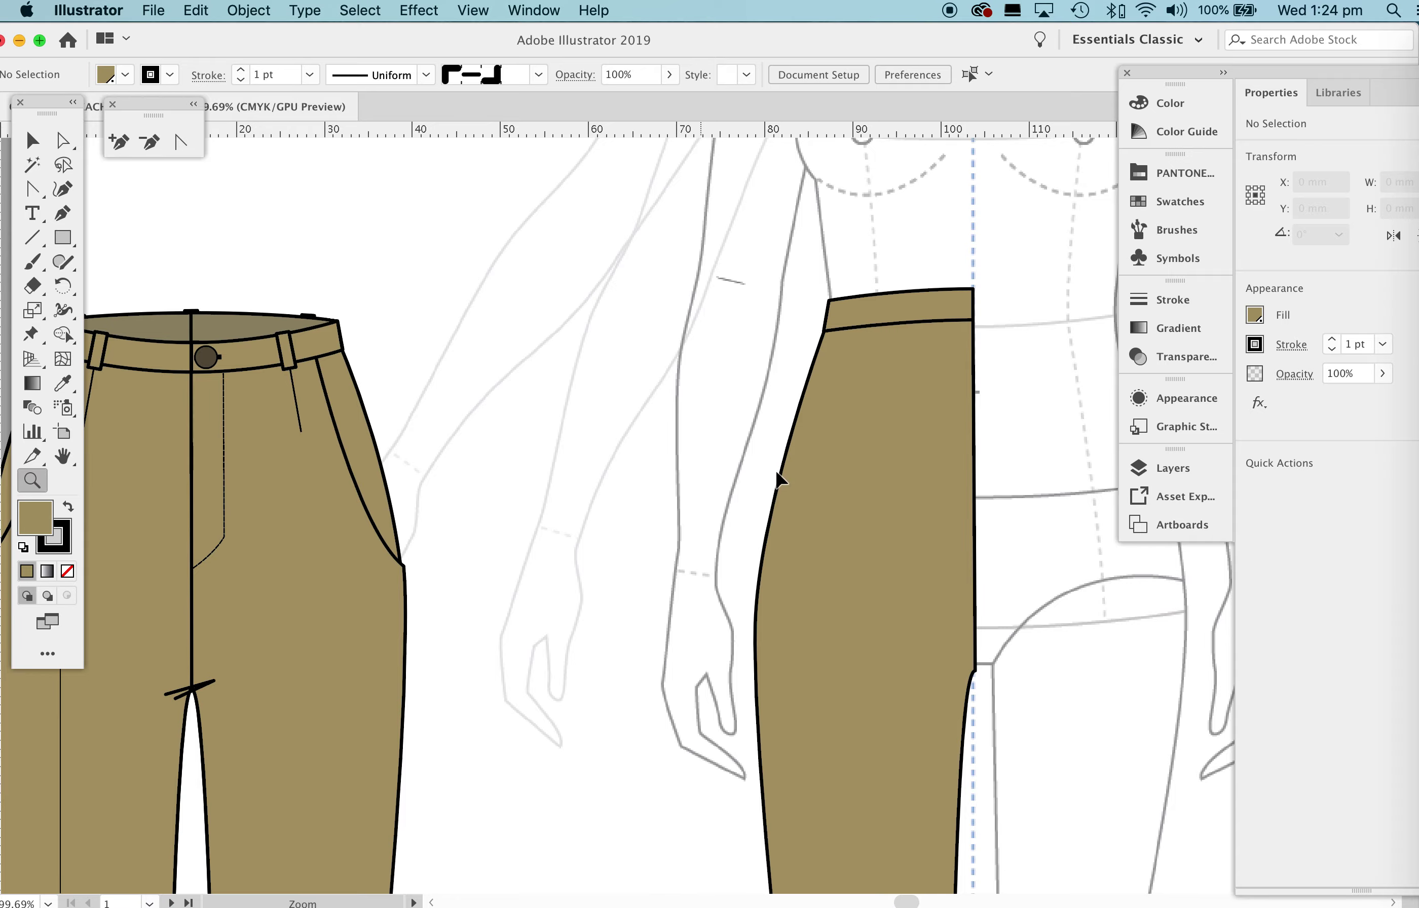
{"action": "key", "text": "ctrl+Up"}
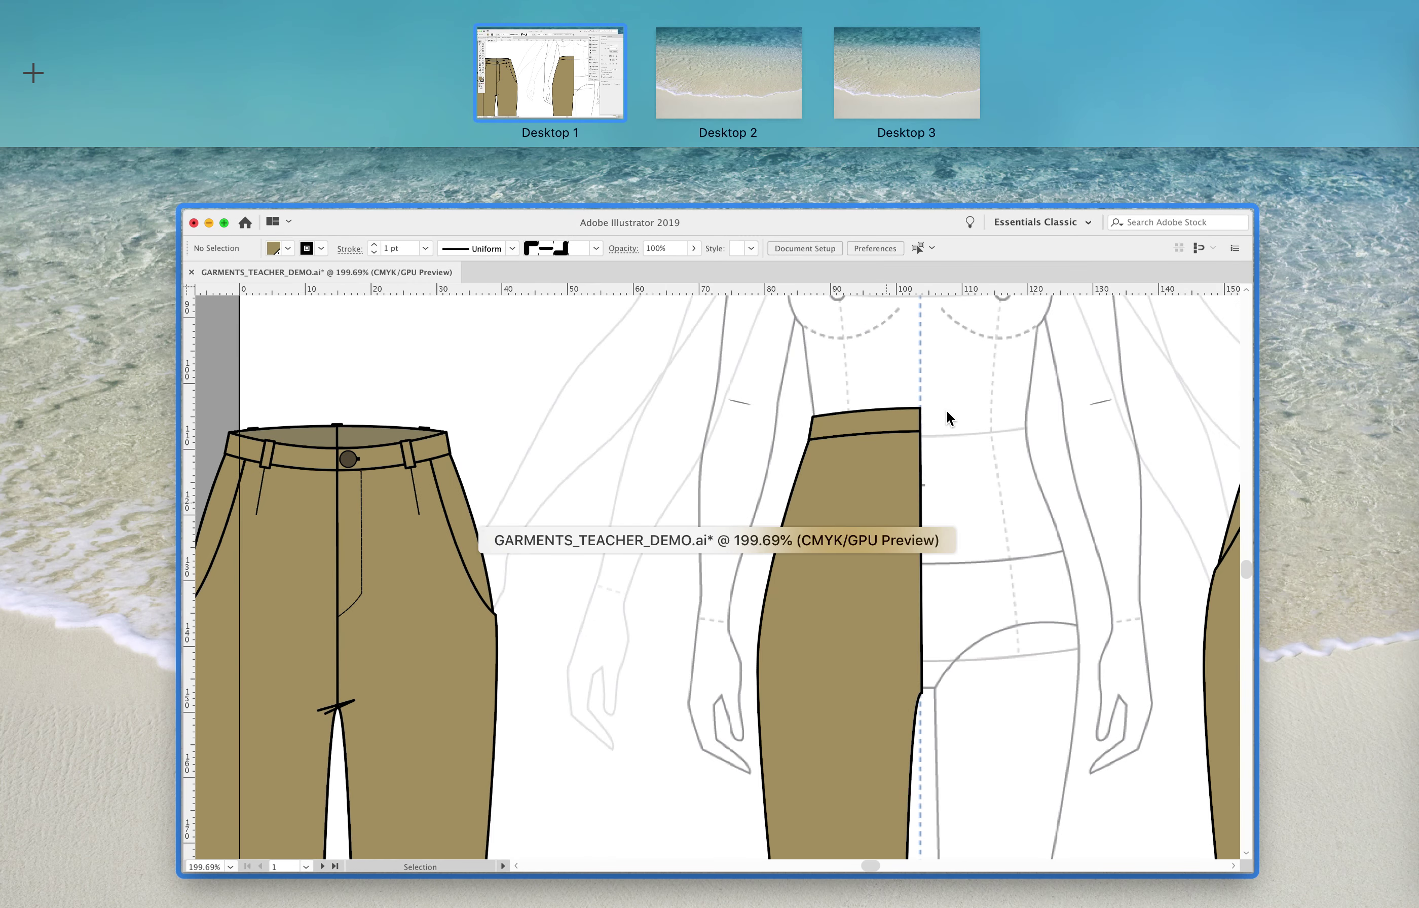
{"action": "left_click", "coordinate": [946, 413]}
{"action": "mouse_move", "coordinate": [947, 339]}
{"action": "left_mouse_down"}
{"action": "mouse_move", "coordinate": [527, 350]}
{"action": "mouse_move", "coordinate": [935, 367]}
{"action": "left_mouse_up"}
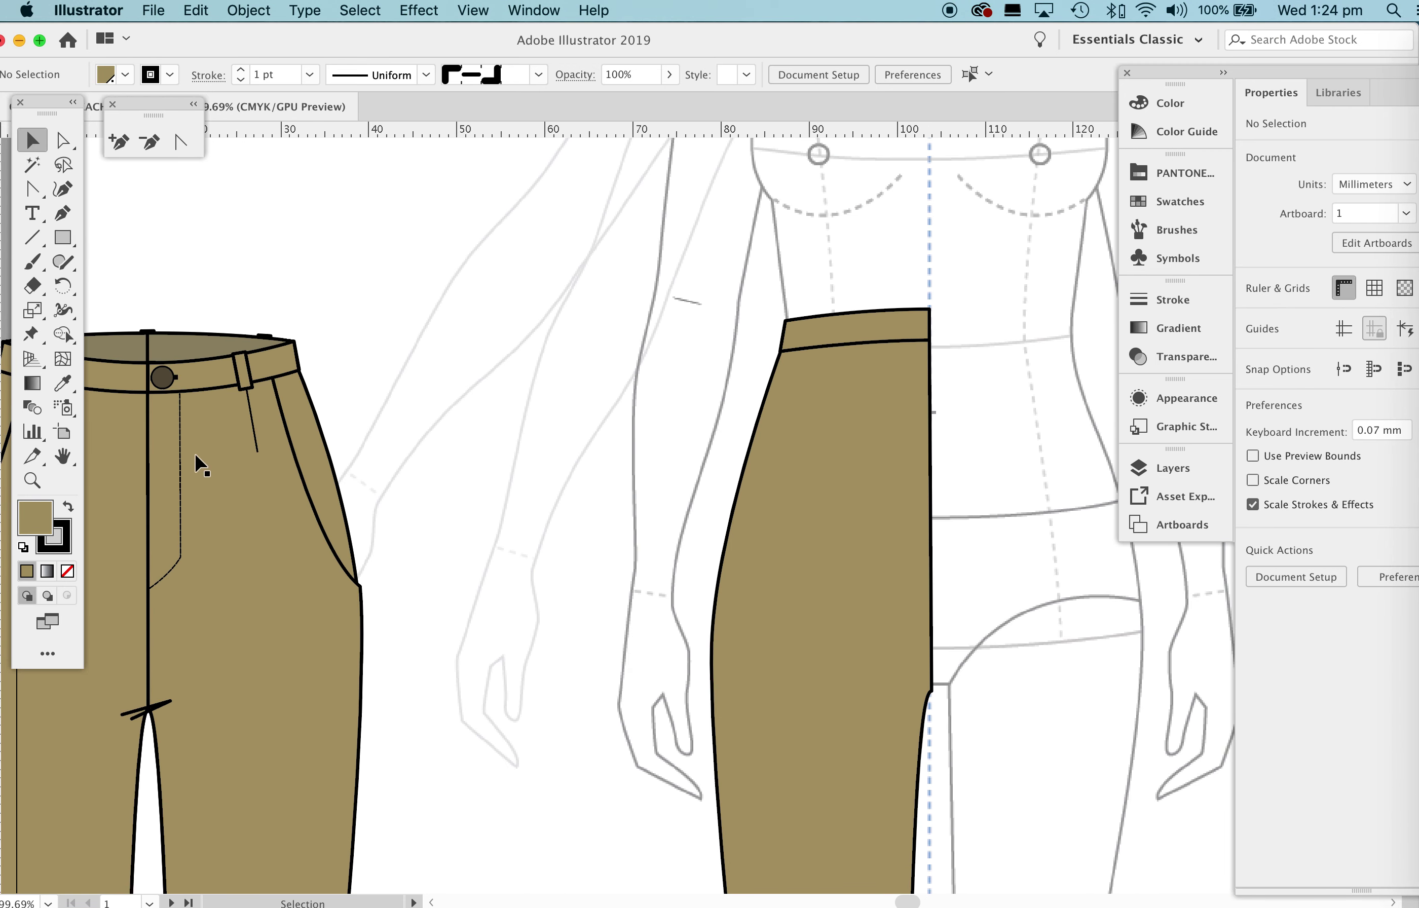
{"action": "left_click", "coordinate": [67, 570]}
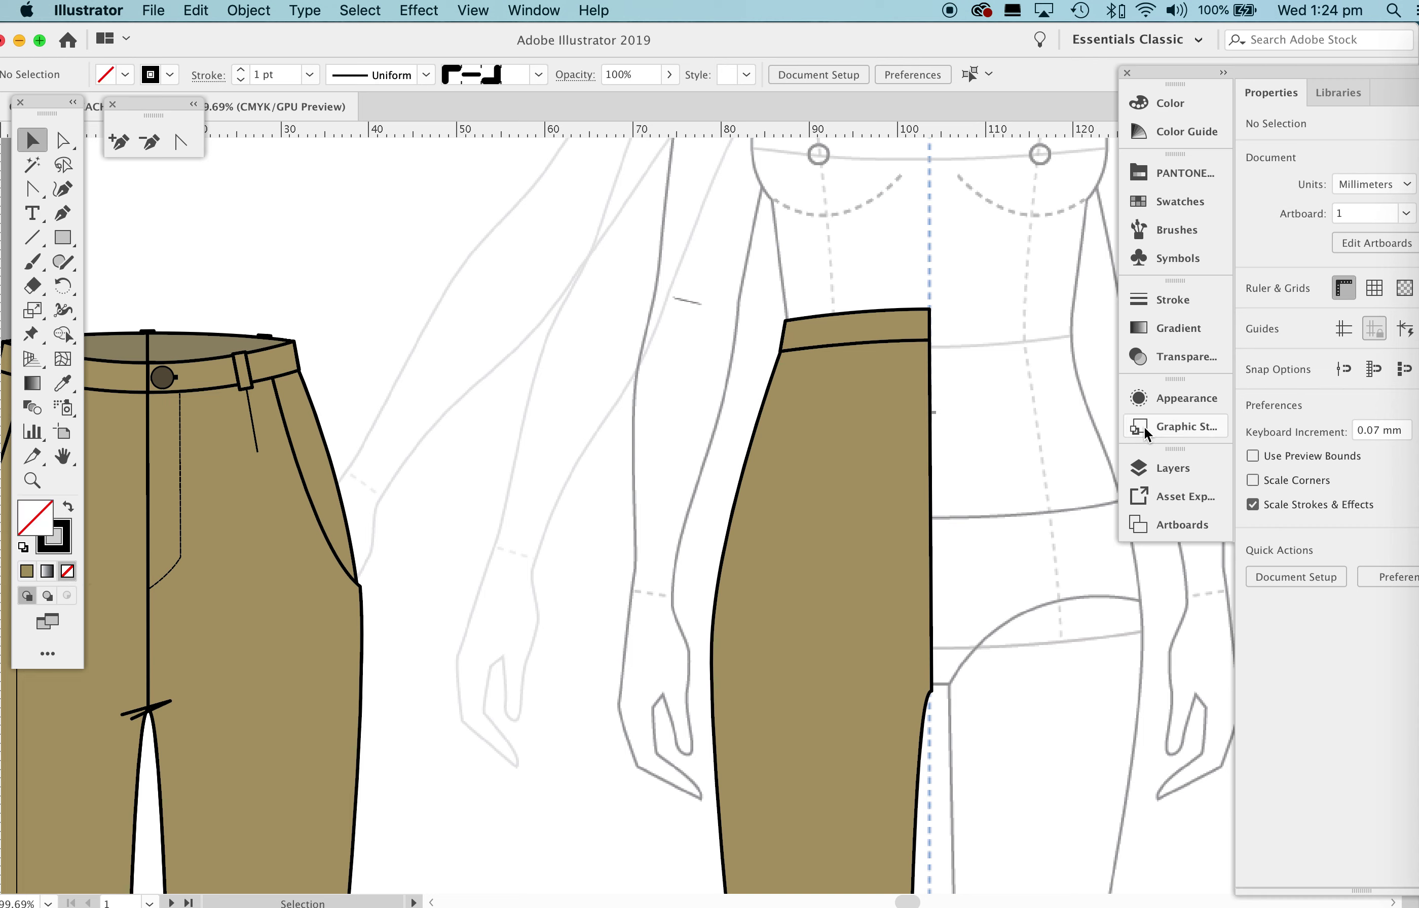
{"action": "left_click", "coordinate": [922, 482]}
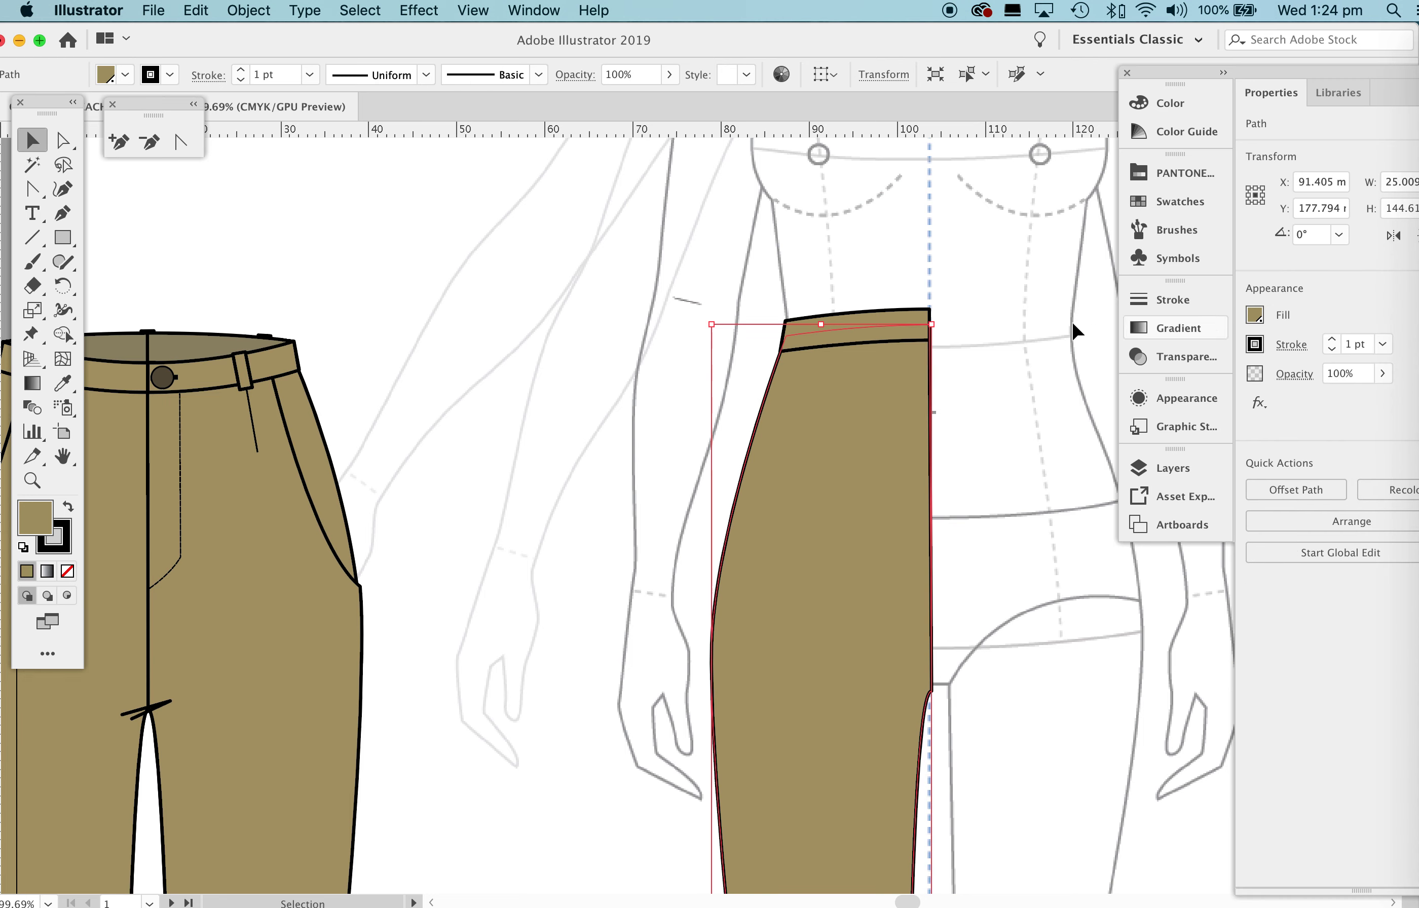
{"action": "left_click", "coordinate": [1042, 300]}
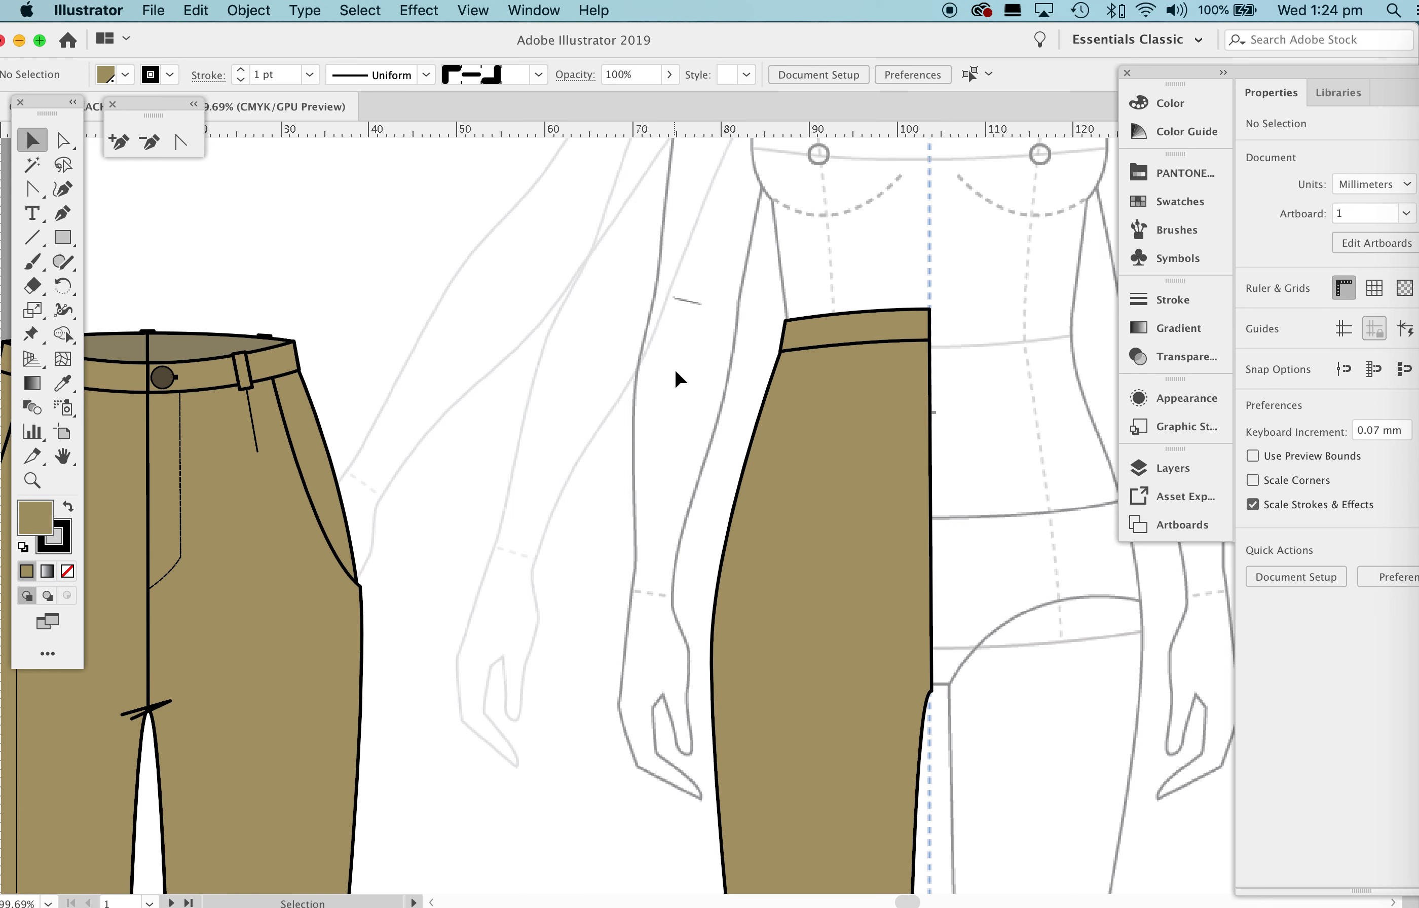
Draw a slanted dart line about 10 mm long down from the waistband seam, with no fill and a 0.5 pt stroke.
{"action": "left_click", "coordinate": [67, 572]}
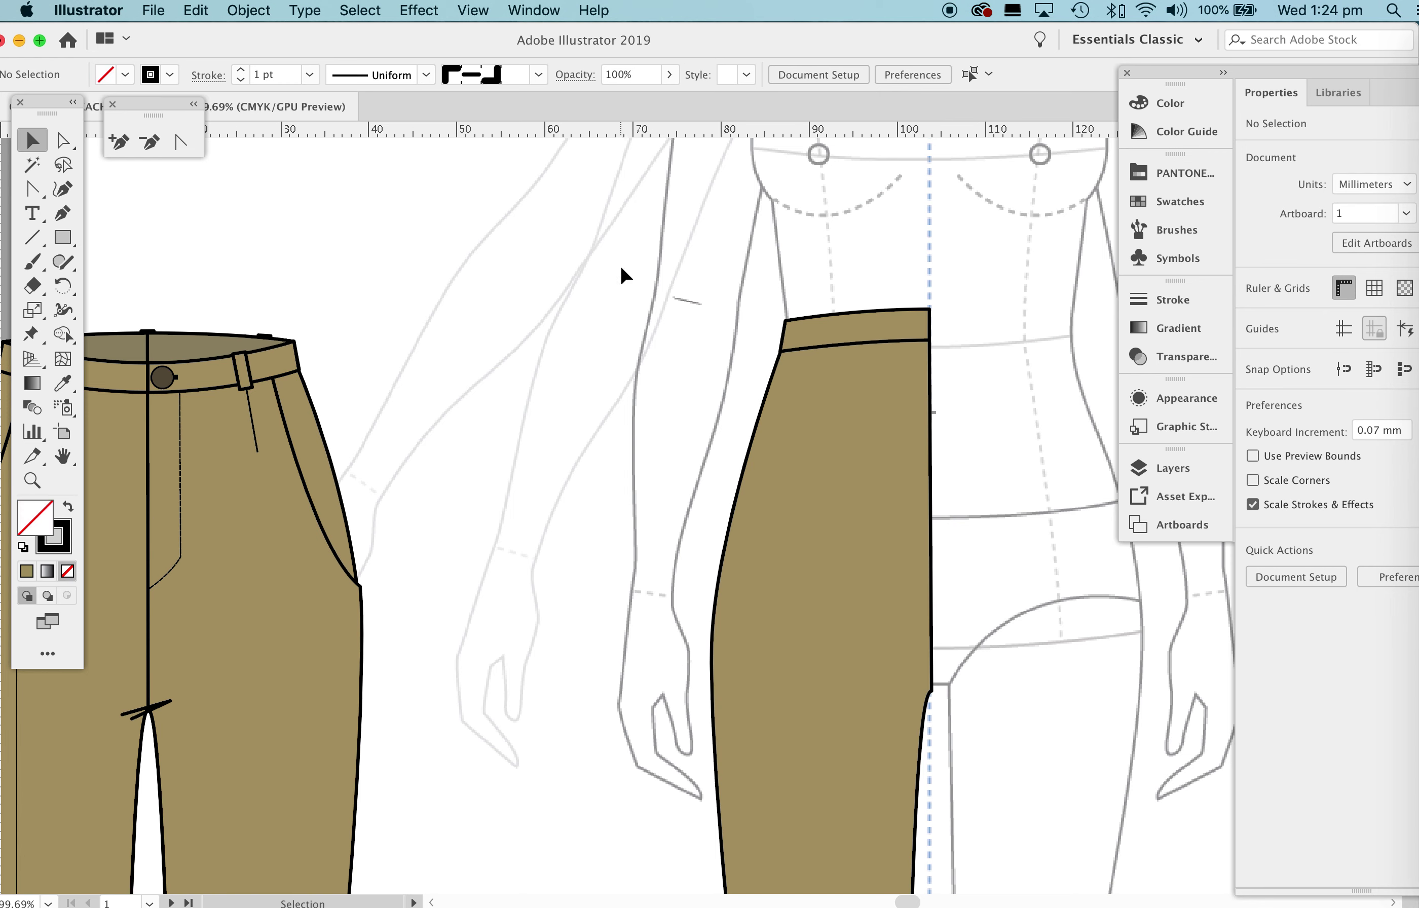
{"action": "key", "text": "p"}
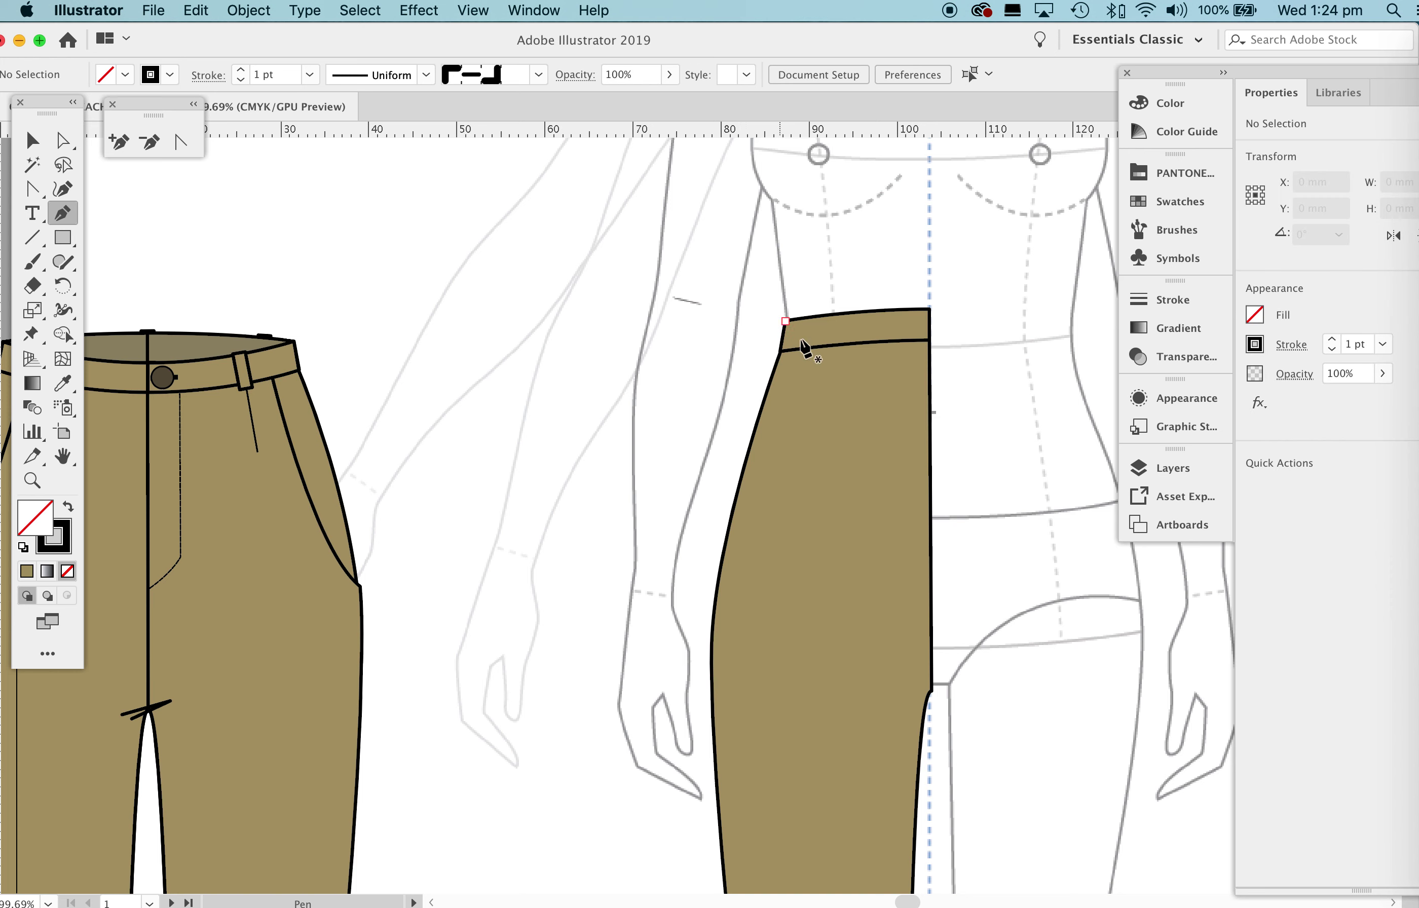
{"action": "left_click", "coordinate": [1332, 347]}
{"action": "left_click", "coordinate": [830, 345]}
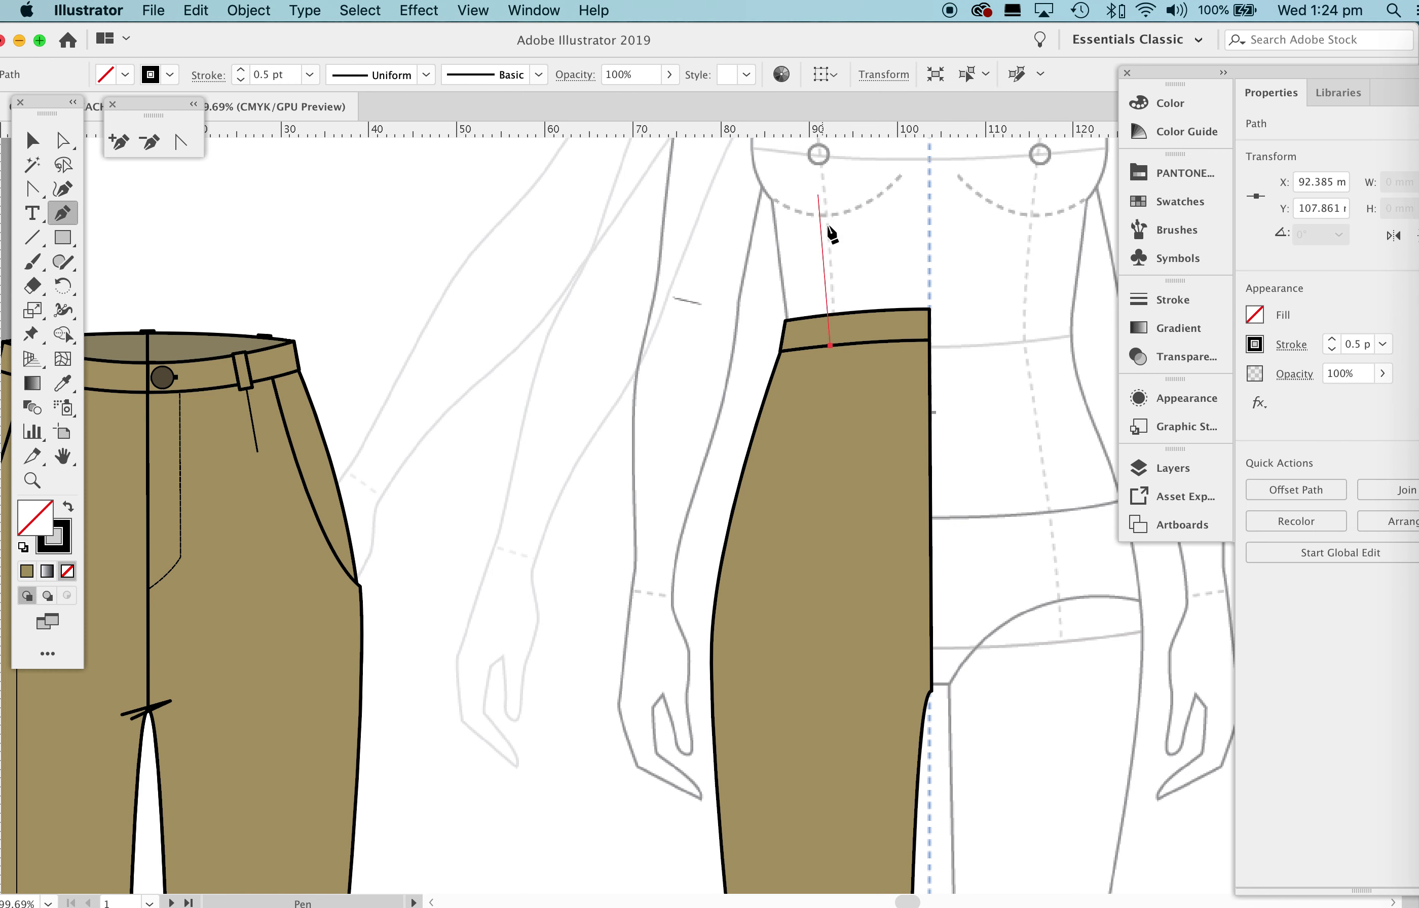
{"action": "left_click", "coordinate": [815, 433]}
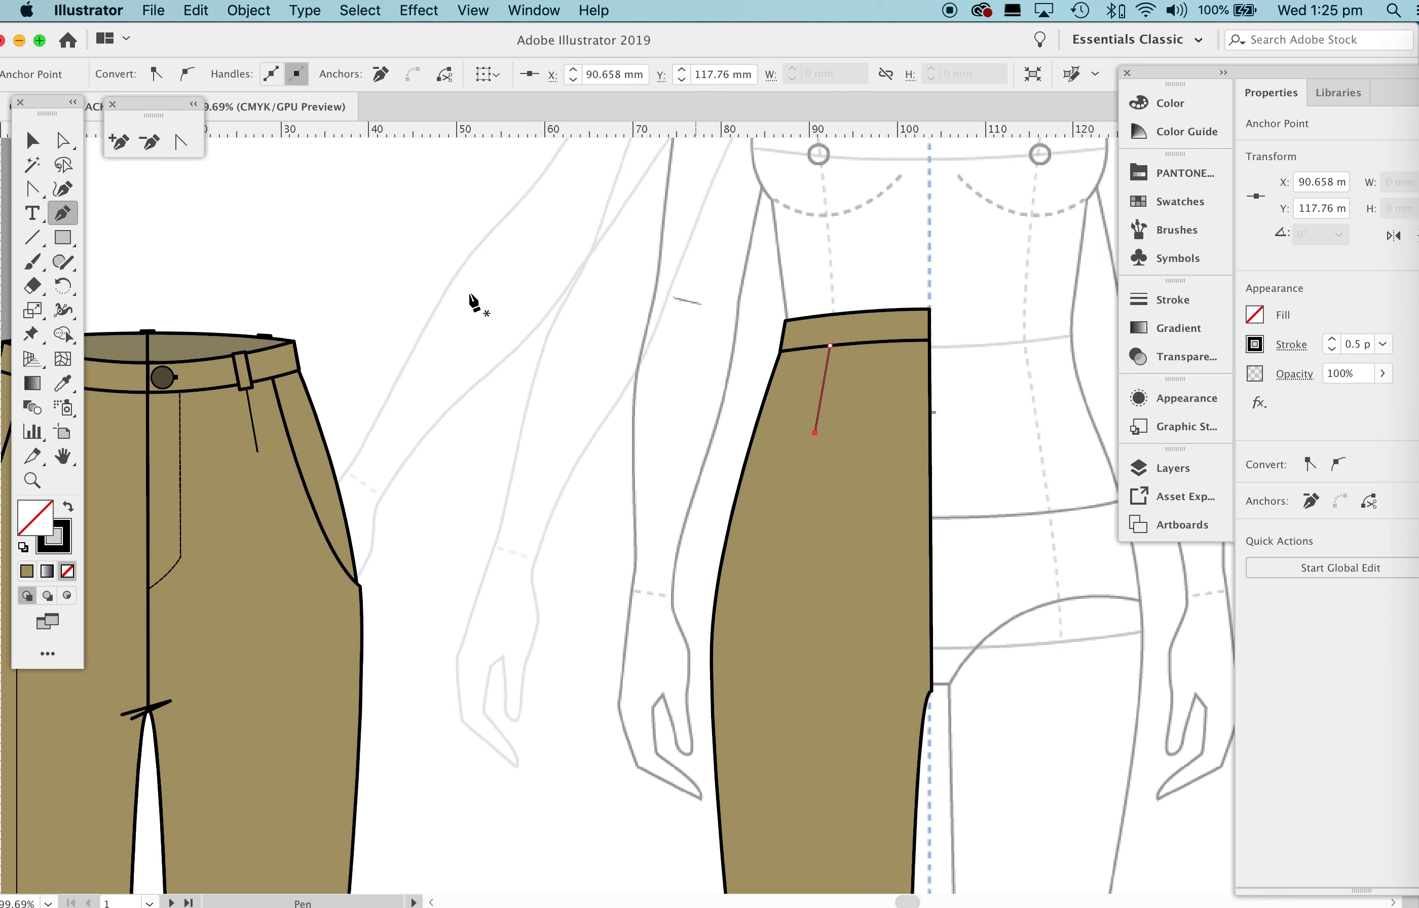
{"action": "left_click", "coordinate": [32, 141]}
{"action": "left_click", "coordinate": [299, 190]}
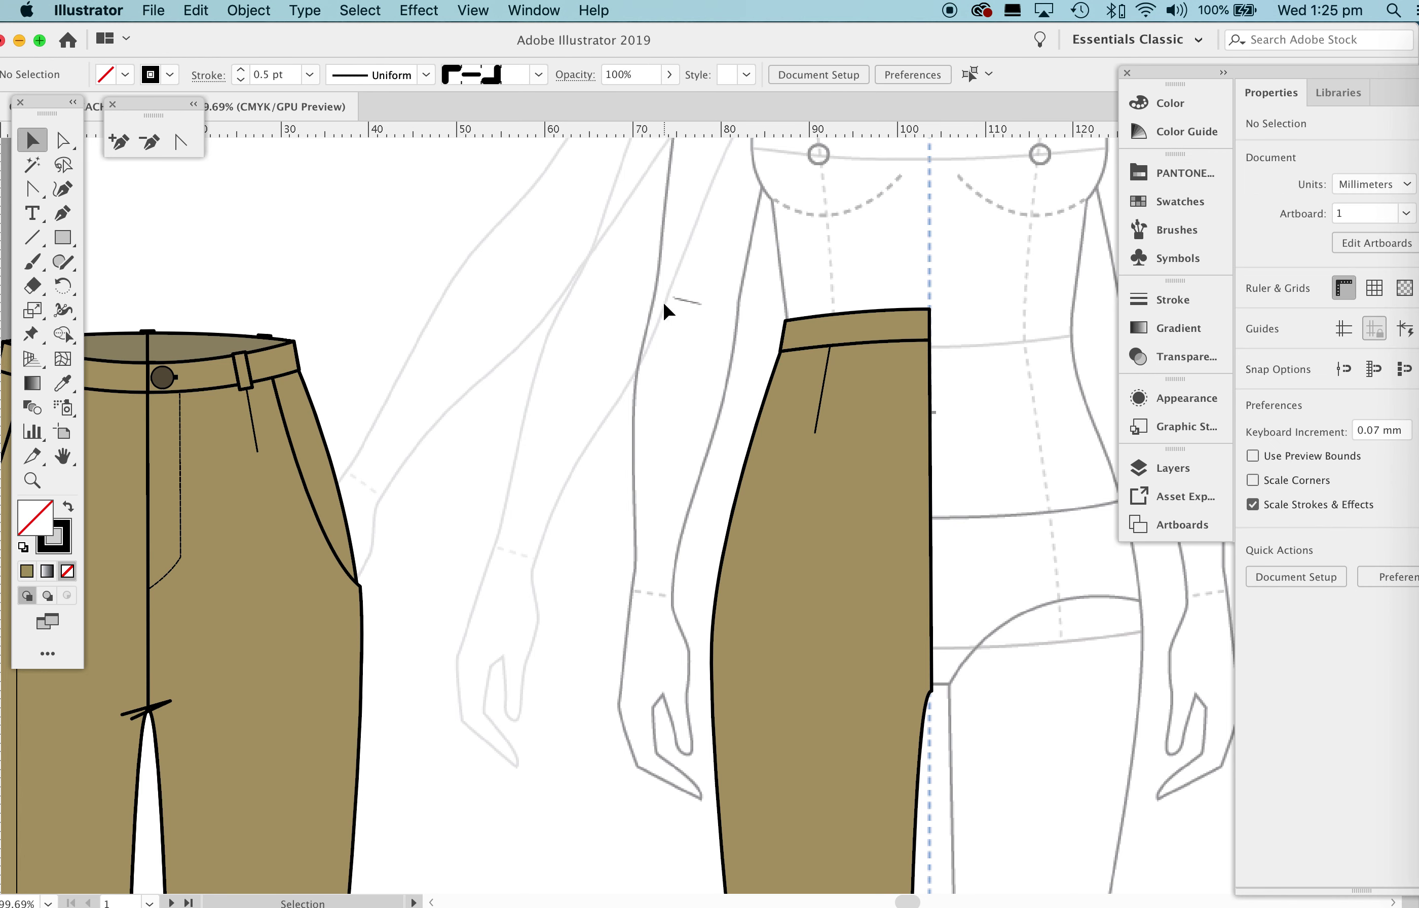
Examine the belt loops, darts and pockets on the neighbouring finished trouser drawings.
{"action": "key", "text": "p"}
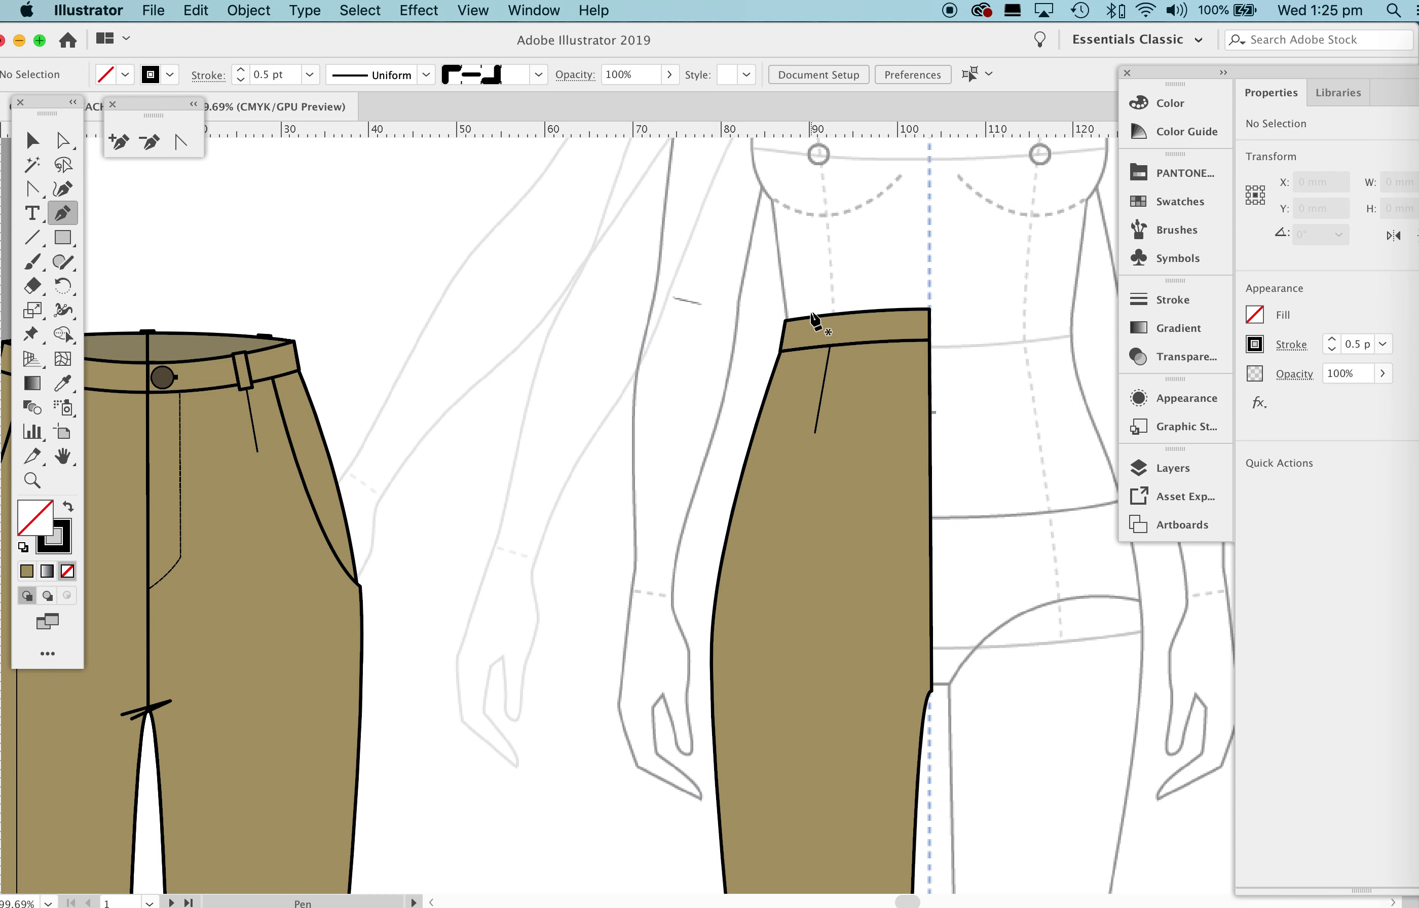
{"action": "scroll", "coordinate": [876, 450], "scroll_direction": "right", "scroll_amount": 10}
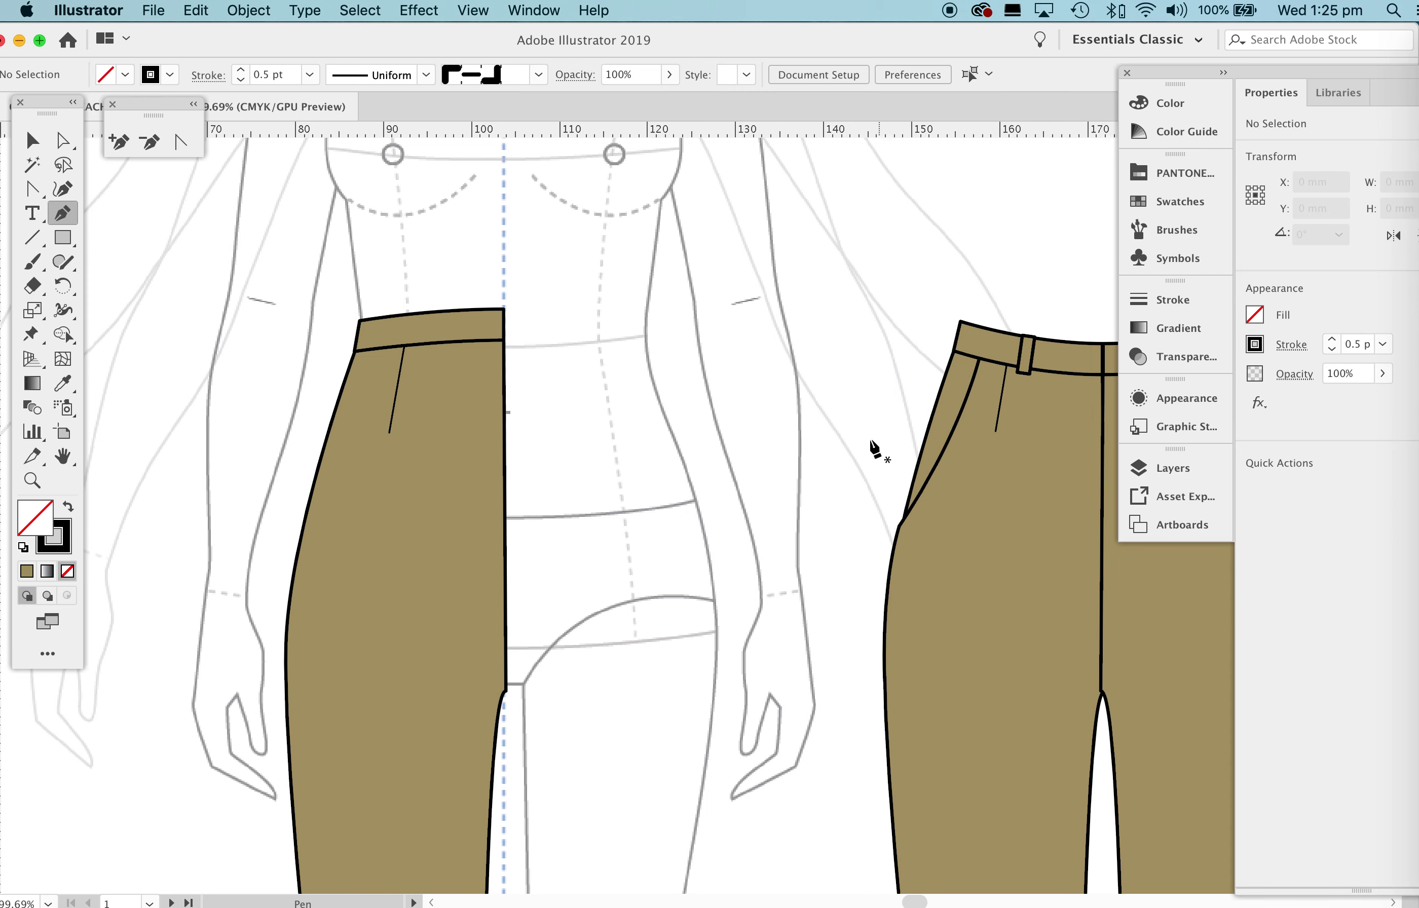
{"action": "scroll", "coordinate": [874, 448], "scroll_direction": "right", "scroll_amount": 4}
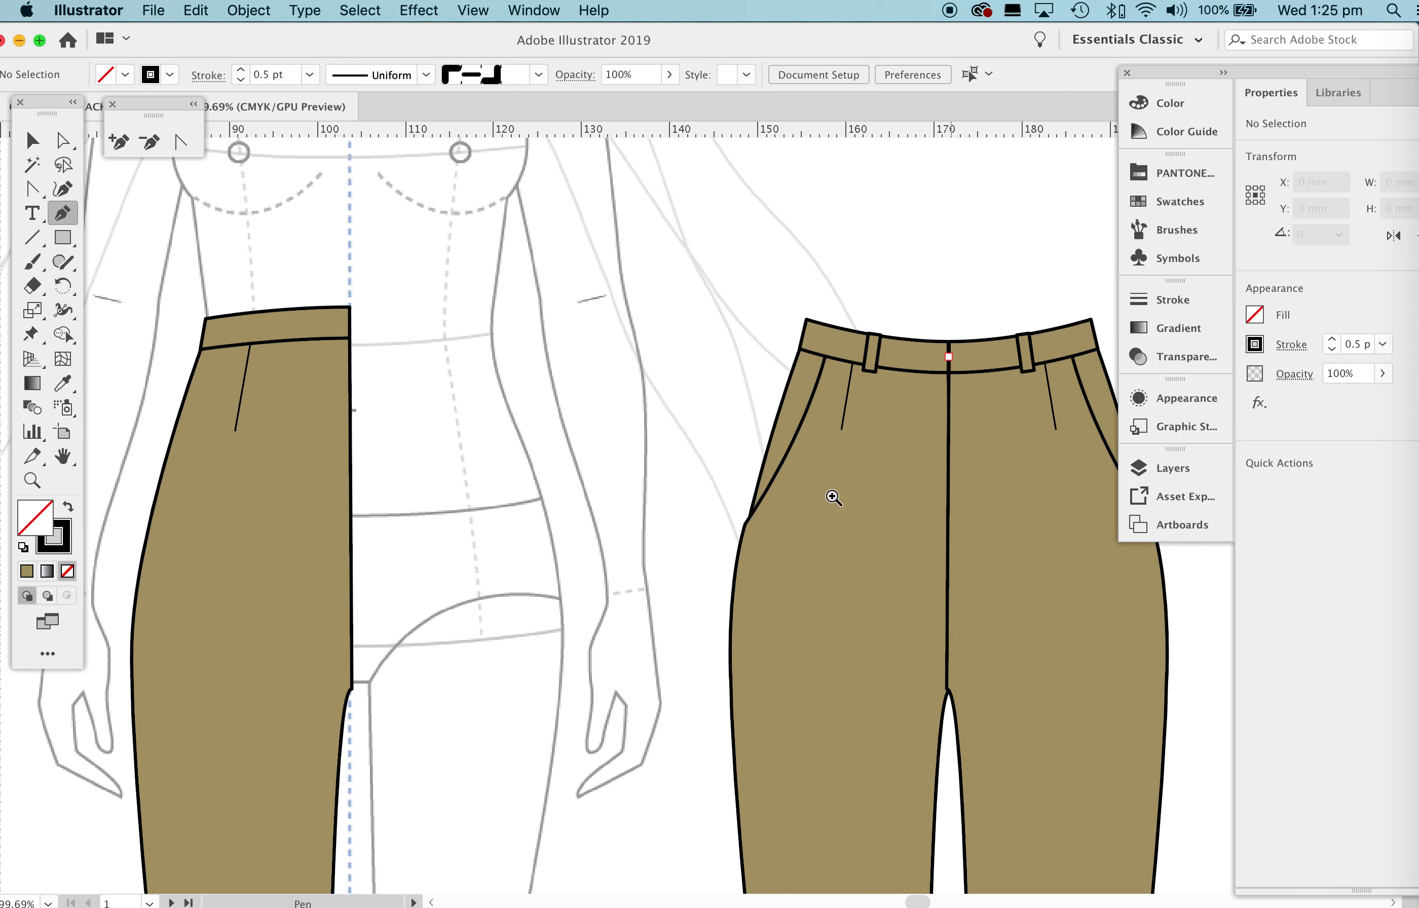
{"action": "key", "text": "z"}
{"action": "left_click_drag", "start_coordinate": [841, 496], "coordinate": [817, 522]}
{"action": "left_click_drag", "start_coordinate": [990, 465], "coordinate": [323, 469]}
{"action": "left_click_drag", "start_coordinate": [1040, 467], "coordinate": [985, 467]}
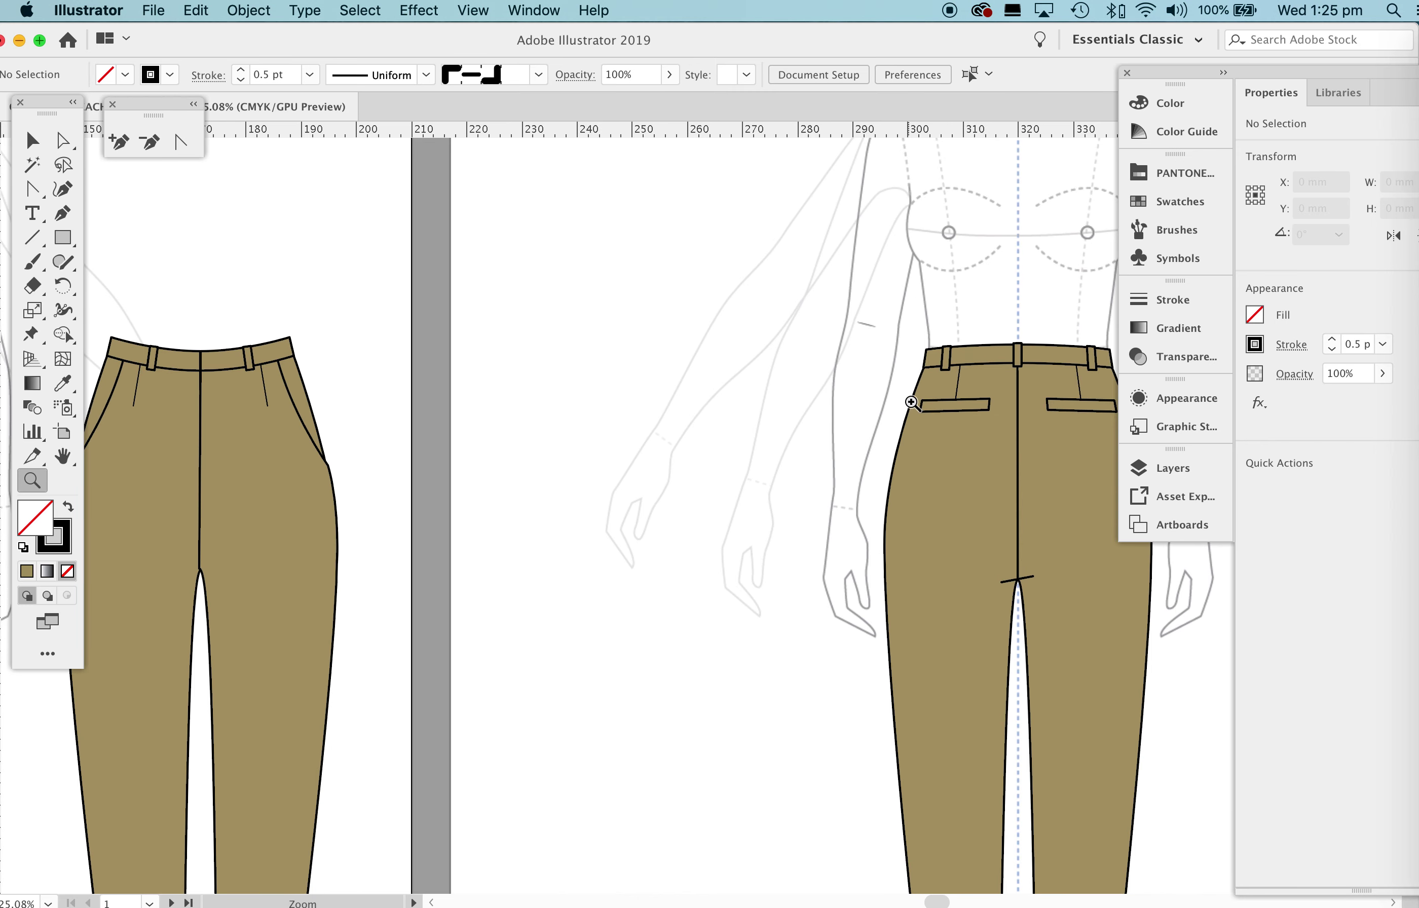
{"action": "scroll", "coordinate": [598, 478], "scroll_direction": "left", "scroll_amount": 10}
{"action": "left_click_drag", "start_coordinate": [411, 299], "coordinate": [627, 463]}
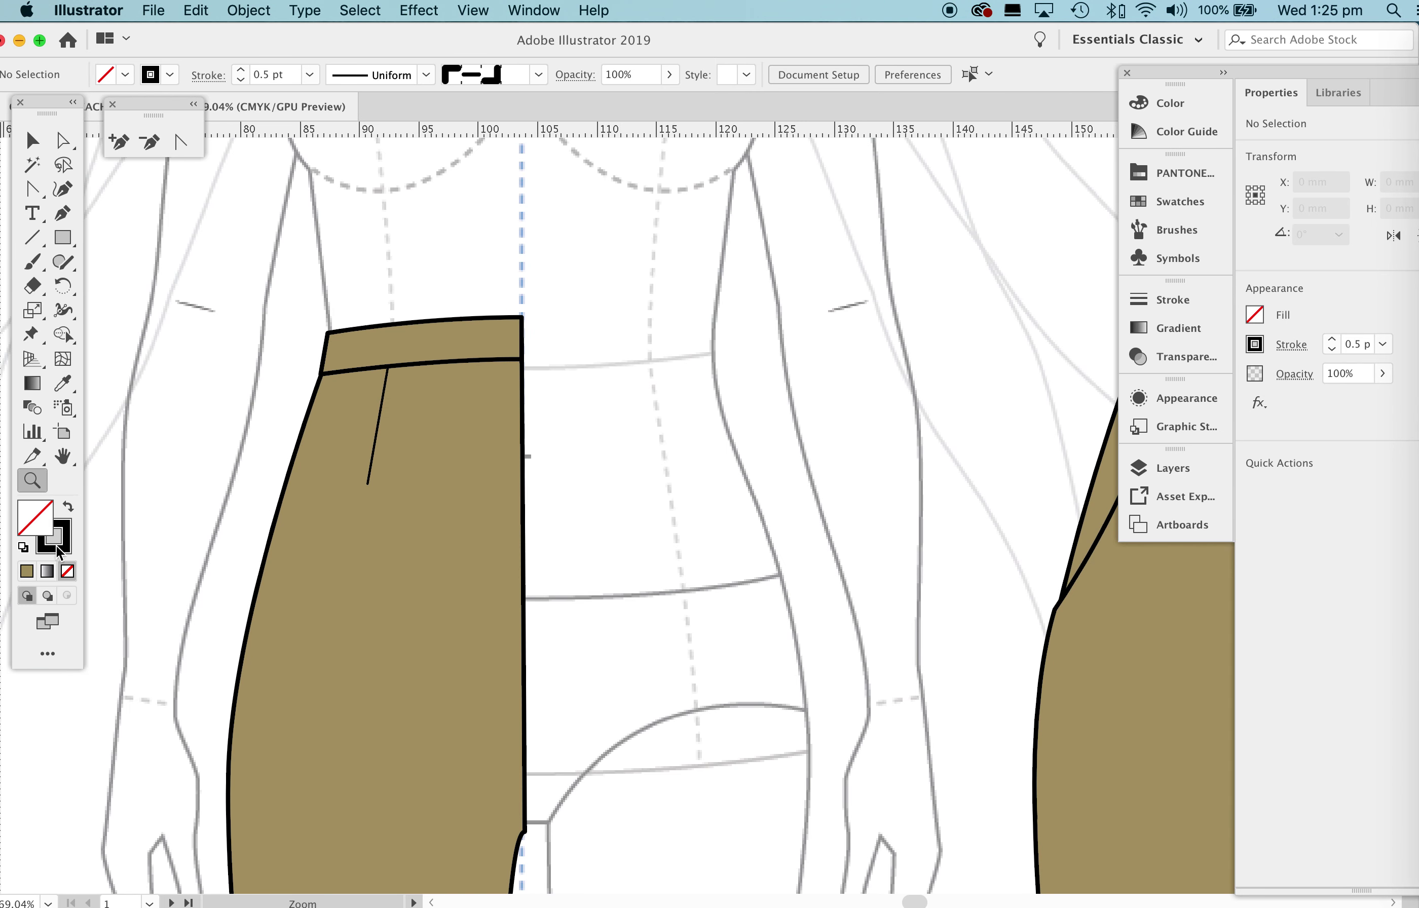
Draw a straight line about 4 mm long across the waistband's height near the side seam, with a 4 pt stroke.
{"action": "key", "text": "p"}
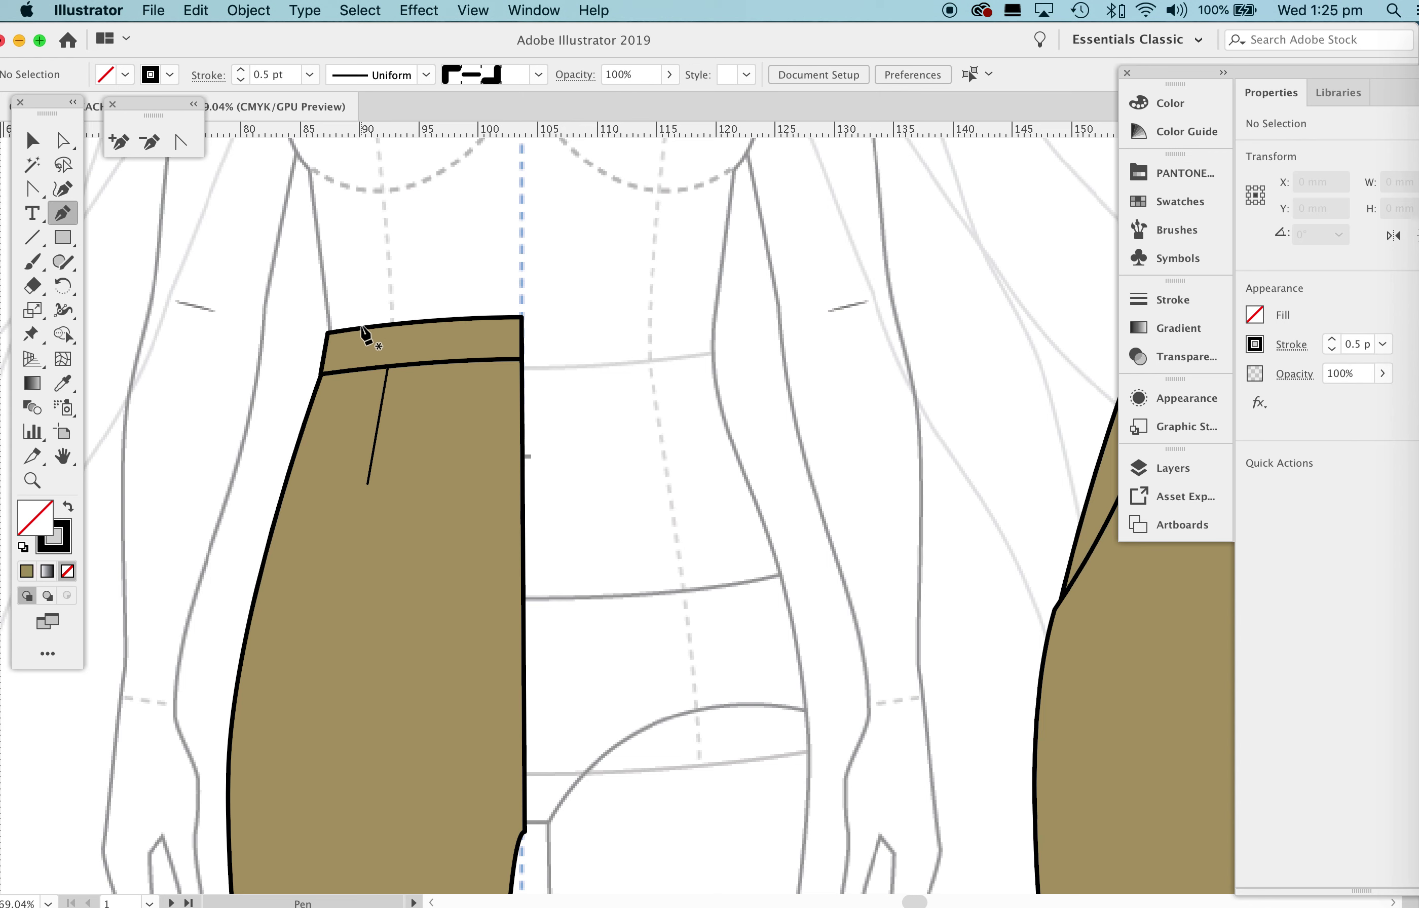
{"action": "left_click", "coordinate": [361, 326]}
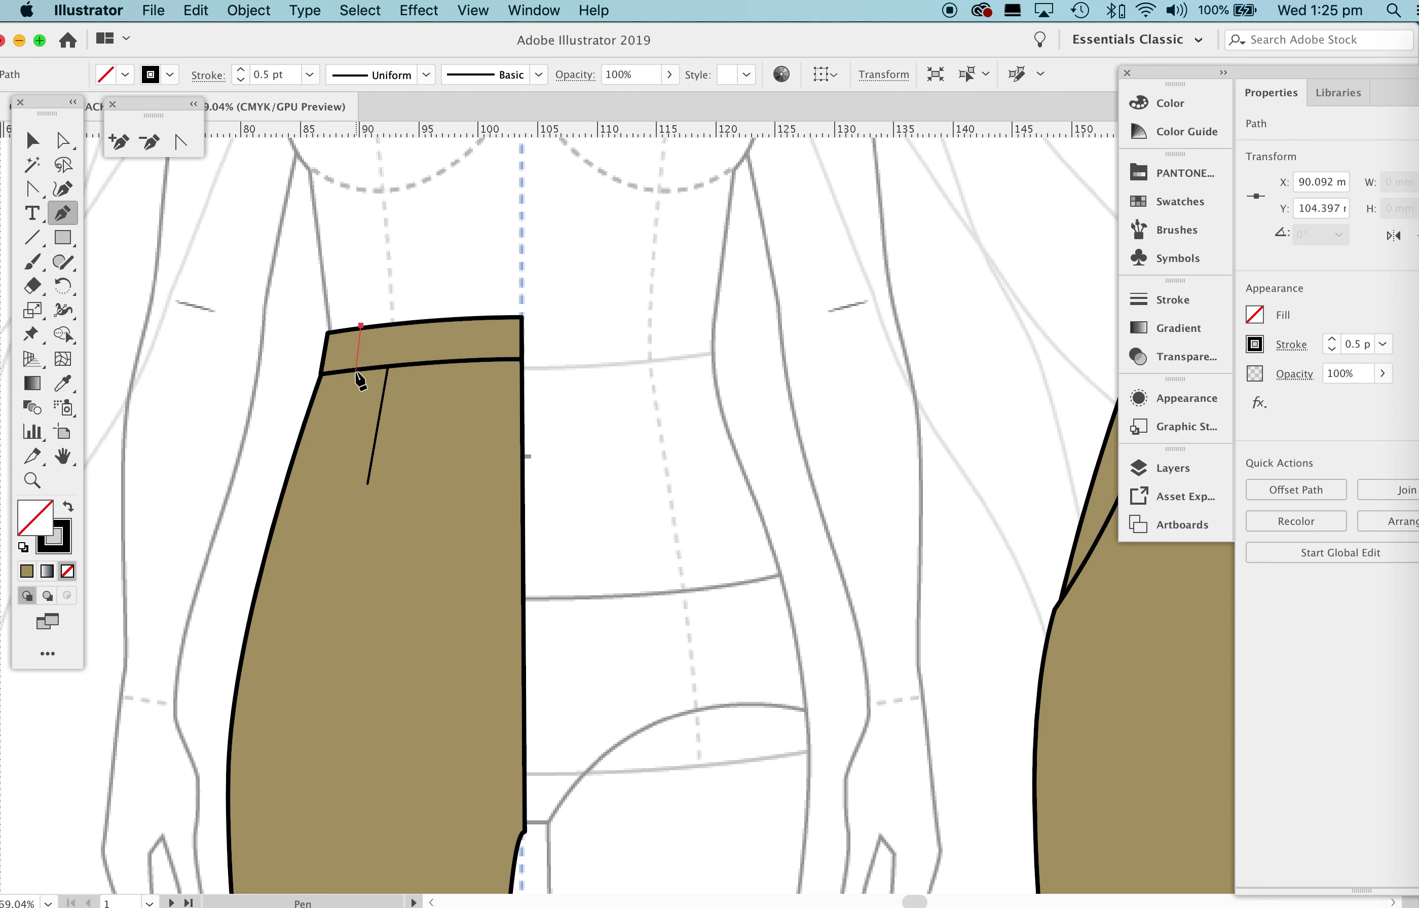
{"action": "left_click", "coordinate": [357, 370]}
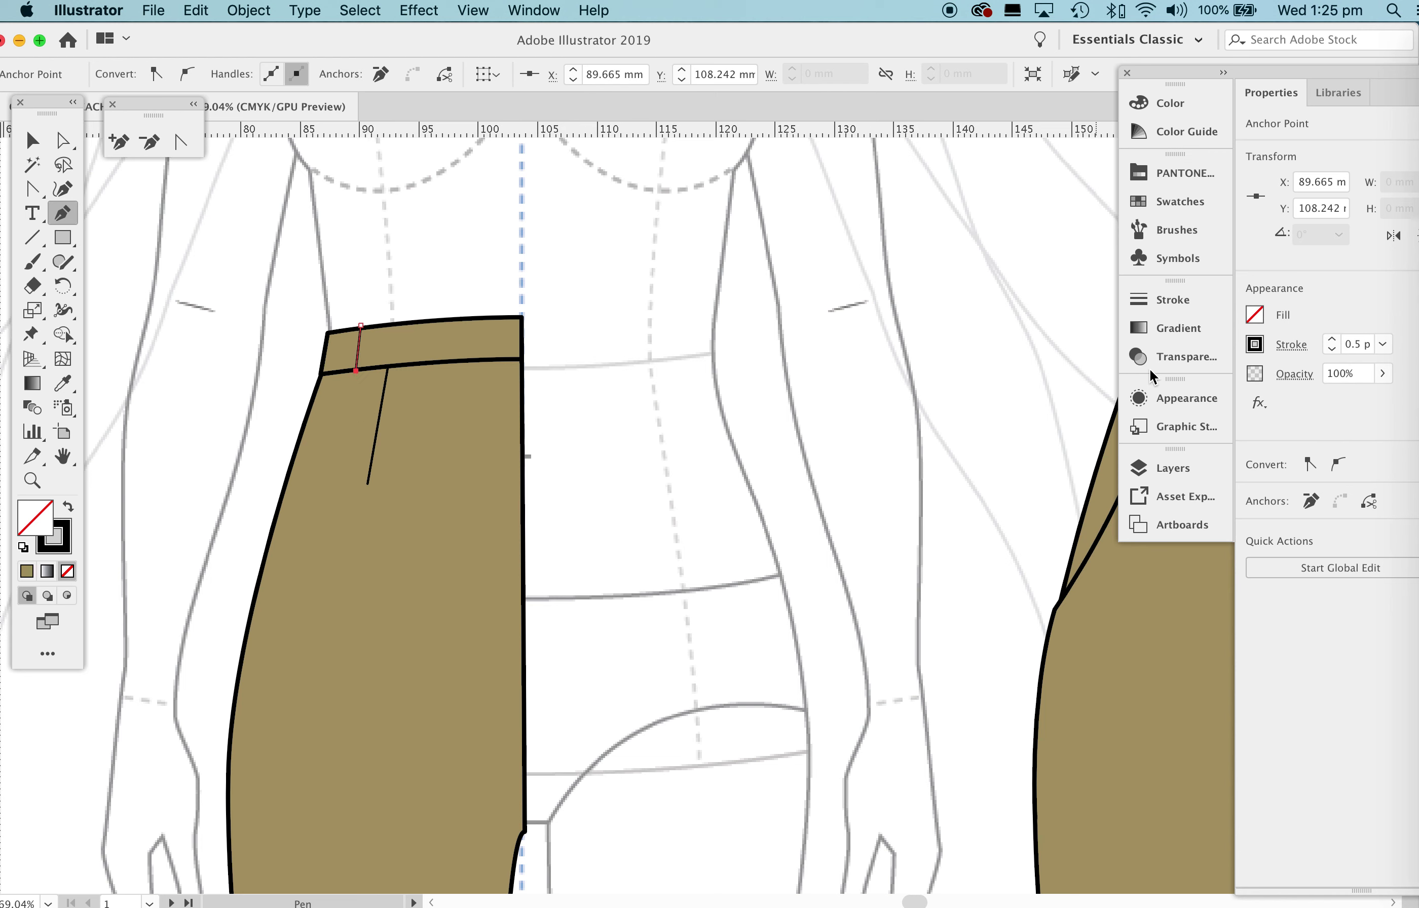
{"action": "left_click", "coordinate": [1332, 338]}
{"action": "left_click", "coordinate": [1382, 344]}
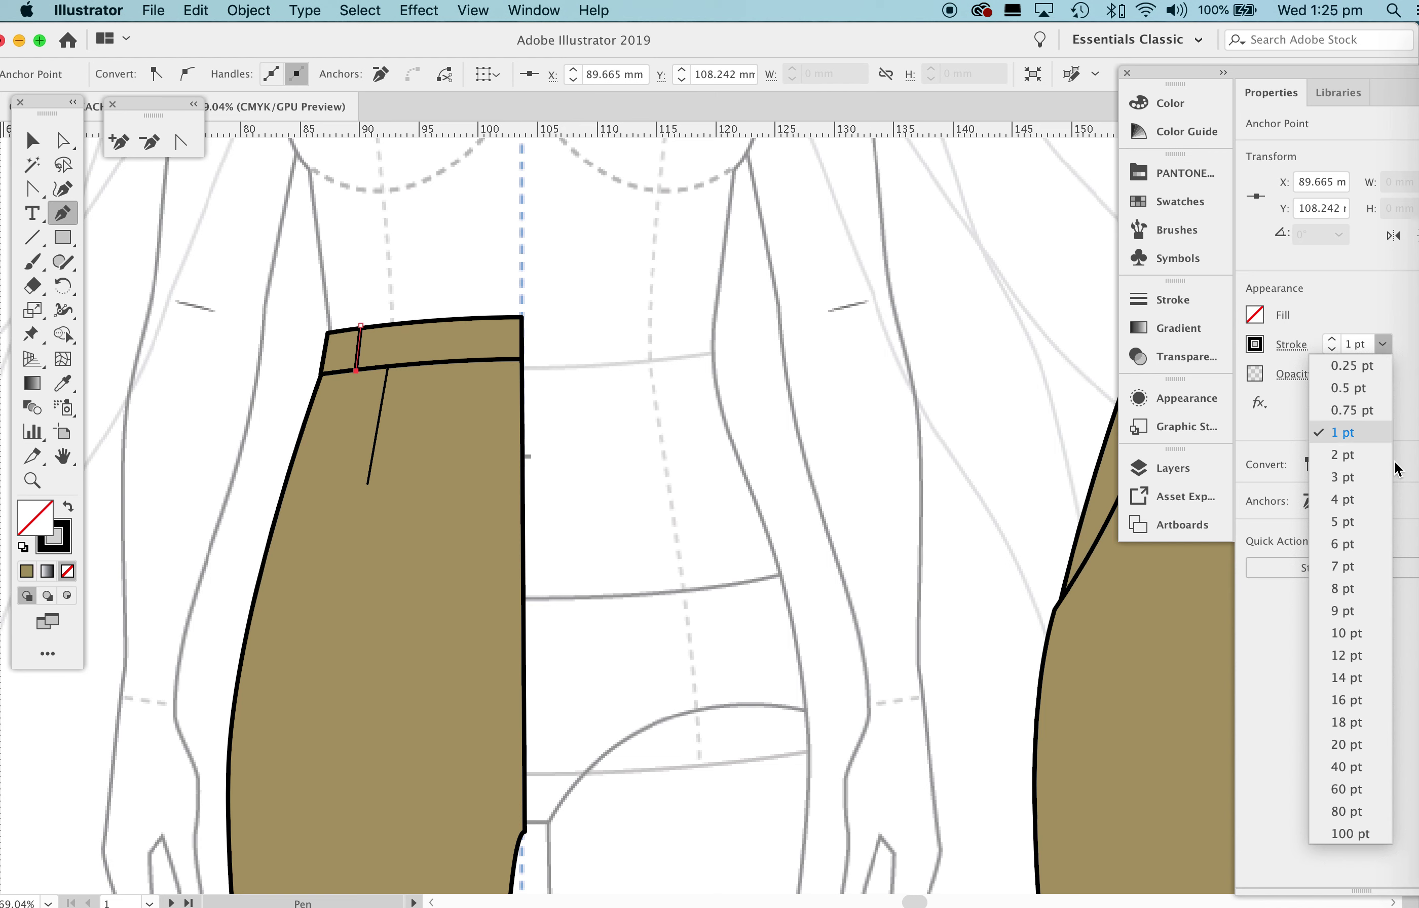
{"action": "left_click", "coordinate": [1342, 501]}
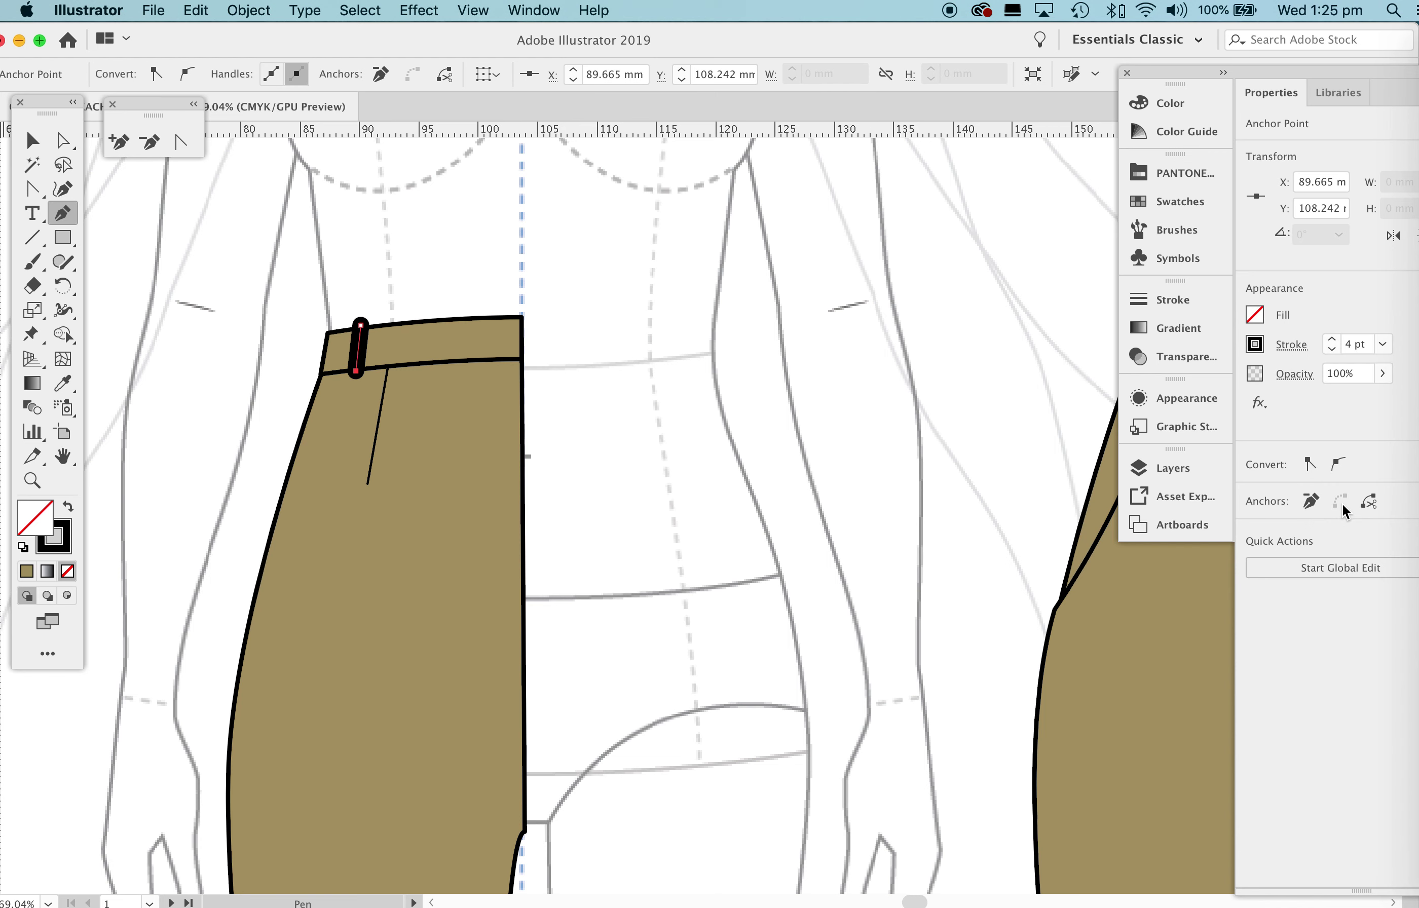
Give the belt-loop line a butt cap and expand its fill and stroke into an outlined shape.
{"action": "left_click", "coordinate": [1193, 298]}
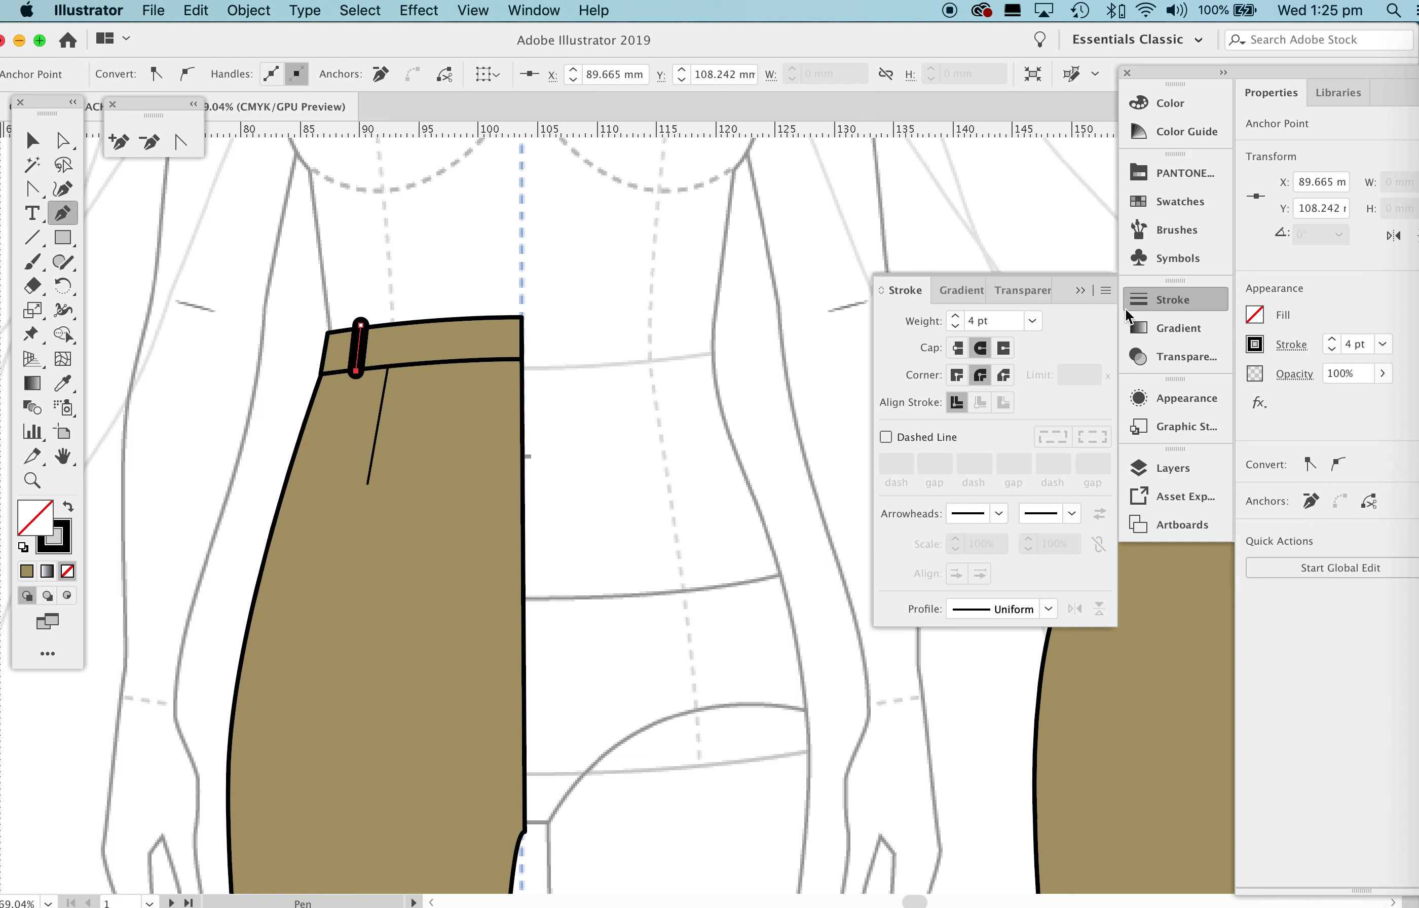
{"action": "left_click", "coordinate": [956, 348]}
{"action": "left_click", "coordinate": [1073, 290]}
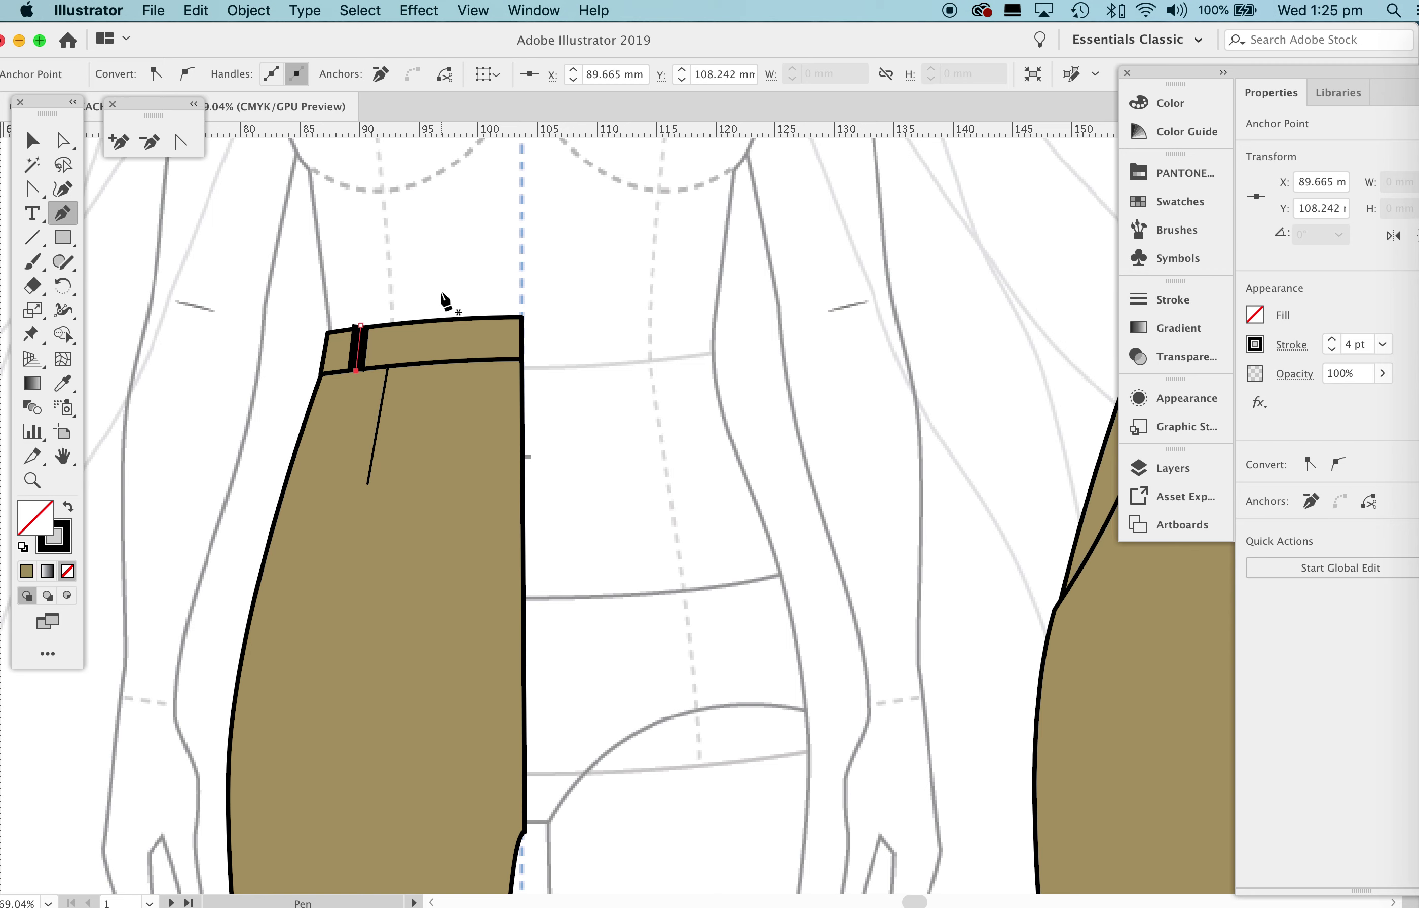
{"action": "left_click", "coordinate": [260, 12]}
{"action": "left_click", "coordinate": [283, 212]}
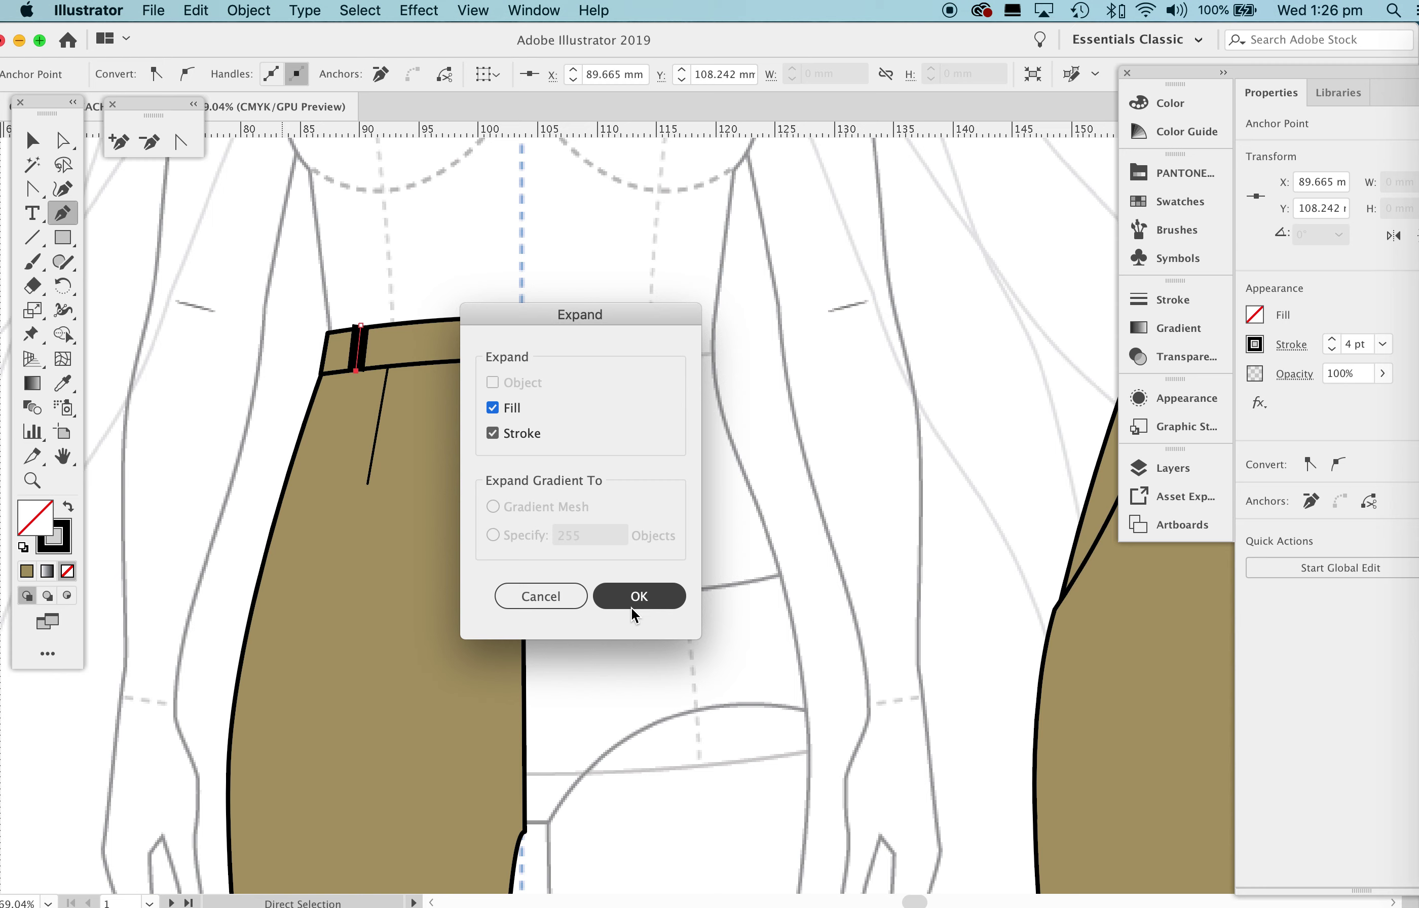
{"action": "left_click", "coordinate": [635, 596]}
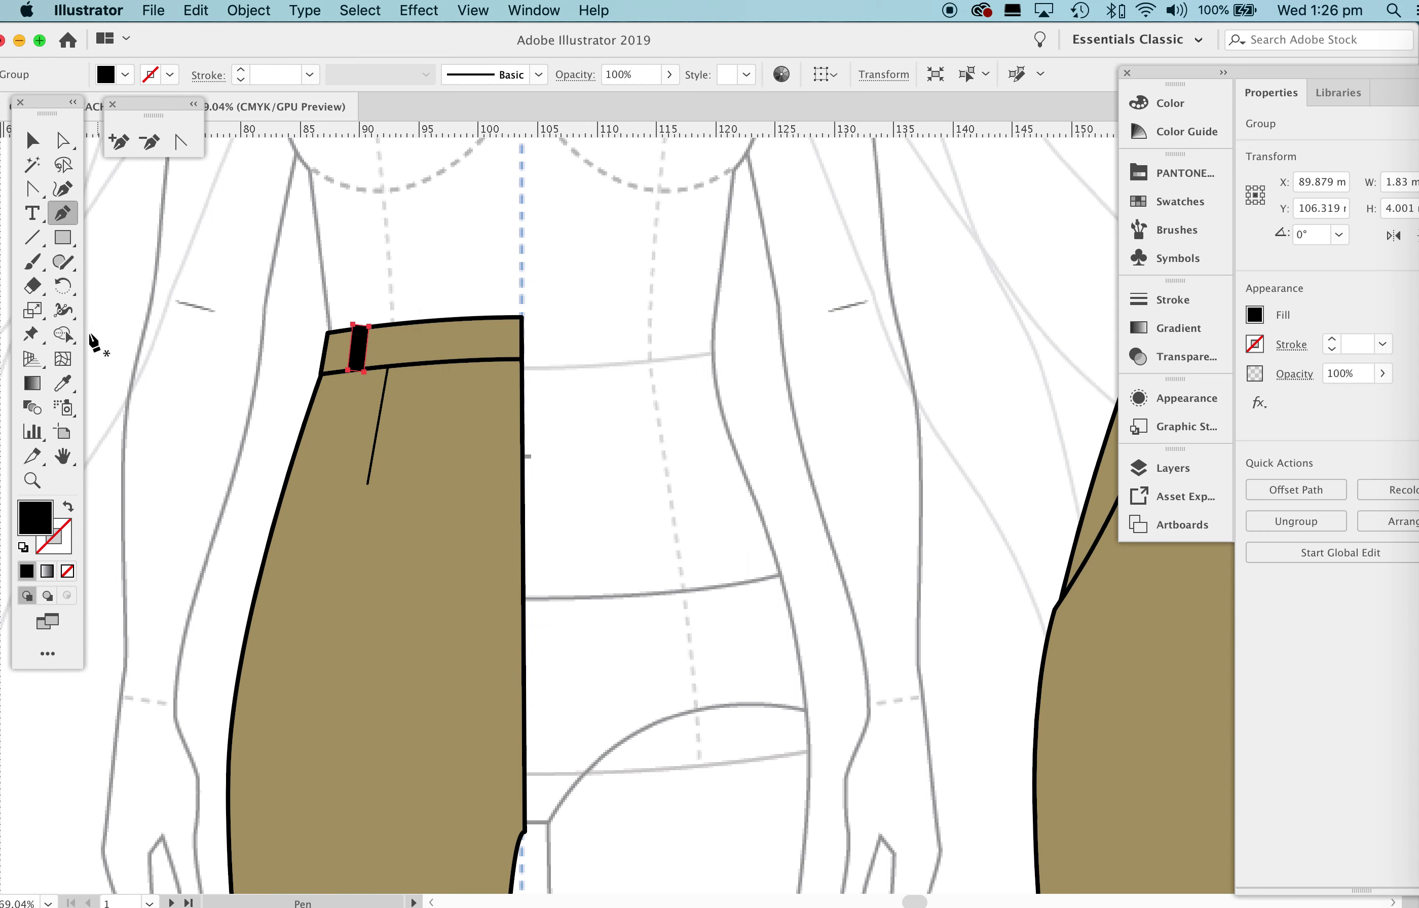
Copy the waistband's khaki fill and 1 pt black stroke onto the expanded belt loop with the Eyedropper.
{"action": "left_click", "coordinate": [63, 384]}
{"action": "left_click", "coordinate": [504, 331]}
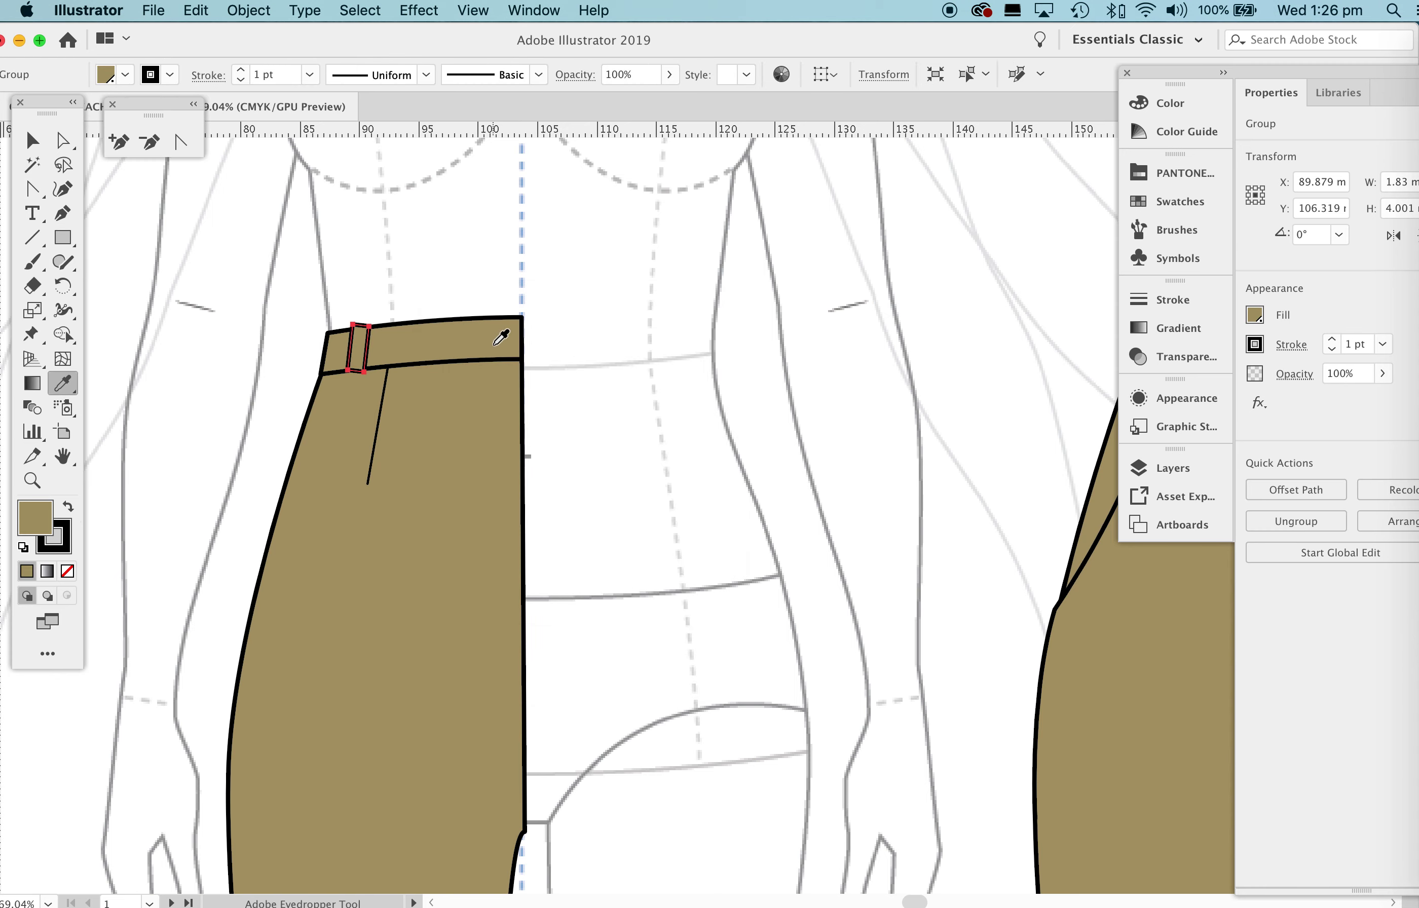
{"action": "key", "text": "z"}
{"action": "left_click", "coordinate": [501, 318]}
{"action": "left_click_drag", "start_coordinate": [500, 318], "coordinate": [589, 319]}
{"action": "key", "text": "v"}
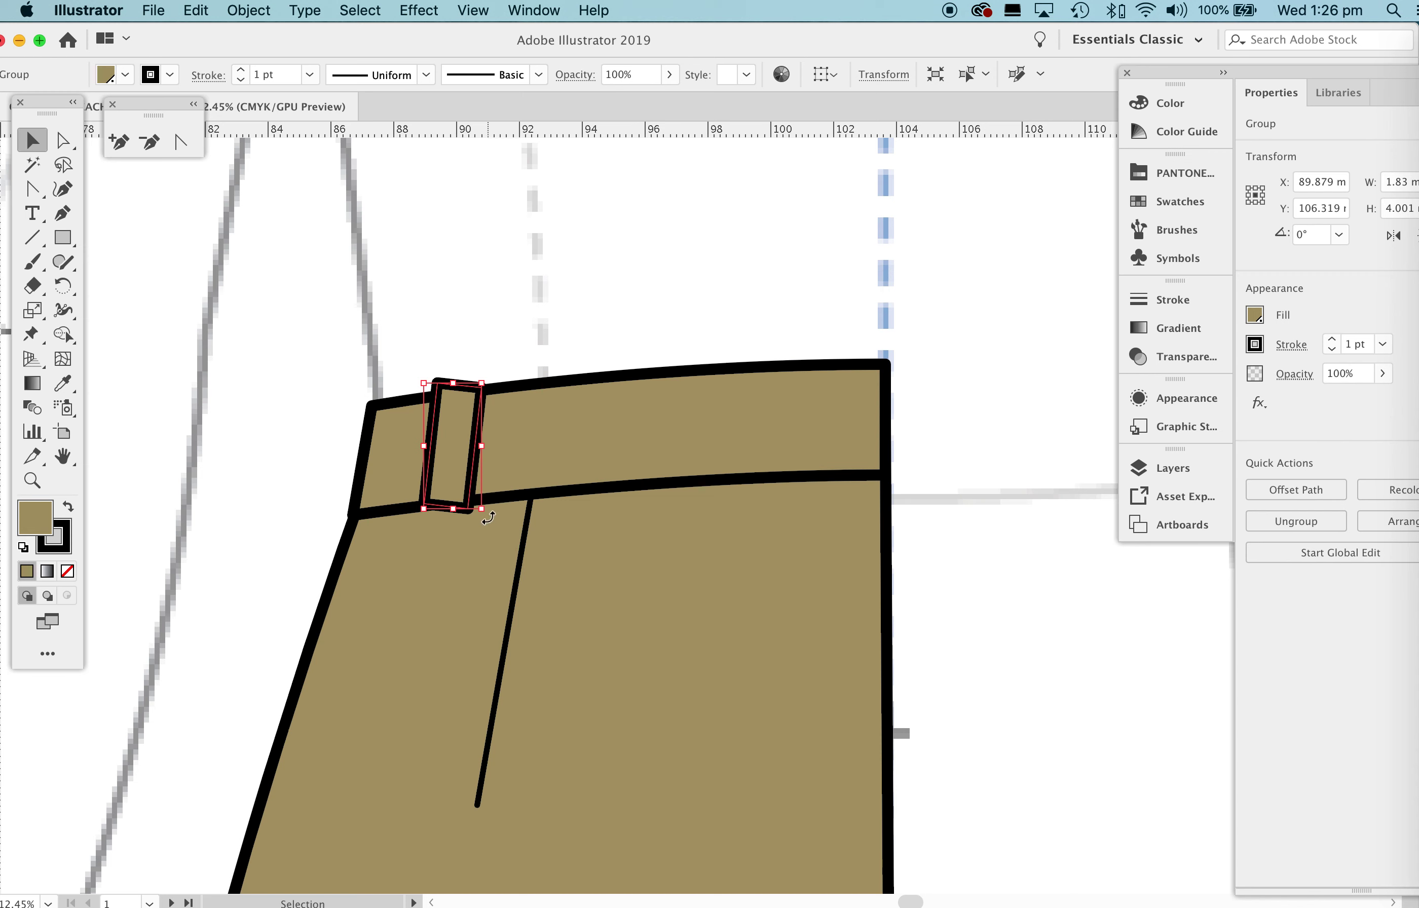
Rotate the belt loop about 2.18° counter-clockwise and shift it slightly along the waistband, away from the side seam.
{"action": "left_click_drag", "start_coordinate": [488, 518], "coordinate": [496, 516]}
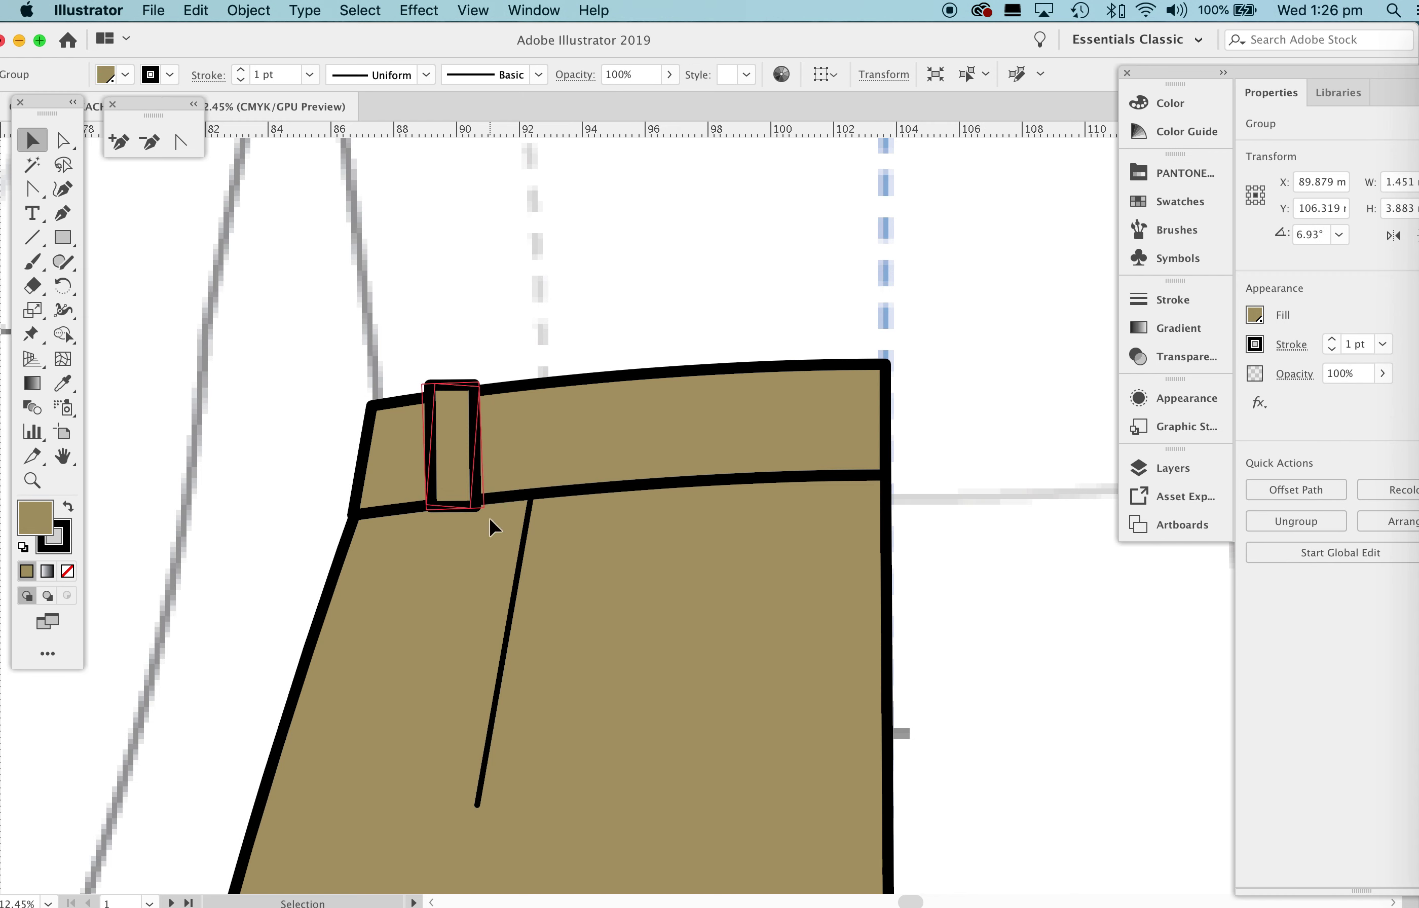
{"action": "left_click", "coordinate": [494, 522]}
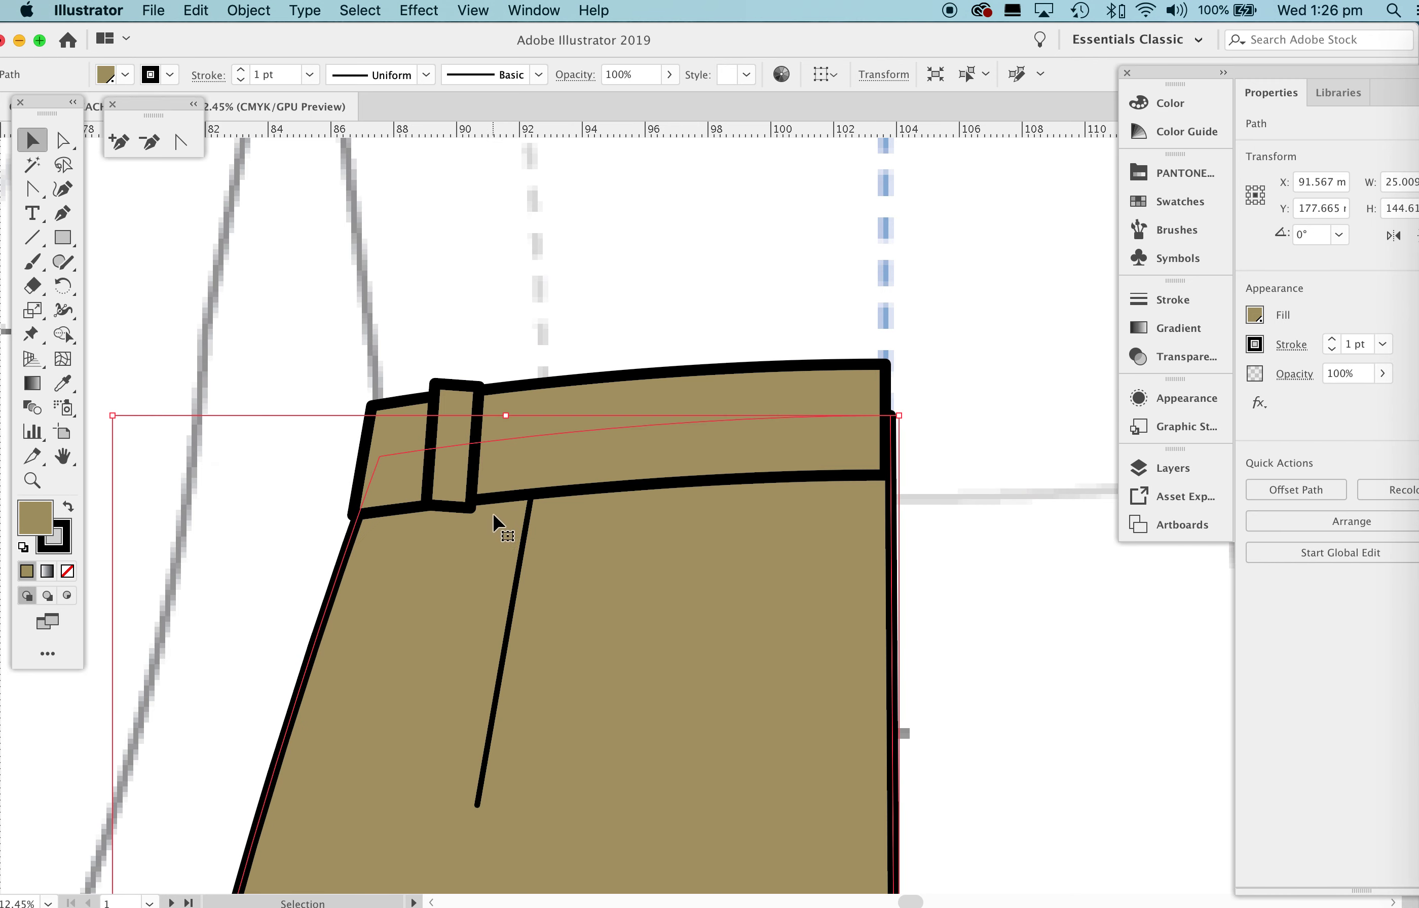
{"action": "left_click", "coordinate": [454, 432]}
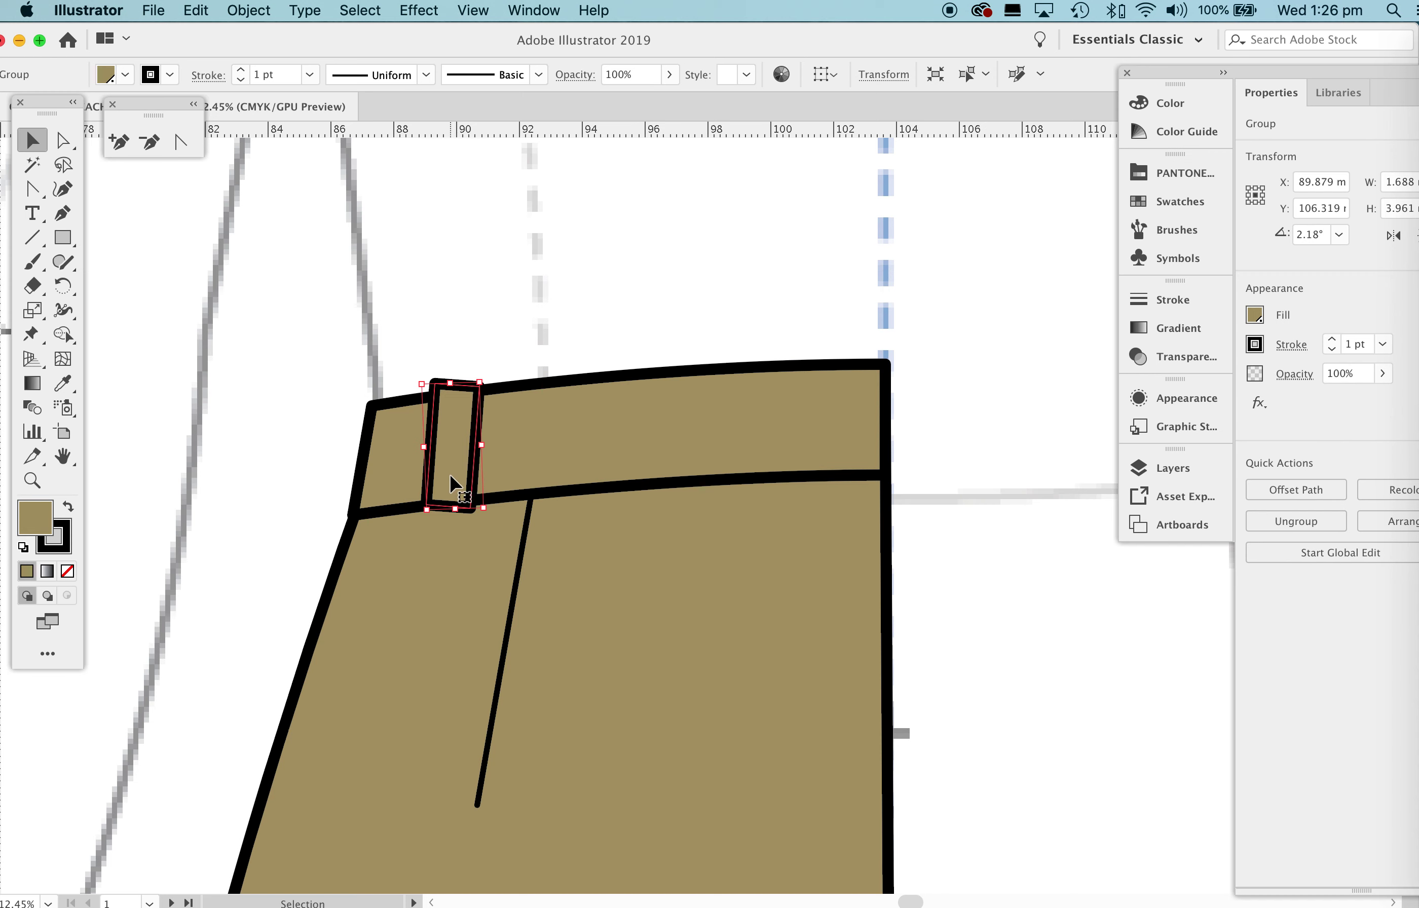
{"action": "left_click_drag", "start_coordinate": [449, 474], "coordinate": [474, 475]}
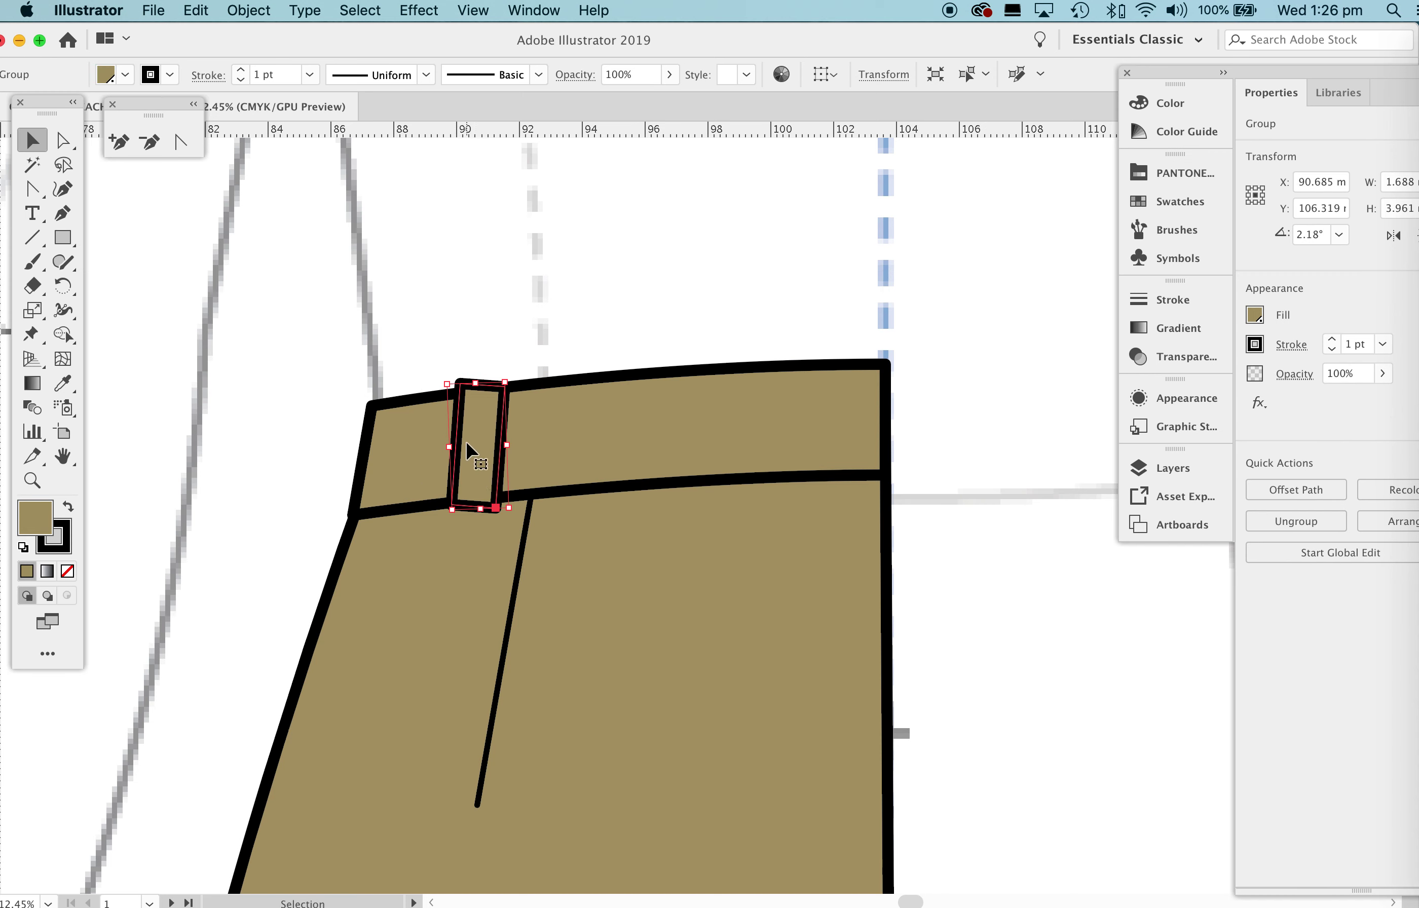
{"action": "left_click", "coordinate": [495, 335]}
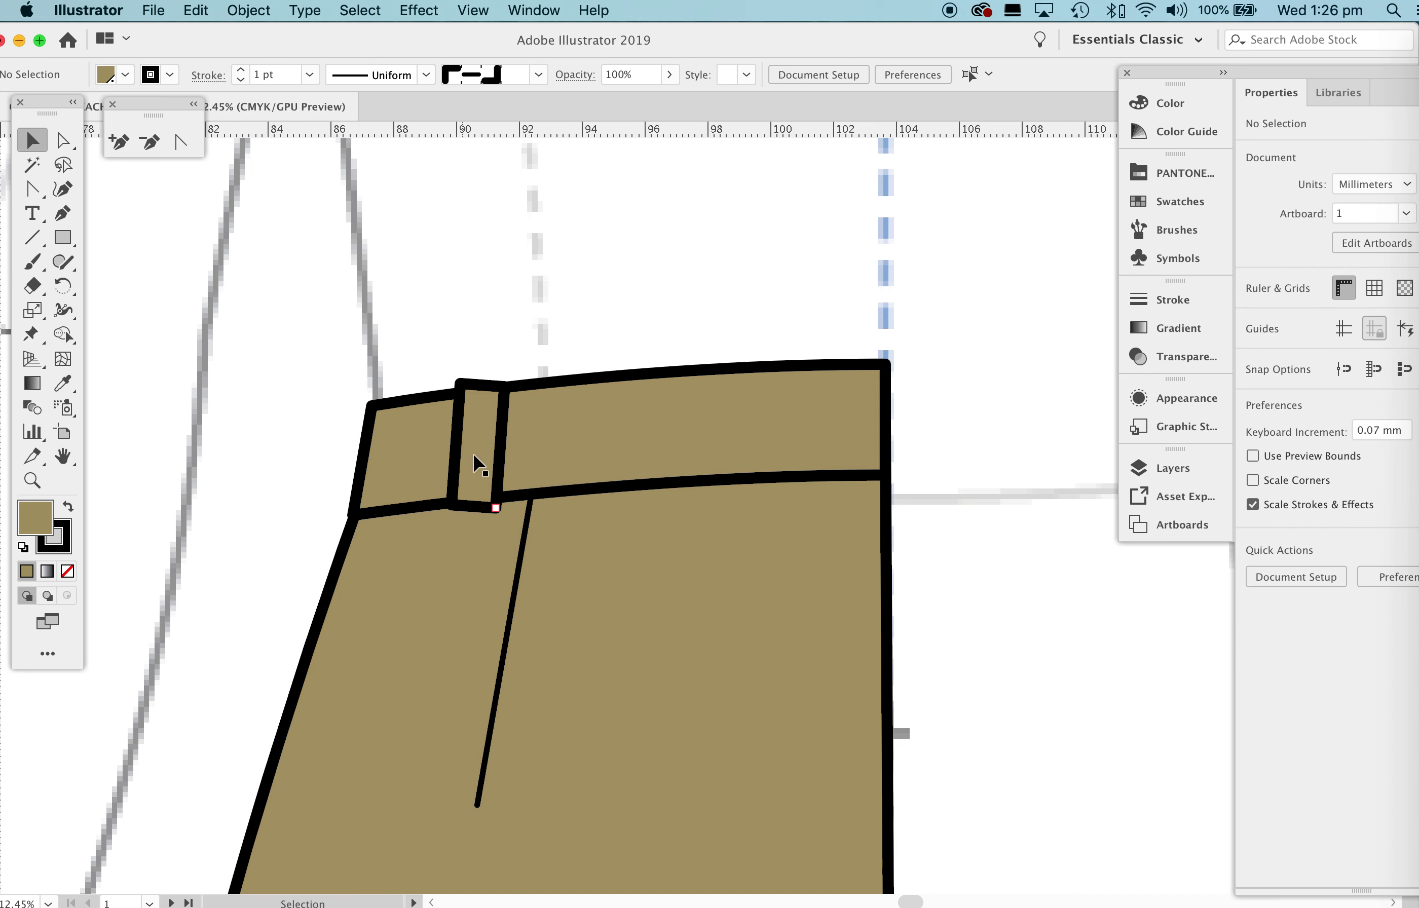
{"action": "left_click_drag", "start_coordinate": [481, 468], "coordinate": [468, 467]}
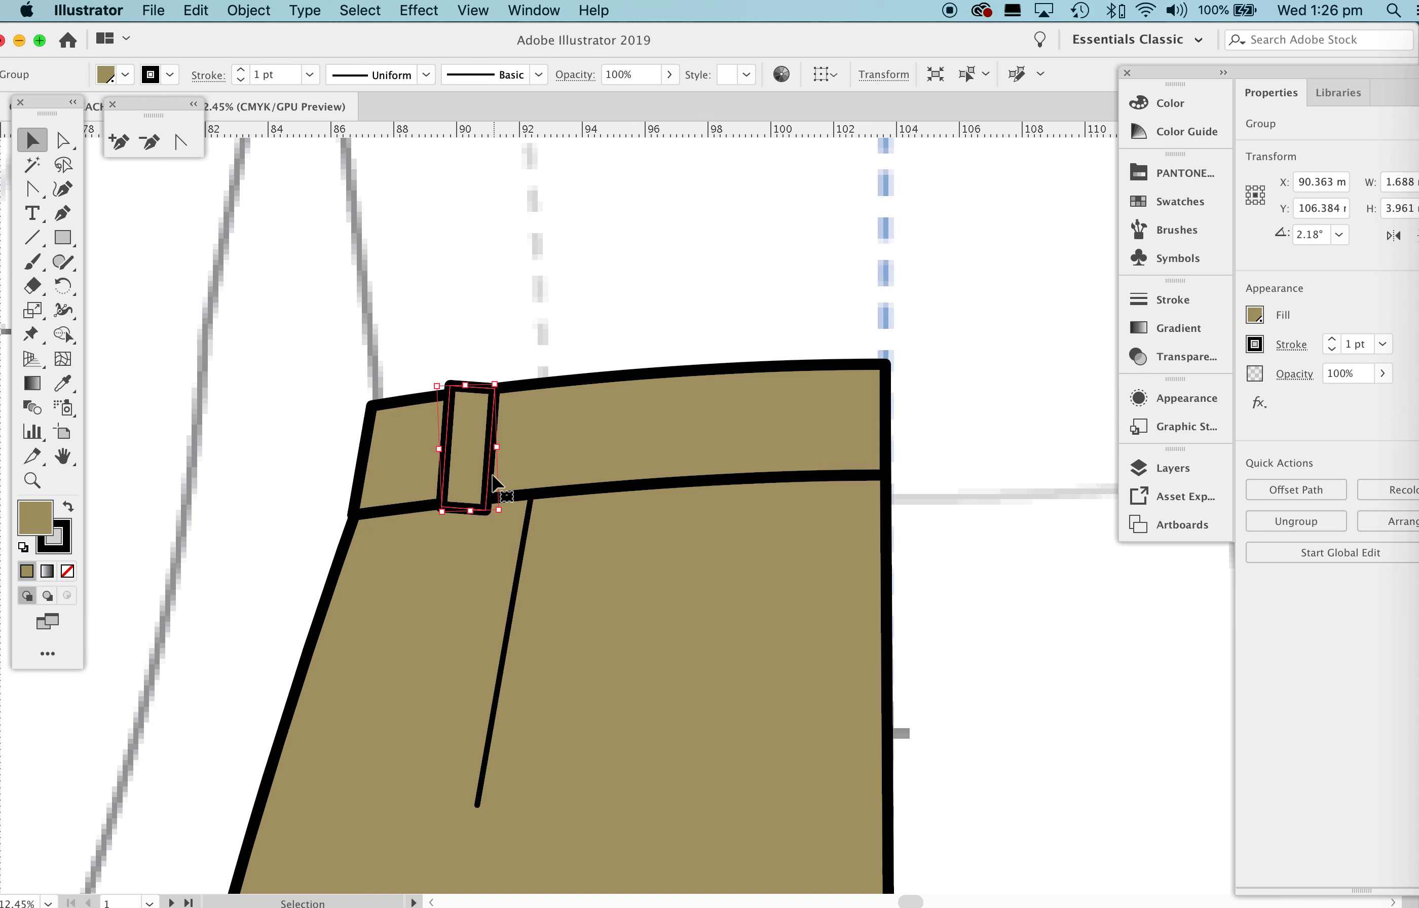
Nudge the belt loop's two upper corner anchors vertically so its top edge follows the slope of the waistband's top edge.
{"action": "key", "text": "z"}
{"action": "left_click_drag", "start_coordinate": [477, 406], "coordinate": [736, 513]}
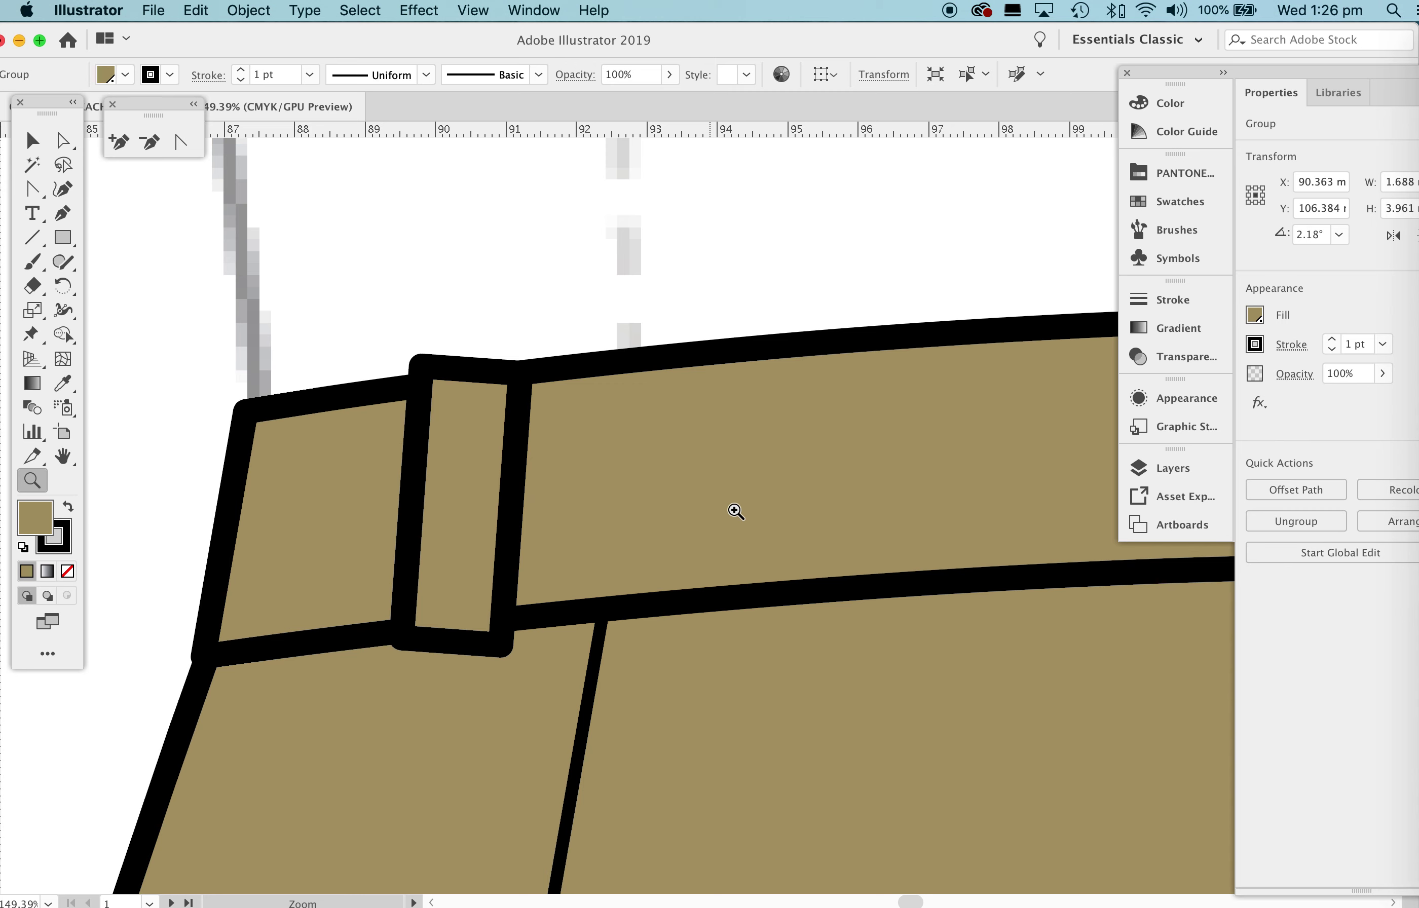
{"action": "key", "text": "v"}
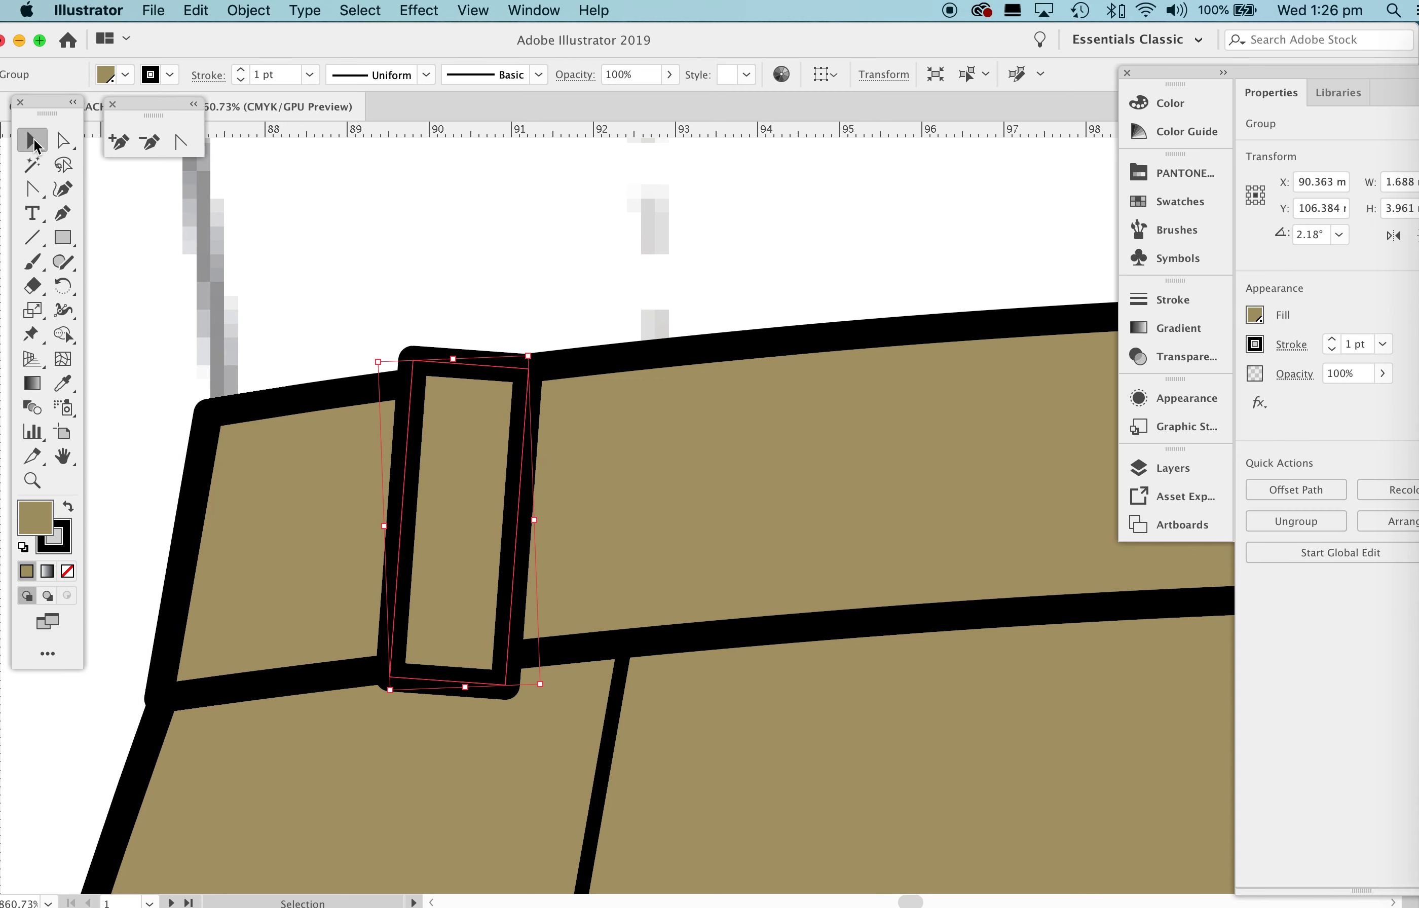
{"action": "left_click", "coordinate": [237, 231]}
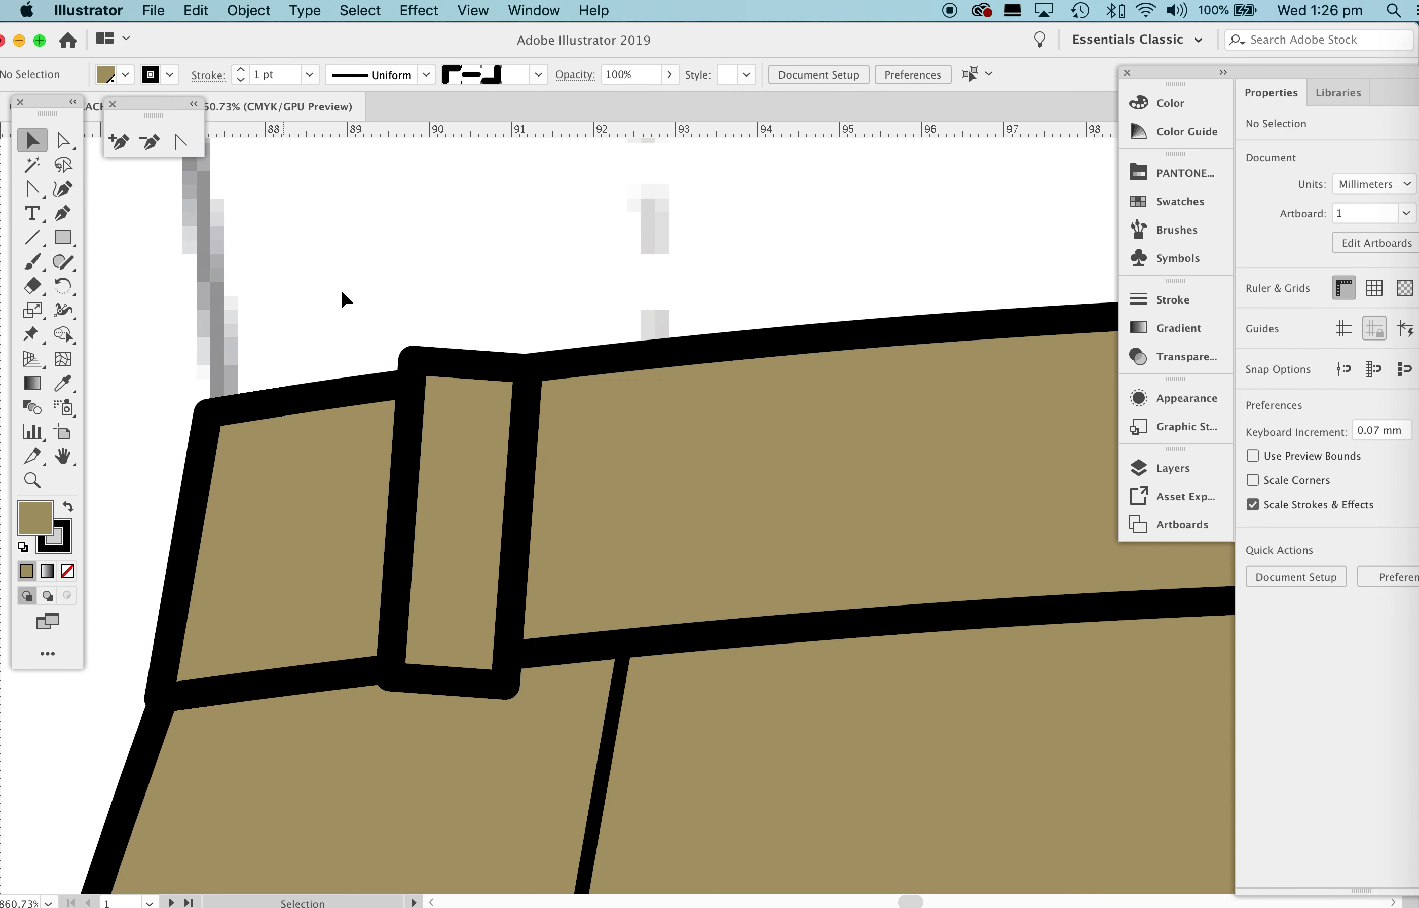
{"action": "left_click", "coordinate": [65, 141]}
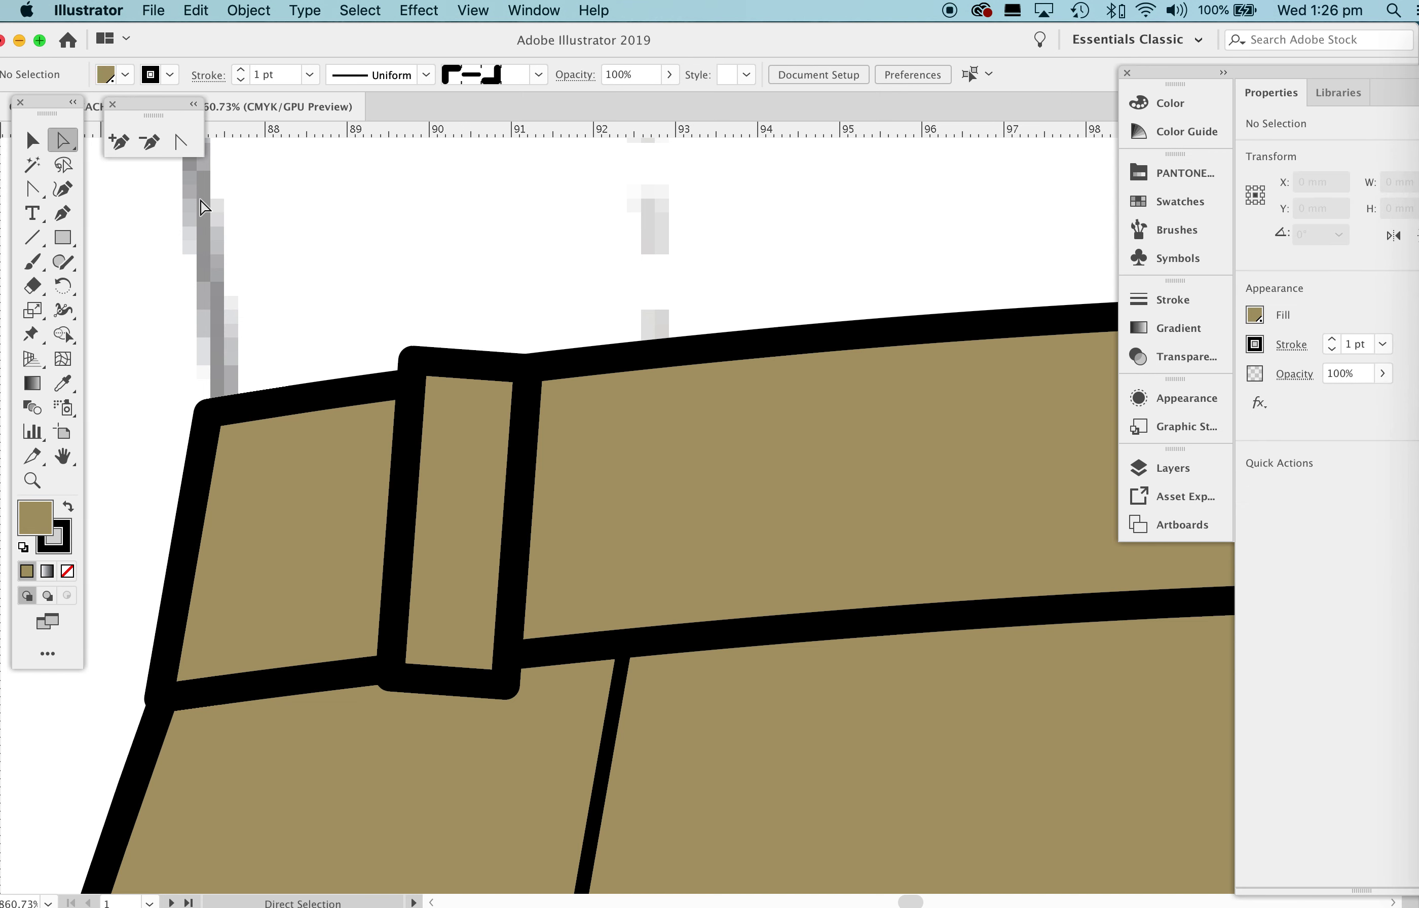
{"action": "left_click", "coordinate": [464, 366]}
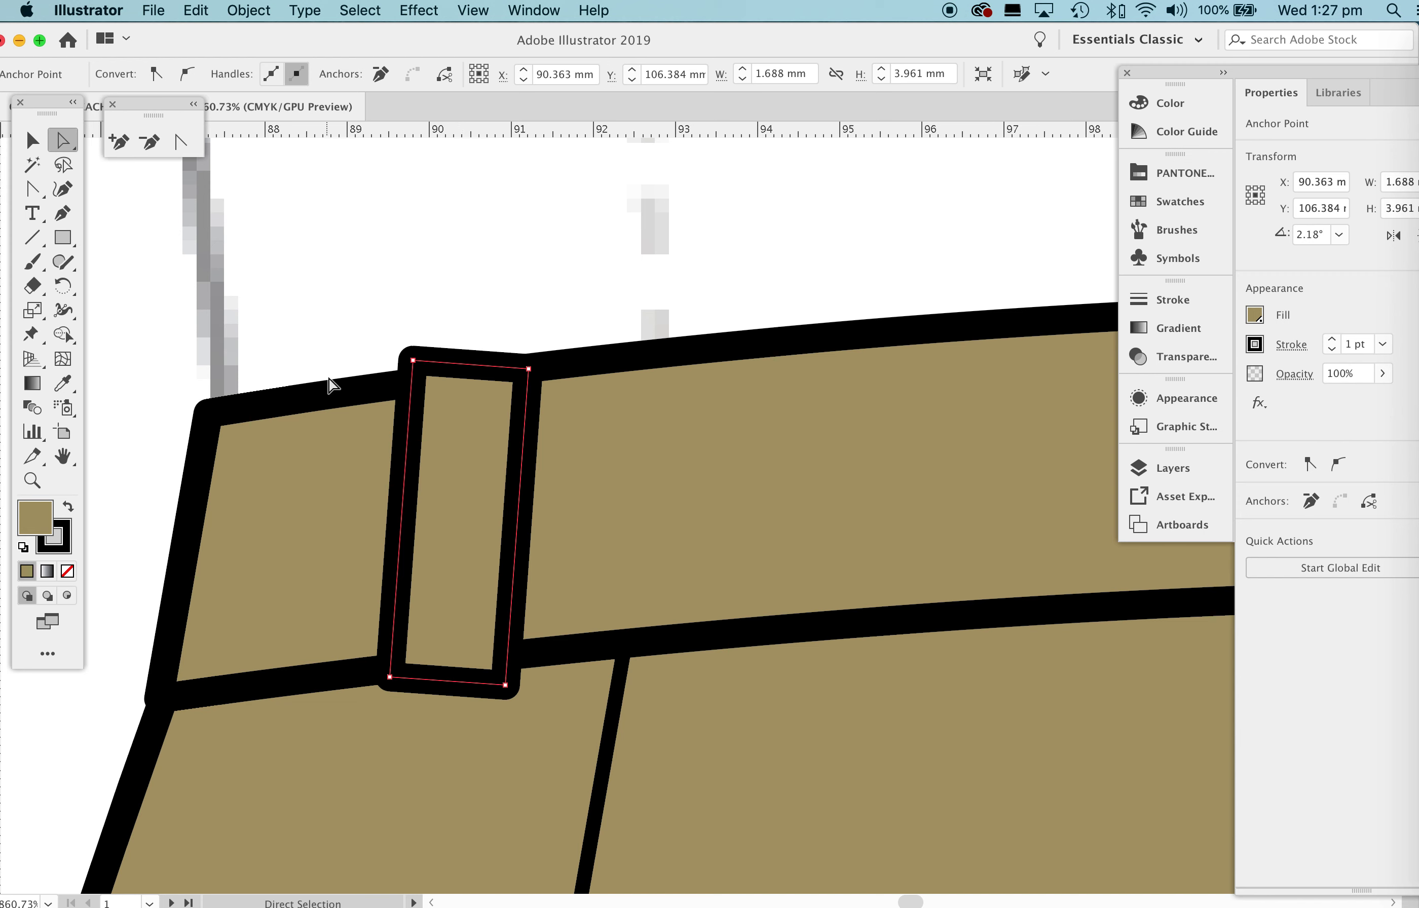
{"action": "left_click", "coordinate": [412, 362]}
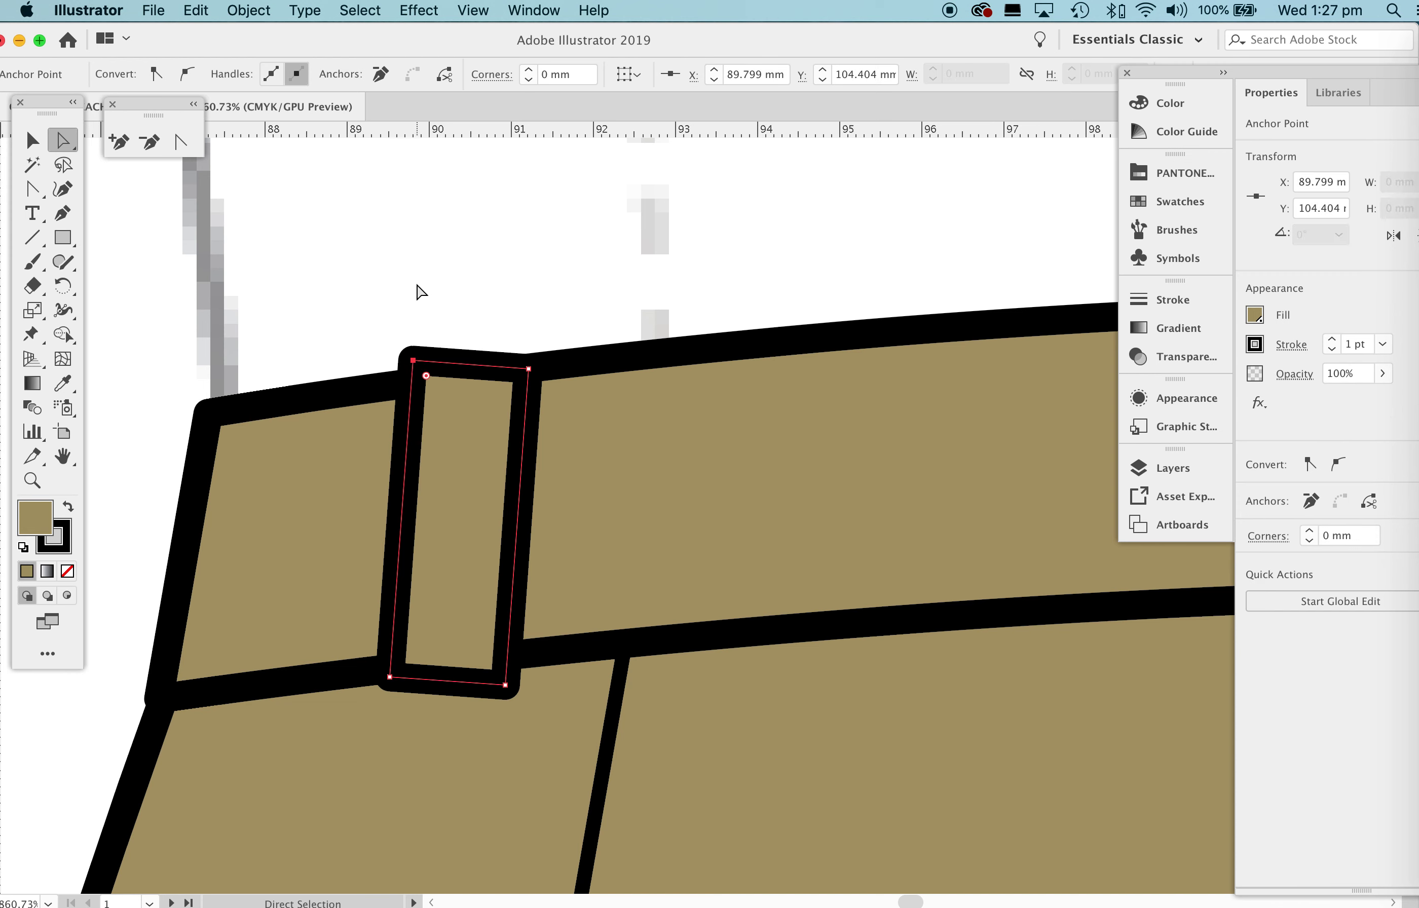
{"action": "key", "text": "Down"}
{"action": "key", "text": "Down"}
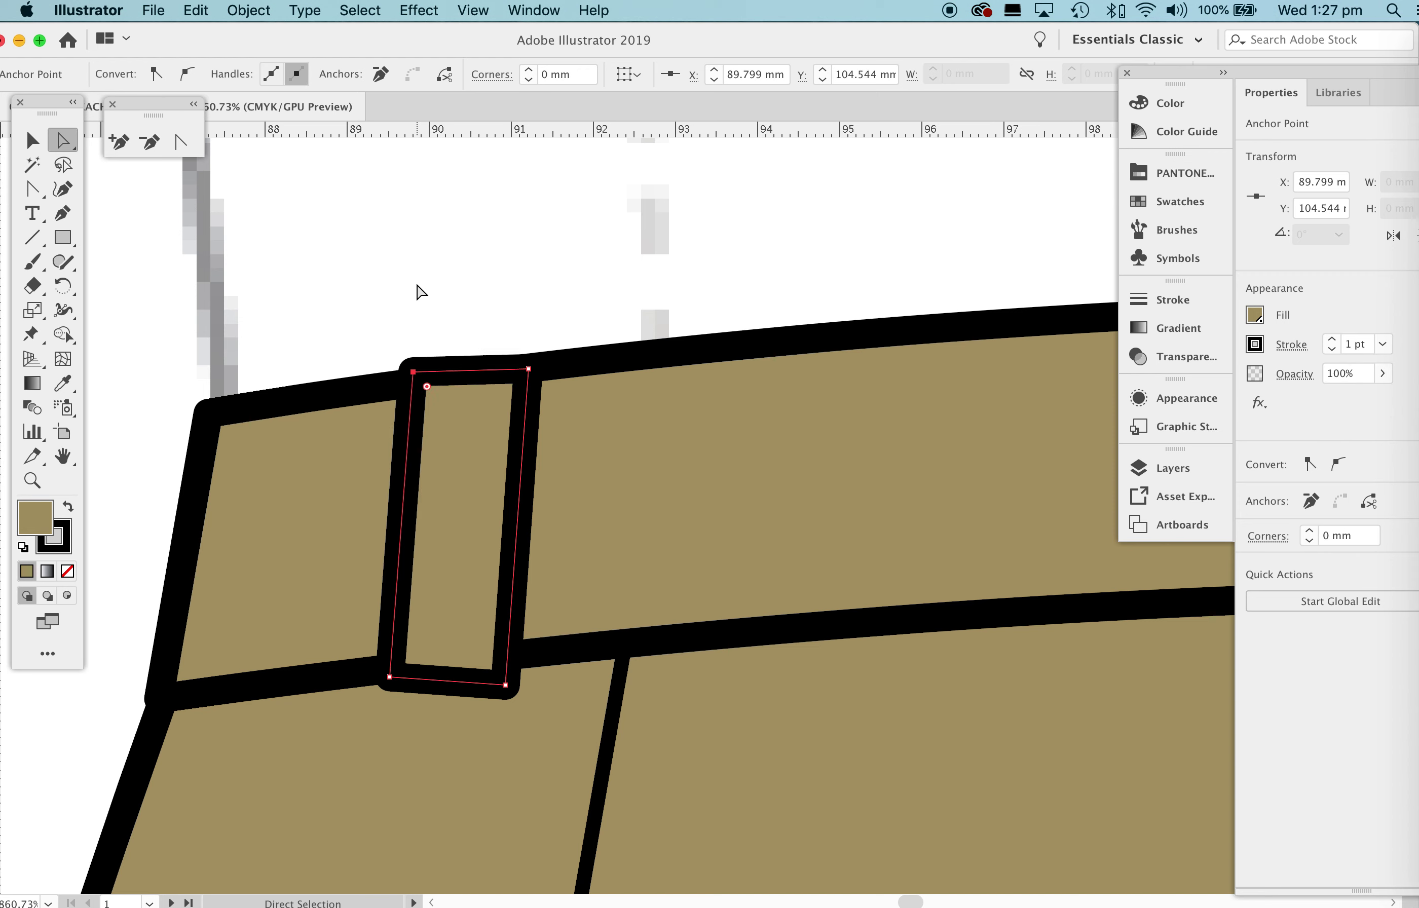
{"action": "key", "text": "Down"}
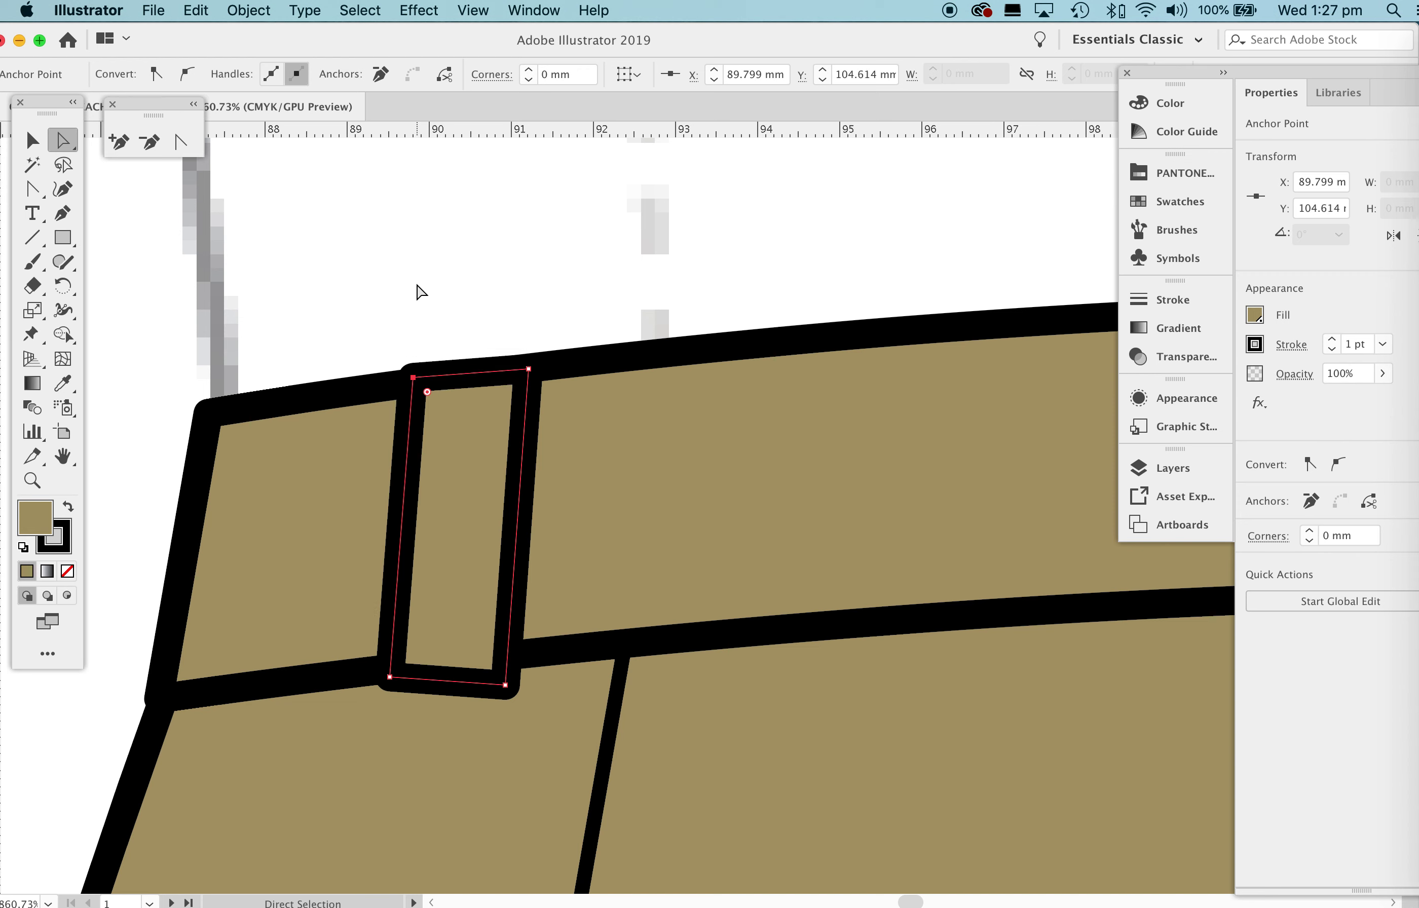
{"action": "left_click", "coordinate": [528, 370]}
{"action": "key", "text": "Up"}
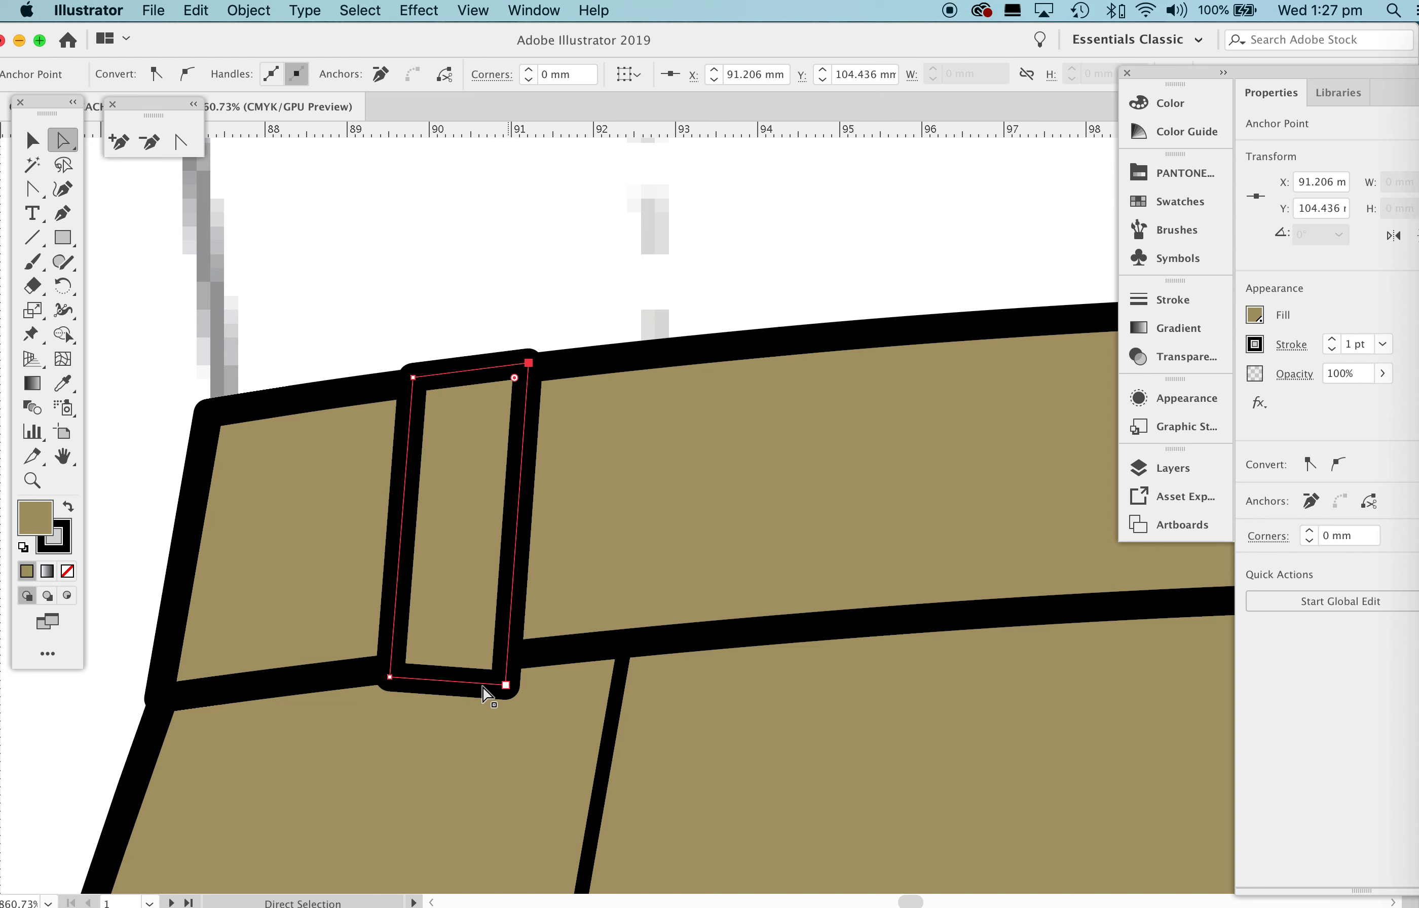
Nudge the belt loop's two lower corner anchors downward so its bottom edge slopes parallel to the waistband seam.
{"action": "left_click", "coordinate": [391, 677]}
{"action": "key", "text": "Down"}
{"action": "key", "text": "Down"}
{"action": "key", "text": "Down"}
{"action": "key", "text": "Down"}
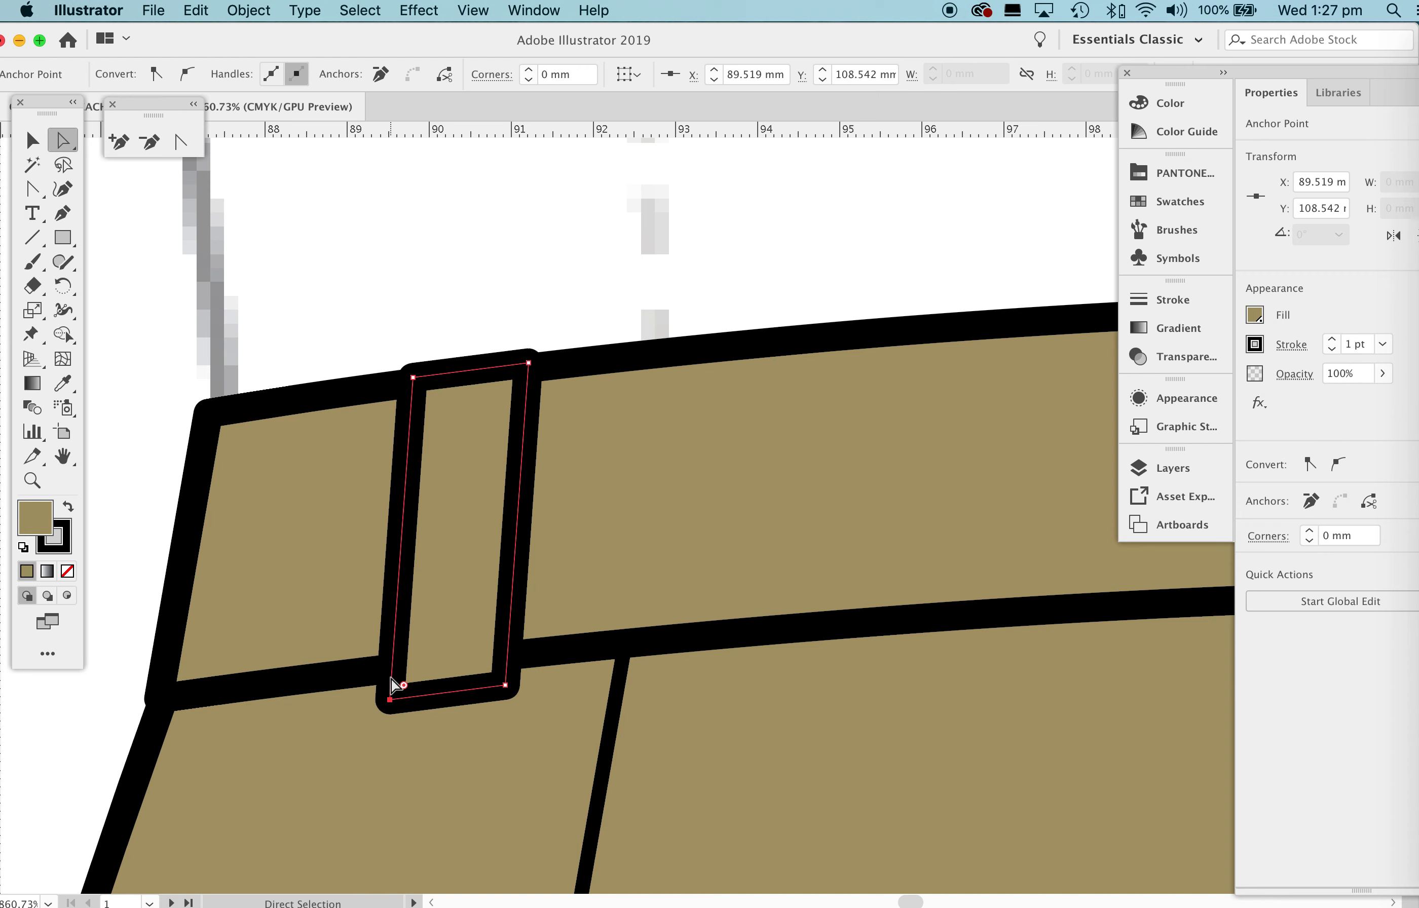
{"action": "left_click", "coordinate": [507, 688]}
{"action": "key", "text": "Down"}
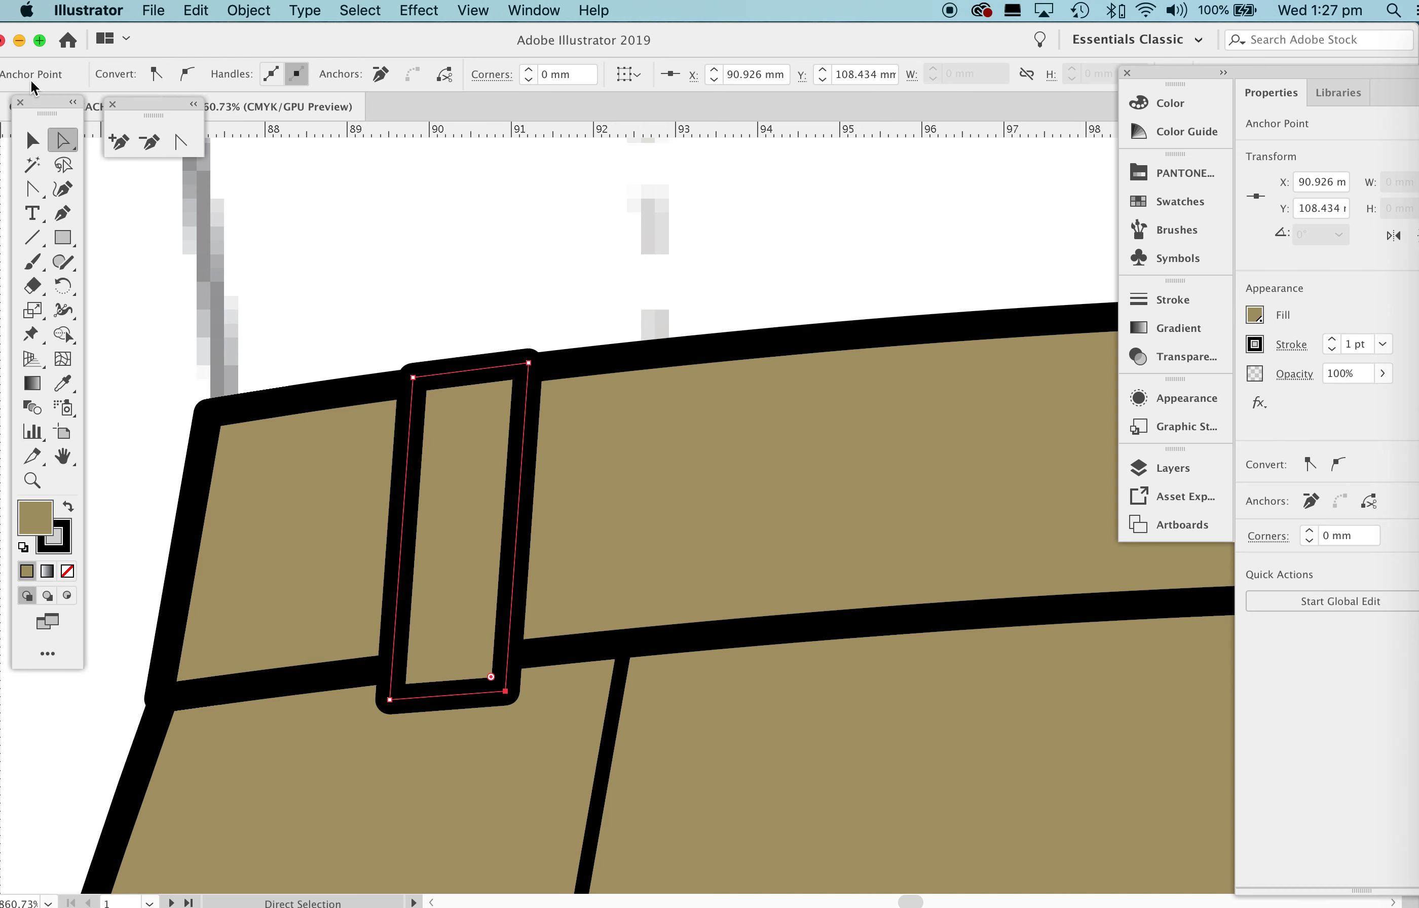
{"action": "left_click", "coordinate": [32, 141]}
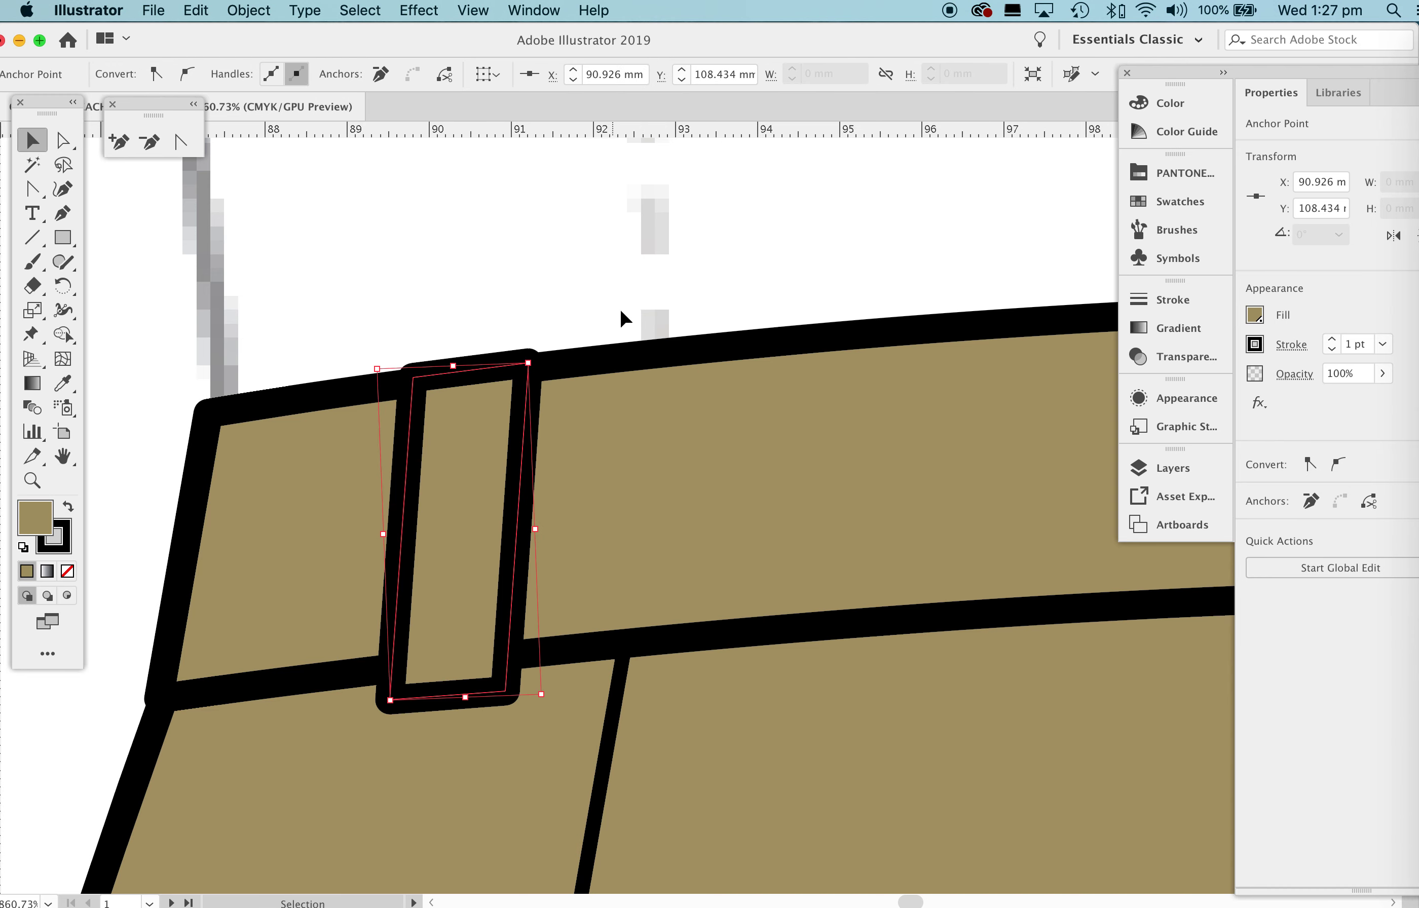
{"action": "key", "text": "z"}
{"action": "left_click_drag", "start_coordinate": [821, 470], "coordinate": [301, 735]}
{"action": "key", "text": "v"}
{"action": "left_click", "coordinate": [844, 364]}
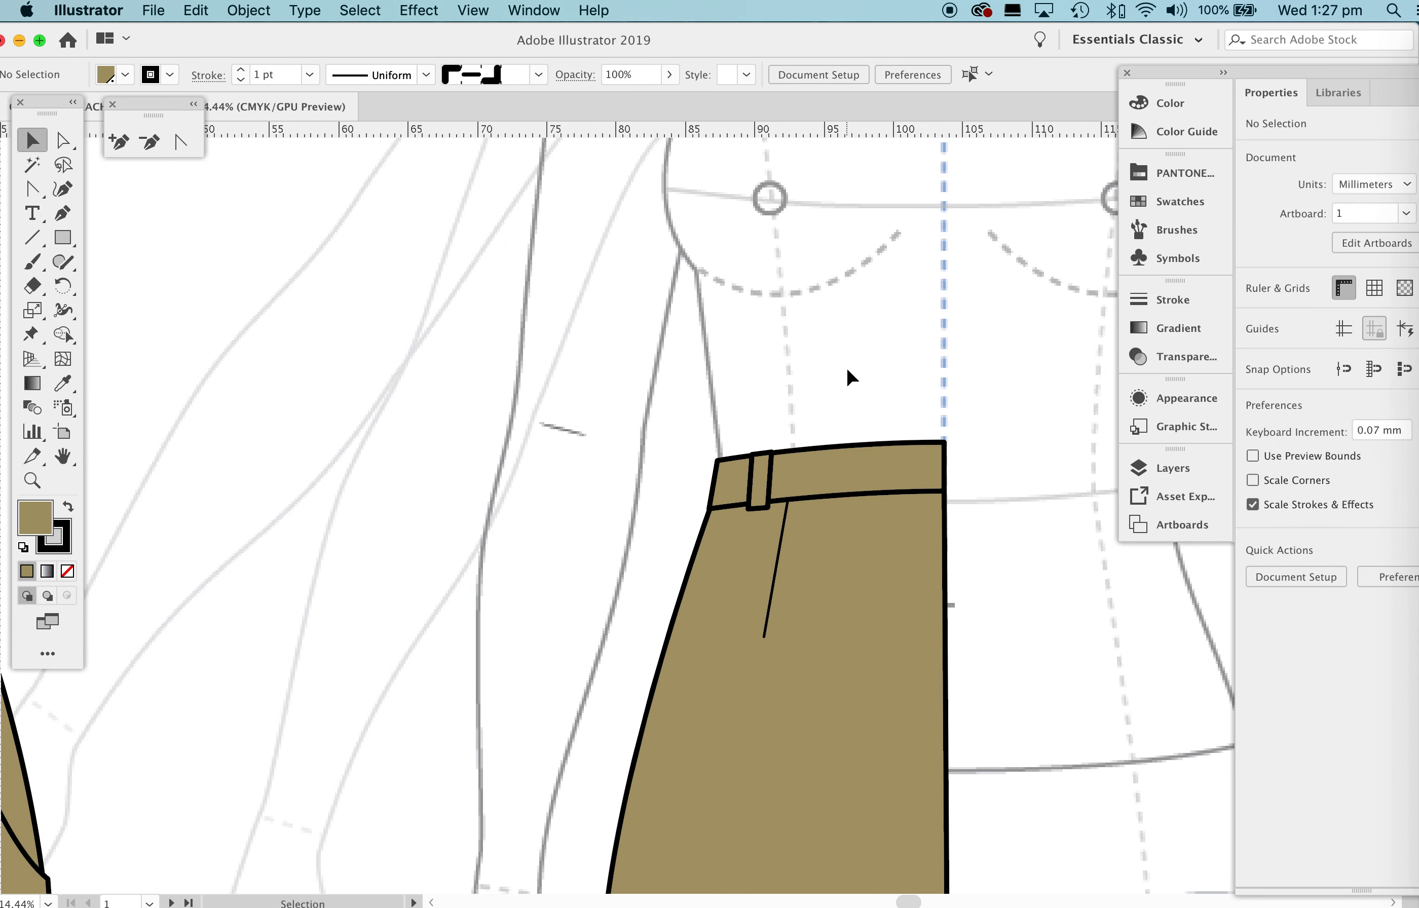
Compare the belt loop with the one on the neighbouring trousers and stretch it below the waistband to about 4.29 mm high.
{"action": "scroll", "coordinate": [845, 366], "scroll_direction": "down", "scroll_amount": 4}
{"action": "scroll", "coordinate": [844, 366], "scroll_direction": "right", "scroll_amount": 8}
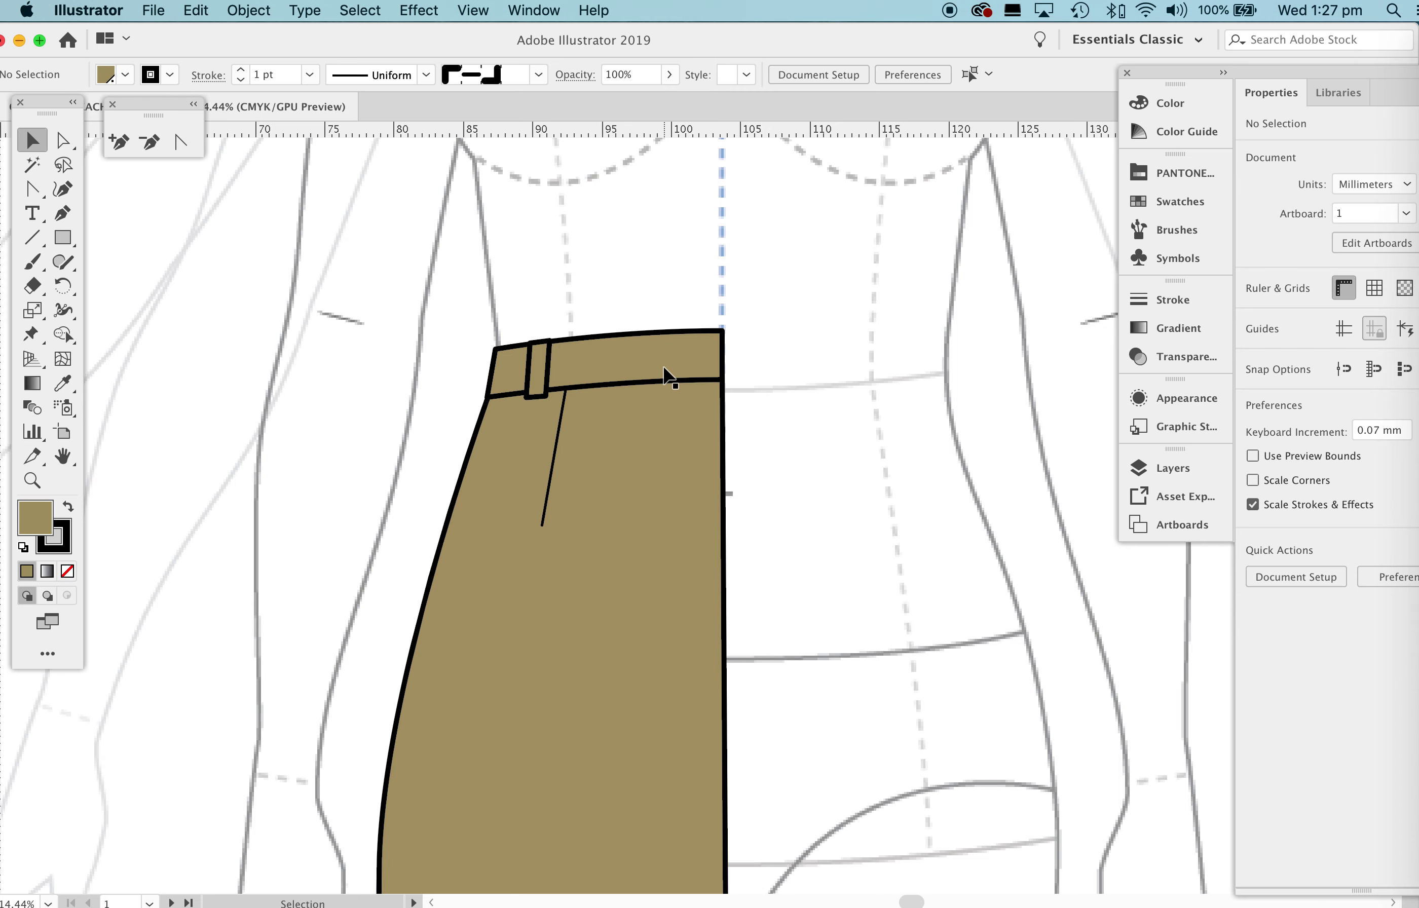
{"action": "left_click_drag", "start_coordinate": [358, 421], "coordinate": [918, 417]}
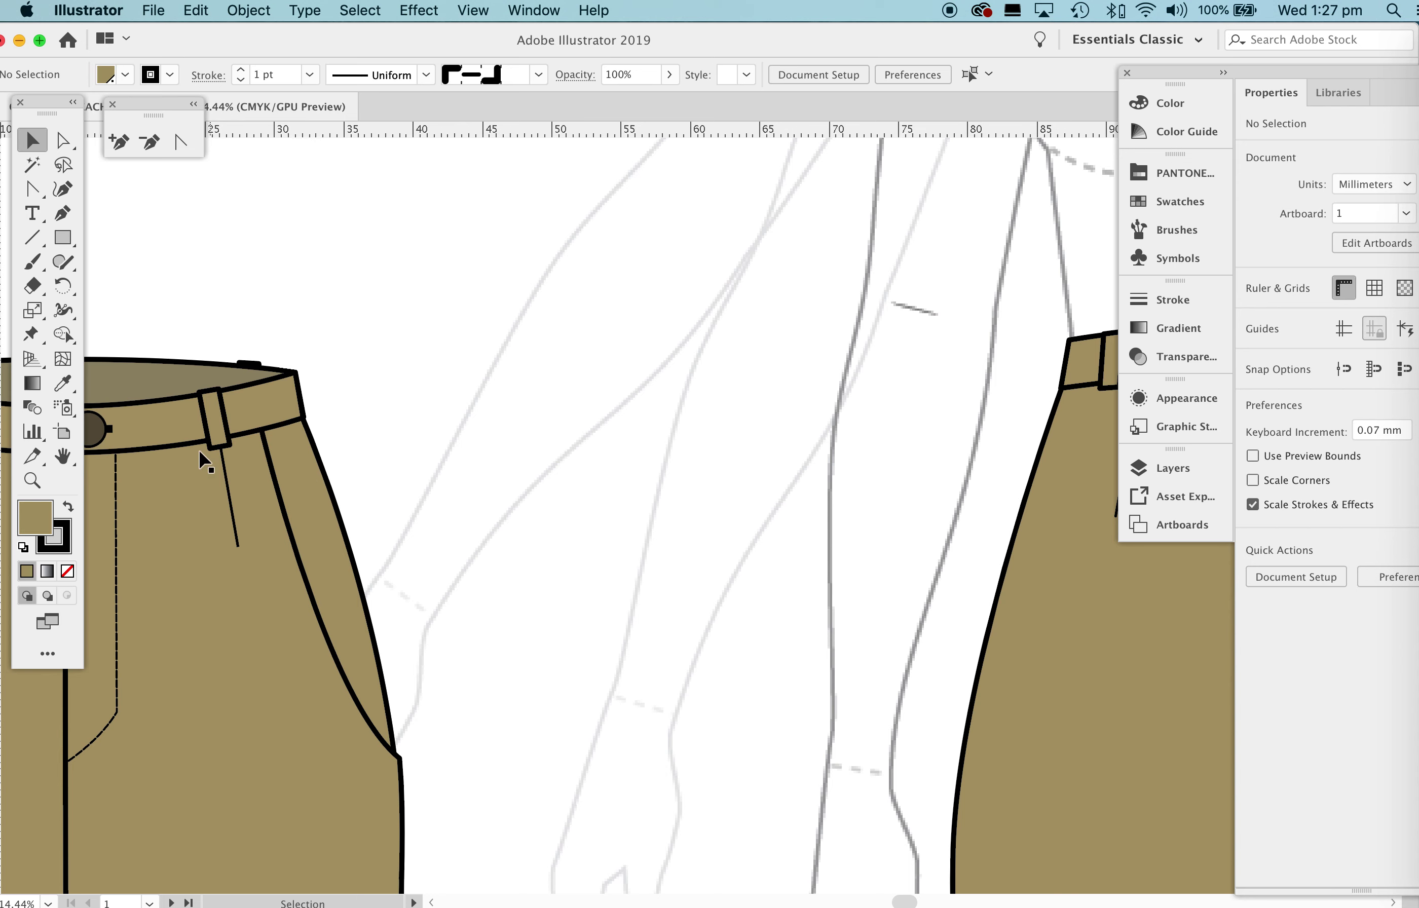
{"action": "left_click_drag", "start_coordinate": [652, 444], "coordinate": [704, 445]}
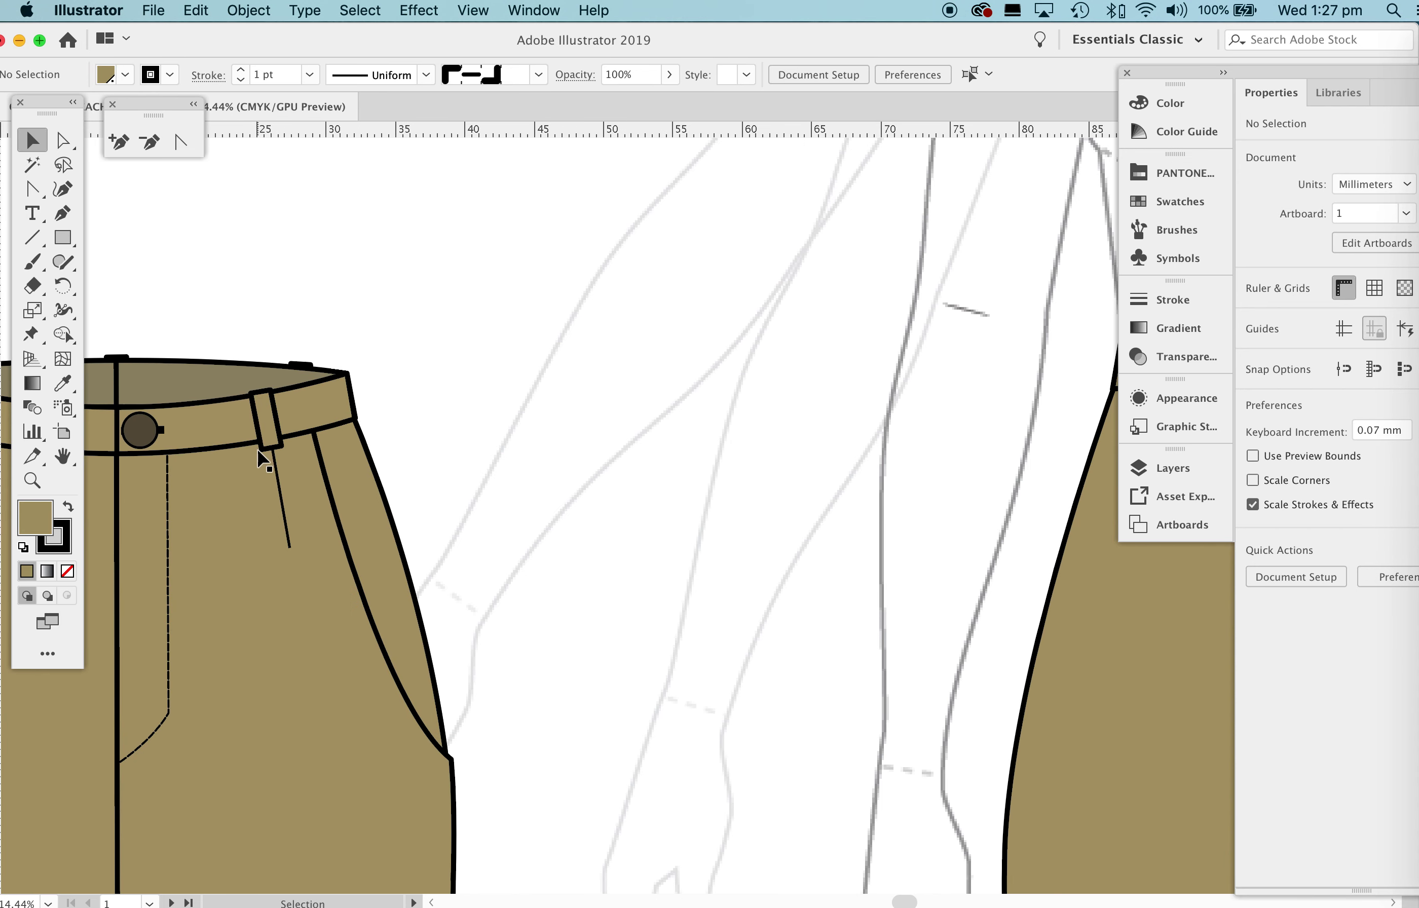
{"action": "left_click_drag", "start_coordinate": [619, 436], "coordinate": [520, 436]}
{"action": "left_click_drag", "start_coordinate": [948, 389], "coordinate": [673, 393]}
{"action": "key", "text": "z"}
{"action": "left_click_drag", "start_coordinate": [665, 328], "coordinate": [1048, 467]}
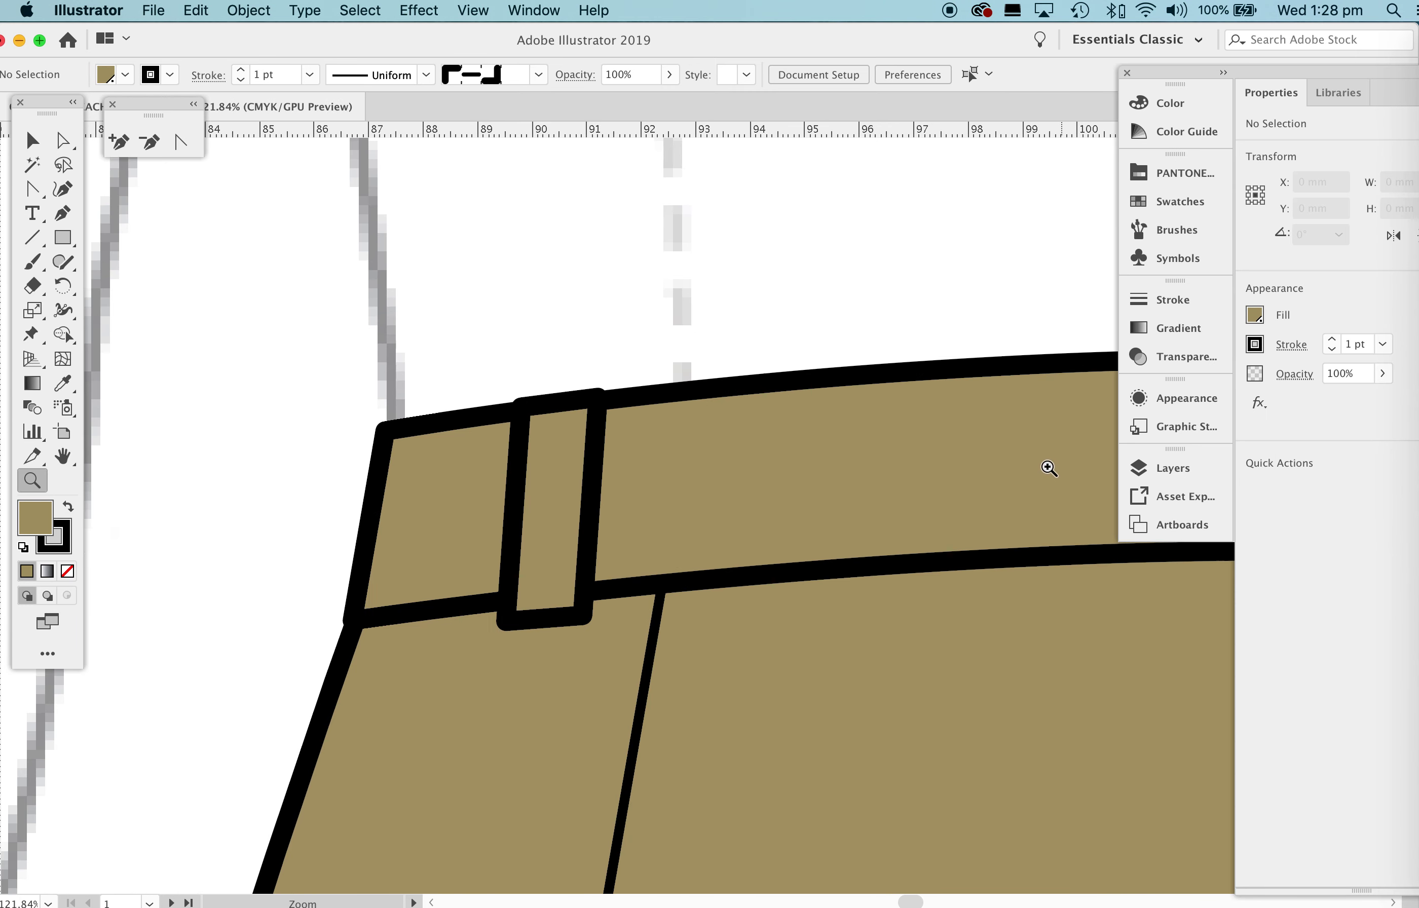
{"action": "key", "text": "v"}
{"action": "left_click", "coordinate": [545, 503]}
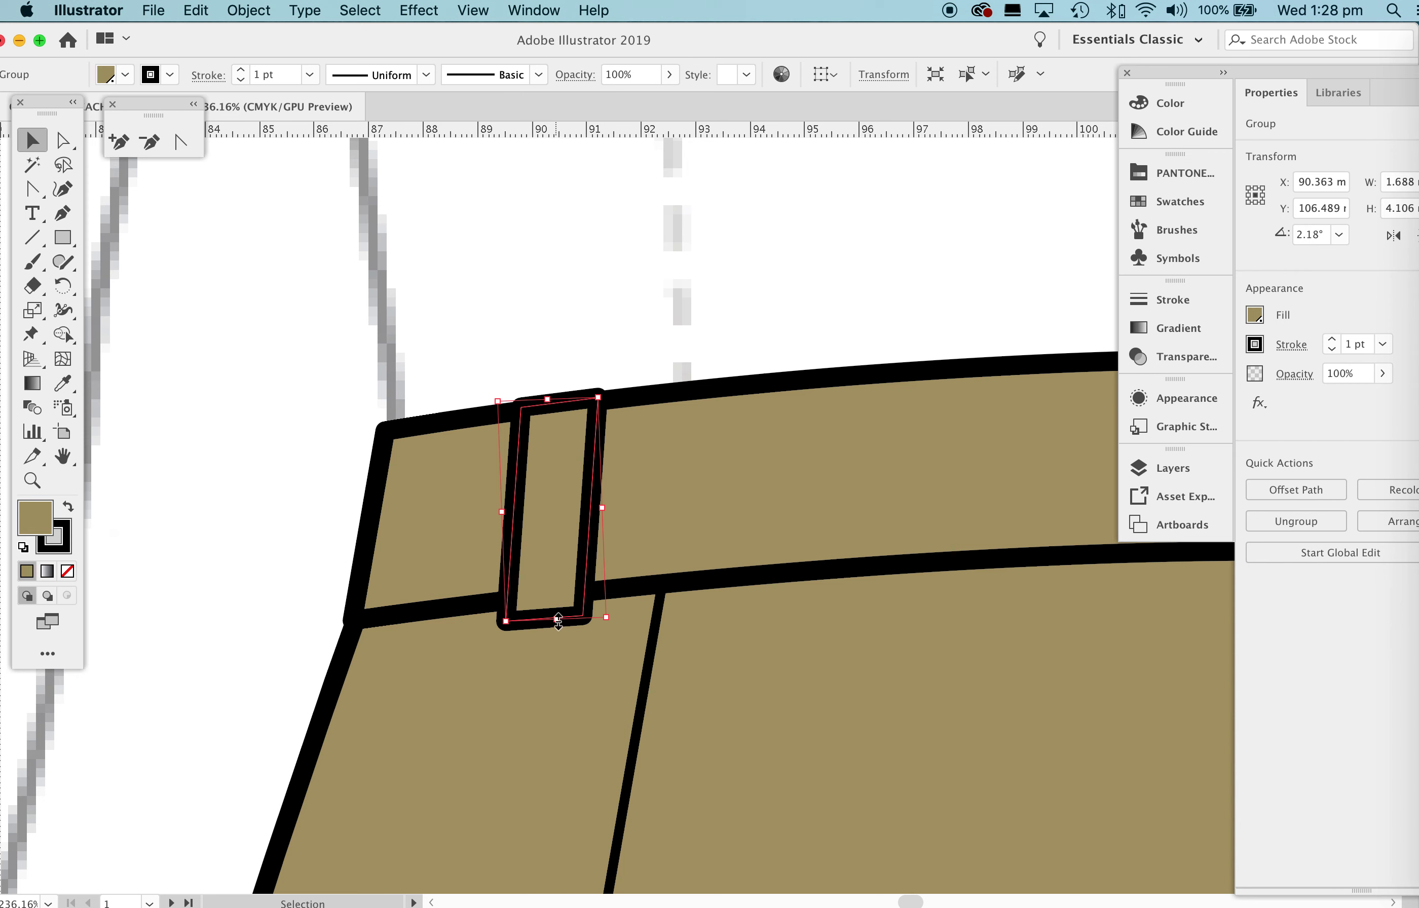
{"action": "left_click_drag", "start_coordinate": [557, 621], "coordinate": [553, 626]}
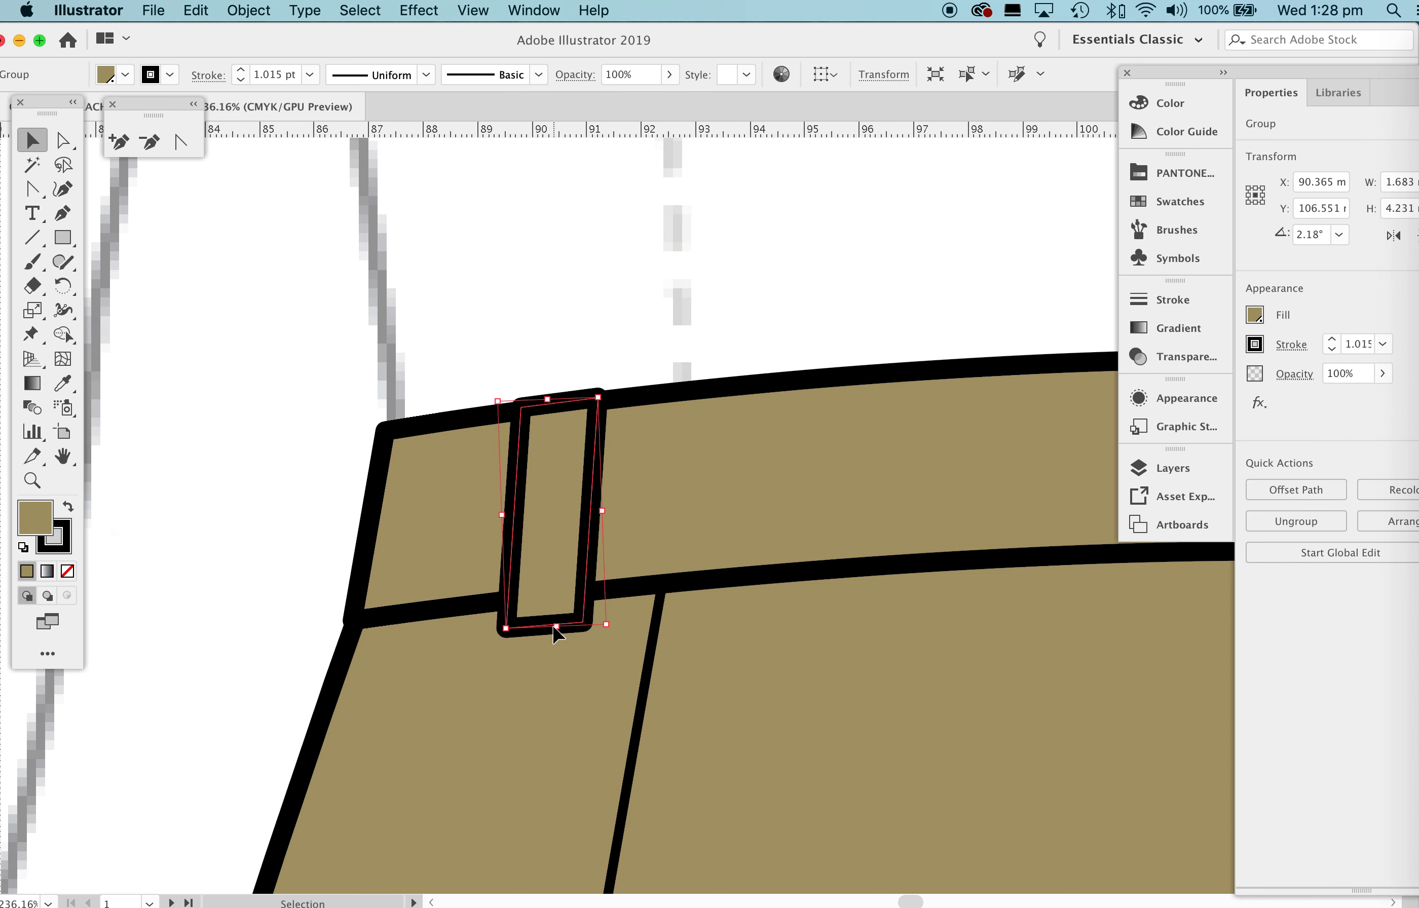
{"action": "left_click_drag", "start_coordinate": [553, 625], "coordinate": [555, 628]}
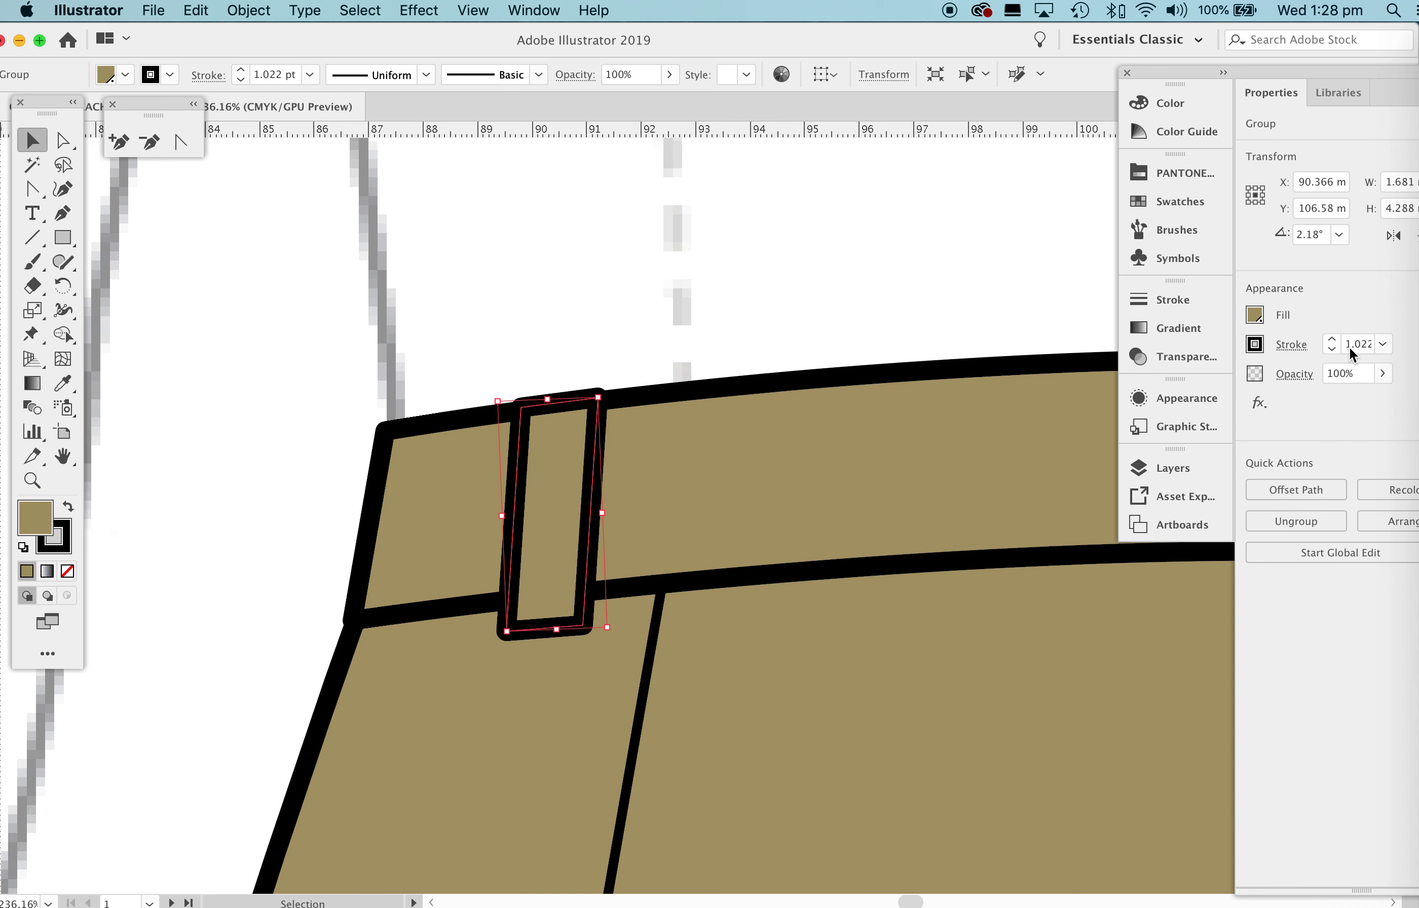
Set the stretched belt loop's stroke weight to 1 pt.
{"action": "left_click", "coordinate": [1330, 341]}
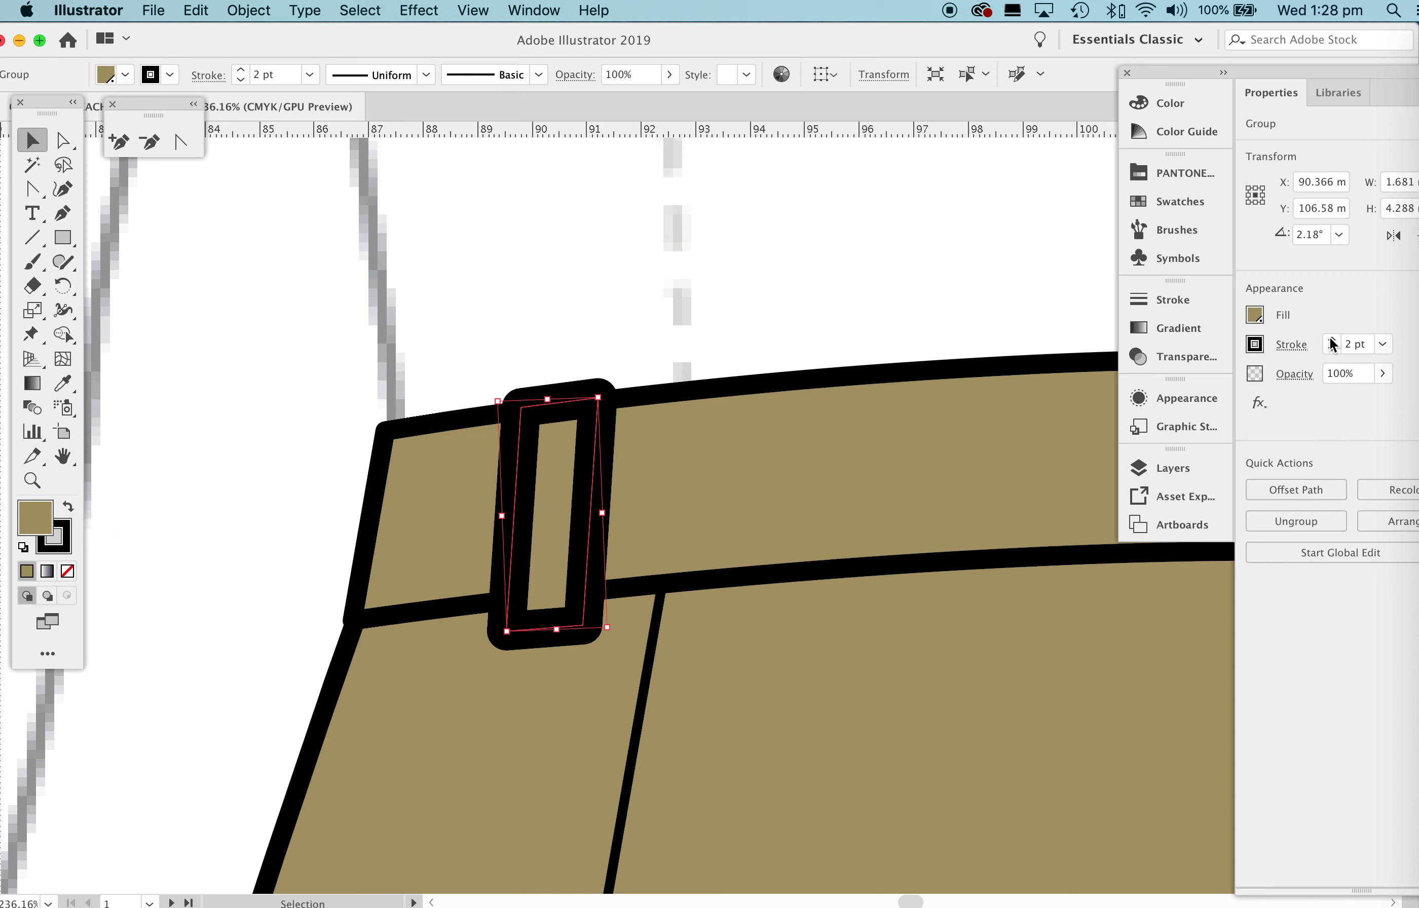
{"action": "left_click", "coordinate": [1331, 348]}
{"action": "left_click", "coordinate": [1331, 349]}
{"action": "left_click", "coordinate": [1332, 338]}
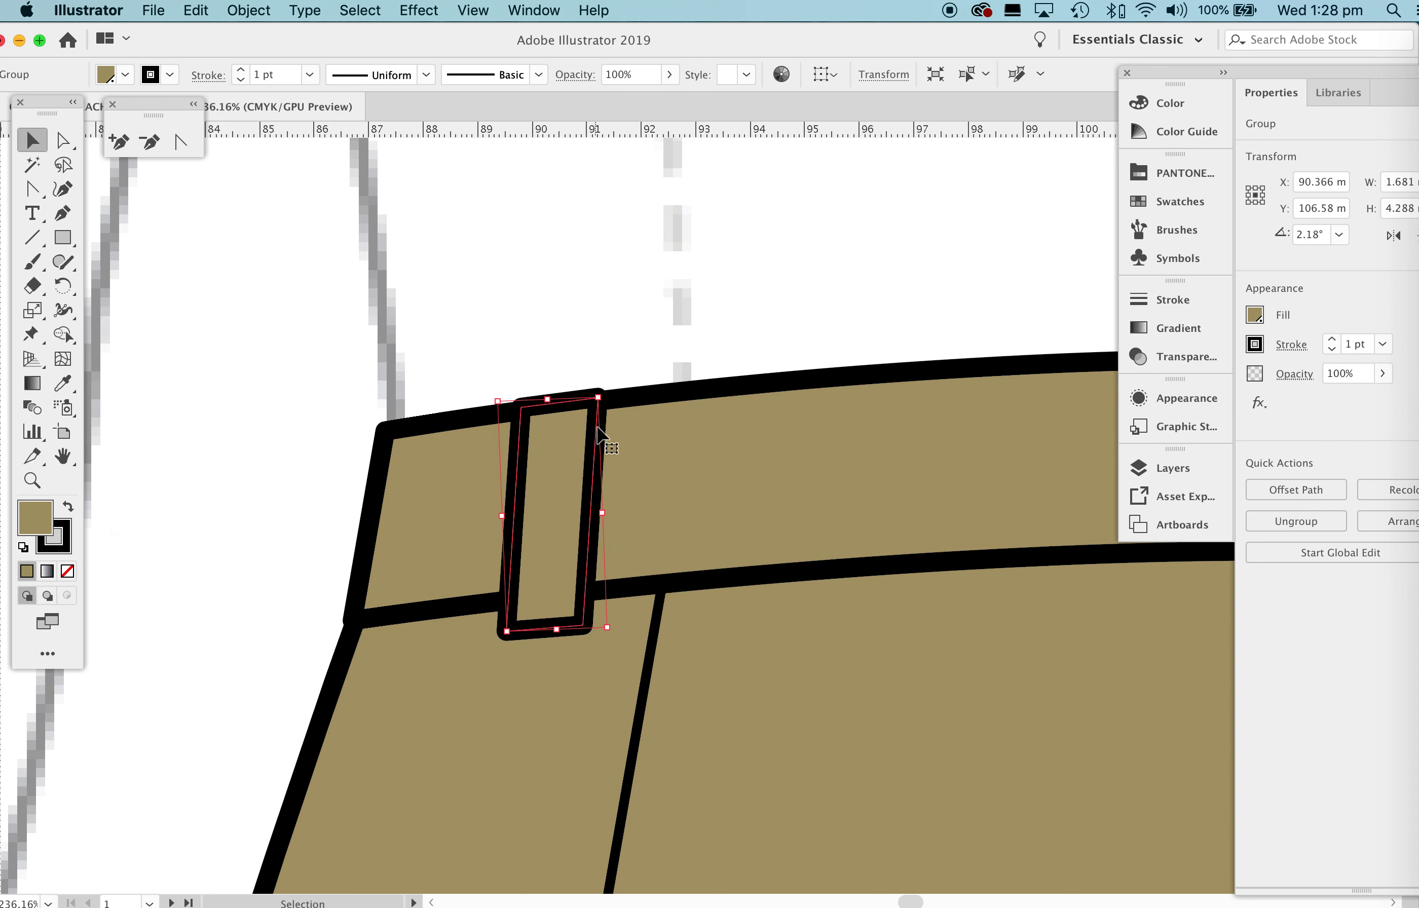
Draw a slightly slanted straight line about 12 mm long with the Pen tool across the lower end of the dart.
{"action": "key", "text": "z"}
{"action": "left_click_drag", "start_coordinate": [796, 378], "coordinate": [596, 495]}
{"action": "left_click_drag", "start_coordinate": [909, 492], "coordinate": [722, 481]}
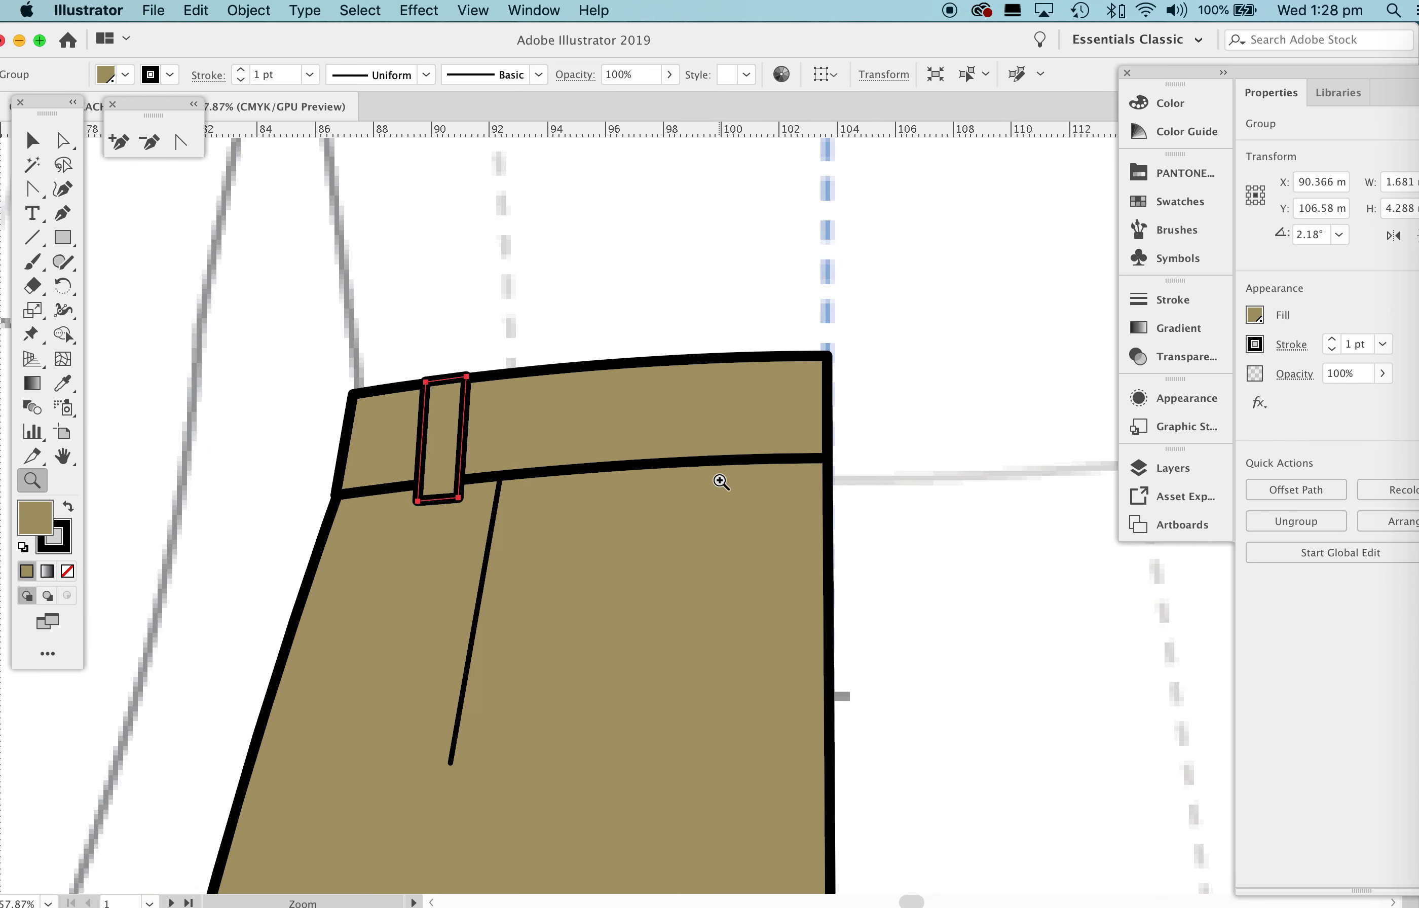
{"action": "key", "text": "v"}
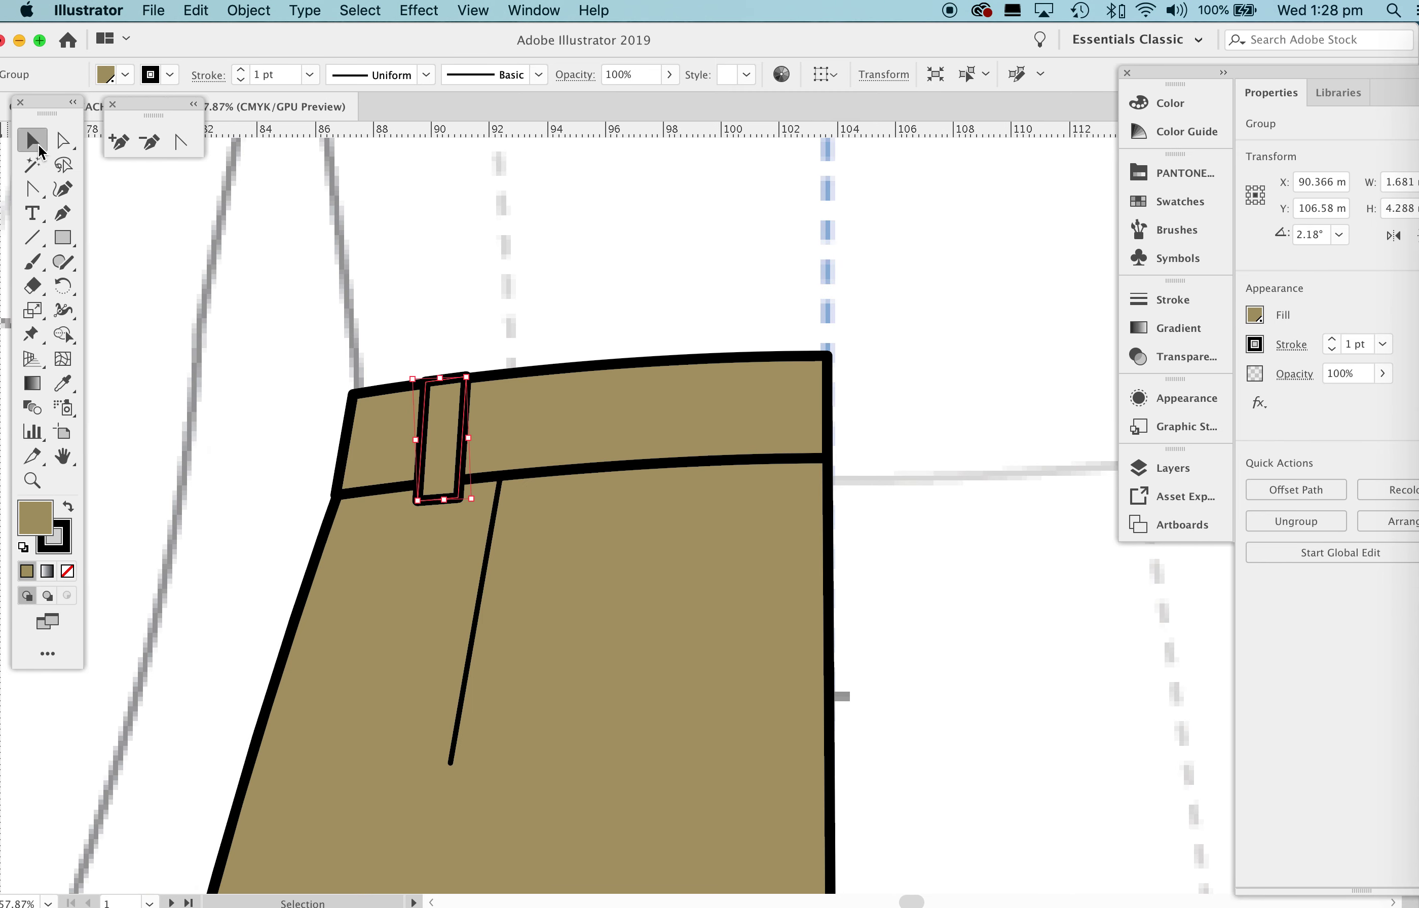
{"action": "left_click", "coordinate": [738, 288]}
{"action": "key", "text": "p"}
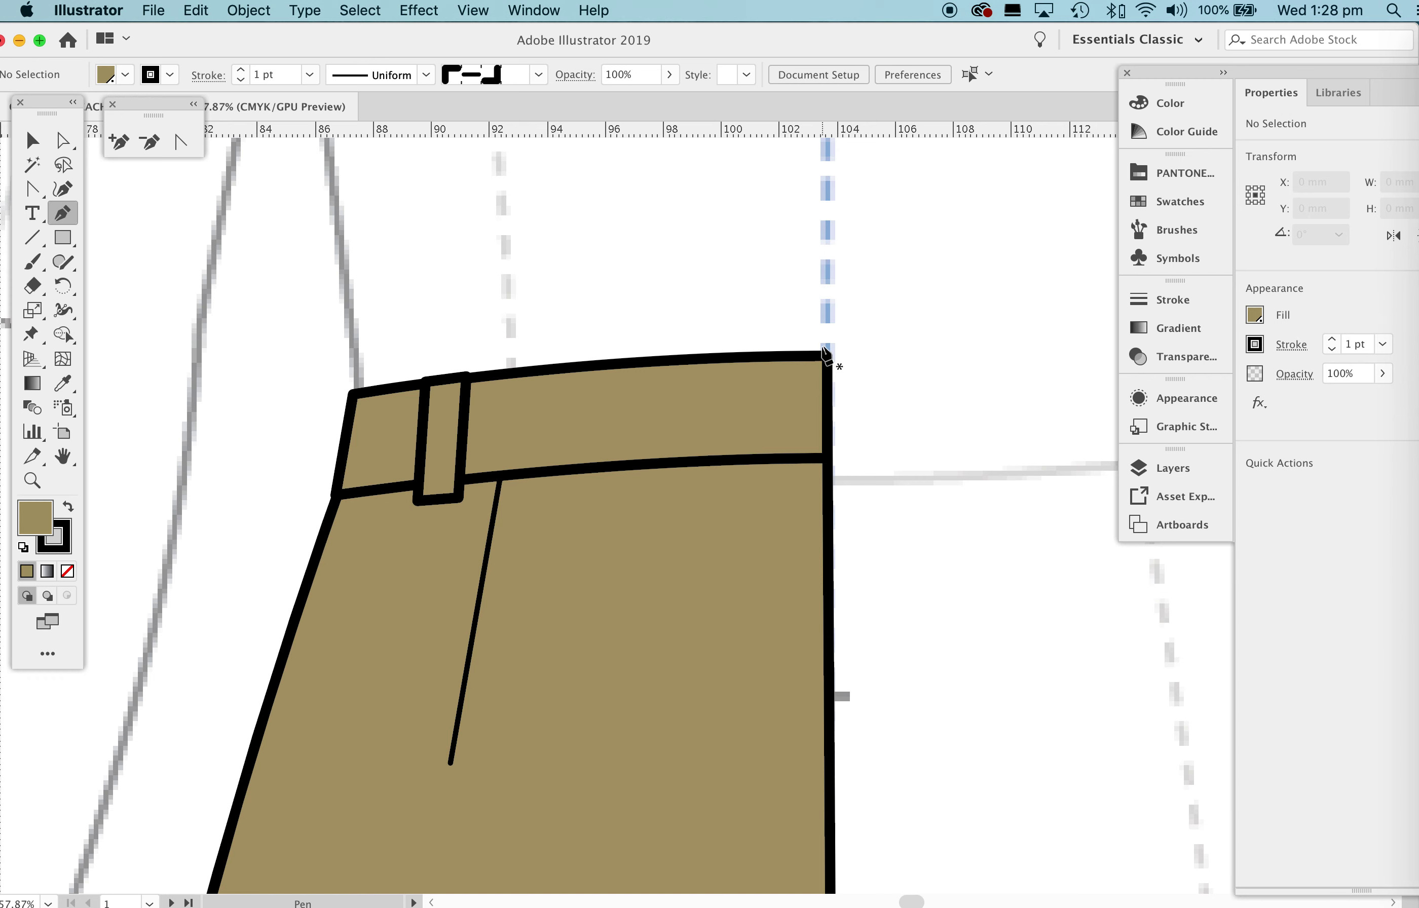
{"action": "key", "text": "z"}
{"action": "left_click_drag", "start_coordinate": [935, 349], "coordinate": [704, 596]}
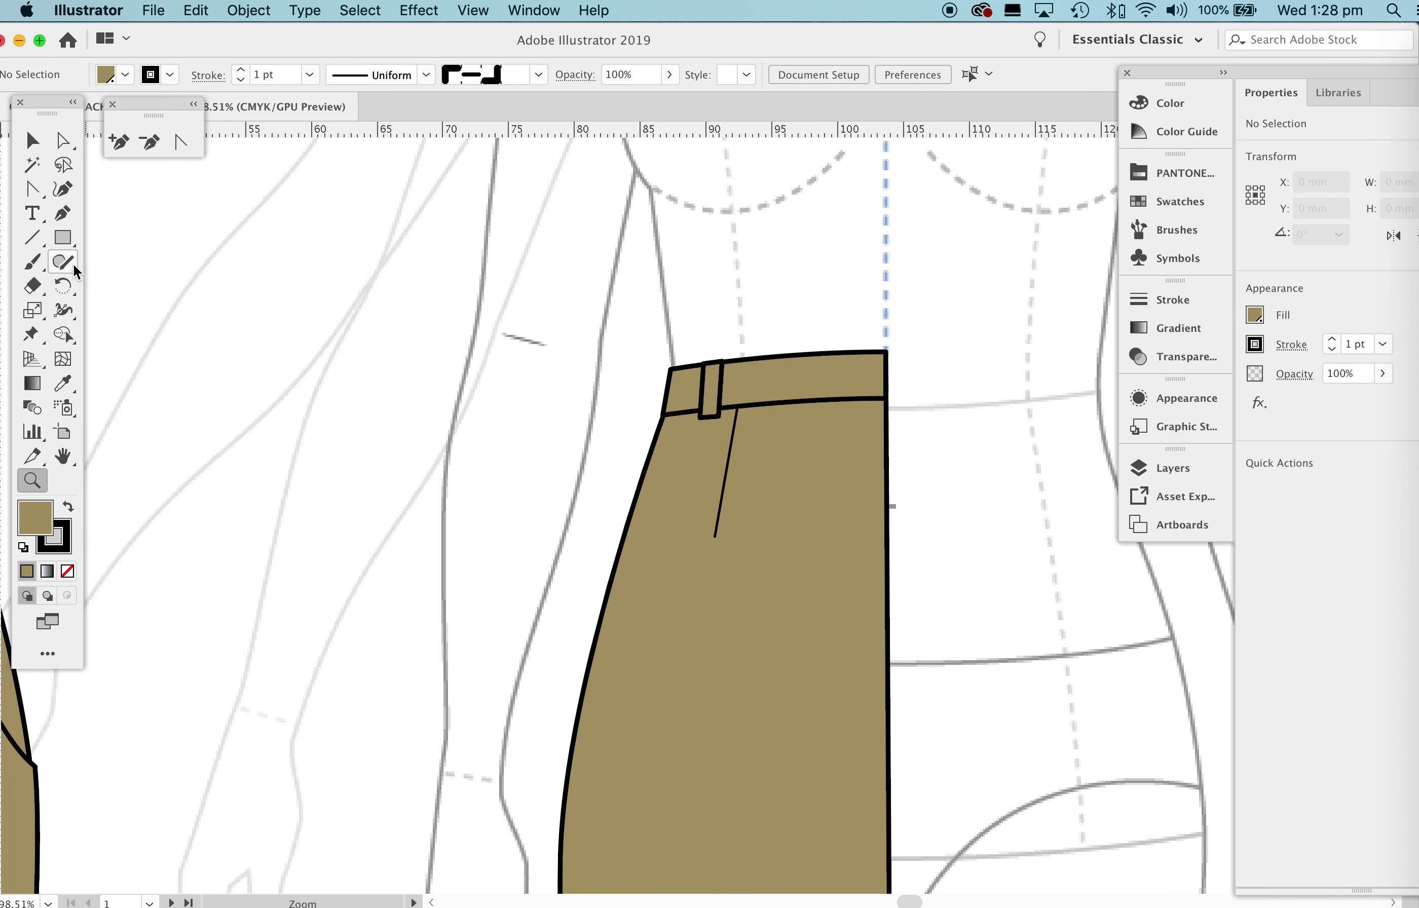
{"action": "key", "text": "p"}
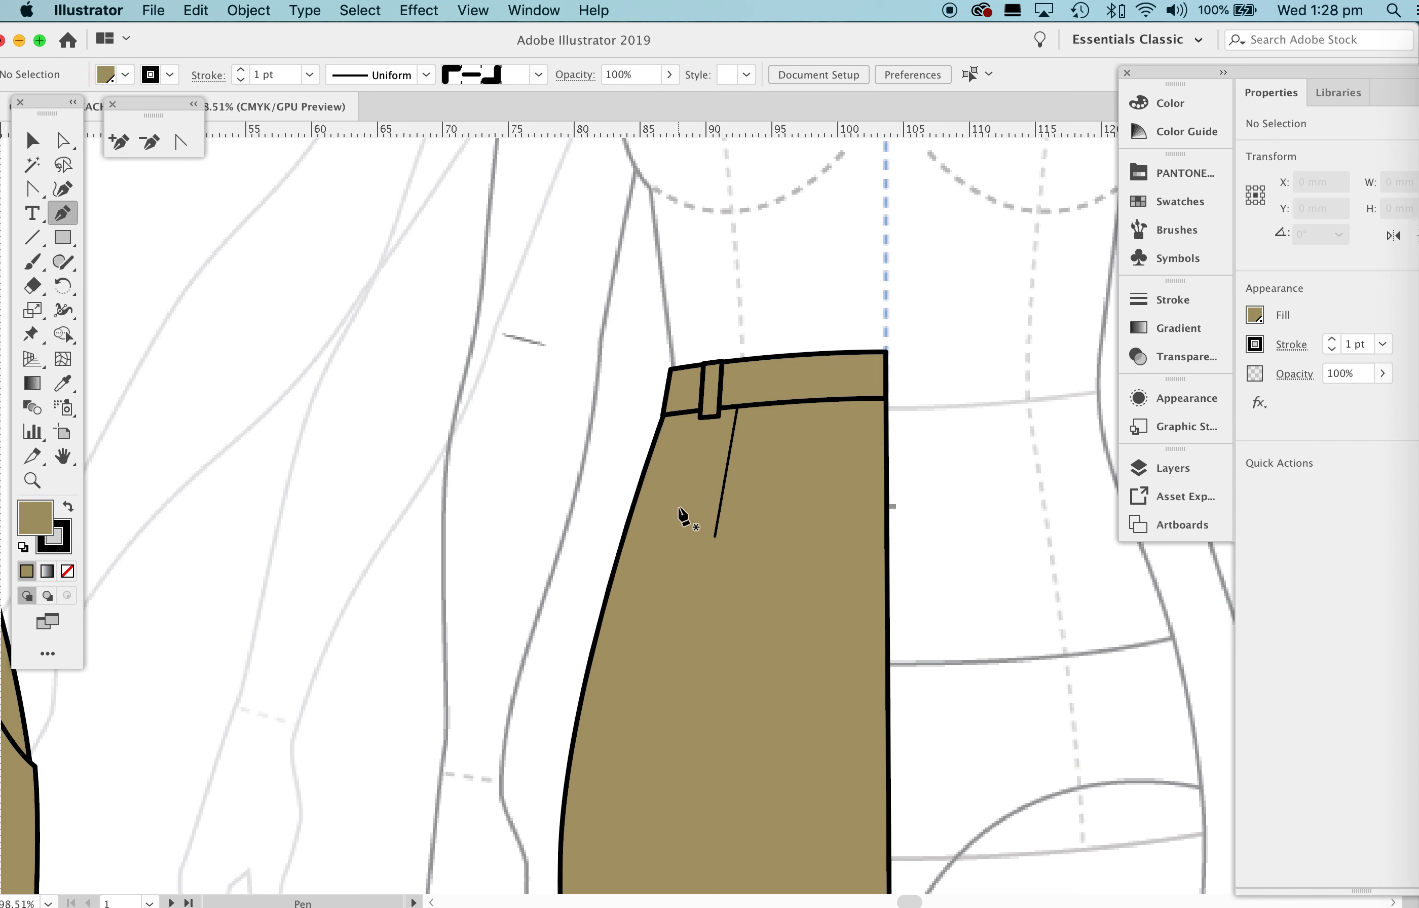
{"action": "left_click", "coordinate": [663, 533]}
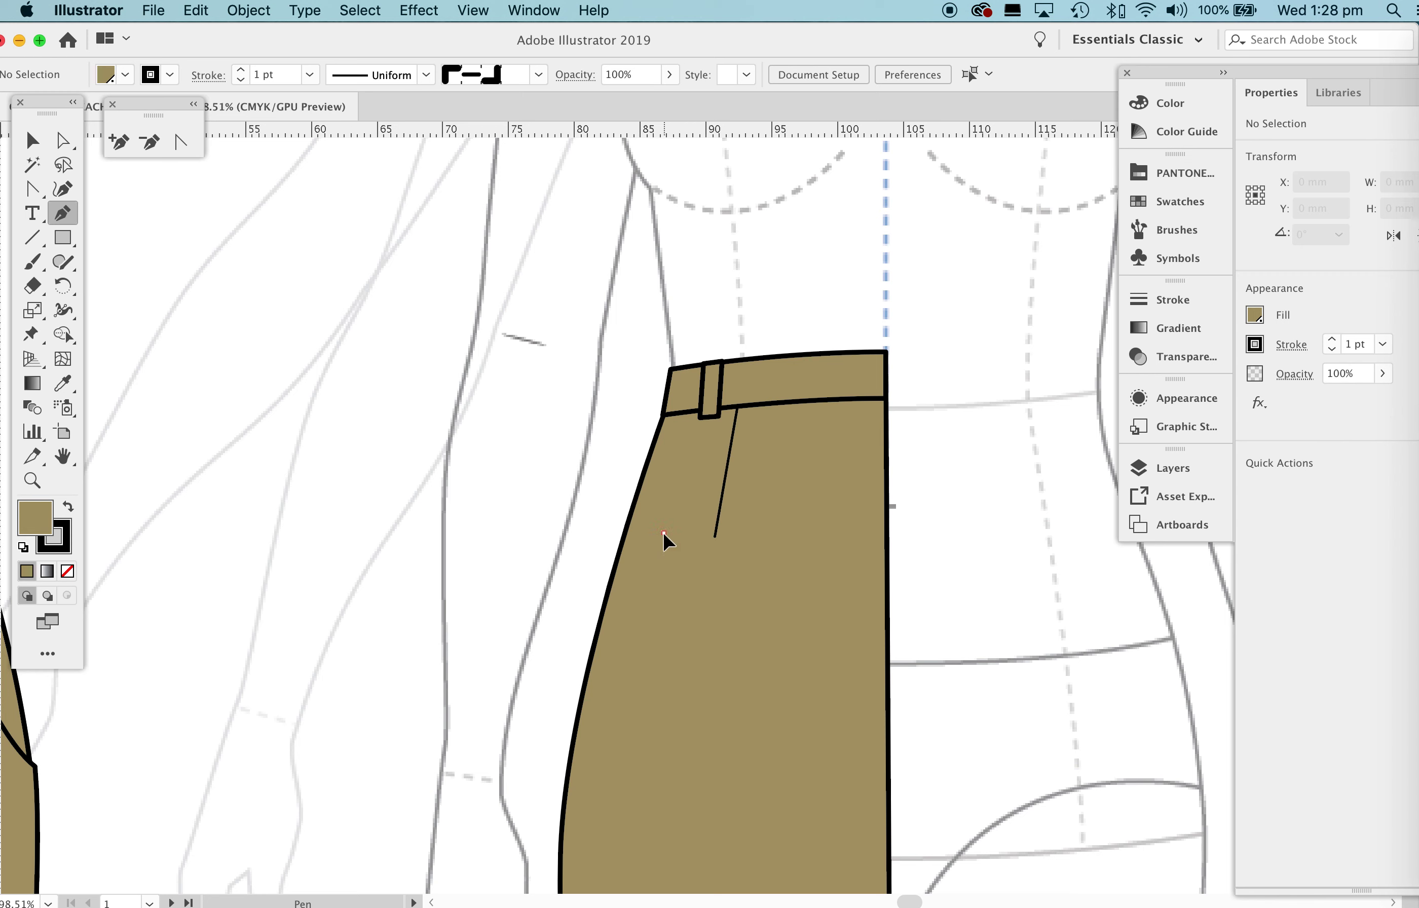
{"action": "left_click", "coordinate": [826, 520]}
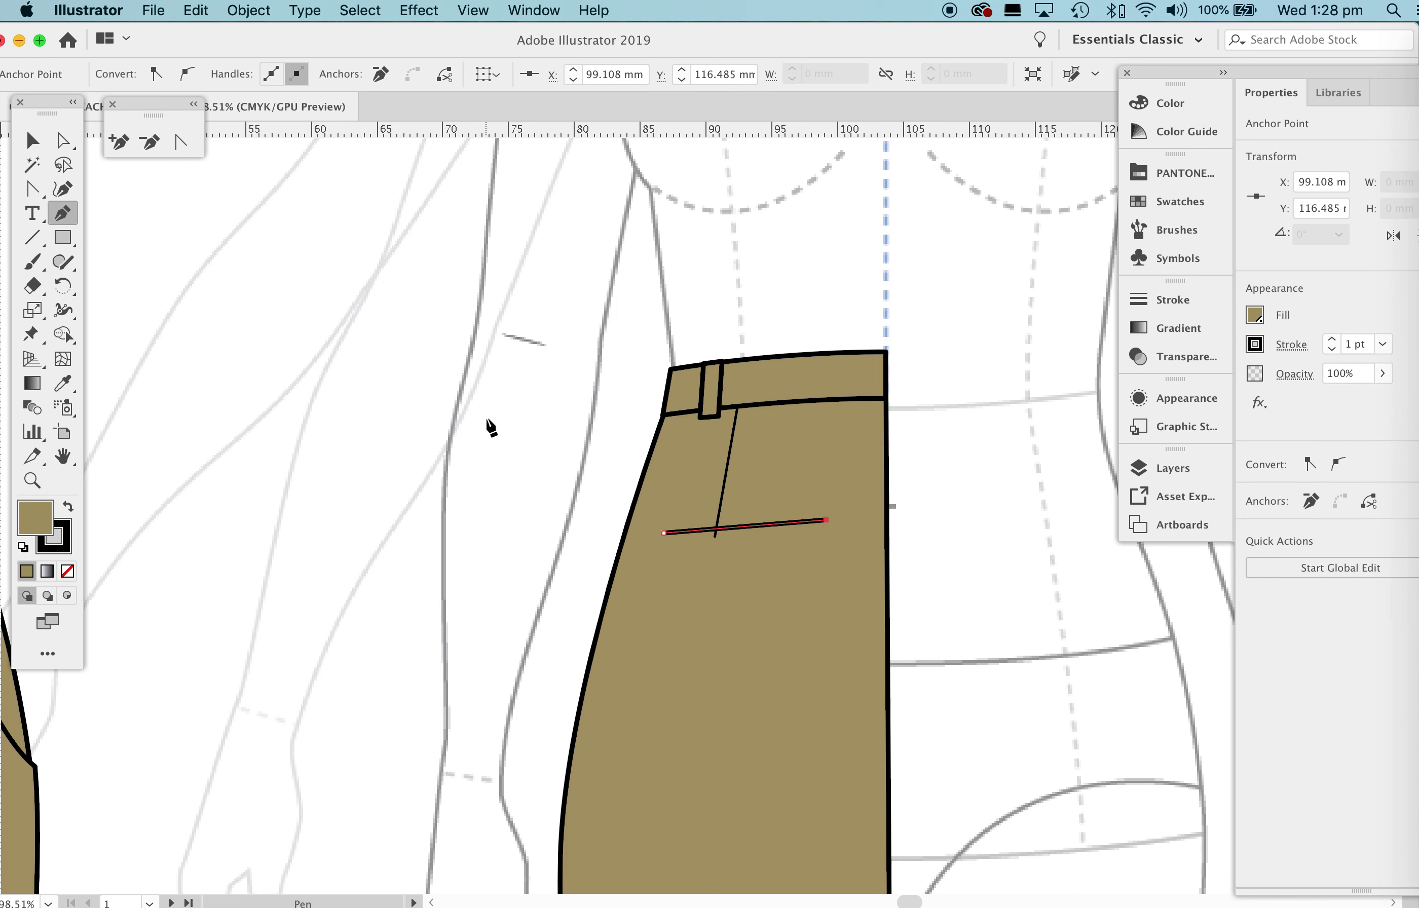
Thicken the pocket line at the dart to a 6 pt stroke with butt caps.
{"action": "left_click", "coordinate": [1332, 339]}
{"action": "left_click", "coordinate": [1331, 339]}
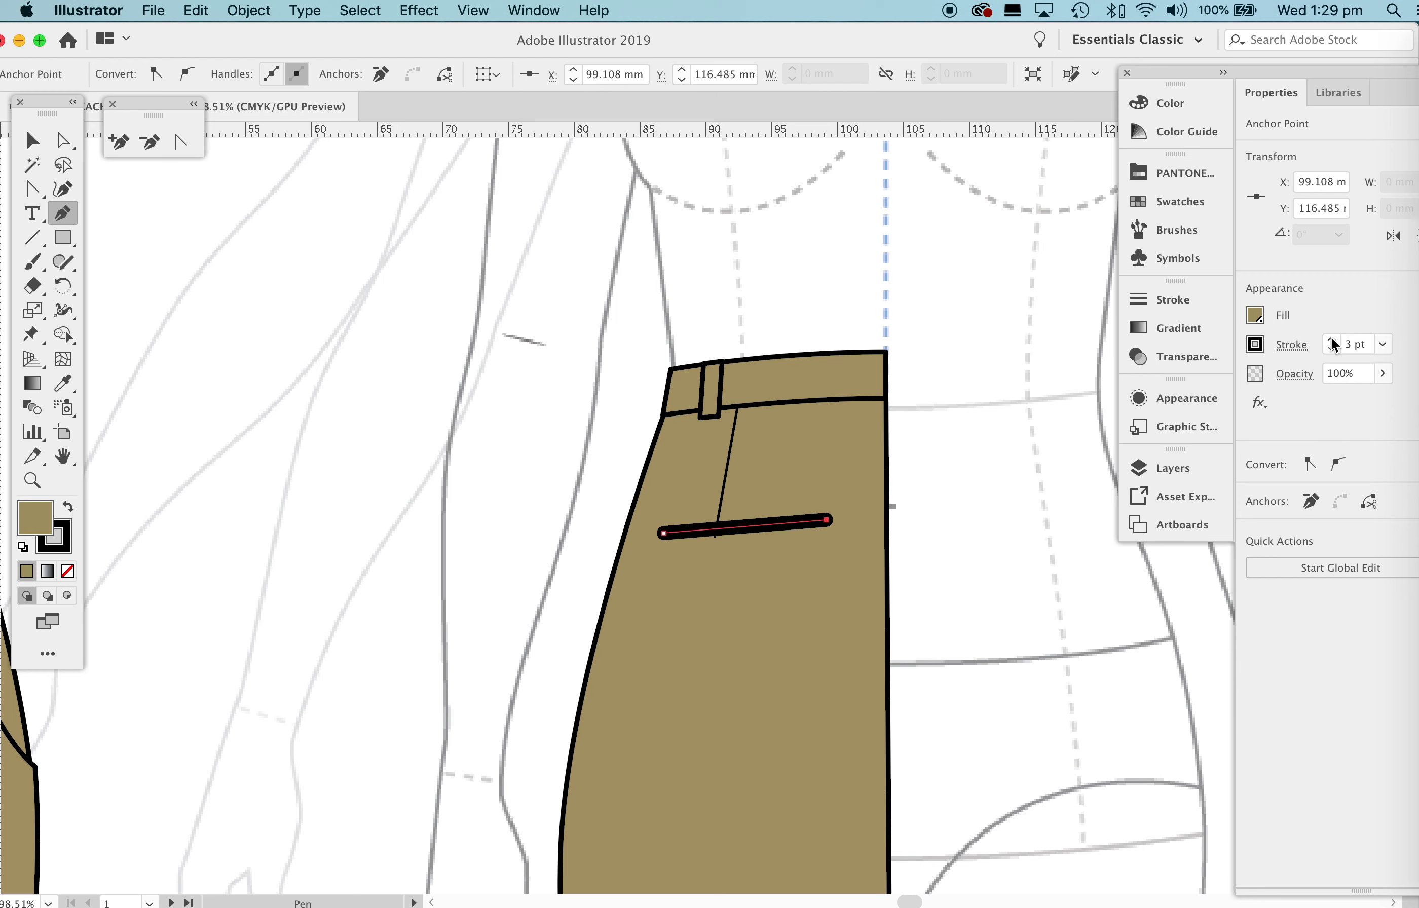
{"action": "left_click", "coordinate": [1331, 339]}
{"action": "left_click", "coordinate": [1331, 339]}
{"action": "left_click", "coordinate": [1332, 339]}
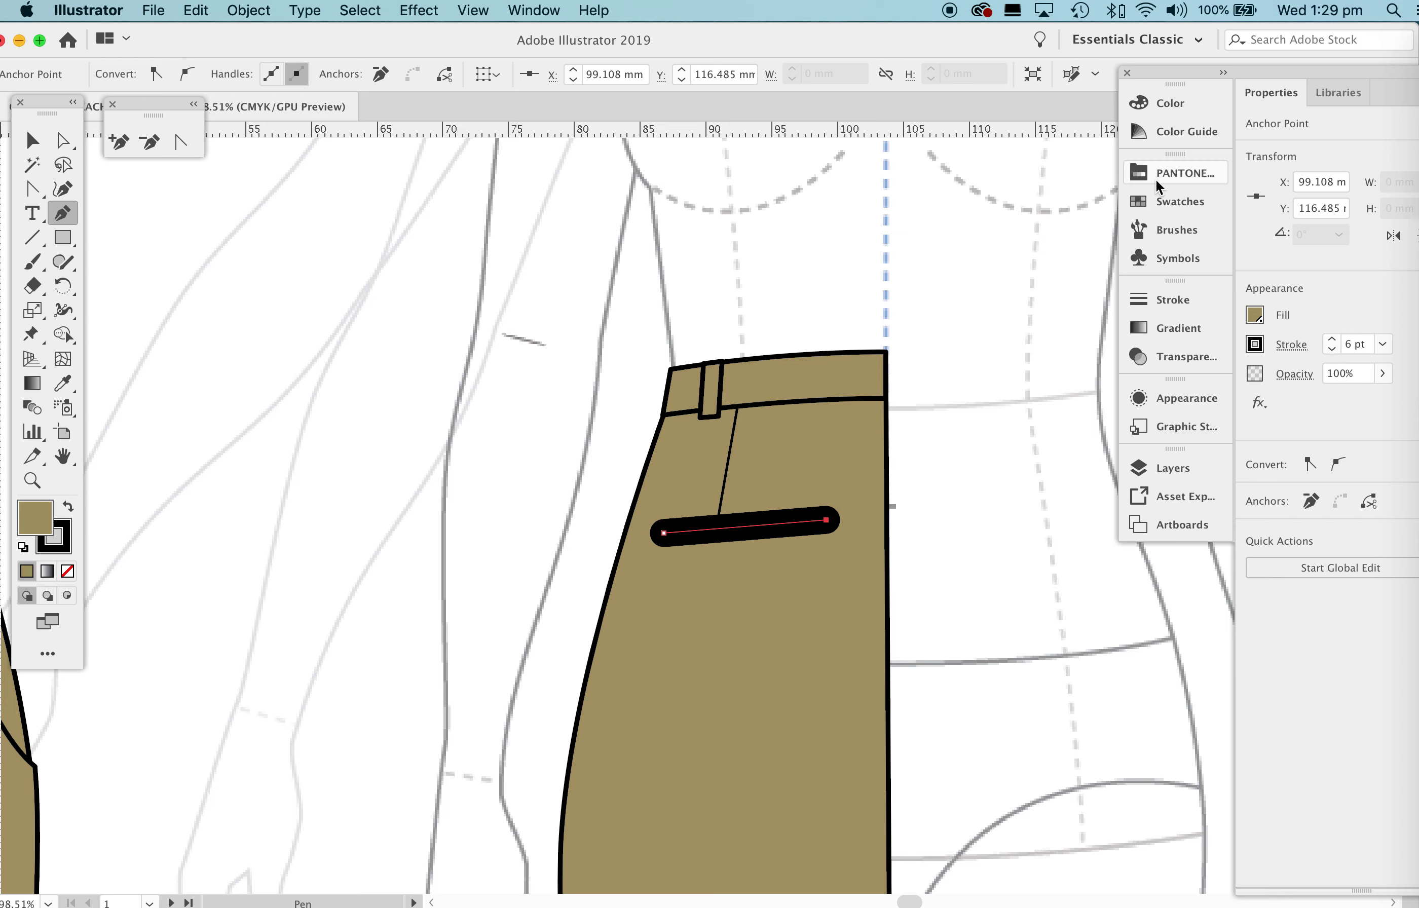
{"action": "left_click", "coordinate": [1174, 301]}
{"action": "left_click", "coordinate": [957, 348]}
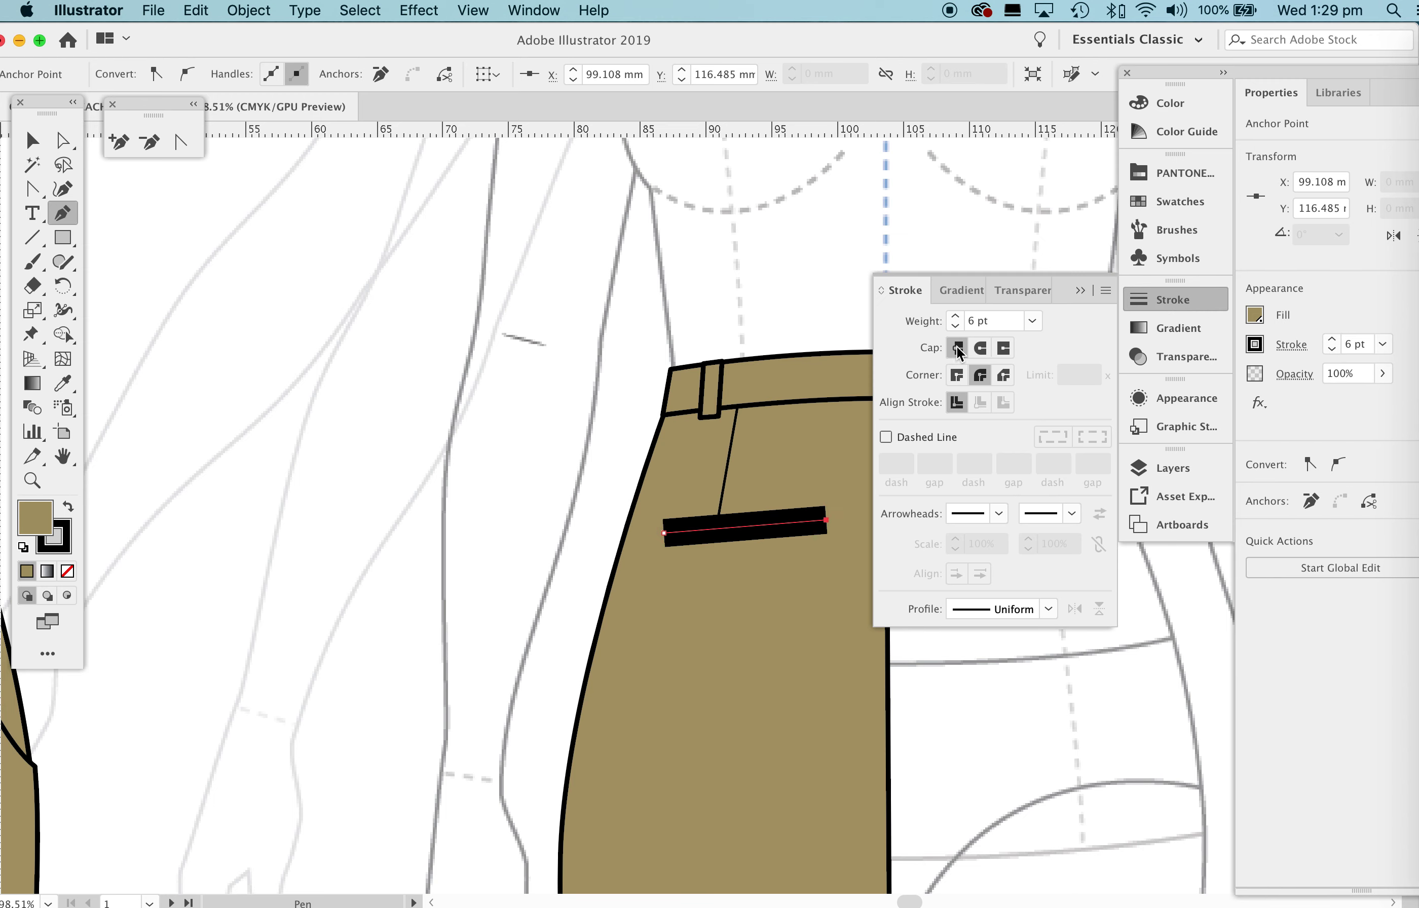
{"action": "left_click", "coordinate": [1079, 291]}
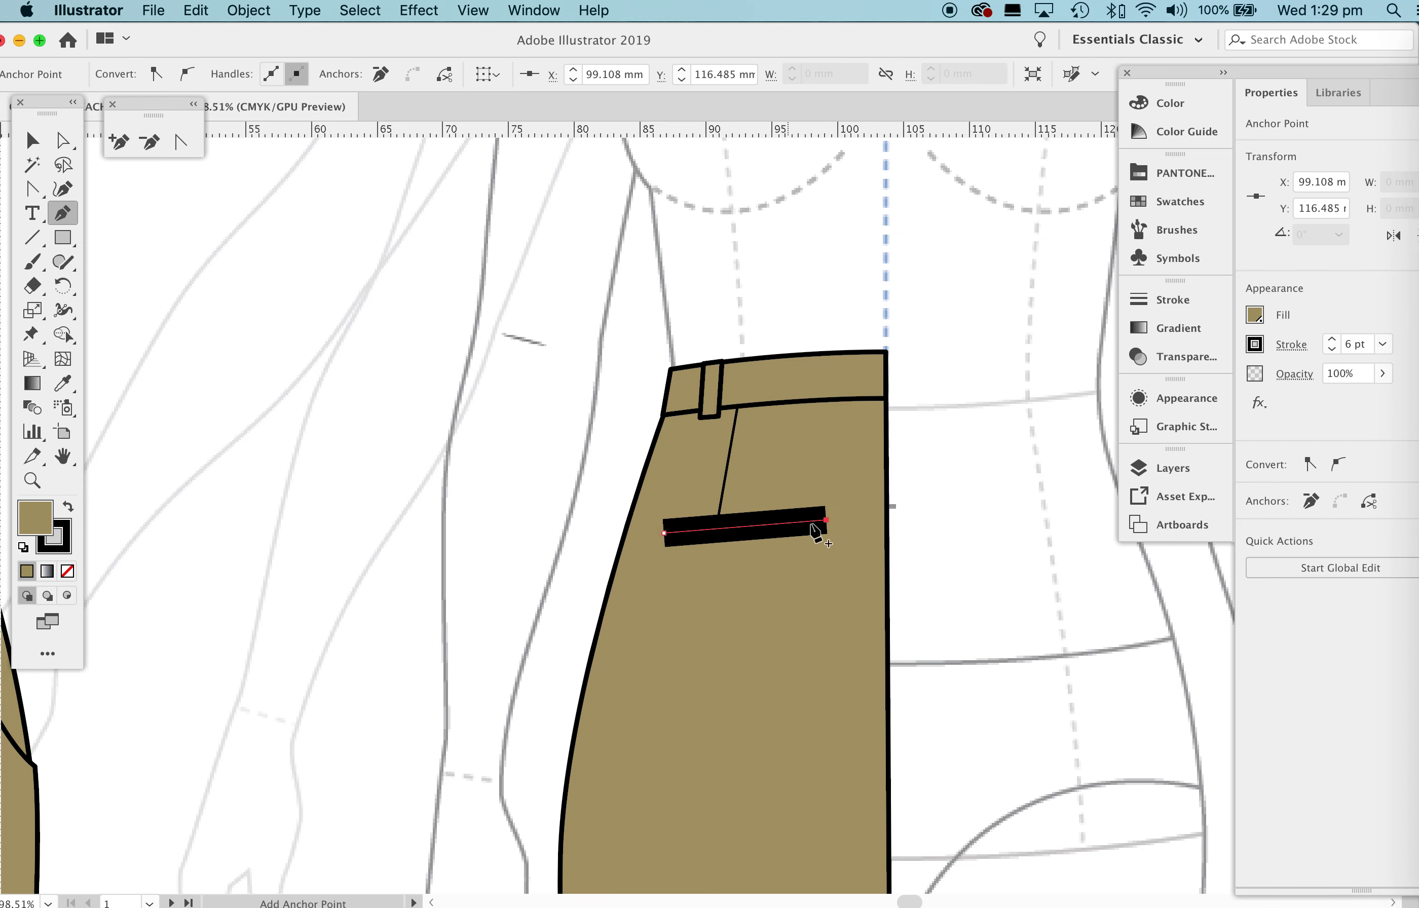
Expand the thick pocket line into a shape and give it the waistband's fill and 1 pt stroke with the Eyedropper.
{"action": "left_click", "coordinate": [247, 10]}
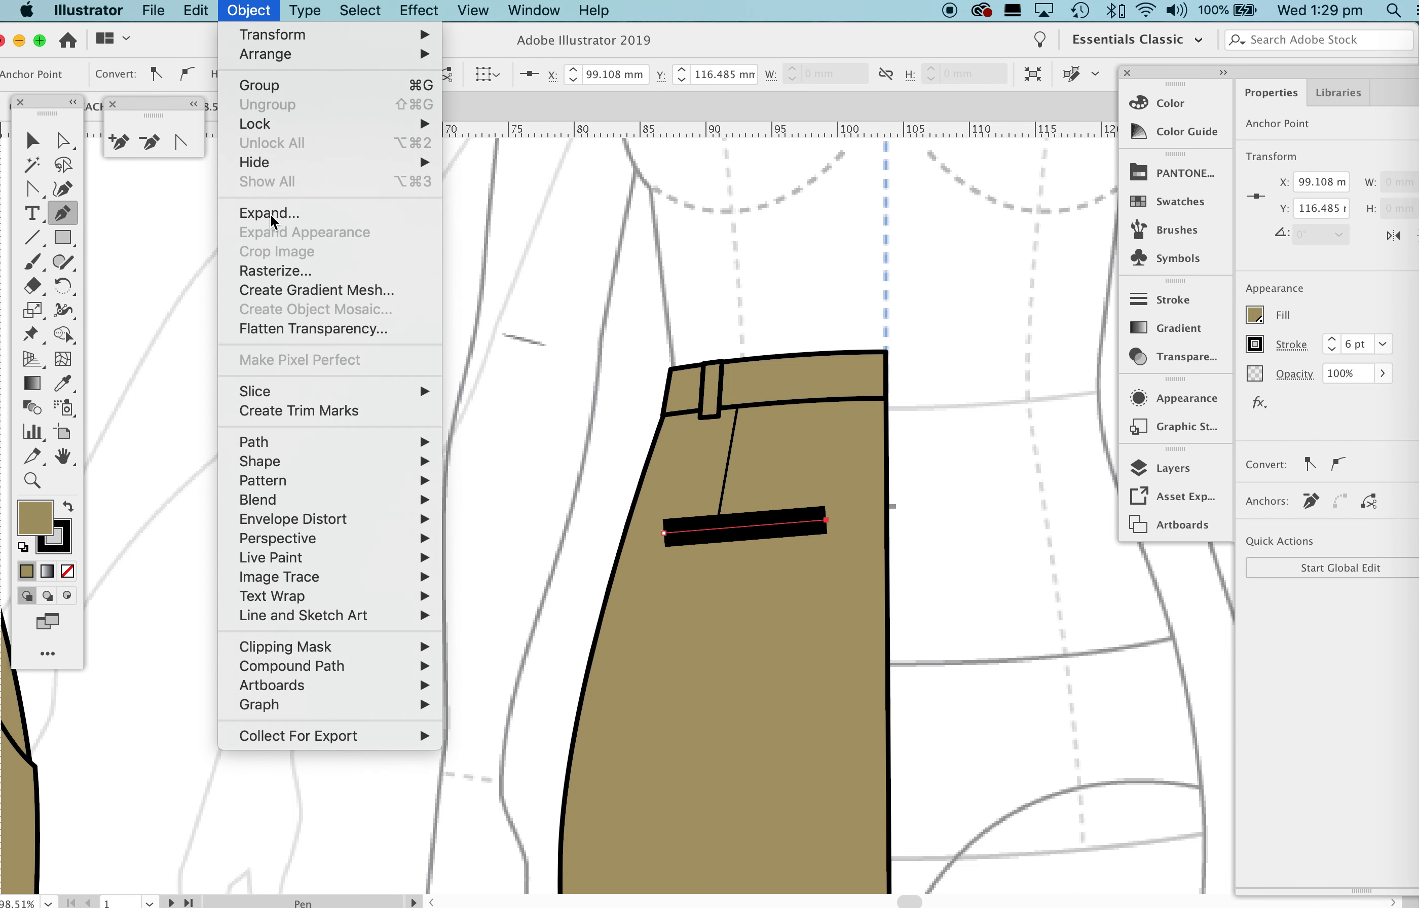
{"action": "left_click", "coordinate": [253, 214]}
{"action": "left_click", "coordinate": [633, 596]}
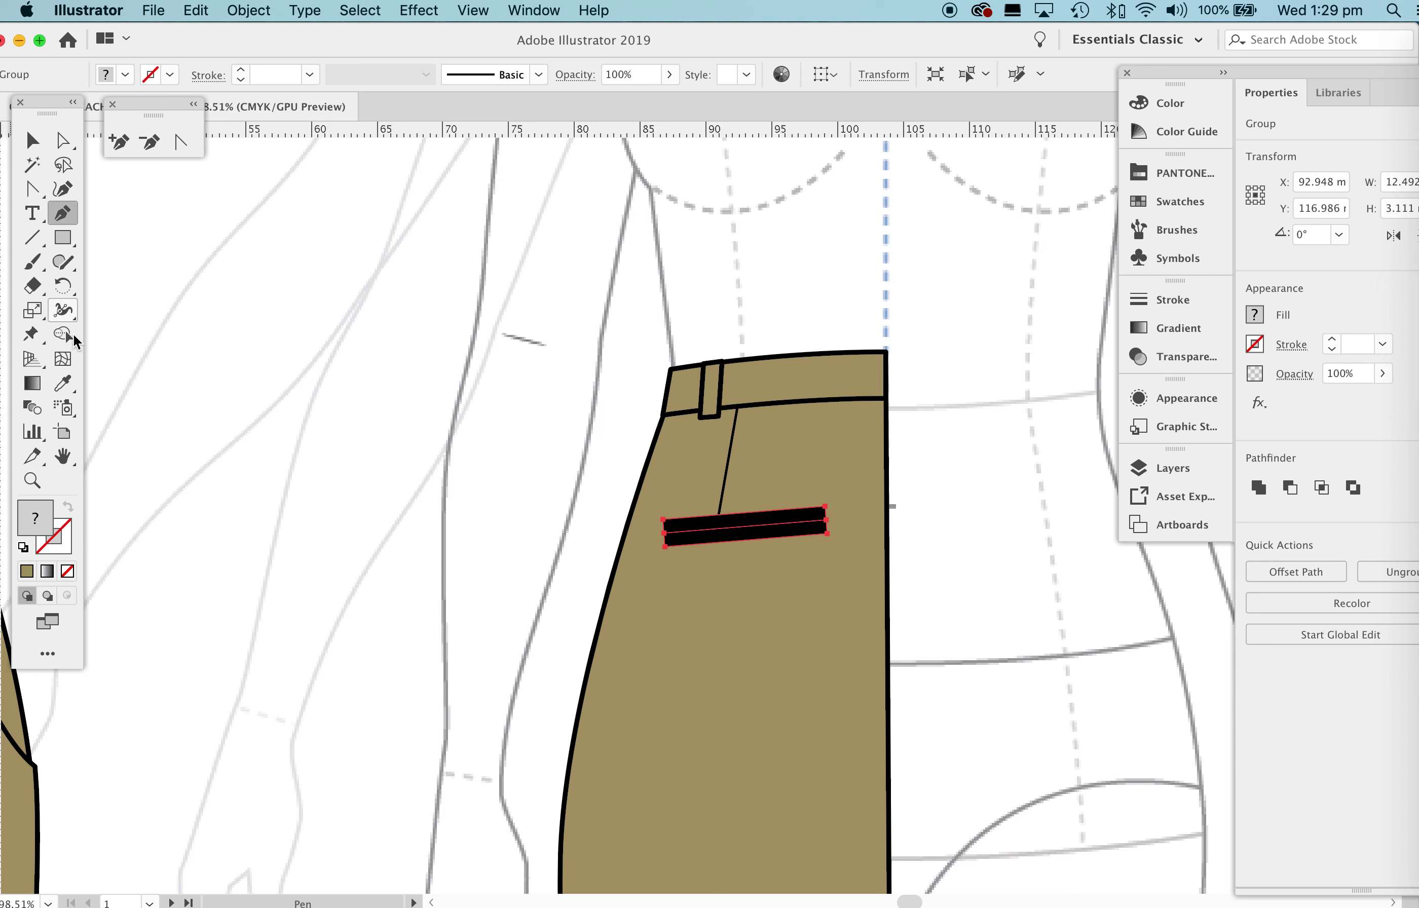
{"action": "left_click", "coordinate": [64, 383]}
{"action": "left_click", "coordinate": [790, 385]}
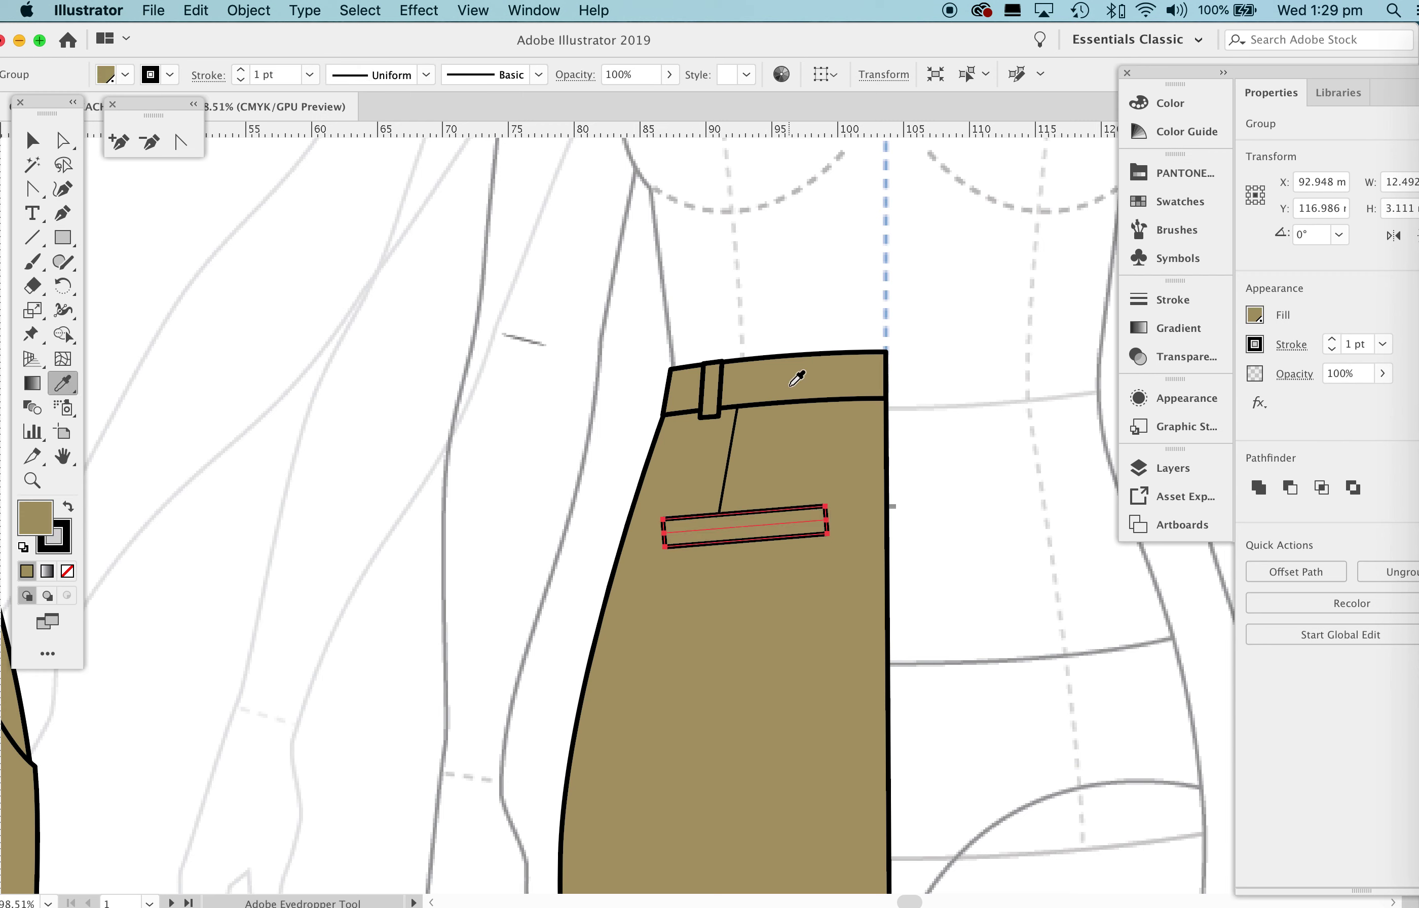
{"action": "left_click", "coordinate": [36, 146]}
{"action": "left_click", "coordinate": [366, 280]}
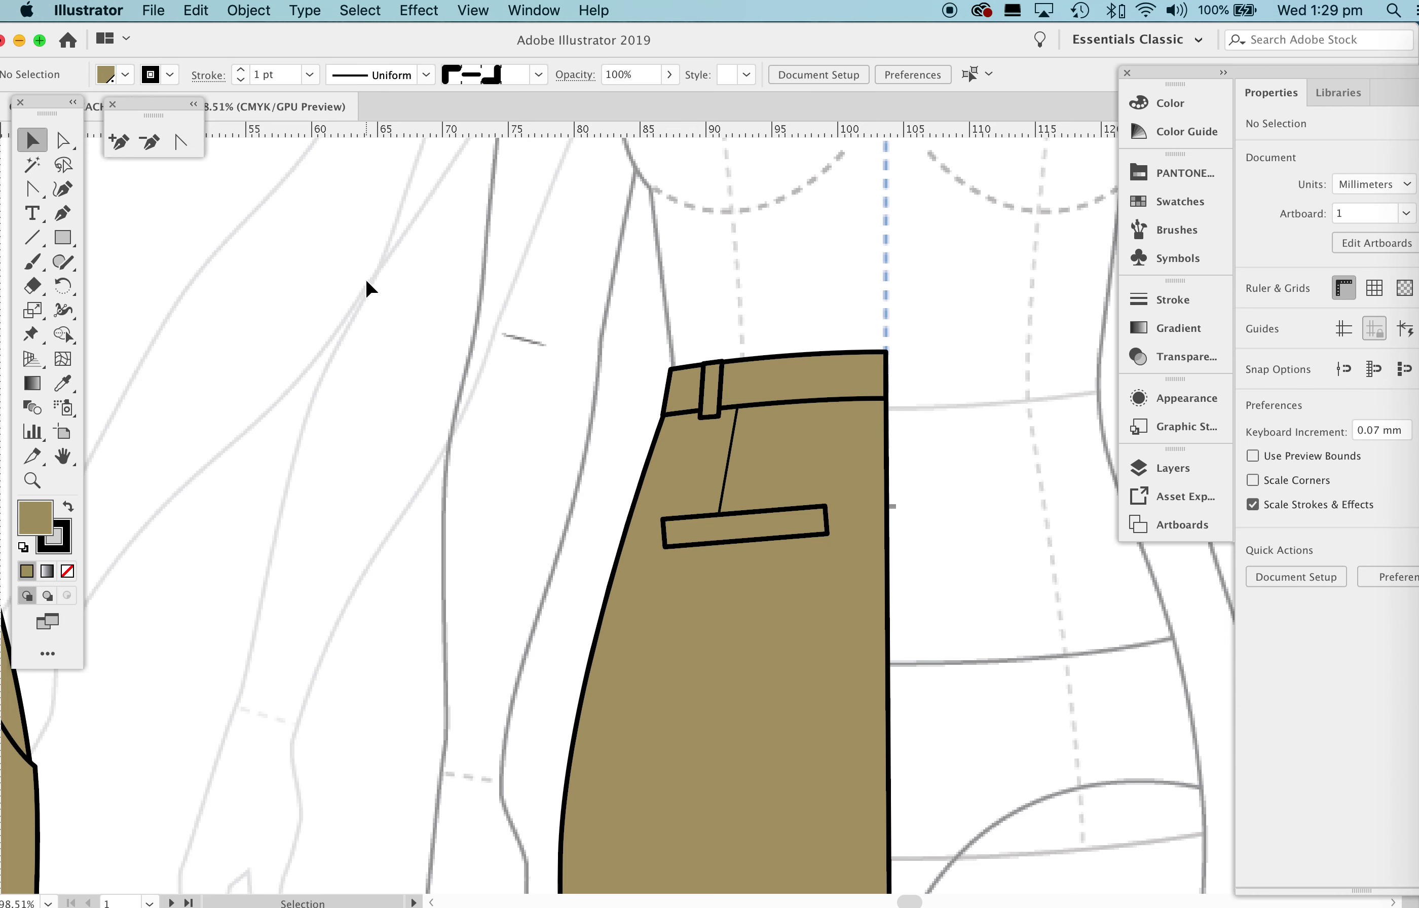
Rotate the welt pocket slightly clockwise so its long edges run nearly level below the dart.
{"action": "key", "text": "z"}
{"action": "left_click_drag", "start_coordinate": [955, 515], "coordinate": [624, 687]}
{"action": "key", "text": "space"}
{"action": "left_click_drag", "start_coordinate": [896, 609], "coordinate": [652, 558]}
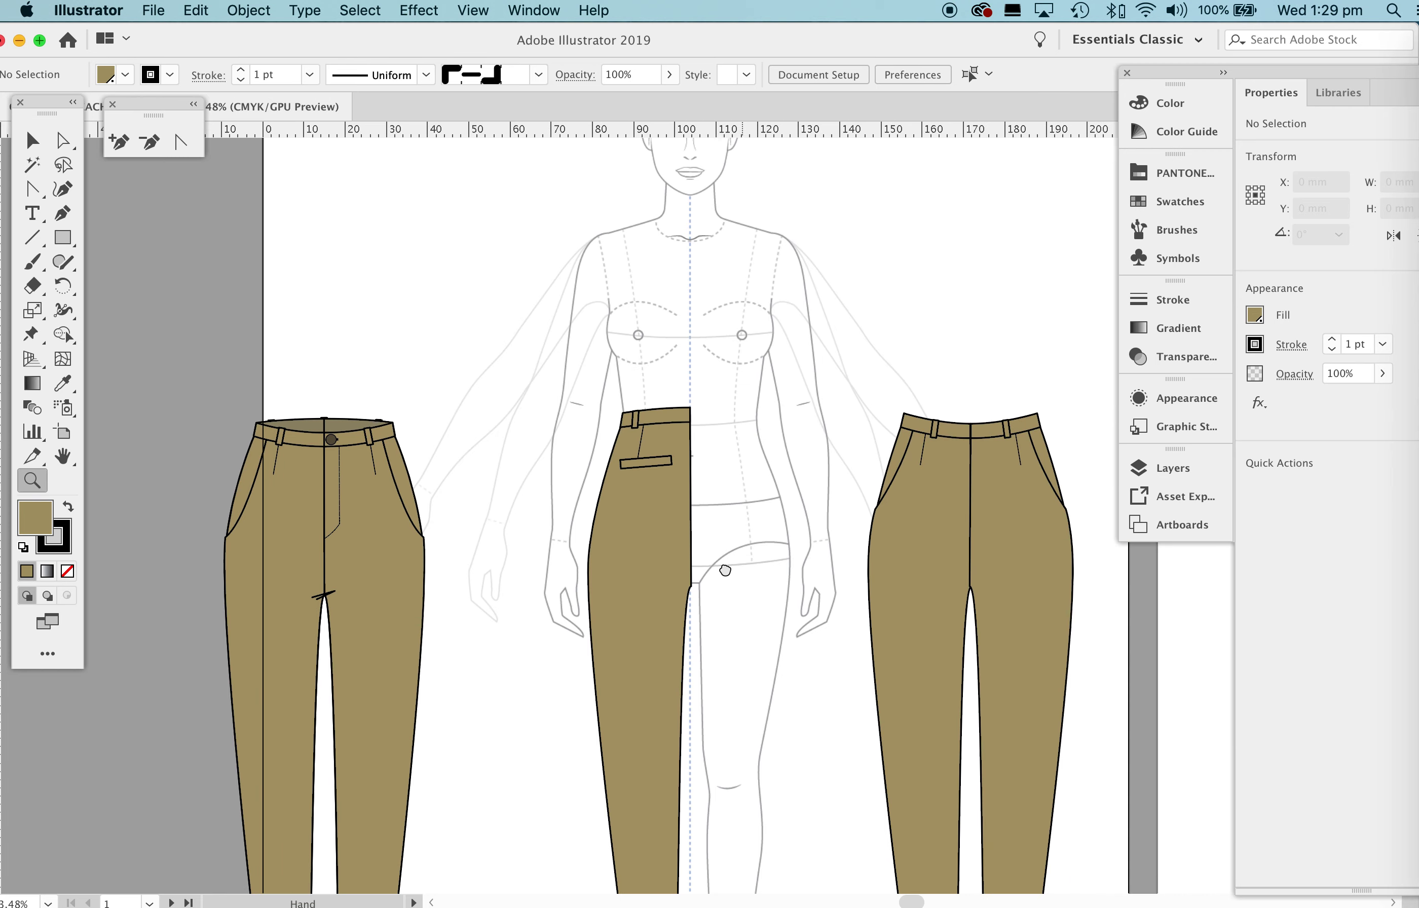
{"action": "left_click_drag", "start_coordinate": [713, 466], "coordinate": [849, 473]}
{"action": "key", "text": "v"}
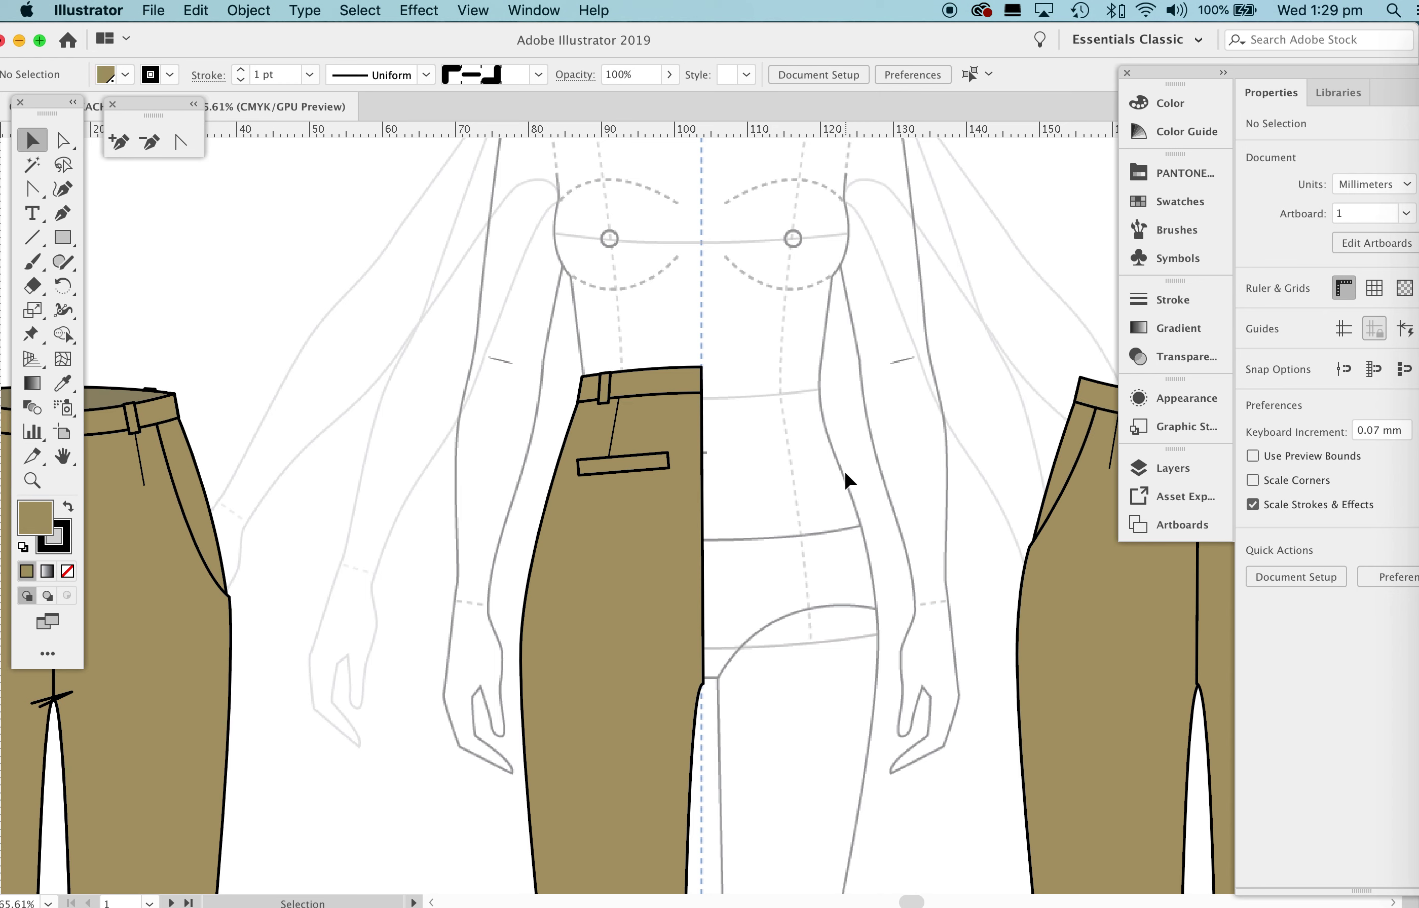
{"action": "left_click", "coordinate": [642, 459]}
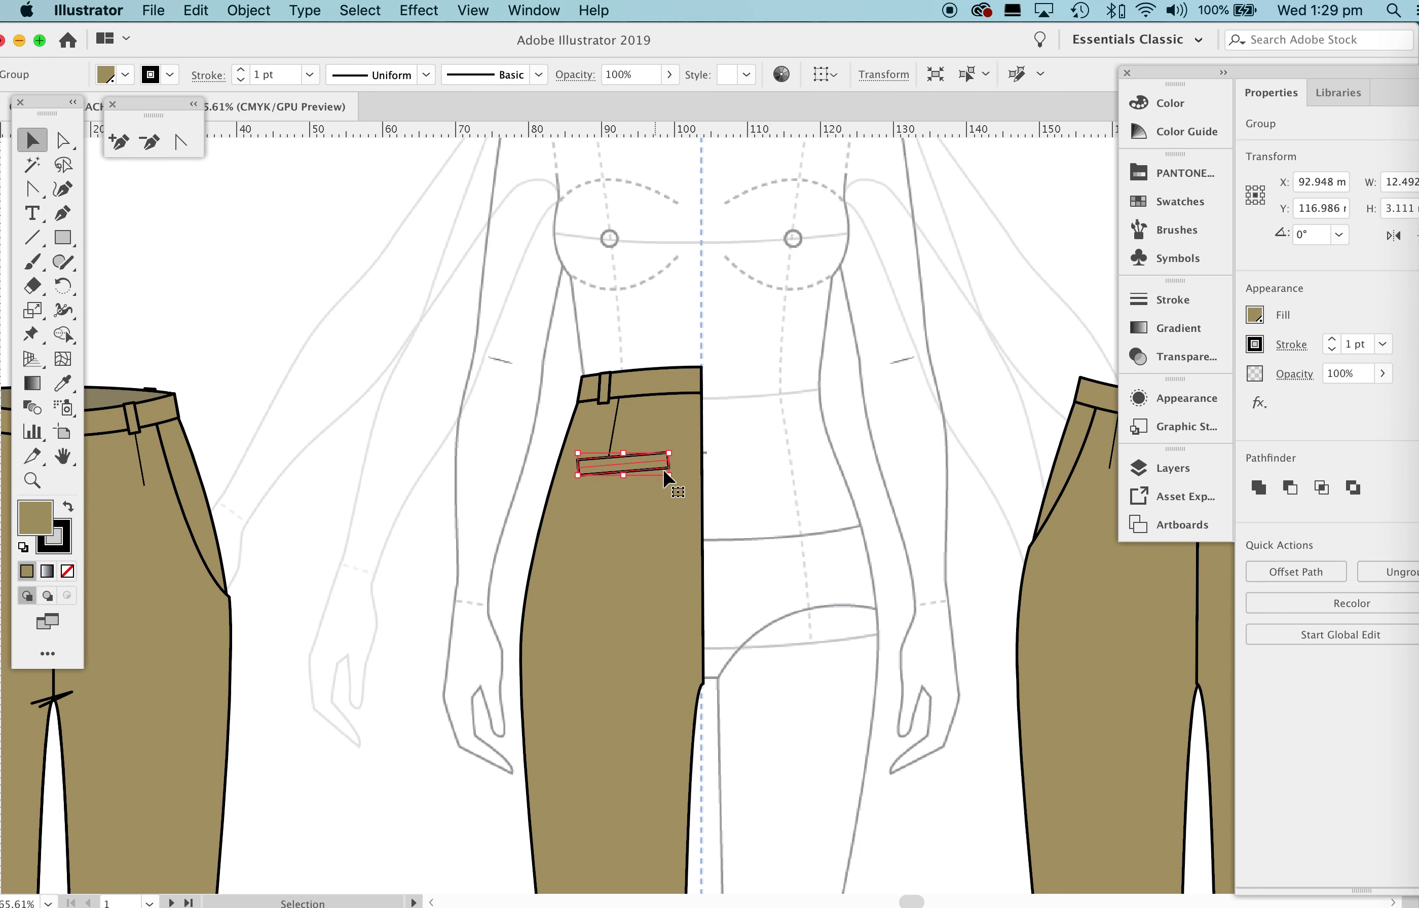
{"action": "left_click_drag", "start_coordinate": [678, 478], "coordinate": [677, 481]}
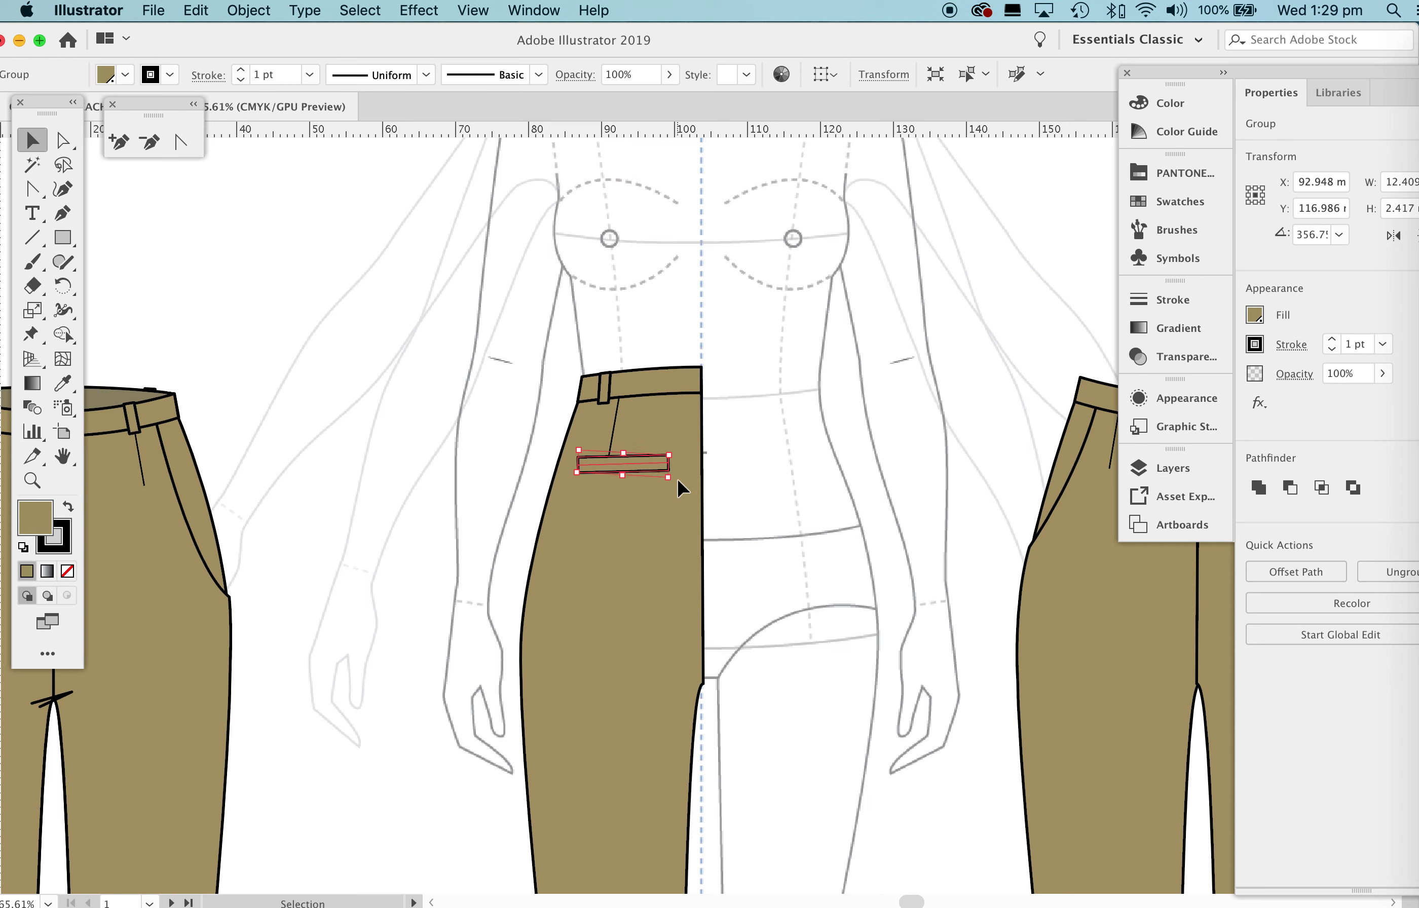
{"action": "left_click", "coordinate": [790, 480]}
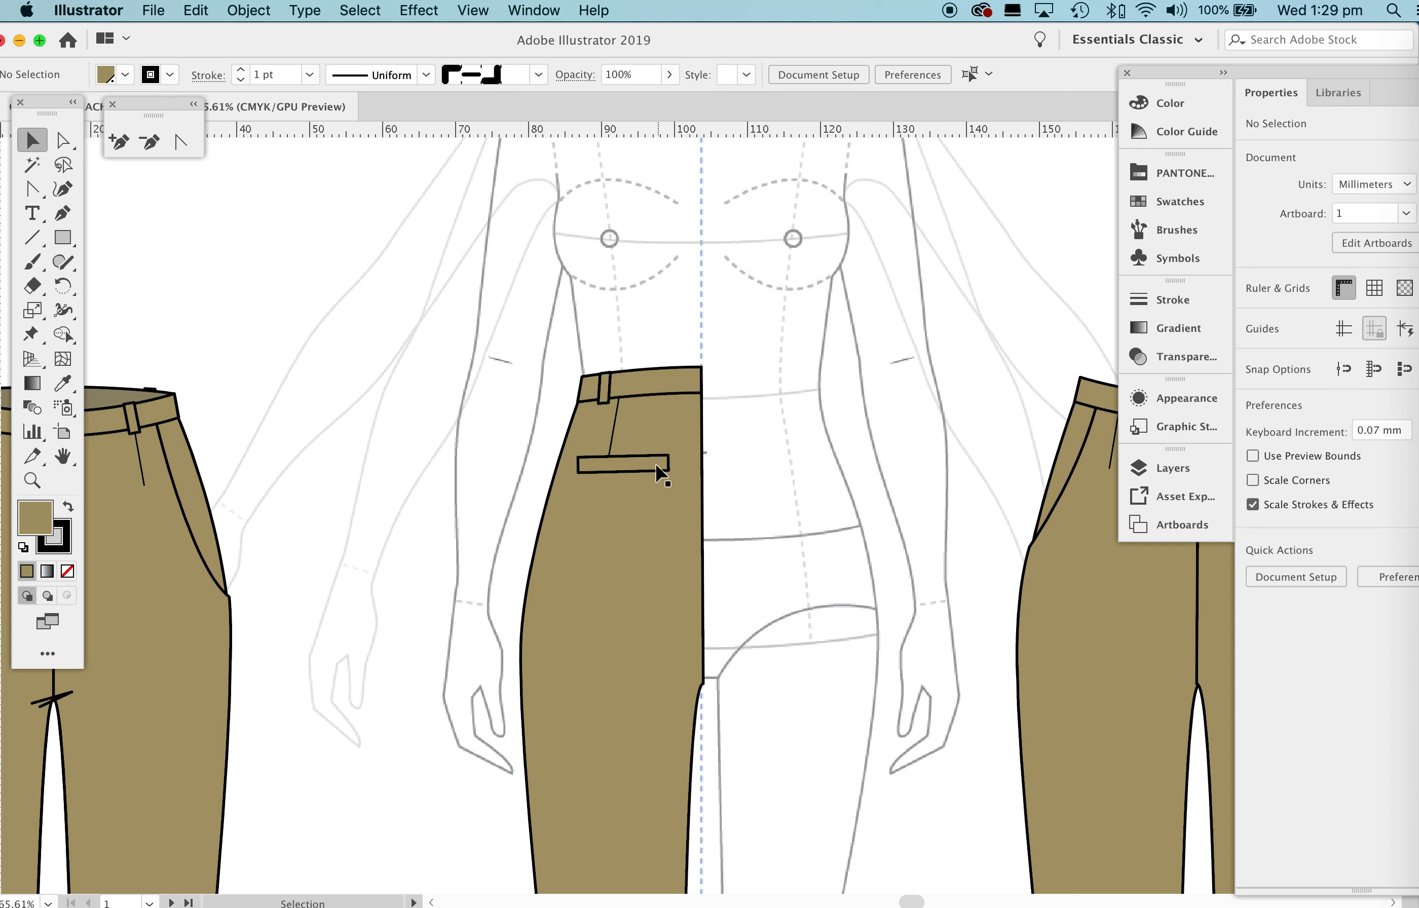
Select all parts of the half trousers and reflect a copy across the vertical axis.
{"action": "key", "text": "z"}
{"action": "left_click_drag", "start_coordinate": [804, 448], "coordinate": [589, 576]}
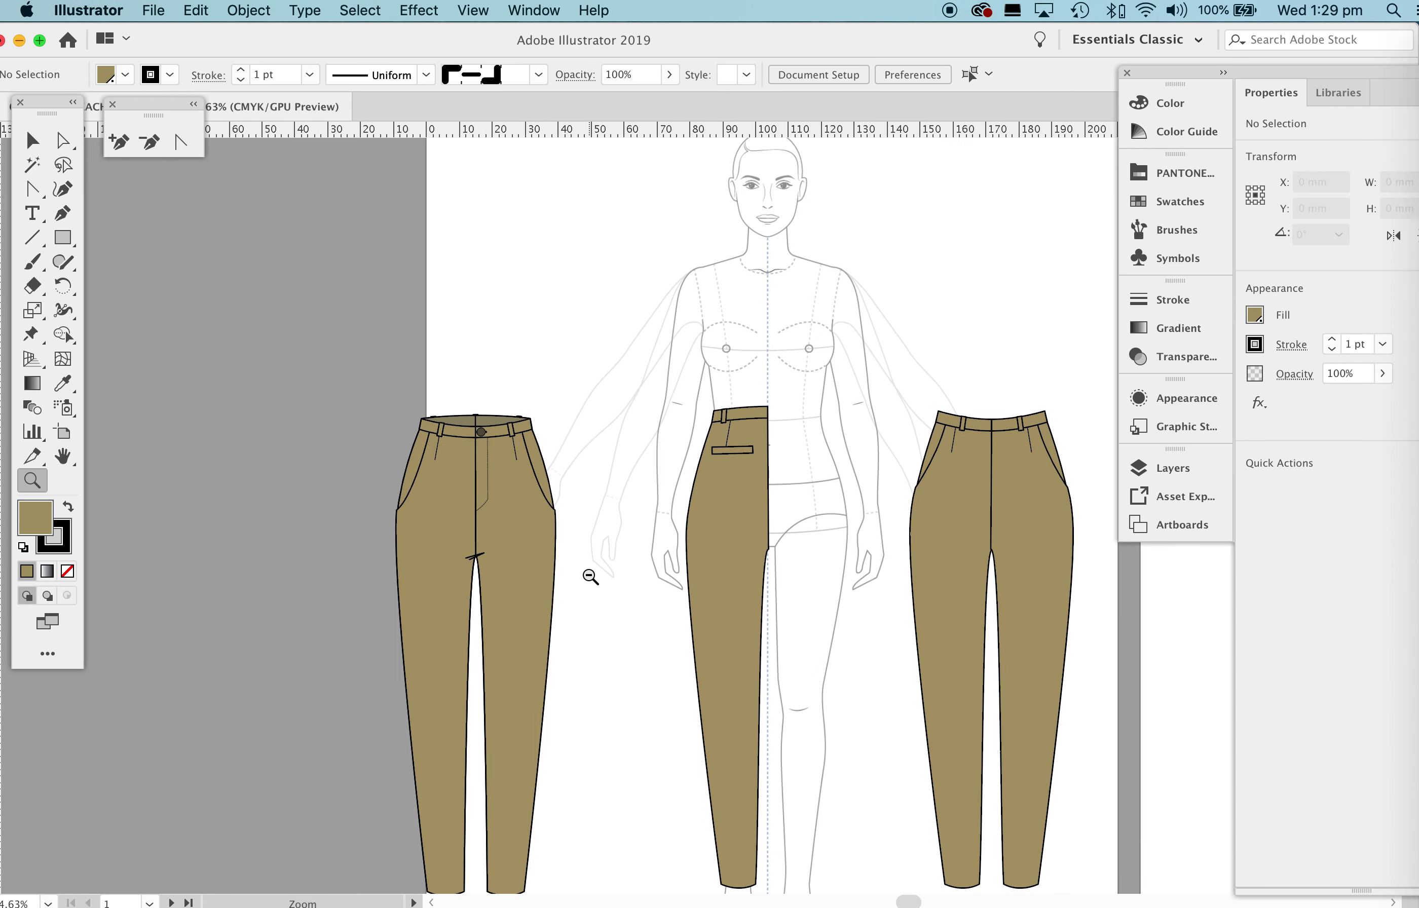
{"action": "key", "text": "v"}
{"action": "left_click_drag", "start_coordinate": [767, 830], "coordinate": [793, 802]}
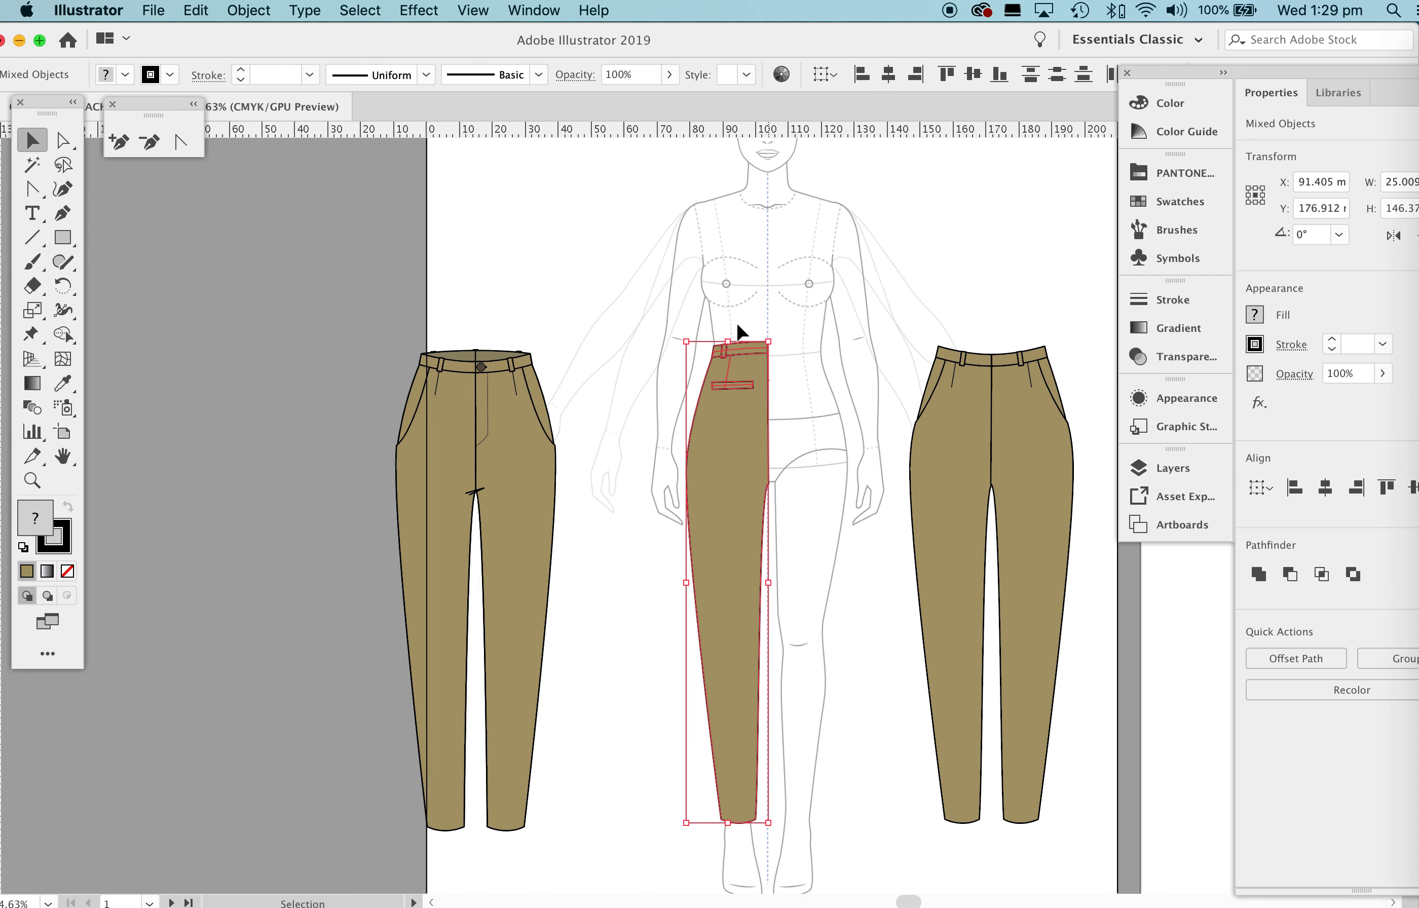
{"action": "left_click", "coordinate": [637, 289]}
{"action": "left_click_drag", "start_coordinate": [813, 847], "coordinate": [741, 531]}
{"action": "right_click", "coordinate": [731, 428]}
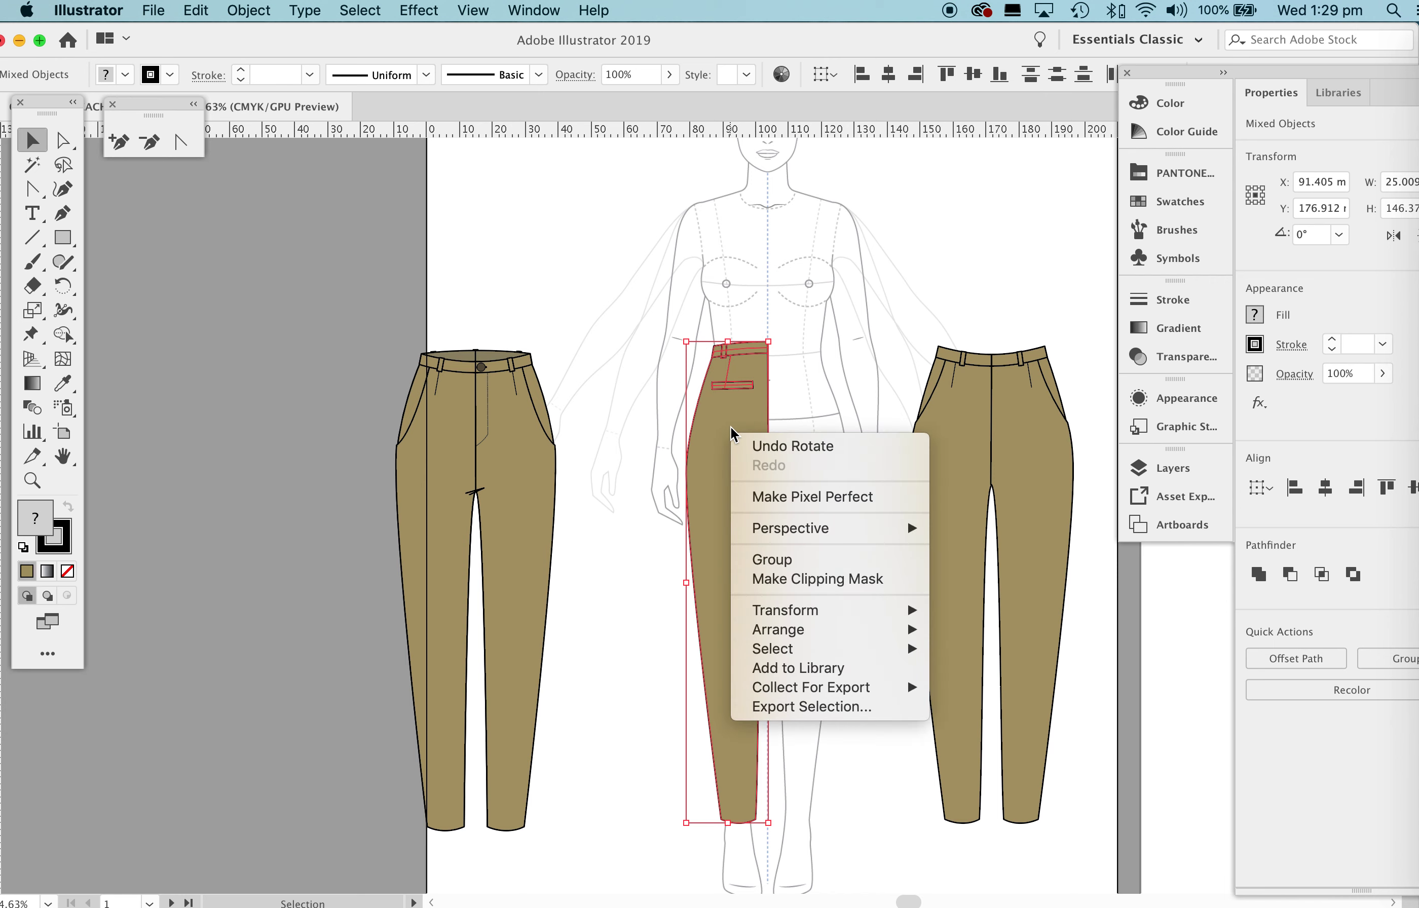
{"action": "mouse_move", "coordinate": [803, 618]}
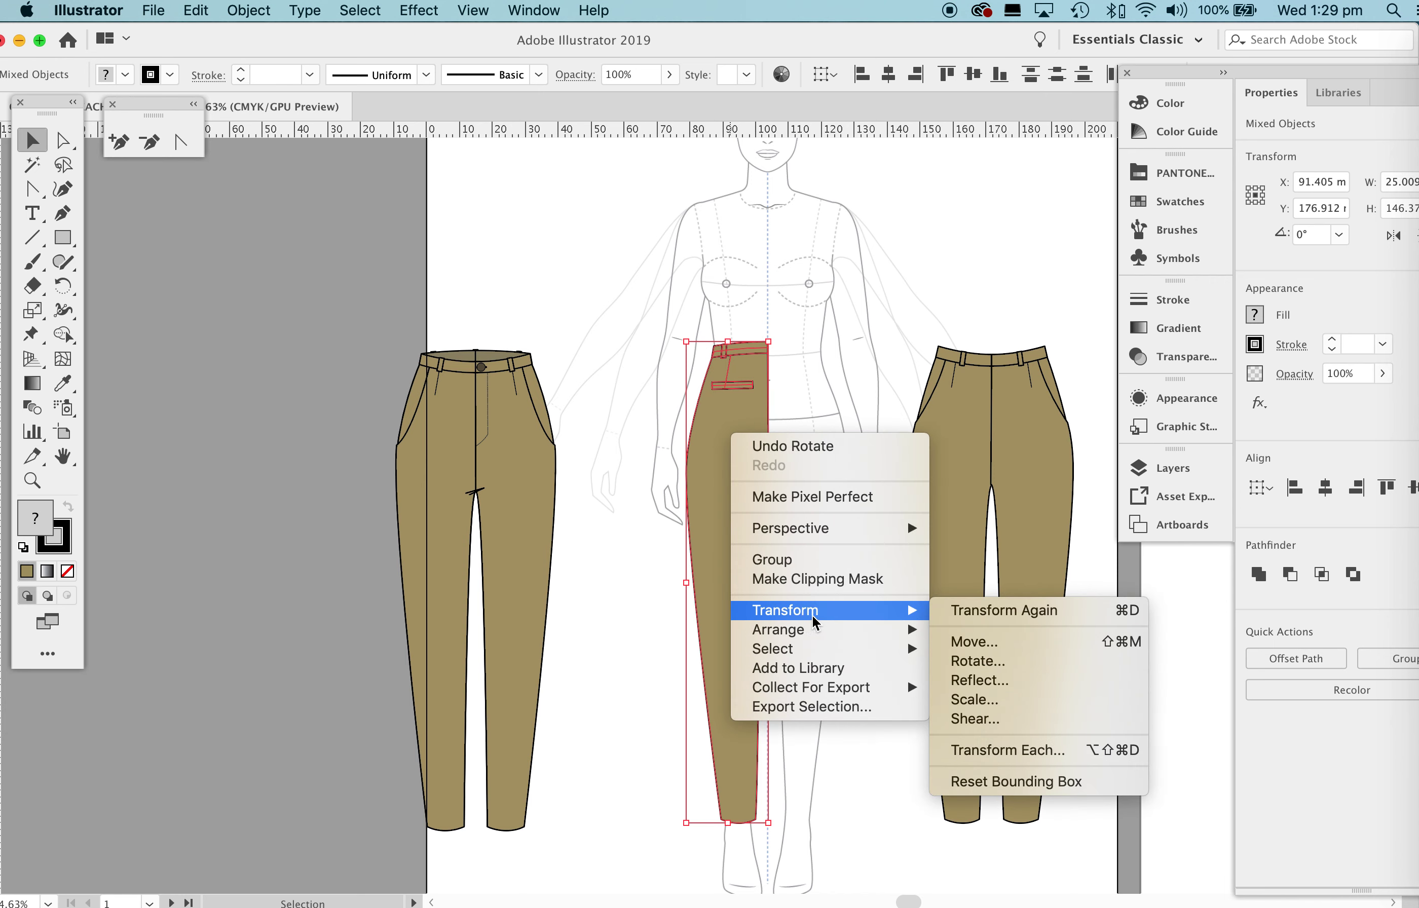
{"action": "left_click", "coordinate": [990, 680]}
{"action": "left_click", "coordinate": [1030, 412]}
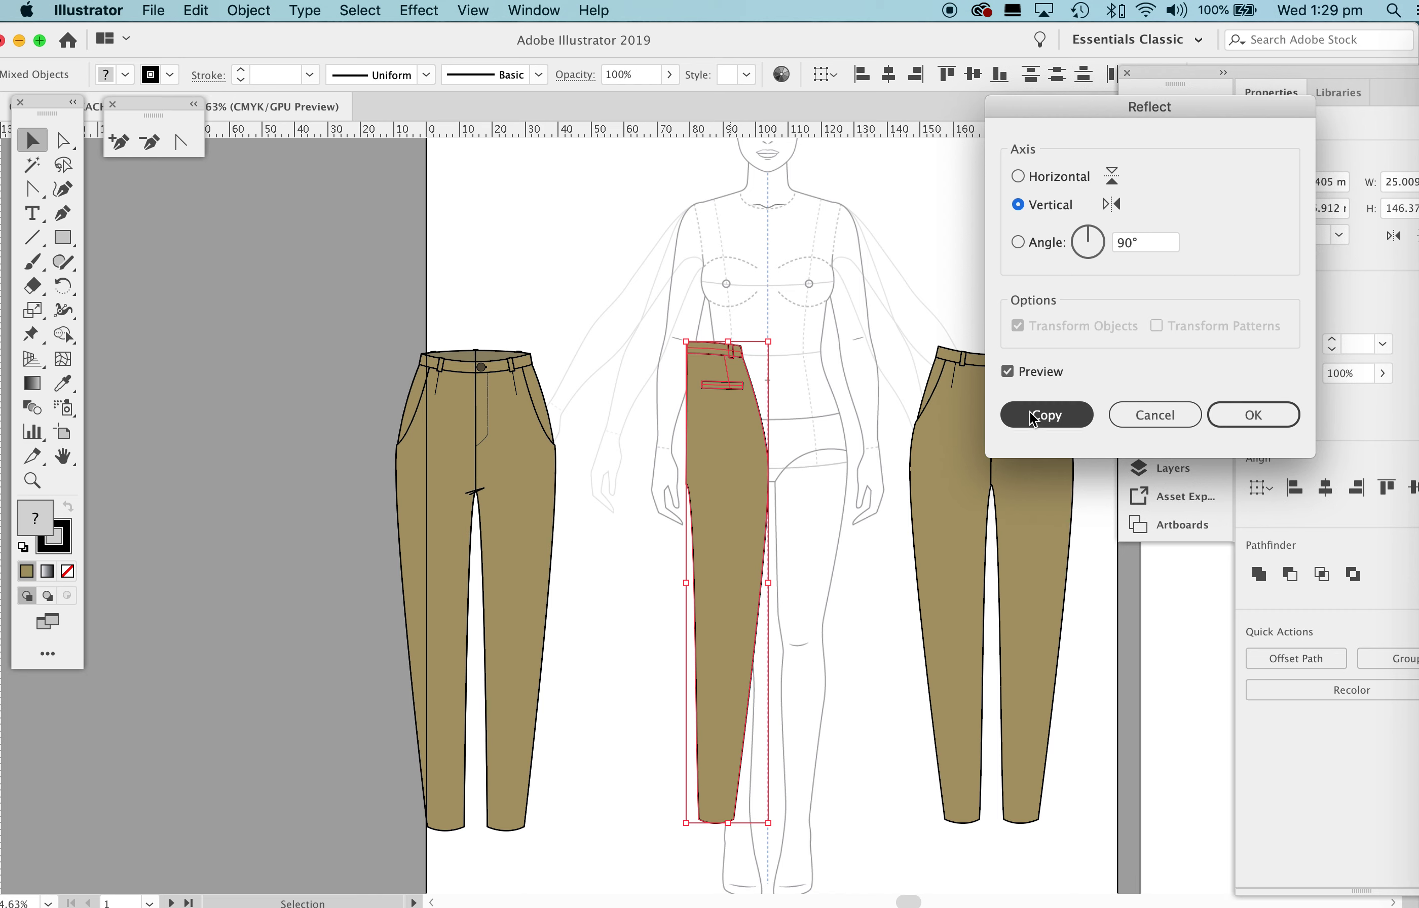
Move the mirrored half to the other side of the body and nudge it until the two halves meet at the centre line.
{"action": "left_click_drag", "start_coordinate": [729, 492], "coordinate": [815, 494]}
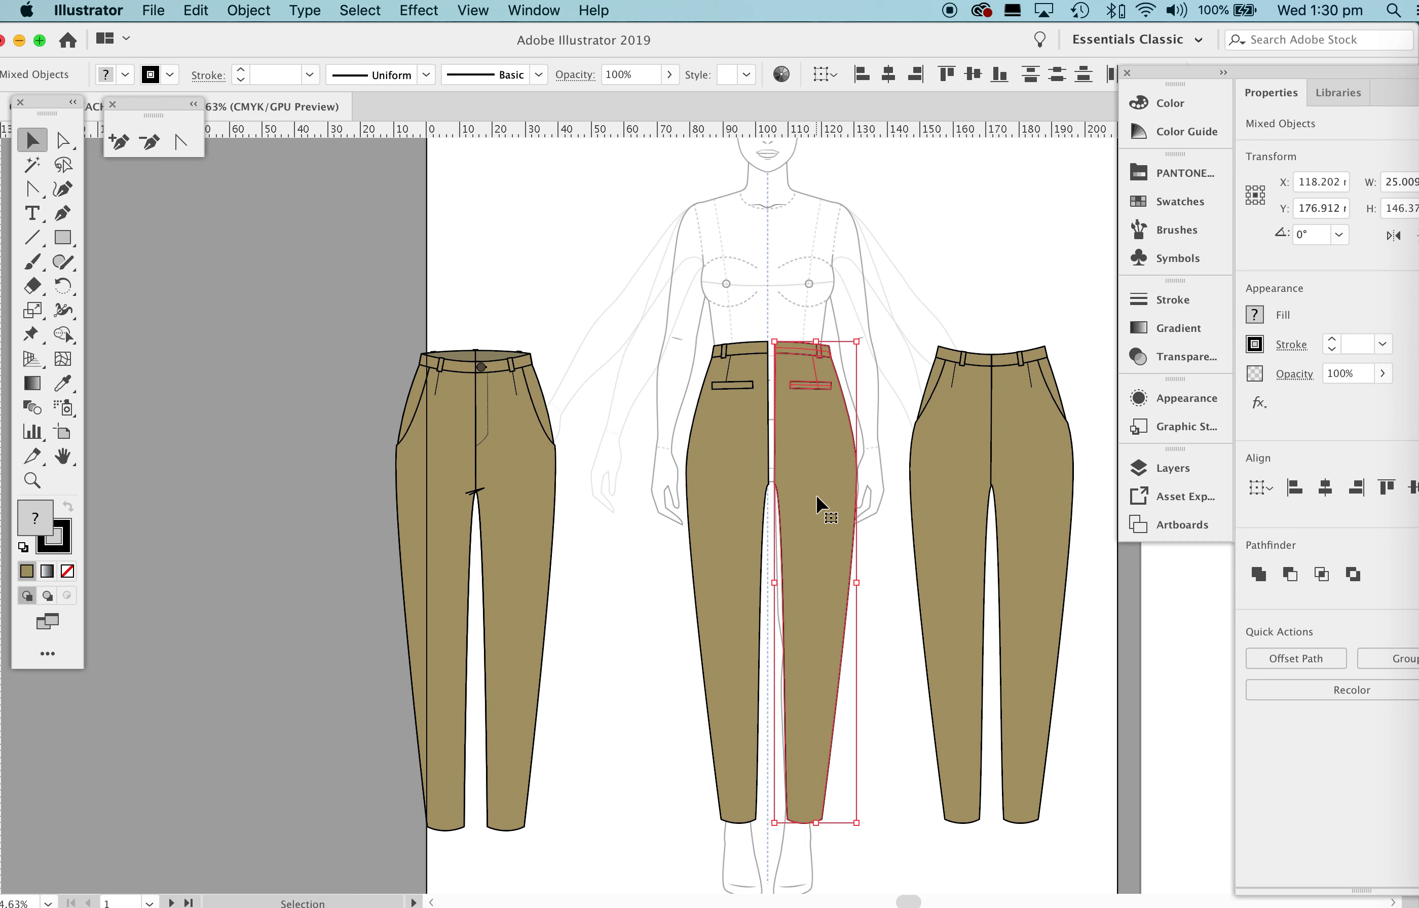
{"action": "key", "text": "Left"}
{"action": "key", "text": "Left"}
{"action": "key", "text": "Left"}
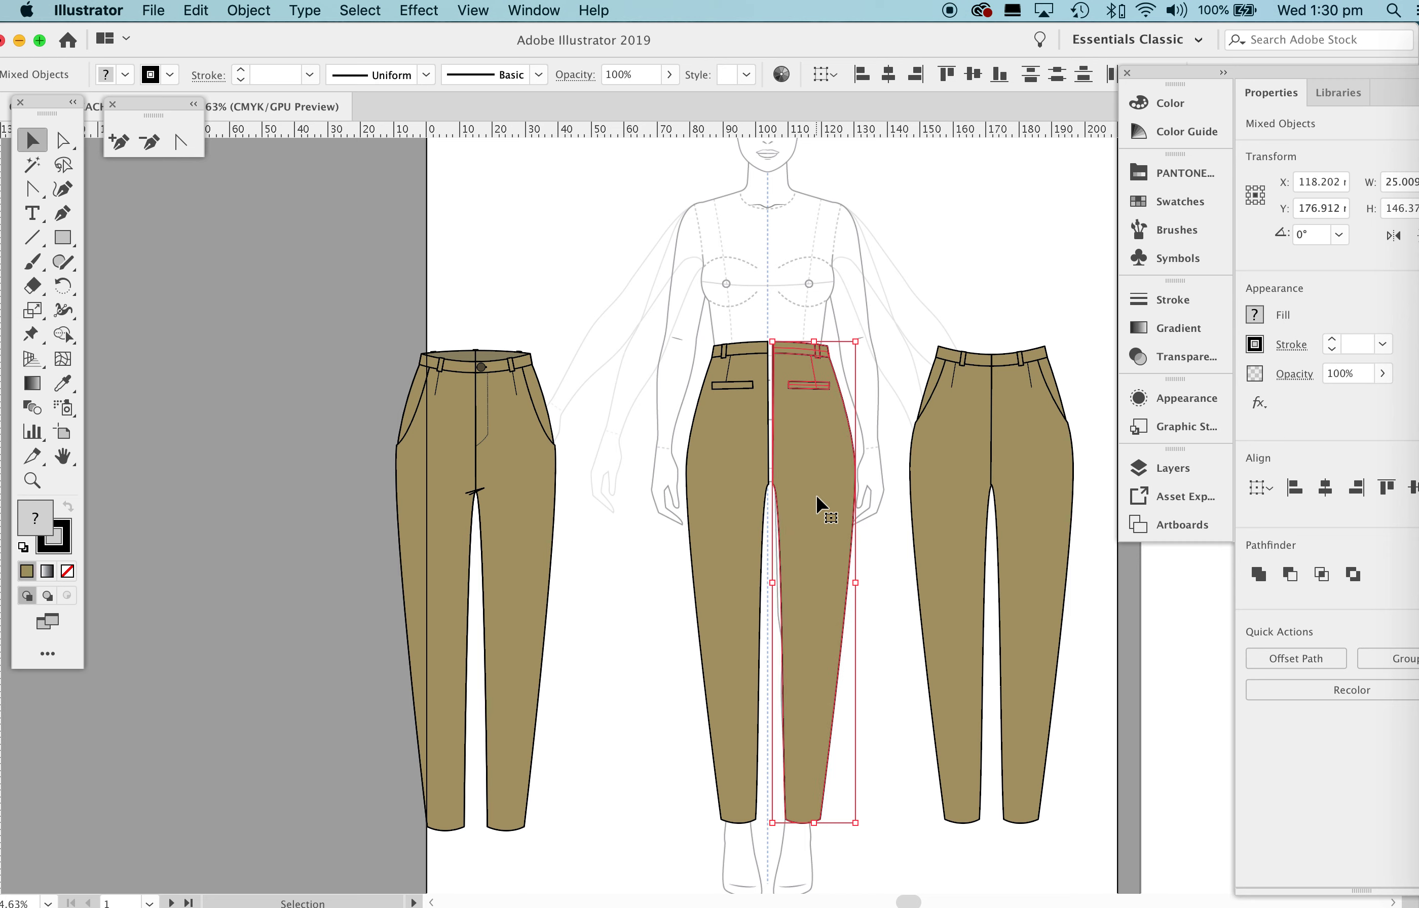
{"action": "key", "text": "Left"}
{"action": "key", "text": "Left"}
{"action": "key", "text": "Left"}
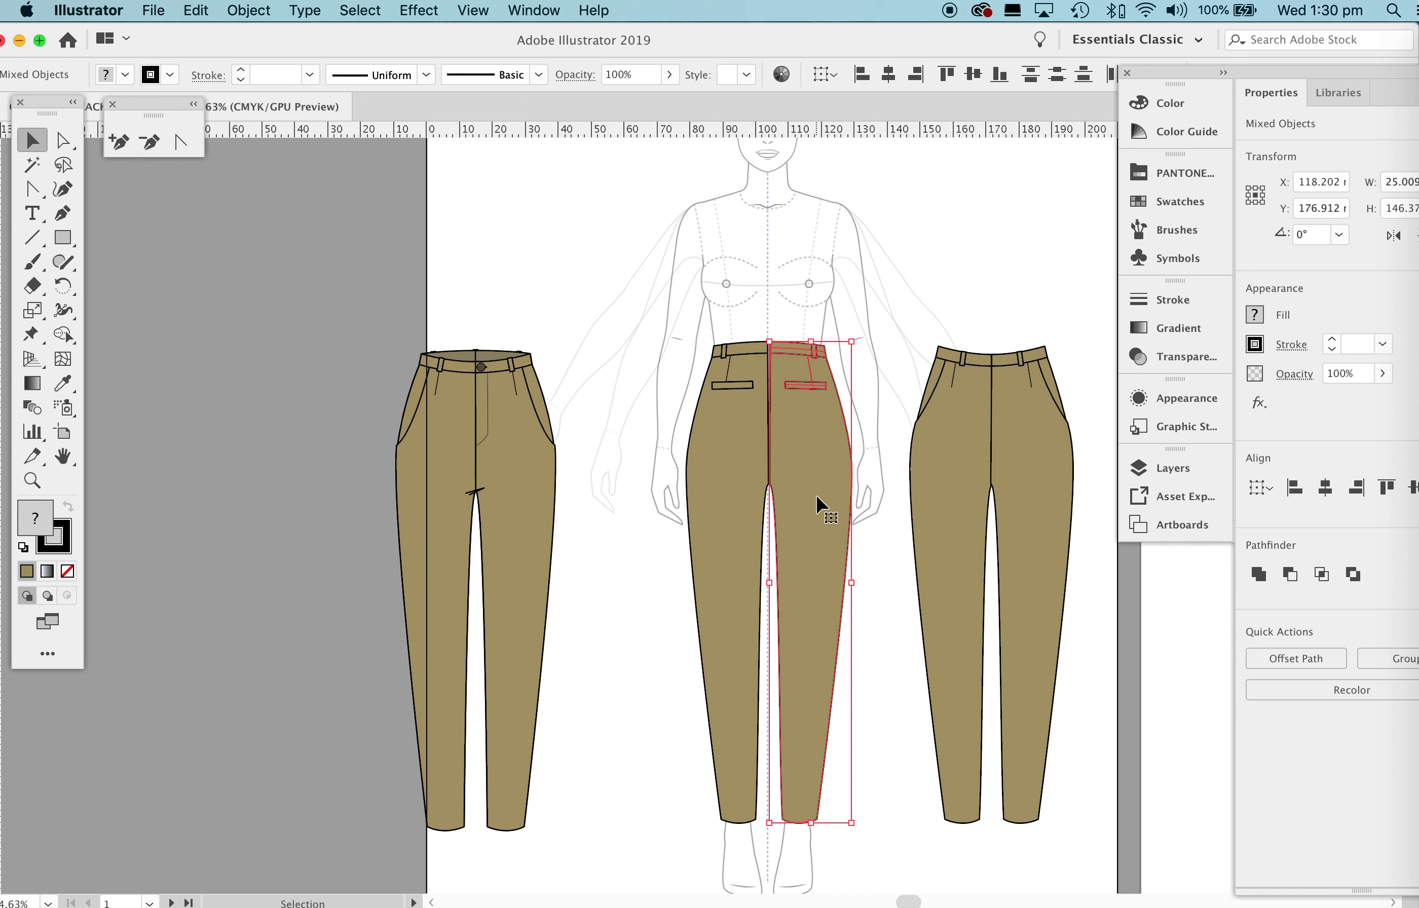
{"action": "key", "text": "Left"}
{"action": "key", "text": "Left"}
{"action": "key", "text": "Left"}
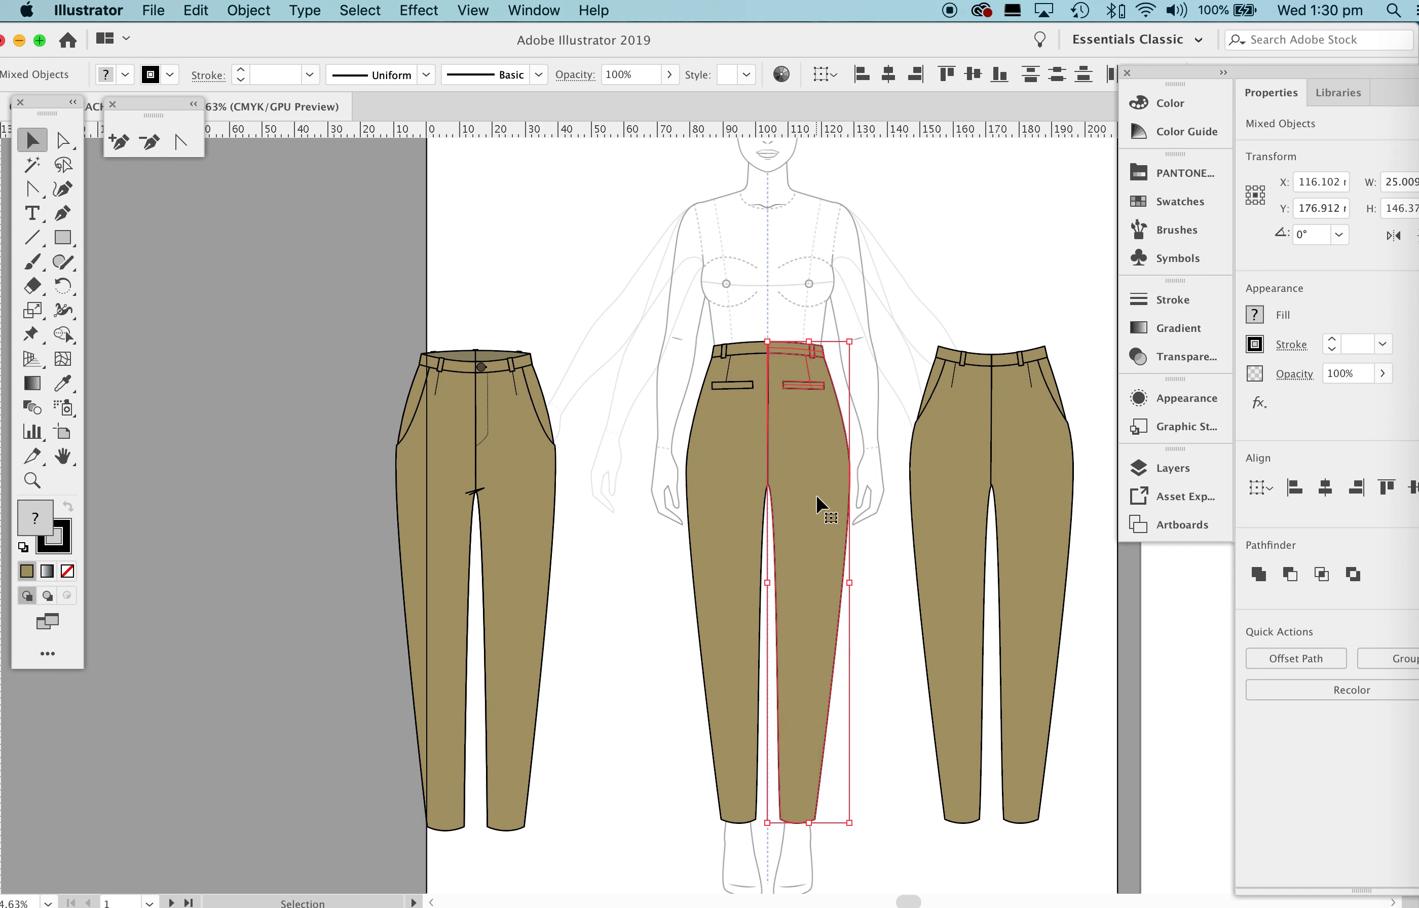
{"action": "left_click", "coordinate": [839, 307]}
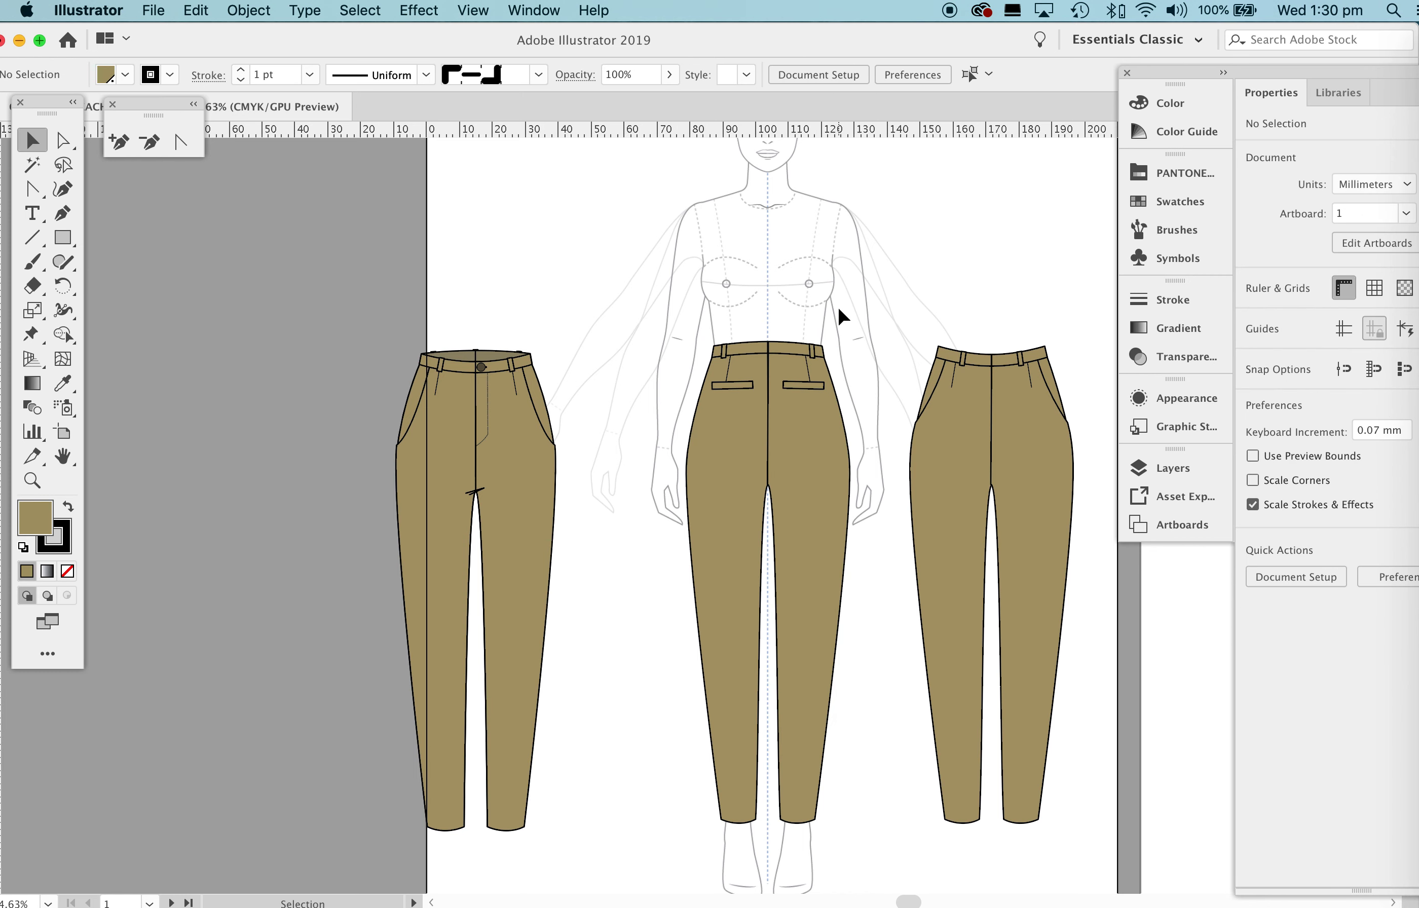
{"action": "left_click_drag", "start_coordinate": [781, 312], "coordinate": [874, 540]}
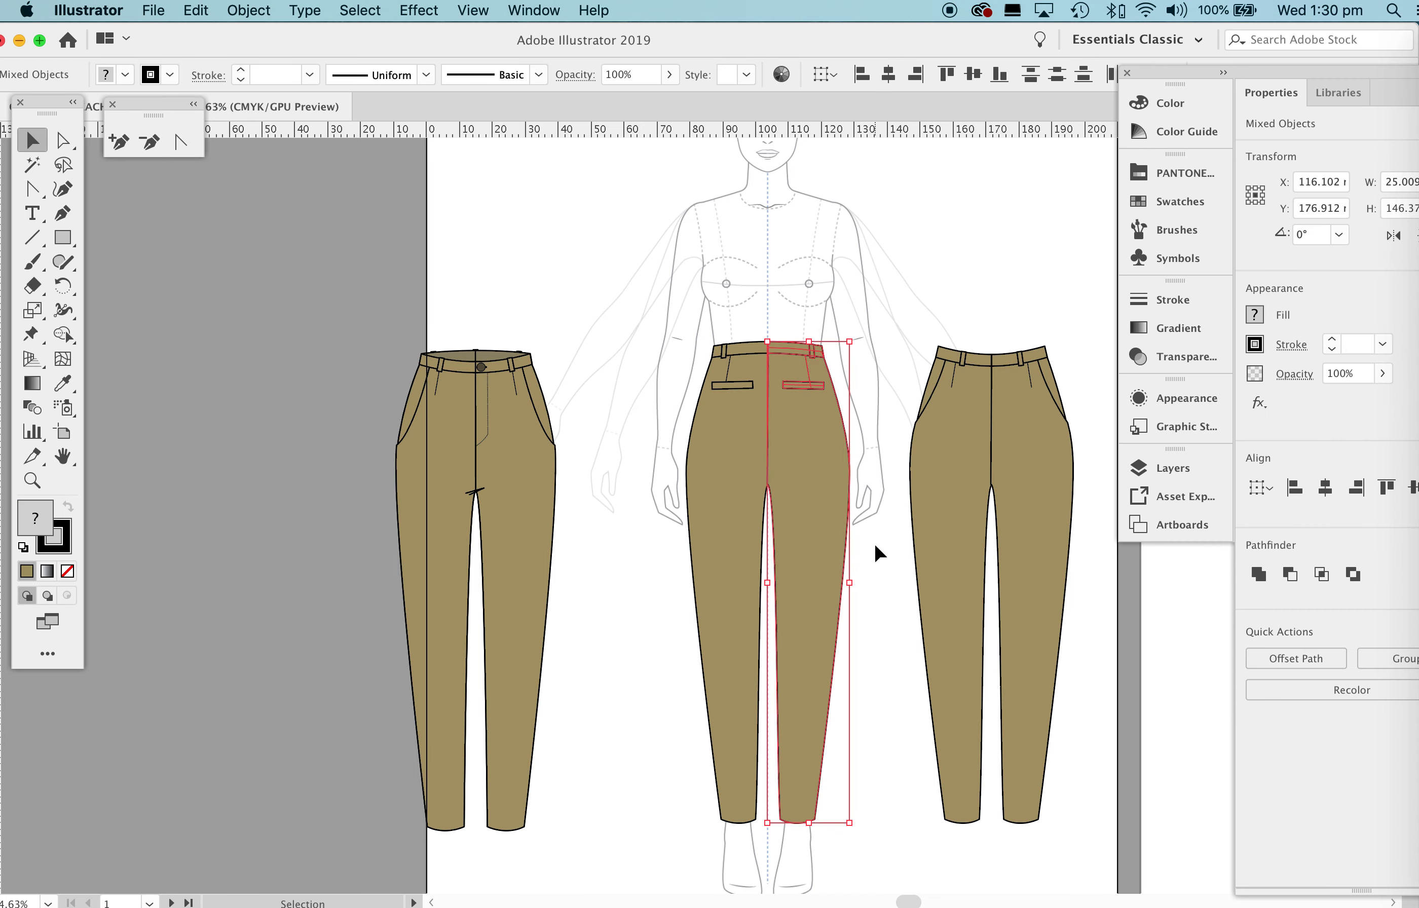
{"action": "left_click", "coordinate": [907, 288]}
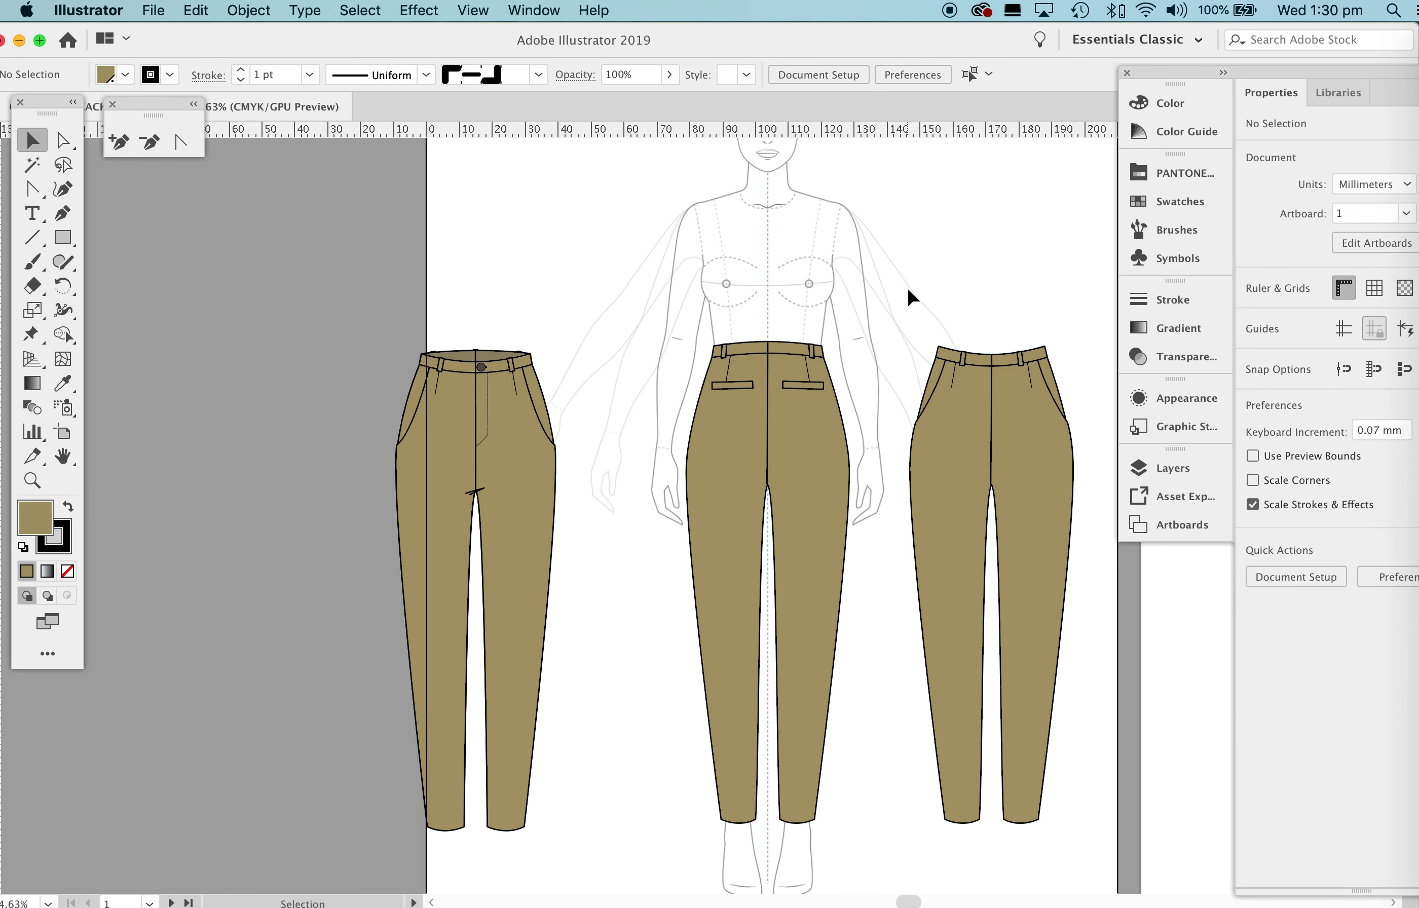
{"action": "key", "text": "ctrl+Up"}
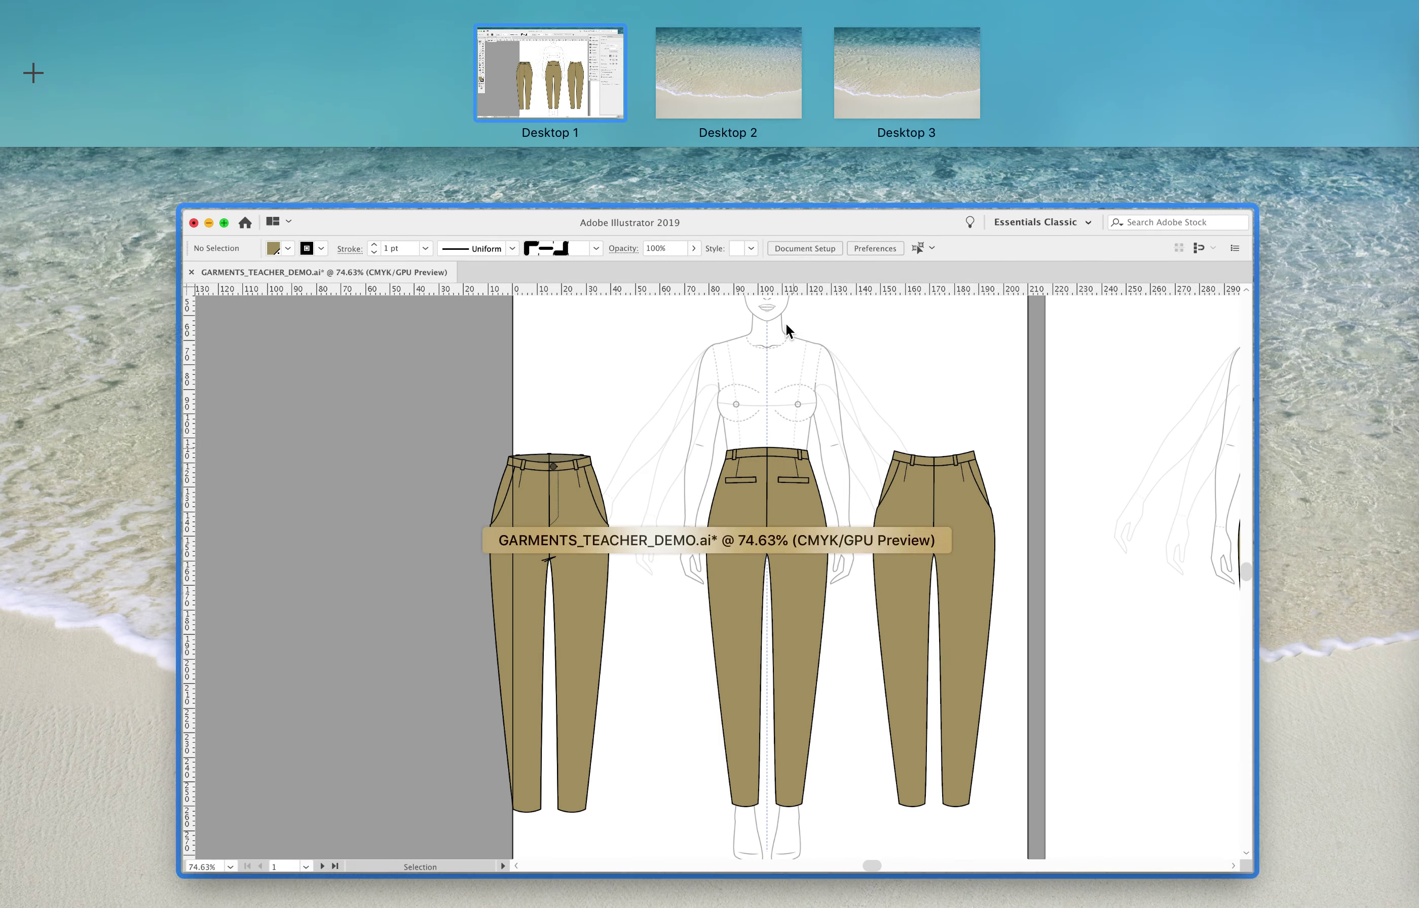
{"action": "left_click", "coordinate": [785, 321]}
Draw a vertical Pen line about 4 mm long from the waistband's top centre to just below its lower seam.
{"action": "left_click", "coordinate": [779, 372]}
{"action": "key", "text": "z"}
{"action": "left_click_drag", "start_coordinate": [773, 320], "coordinate": [1055, 456]}
{"action": "left_click_drag", "start_coordinate": [814, 460], "coordinate": [636, 383]}
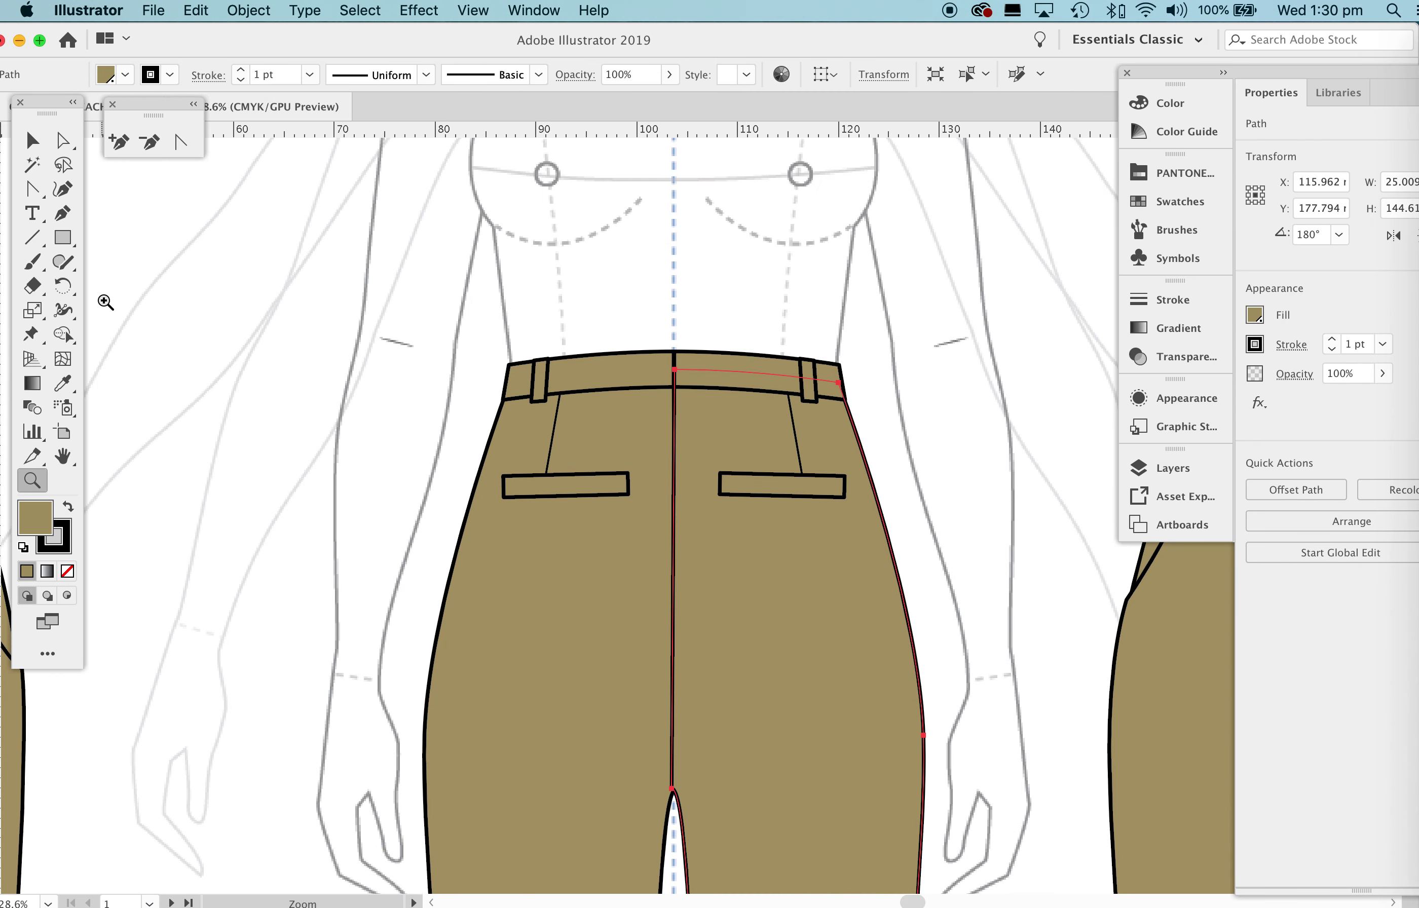
{"action": "left_click", "coordinate": [33, 141]}
{"action": "left_click", "coordinate": [65, 206]}
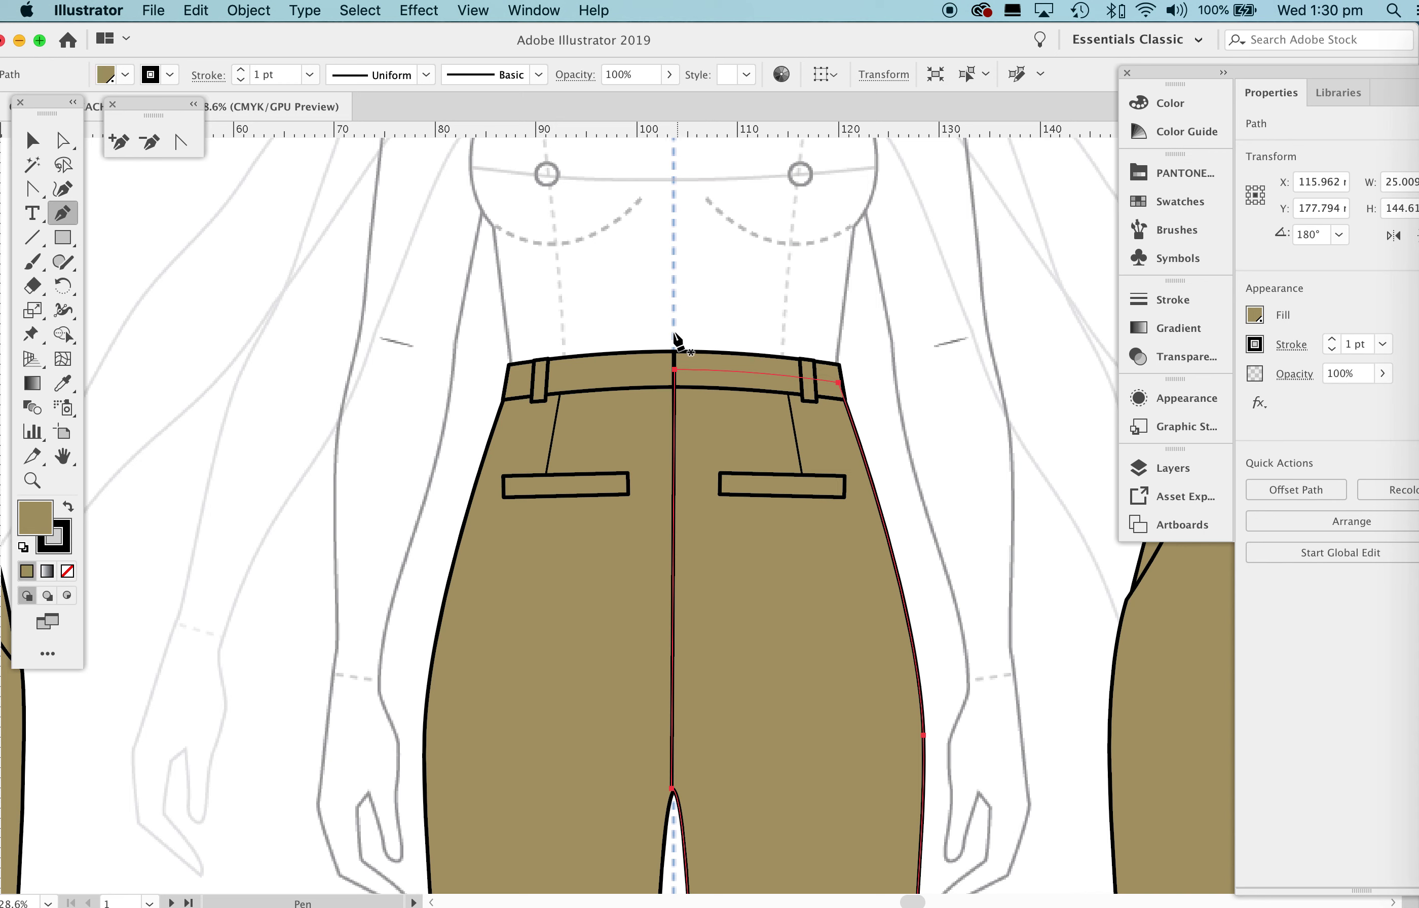
{"action": "key", "text": "v"}
{"action": "left_click", "coordinate": [491, 263]}
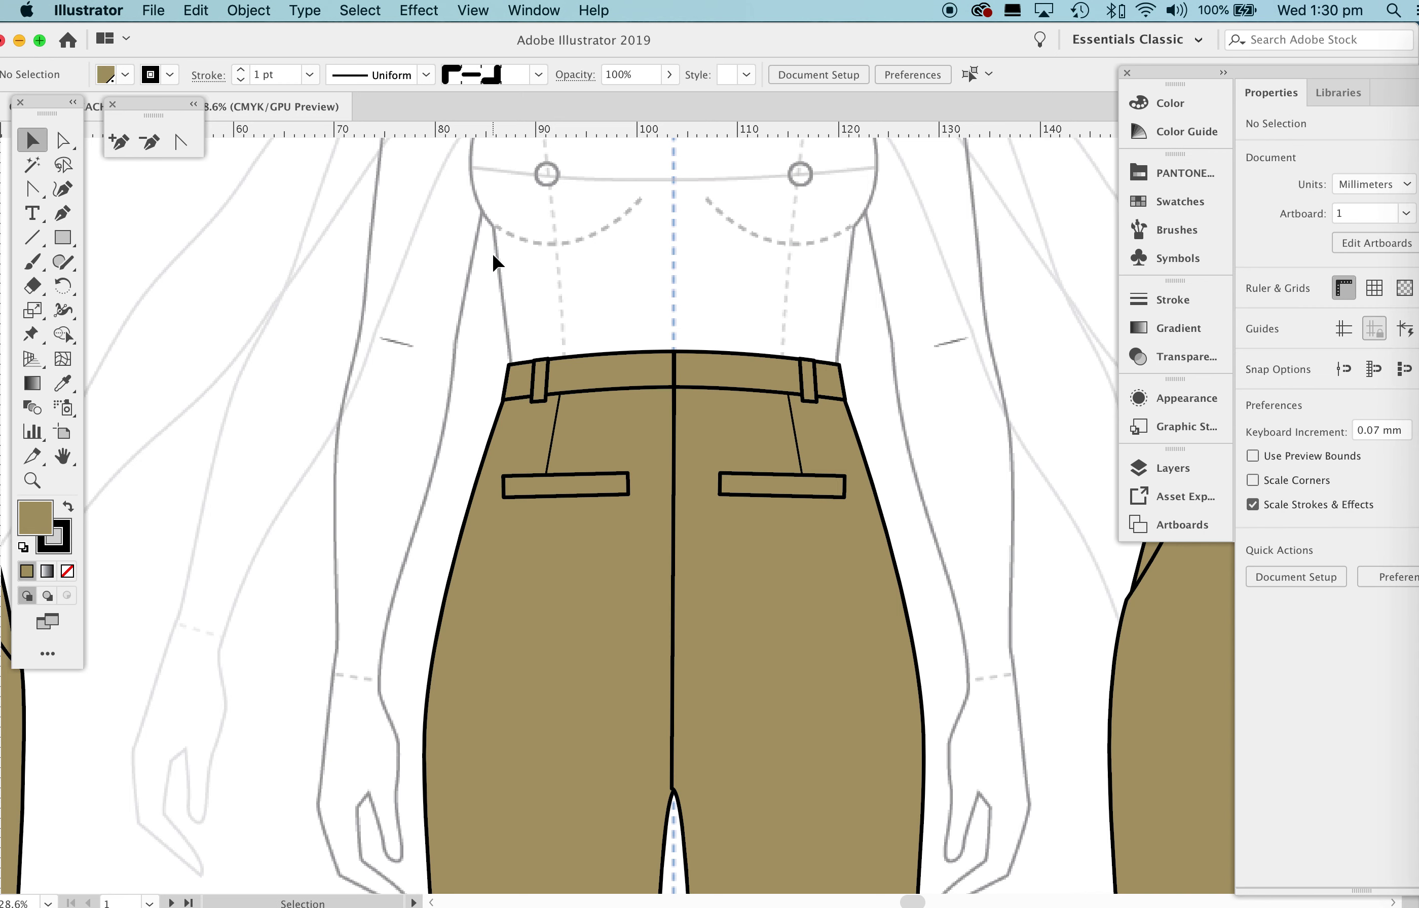
{"action": "key", "text": "p"}
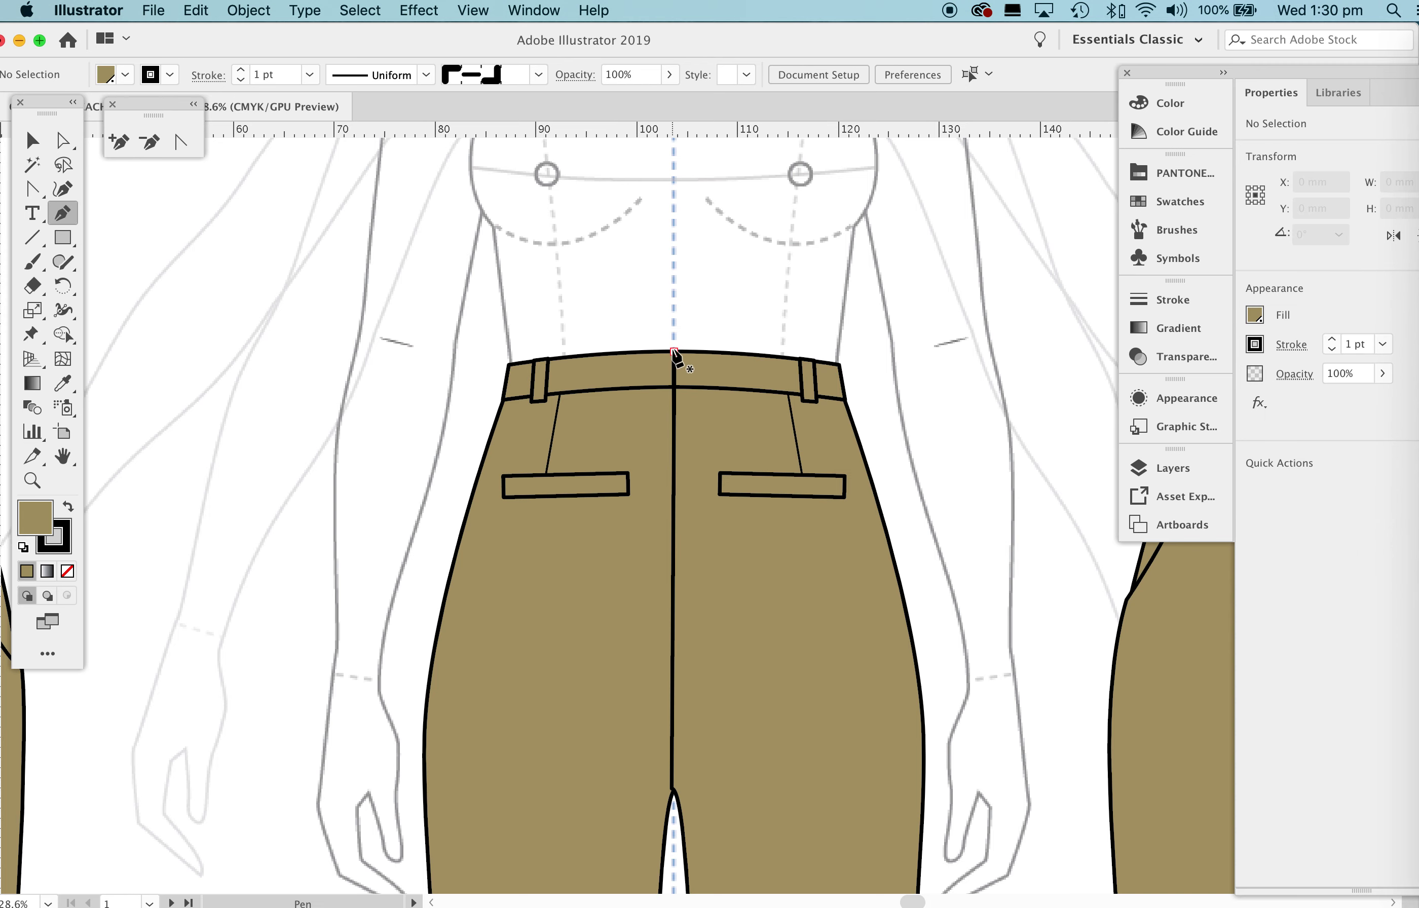
{"action": "key", "text": "z"}
{"action": "left_click", "coordinate": [672, 351]}
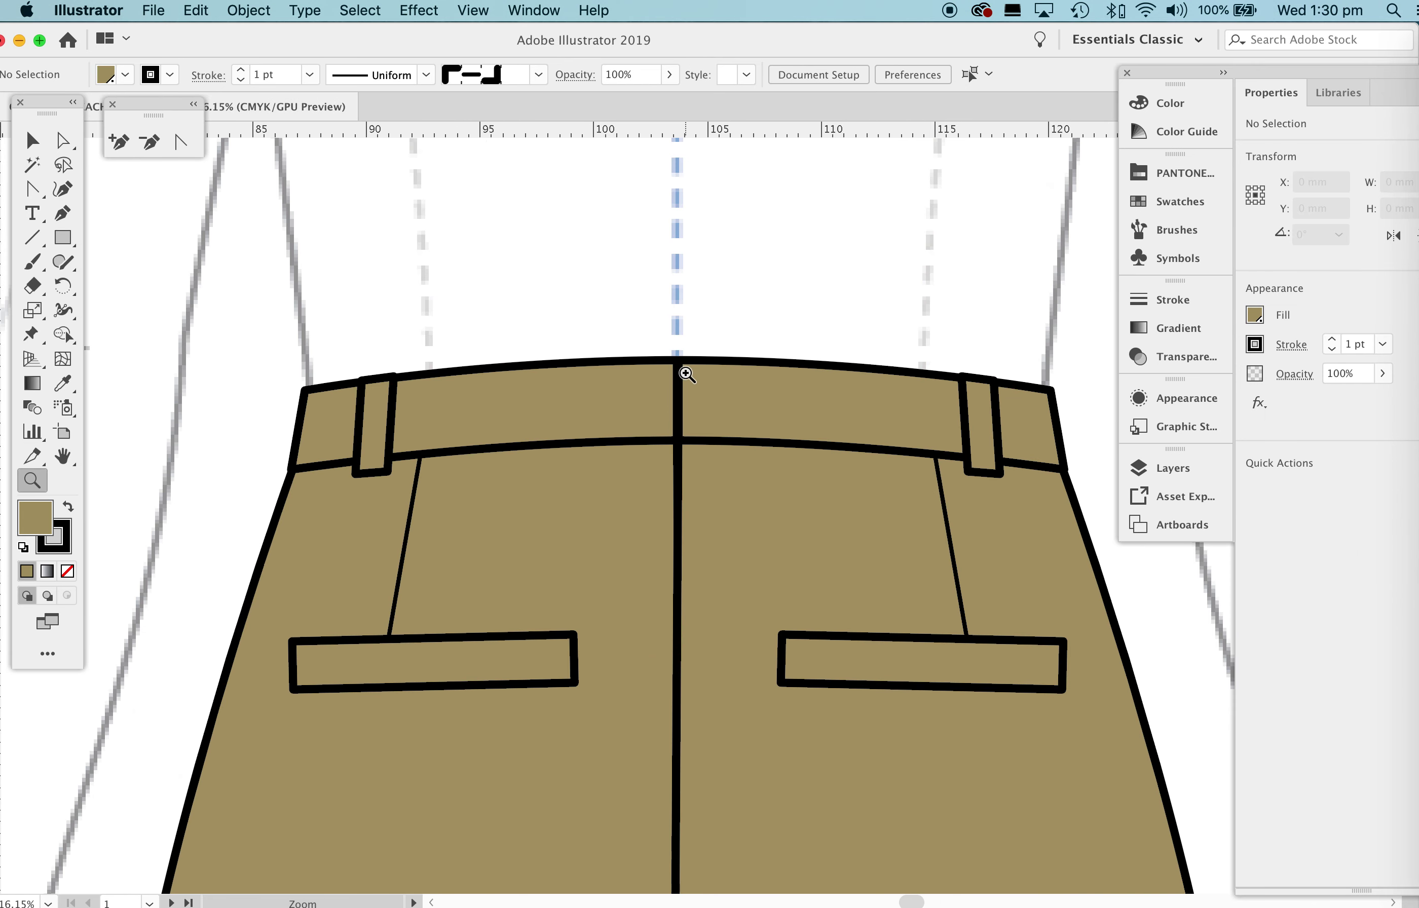
{"action": "key", "text": "p"}
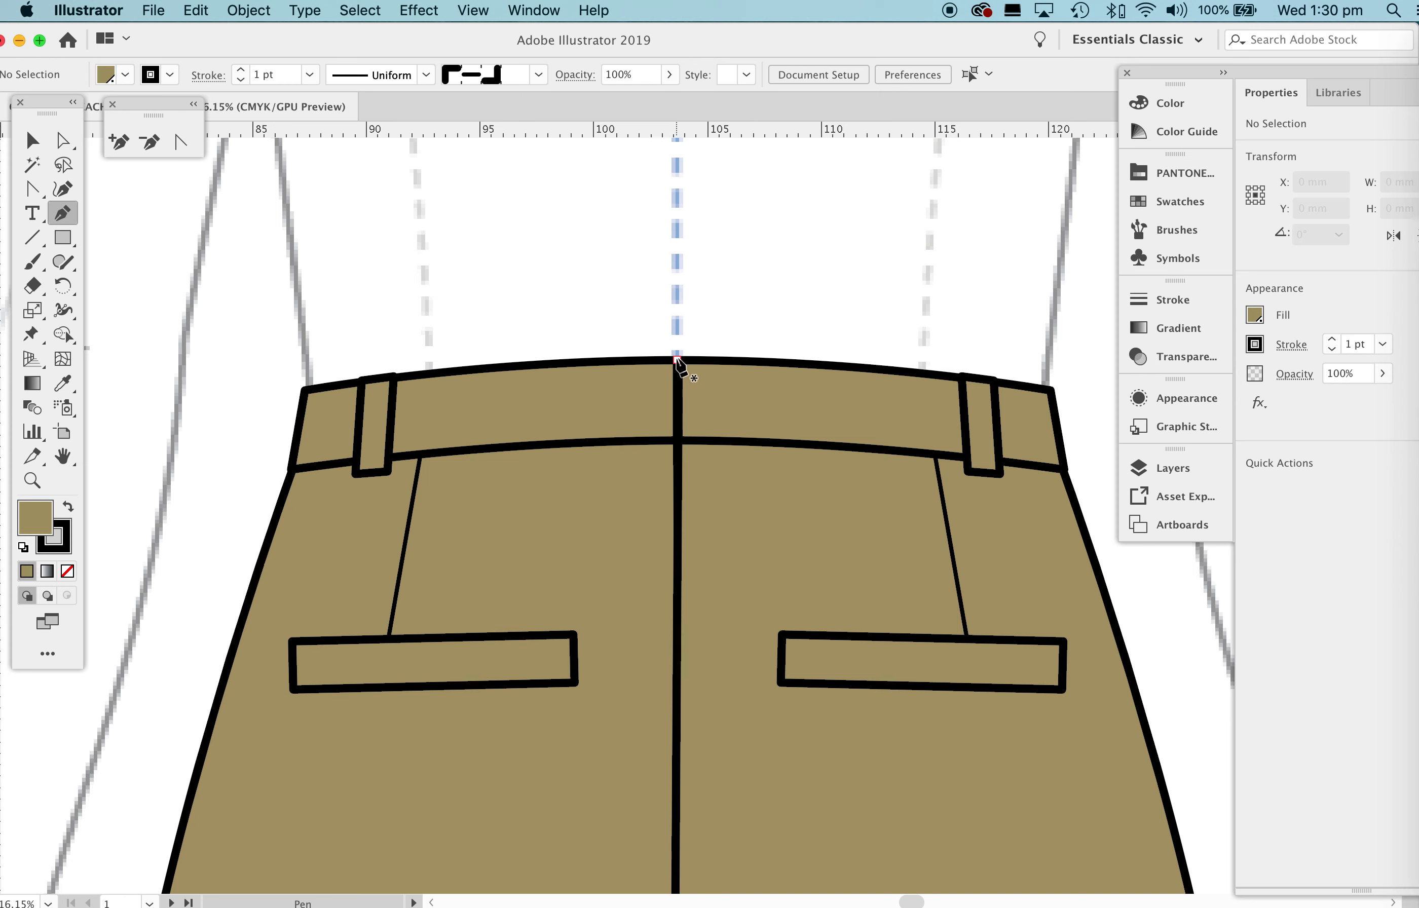
{"action": "left_click", "coordinate": [678, 360]}
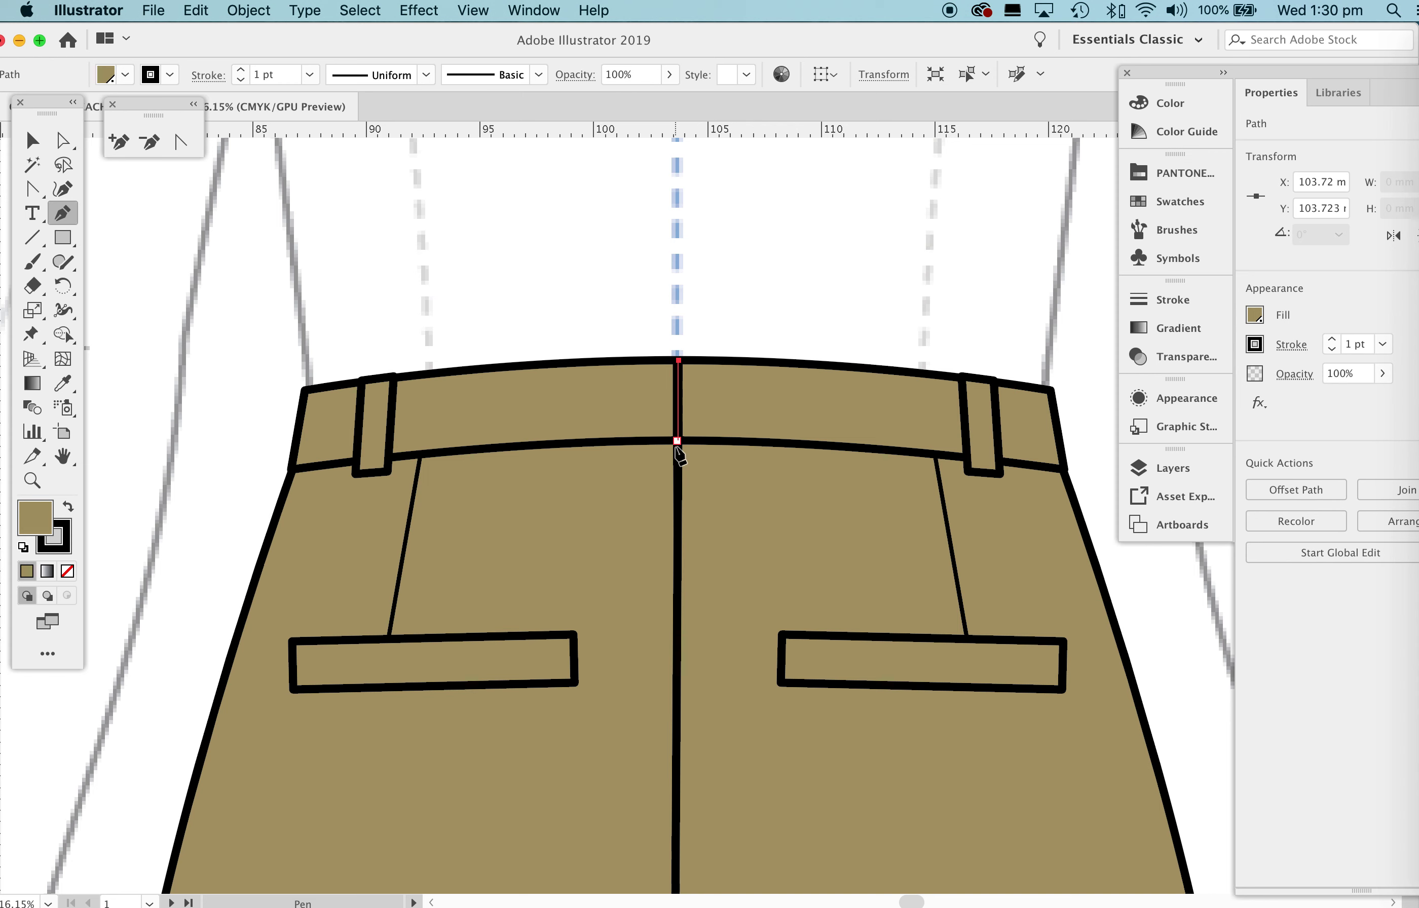
{"action": "left_click", "coordinate": [679, 452]}
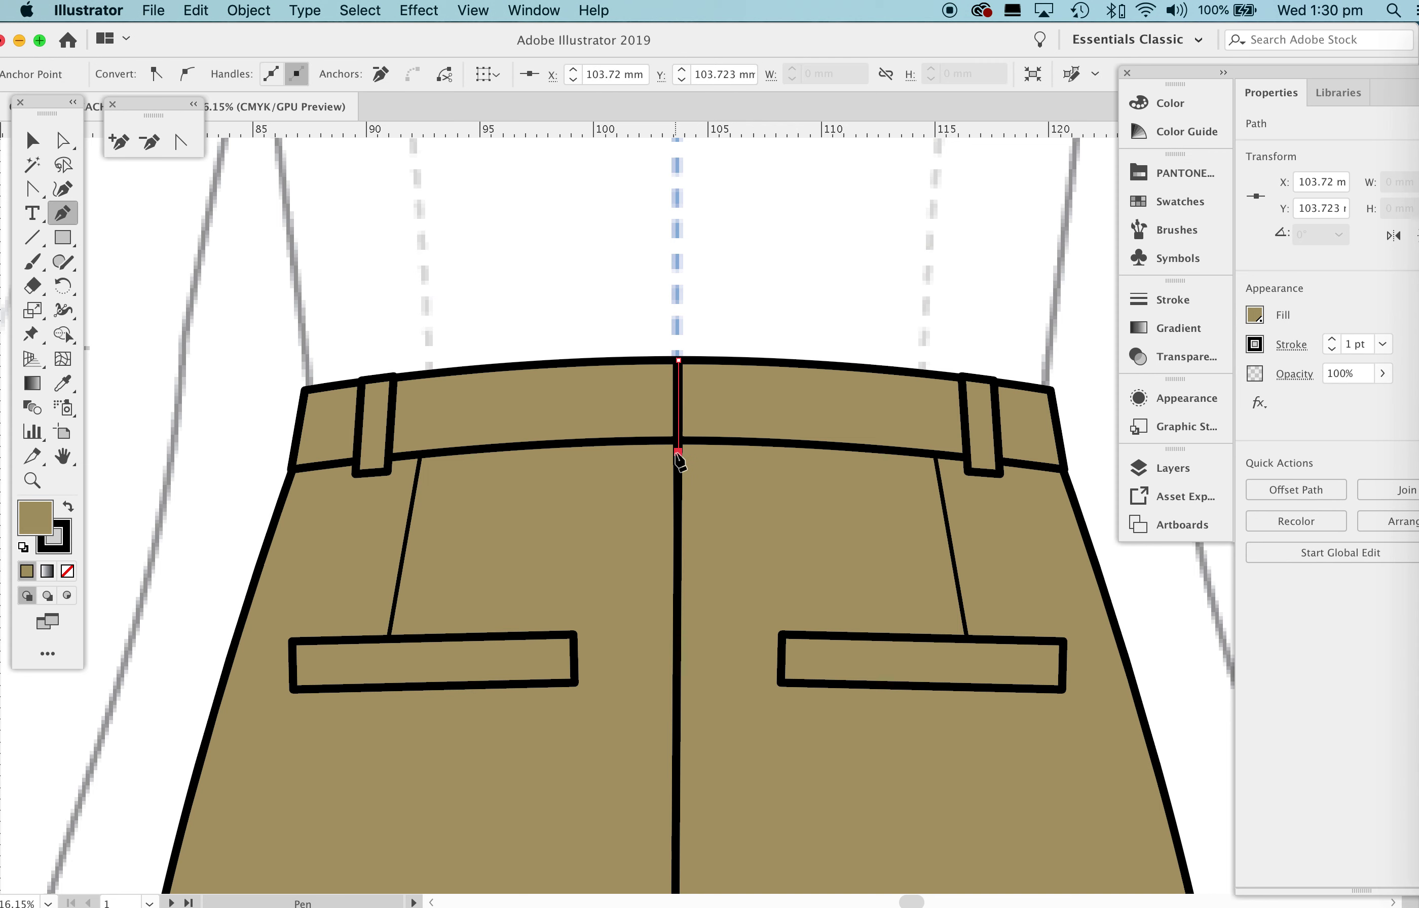
{"action": "key", "text": "Escape"}
Give the waistband's centre line a 6 pt stroke with flat butt caps.
{"action": "left_click", "coordinate": [1381, 345]}
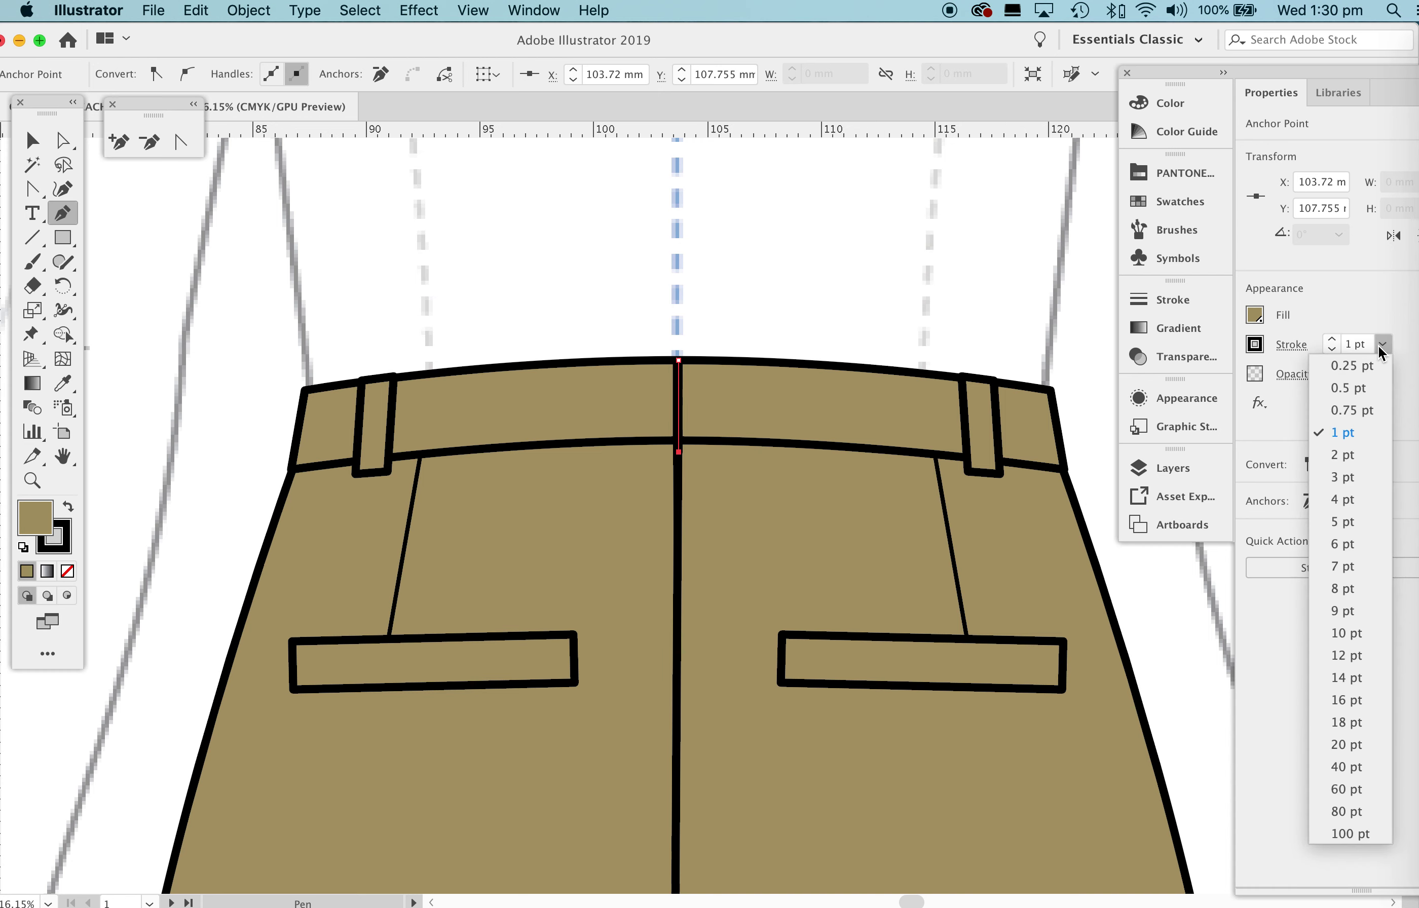
{"action": "left_click", "coordinate": [1344, 543]}
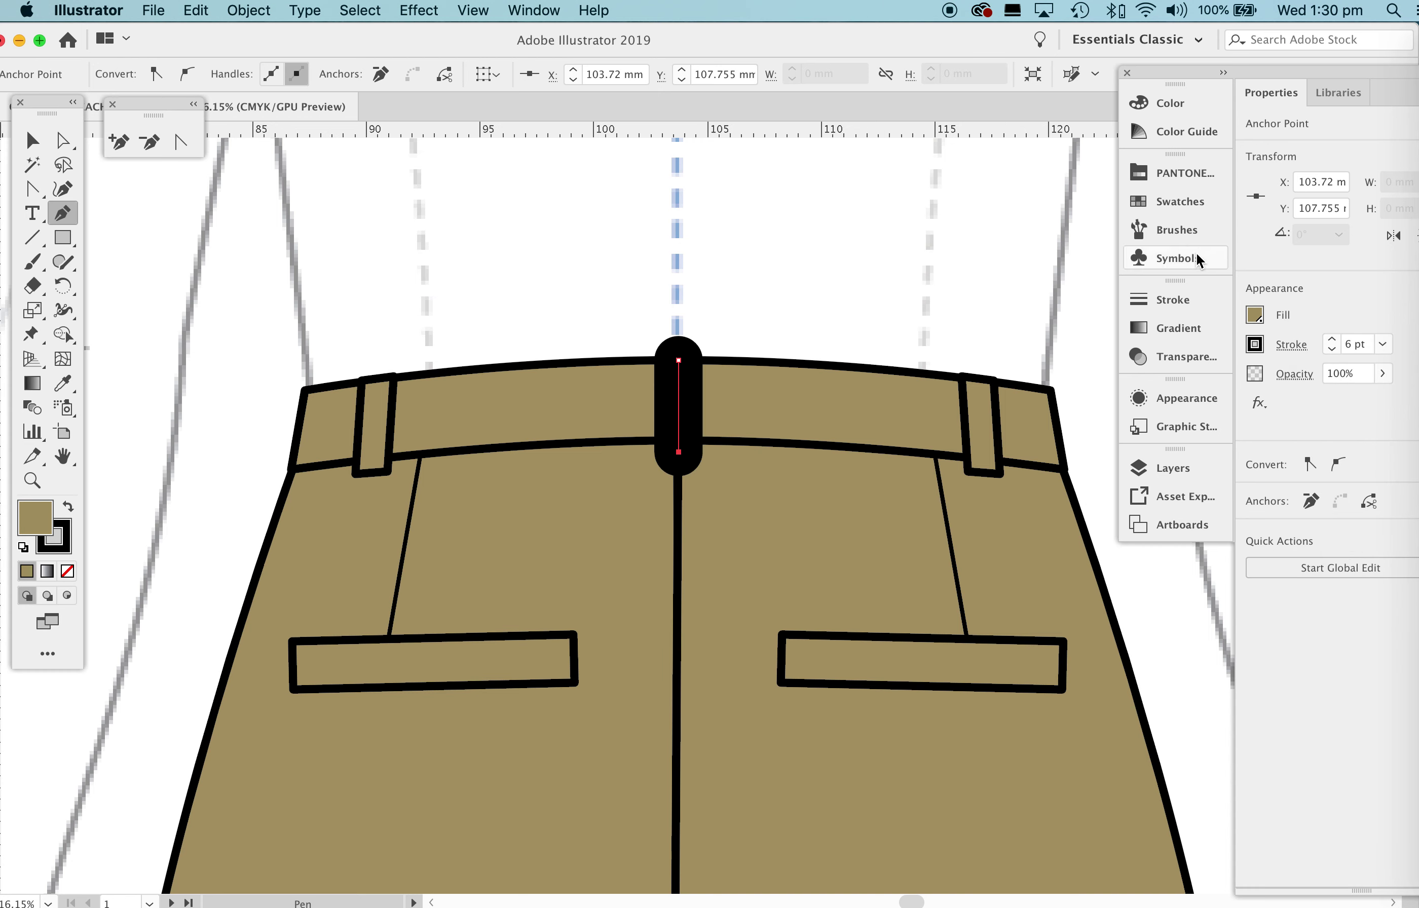
{"action": "left_click", "coordinate": [1165, 298]}
{"action": "left_click", "coordinate": [954, 356]}
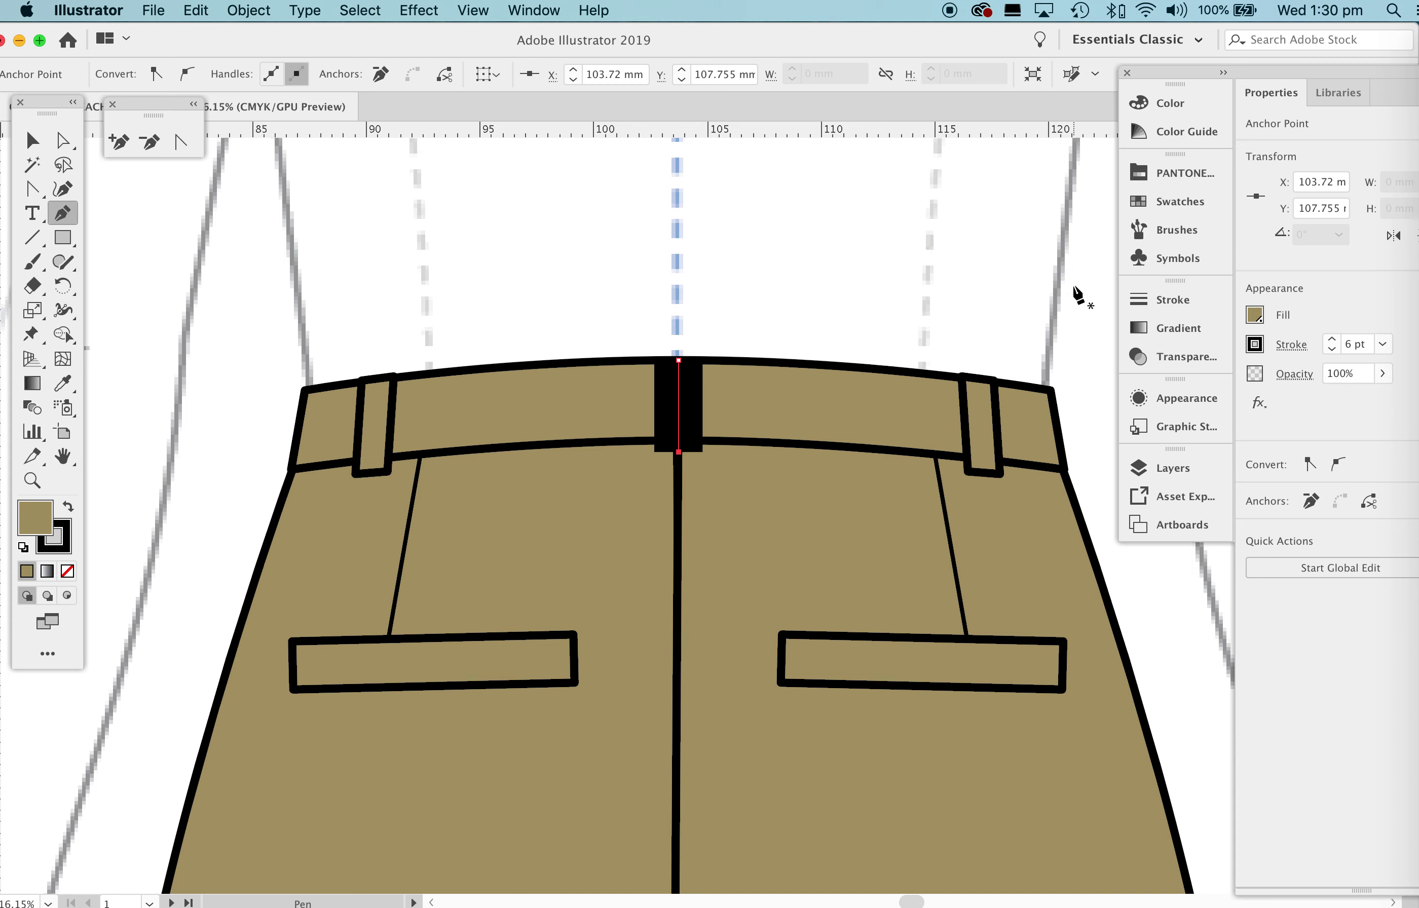
Set the waistband centre line's stroke weight to 4 pt.
{"action": "left_click", "coordinate": [246, 10]}
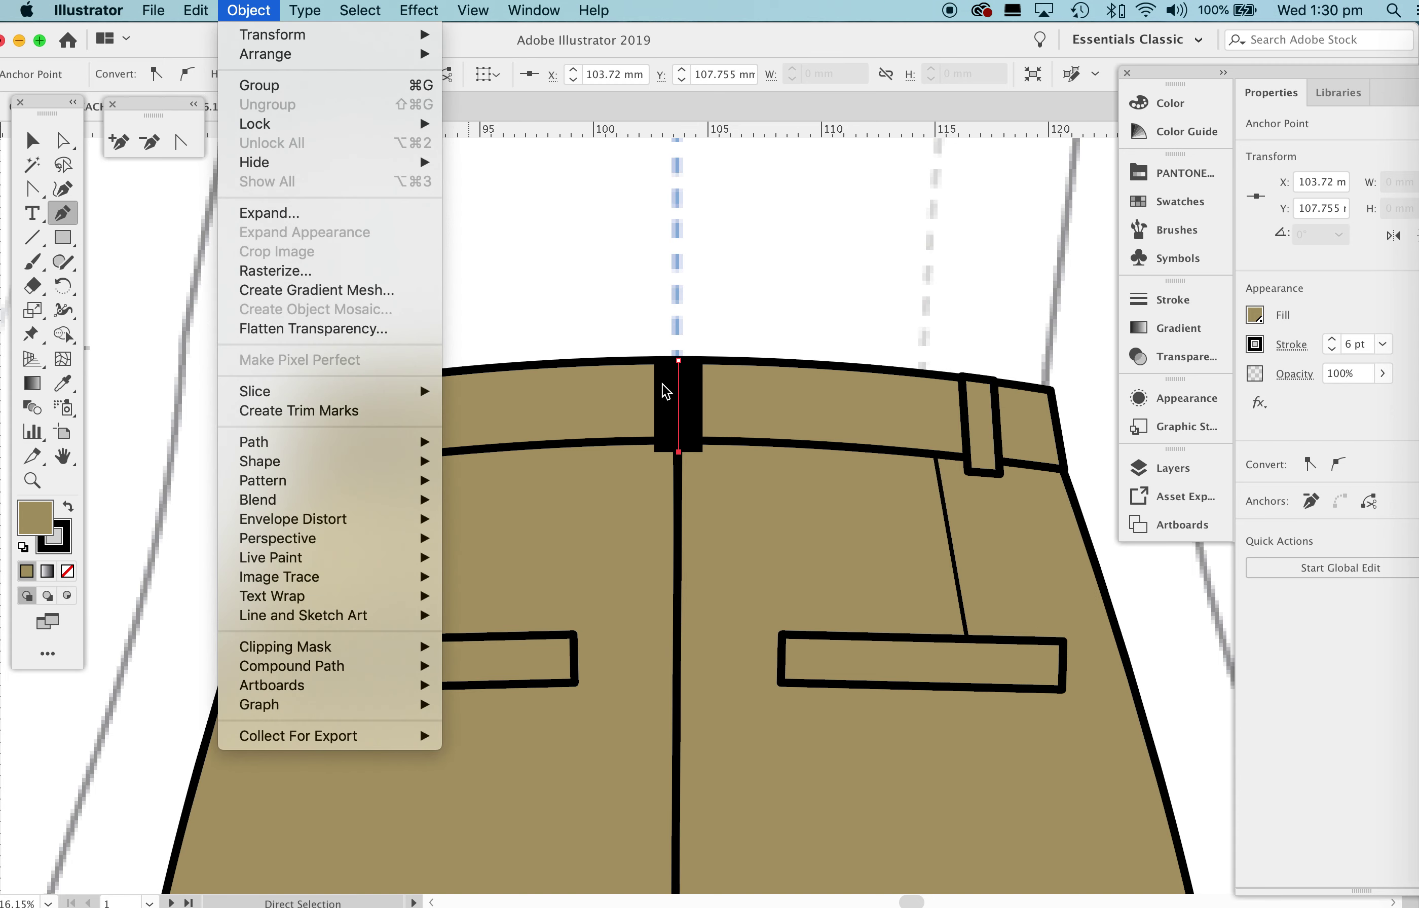
{"action": "left_click", "coordinate": [689, 388]}
{"action": "left_click", "coordinate": [1335, 338]}
{"action": "left_click", "coordinate": [1332, 338]}
{"action": "left_click", "coordinate": [1331, 350]}
{"action": "left_click", "coordinate": [1331, 350]}
{"action": "left_click", "coordinate": [1330, 350]}
{"action": "left_click", "coordinate": [1330, 350]}
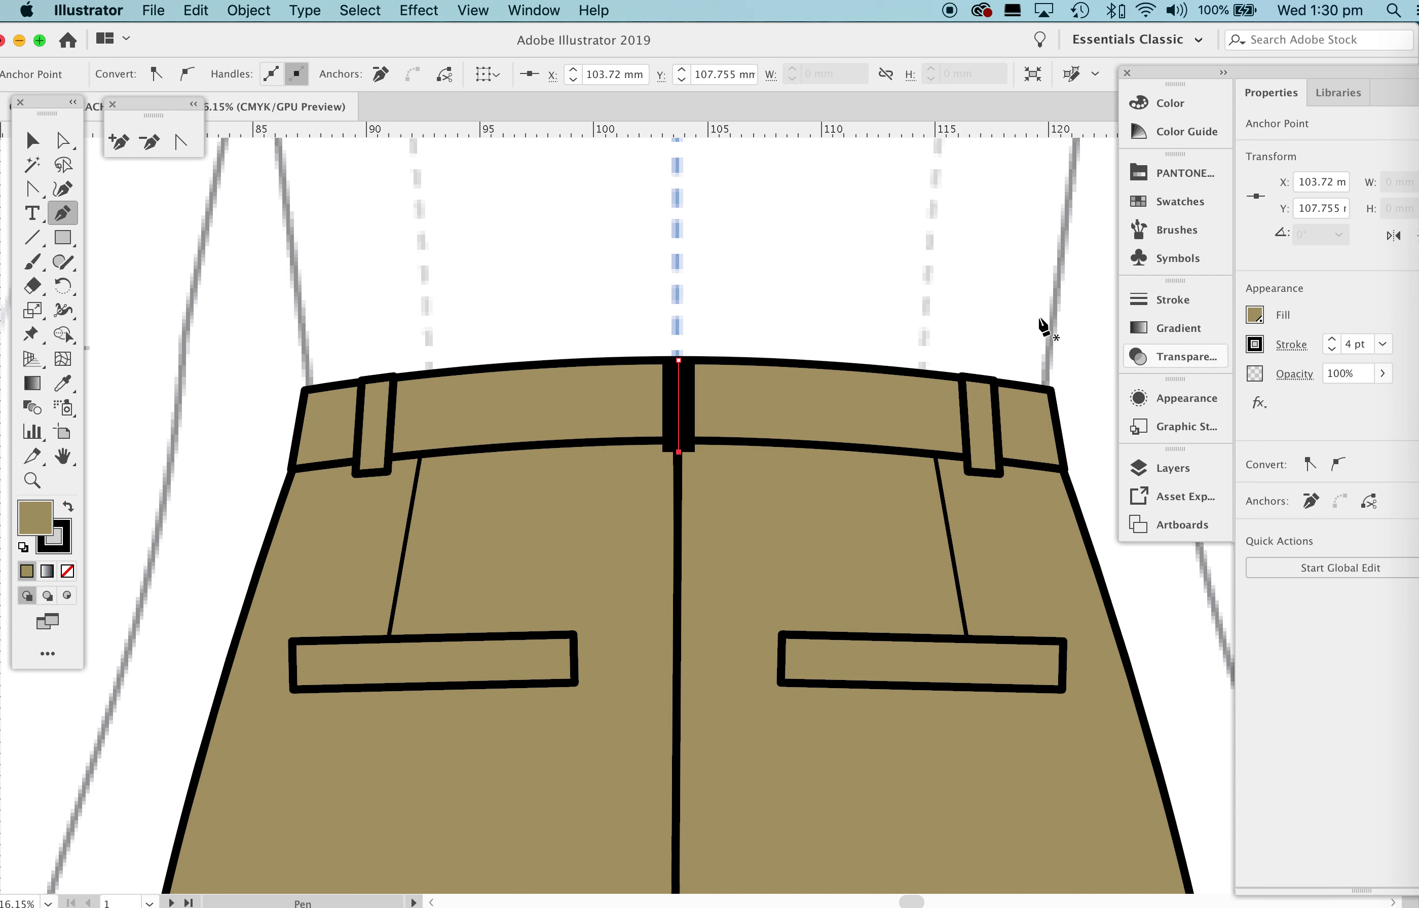
Expand the thick centre line into a belt loop shape and sample the waistband's khaki fill and black outline onto it.
{"action": "left_click", "coordinate": [245, 11]}
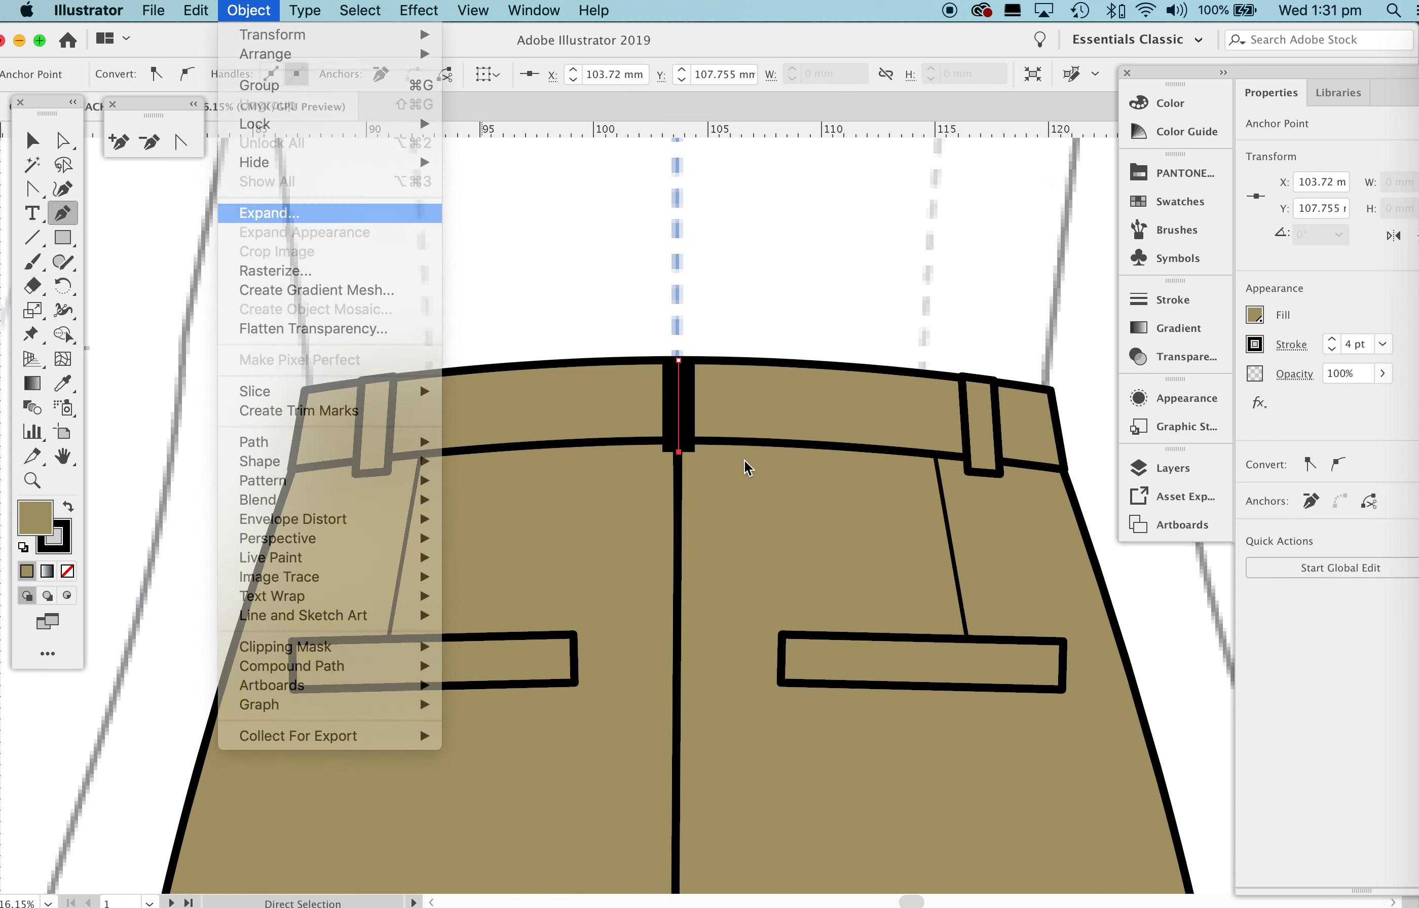
{"action": "left_click", "coordinate": [652, 596]}
{"action": "key", "text": "i"}
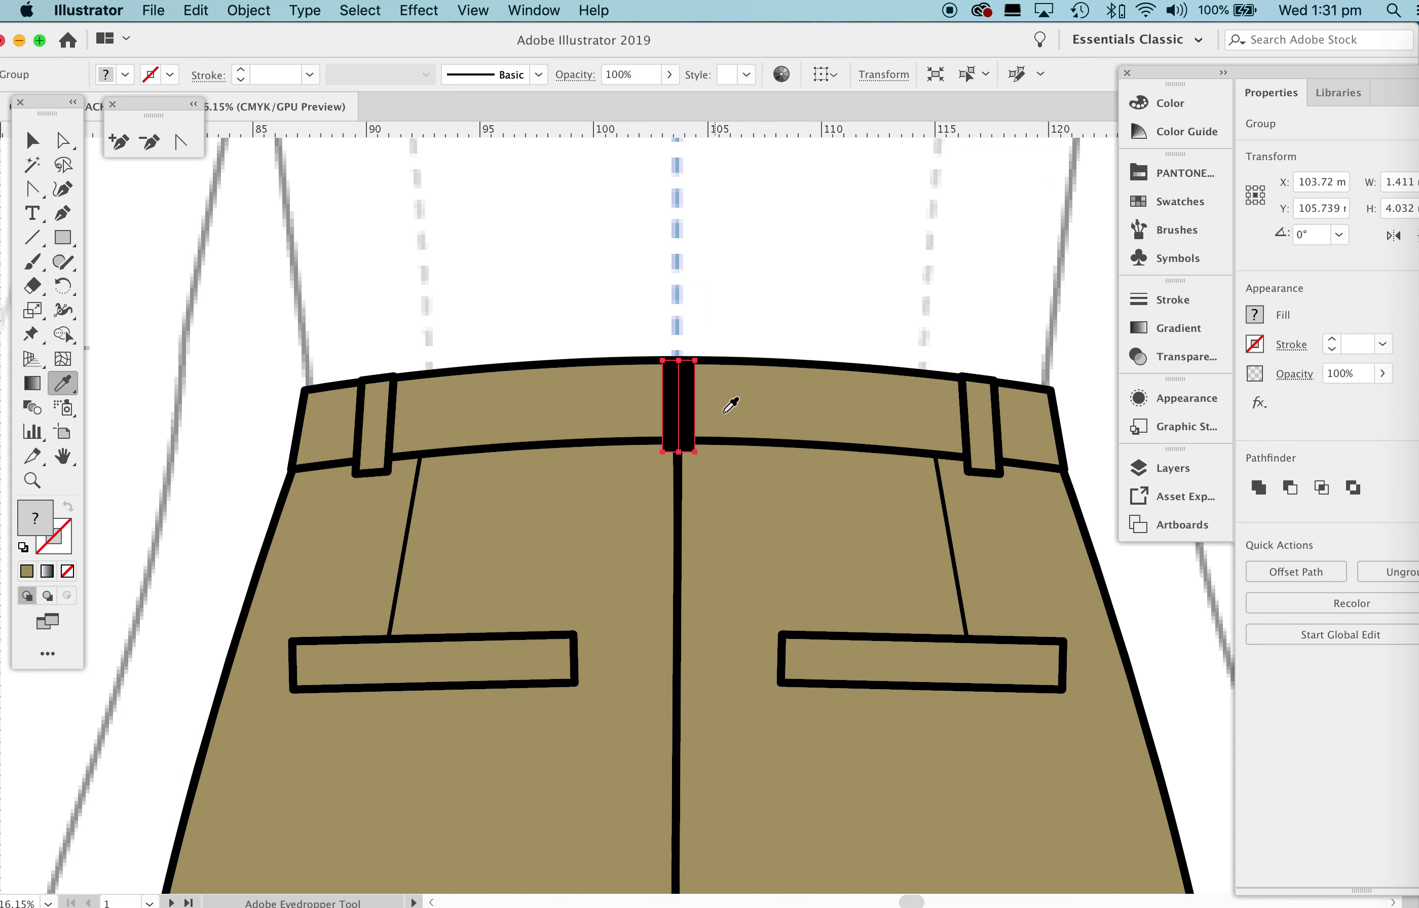
{"action": "left_click", "coordinate": [767, 396]}
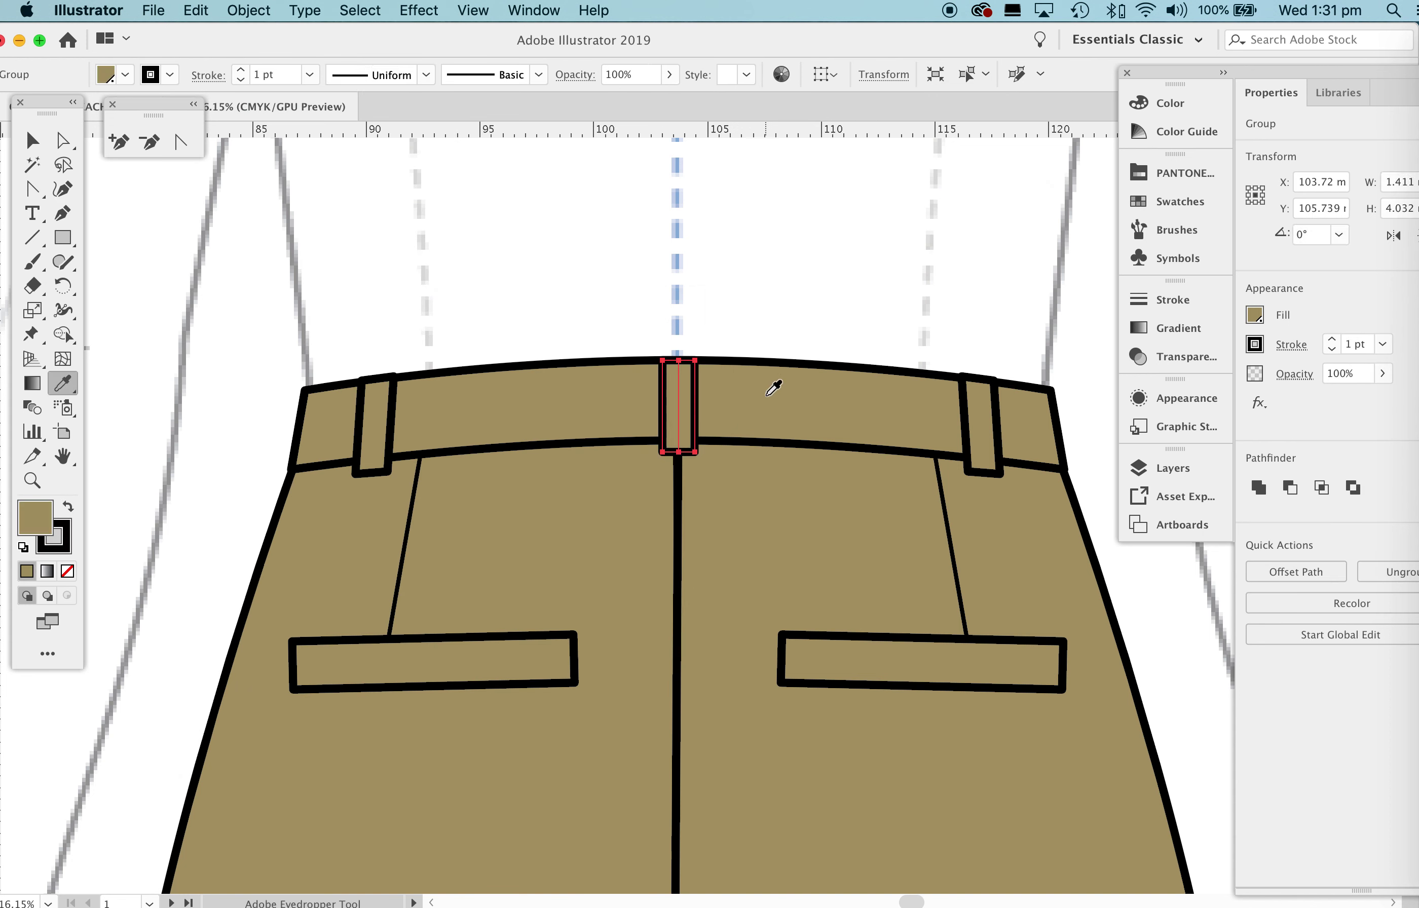
Stretch the centre belt loop slightly above the waistband's top edge to about 4.2 mm tall and set its stroke to 1 pt.
{"action": "left_click", "coordinate": [32, 143]}
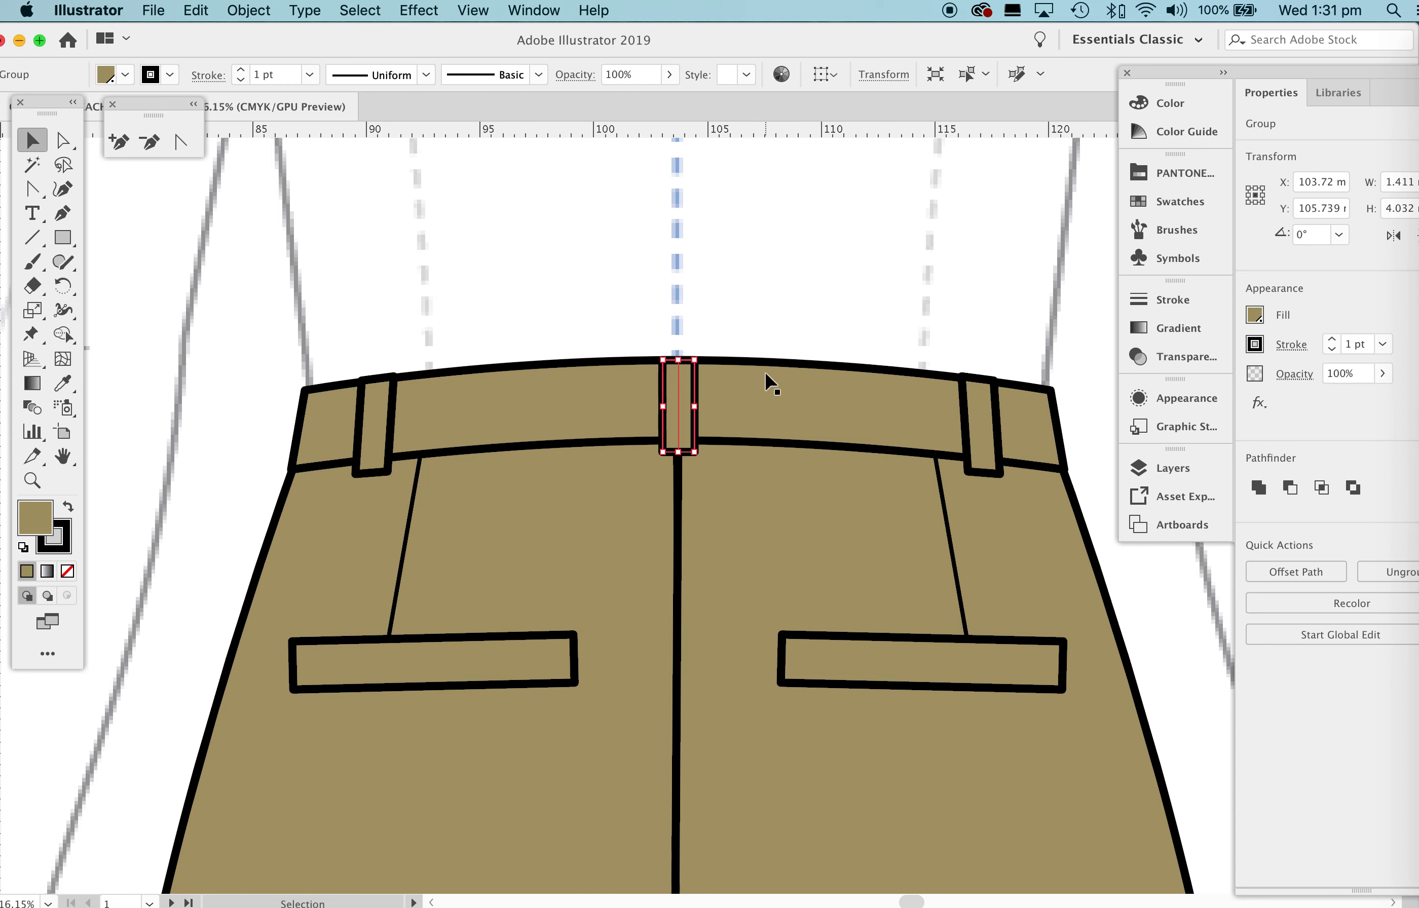
{"action": "key", "text": "z"}
{"action": "left_click", "coordinate": [721, 382]}
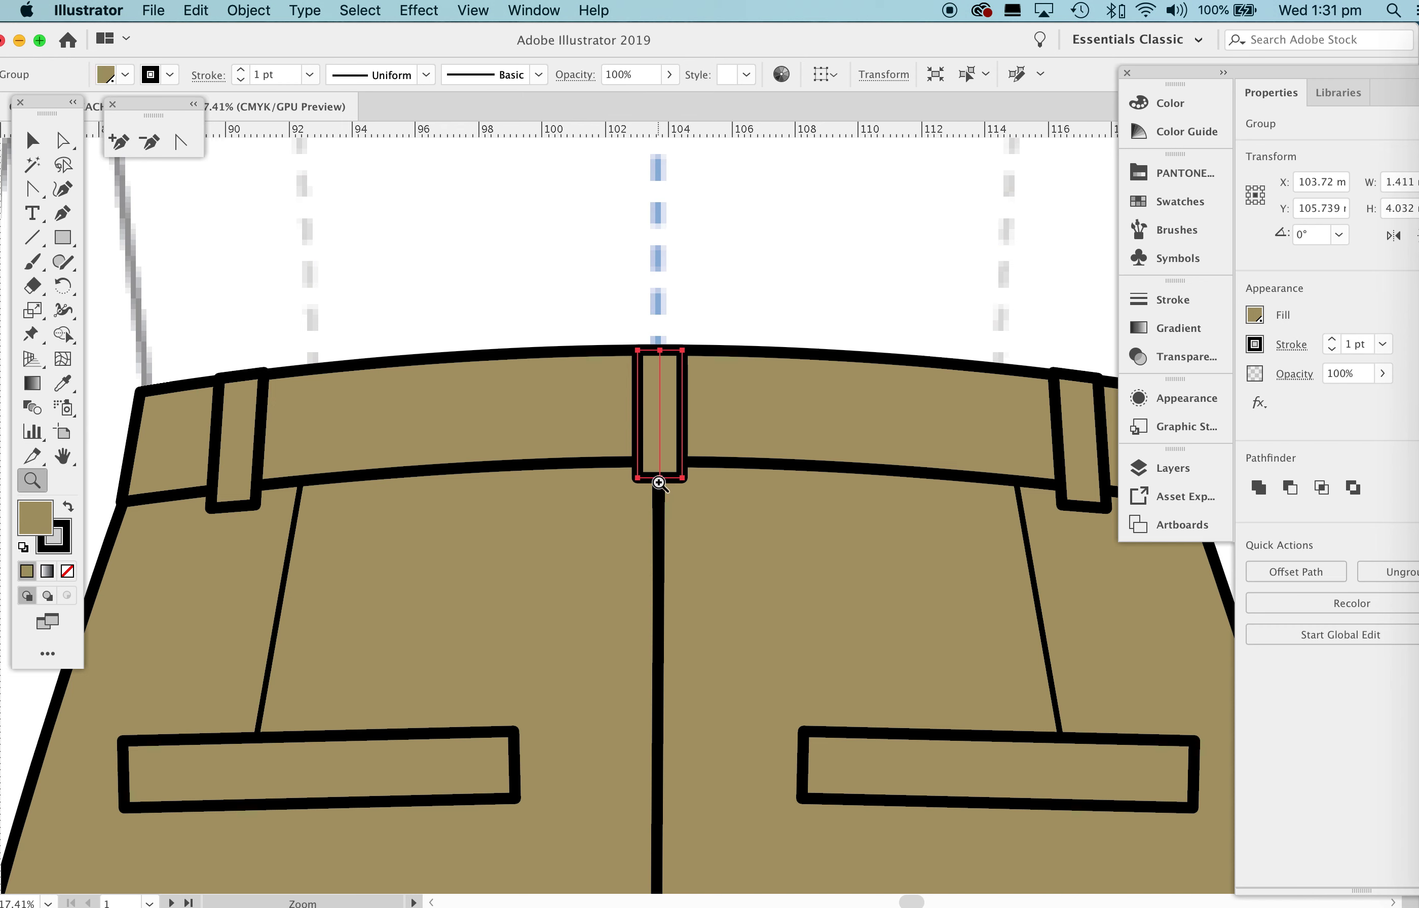
{"action": "left_click", "coordinate": [32, 142]}
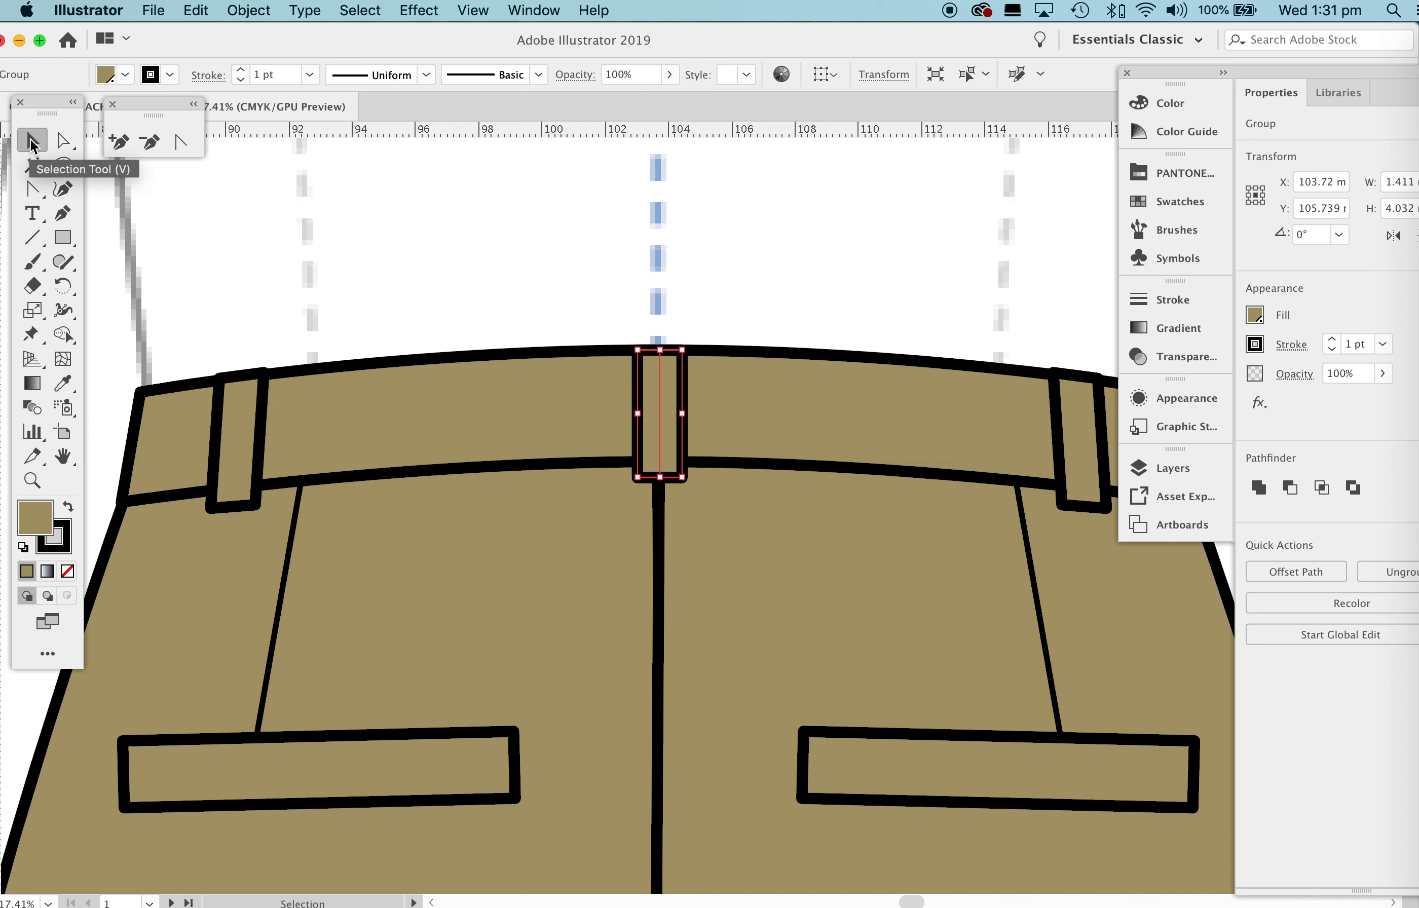
{"action": "left_click_drag", "start_coordinate": [660, 352], "coordinate": [660, 343]}
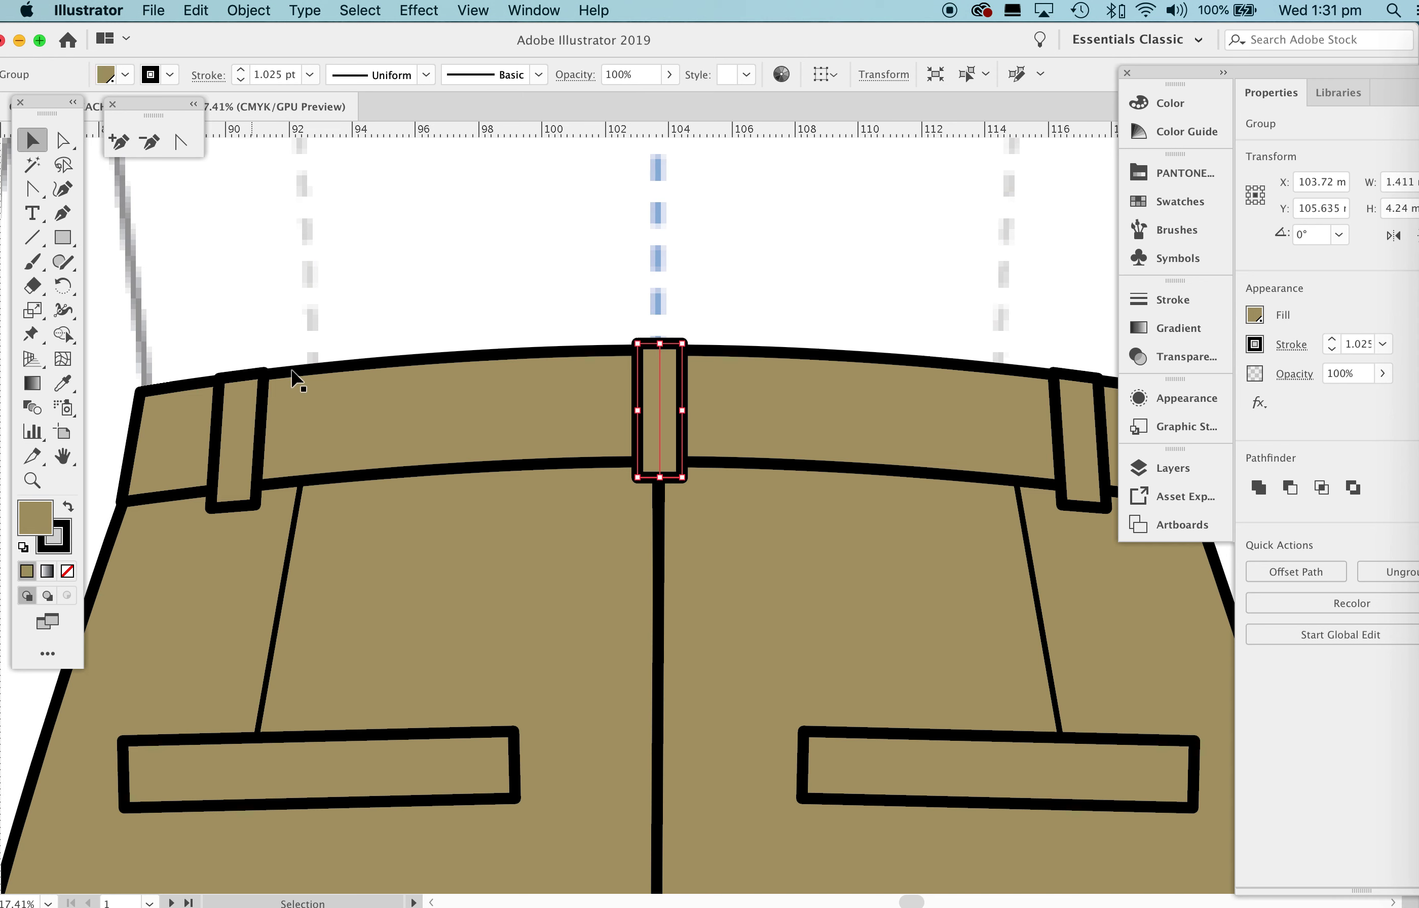
{"action": "left_click_drag", "start_coordinate": [665, 349], "coordinate": [666, 349]}
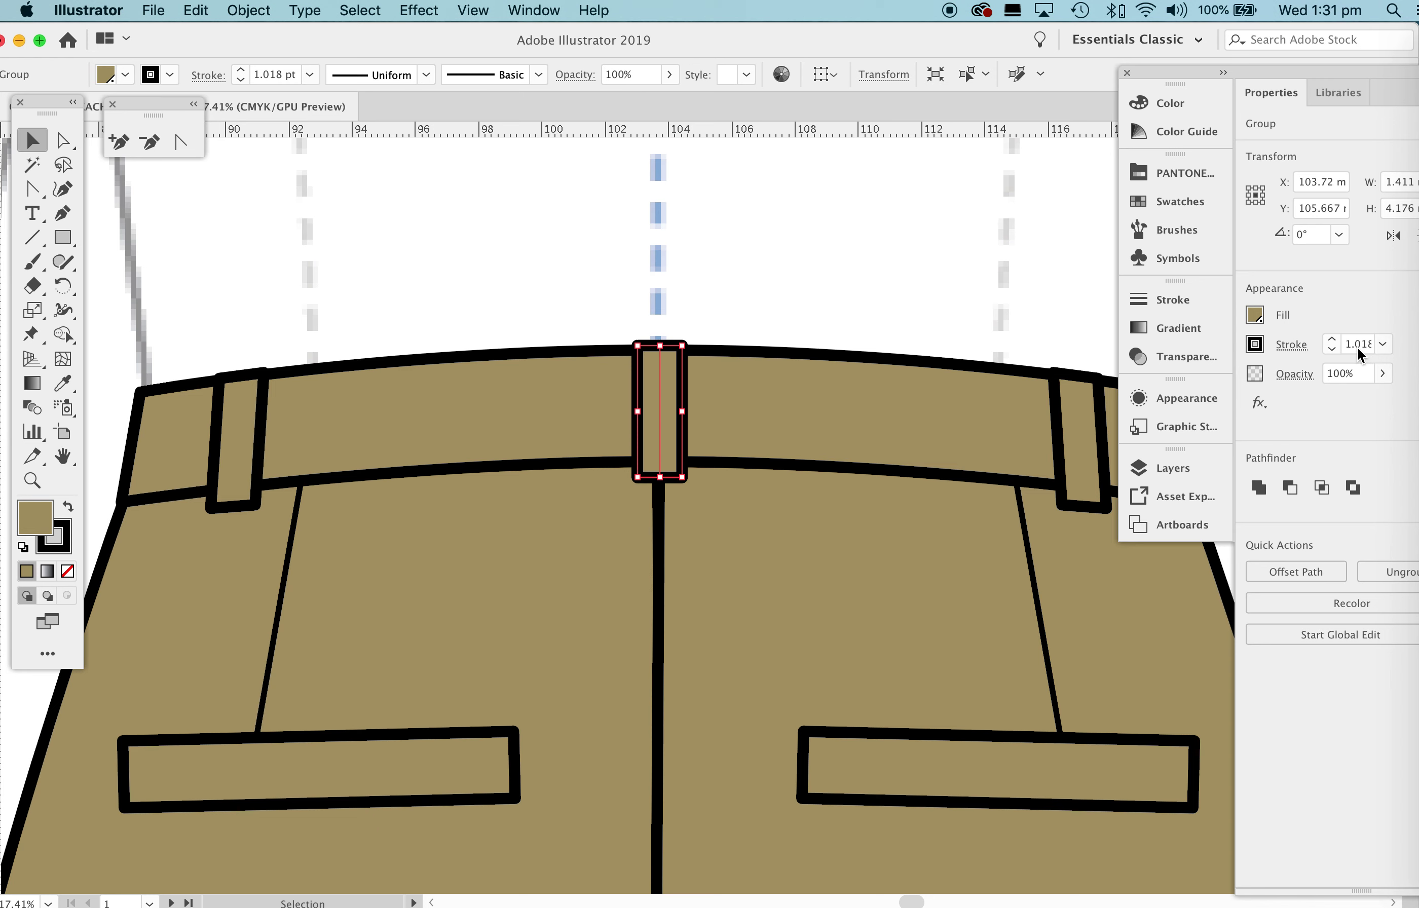
{"action": "left_click", "coordinate": [1331, 348]}
{"action": "left_click", "coordinate": [602, 275]}
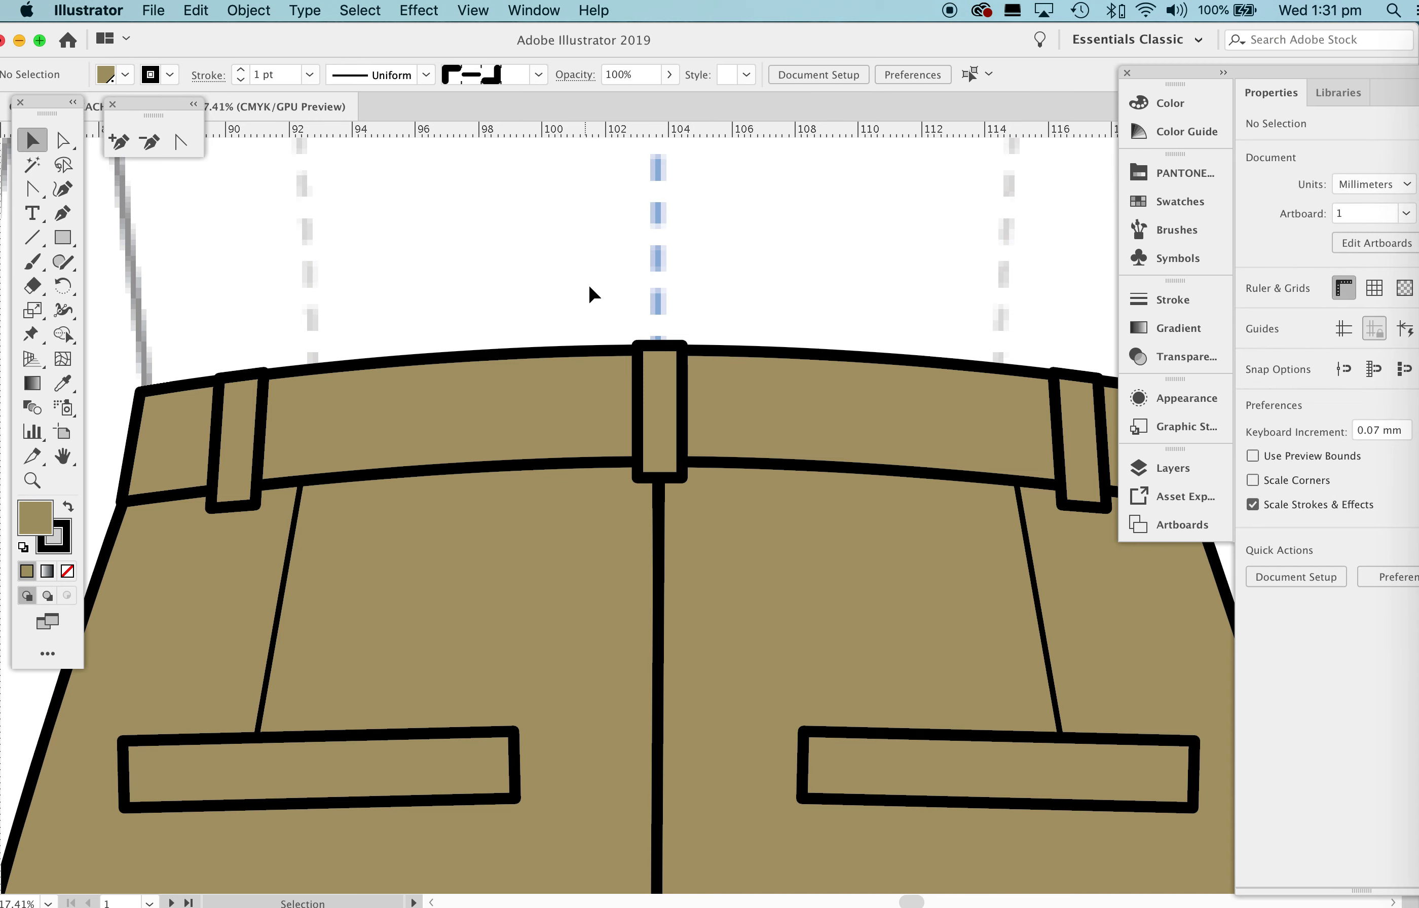
Move the trousers on the right of the body further right and the front-view trousers further left to free space beside the body.
{"action": "key", "text": "z"}
{"action": "left_click_drag", "start_coordinate": [876, 382], "coordinate": [206, 769]}
{"action": "left_click_drag", "start_coordinate": [950, 497], "coordinate": [786, 446]}
{"action": "key", "text": "v"}
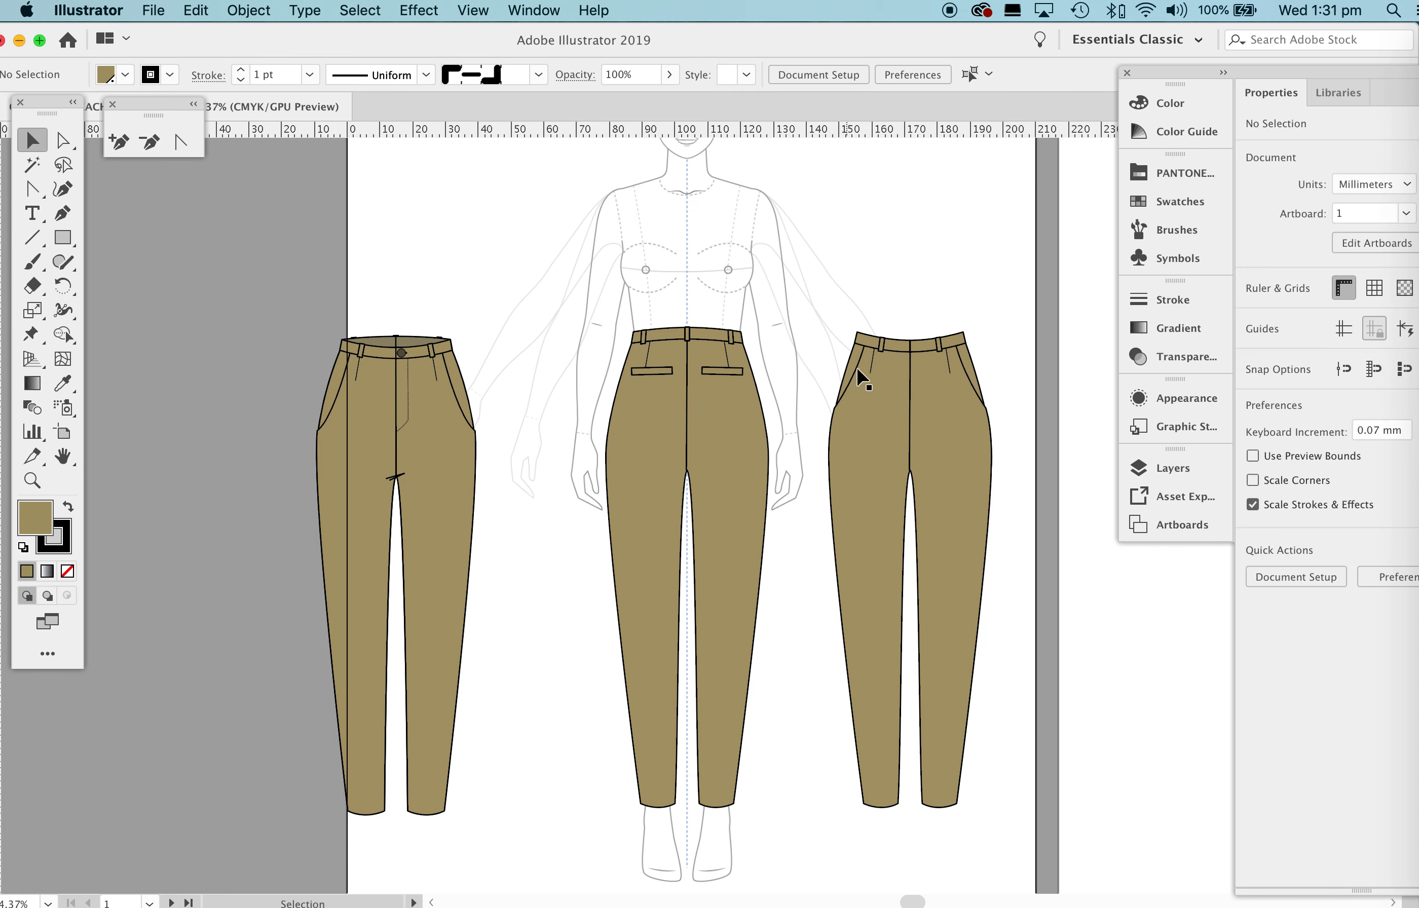
{"action": "left_click_drag", "start_coordinate": [1022, 820], "coordinate": [1023, 825]}
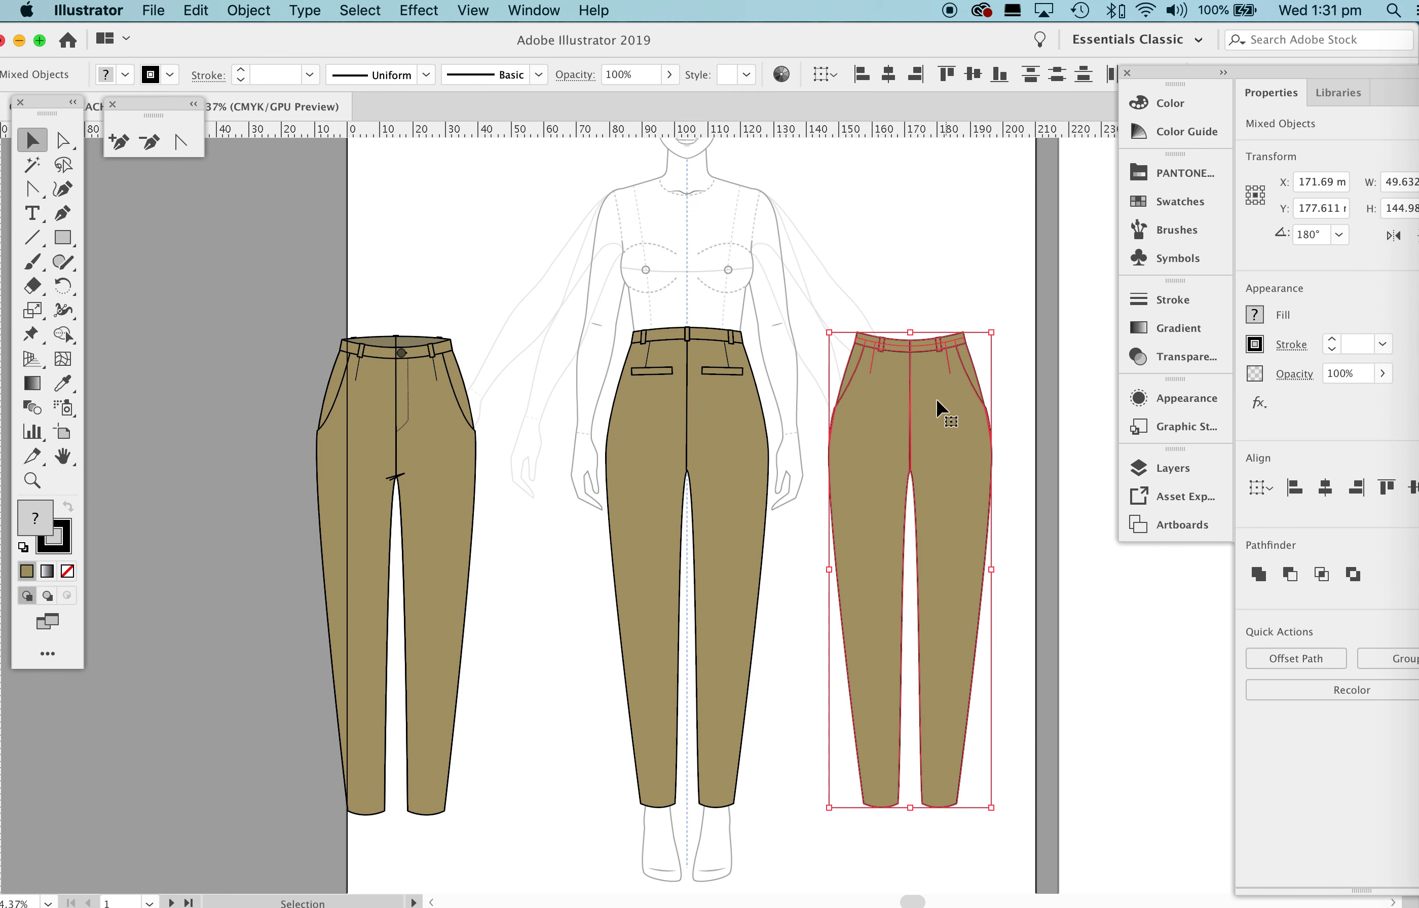
{"action": "left_click_drag", "start_coordinate": [885, 445], "coordinate": [943, 445]}
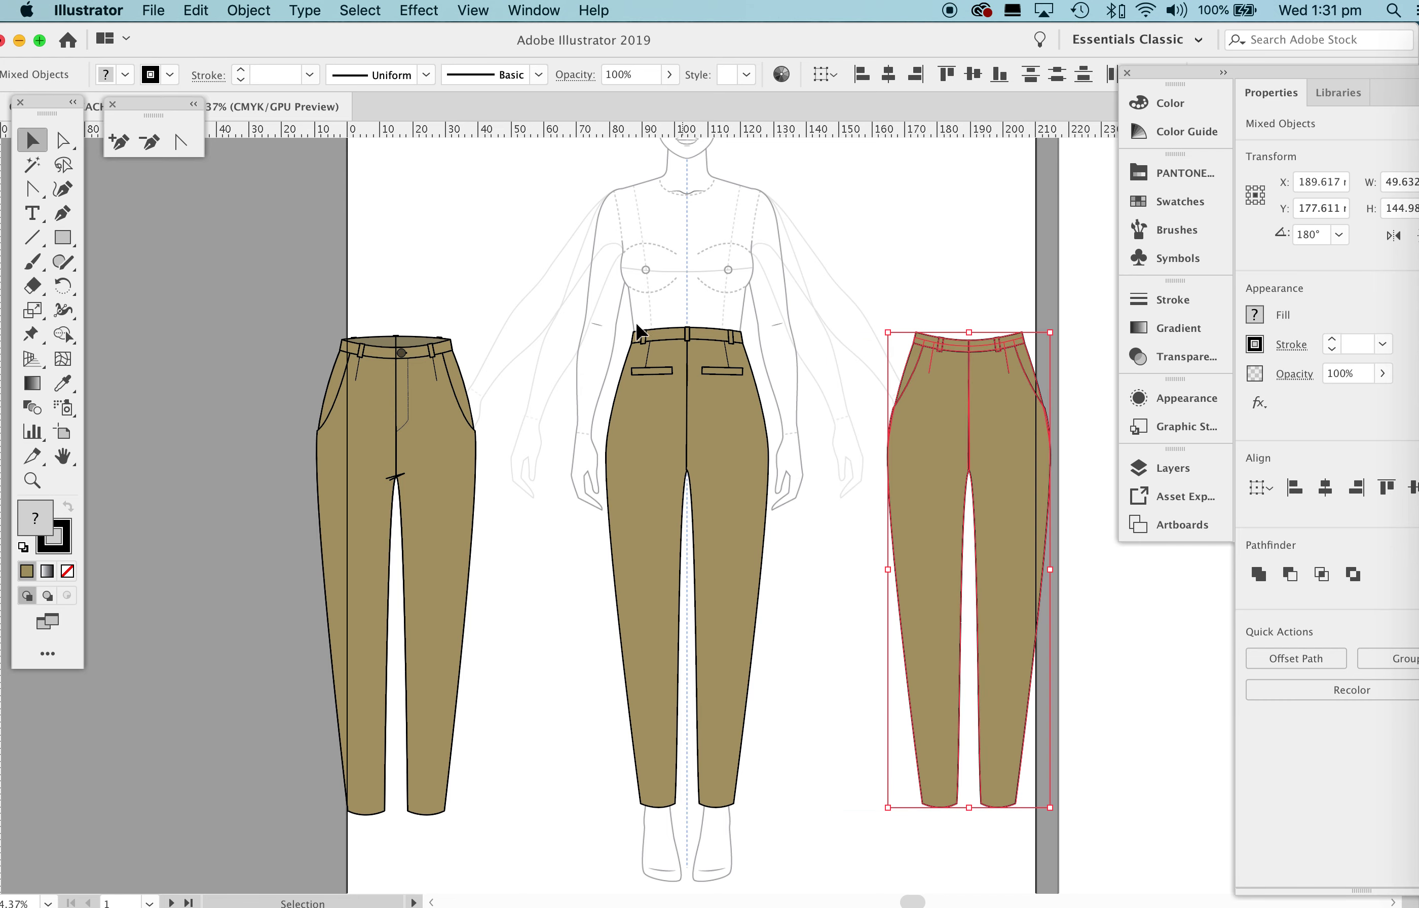
{"action": "left_click_drag", "start_coordinate": [561, 289], "coordinate": [771, 876]}
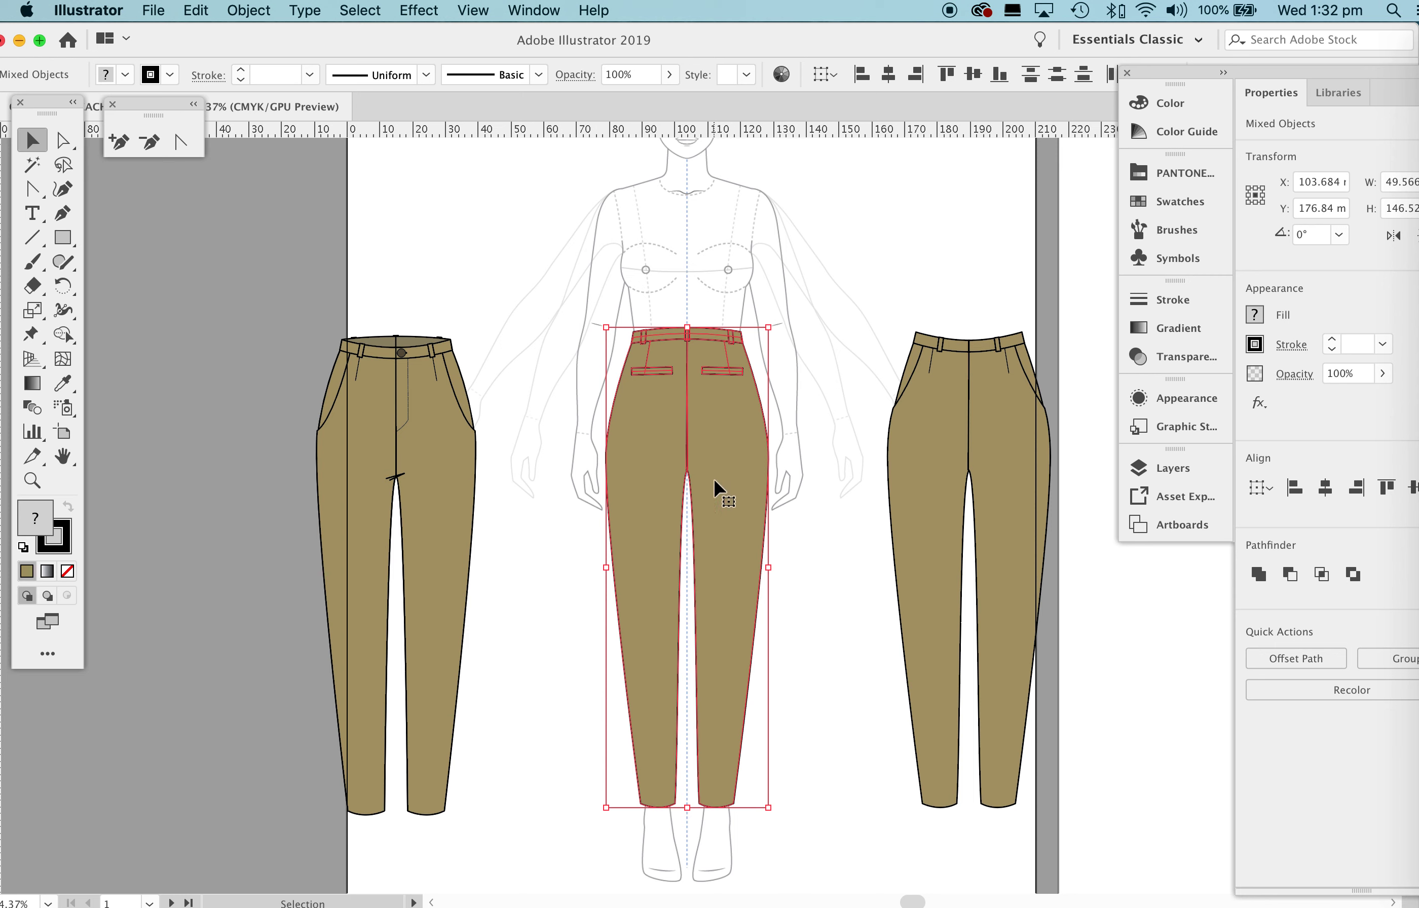
{"action": "left_click_drag", "start_coordinate": [417, 411], "coordinate": [301, 411]}
Place a copy of the finished back-view trousers between the front view and the body template.
{"action": "left_click_drag", "start_coordinate": [596, 298], "coordinate": [793, 823]}
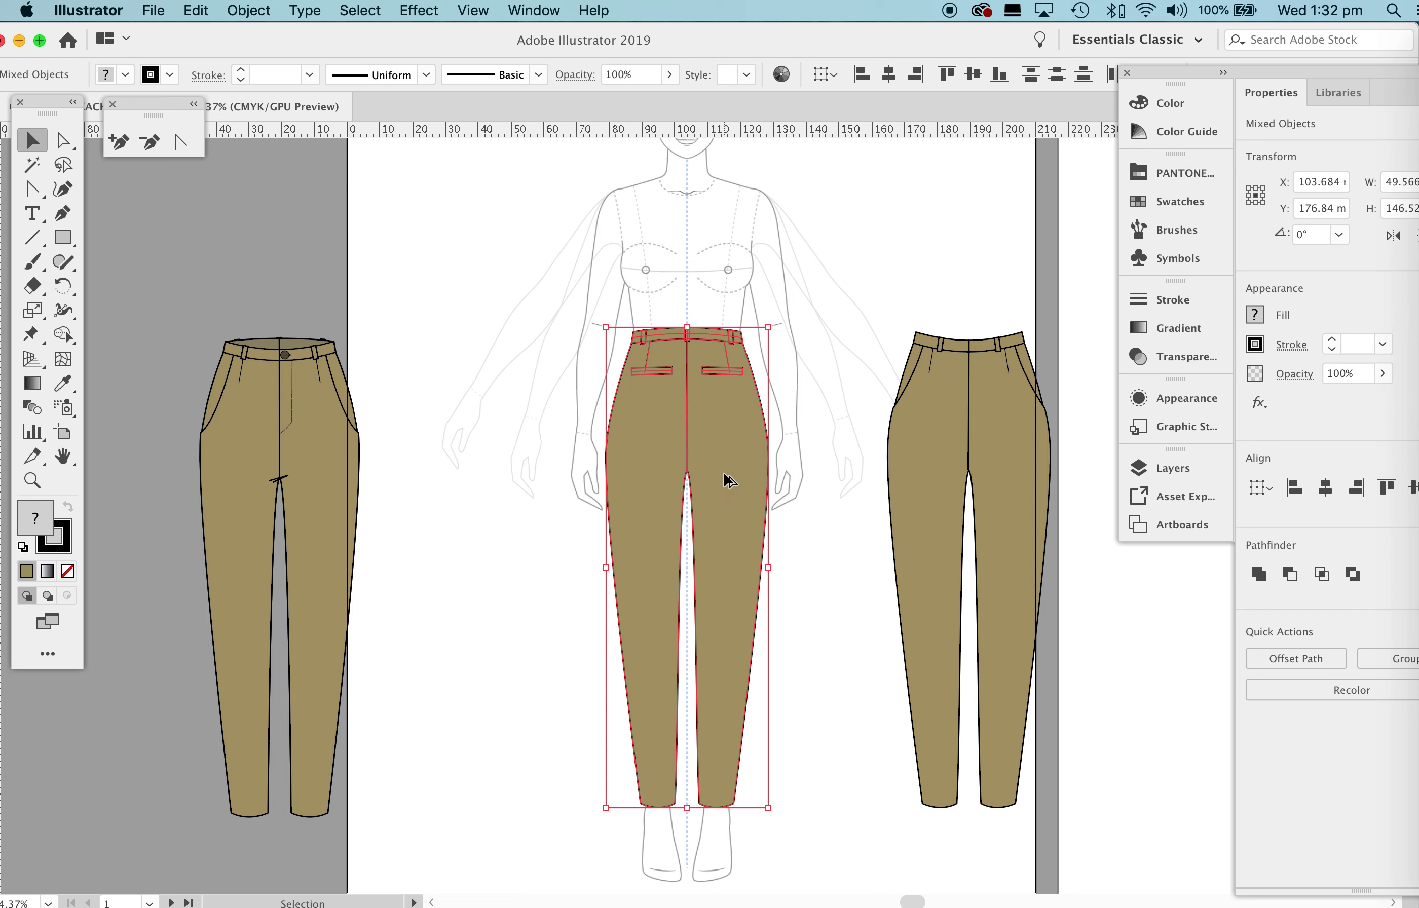
{"action": "left_click_drag", "start_coordinate": [731, 481], "coordinate": [530, 479]}
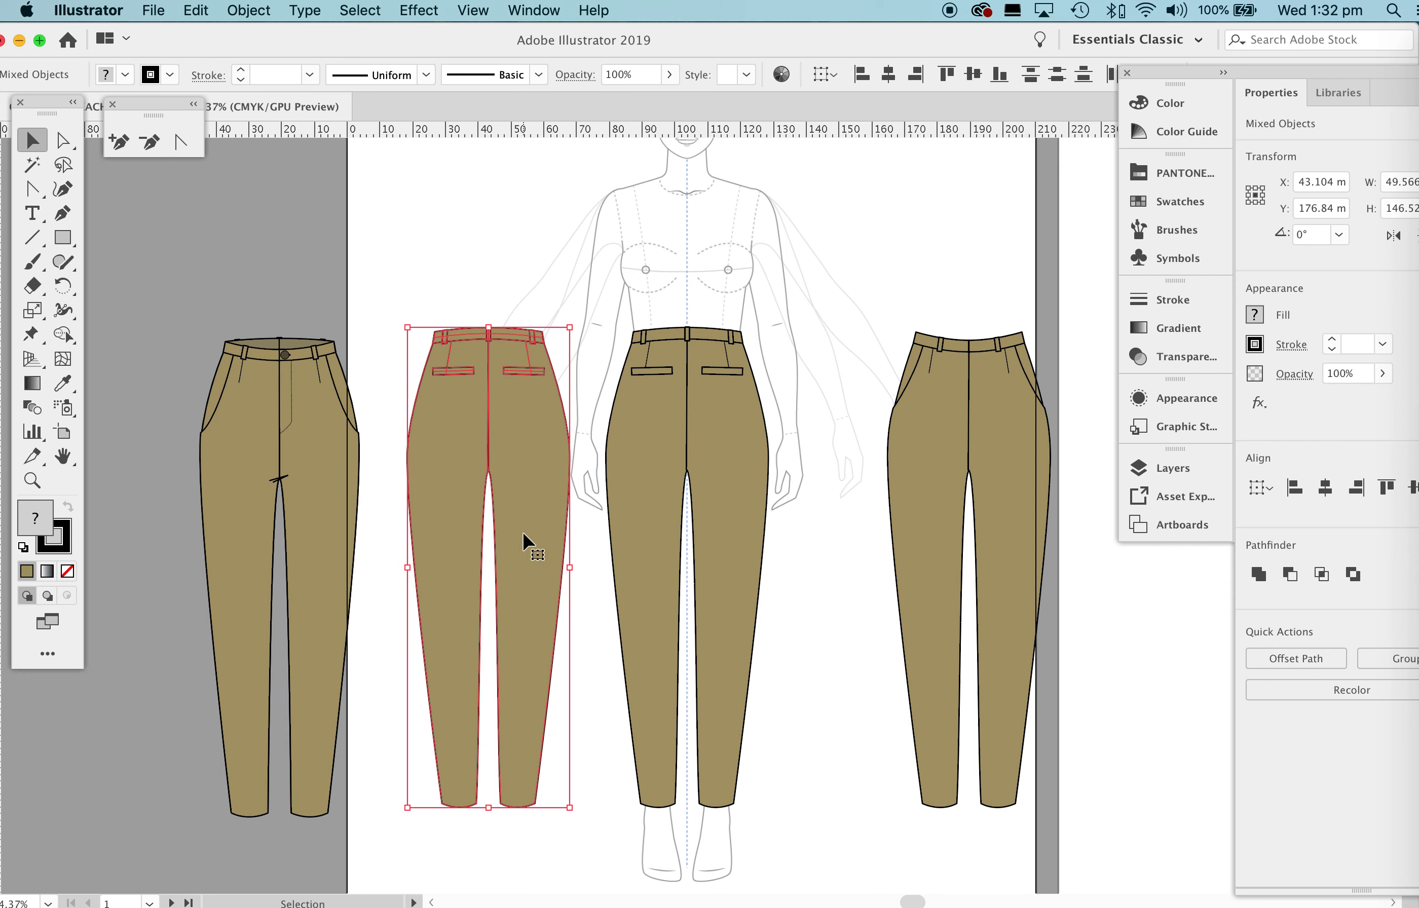
{"action": "left_click", "coordinate": [814, 552]}
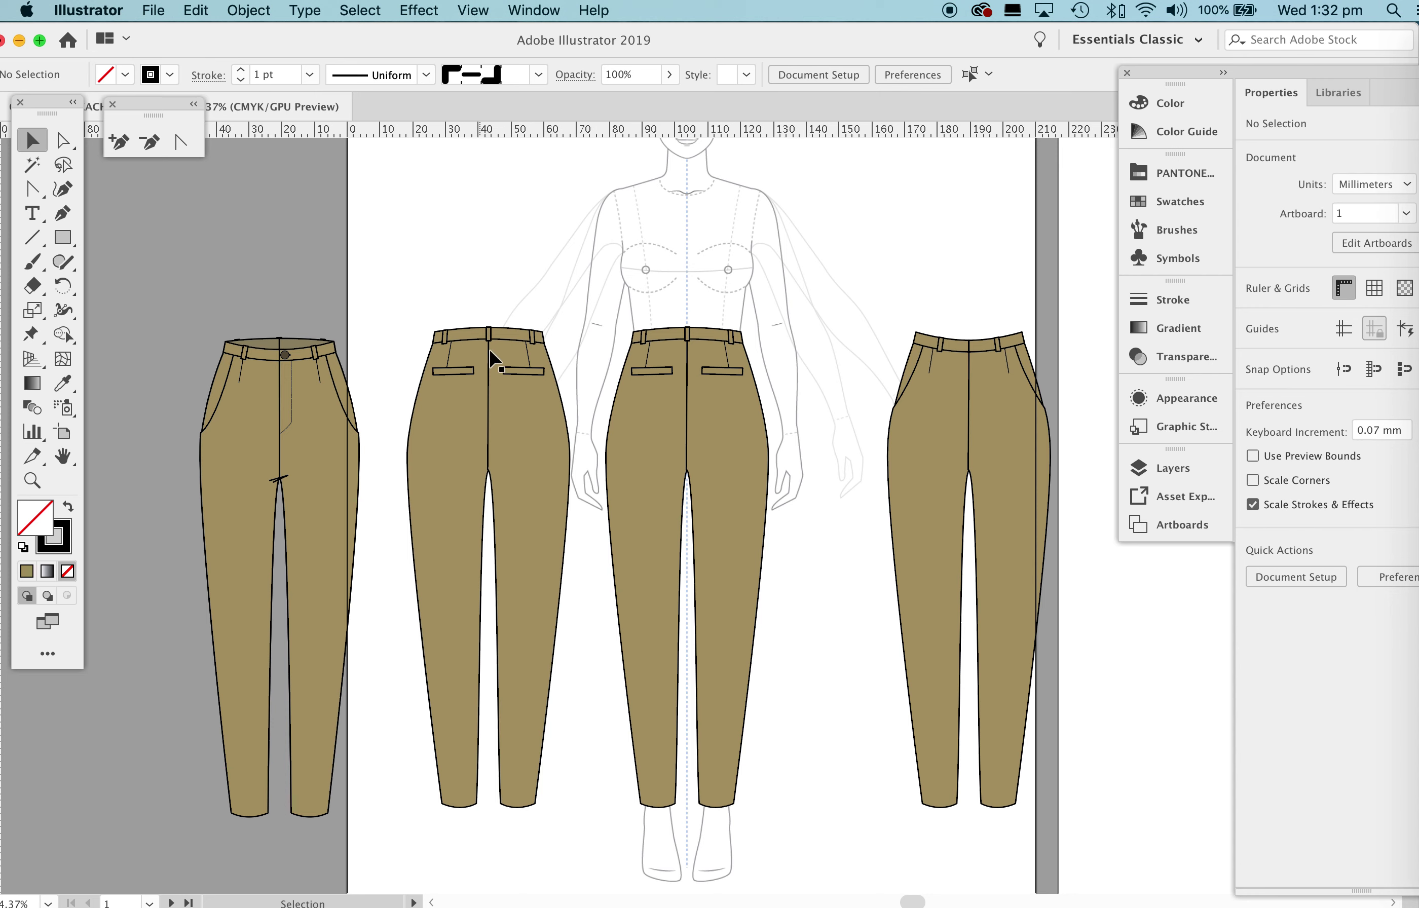
Select both leg panels, both welt pockets and the left half of the waistband on the copied back view.
{"action": "key", "text": "z"}
{"action": "mouse_move", "coordinate": [545, 369]}
{"action": "left_mouse_down"}
{"action": "mouse_move", "coordinate": [630, 393]}
{"action": "mouse_move", "coordinate": [548, 359]}
{"action": "left_mouse_up"}
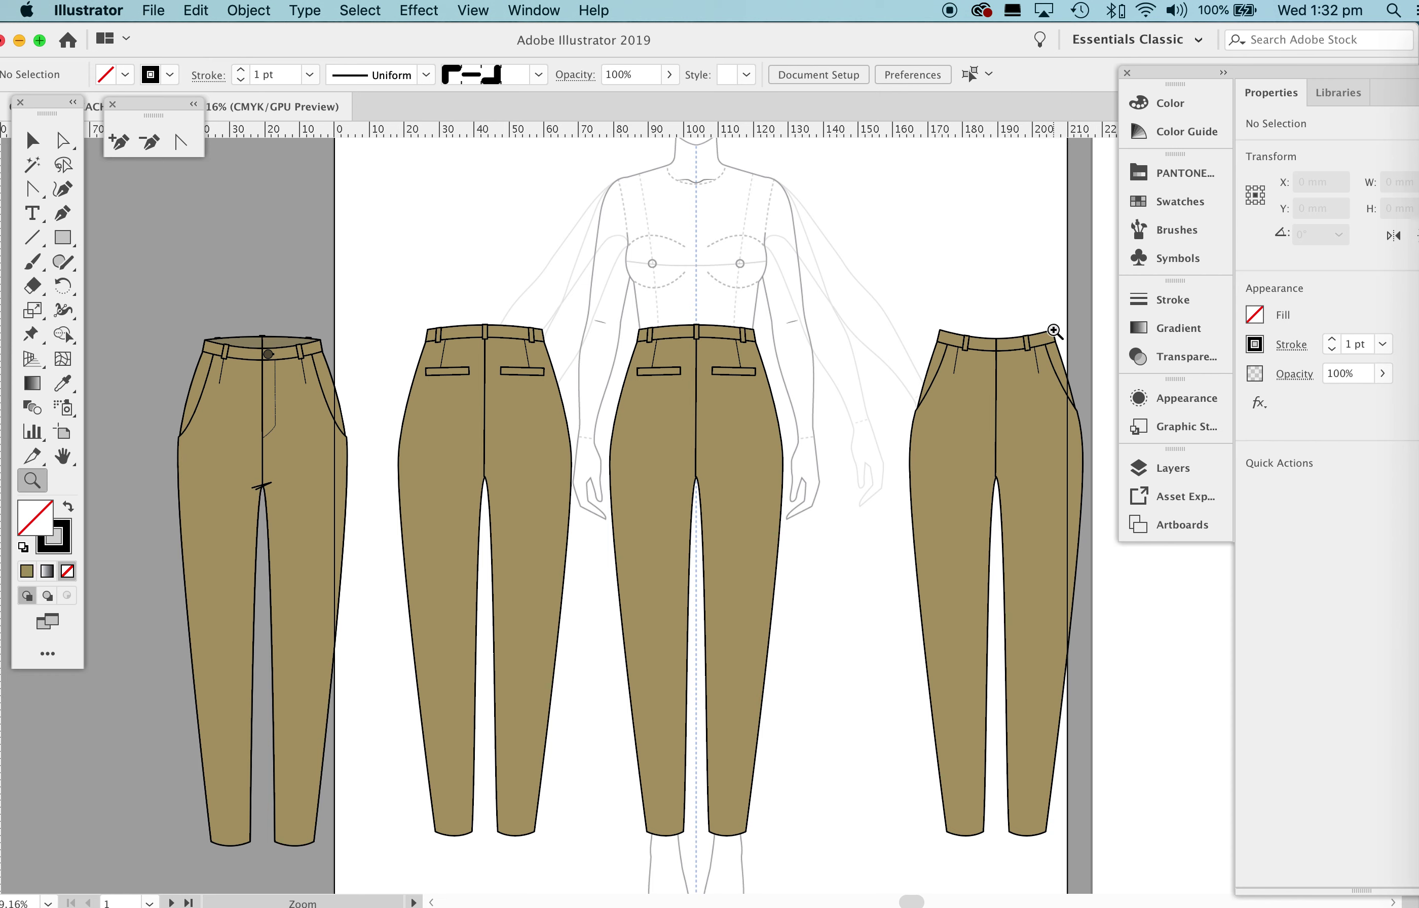
{"action": "key", "text": "v"}
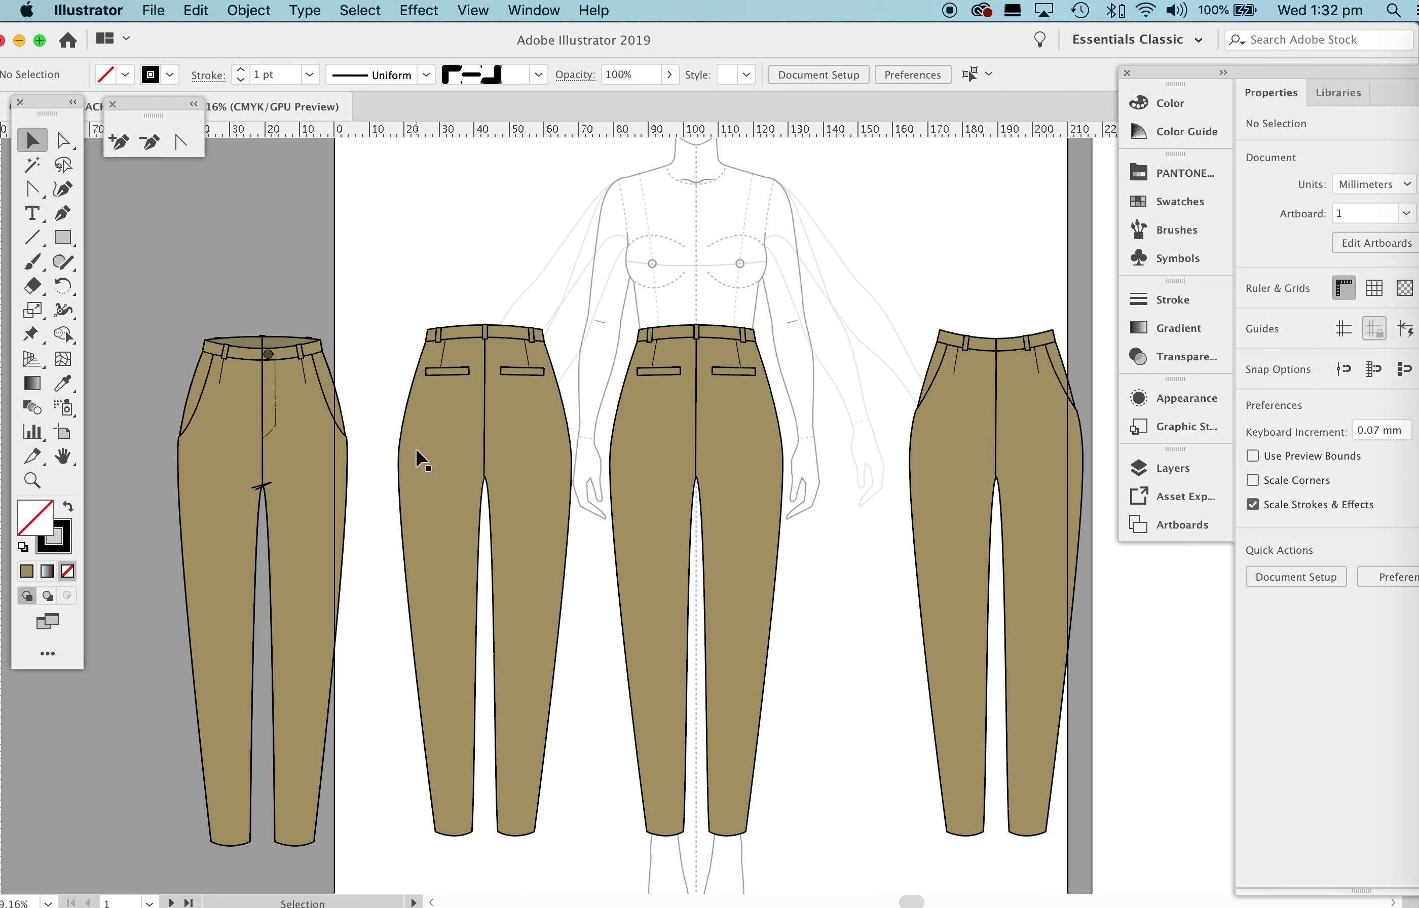
{"action": "left_click", "coordinate": [417, 450]}
{"action": "key", "text": "z"}
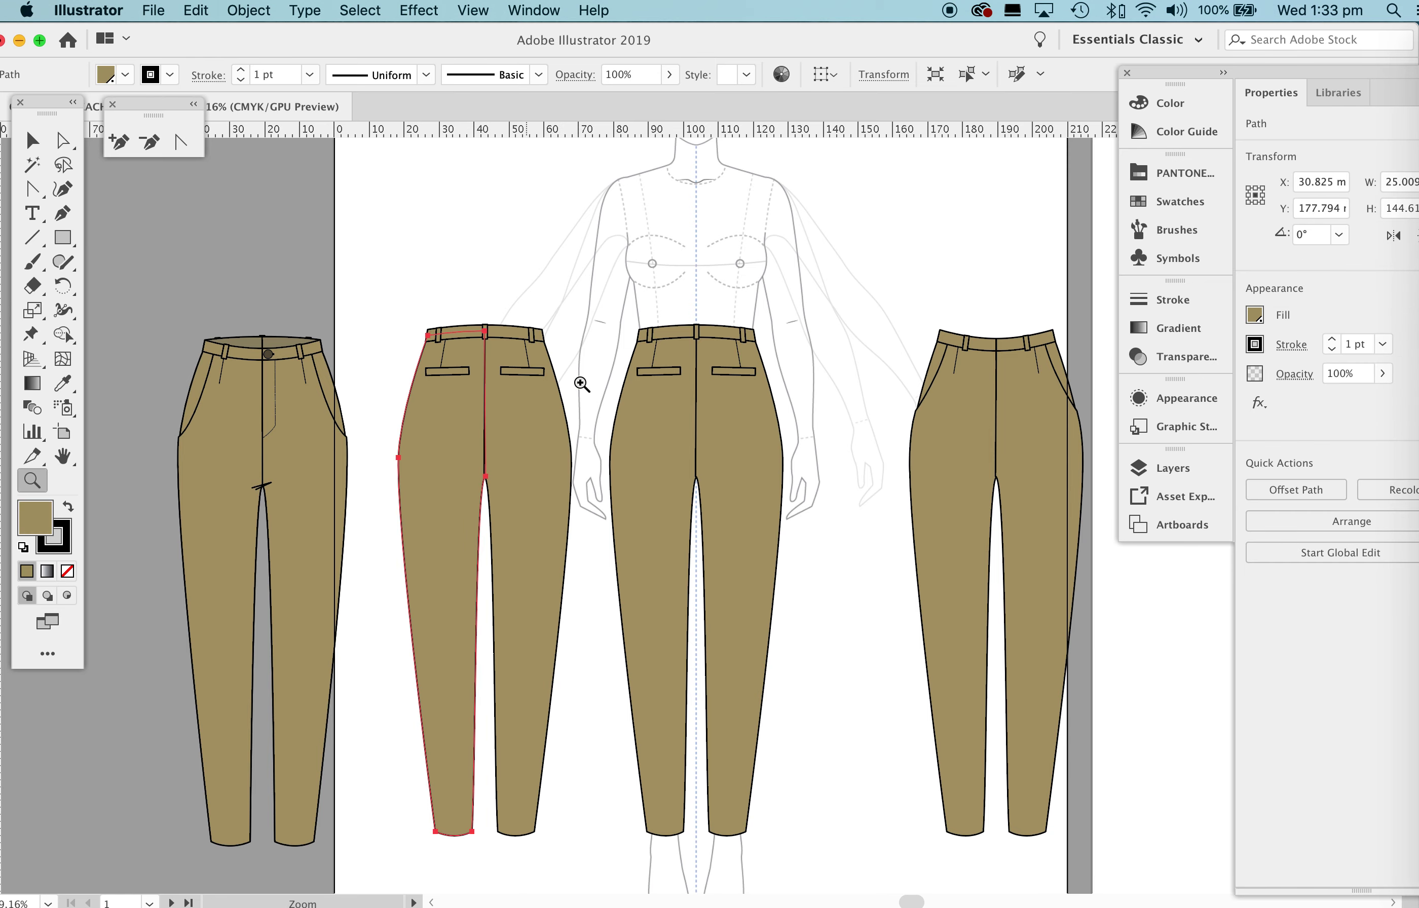
{"action": "left_click", "coordinate": [580, 383]}
{"action": "left_click", "coordinate": [33, 141]}
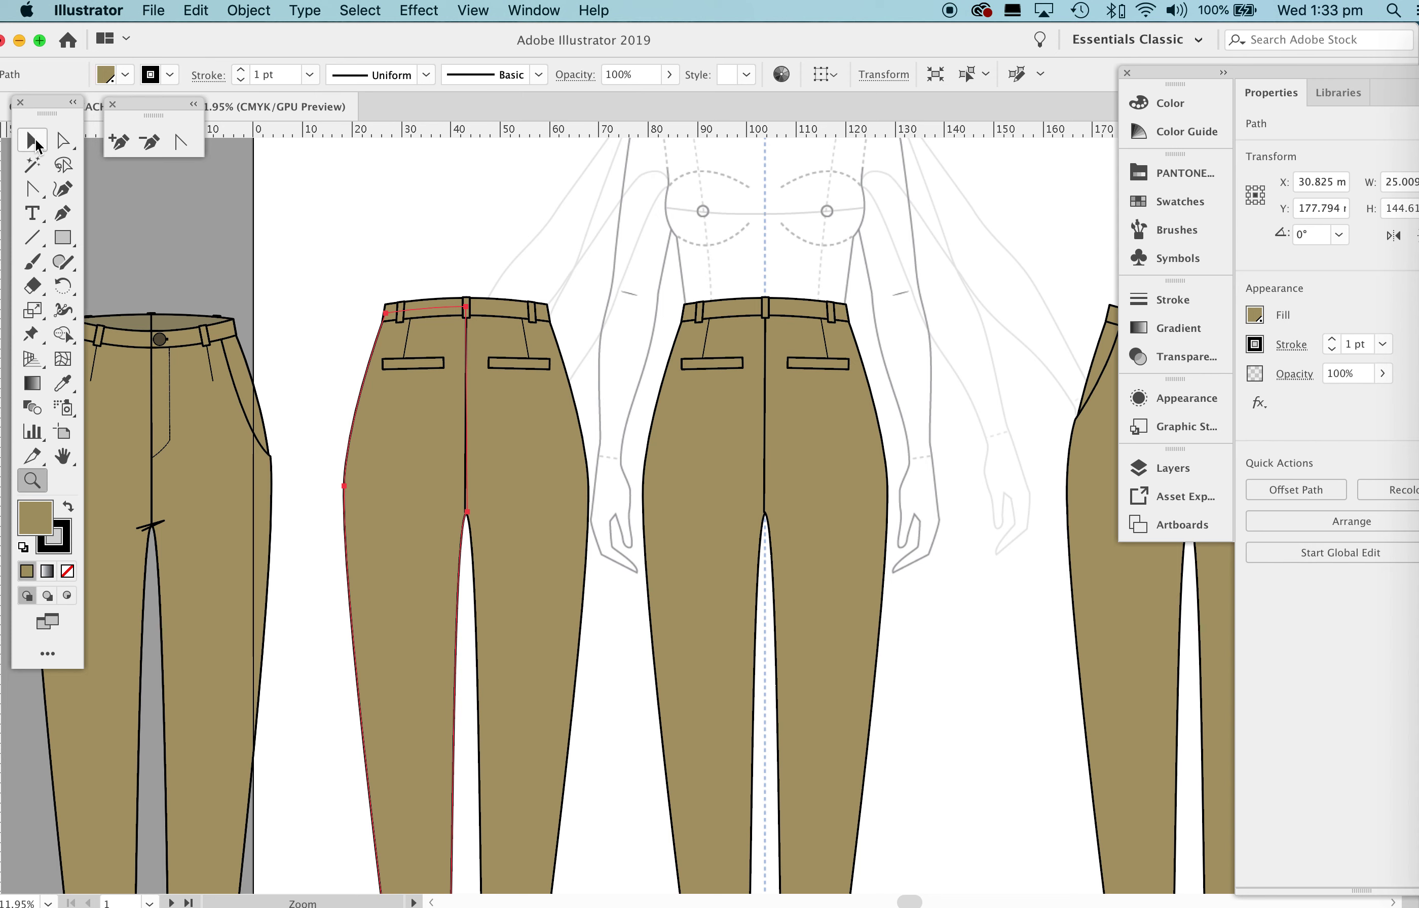
{"action": "left_click", "coordinate": [321, 329]}
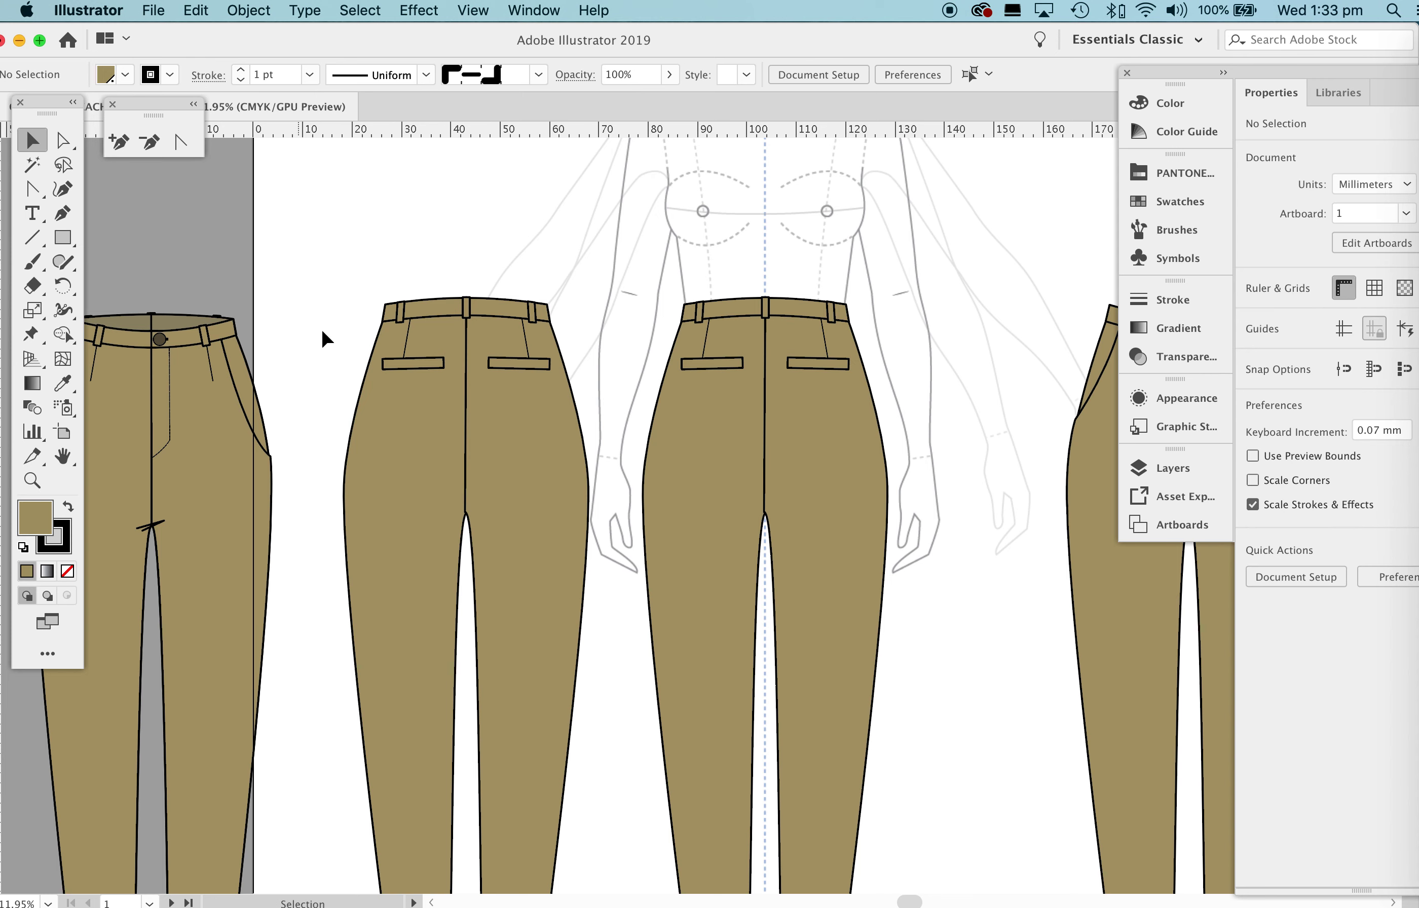
{"action": "left_click", "coordinate": [422, 473]}
{"action": "left_click", "coordinate": [546, 484], "text": "shift"}
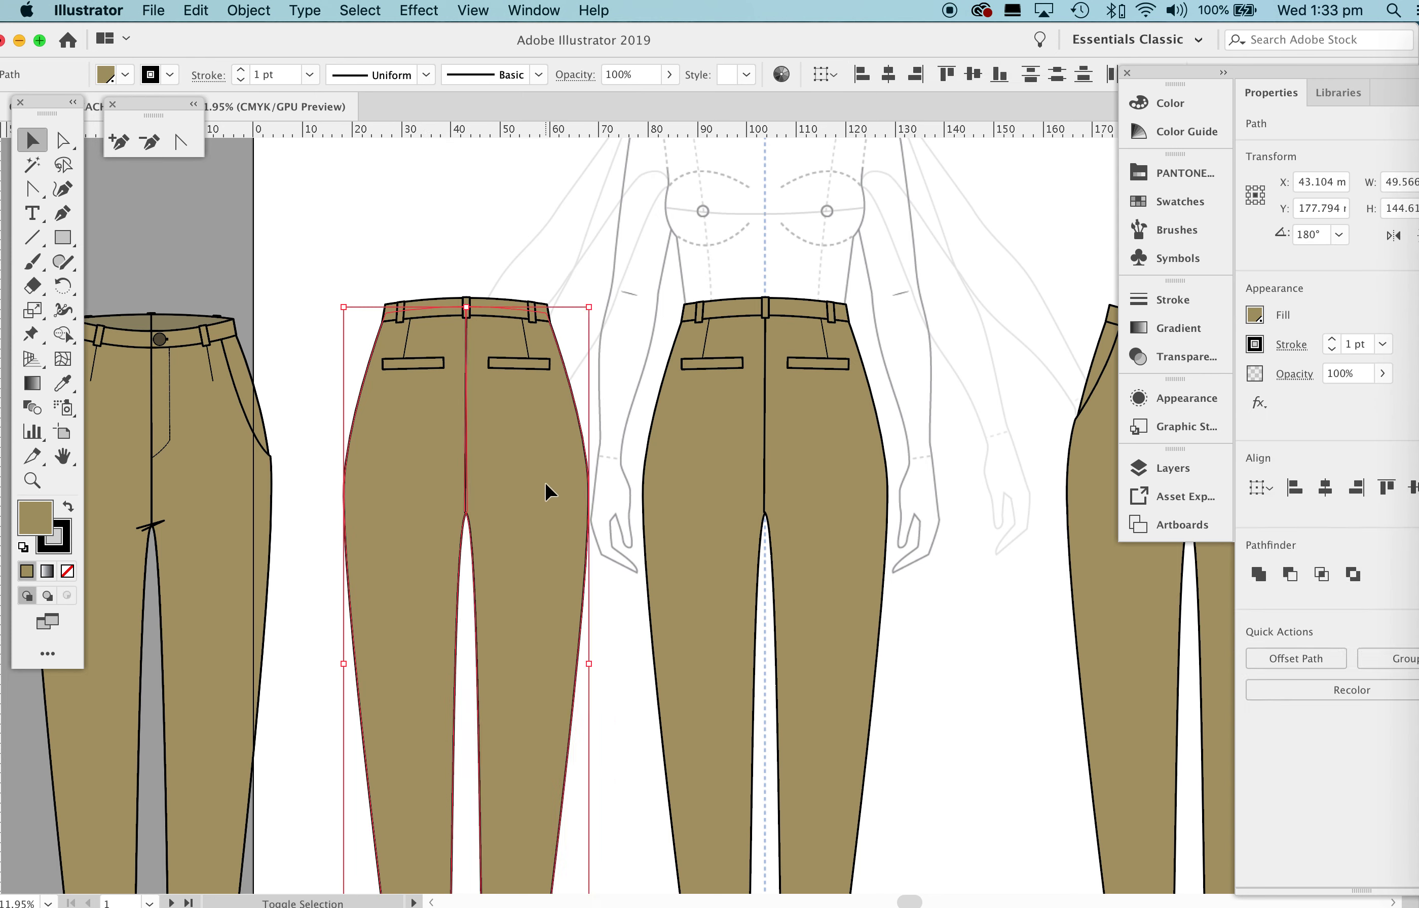
{"action": "left_click", "coordinate": [419, 367], "text": "shift"}
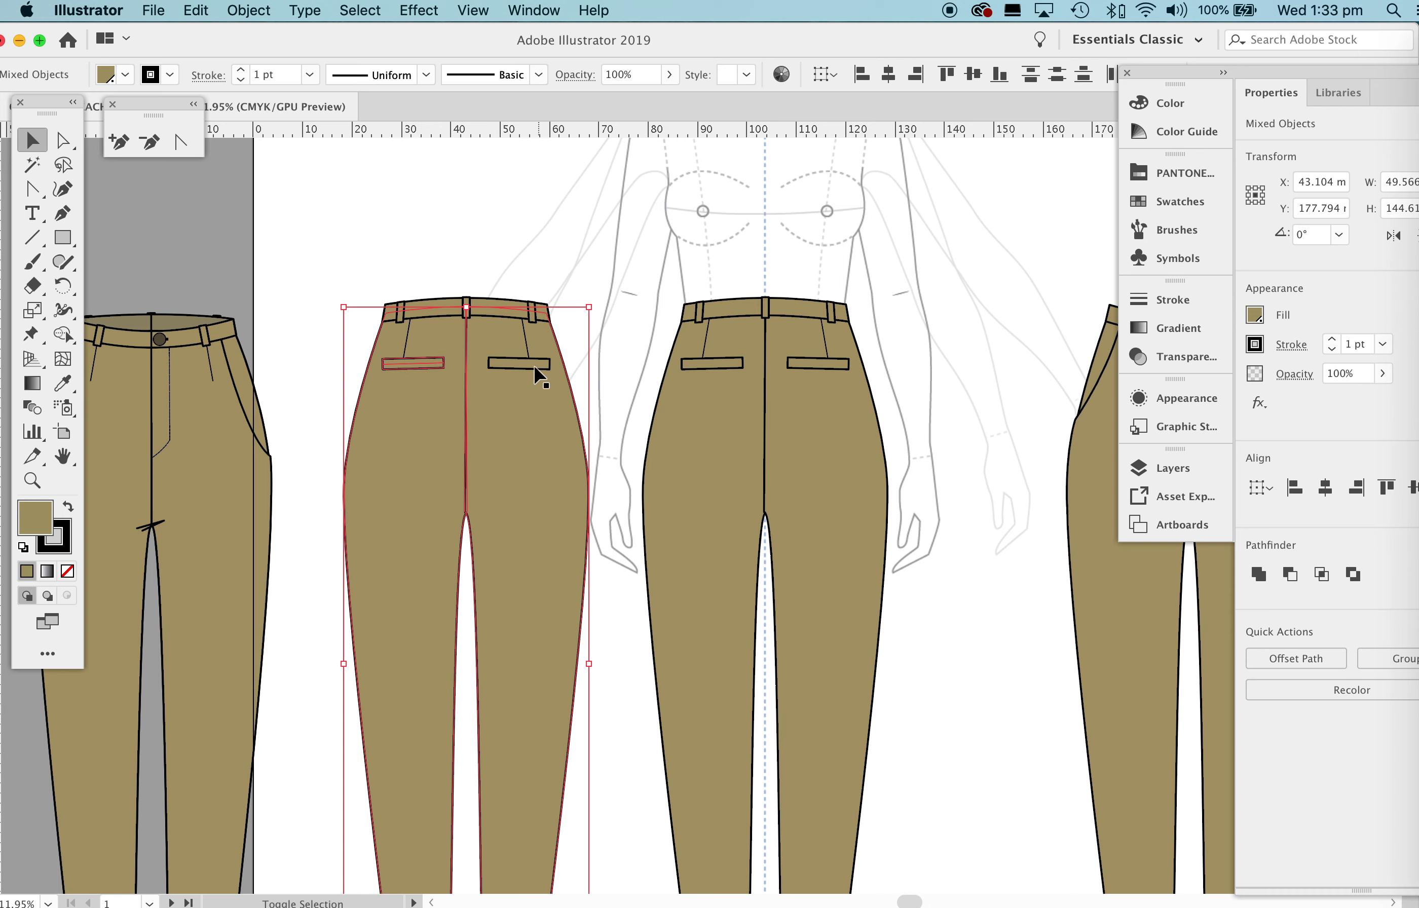
{"action": "left_click", "coordinate": [446, 305], "text": "shift"}
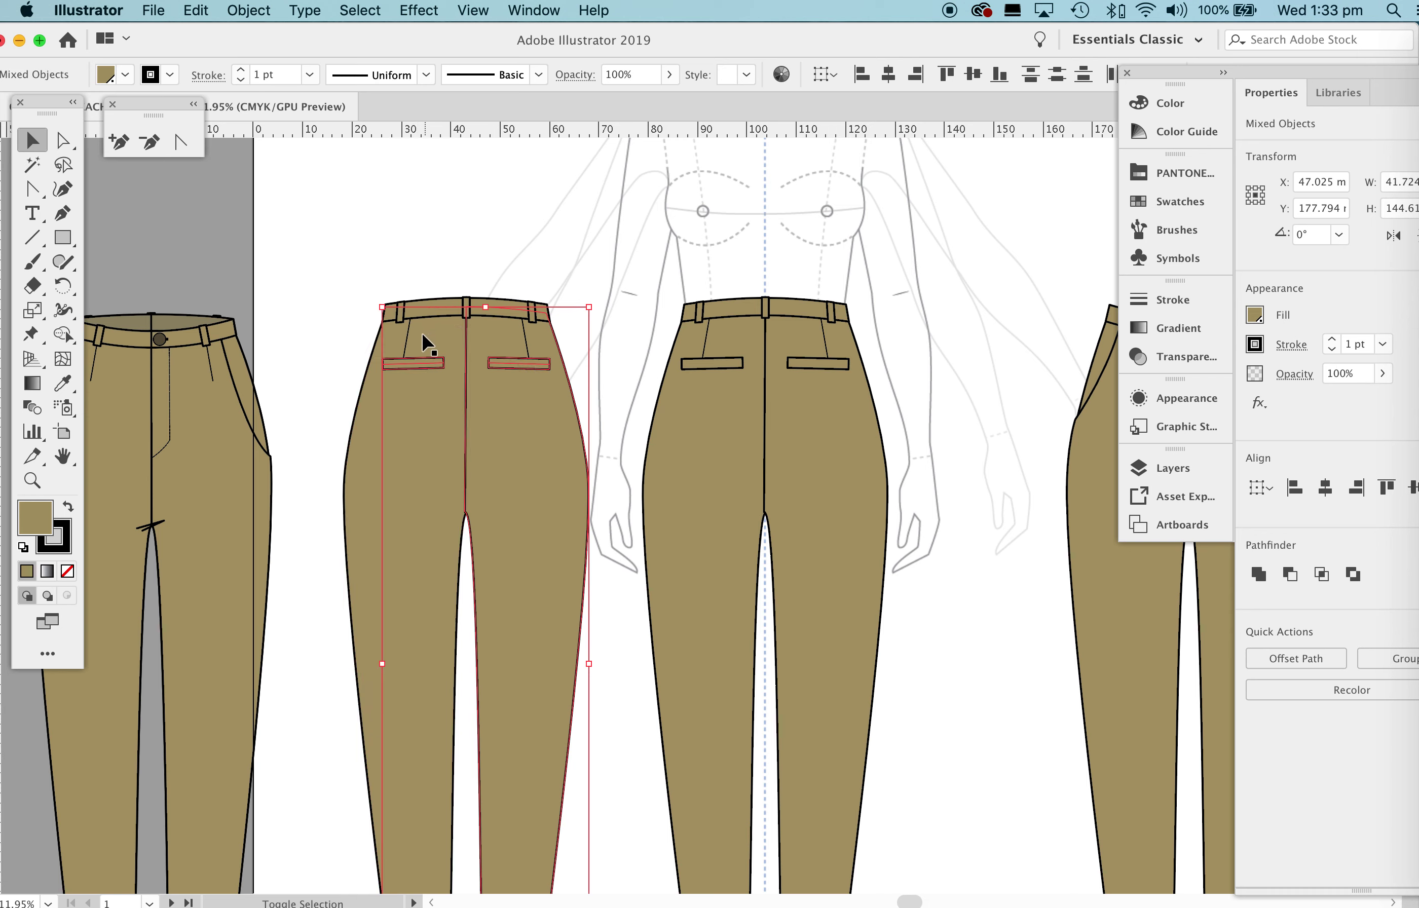
{"action": "left_click", "coordinate": [370, 394], "text": "shift"}
{"action": "left_click", "coordinate": [446, 298], "text": "shift"}
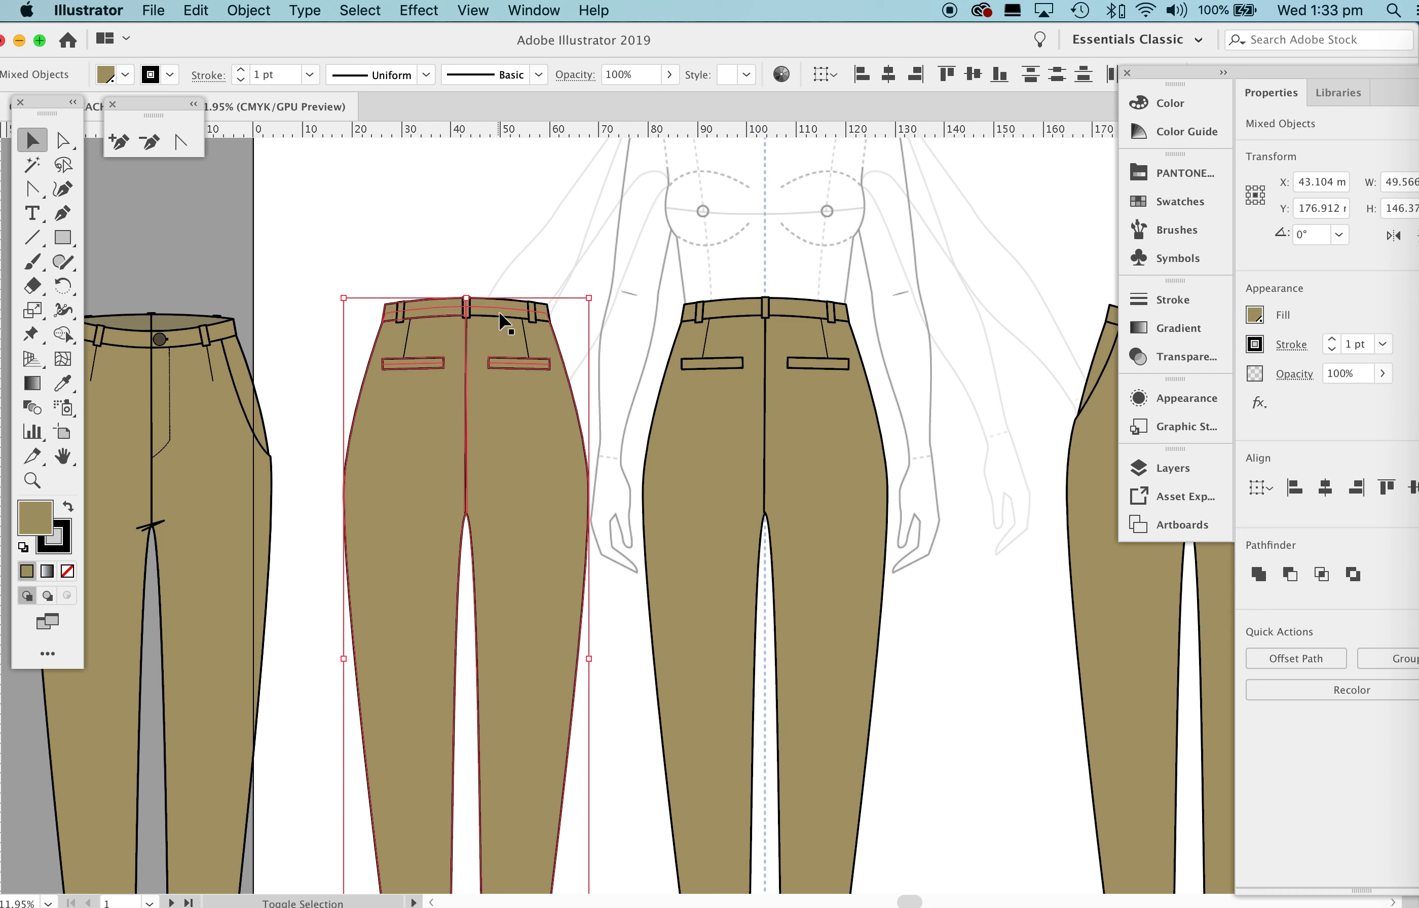
Add the three belt loops and the right half of the waistband to the selection, keeping both leg panels selected.
{"action": "left_click", "coordinate": [399, 307], "text": "shift"}
{"action": "left_click", "coordinate": [470, 309], "text": "shift"}
{"action": "left_click", "coordinate": [477, 319], "text": "shift"}
{"action": "left_click", "coordinate": [517, 307], "text": "shift"}
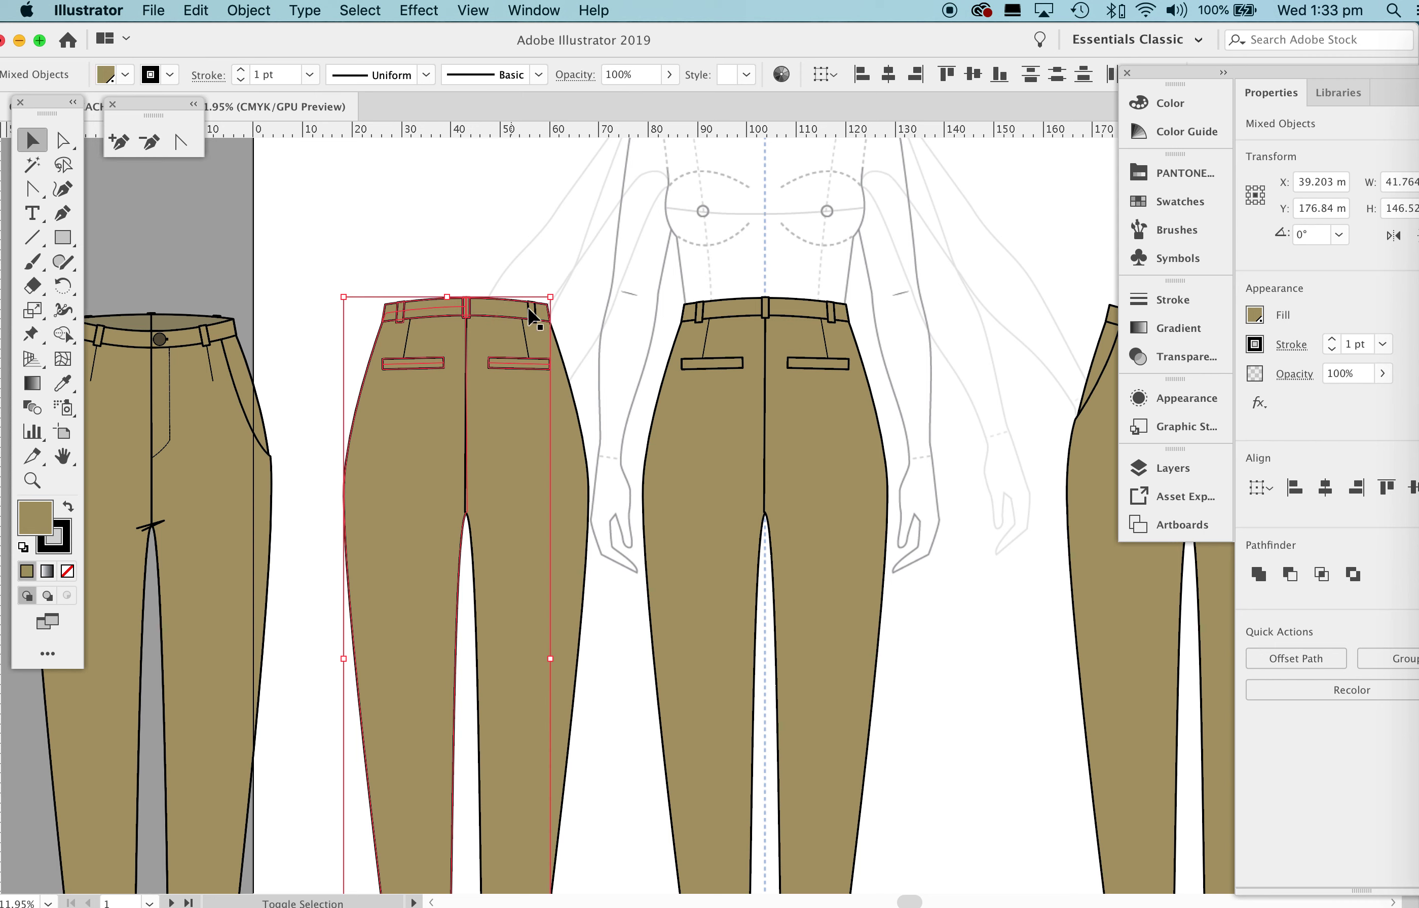
{"action": "left_click", "coordinate": [529, 307], "text": "shift"}
{"action": "left_click", "coordinate": [566, 447], "text": "shift"}
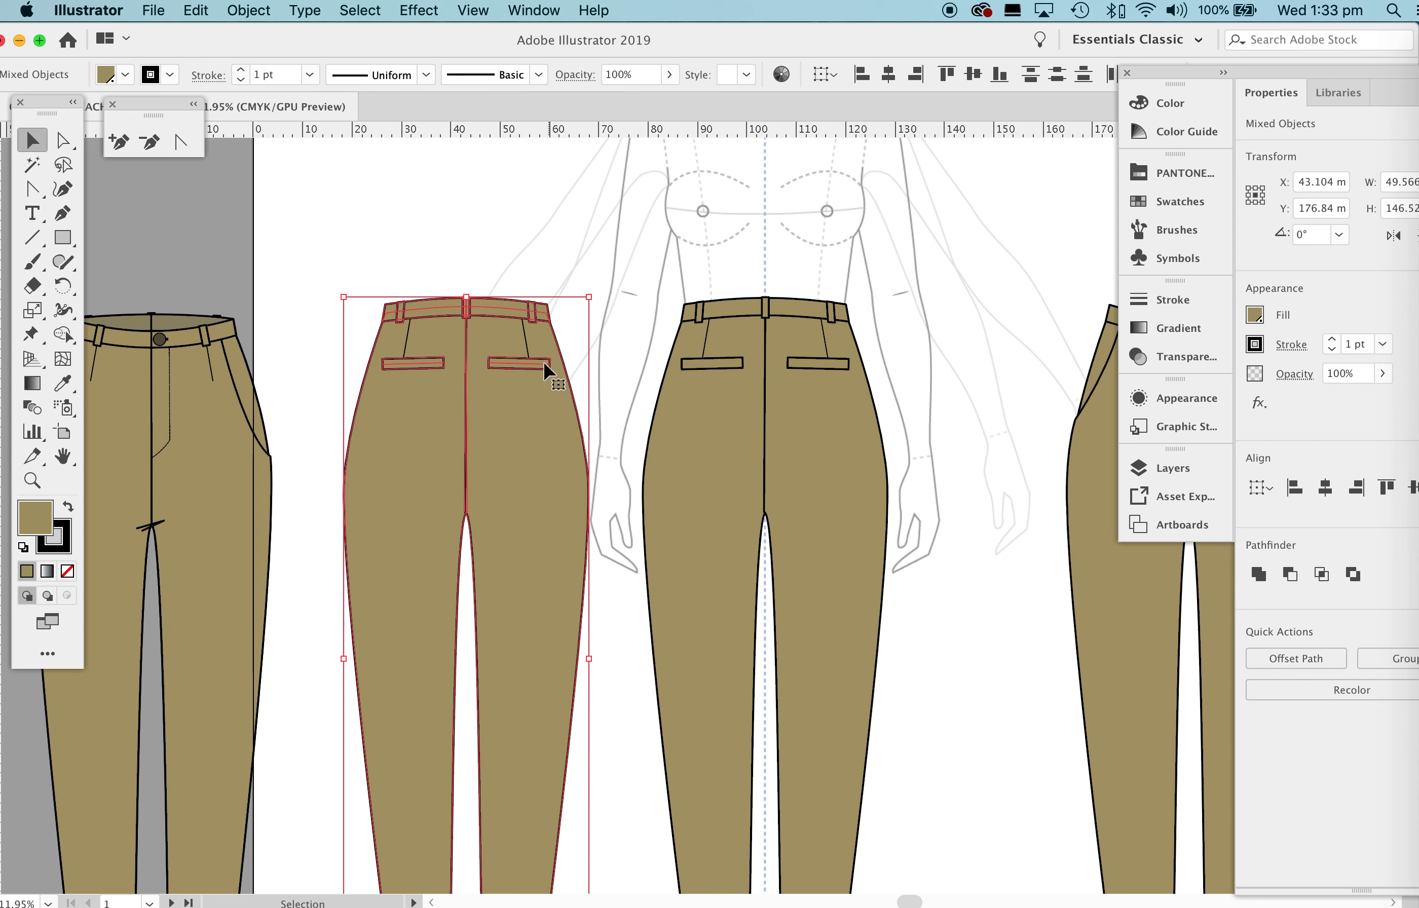
Fill the selected trouser parts with the next darker, greyer khaki shade from the Color Guide and deselect them.
{"action": "left_click", "coordinate": [1147, 139]}
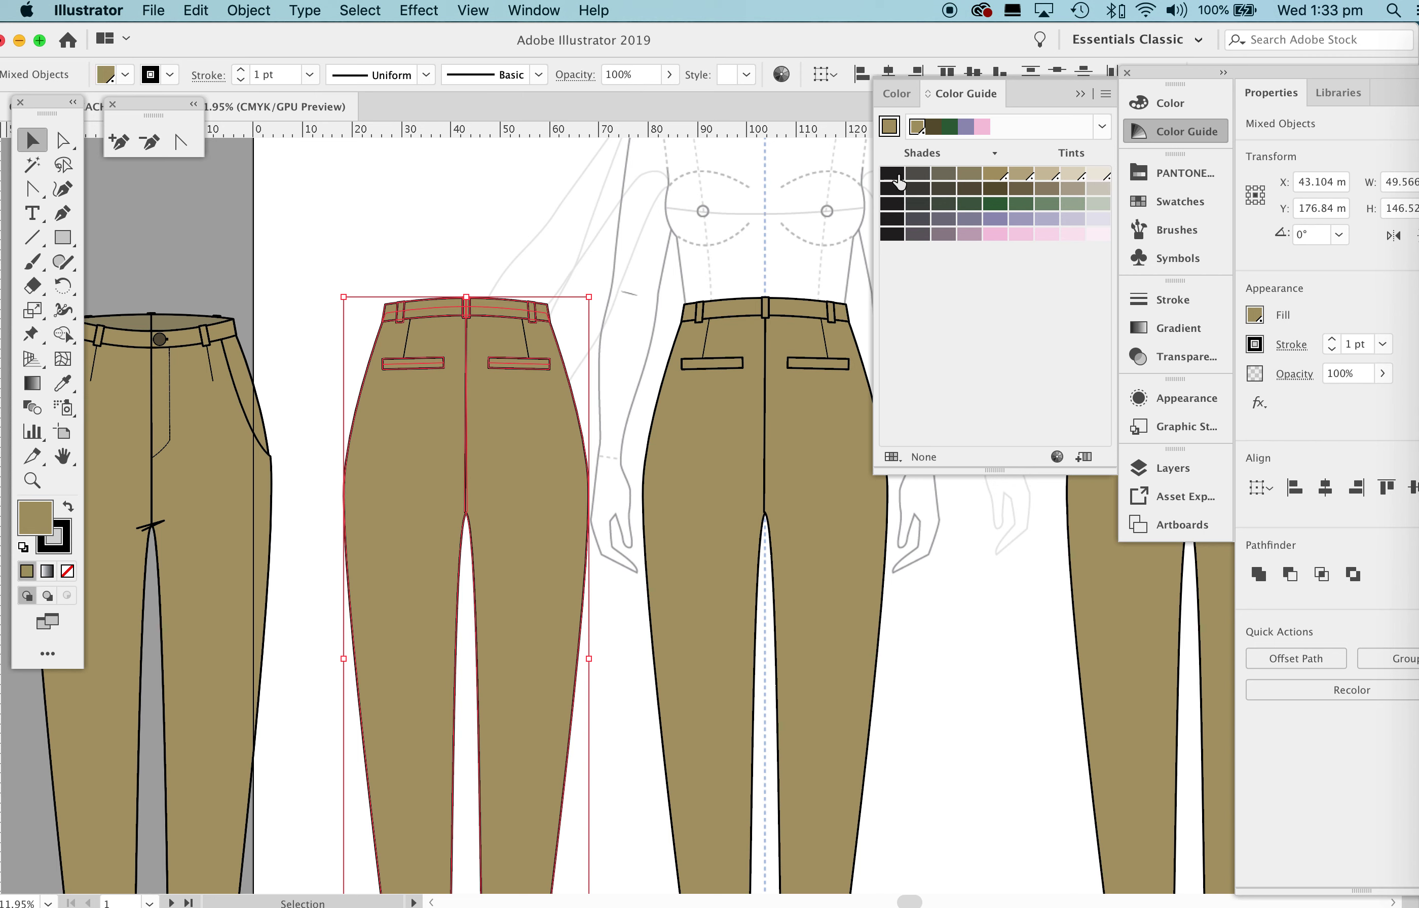
{"action": "left_click", "coordinate": [972, 175]}
{"action": "left_click", "coordinate": [972, 177]}
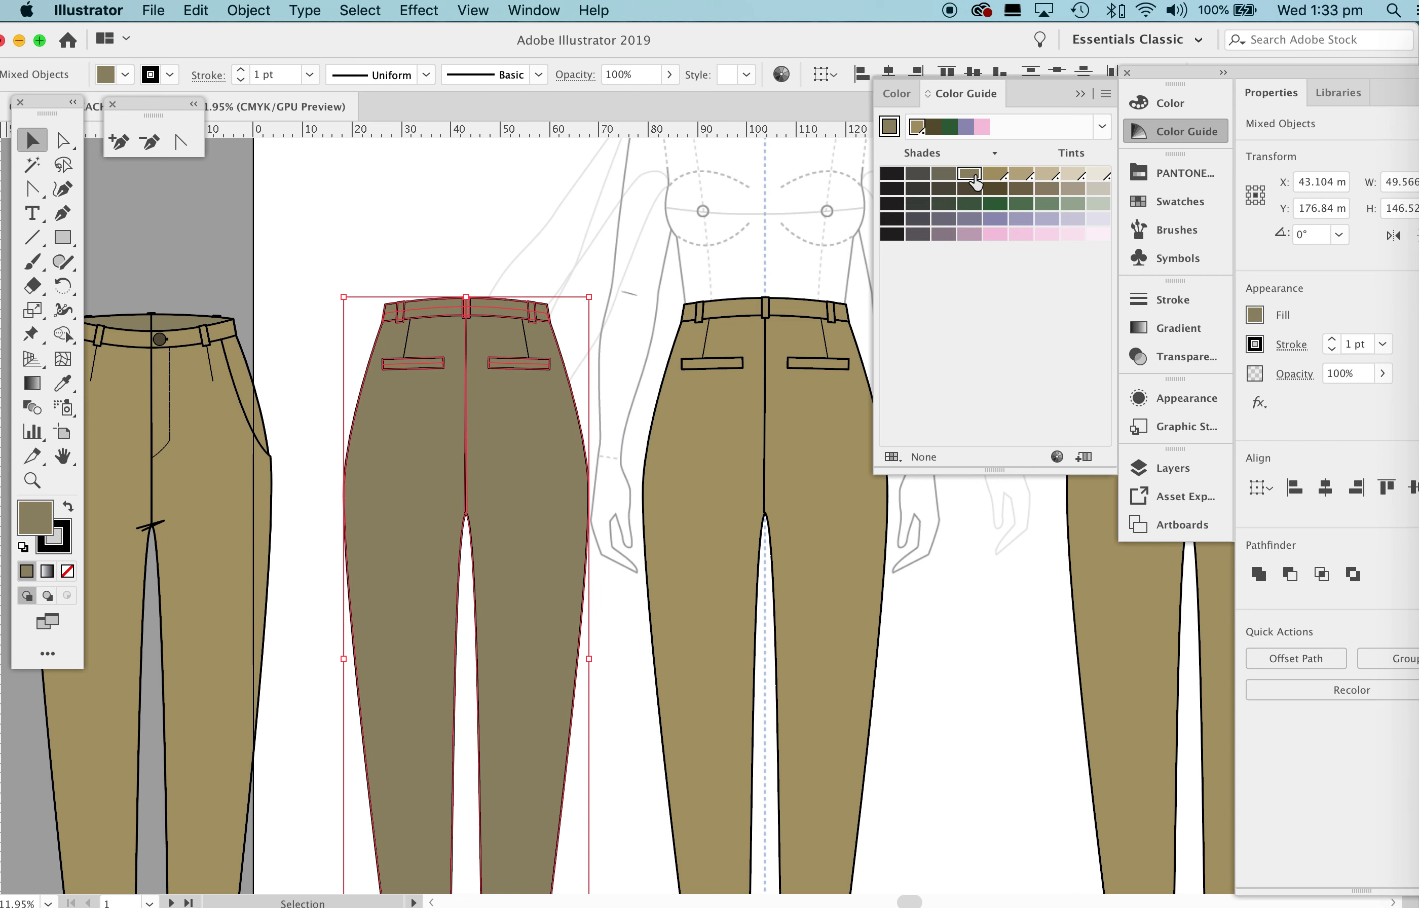
{"action": "left_click", "coordinate": [1078, 94]}
{"action": "left_click", "coordinate": [368, 227]}
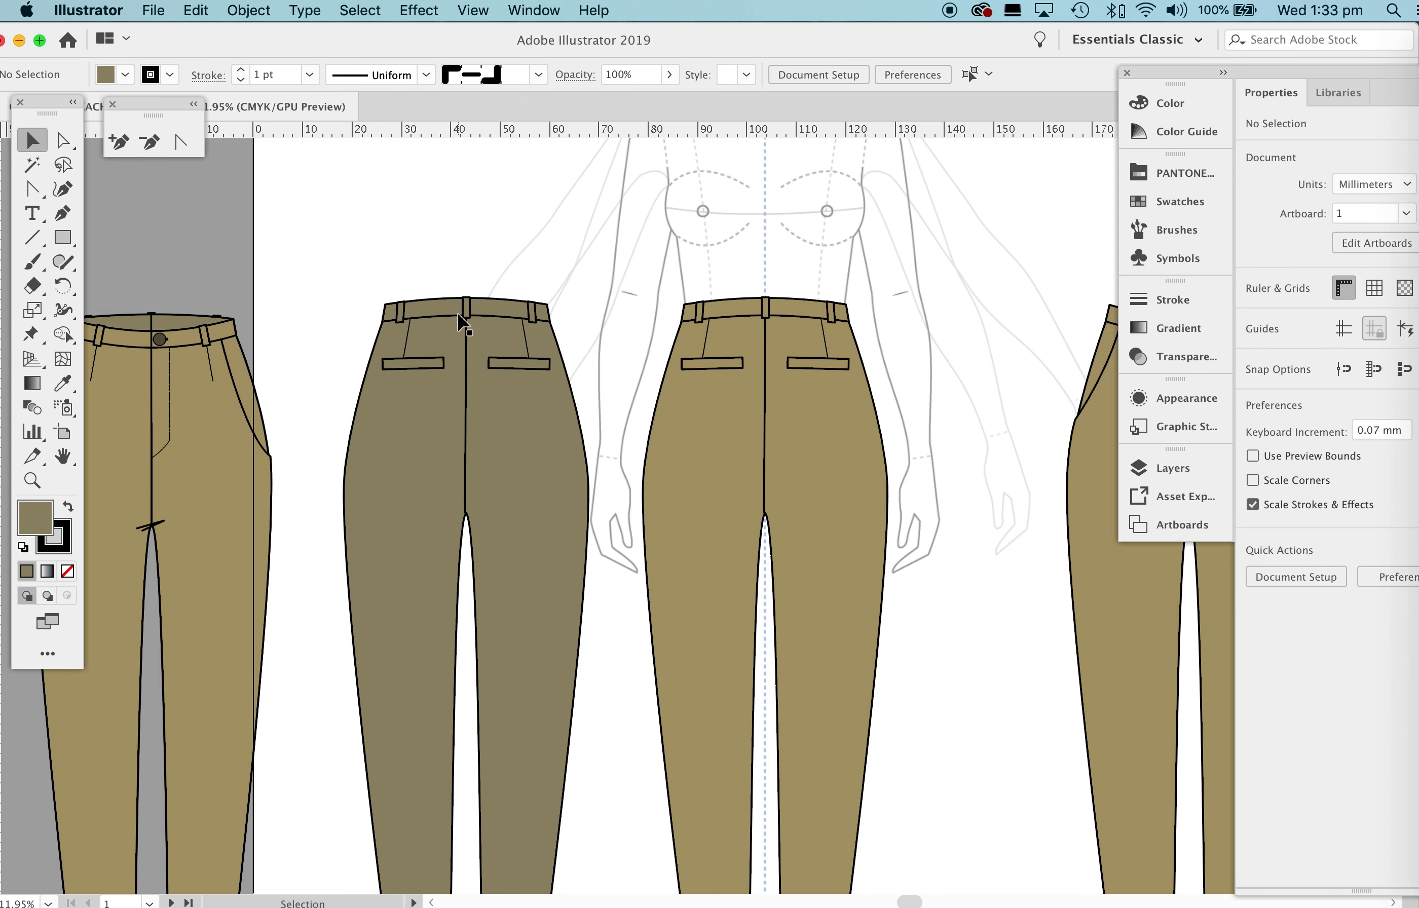
Delete both welt pockets and both dart lines from the darker back-view copy.
{"action": "left_click", "coordinate": [427, 360]}
{"action": "key", "text": "BackSpace"}
{"action": "left_click", "coordinate": [523, 365]}
{"action": "key", "text": "BackSpace"}
{"action": "left_click", "coordinate": [404, 350]}
{"action": "key", "text": "BackSpace"}
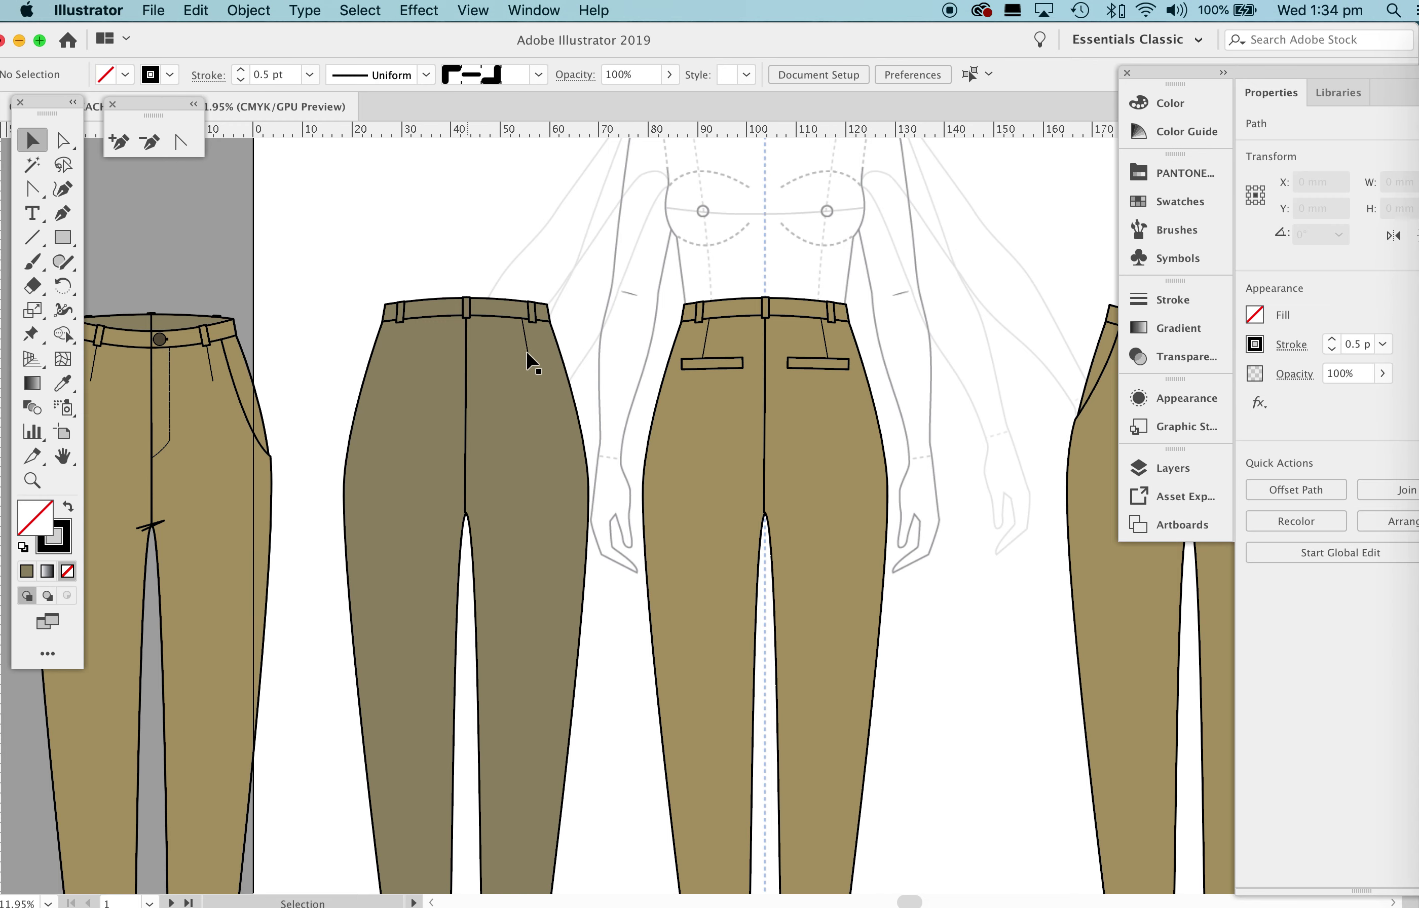
{"action": "left_click", "coordinate": [527, 351]}
{"action": "key", "text": "BackSpace"}
Send the darker copy's three belt loops to the back and nudge them up by 0.07 mm.
{"action": "key", "text": "super+space"}
{"action": "left_click_drag", "start_coordinate": [479, 299], "coordinate": [514, 308]}
{"action": "left_click", "coordinate": [368, 322]}
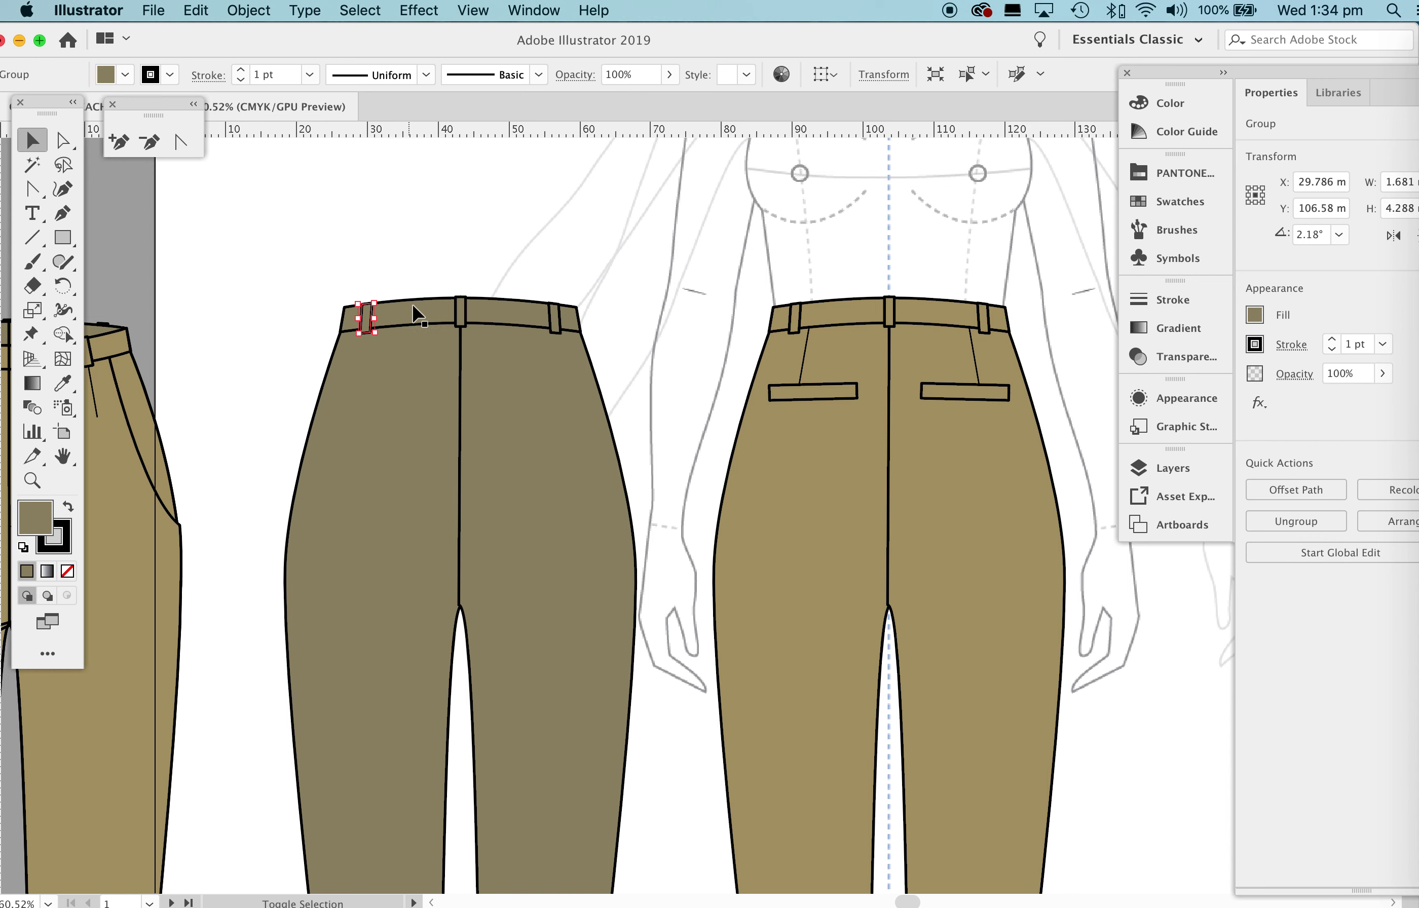
{"action": "left_click", "coordinate": [463, 312], "text": "shift"}
{"action": "left_click", "coordinate": [553, 321], "text": "shift"}
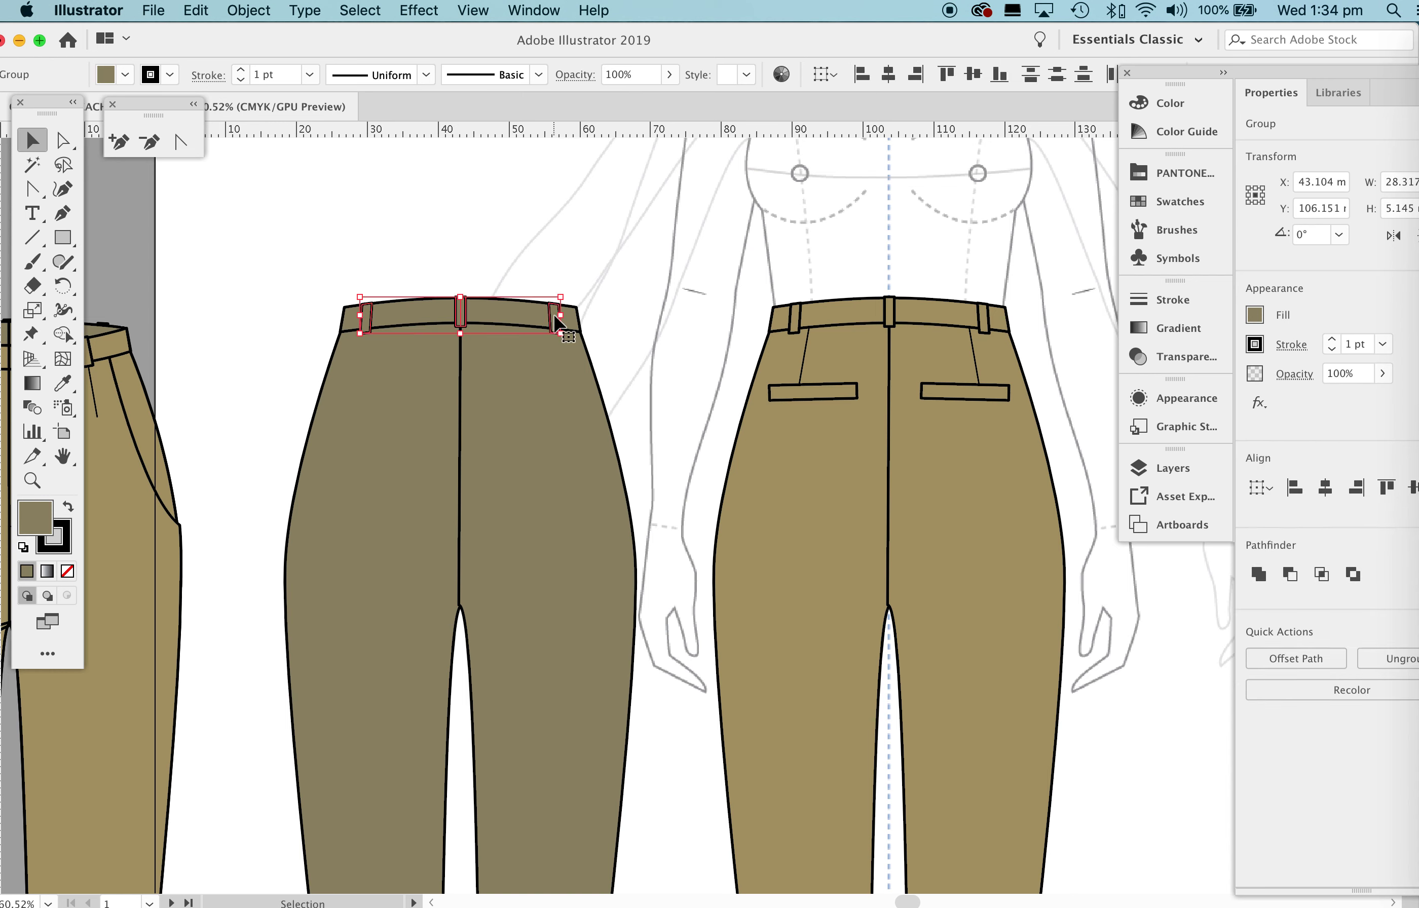
{"action": "right_click", "coordinate": [554, 319]}
{"action": "mouse_move", "coordinate": [602, 518]}
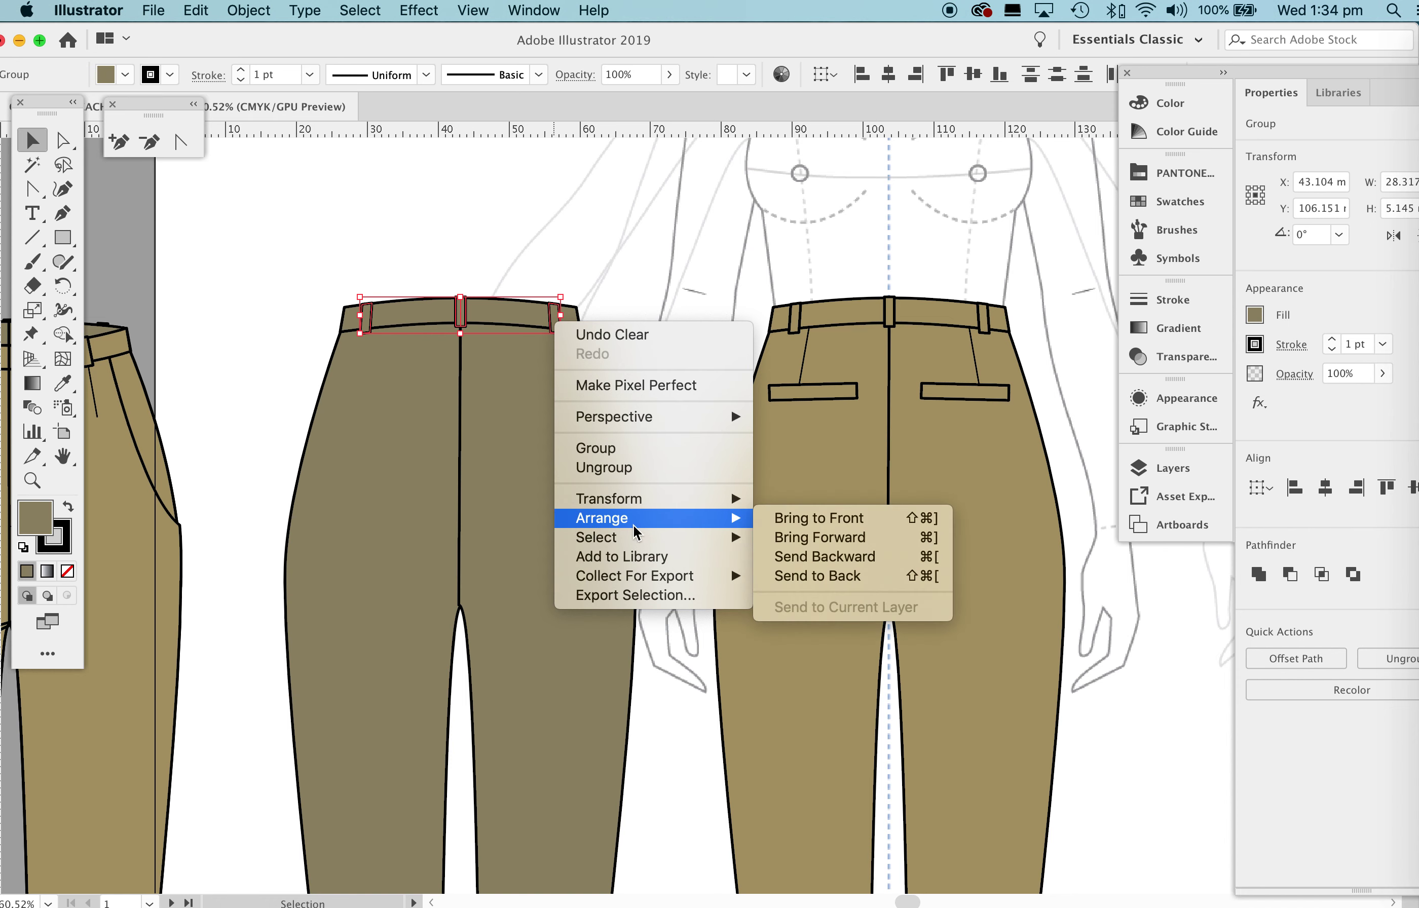
{"action": "left_click", "coordinate": [817, 576]}
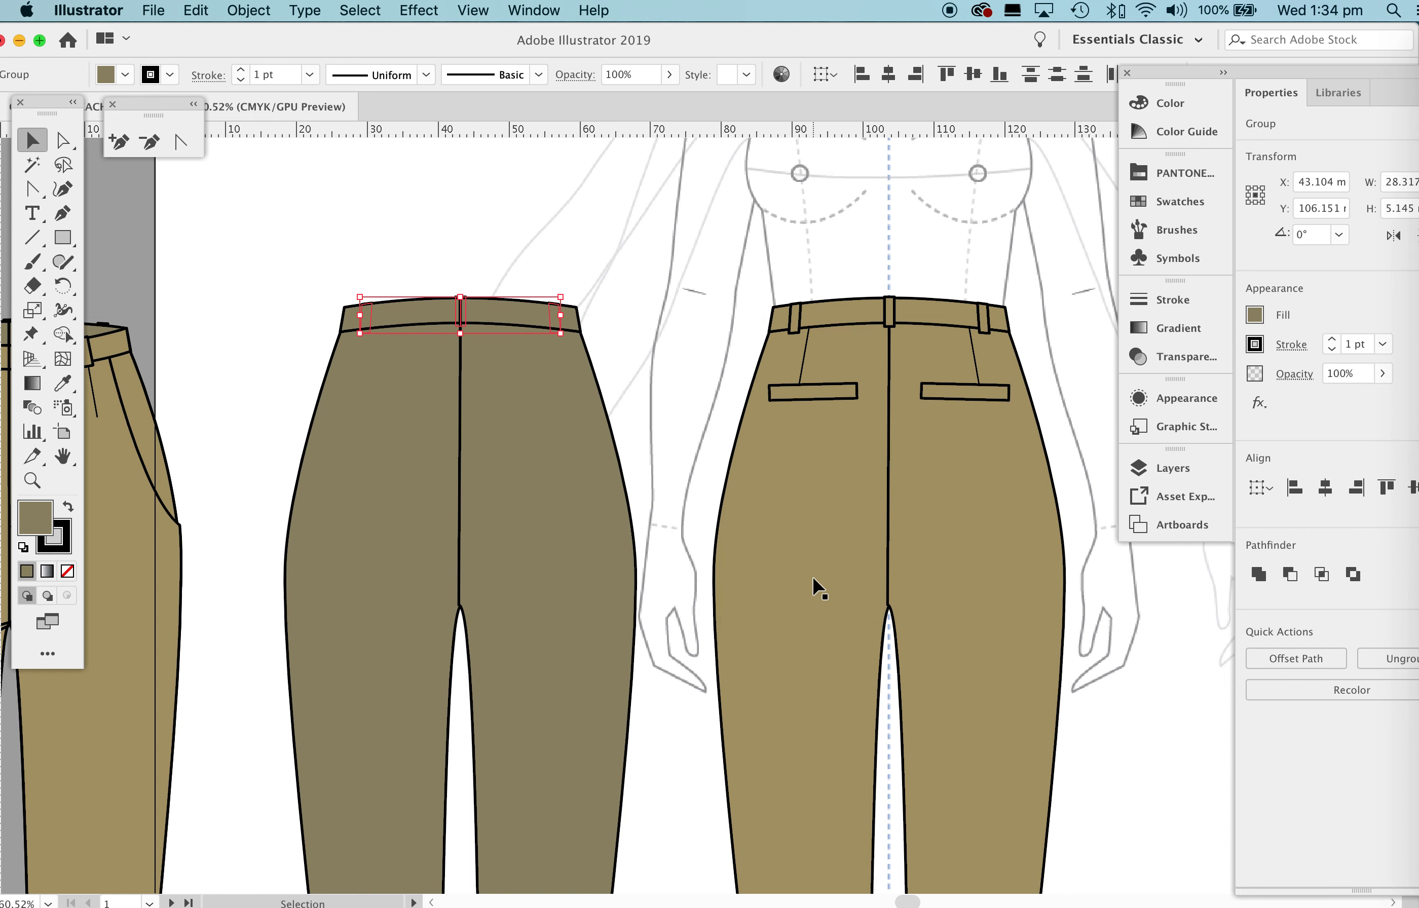
{"action": "key", "text": "Up"}
Group the darker copy's waistband halves with its three belt loops, undoing the trial move of the group.
{"action": "key", "text": "z"}
{"action": "left_click_drag", "start_coordinate": [503, 298], "coordinate": [756, 389]}
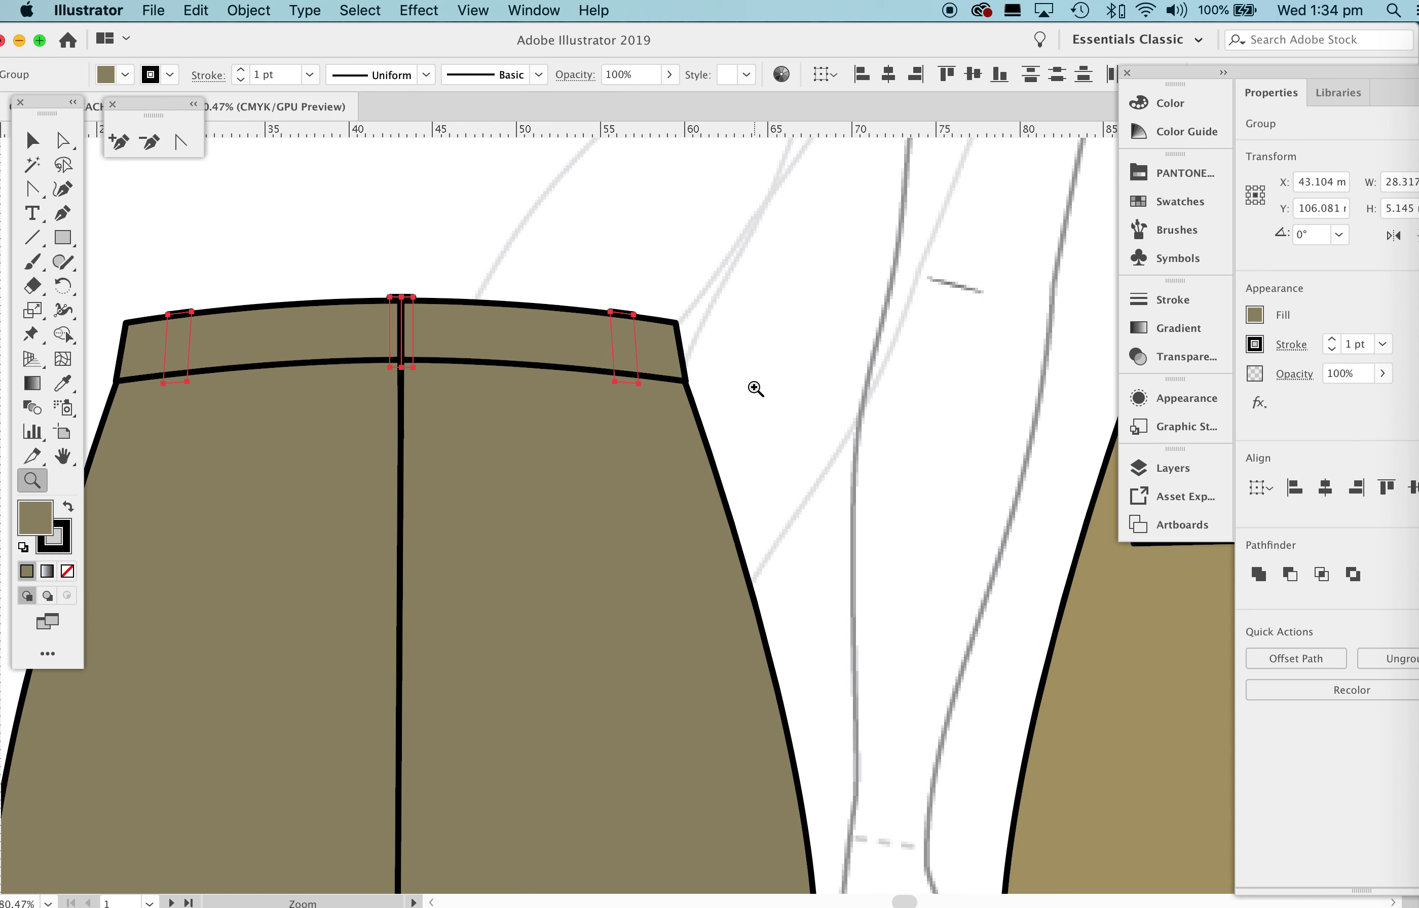
{"action": "left_click", "coordinate": [31, 141]}
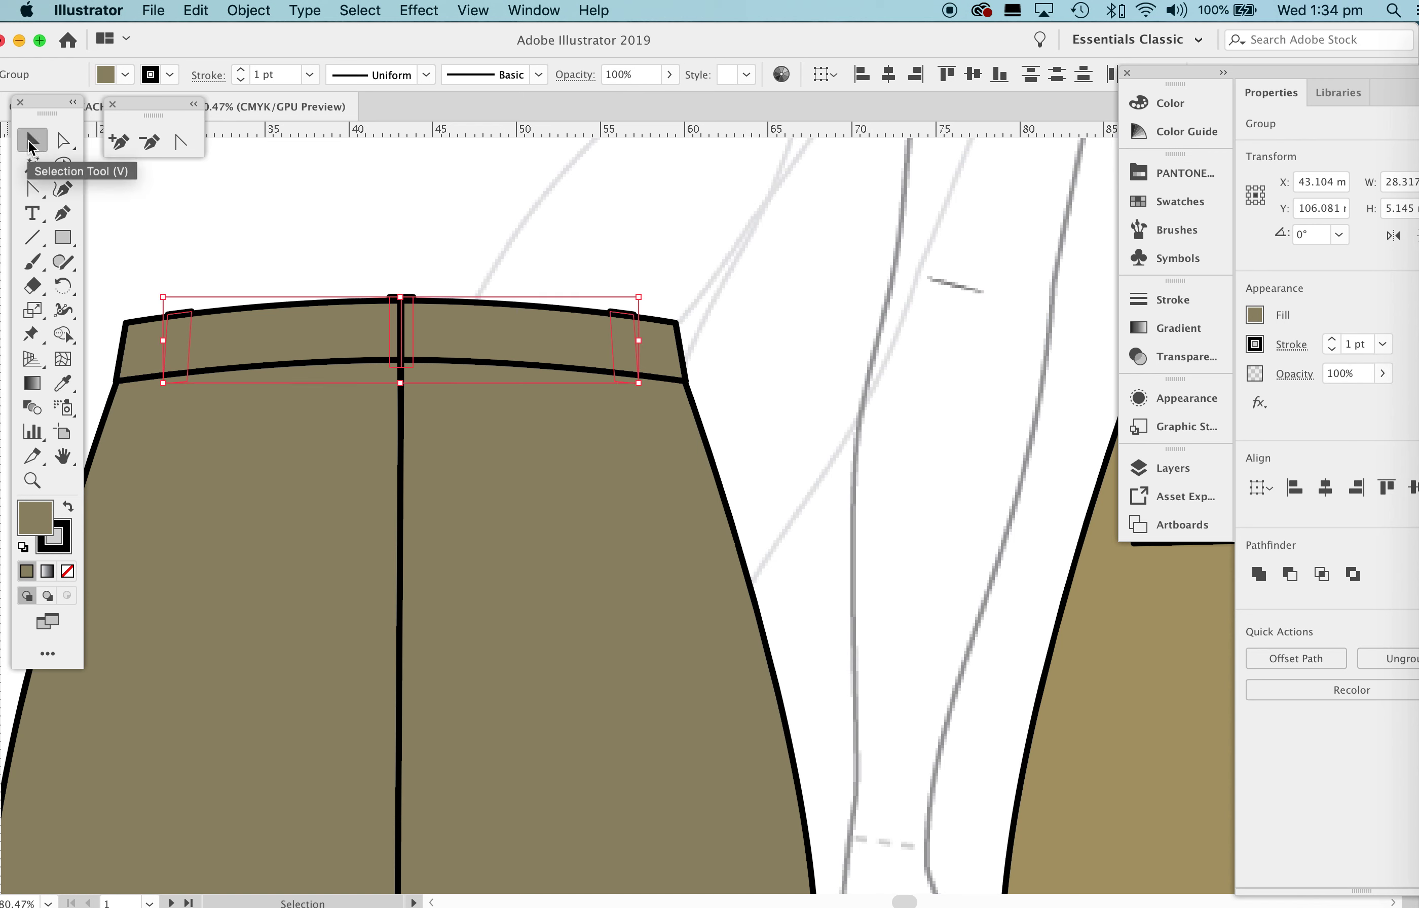
{"action": "left_click", "coordinate": [506, 328], "text": "shift"}
{"action": "left_click", "coordinate": [297, 338], "text": "shift"}
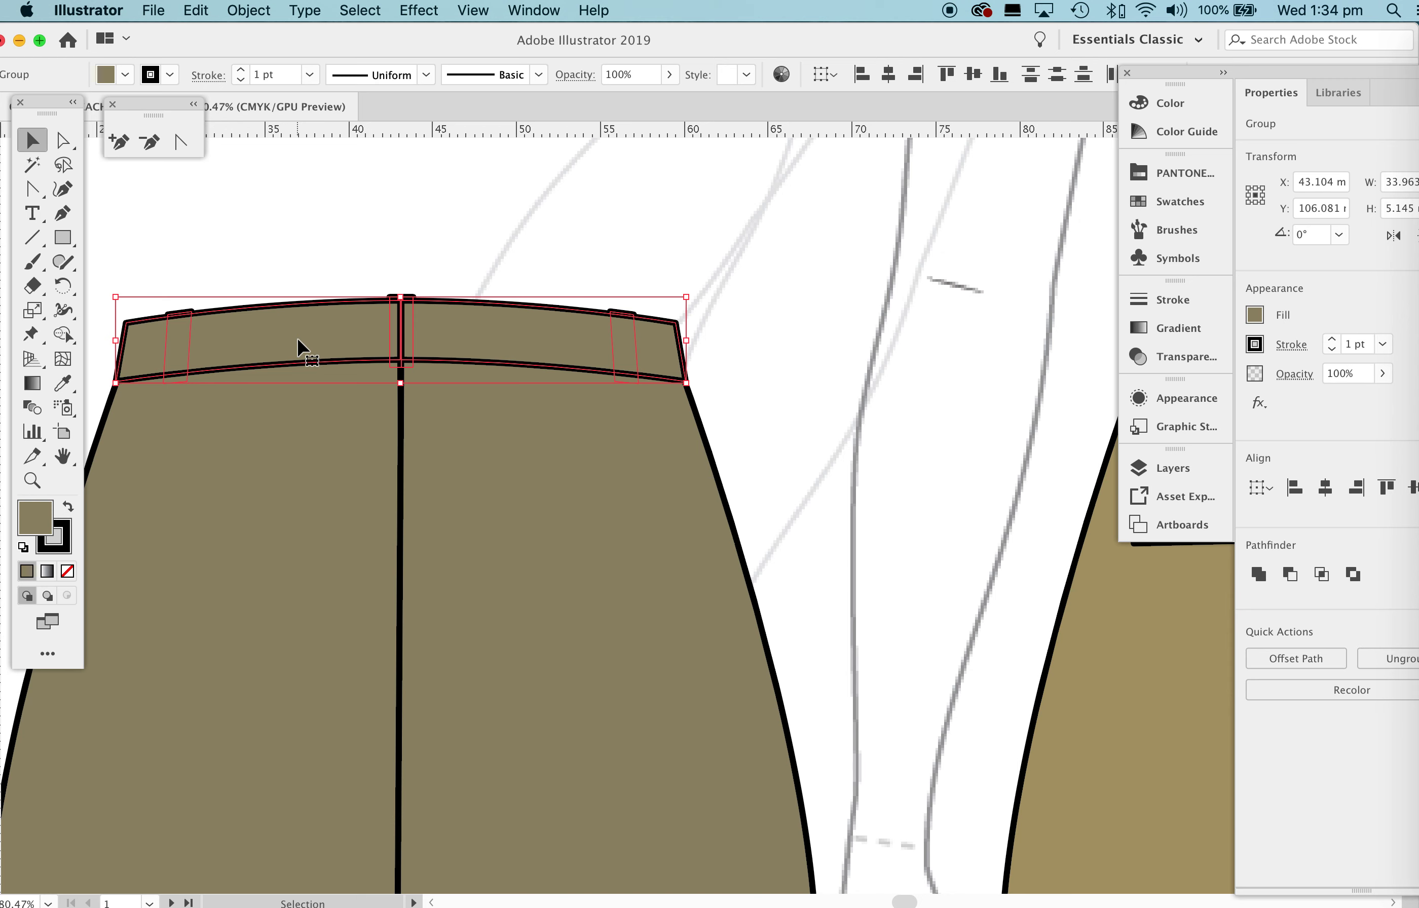
{"action": "right_click", "coordinate": [297, 338]}
{"action": "left_click", "coordinate": [334, 471]}
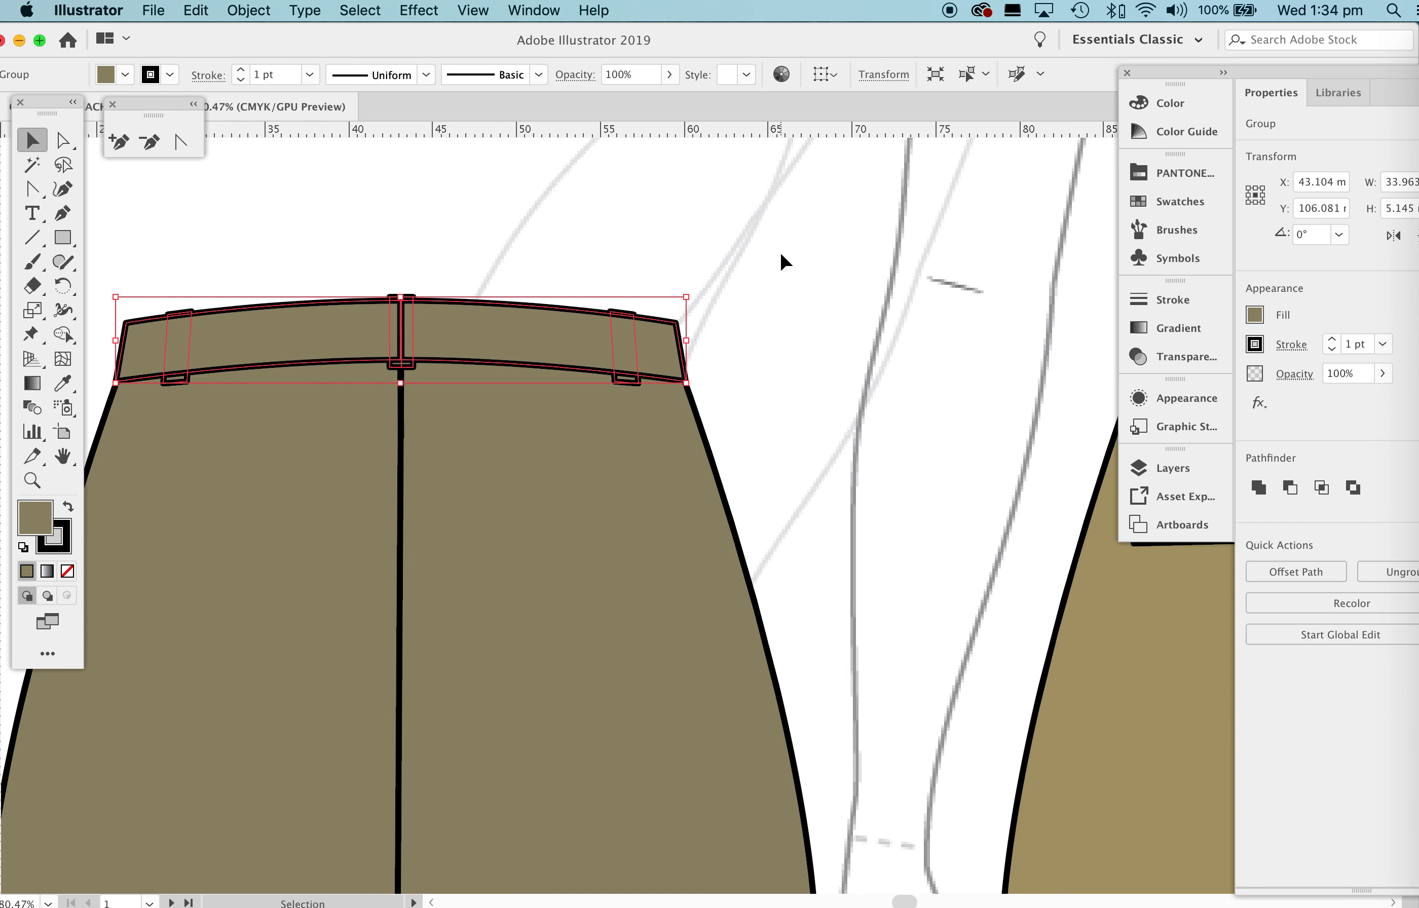
{"action": "left_click", "coordinate": [781, 263]}
{"action": "left_click_drag", "start_coordinate": [472, 342], "coordinate": [477, 303]}
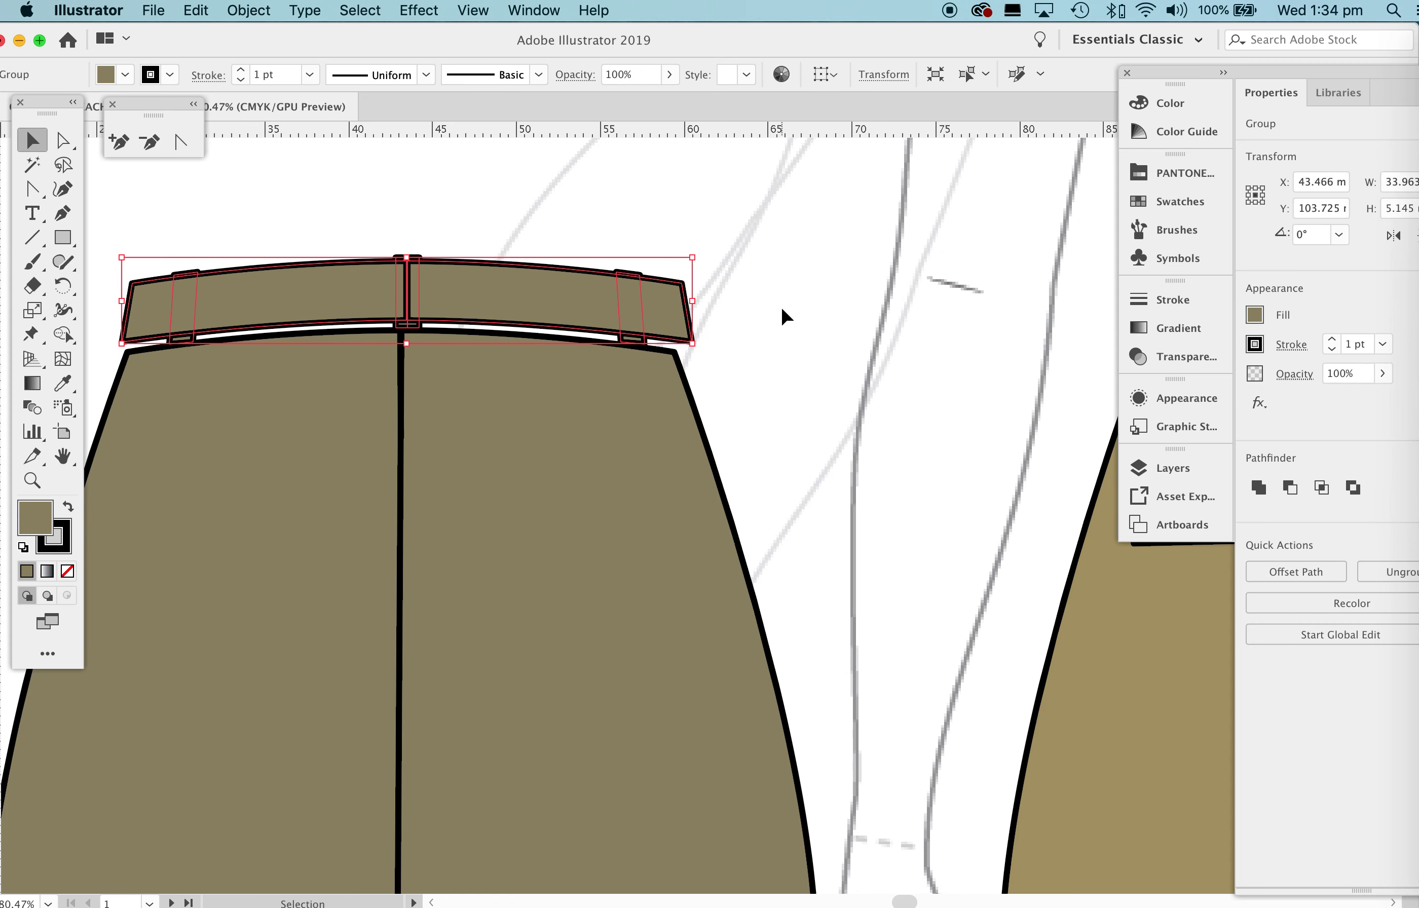
{"action": "key", "text": "super+z"}
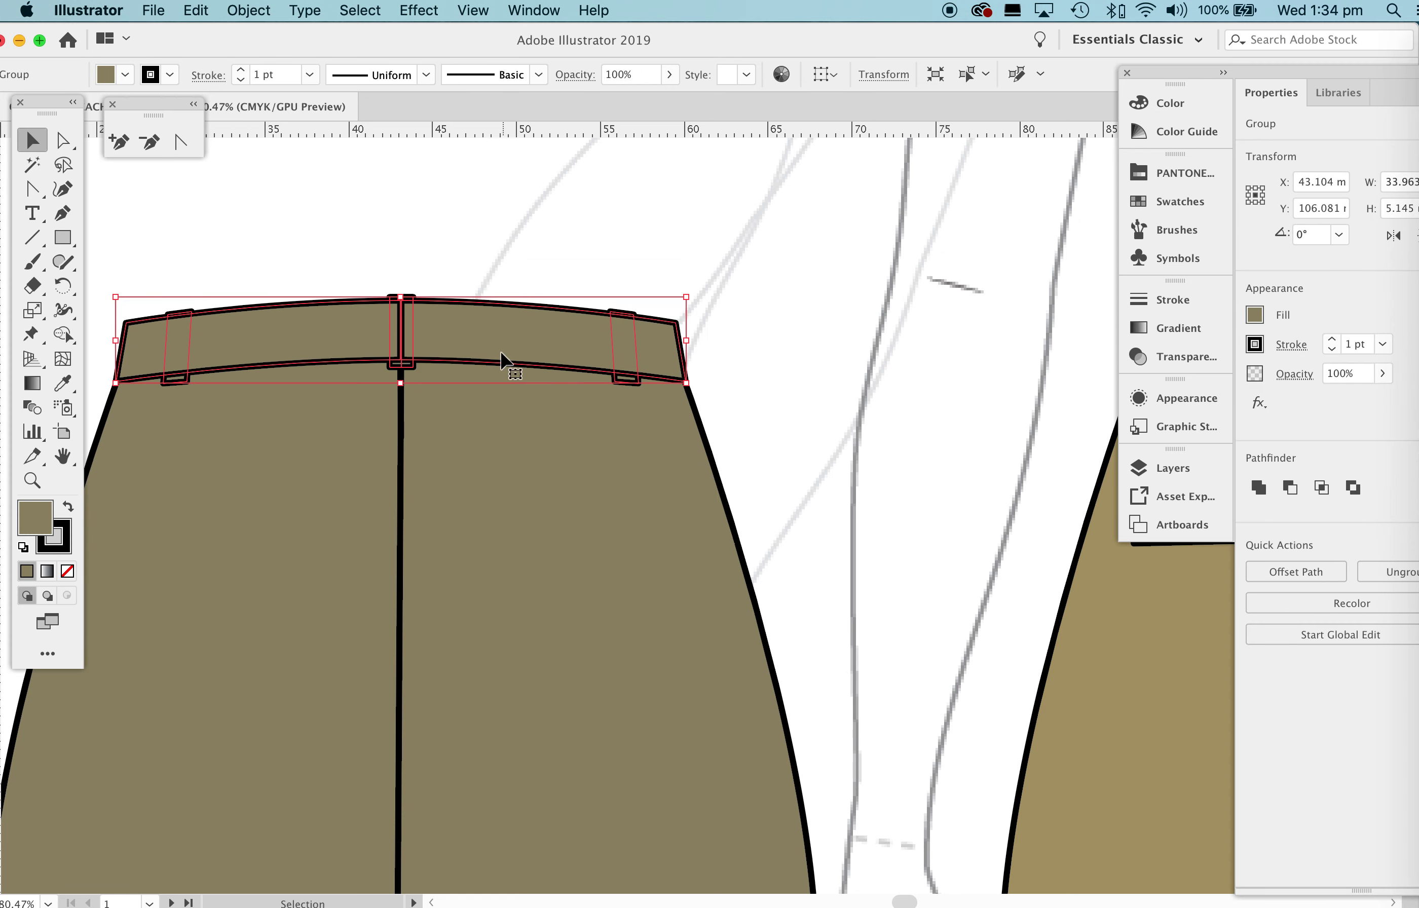
Select all parts of the darker back-view copy, from waistband to hems, and group them.
{"action": "key", "text": "z"}
{"action": "left_click_drag", "start_coordinate": [827, 332], "coordinate": [523, 516]}
{"action": "key", "text": "v"}
{"action": "left_click", "coordinate": [641, 273]}
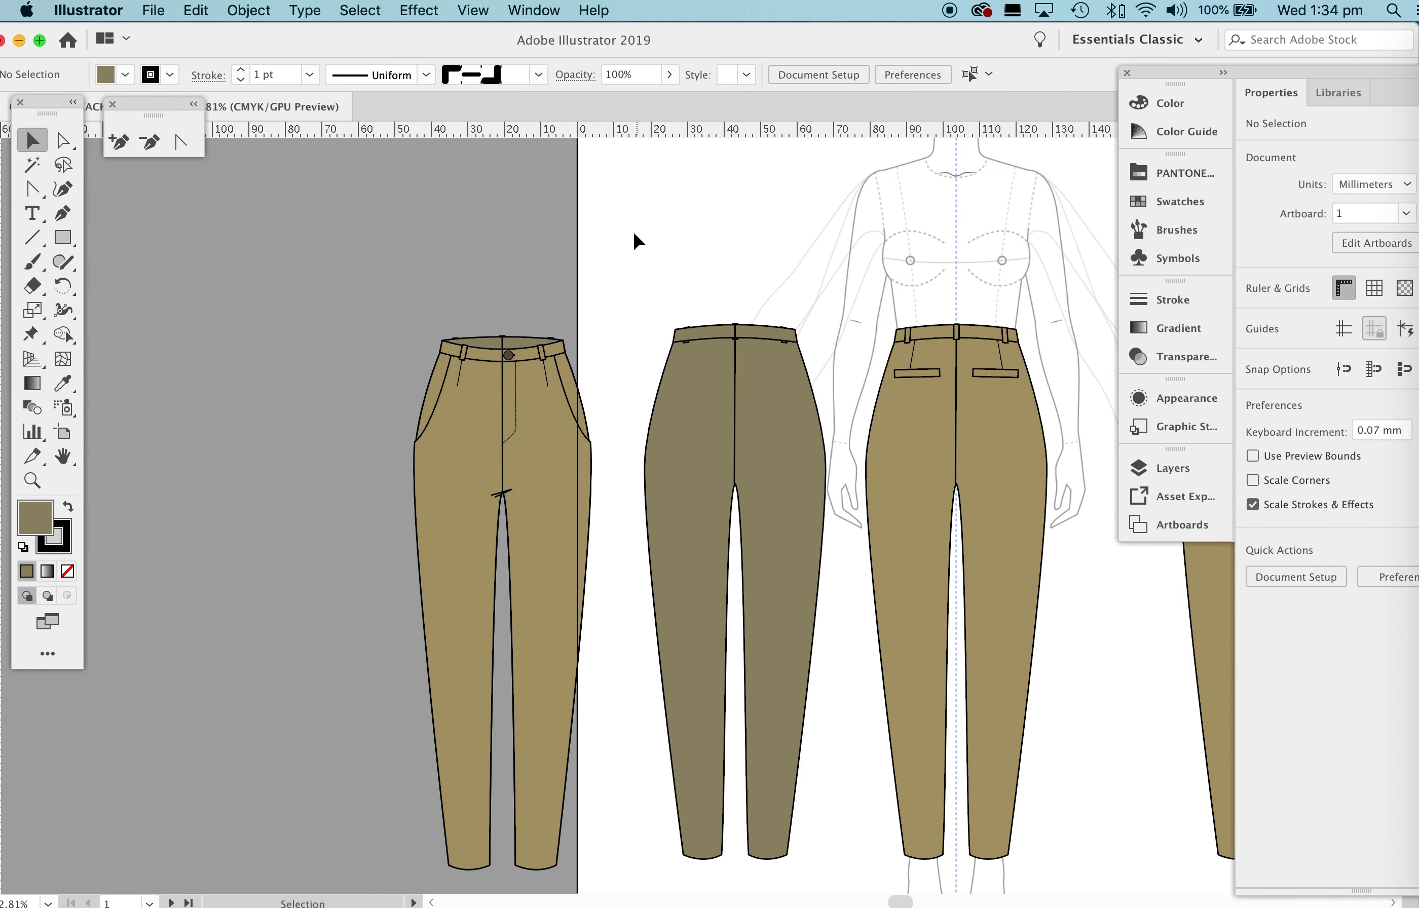
{"action": "left_click_drag", "start_coordinate": [735, 574], "coordinate": [787, 805]}
{"action": "left_click_drag", "start_coordinate": [822, 874], "coordinate": [832, 867]}
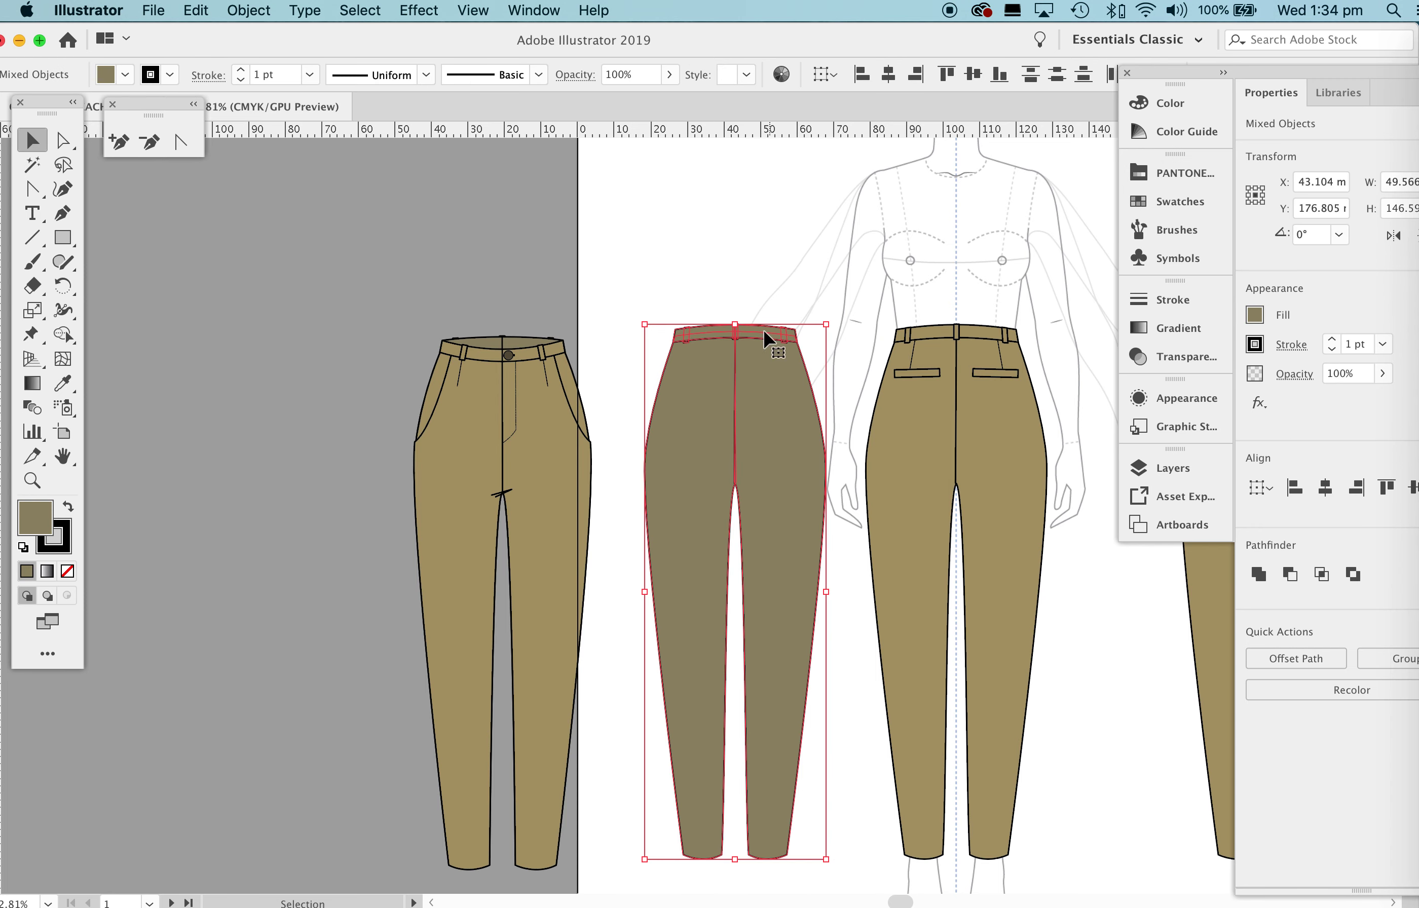
{"action": "right_click", "coordinate": [739, 384]}
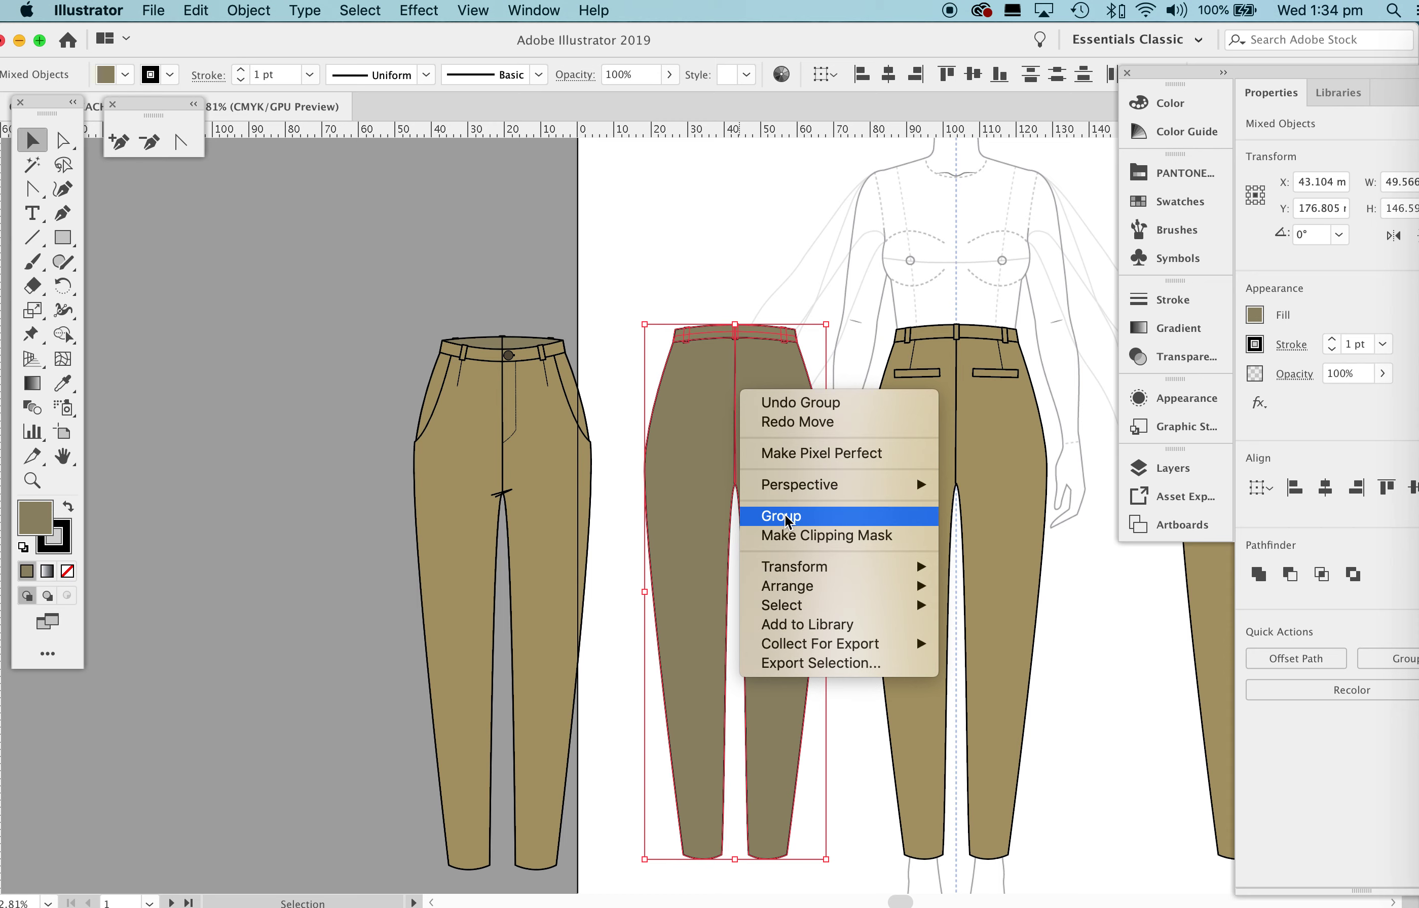
{"action": "left_click", "coordinate": [787, 521]}
Move the darker back-view group over the front-view trousers beside the body template and send it to the back.
{"action": "left_click_drag", "start_coordinate": [816, 389], "coordinate": [535, 353]}
{"action": "left_click_drag", "start_coordinate": [377, 364], "coordinate": [896, 363]}
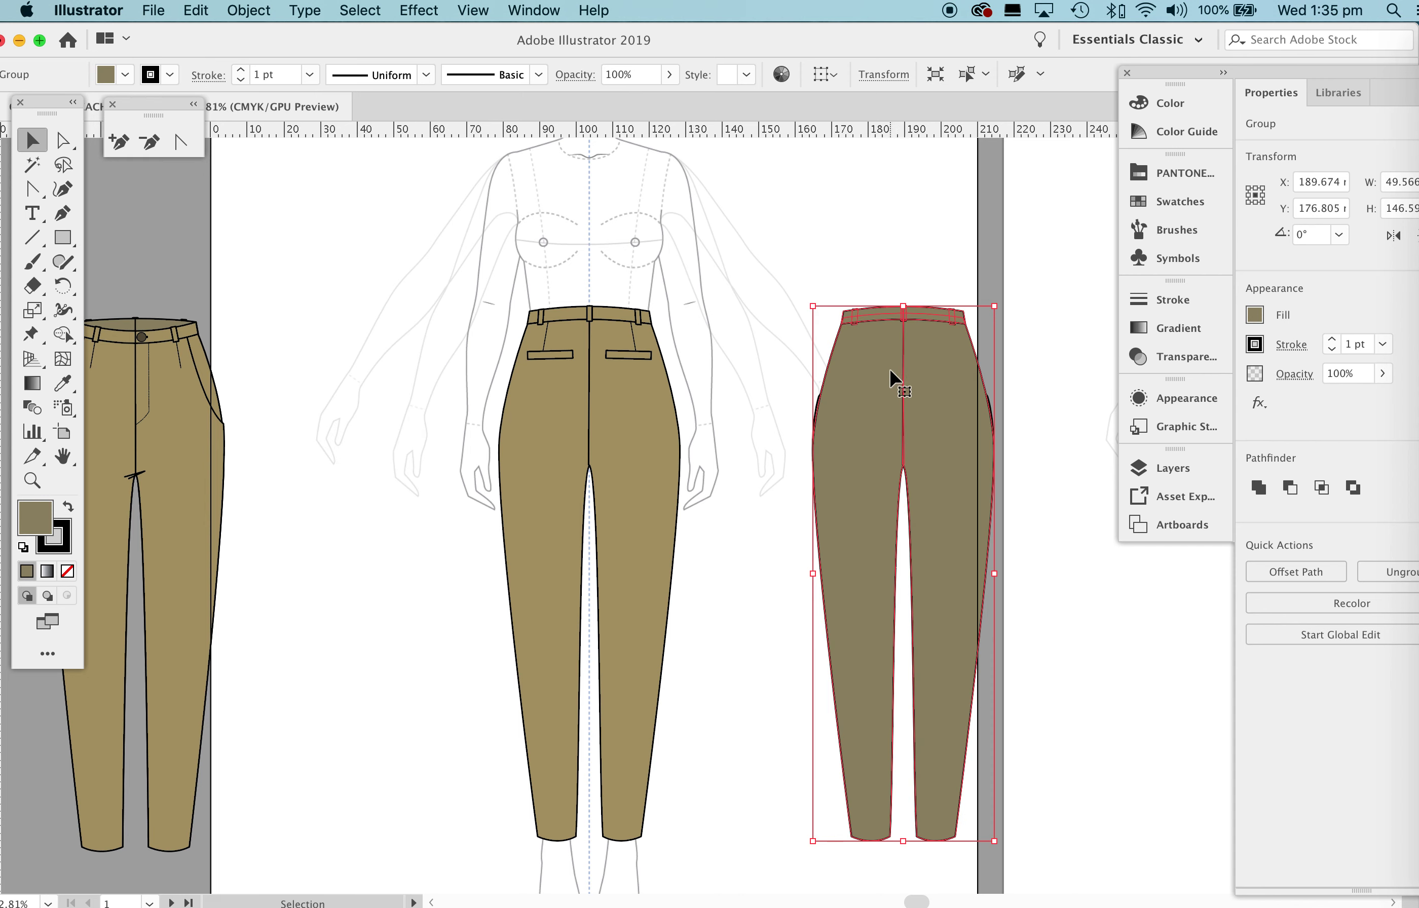
{"action": "right_click", "coordinate": [889, 372]}
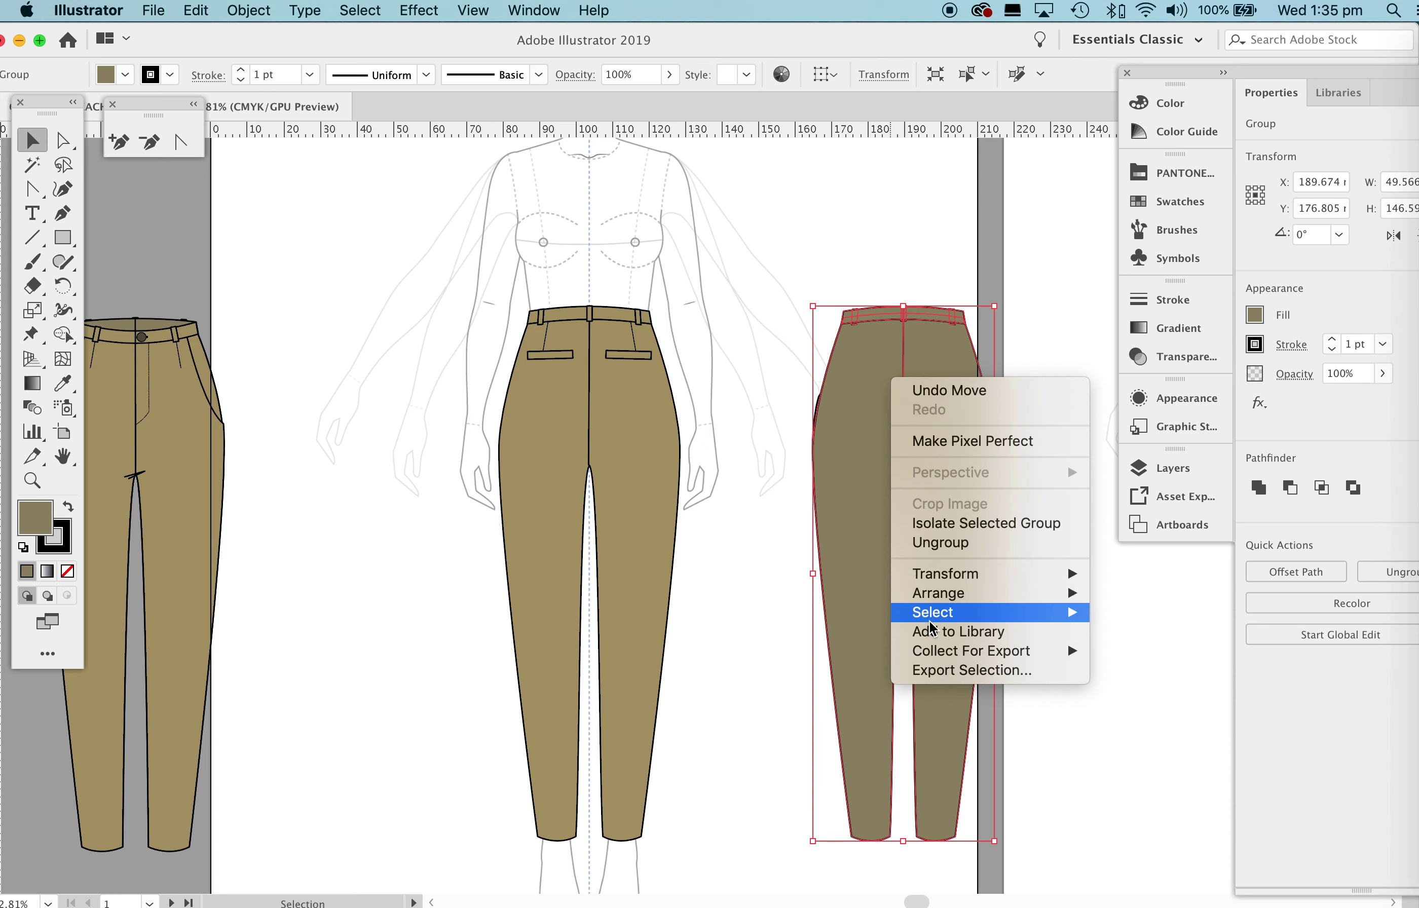
{"action": "mouse_move", "coordinate": [936, 600]}
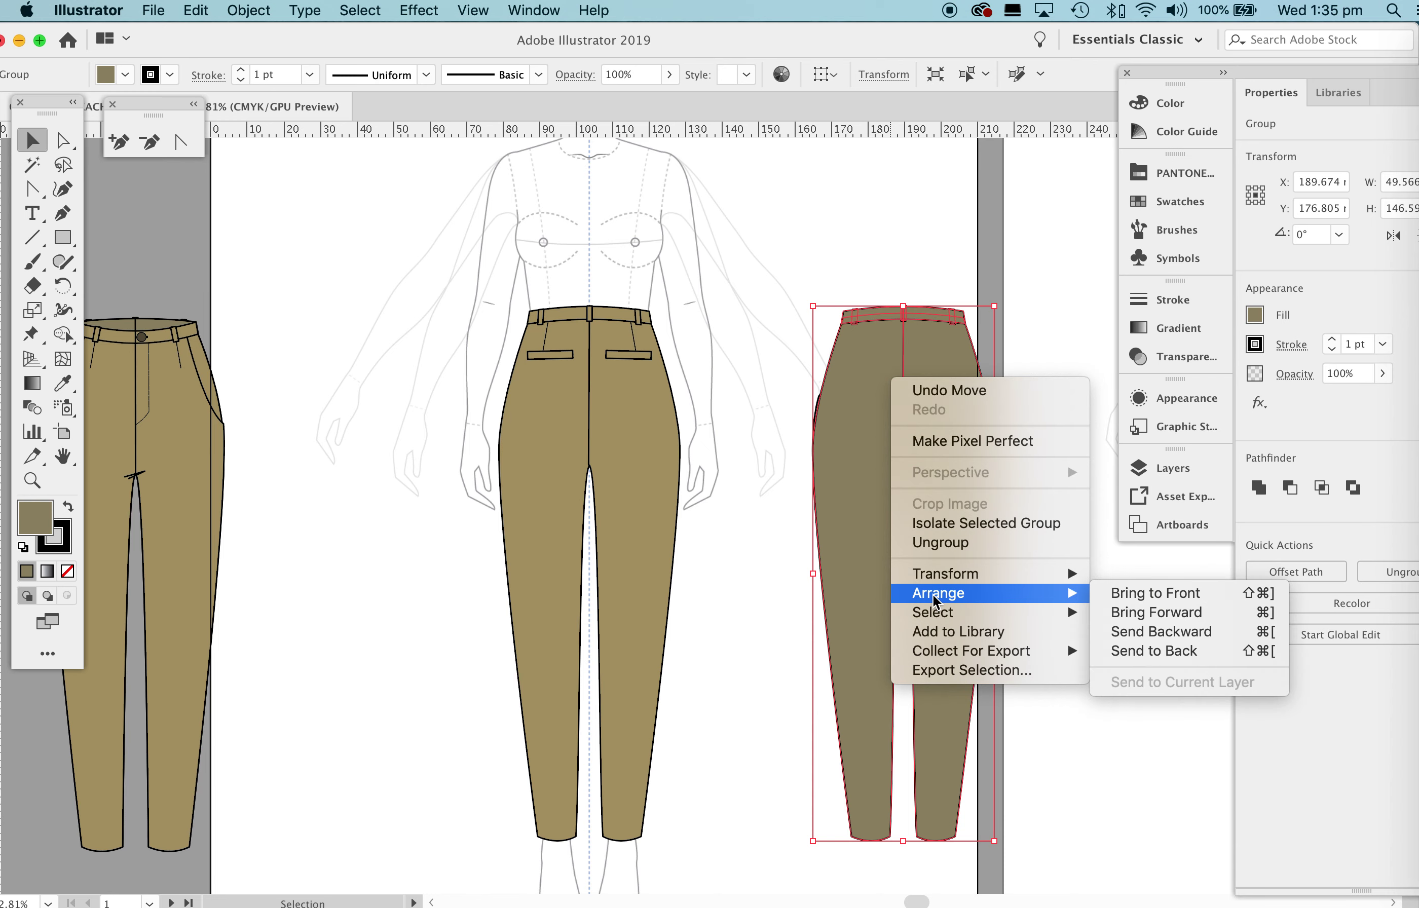
{"action": "left_click", "coordinate": [1125, 652]}
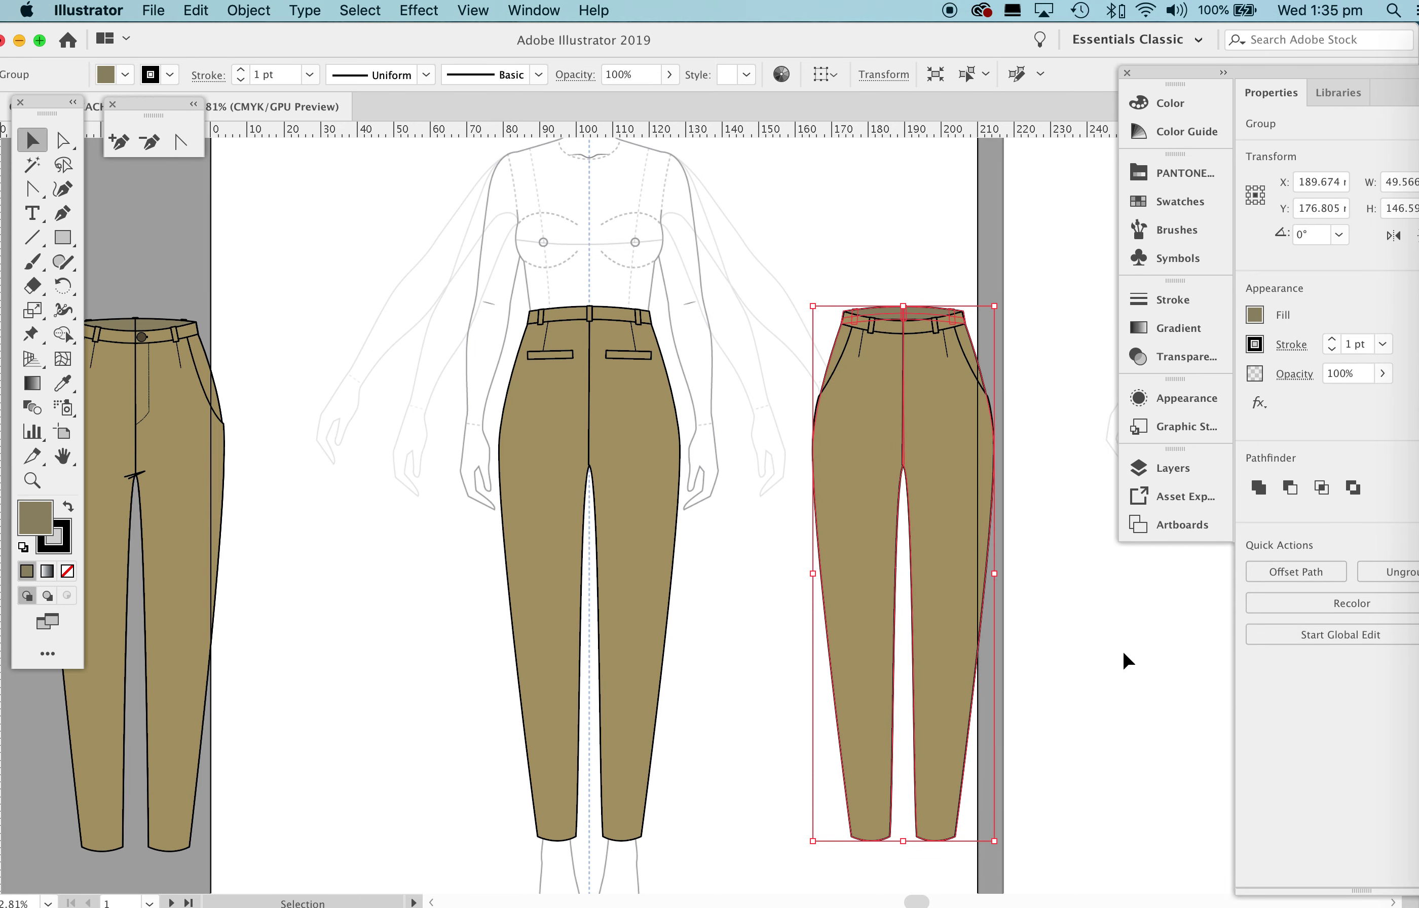
Examine how the front-view leg outlines and hems line up with the darker back layer, and deselect the group.
{"action": "key", "text": "z"}
{"action": "left_click", "coordinate": [919, 346]}
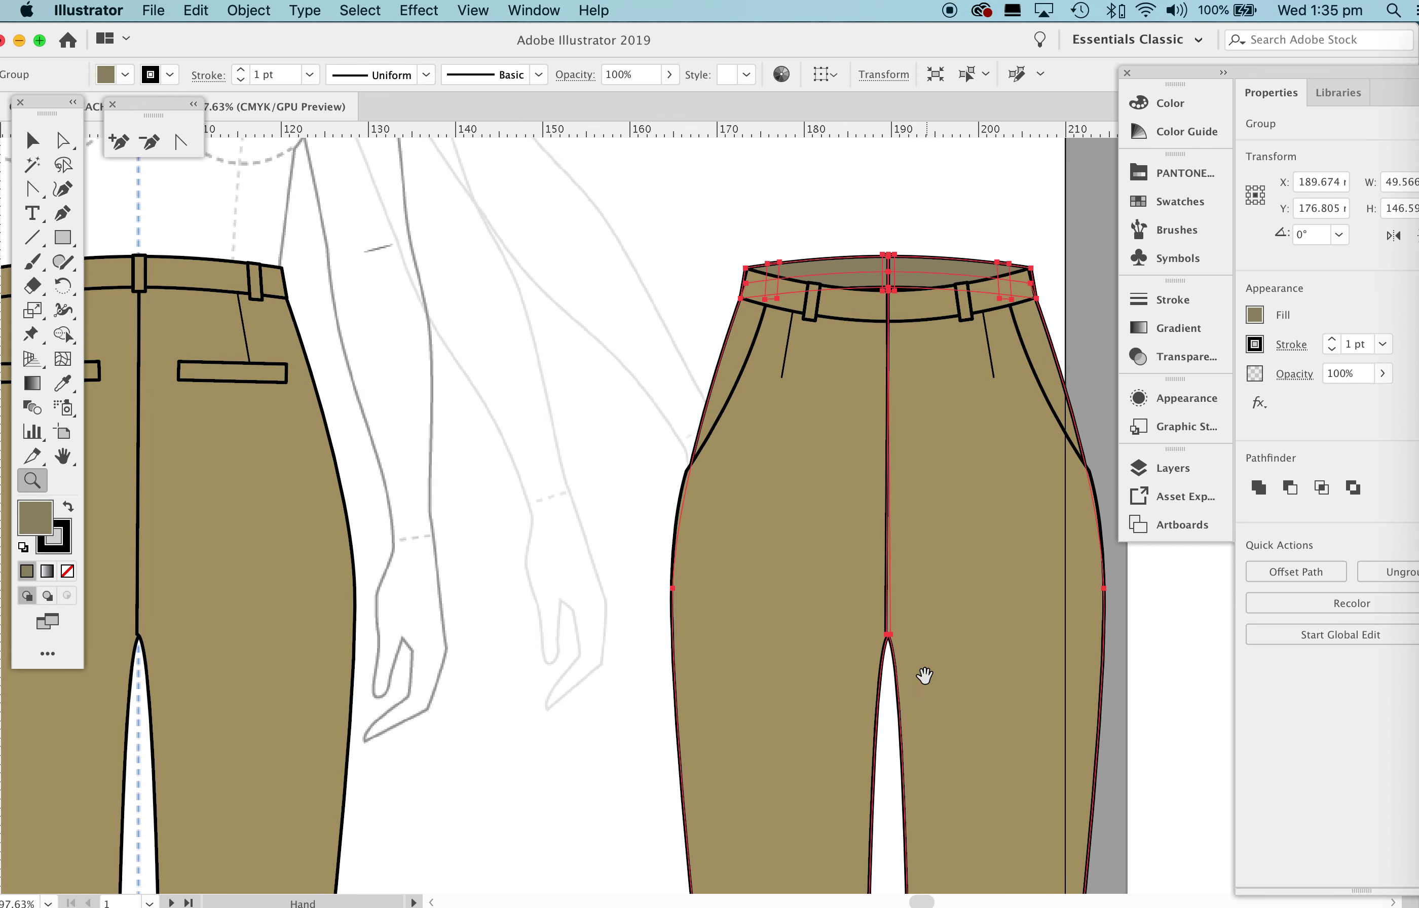
{"action": "left_click_drag", "start_coordinate": [925, 676], "coordinate": [737, 267]}
{"action": "left_click_drag", "start_coordinate": [786, 665], "coordinate": [761, 506]}
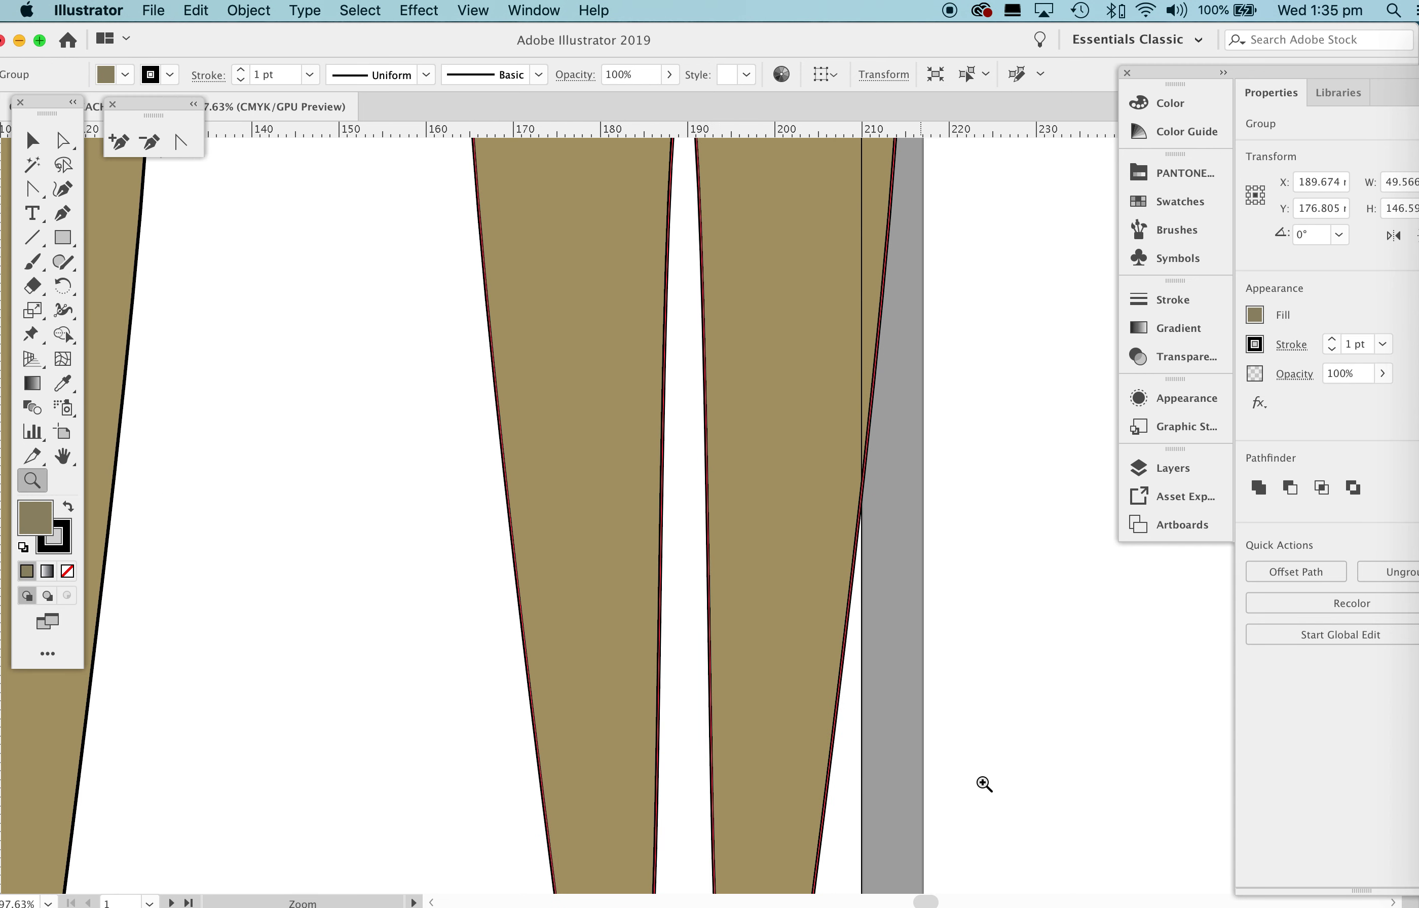
{"action": "scroll", "coordinate": [901, 670], "scroll_direction": "down", "scroll_amount": 3}
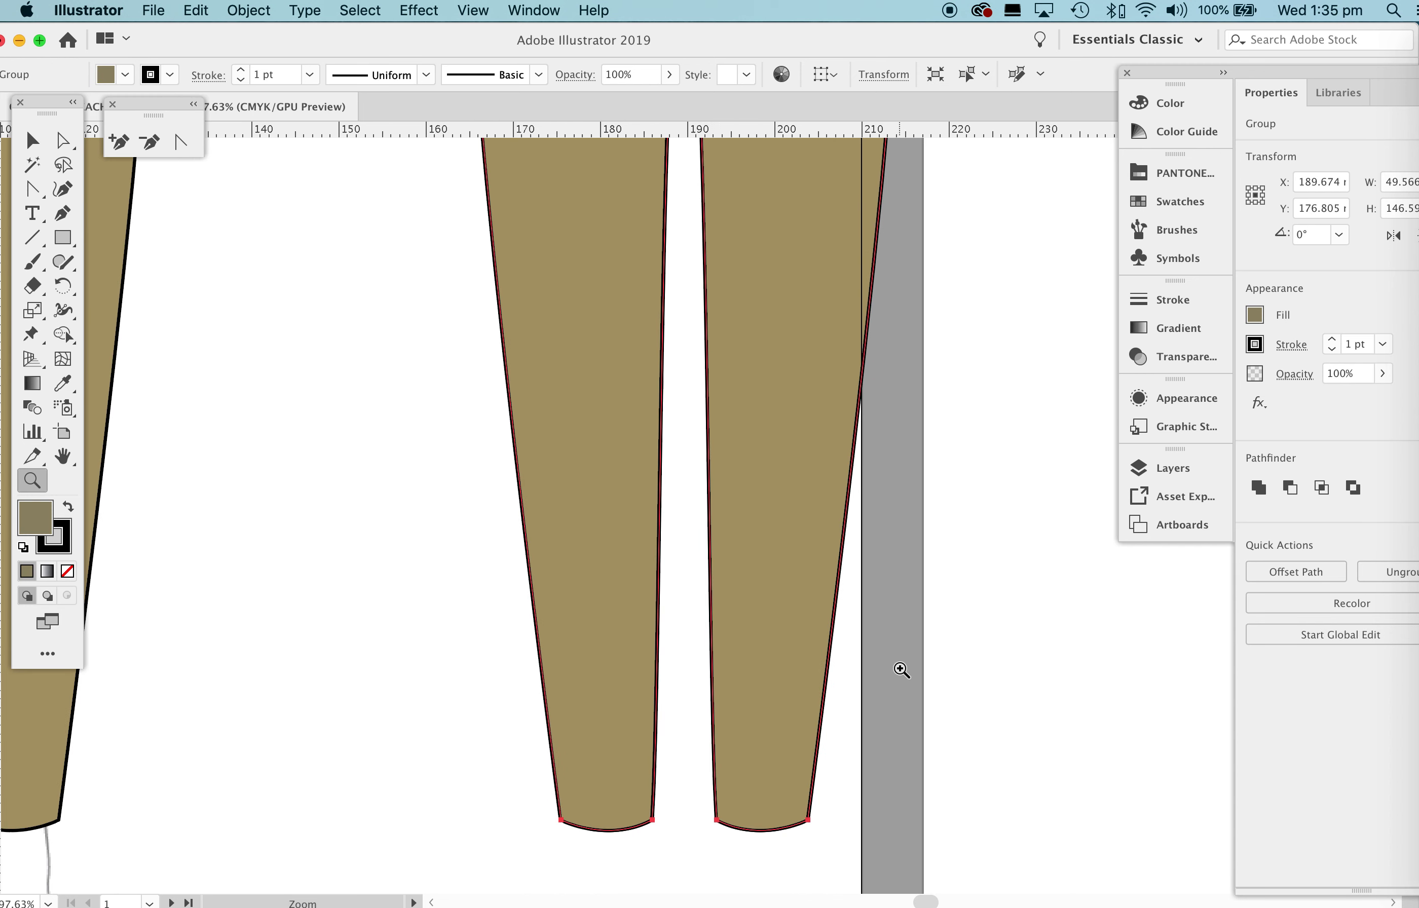
{"action": "left_click", "coordinate": [33, 141]}
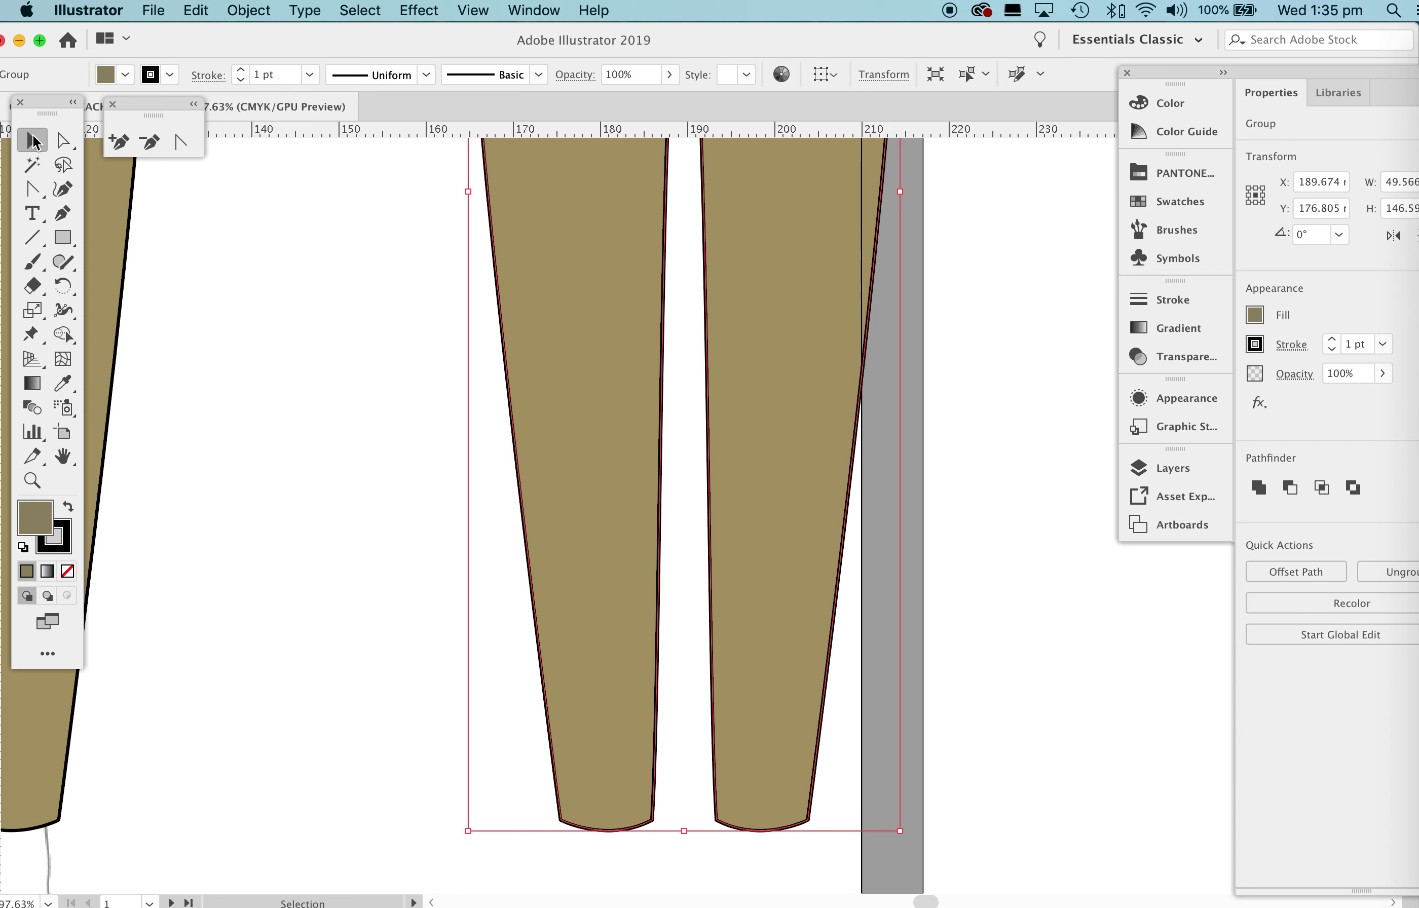
{"action": "left_click", "coordinate": [999, 630]}
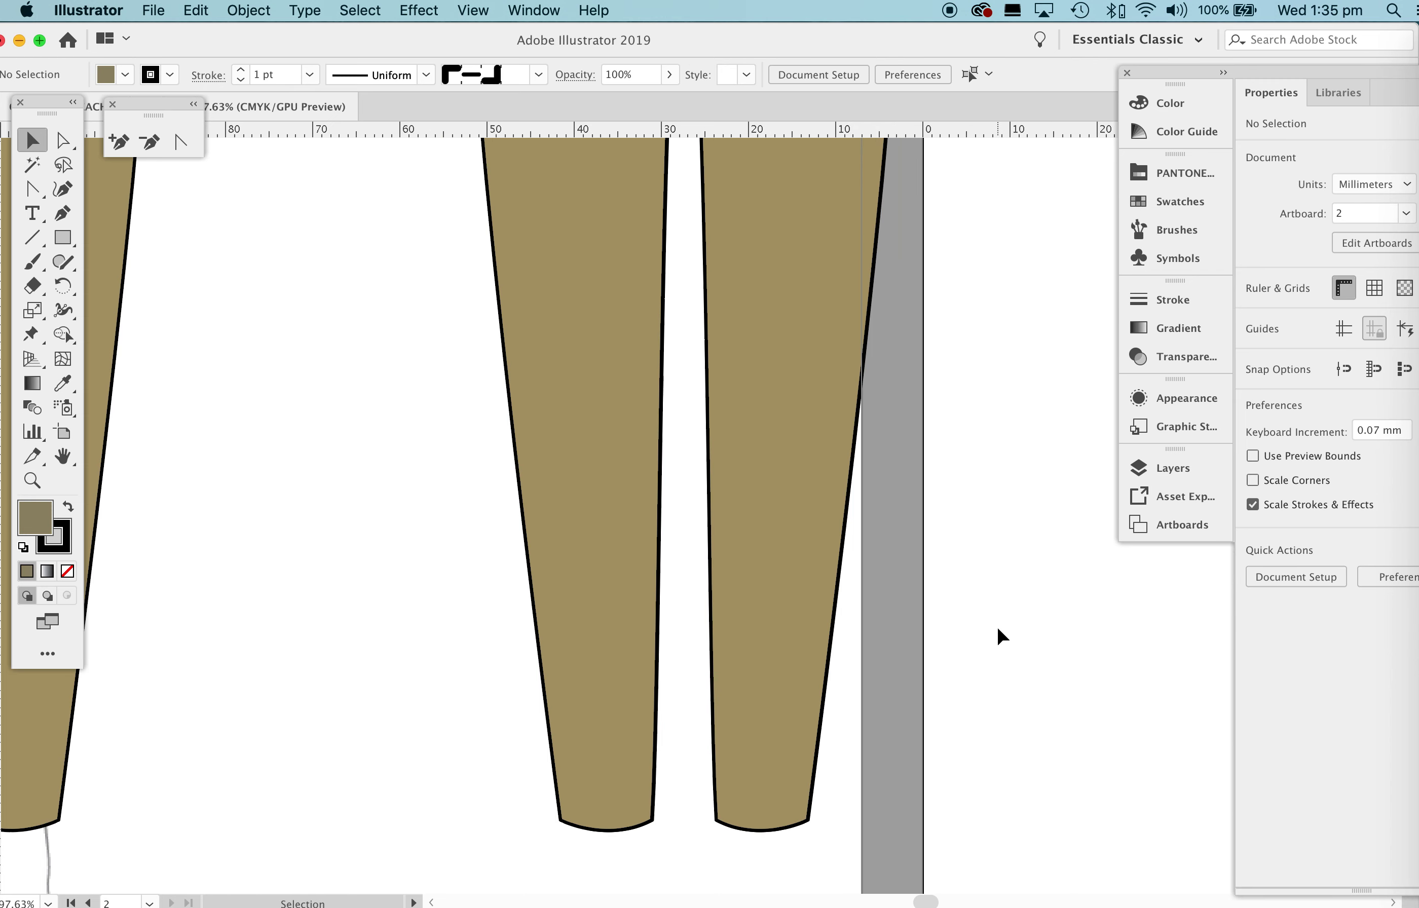
Move the layered front-view trousers about 19 mm left, fully onto the artboard, and deselect them.
{"action": "key", "text": "z"}
{"action": "left_click_drag", "start_coordinate": [853, 384], "coordinate": [601, 665]}
{"action": "left_click_drag", "start_coordinate": [727, 439], "coordinate": [656, 555]}
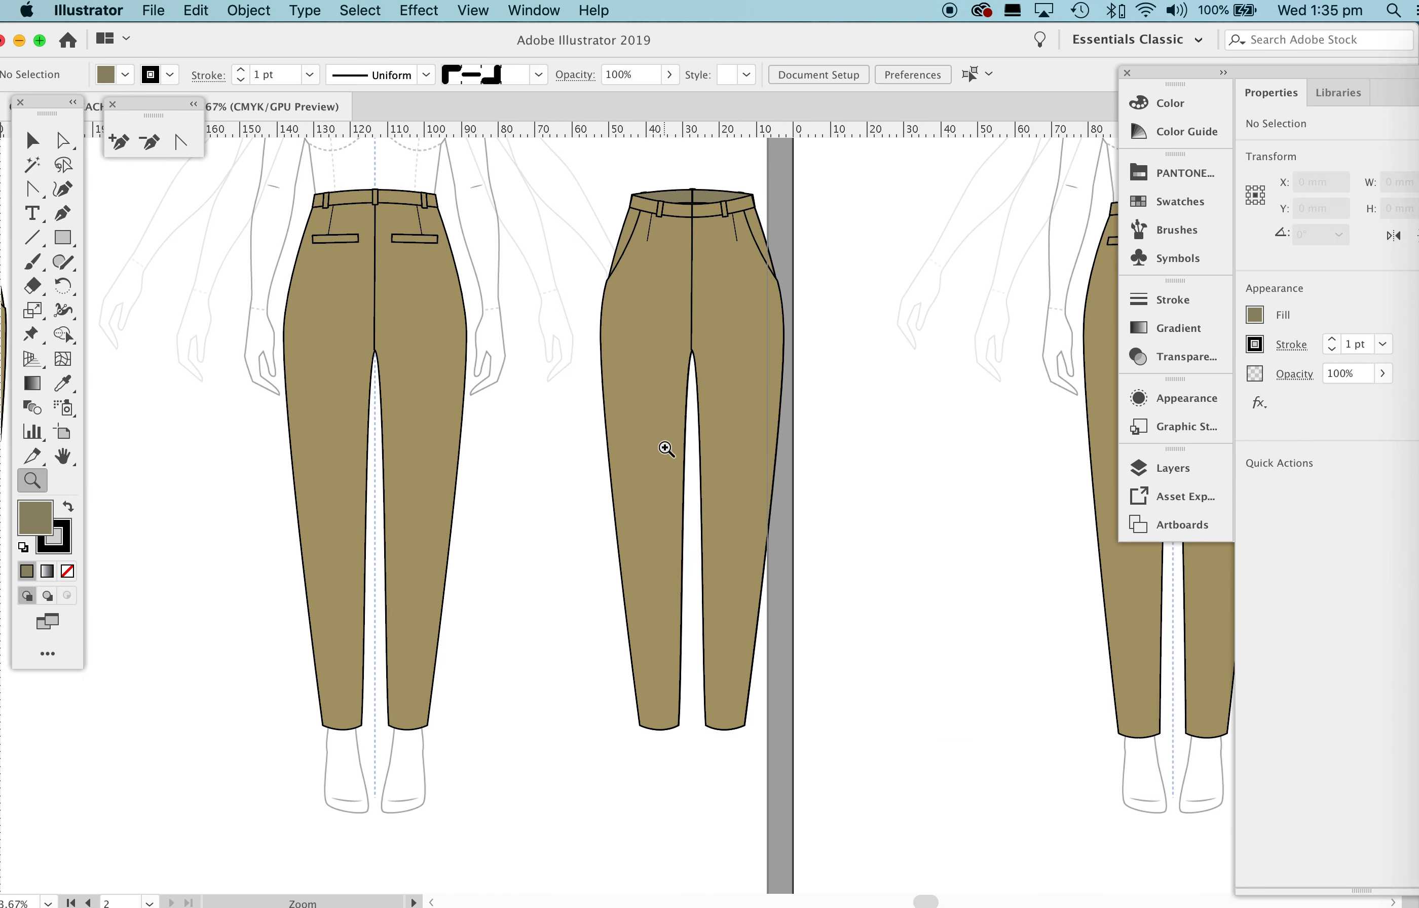
{"action": "key", "text": "v"}
{"action": "left_click_drag", "start_coordinate": [788, 752], "coordinate": [795, 778]}
{"action": "left_click_drag", "start_coordinate": [706, 625], "coordinate": [636, 628]}
{"action": "left_click", "coordinate": [859, 641]}
Inspect the layered waist opening and the upper-left corner where the front and back waistbands meet.
{"action": "key", "text": "z"}
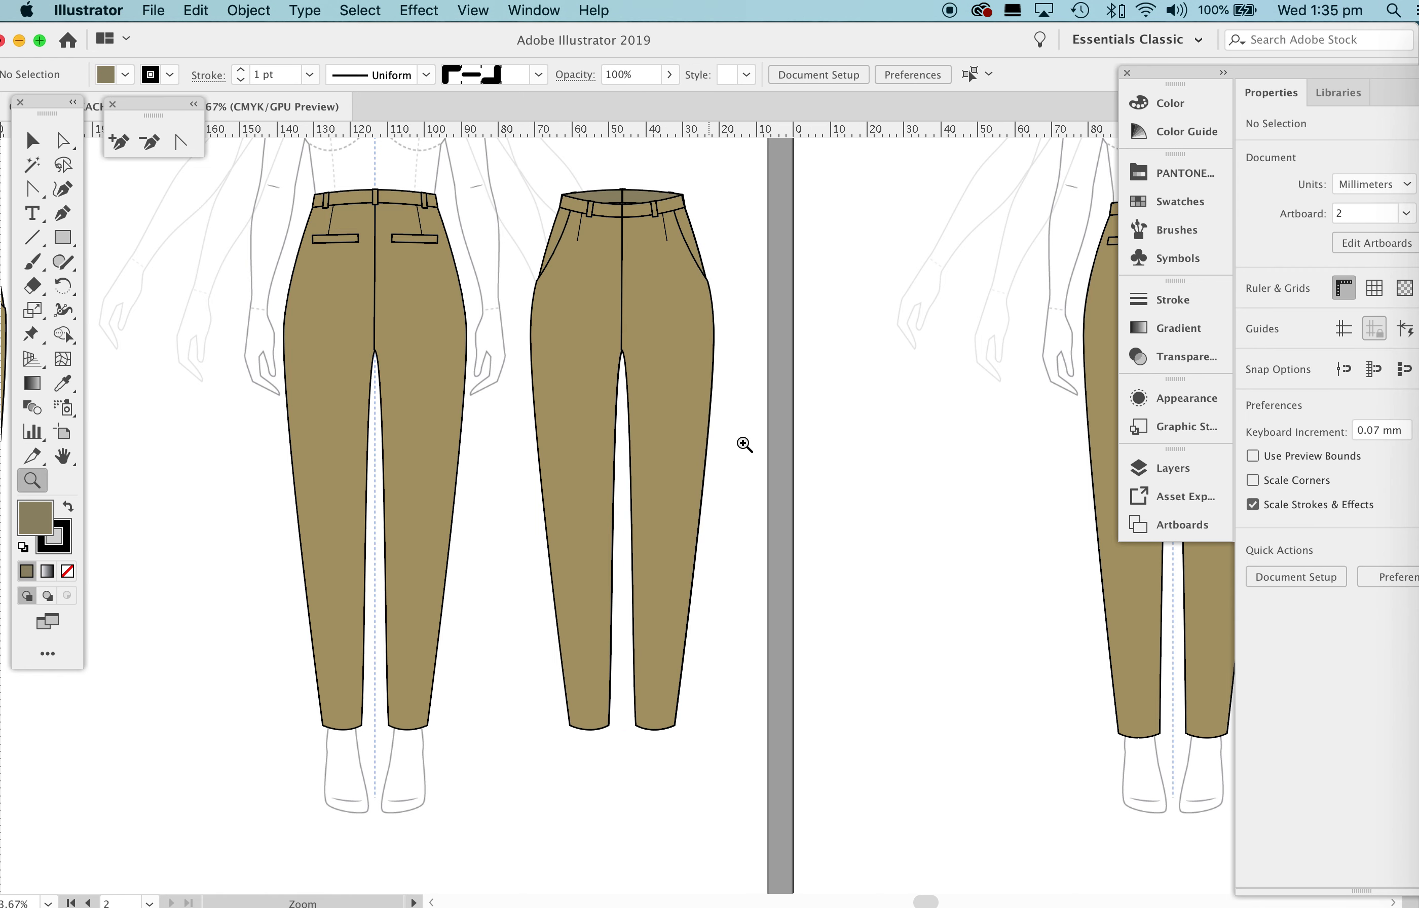
{"action": "left_click_drag", "start_coordinate": [745, 447], "coordinate": [776, 462]}
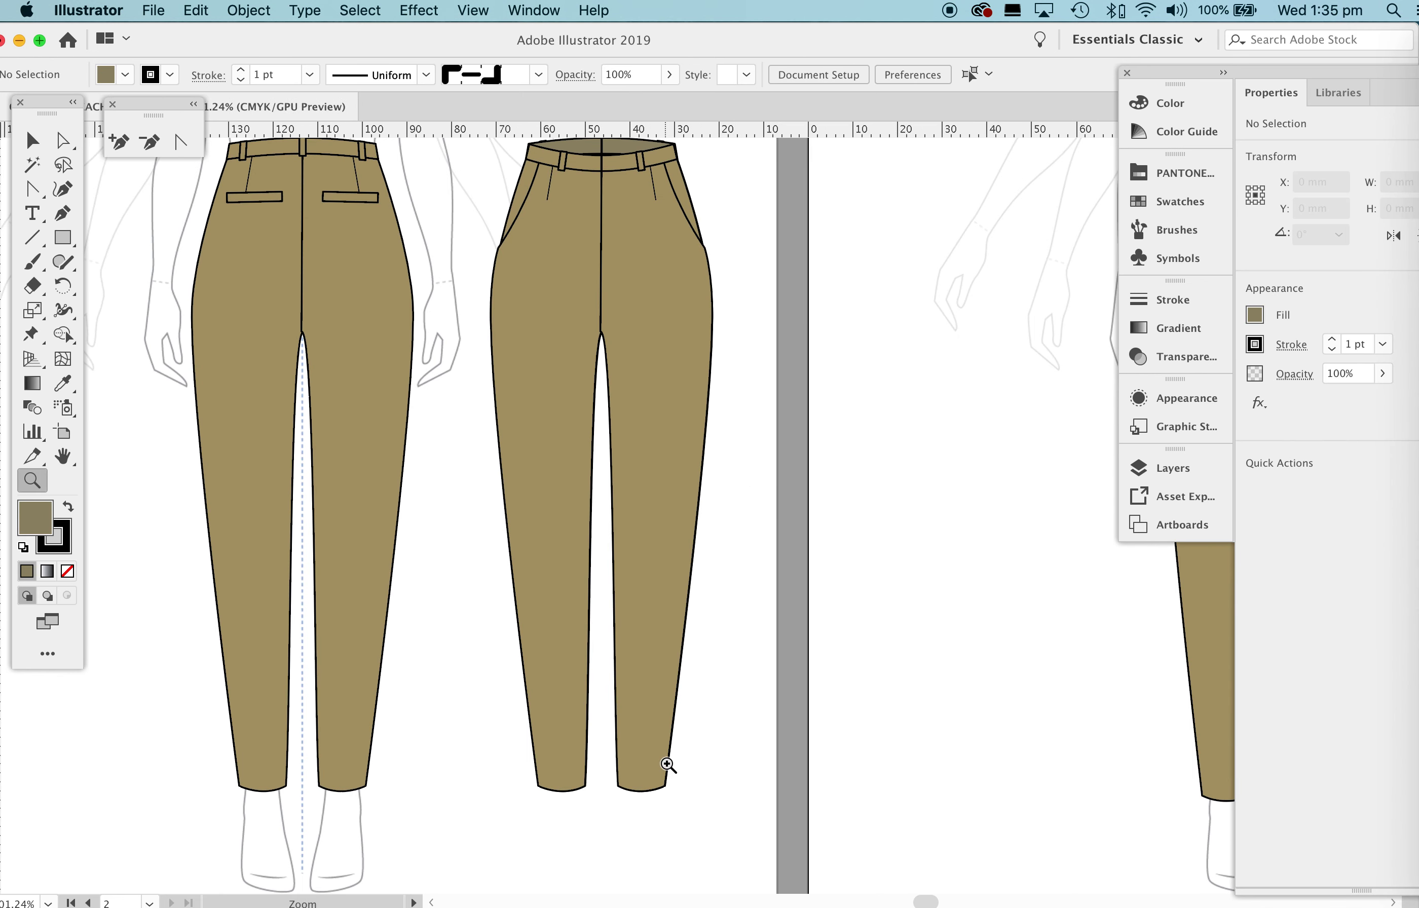
{"action": "scroll", "coordinate": [667, 679], "scroll_direction": "up", "scroll_amount": 3}
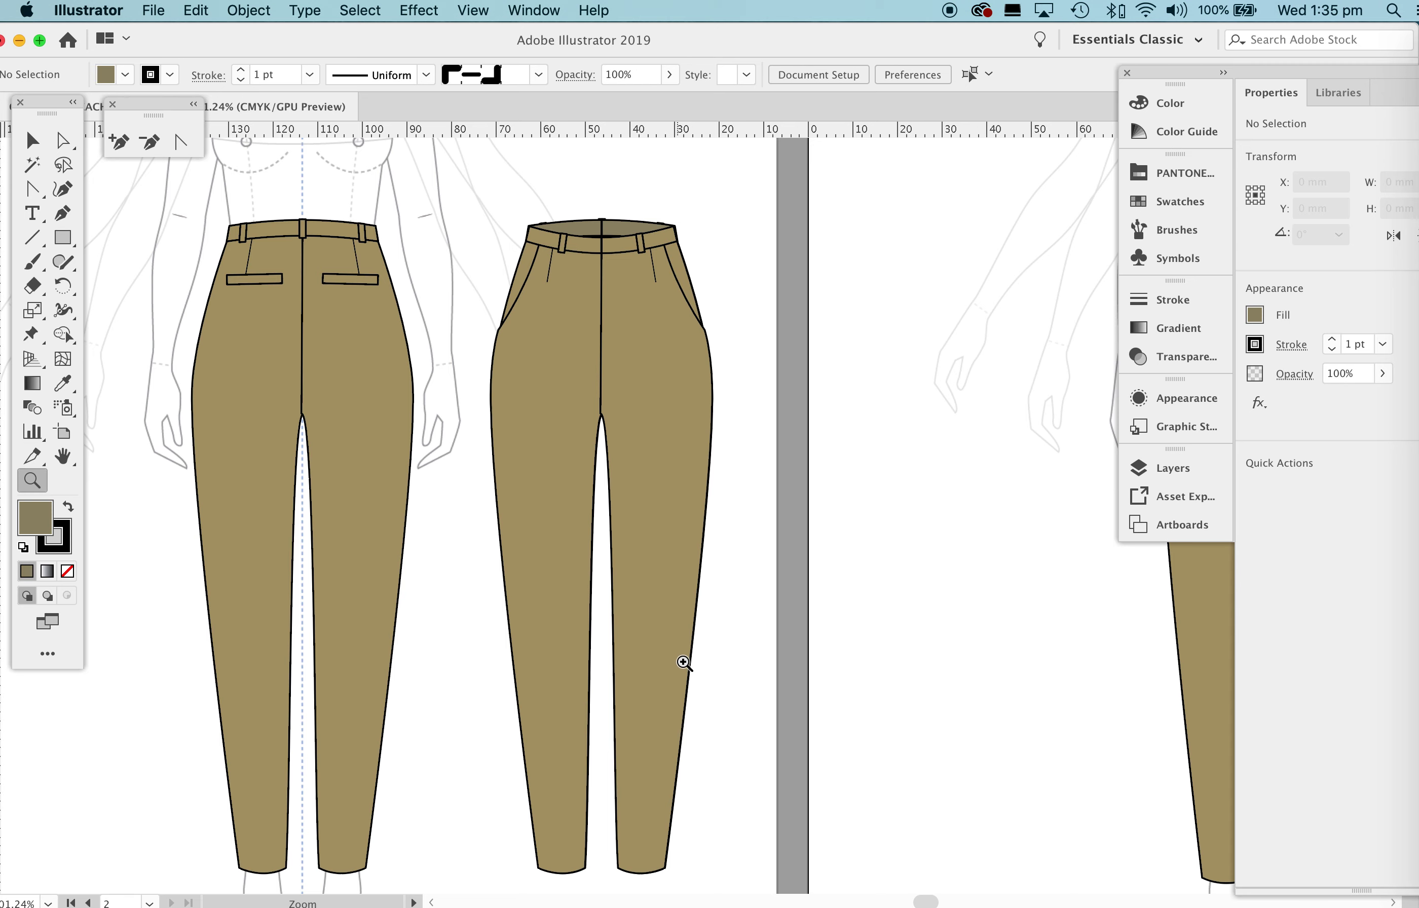
{"action": "left_click", "coordinate": [535, 250]}
{"action": "key", "text": "v"}
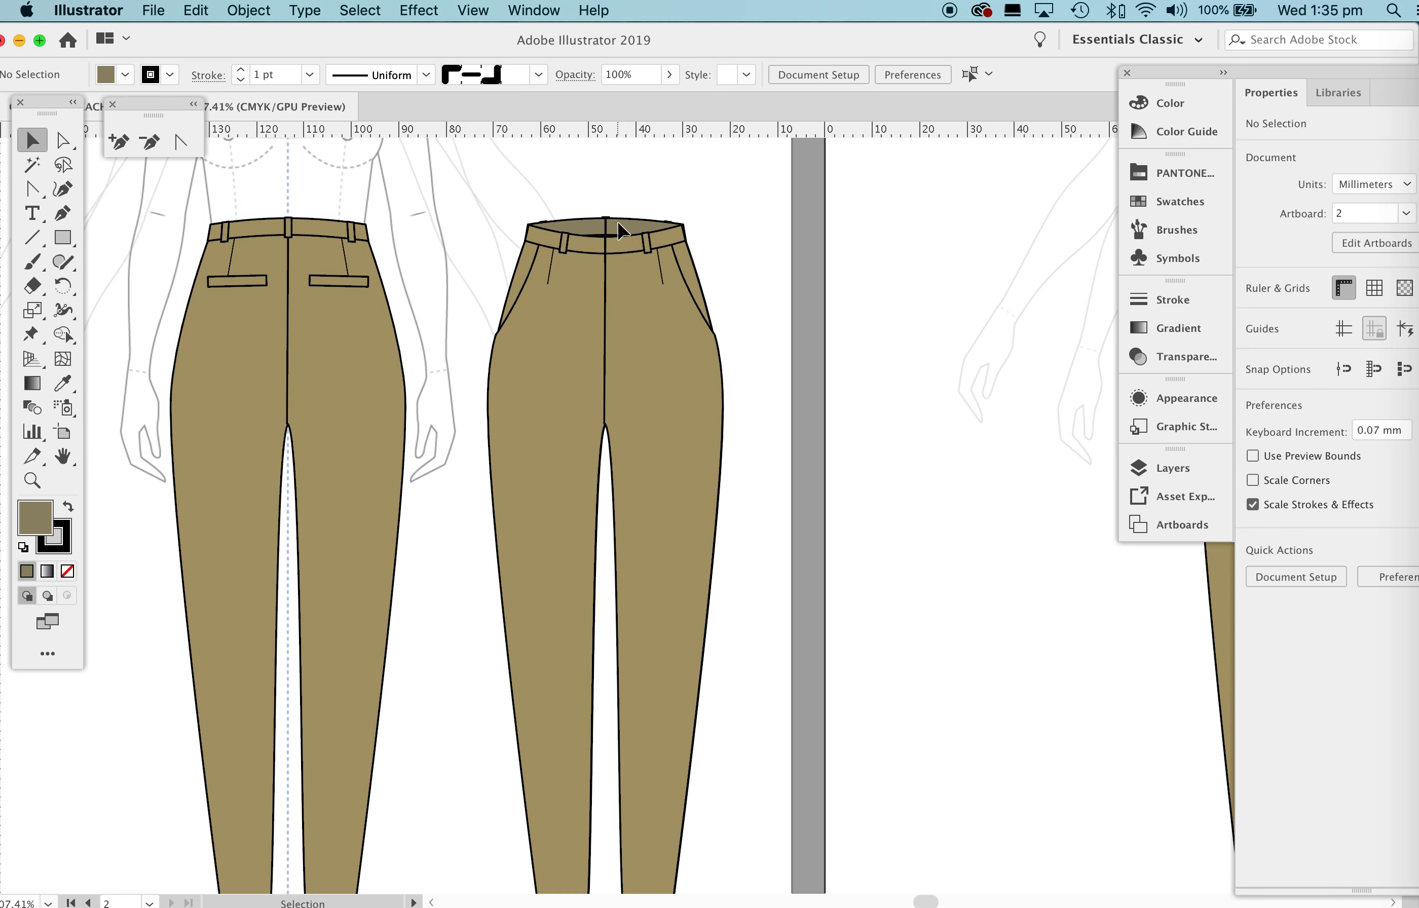
{"action": "left_click", "coordinate": [619, 225]}
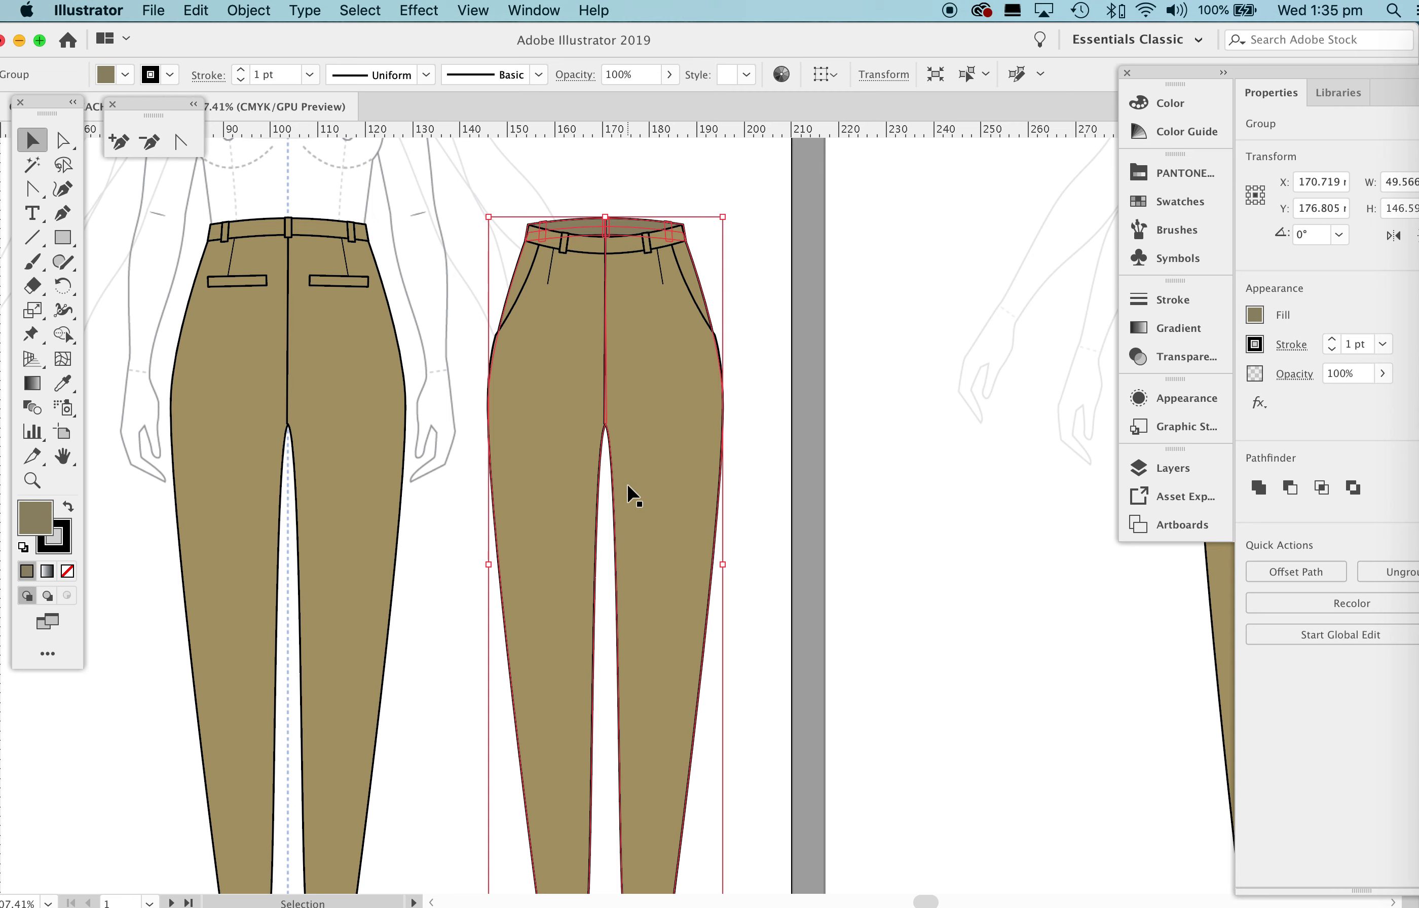
{"action": "left_click", "coordinate": [736, 238]}
{"action": "key", "text": "z"}
{"action": "left_click_drag", "start_coordinate": [561, 209], "coordinate": [965, 458]}
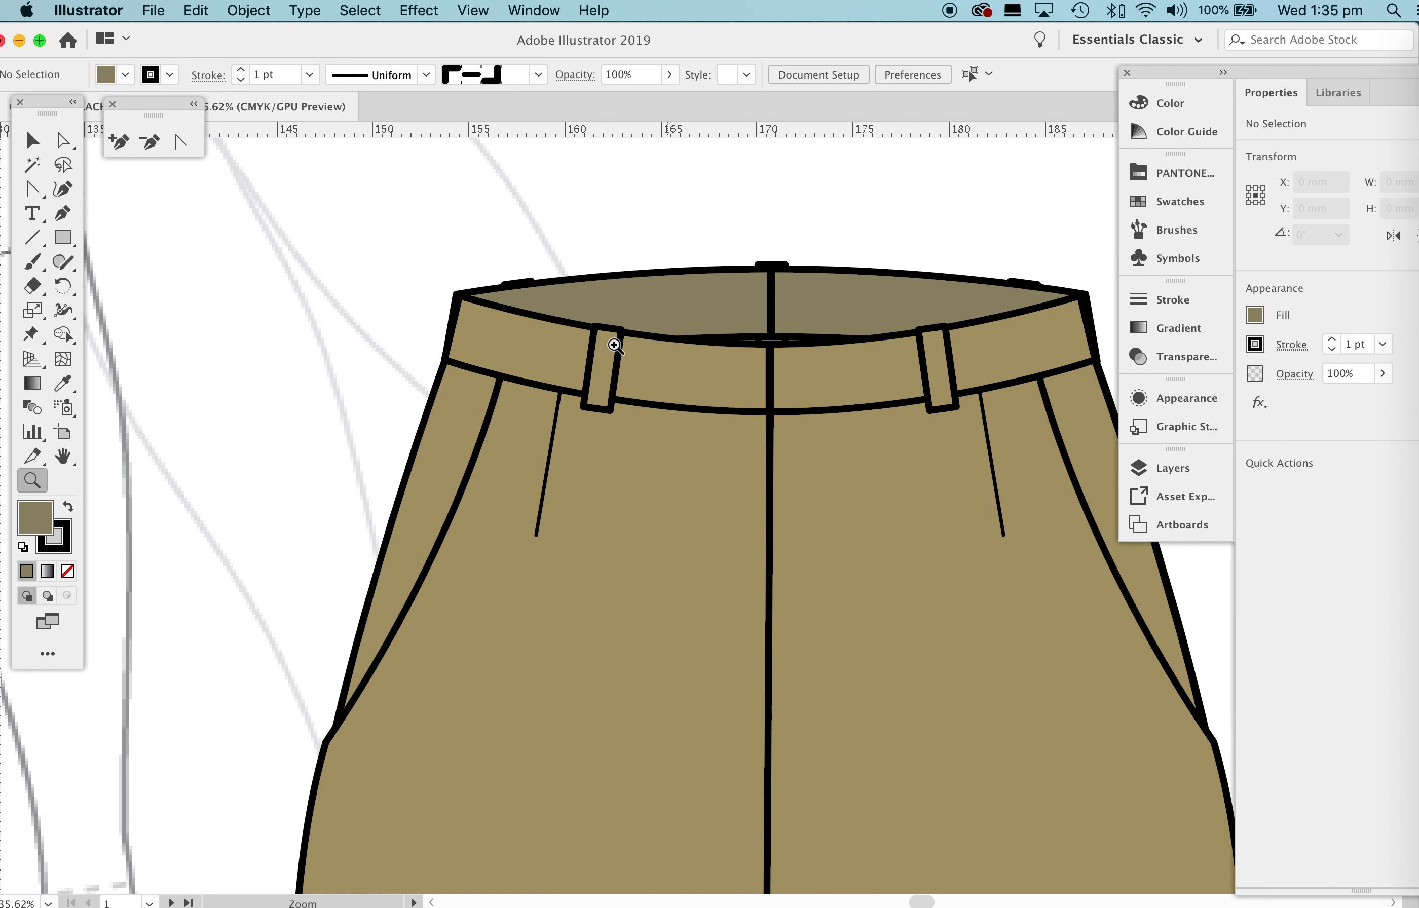
{"action": "key", "text": "v"}
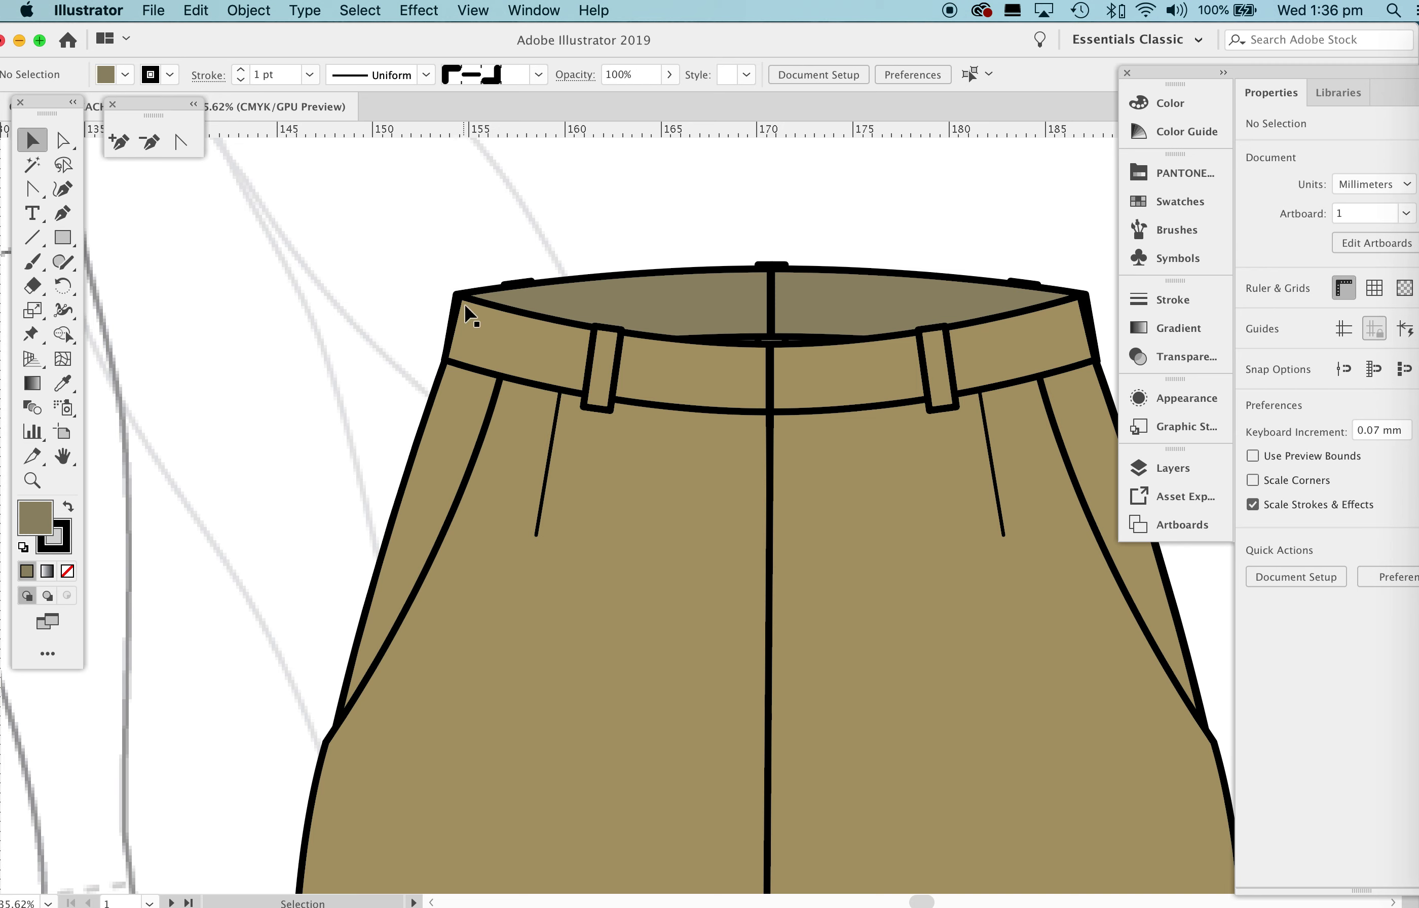
{"action": "key", "text": "z"}
{"action": "left_click_drag", "start_coordinate": [412, 279], "coordinate": [729, 376]}
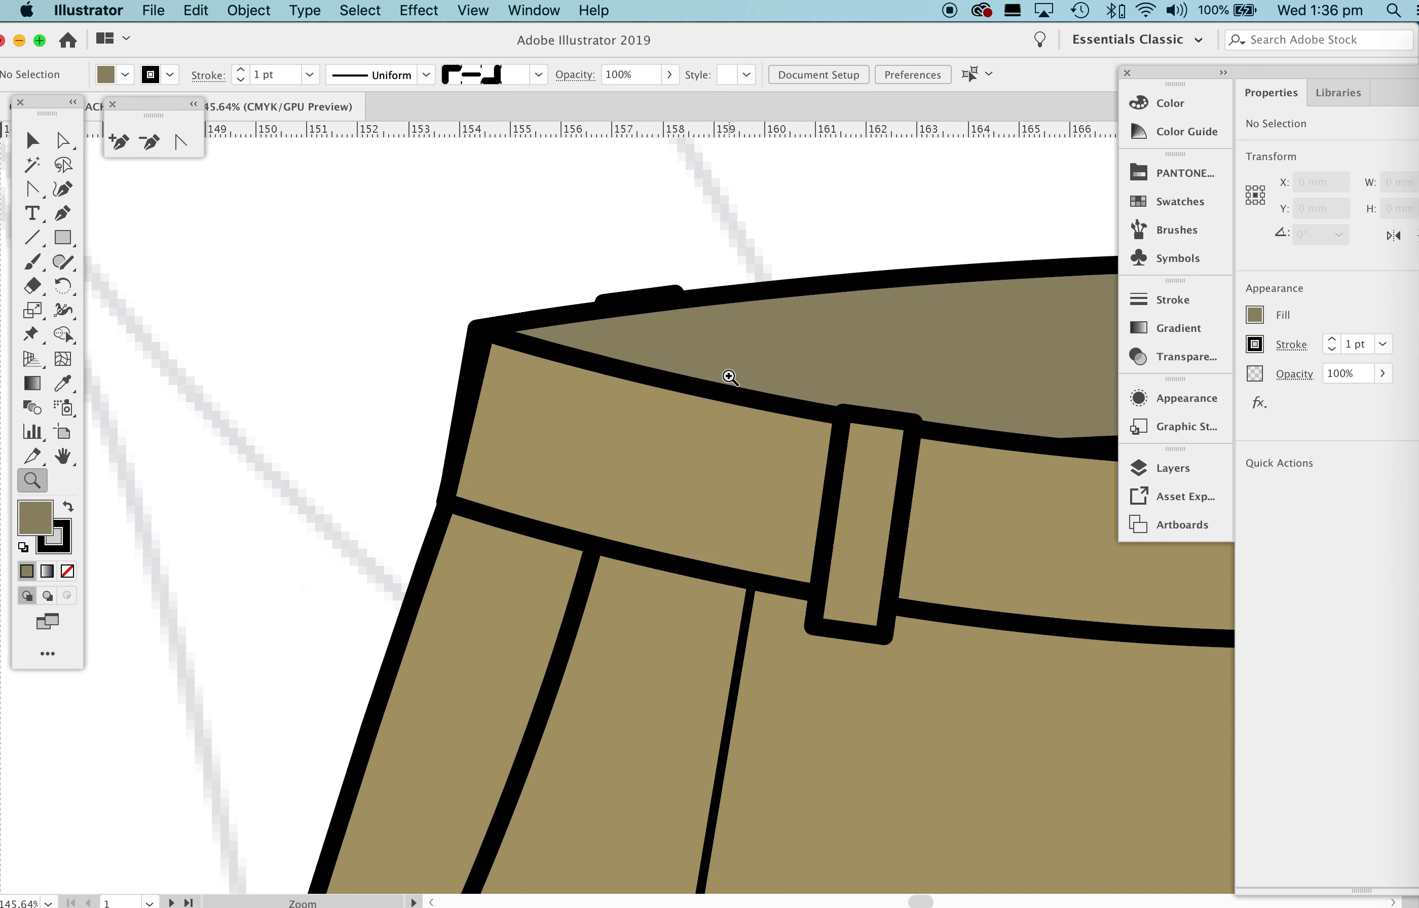
Select the upper-left corner anchor points of both the front waistband and the darker back waistband.
{"action": "key", "text": "a"}
{"action": "left_click", "coordinate": [531, 347]}
{"action": "left_click", "coordinate": [463, 303]}
{"action": "left_click", "coordinate": [540, 327]}
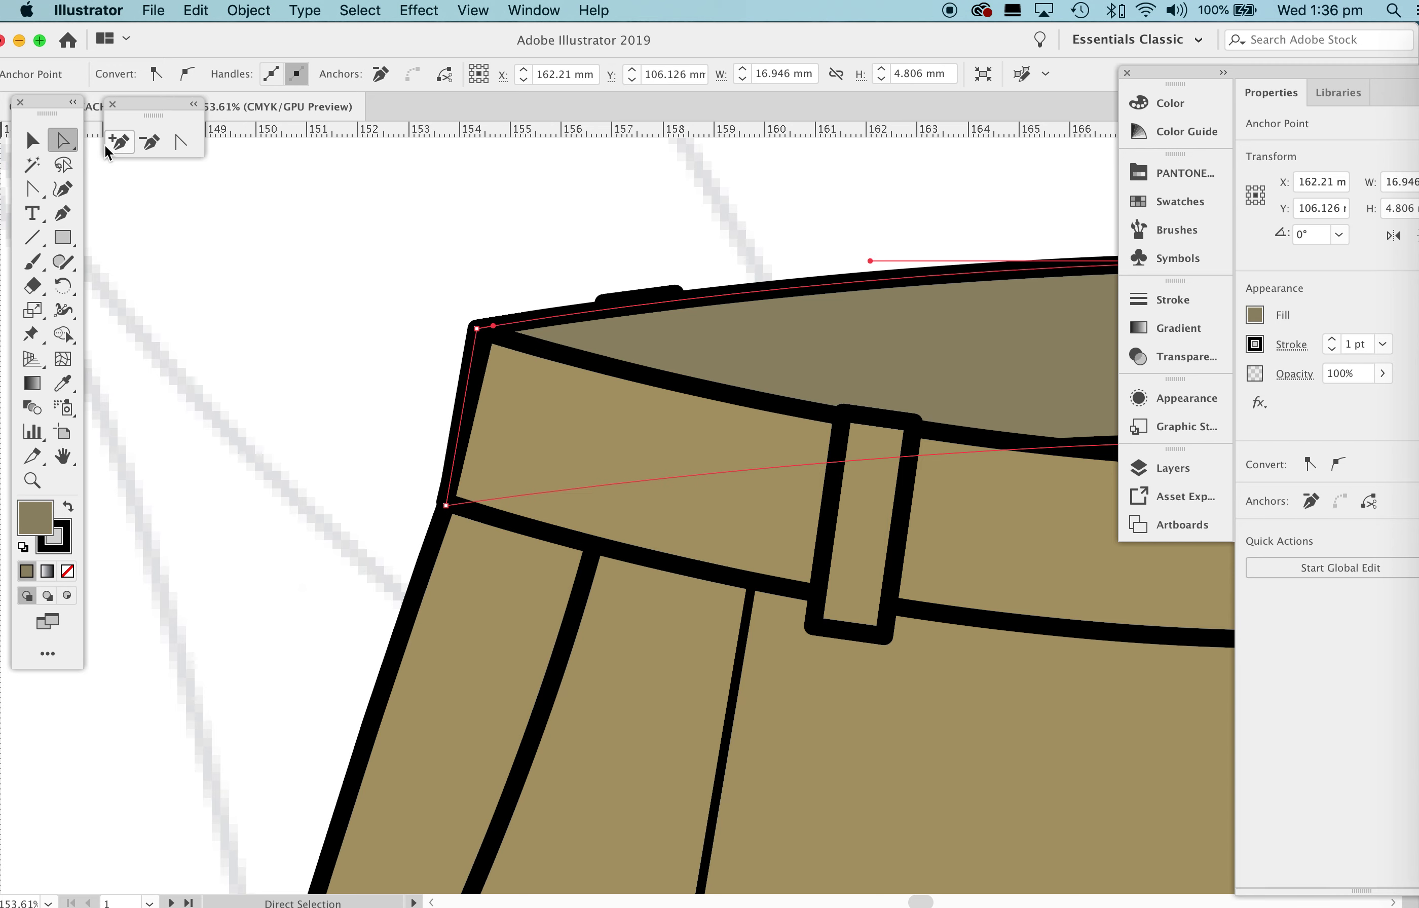
{"action": "left_click", "coordinate": [551, 322]}
{"action": "left_click", "coordinate": [702, 396]}
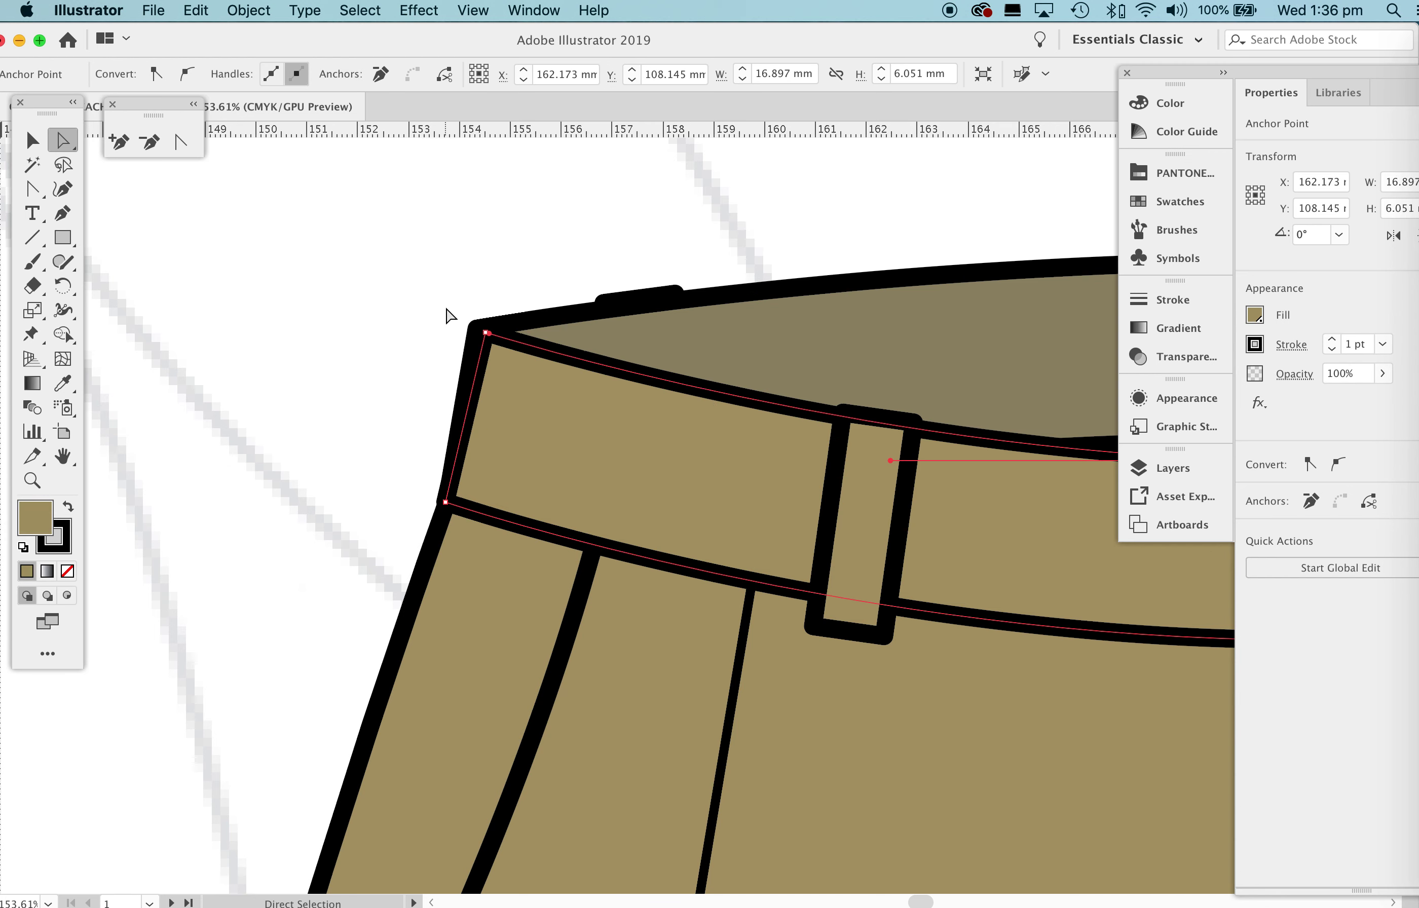
{"action": "left_click", "coordinate": [442, 304]}
{"action": "left_click_drag", "start_coordinate": [452, 322], "coordinate": [541, 408]}
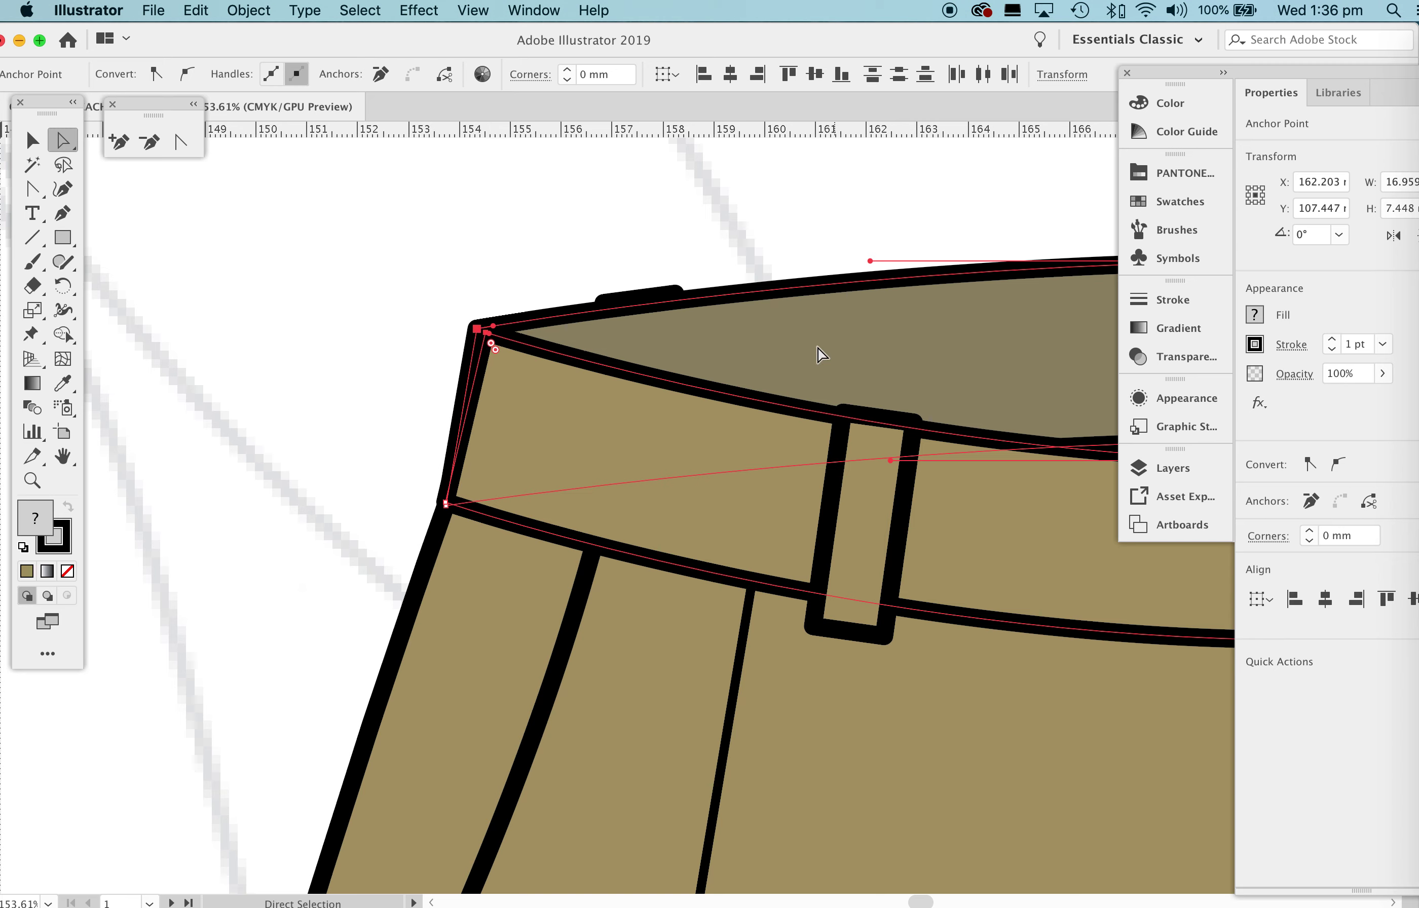
Average the selected upper-left corner points of the front and back waistbands on both axes, and deselect the waistbands.
{"action": "right_click", "coordinate": [636, 337]}
{"action": "left_click", "coordinate": [691, 504]}
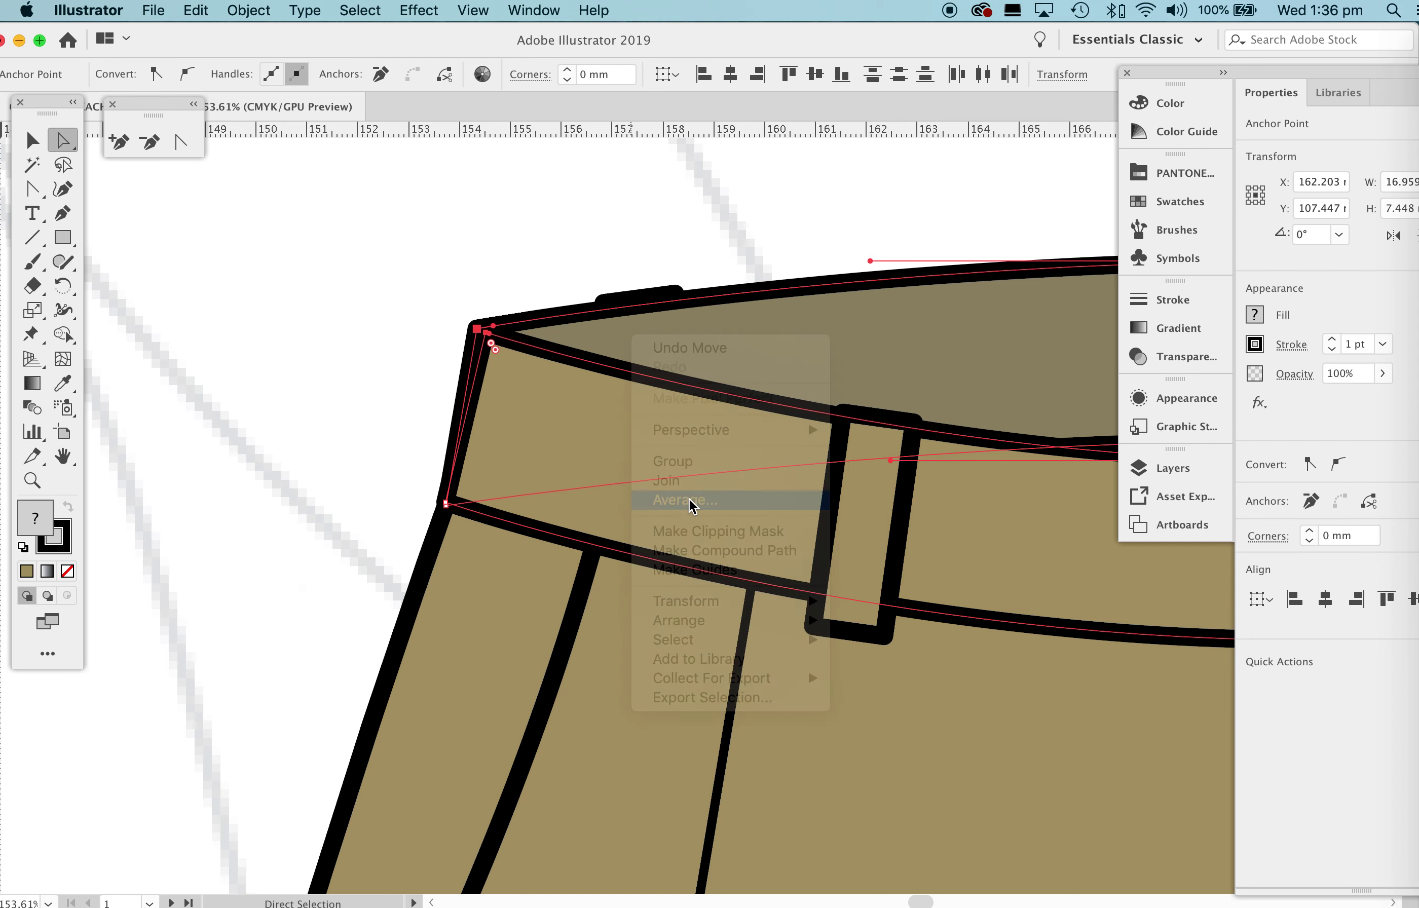
{"action": "left_click_drag", "start_coordinate": [469, 364], "coordinate": [277, 236]}
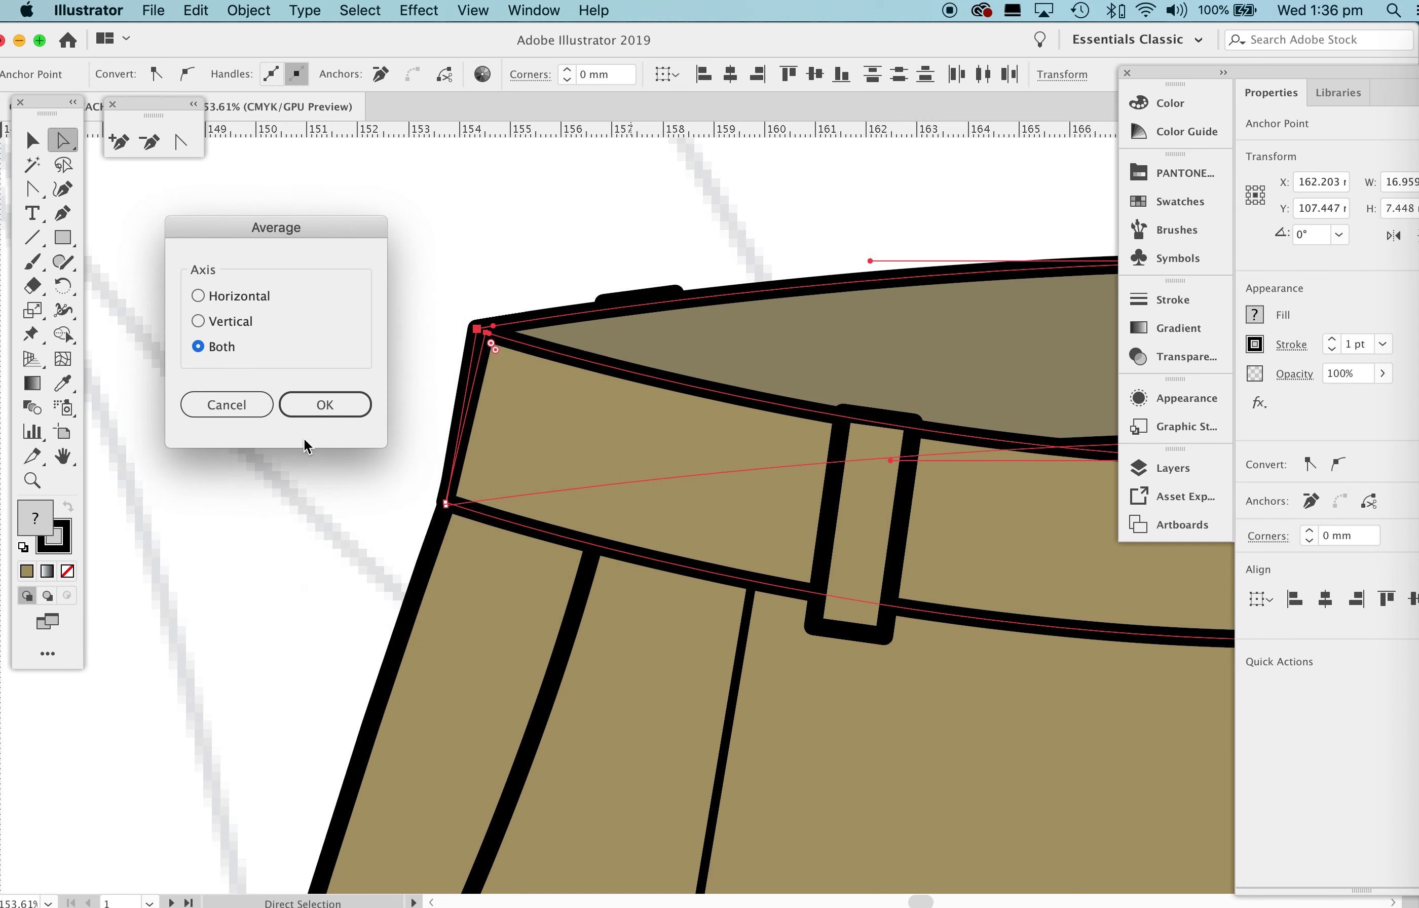
{"action": "left_click", "coordinate": [324, 406]}
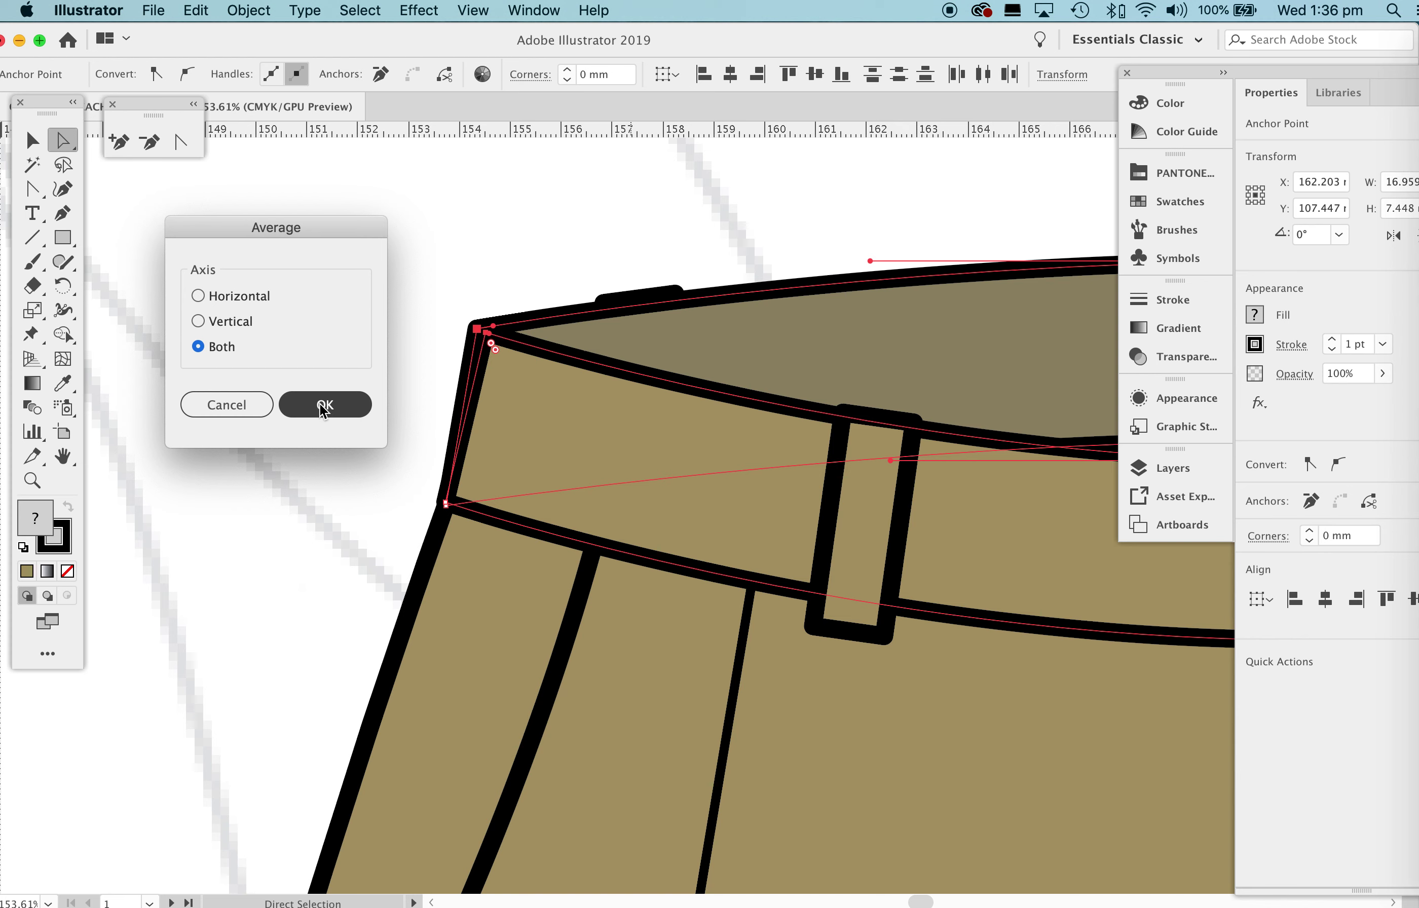
{"action": "left_click", "coordinate": [325, 406]}
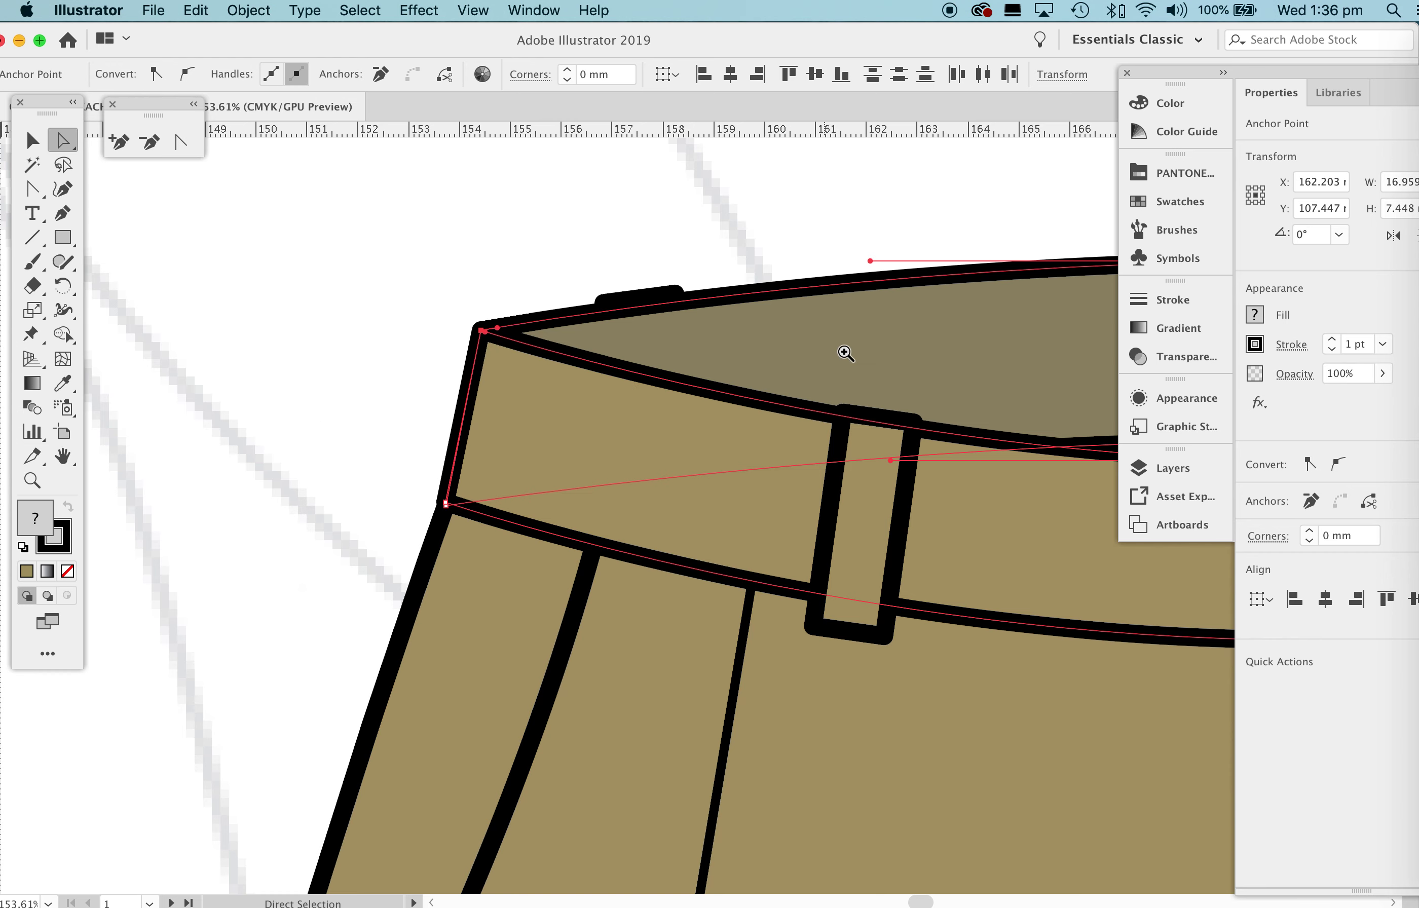
{"action": "key", "text": "z"}
{"action": "left_click_drag", "start_coordinate": [891, 292], "coordinate": [530, 495]}
{"action": "left_click_drag", "start_coordinate": [963, 387], "coordinate": [648, 393]}
{"action": "left_click", "coordinate": [33, 141]}
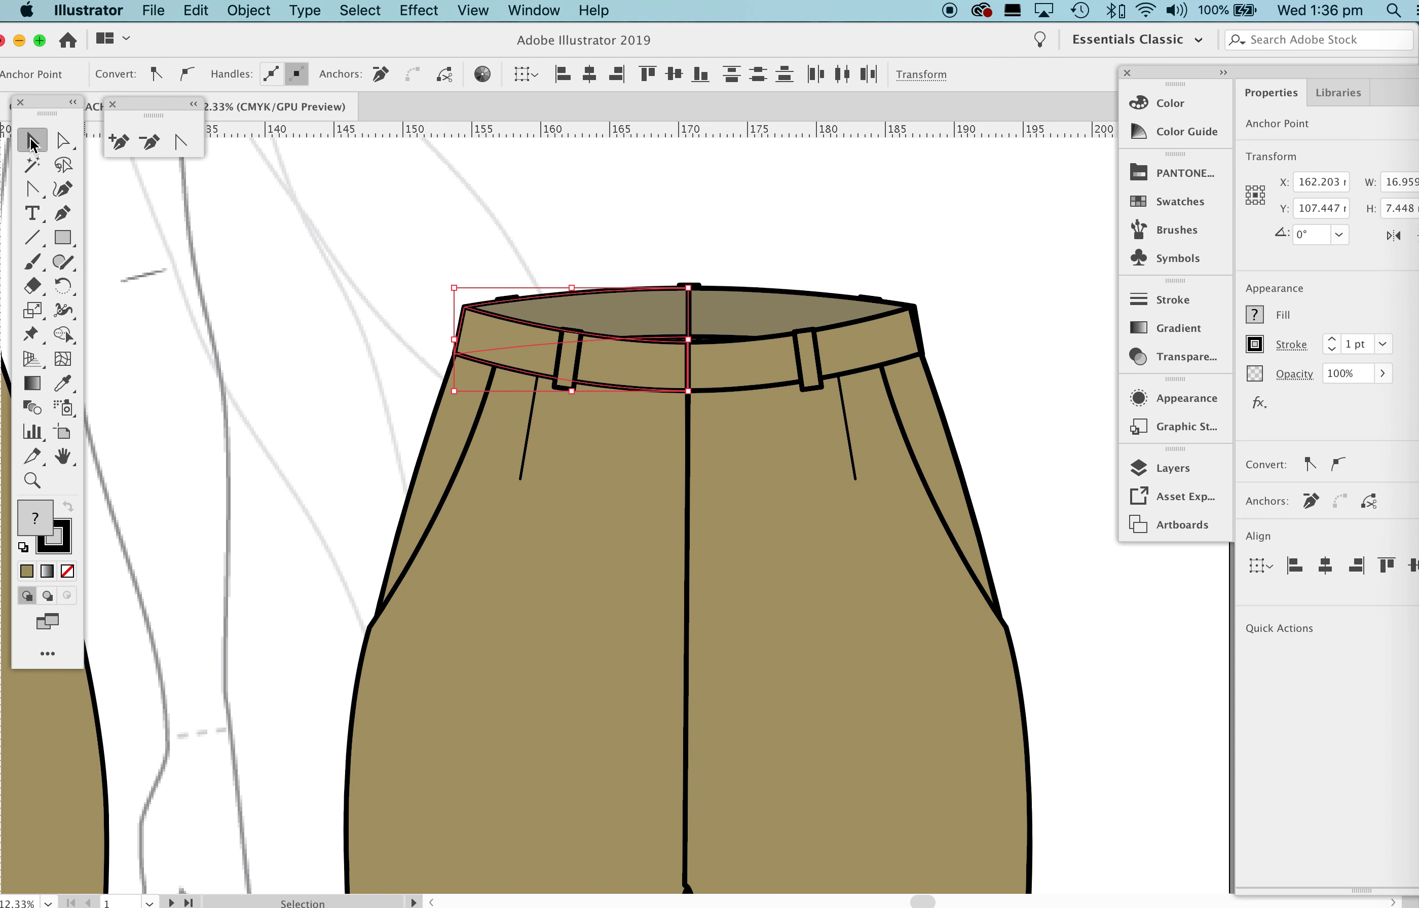
{"action": "left_click", "coordinate": [977, 277]}
Select the upper-right corner anchor points of the front and back waistbands and average them on both axes.
{"action": "key", "text": "z"}
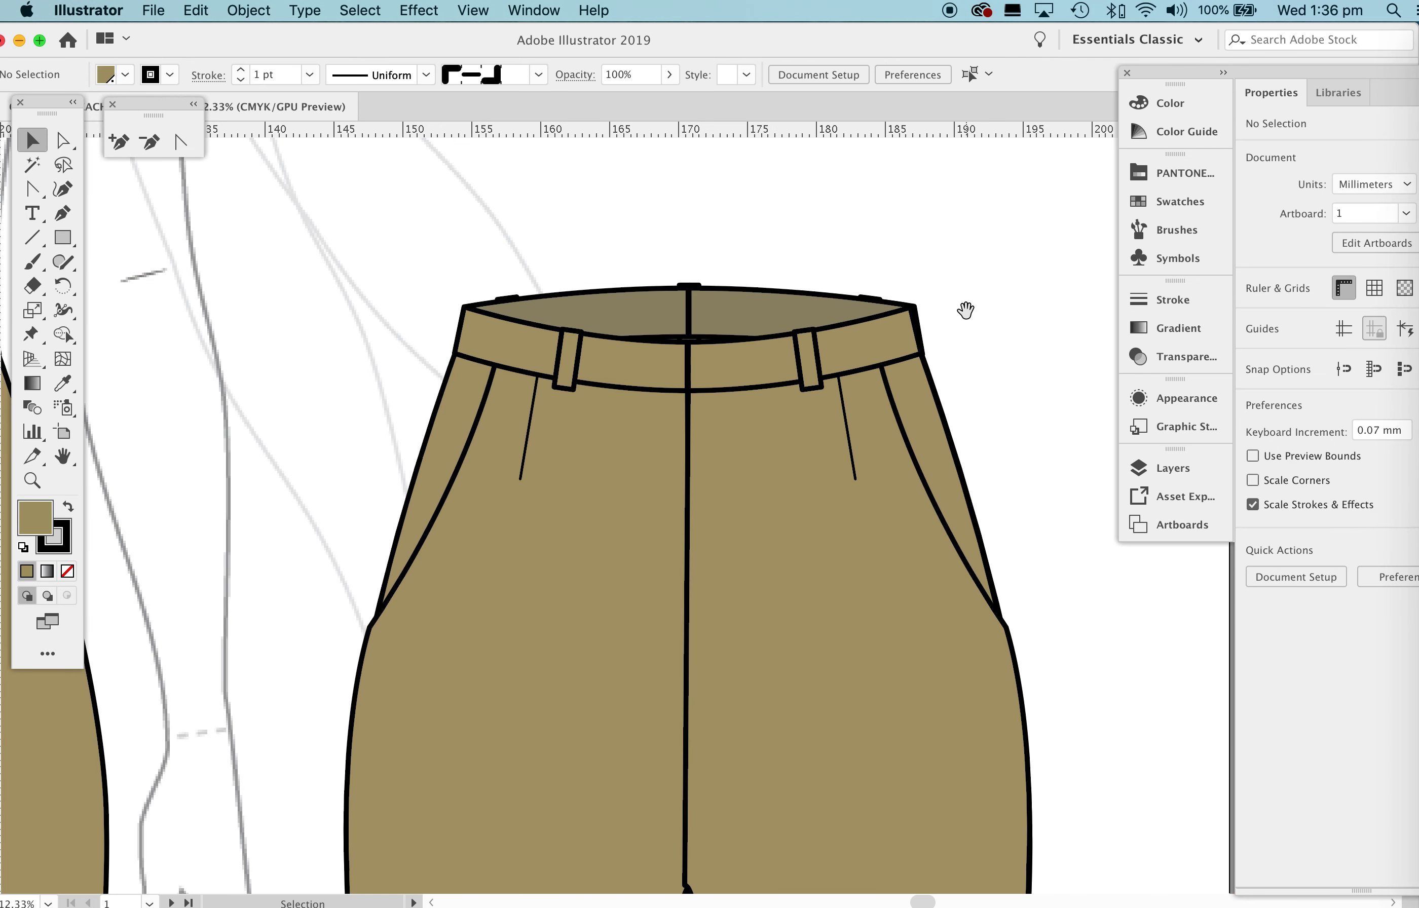
{"action": "scroll", "coordinate": [895, 304], "scroll_direction": "right", "scroll_amount": 5}
{"action": "left_click_drag", "start_coordinate": [795, 290], "coordinate": [893, 393]}
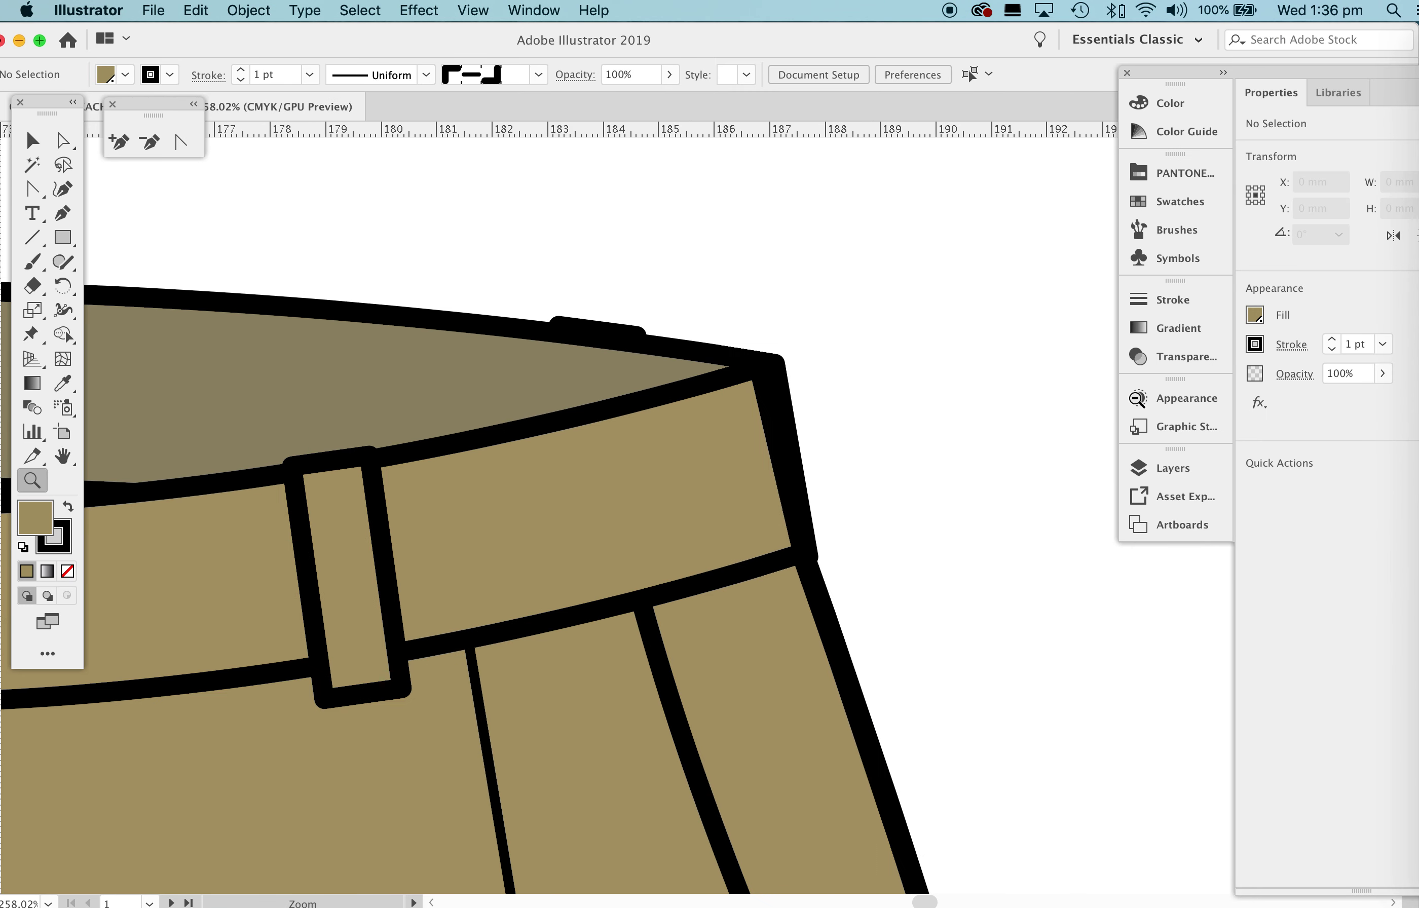
{"action": "key", "text": "a"}
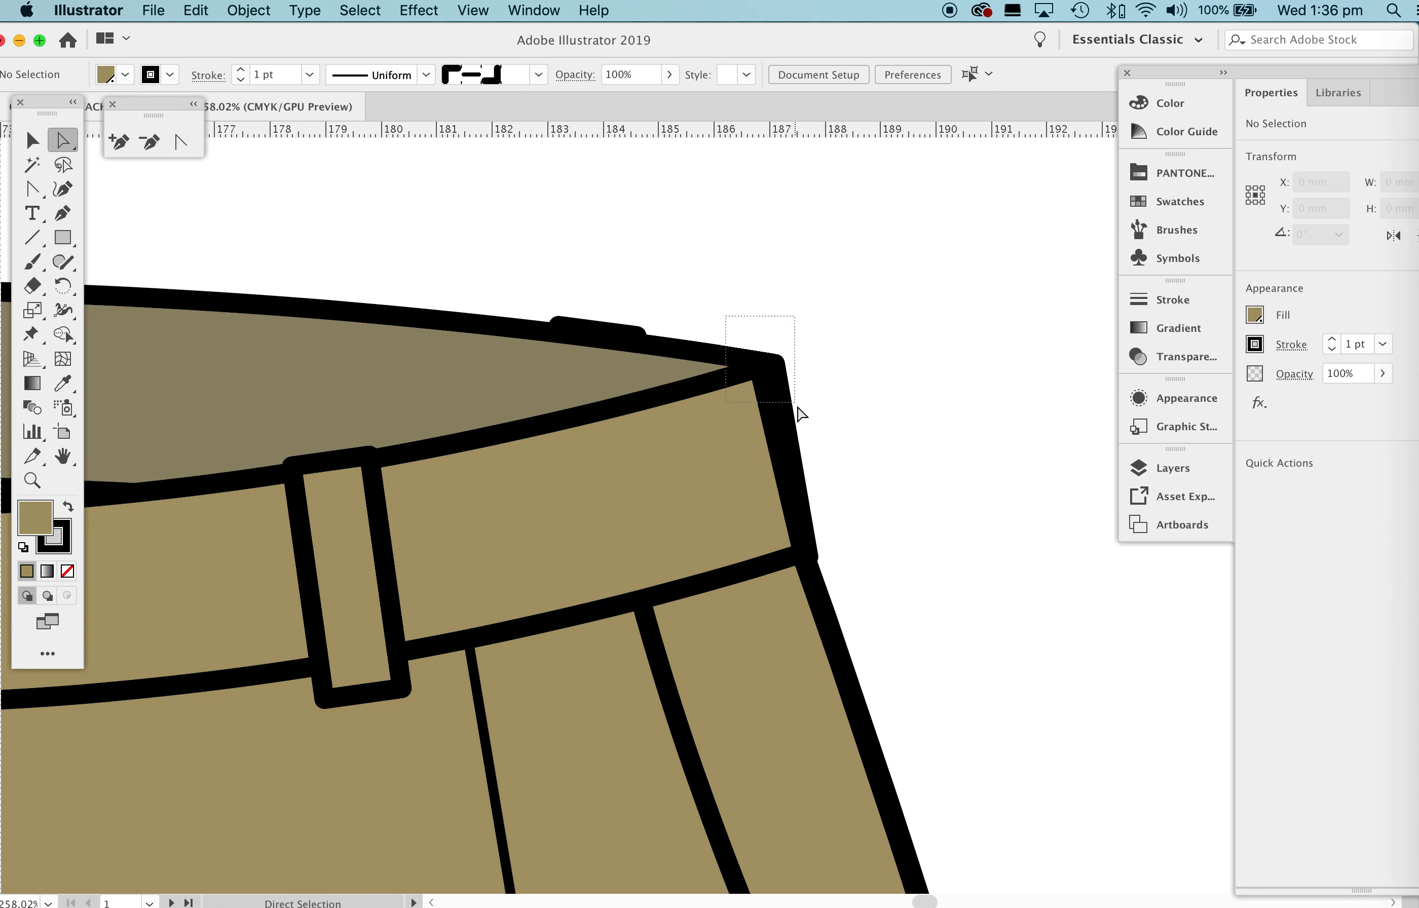
{"action": "left_click", "coordinate": [799, 411]}
{"action": "left_click", "coordinate": [758, 370]}
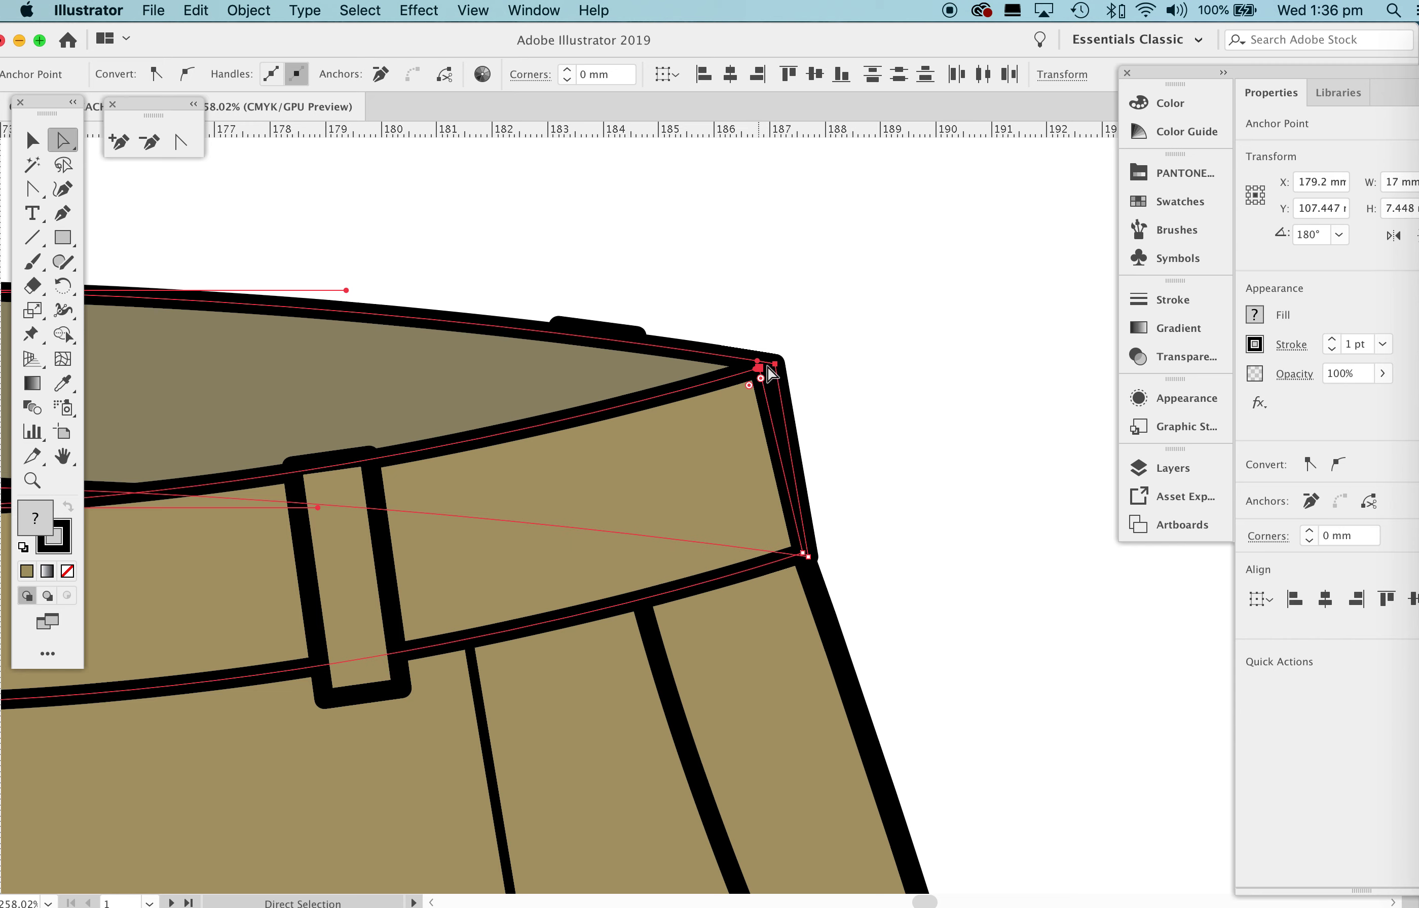
{"action": "right_click", "coordinate": [794, 370]}
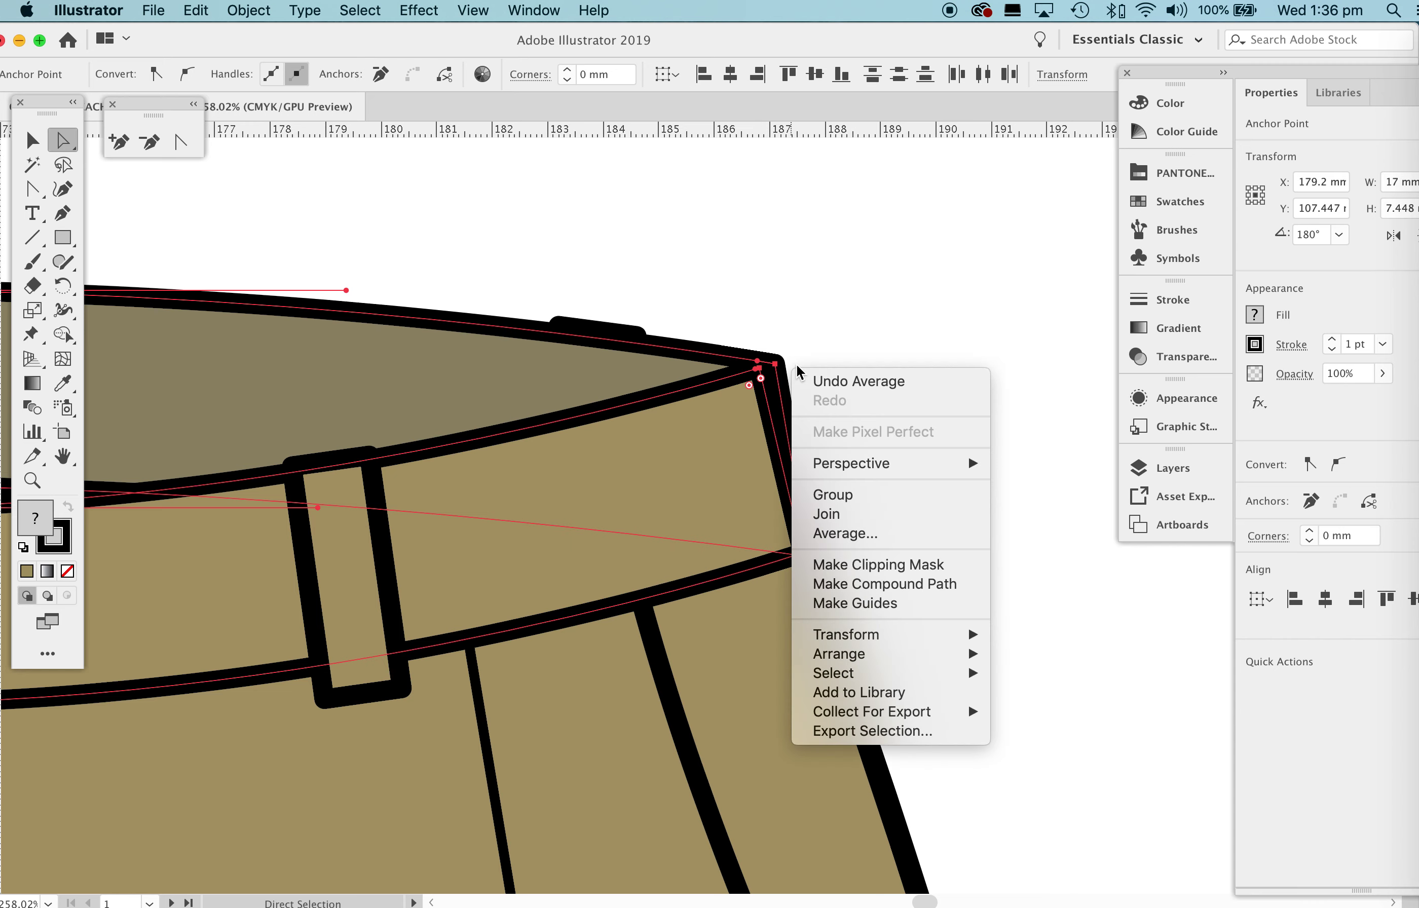
{"action": "left_click", "coordinate": [842, 532]}
{"action": "left_click", "coordinate": [325, 404]}
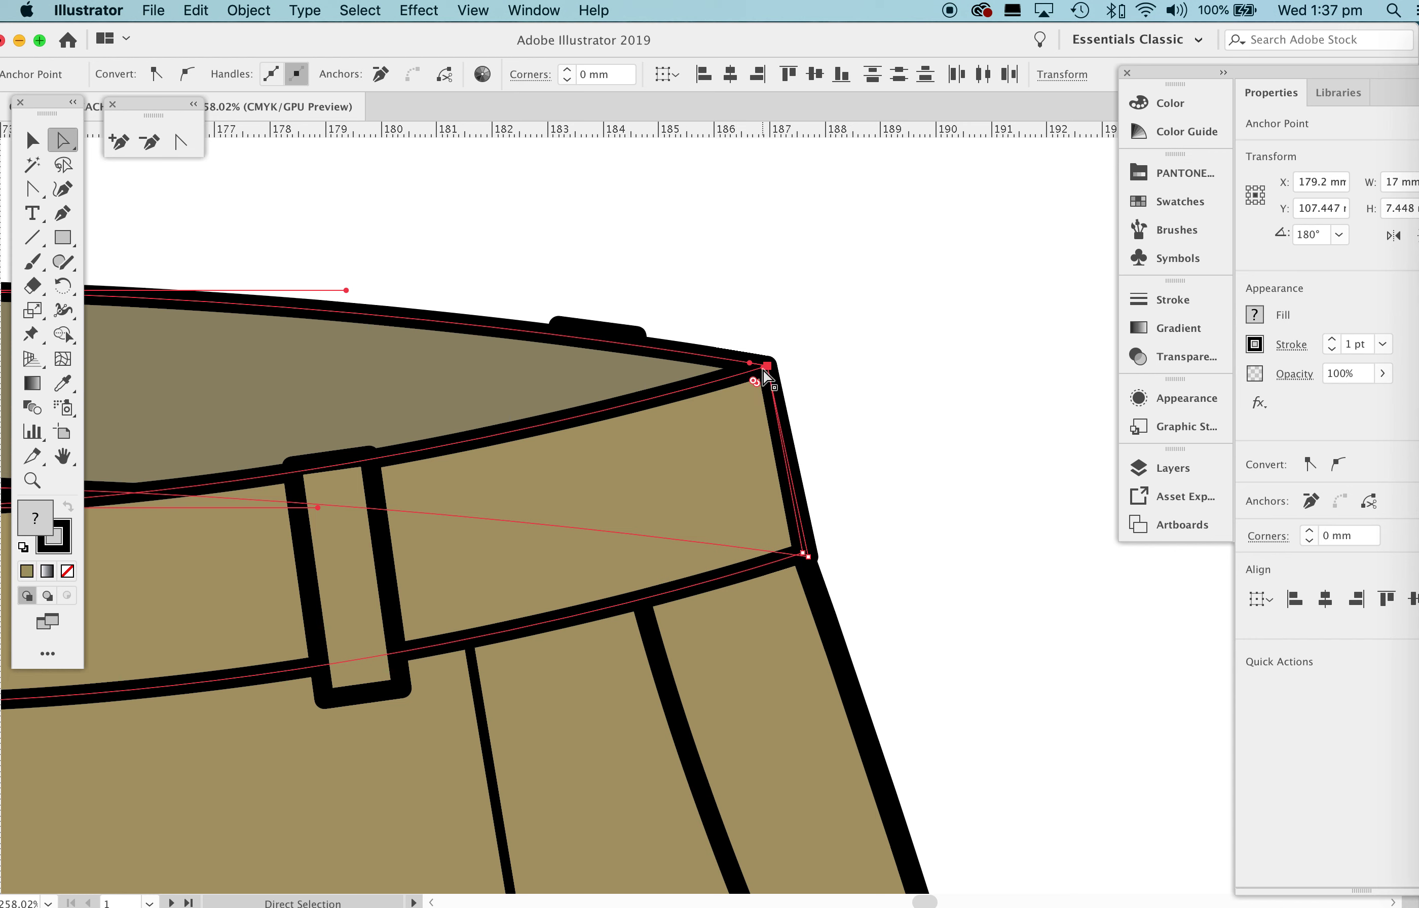
Try butt caps and miter joins on the selected waistband strokes, and restore the round caps and round joins.
{"action": "left_click", "coordinate": [1173, 302]}
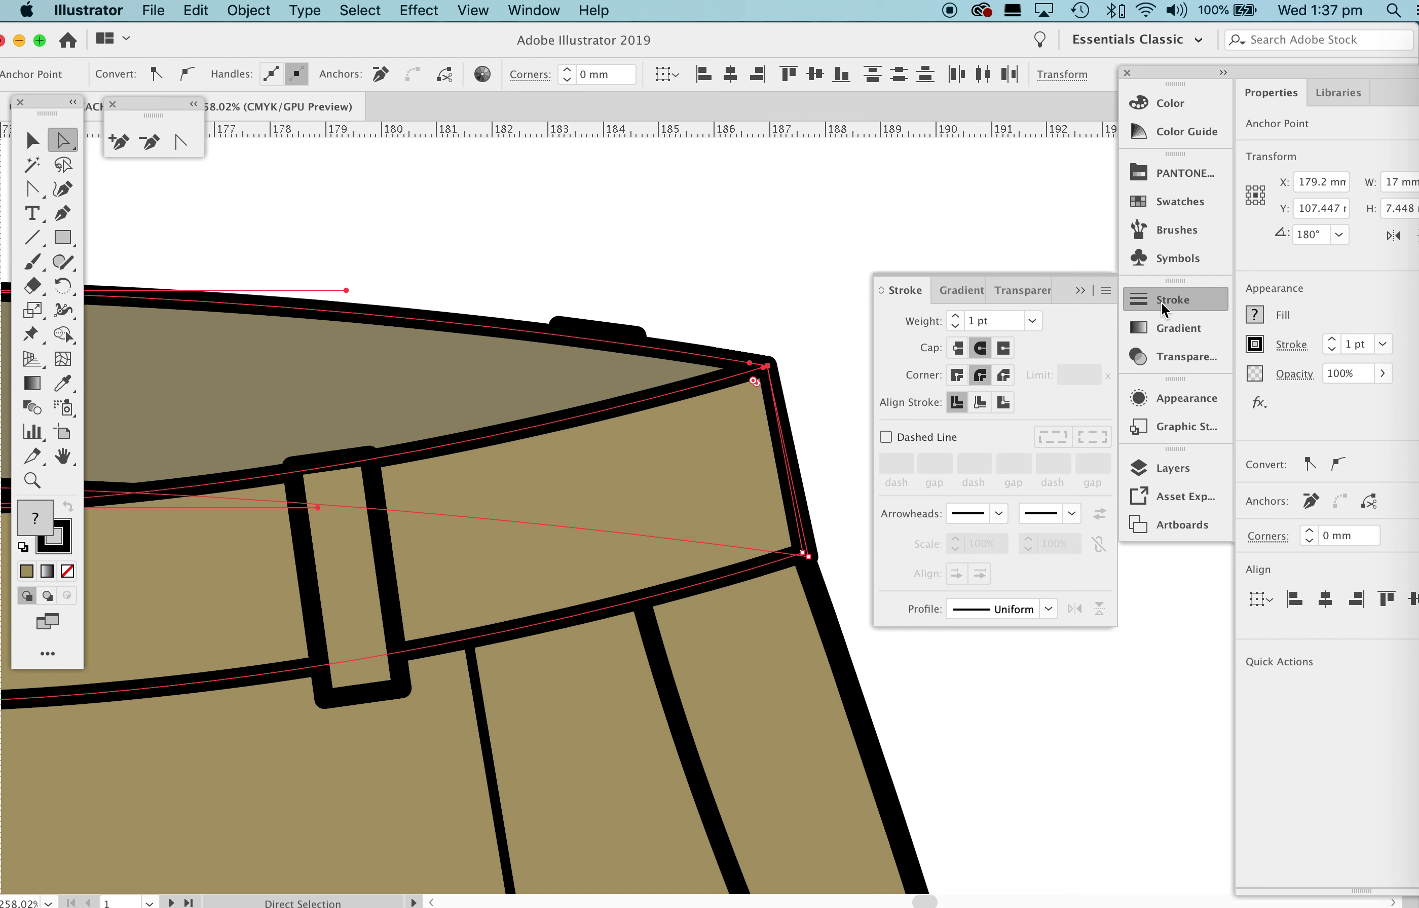
{"action": "left_click", "coordinate": [958, 350]}
{"action": "left_click", "coordinate": [957, 376]}
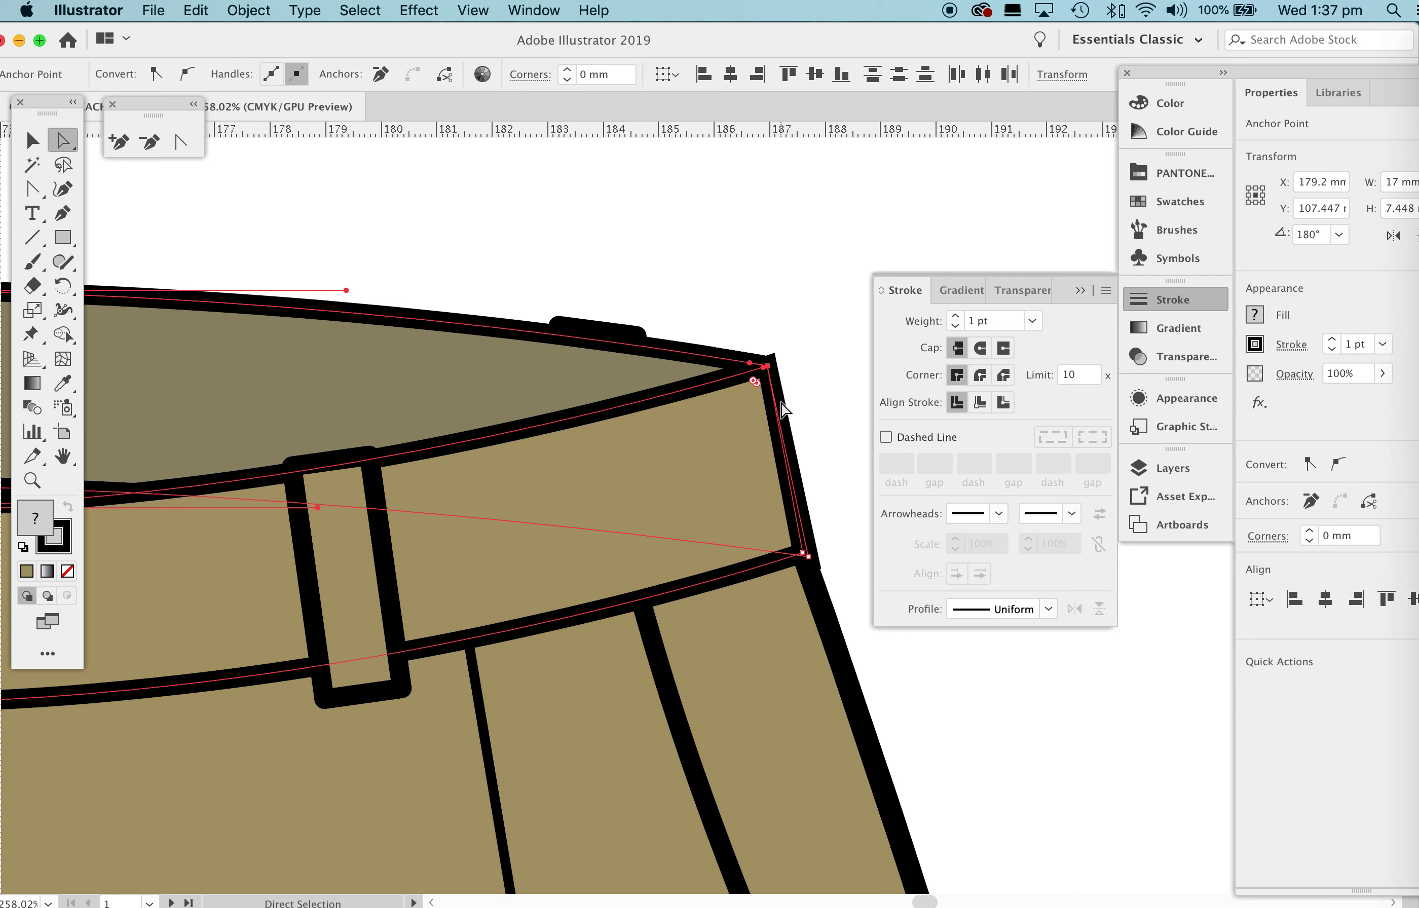
{"action": "left_click", "coordinate": [980, 351]}
{"action": "left_click", "coordinate": [981, 377]}
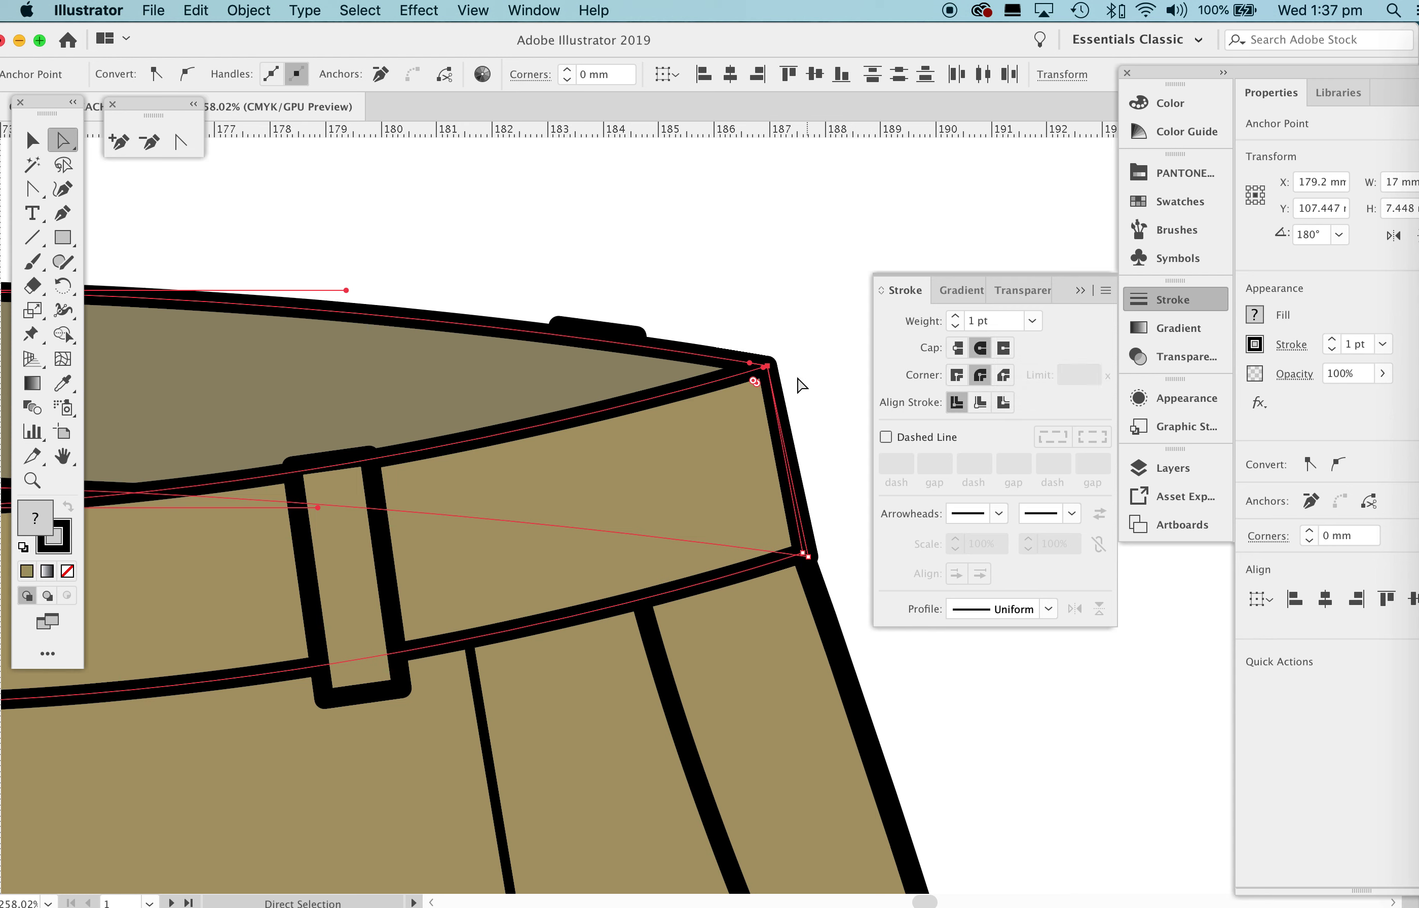
{"action": "left_click", "coordinate": [1080, 290]}
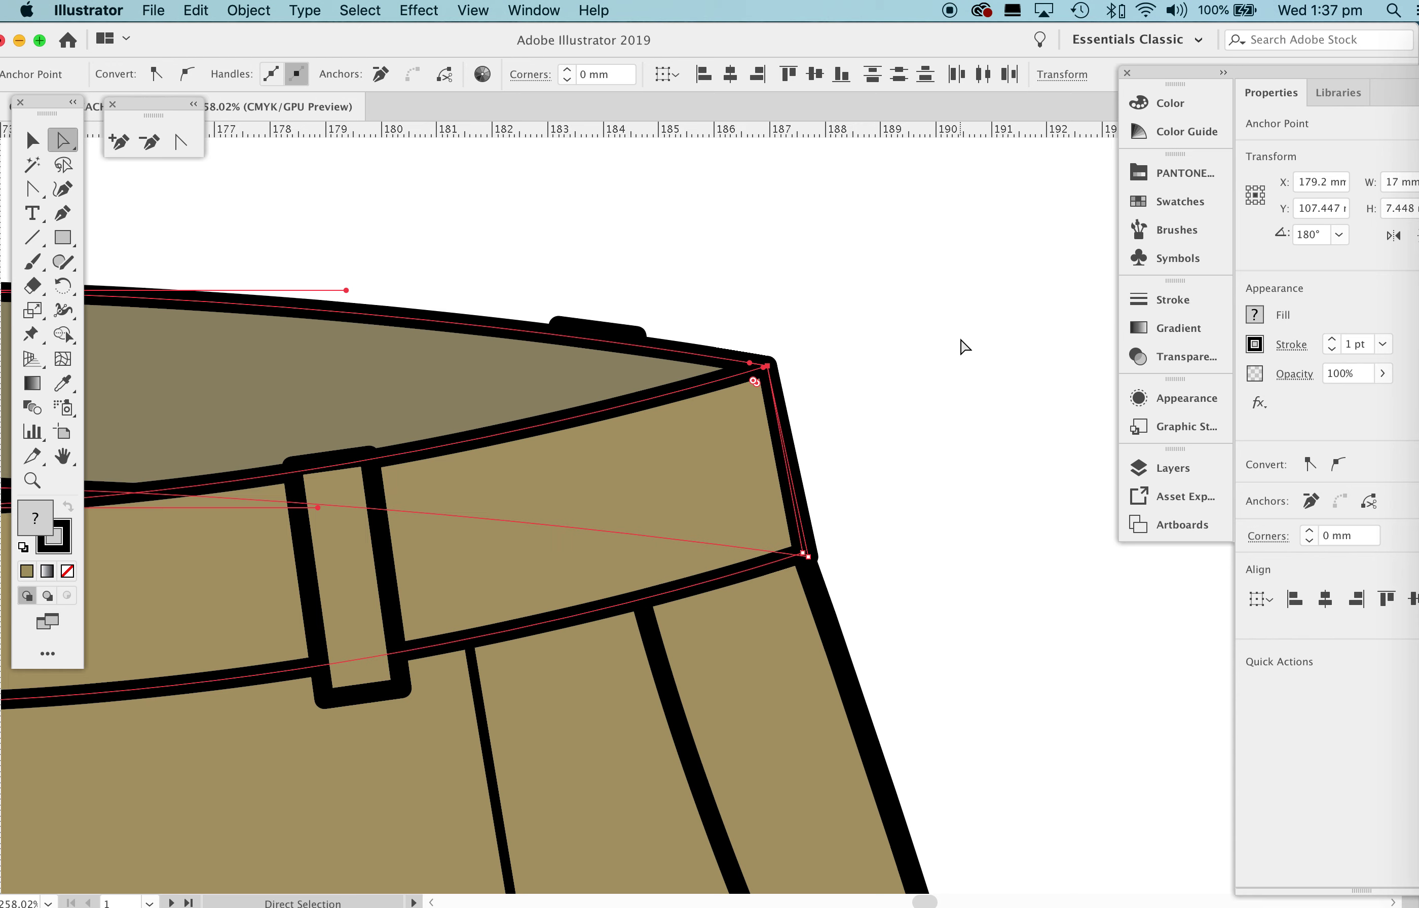
Deselect the waistbands and examine the full-length front-view and back-view trousers side by side.
{"action": "left_click_drag", "start_coordinate": [993, 323], "coordinate": [395, 686]}
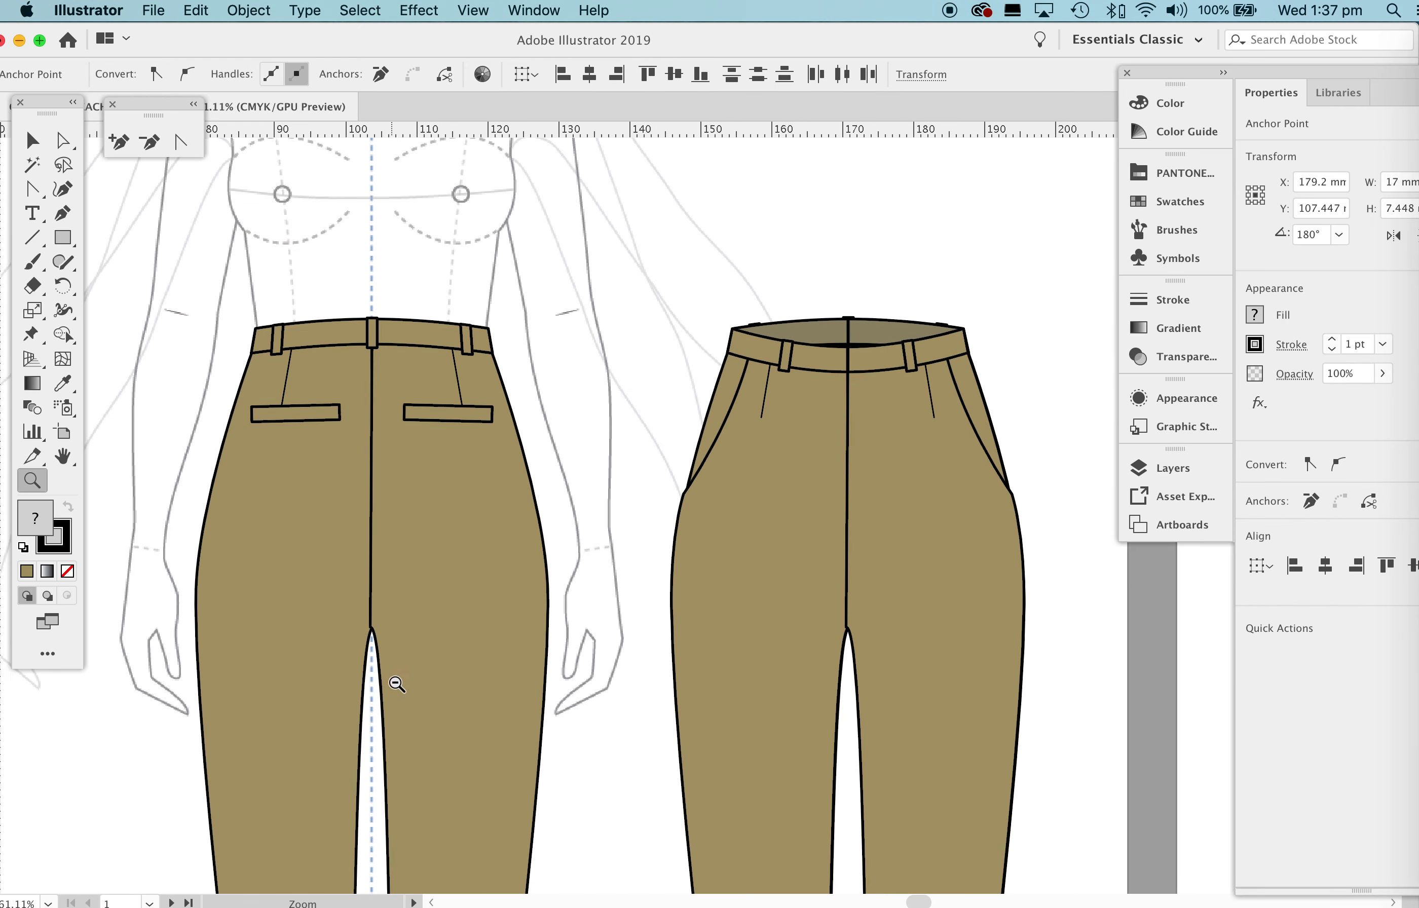
{"action": "left_click_drag", "start_coordinate": [847, 638], "coordinate": [713, 437]}
{"action": "key", "text": "v"}
{"action": "left_click", "coordinate": [934, 433]}
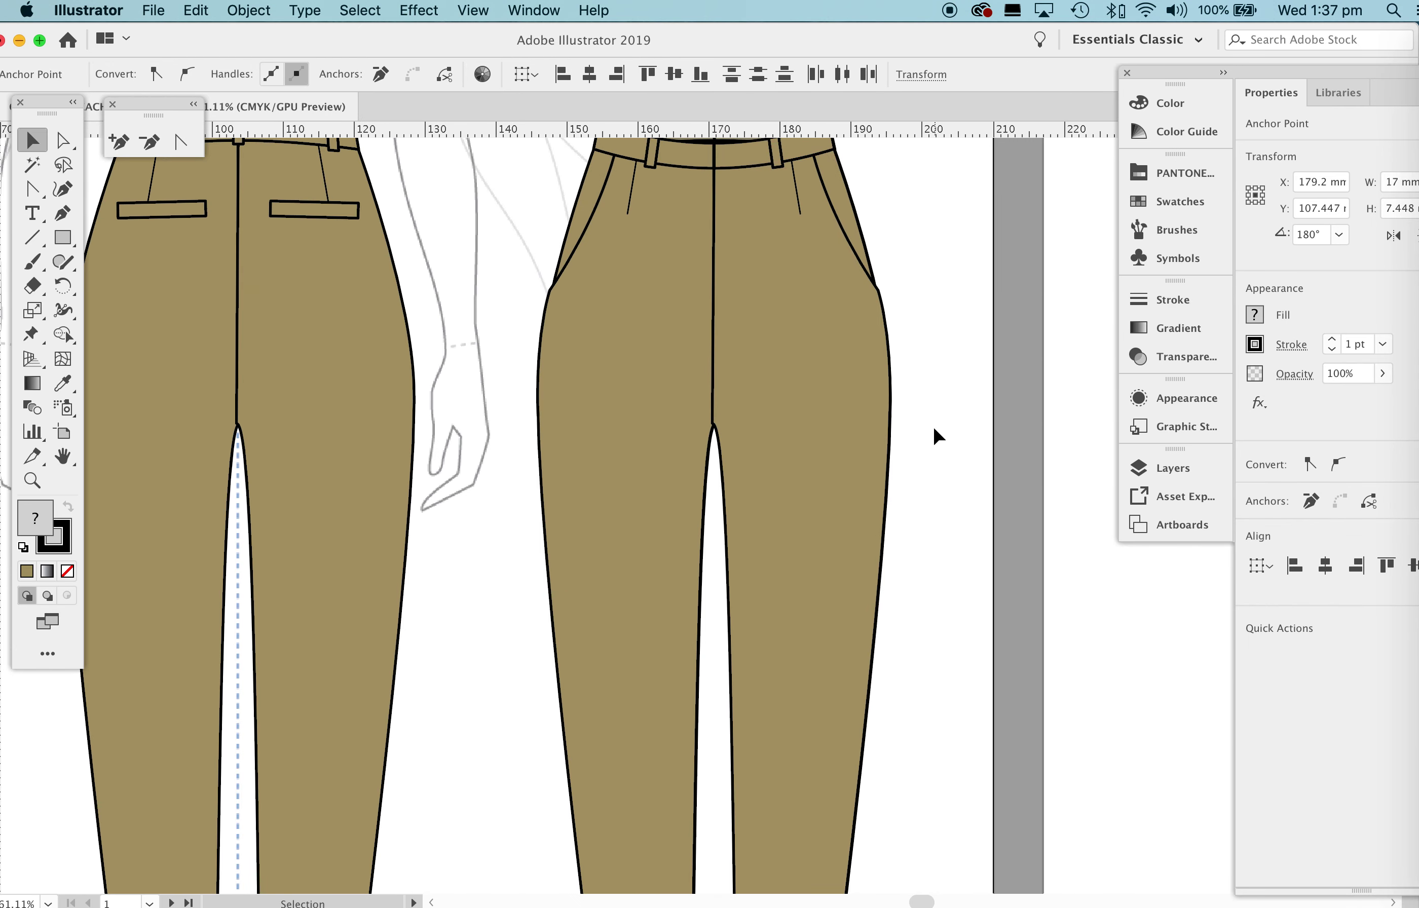
{"action": "key", "text": "z"}
{"action": "left_click_drag", "start_coordinate": [843, 282], "coordinate": [721, 331]}
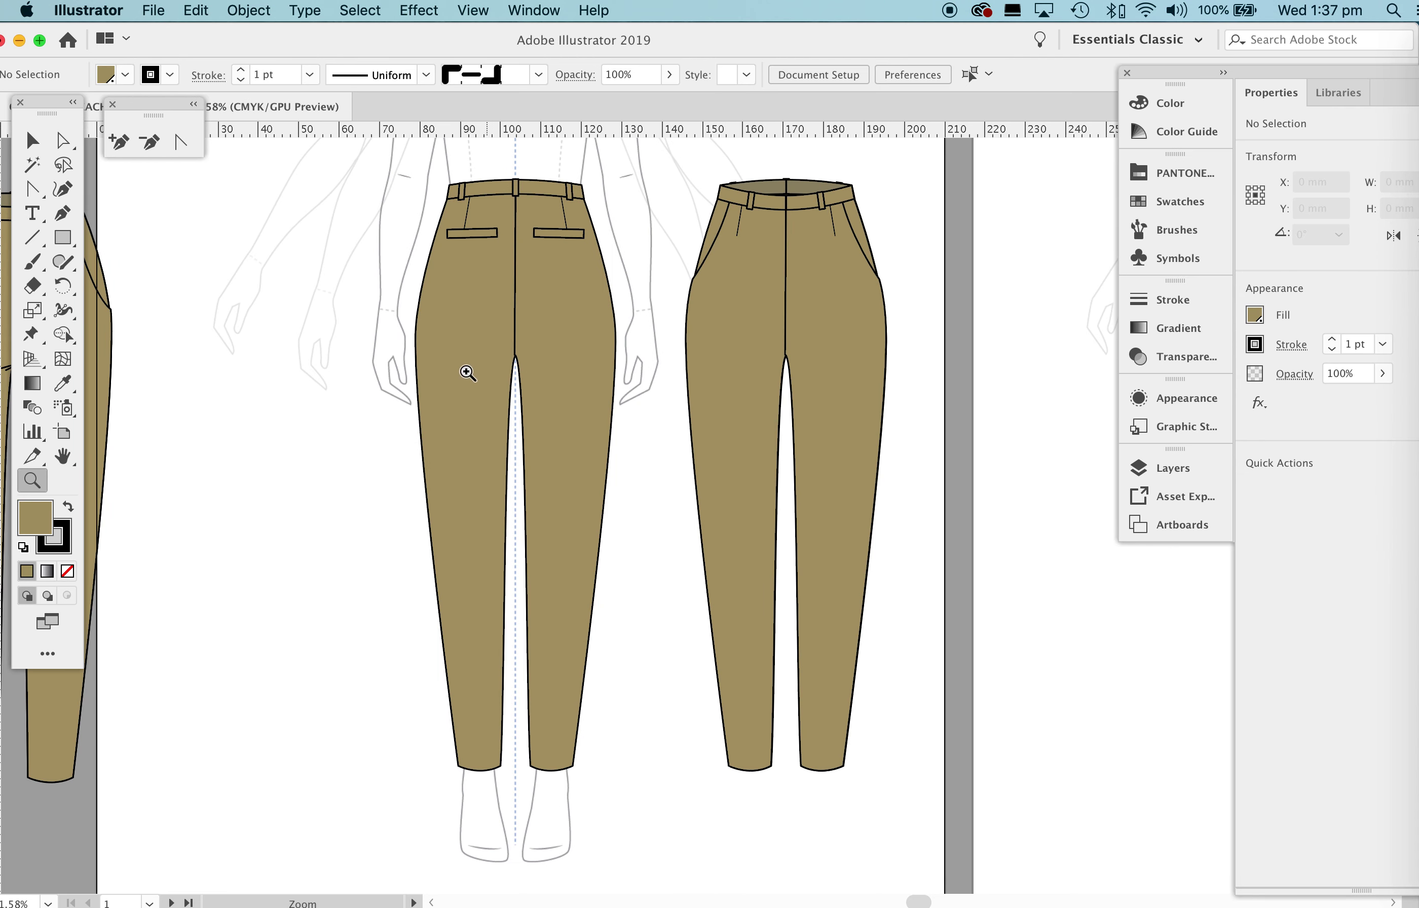
{"action": "key", "text": "v"}
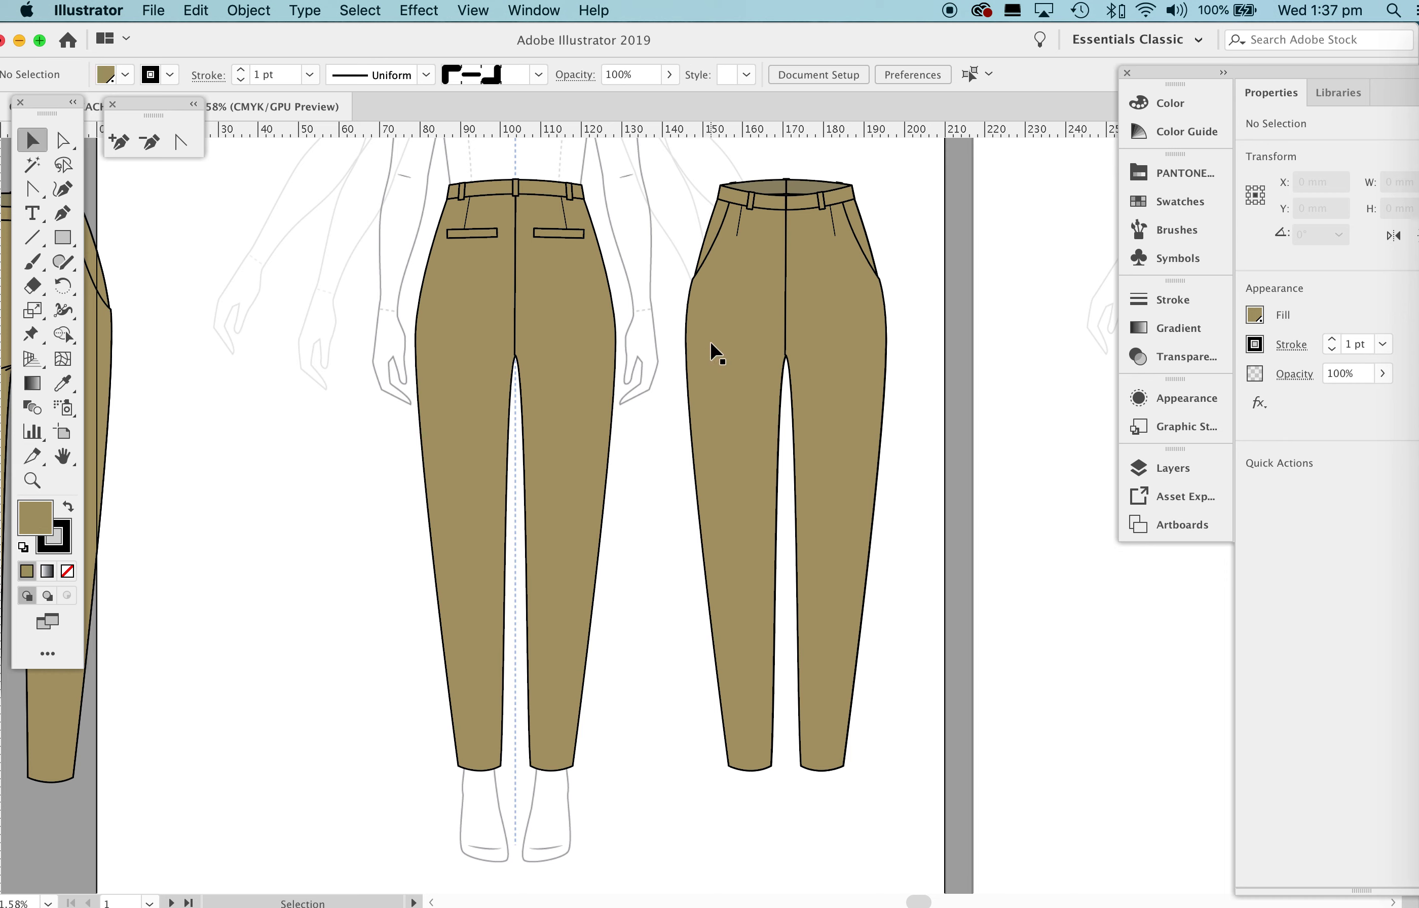
{"action": "key", "text": "space"}
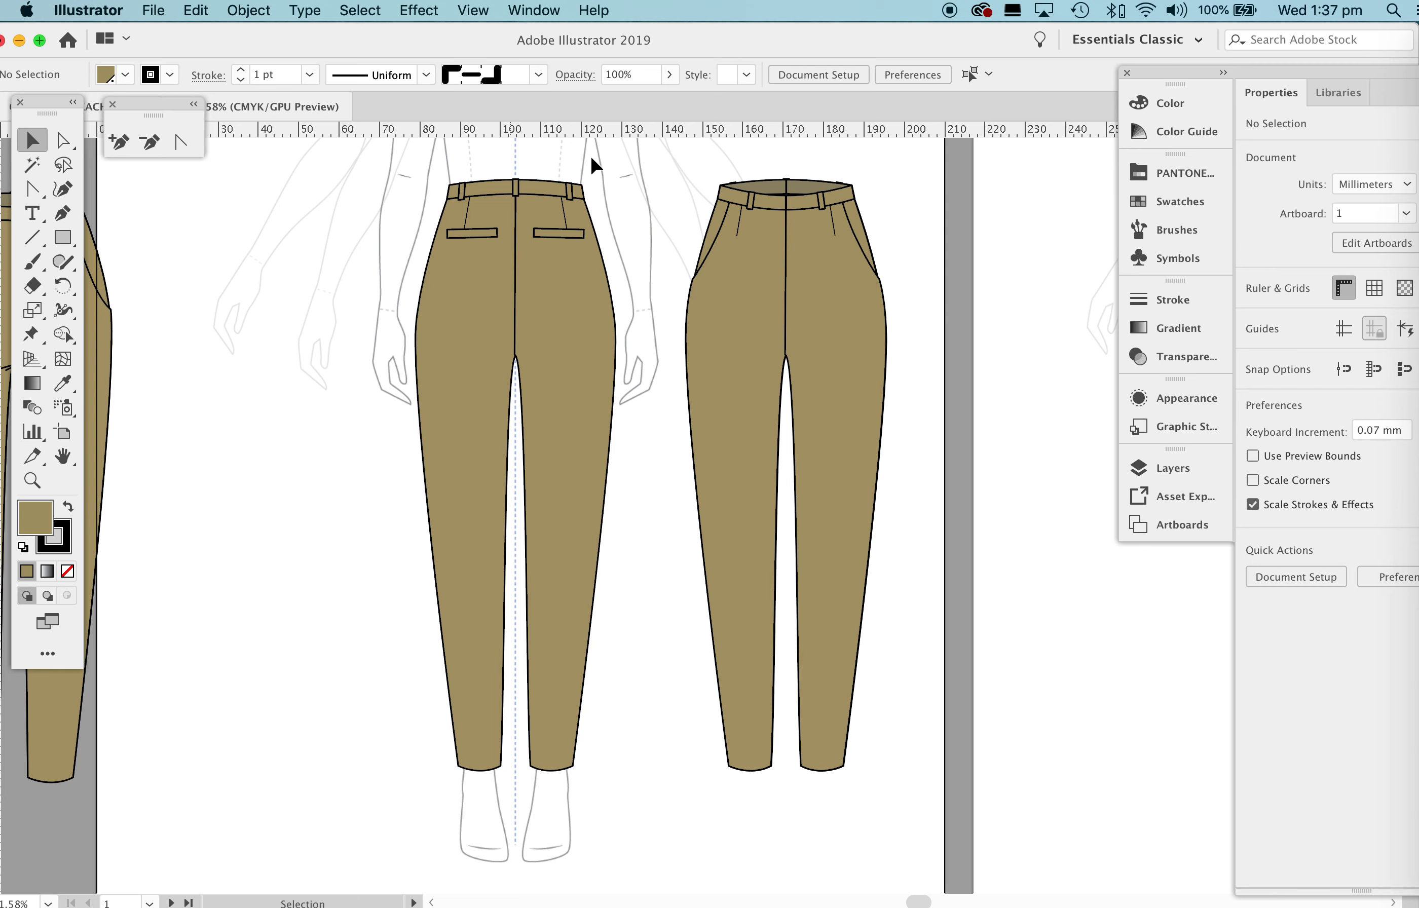
Group all parts of the front-view trousers together with the darker back layer, and deselect the group.
{"action": "left_click_drag", "start_coordinate": [977, 850], "coordinate": [759, 340]}
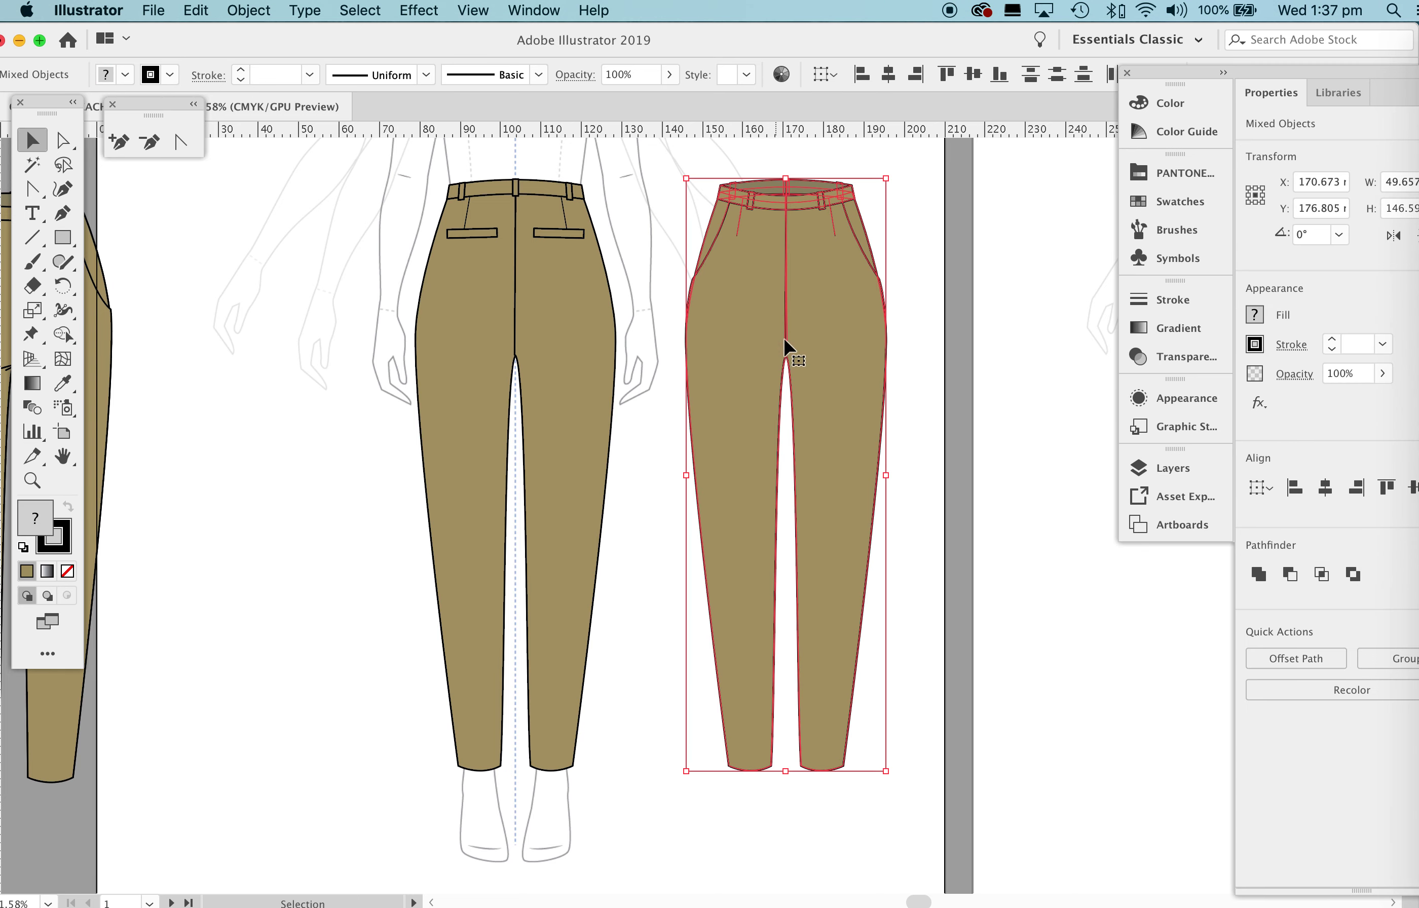
{"action": "right_click", "coordinate": [810, 330]}
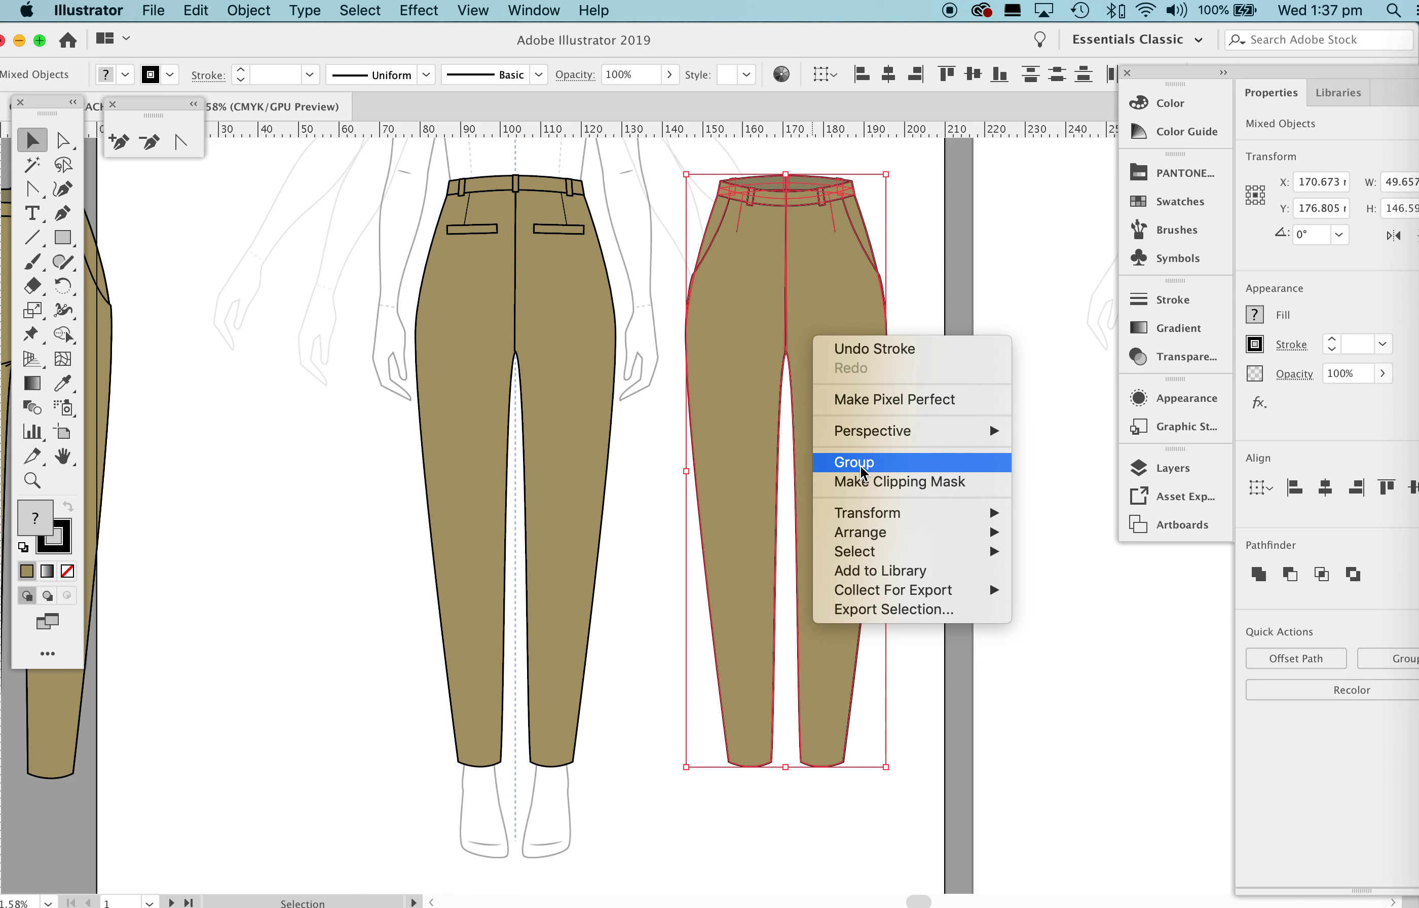
{"action": "left_click", "coordinate": [840, 462]}
{"action": "left_click", "coordinate": [932, 448]}
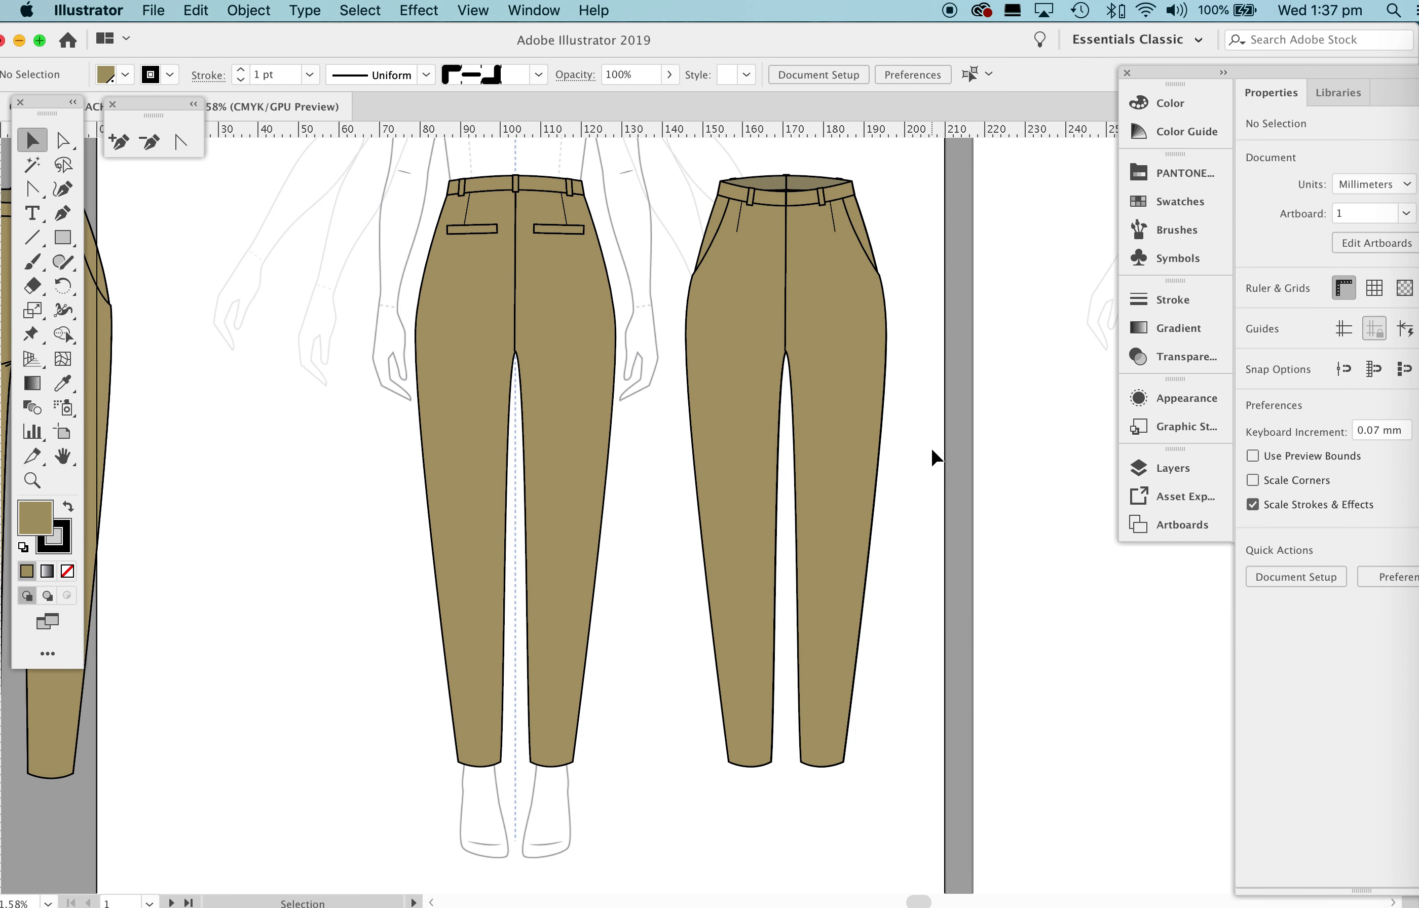
Group all parts of the back-view trousers that lie on the figure, and deselect the group.
{"action": "left_click", "coordinate": [479, 207]}
{"action": "left_click", "coordinate": [361, 143]}
{"action": "left_click_drag", "start_coordinate": [626, 765], "coordinate": [651, 831]}
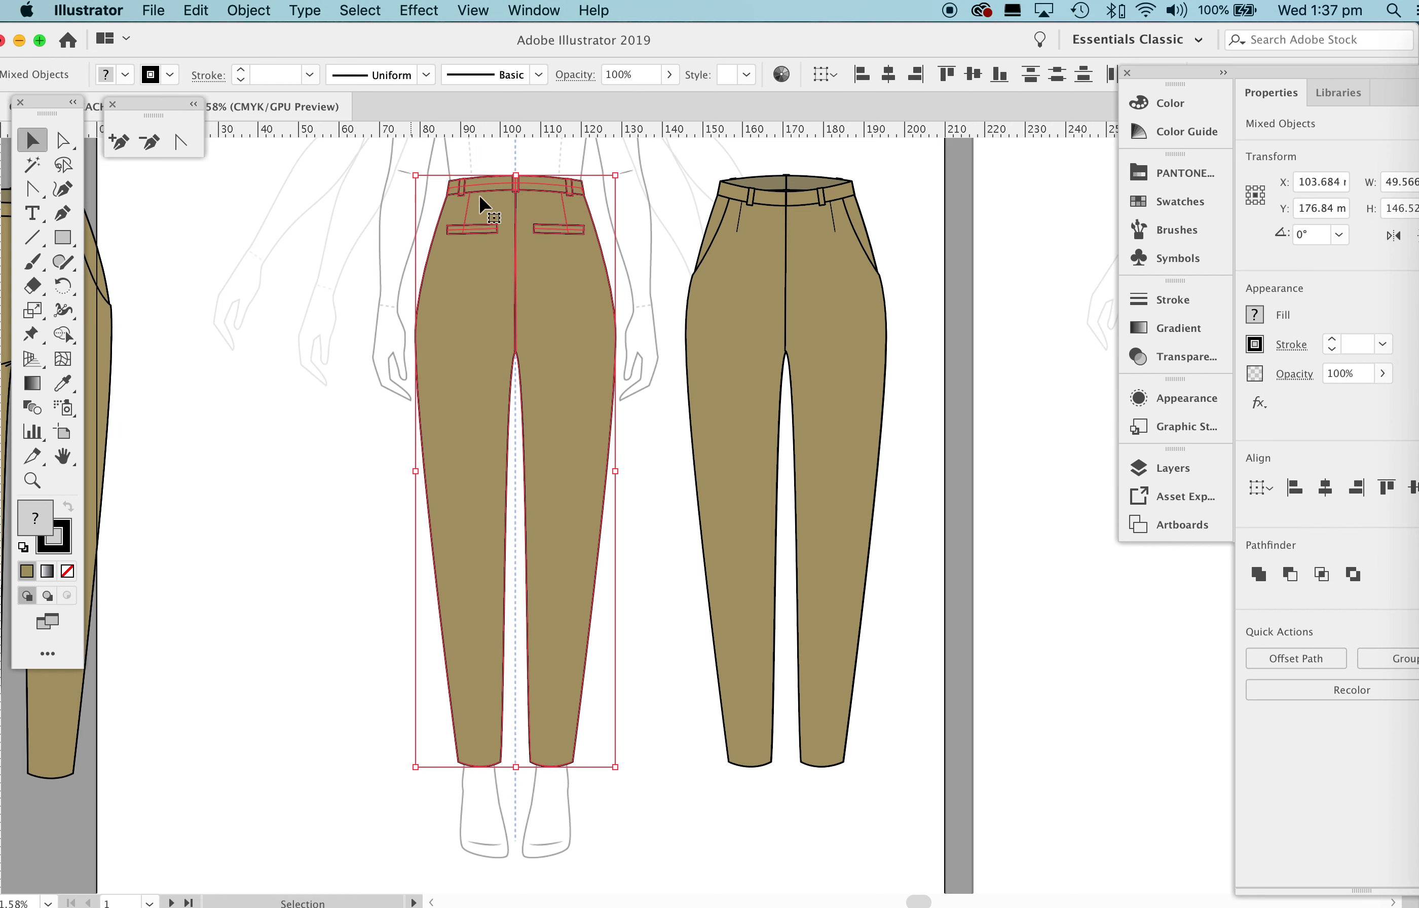
{"action": "right_click", "coordinate": [505, 296]}
{"action": "left_click", "coordinate": [555, 415]}
{"action": "left_click", "coordinate": [245, 347]}
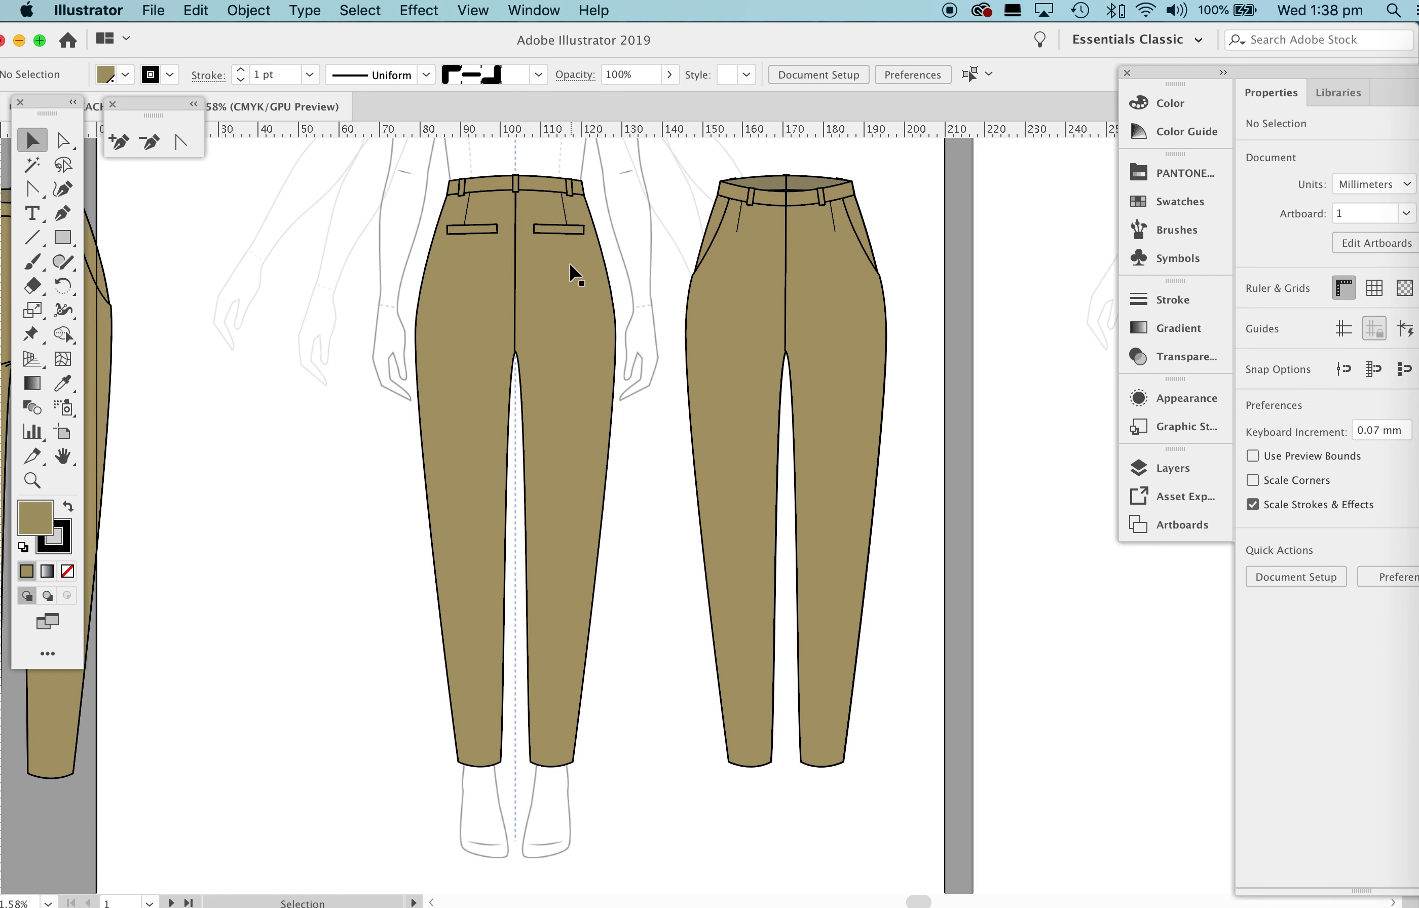
Swap the two trouser groups, placing the front view on the figure and the back view to its right, and deselect them.
{"action": "left_click_drag", "start_coordinate": [516, 271], "coordinate": [280, 264]}
{"action": "left_click_drag", "start_coordinate": [771, 277], "coordinate": [583, 278]}
{"action": "left_click", "coordinate": [696, 292]}
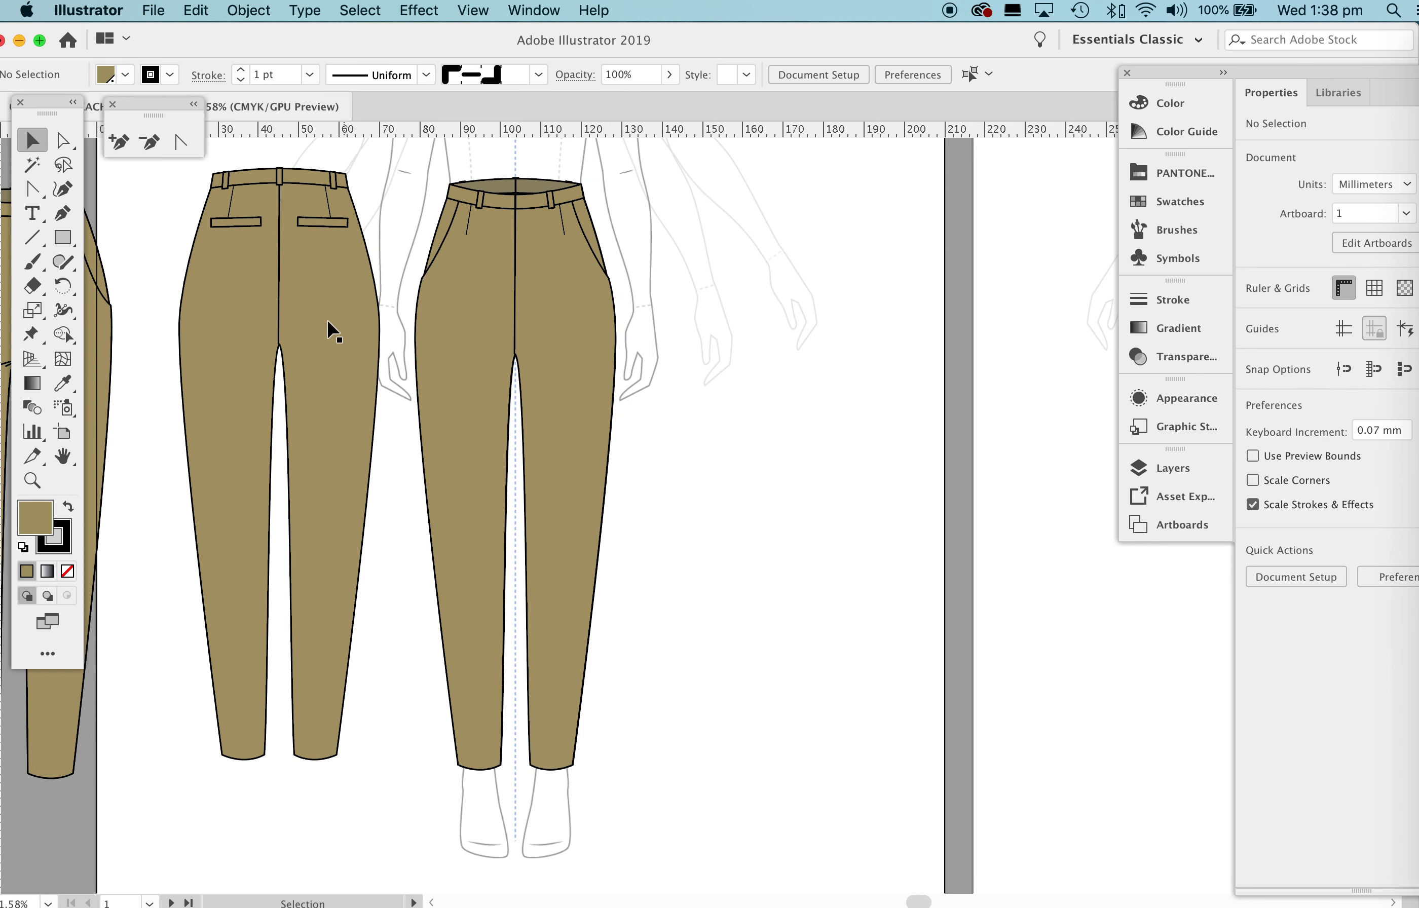
{"action": "left_click_drag", "start_coordinate": [227, 325], "coordinate": [702, 355]}
{"action": "left_click", "coordinate": [918, 358]}
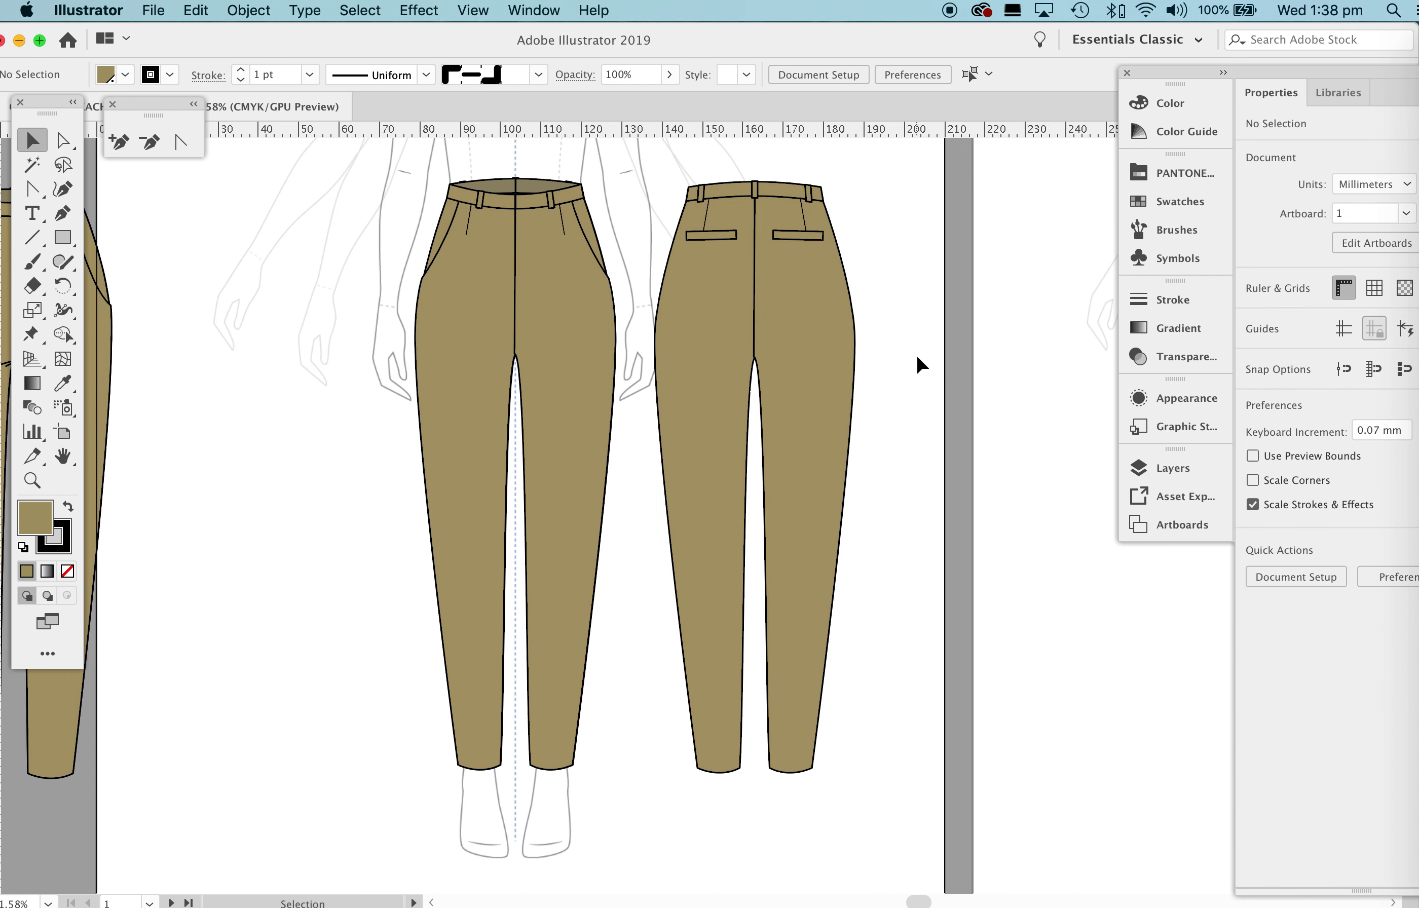